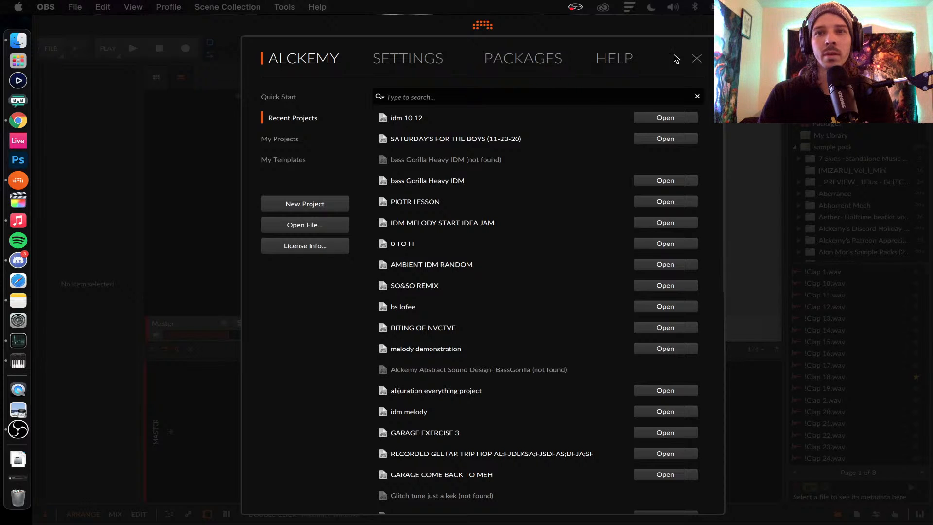
Create a new project and import the song "haunted" from the Music library as an audio clip starting at bar 129
{"action": "left_click", "coordinate": [324, 206]}
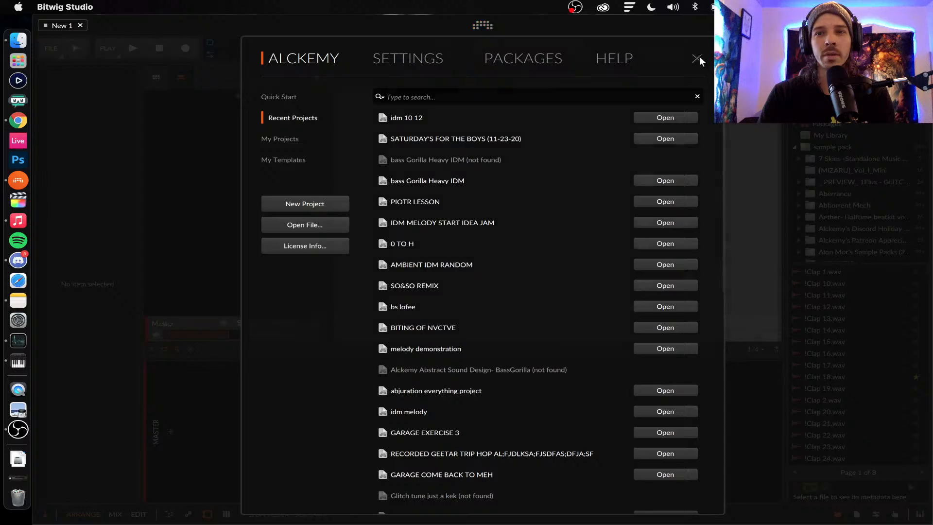
{"action": "left_click", "coordinate": [698, 57]}
{"action": "left_click", "coordinate": [18, 220]}
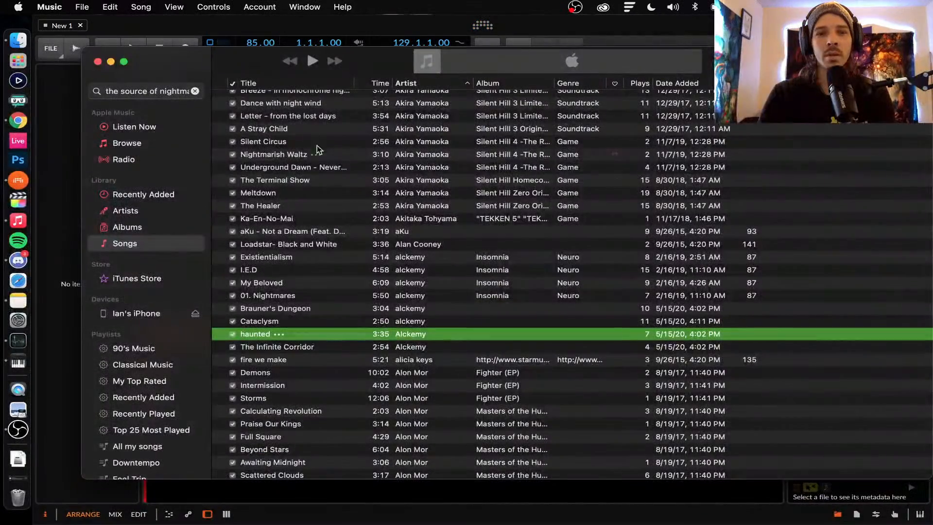
{"action": "left_click_drag", "start_coordinate": [221, 61], "coordinate": [625, 205]}
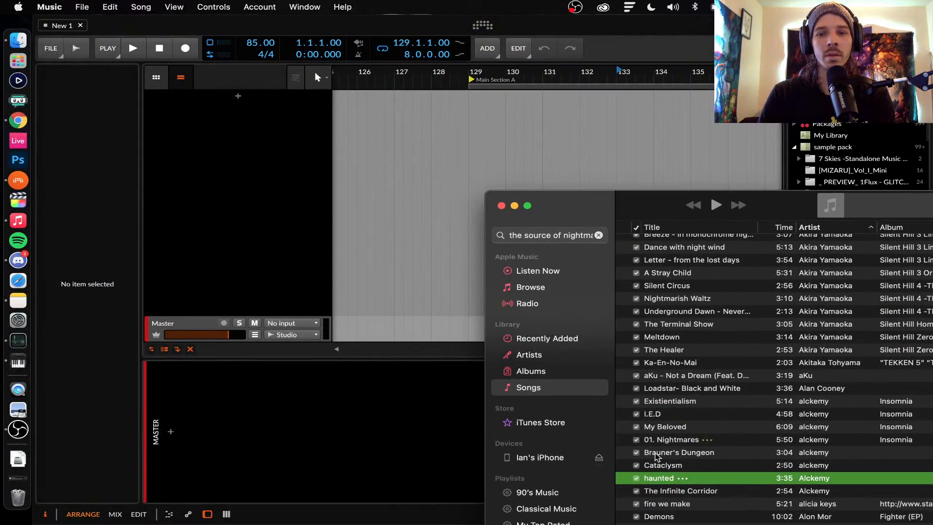
{"action": "left_click_drag", "start_coordinate": [659, 481], "coordinate": [474, 112]}
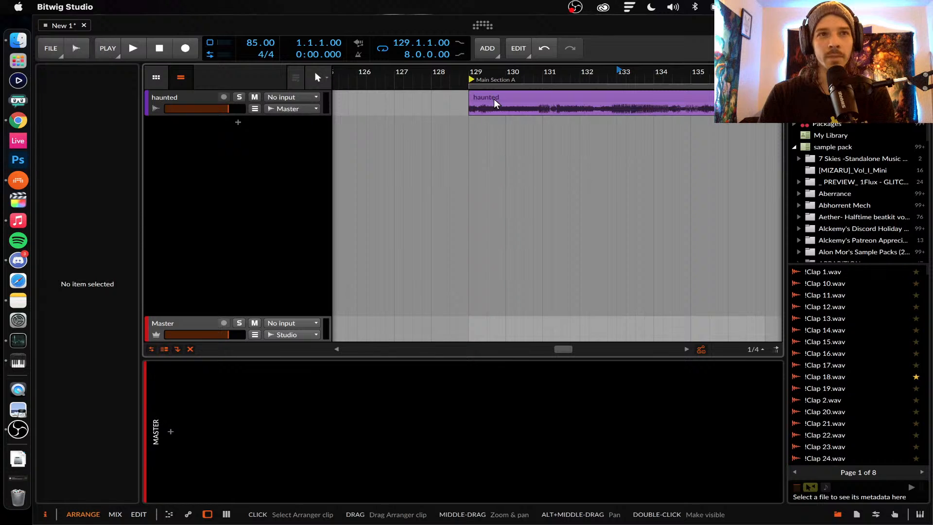
{"action": "left_click", "coordinate": [494, 97]}
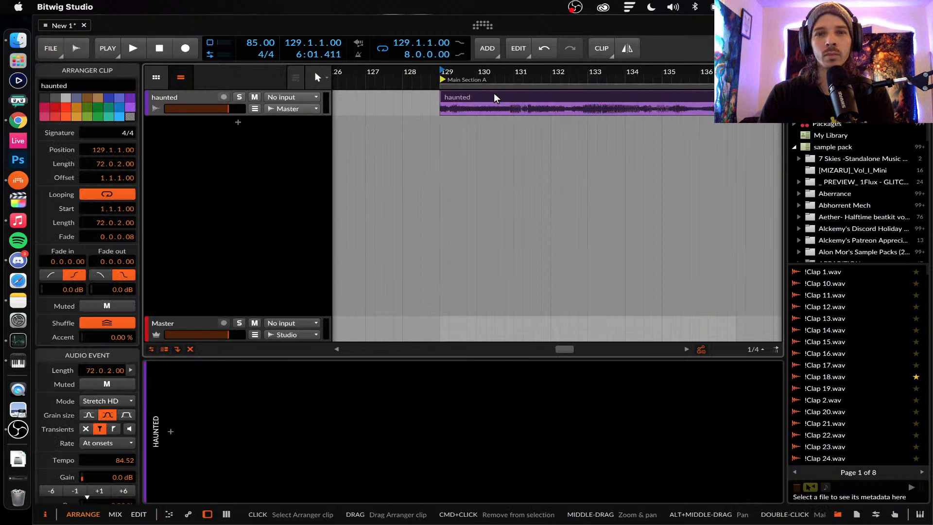
{"action": "scroll", "coordinate": [495, 98], "scroll_direction": "down", "scroll_amount": 5}
{"action": "scroll", "coordinate": [494, 97], "scroll_direction": "down", "scroll_amount": 2}
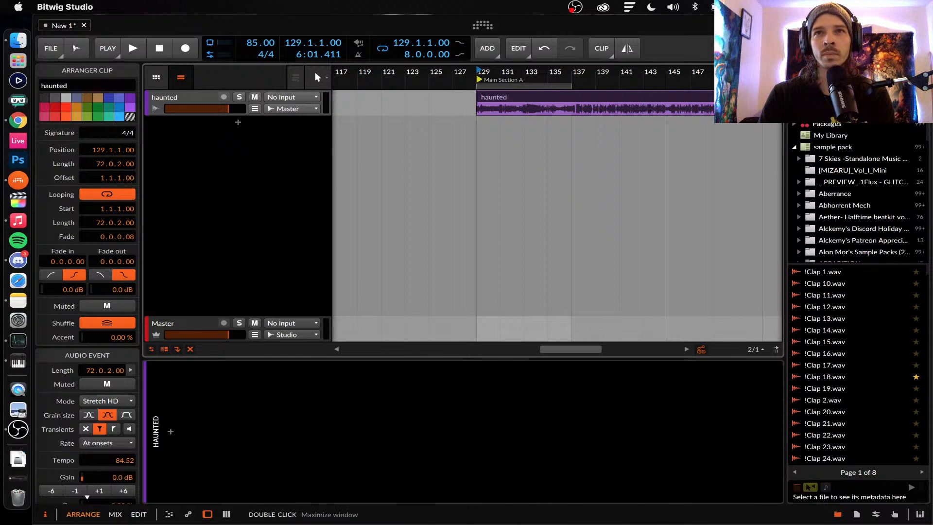
{"action": "key", "text": "super+n"}
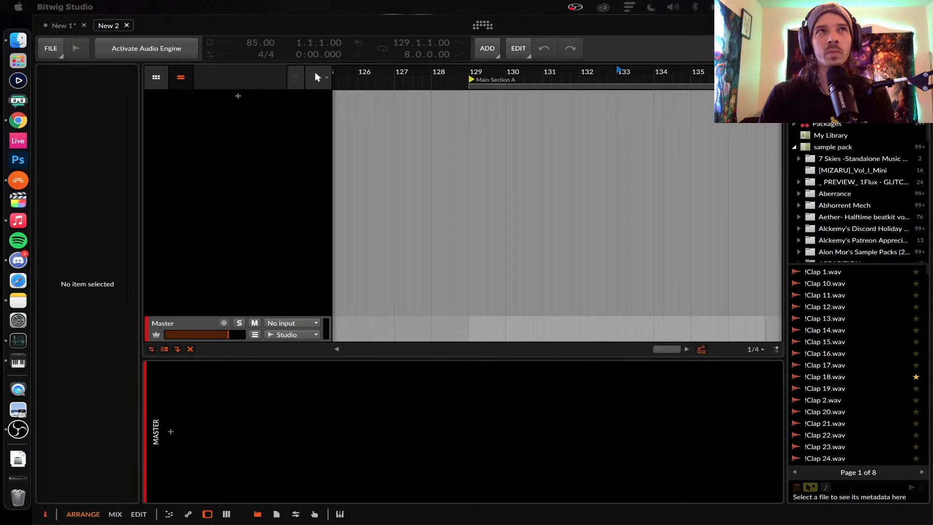
{"action": "left_click", "coordinate": [182, 43]}
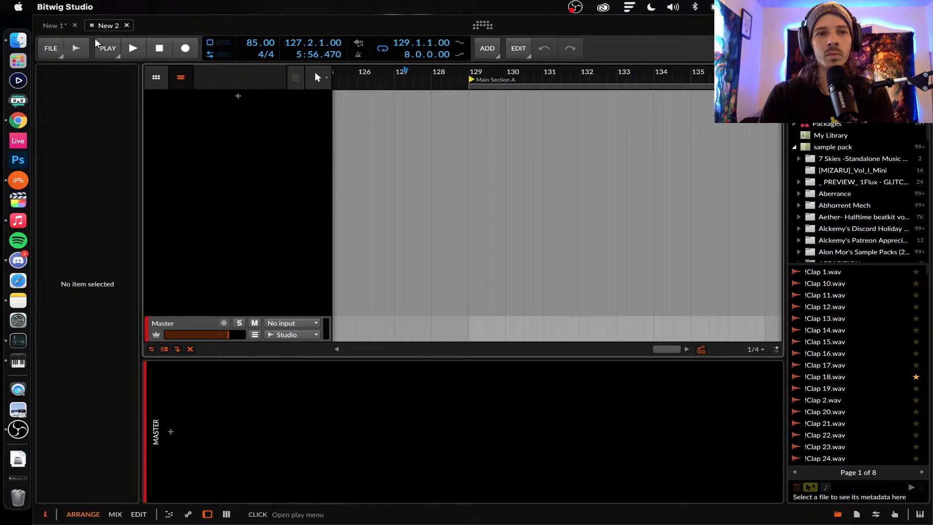
{"action": "left_click", "coordinate": [74, 26]}
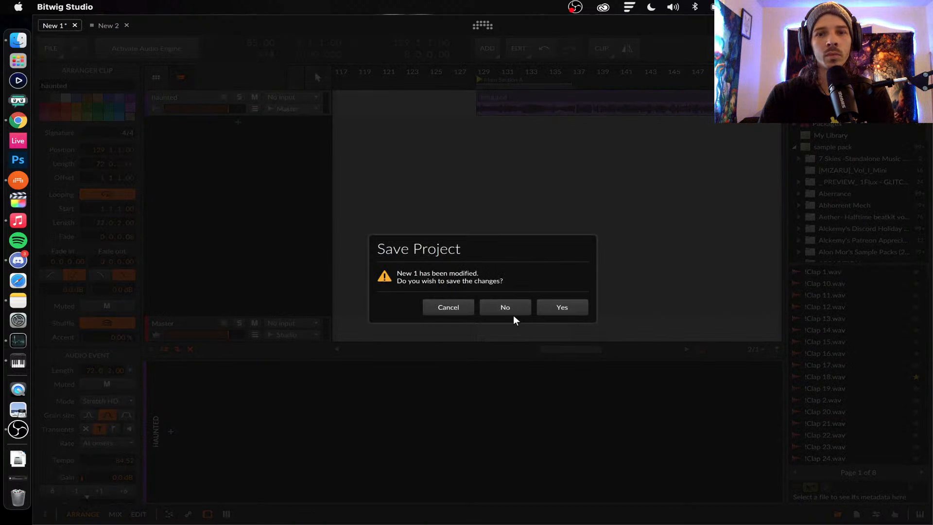
{"action": "left_click", "coordinate": [448, 307]}
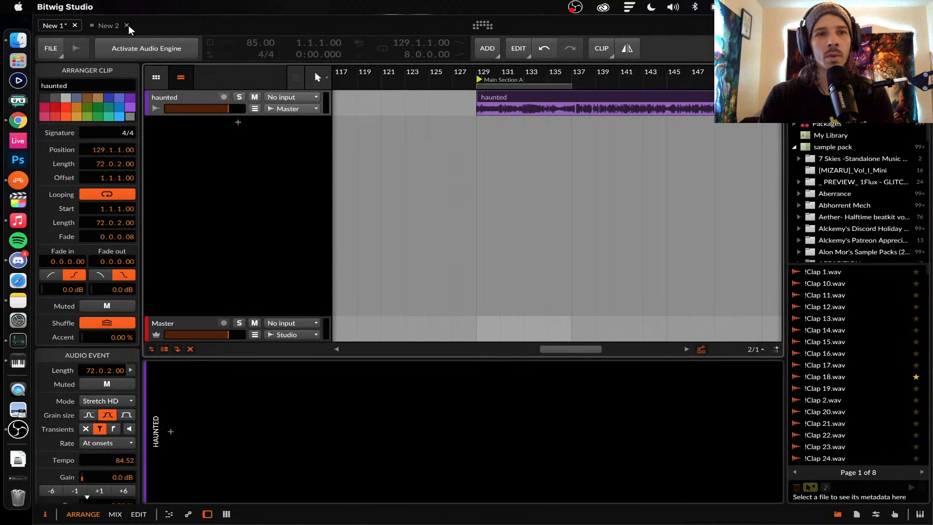
{"action": "left_click", "coordinate": [126, 26]}
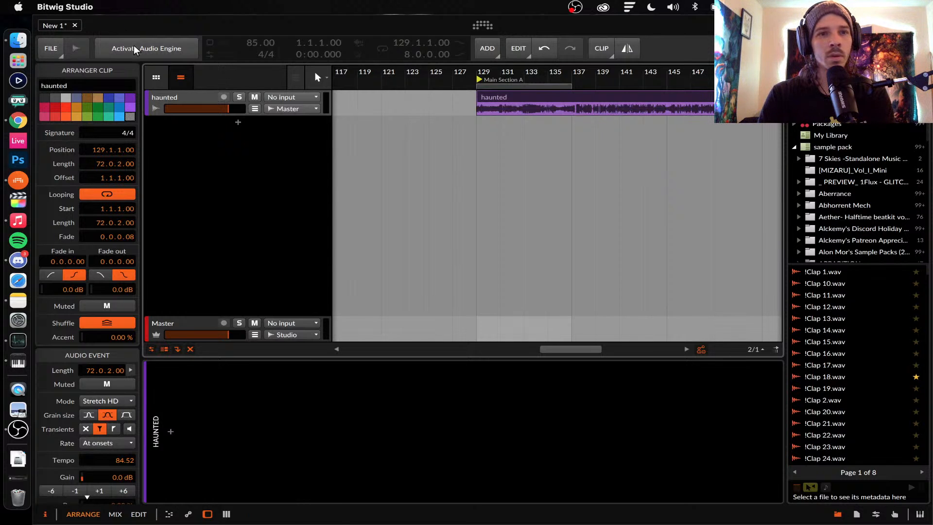
{"action": "left_click", "coordinate": [132, 48]}
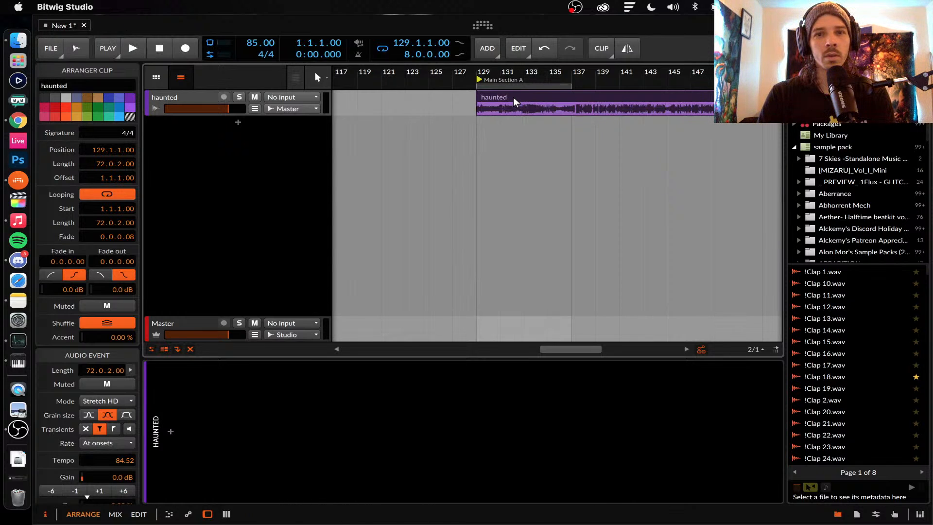
Start playback of the haunted clip and extend the loop region from bar 129 to a length of 72 bars
{"action": "key", "text": "space"}
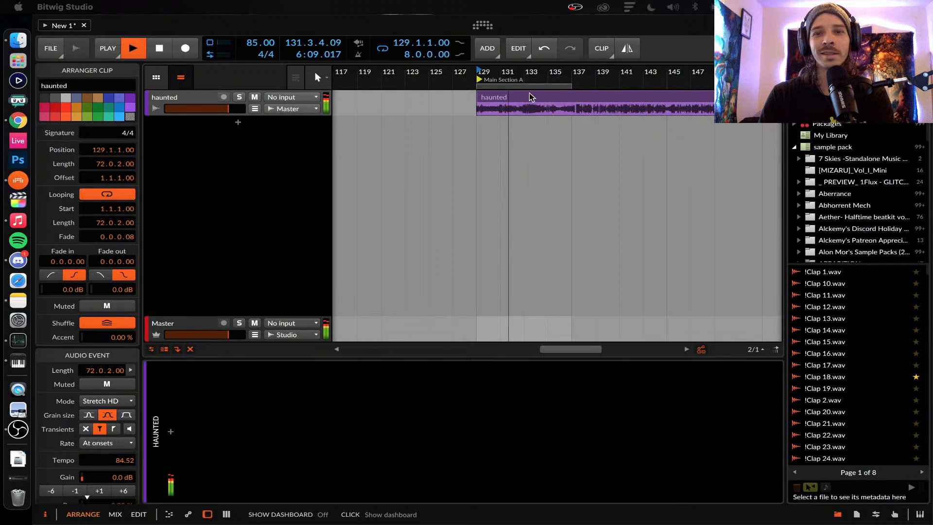
{"action": "scroll", "coordinate": [531, 98], "scroll_direction": "down", "scroll_amount": 5}
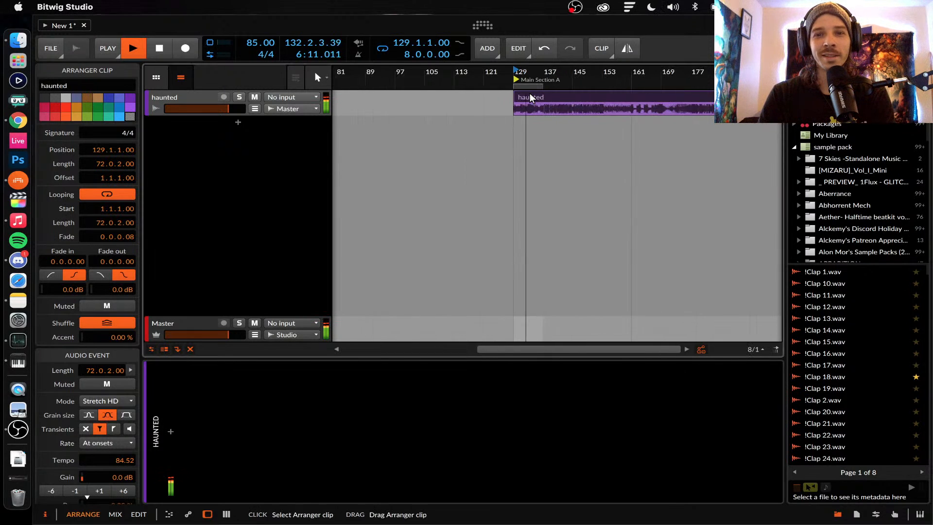
{"action": "scroll", "coordinate": [530, 98], "scroll_direction": "right", "scroll_amount": 3}
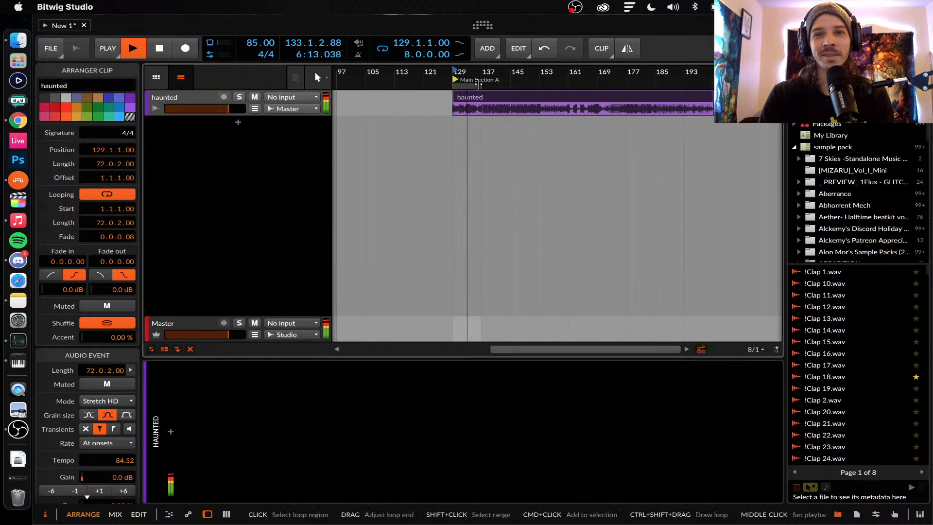
{"action": "left_click_drag", "start_coordinate": [482, 82], "coordinate": [712, 83]}
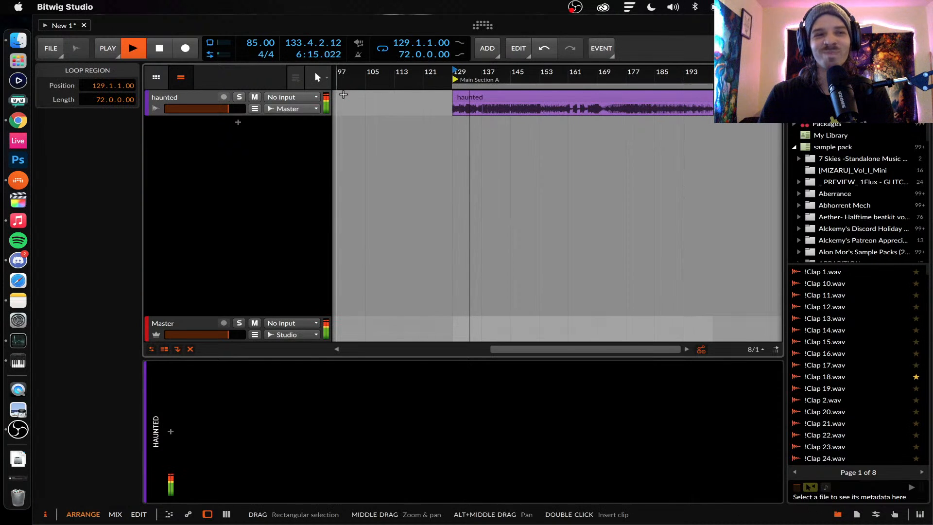
Select the haunted track, listen to it while inspecting its waveform, and stop playback
{"action": "left_click", "coordinate": [202, 94]}
{"action": "scroll", "coordinate": [472, 120], "scroll_direction": "up", "scroll_amount": 5}
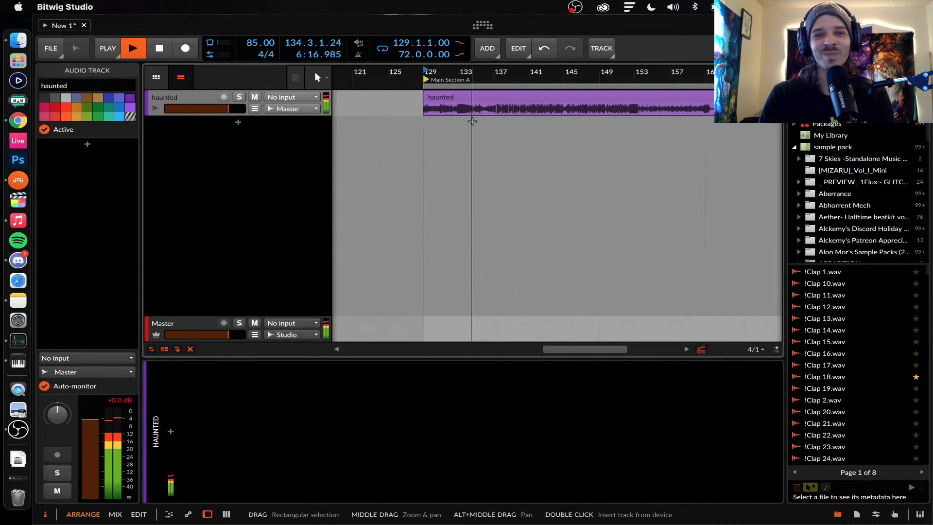
{"action": "scroll", "coordinate": [479, 120], "scroll_direction": "down", "scroll_amount": 4}
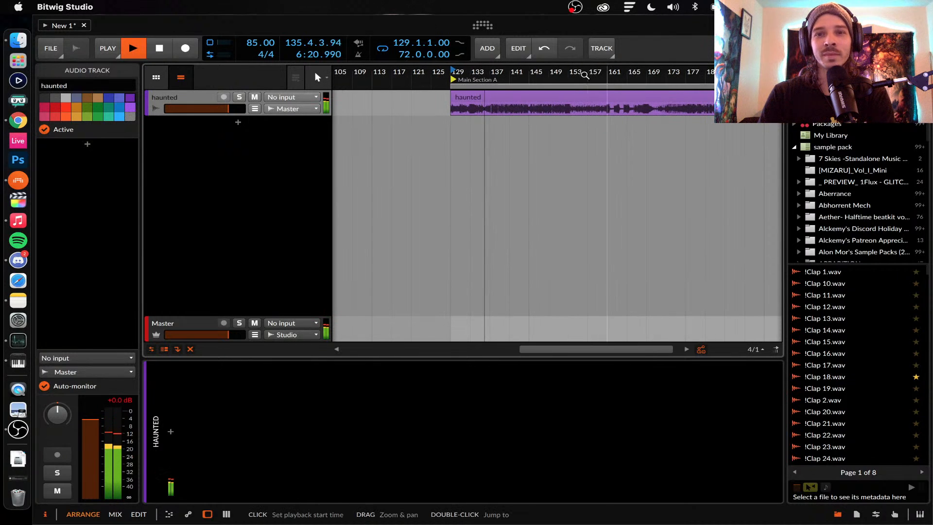
{"action": "scroll", "coordinate": [476, 102], "scroll_direction": "up", "scroll_amount": 1}
{"action": "scroll", "coordinate": [477, 102], "scroll_direction": "up", "scroll_amount": 2}
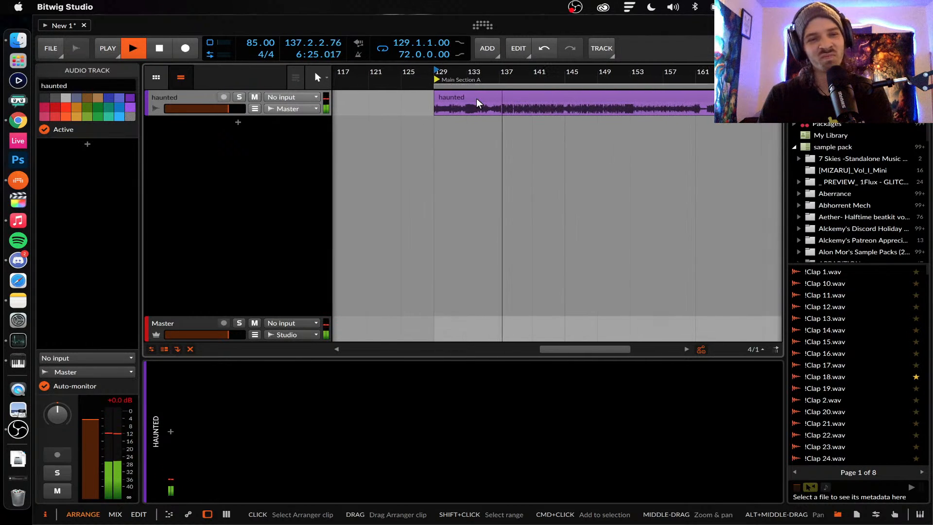
{"action": "scroll", "coordinate": [477, 102], "scroll_direction": "down", "scroll_amount": 3}
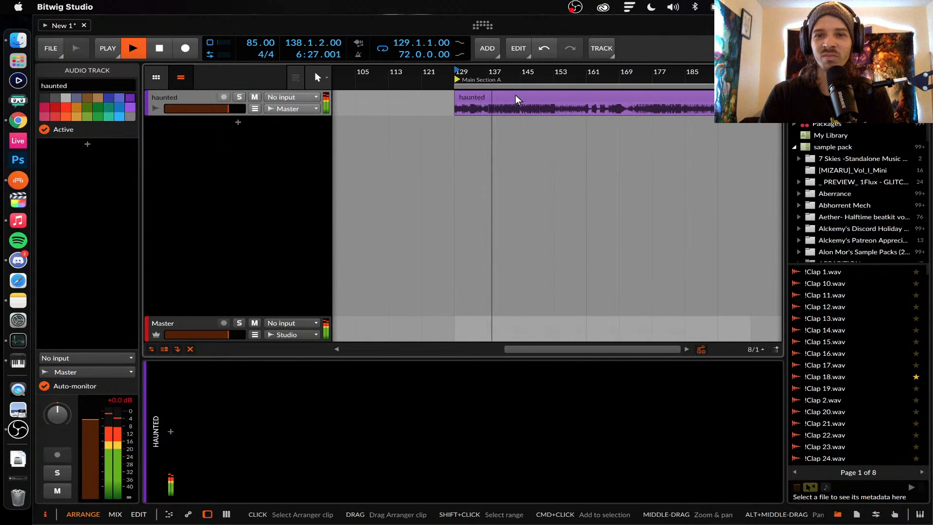
{"action": "scroll", "coordinate": [516, 100], "scroll_direction": "up", "scroll_amount": 3}
{"action": "key", "text": "space"}
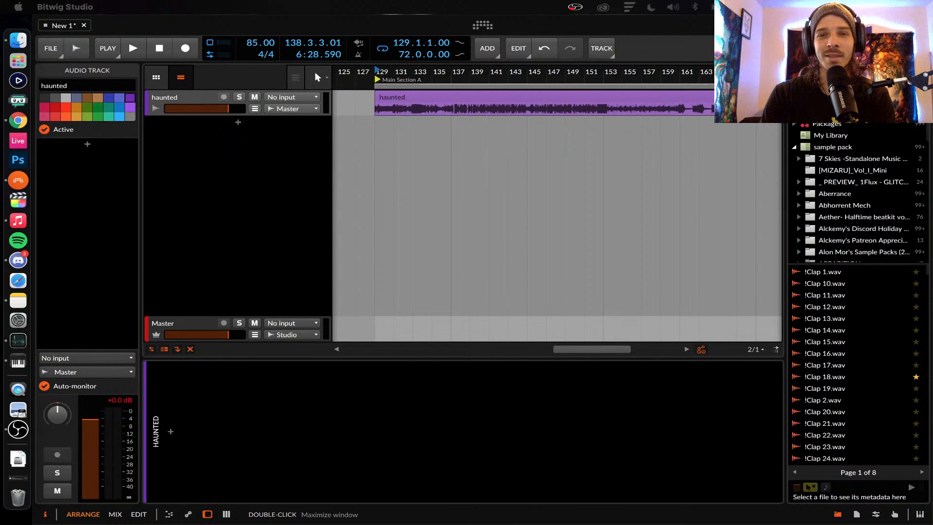
Expand the project window to full screen and select the haunted track
{"action": "left_click", "coordinate": [420, 108]}
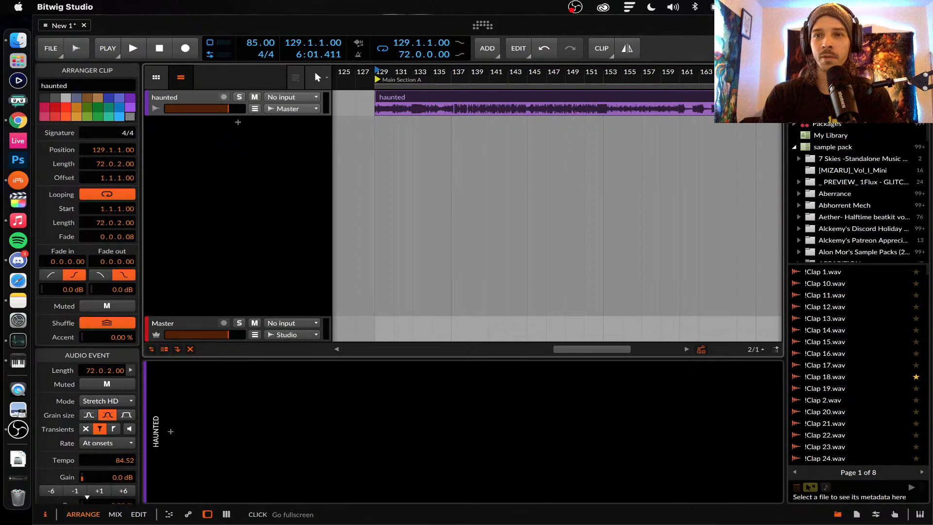
{"action": "left_click", "coordinate": [896, 25]}
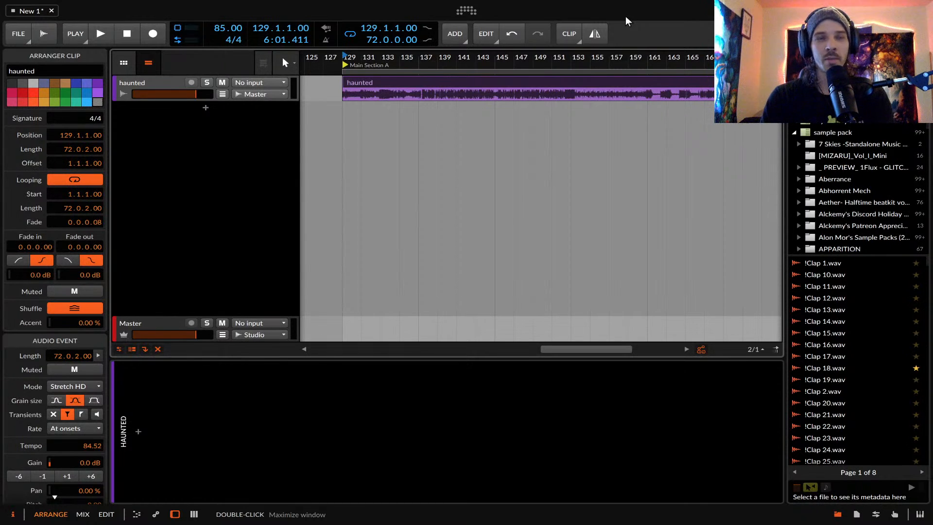
{"action": "left_click", "coordinate": [157, 83]}
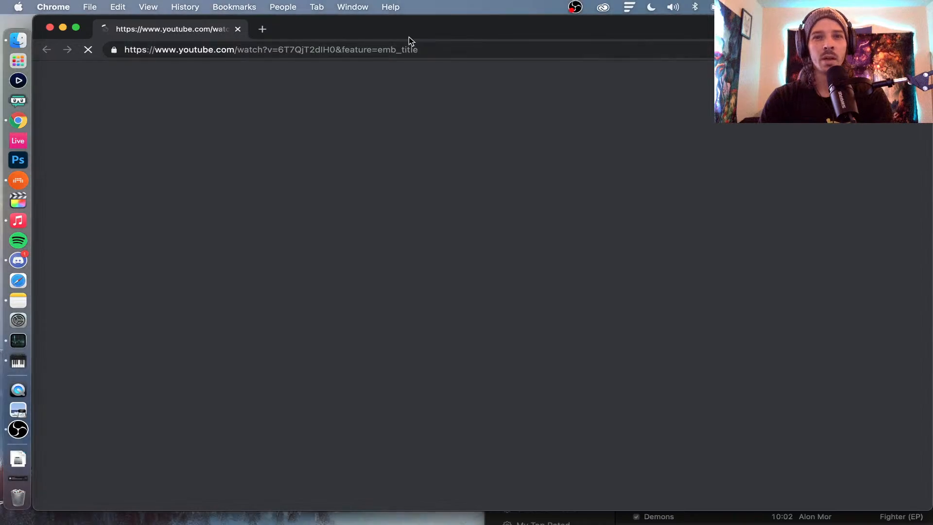
Switch from Chrome back to Bitwig Studio, briefly play the arrangement from bar 129, and select the haunted clip
{"action": "left_click_drag", "start_coordinate": [408, 35], "coordinate": [465, 0]}
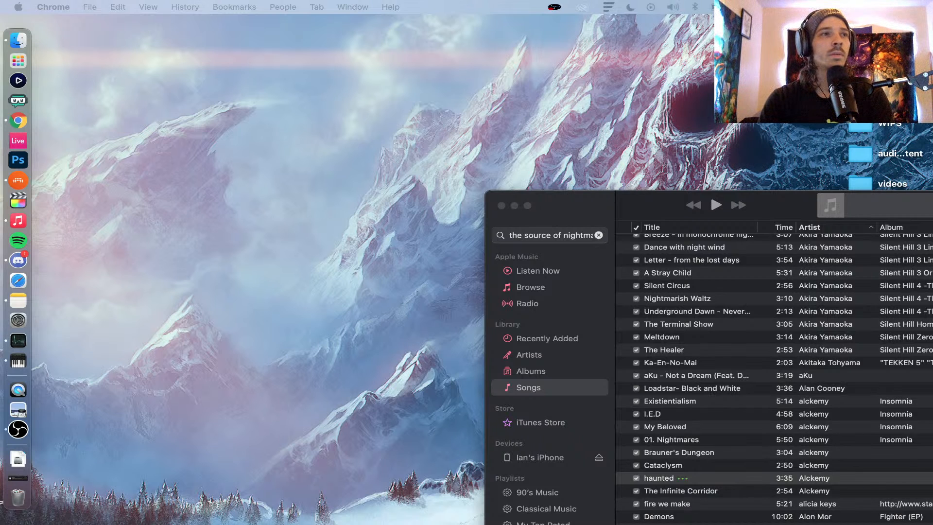
{"action": "left_click", "coordinate": [17, 182]}
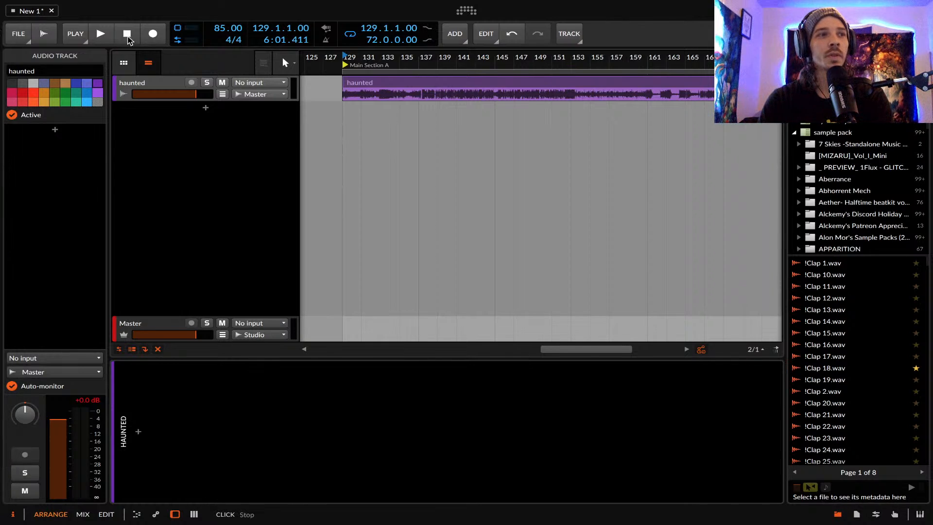
{"action": "left_click", "coordinate": [153, 32]}
{"action": "key", "text": "space"}
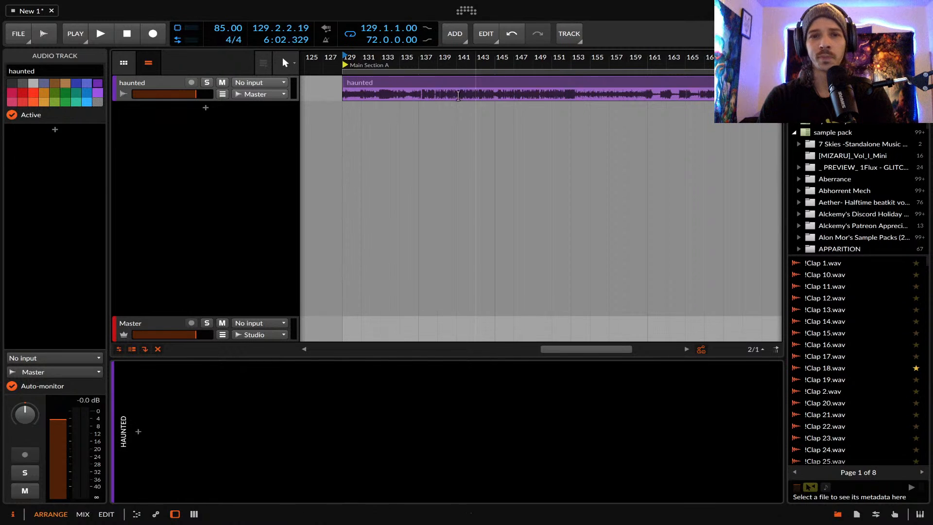
{"action": "left_click", "coordinate": [392, 80]}
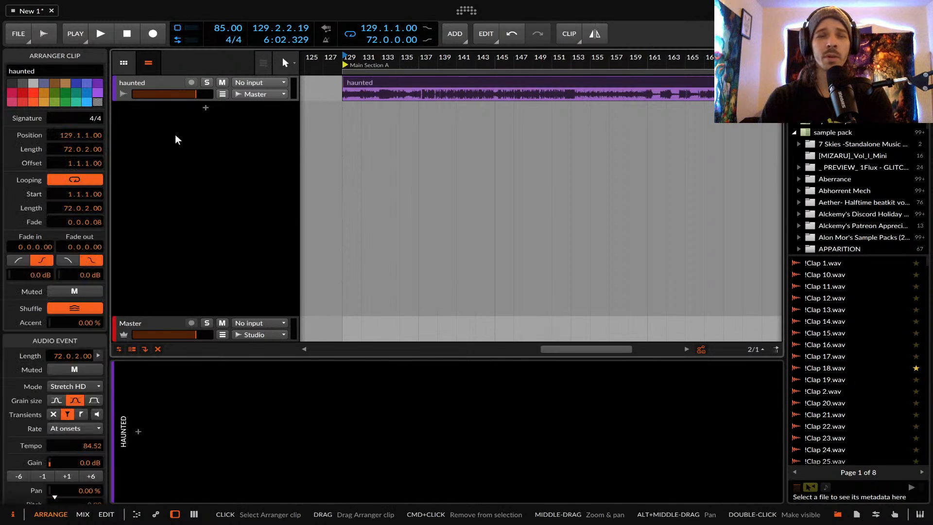
Add an instrument track below the haunted track with the Sampler device on it
{"action": "left_click", "coordinate": [205, 108]}
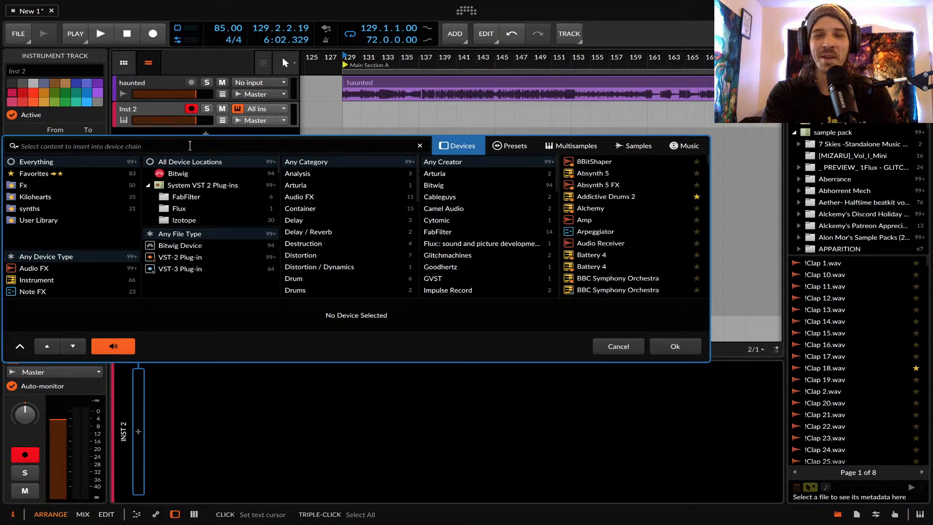
{"action": "type", "text": "sampler"}
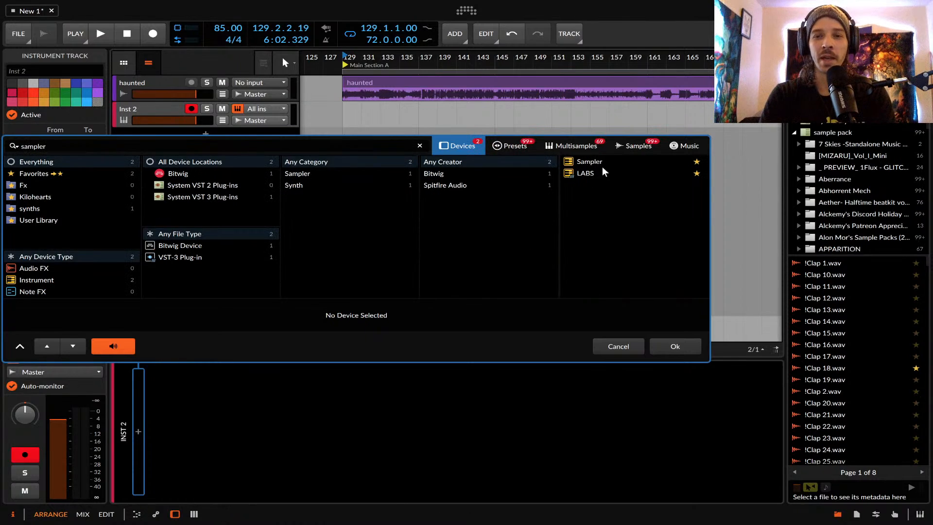
{"action": "left_click", "coordinate": [603, 164]}
{"action": "left_click", "coordinate": [677, 347]}
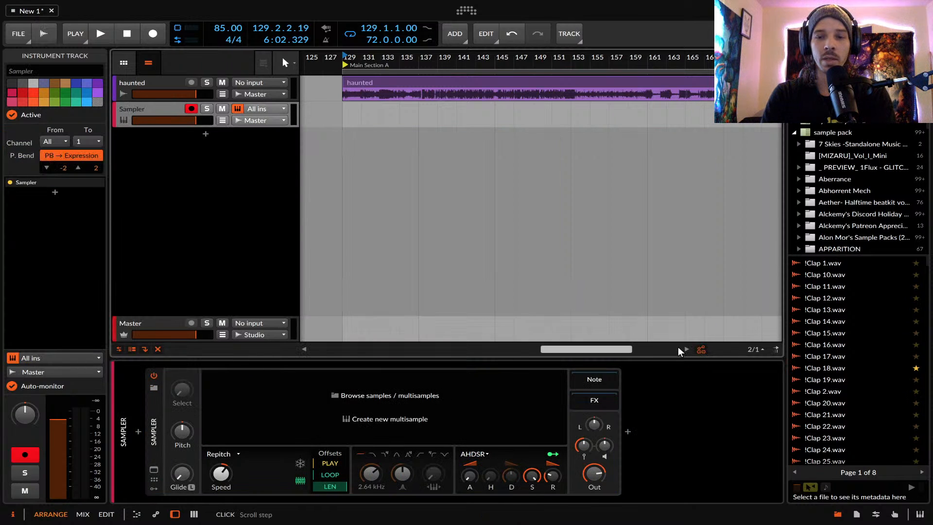
Try the Sampler's Textures and Cycles play modes, settling on Textures
{"action": "left_click", "coordinate": [217, 454]}
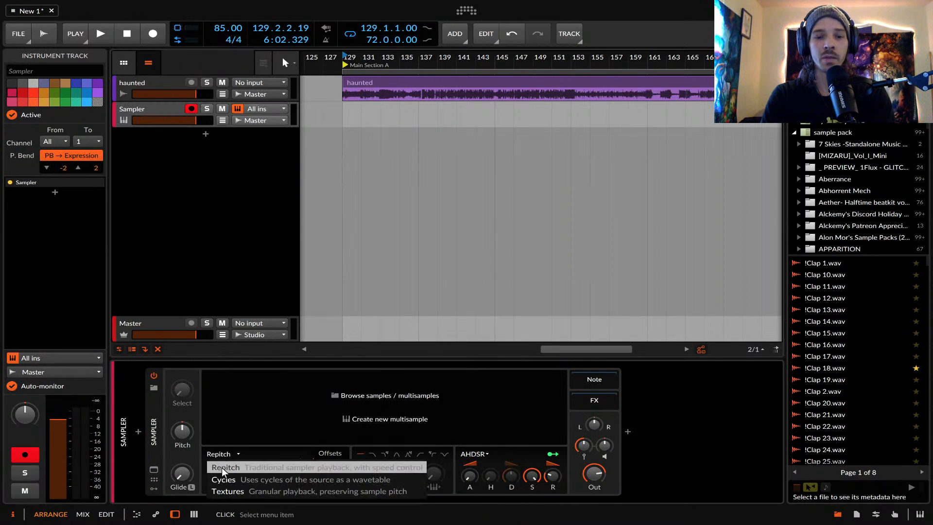
{"action": "left_click", "coordinate": [222, 495]}
{"action": "left_click", "coordinate": [222, 455]}
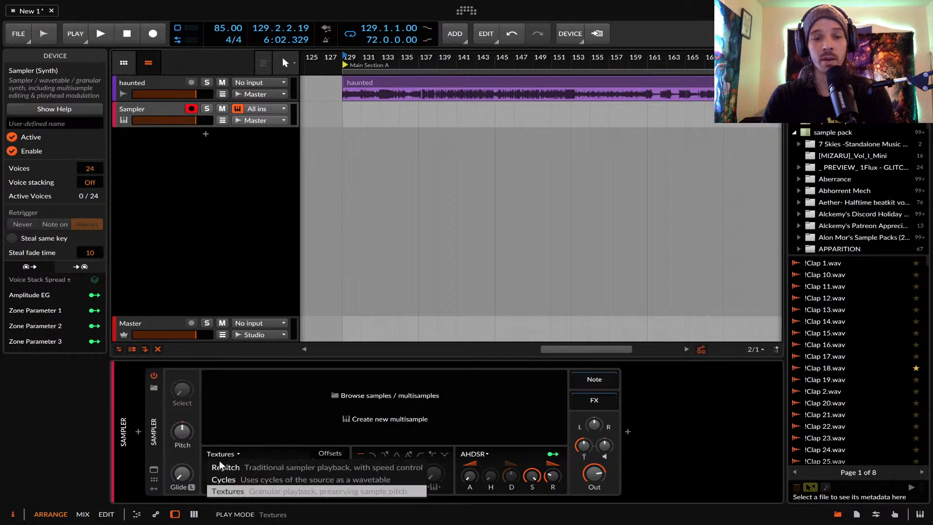
{"action": "left_click", "coordinate": [224, 477]}
{"action": "left_click", "coordinate": [217, 454]}
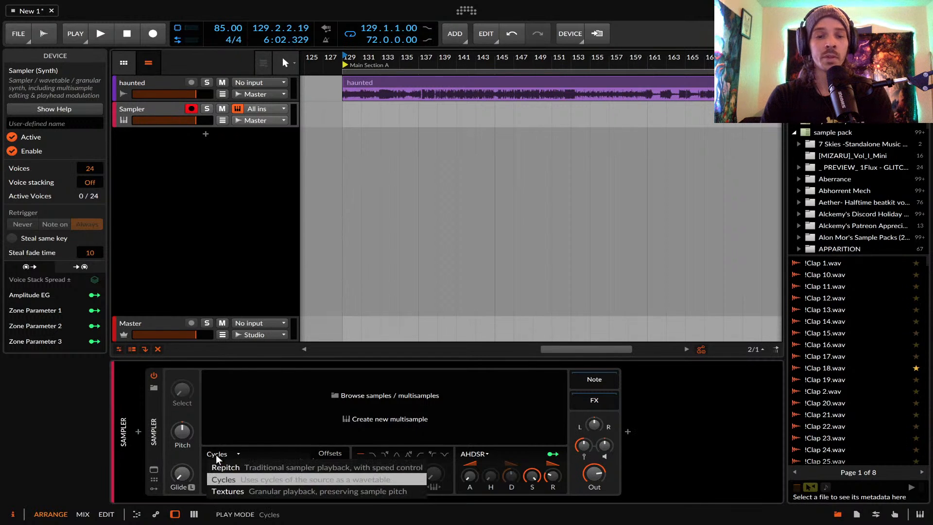
{"action": "left_click", "coordinate": [236, 490]}
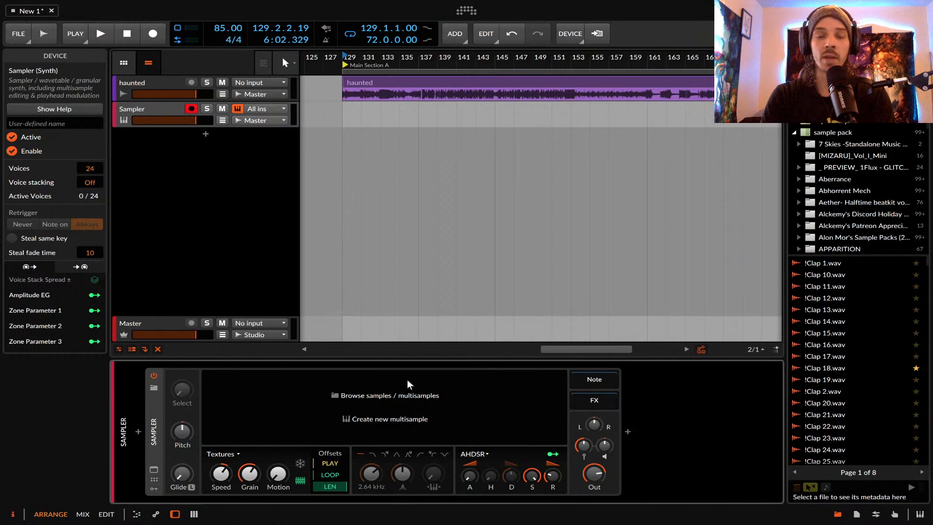
Select the time range from bar 137 to bar 153 on the haunted track
{"action": "scroll", "coordinate": [452, 168], "scroll_direction": "down", "scroll_amount": 3}
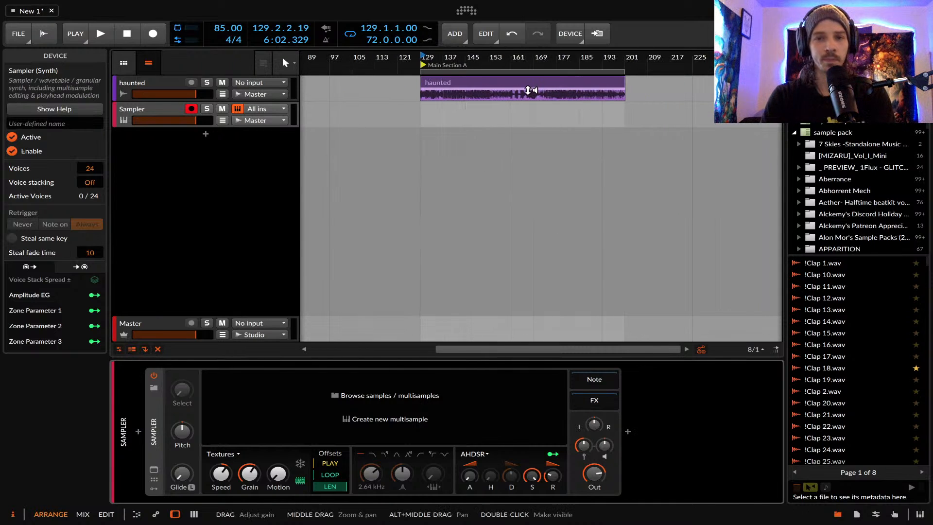
{"action": "scroll", "coordinate": [529, 90], "scroll_direction": "up", "scroll_amount": 3}
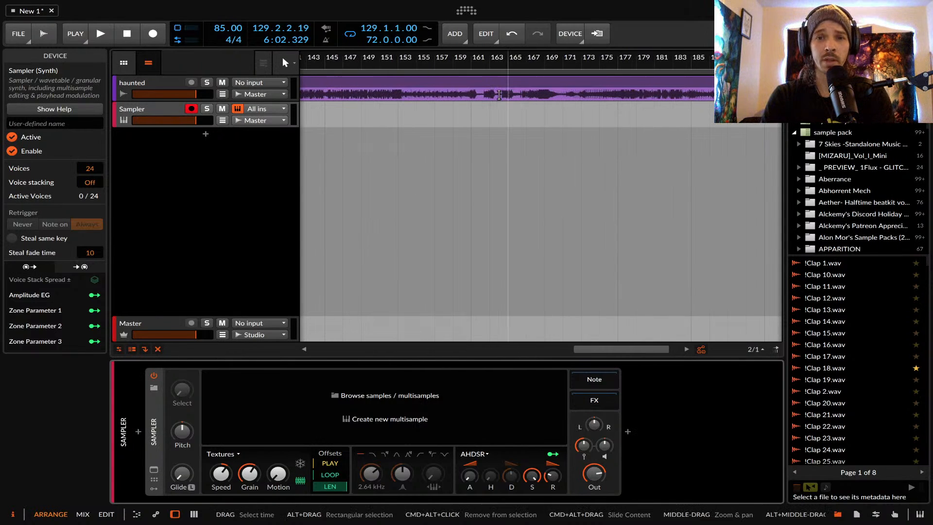
{"action": "left_click_drag", "start_coordinate": [490, 93], "coordinate": [594, 93]}
{"action": "scroll", "coordinate": [594, 93], "scroll_direction": "down", "scroll_amount": 3}
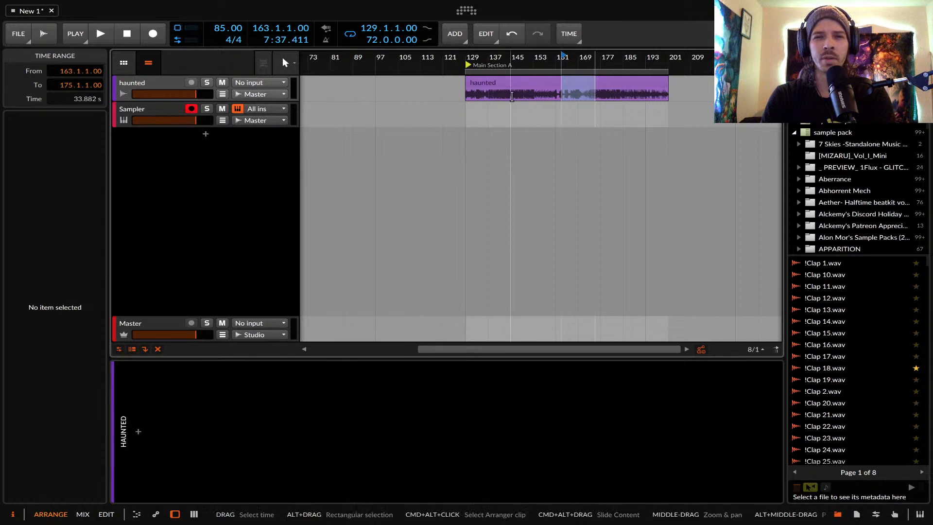
{"action": "scroll", "coordinate": [510, 96], "scroll_direction": "up", "scroll_amount": 4}
{"action": "left_click_drag", "start_coordinate": [404, 96], "coordinate": [616, 98]}
{"action": "key", "text": "Delete"}
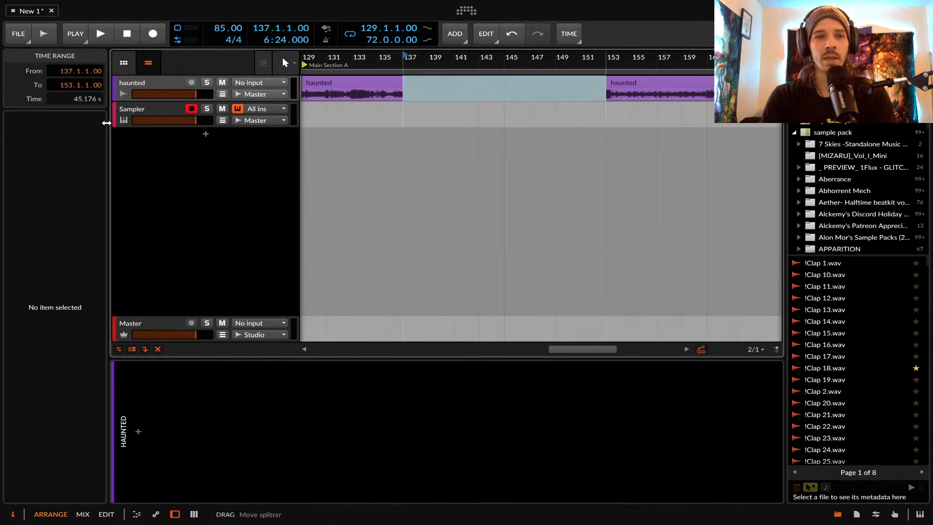
{"action": "left_click", "coordinate": [137, 112]}
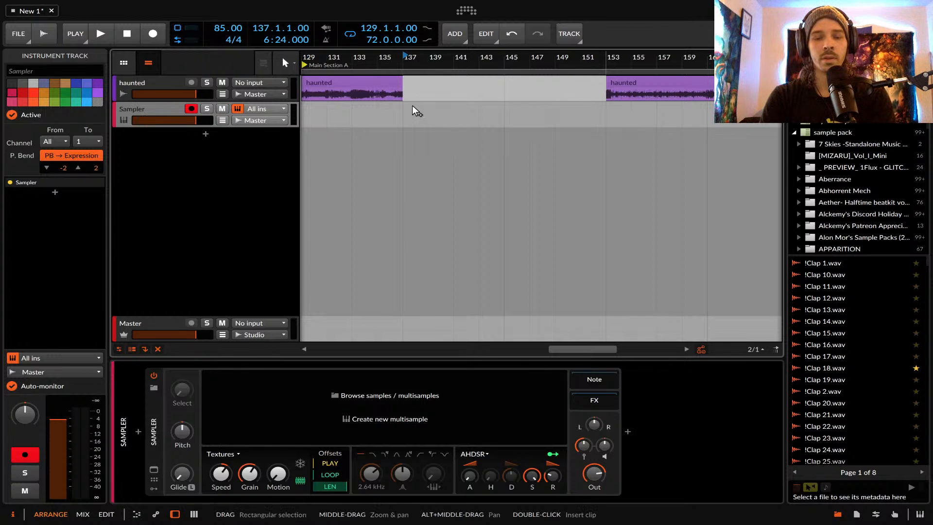
{"action": "key", "text": "ctrl+v"}
{"action": "left_click", "coordinate": [405, 91]}
{"action": "key", "text": "ctrl+z"}
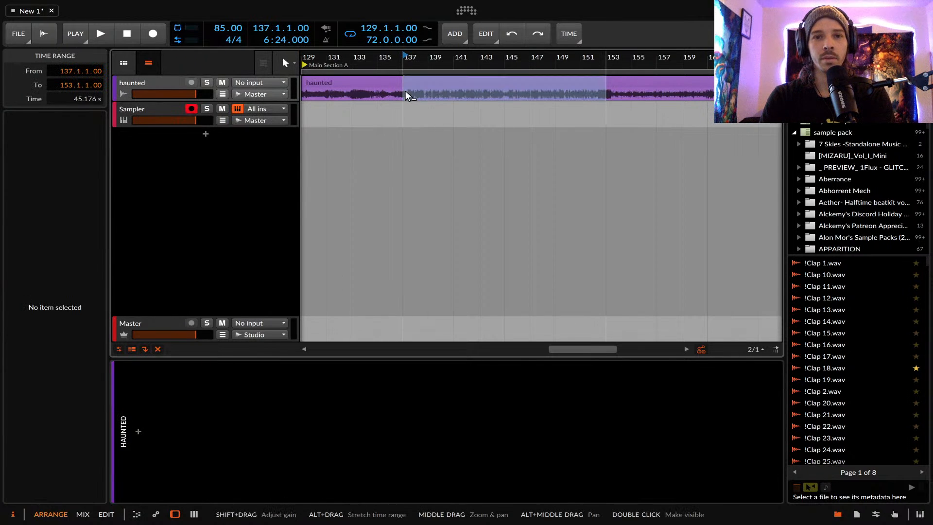
Split the haunted clip at bars 137 and 153 and load the middle section into the Sampler on the track below
{"action": "key", "text": "ctrl+e"}
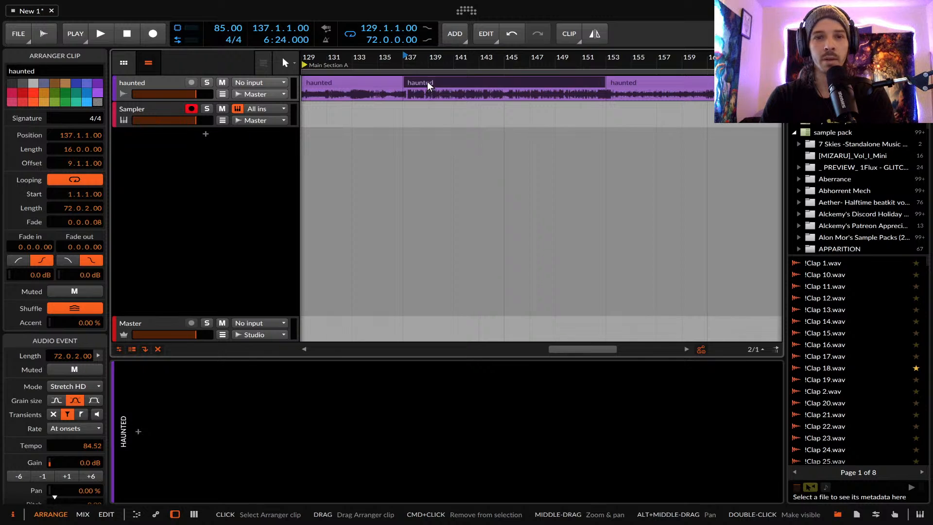
{"action": "left_click", "coordinate": [124, 110]}
{"action": "left_click_drag", "start_coordinate": [432, 81], "coordinate": [298, 396]}
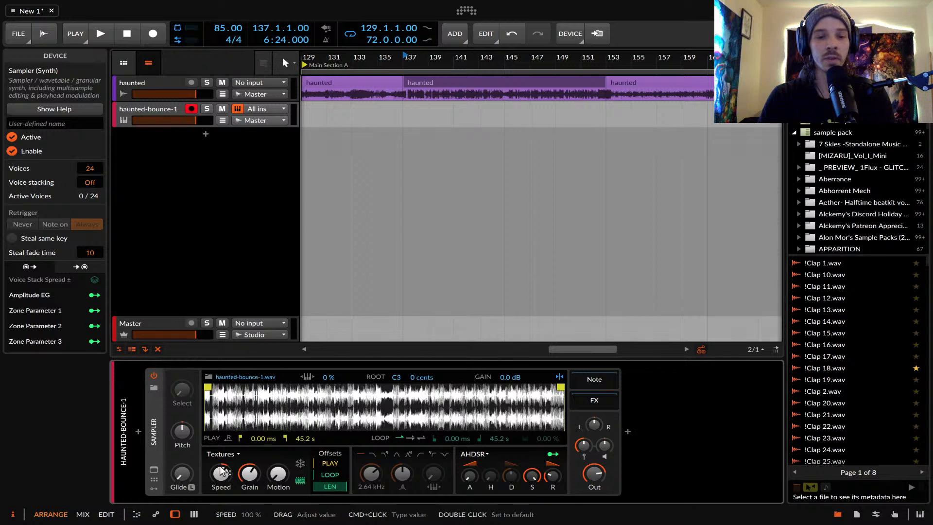
Move the Sampler's play start to 4.29 s and raise the Motion amount
{"action": "left_click_drag", "start_coordinate": [220, 481], "coordinate": [251, 462]}
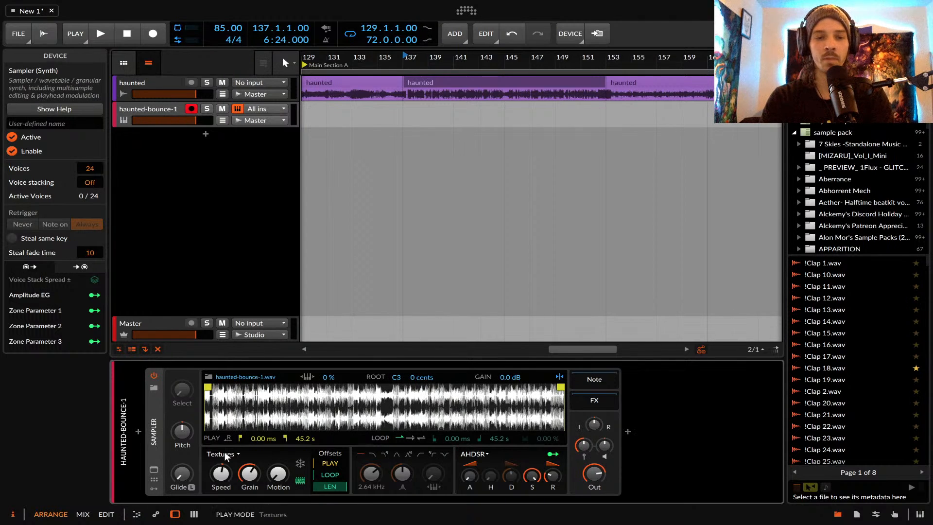
{"action": "left_click_drag", "start_coordinate": [261, 439], "coordinate": [261, 418]}
{"action": "left_click_drag", "start_coordinate": [278, 473], "coordinate": [278, 391]}
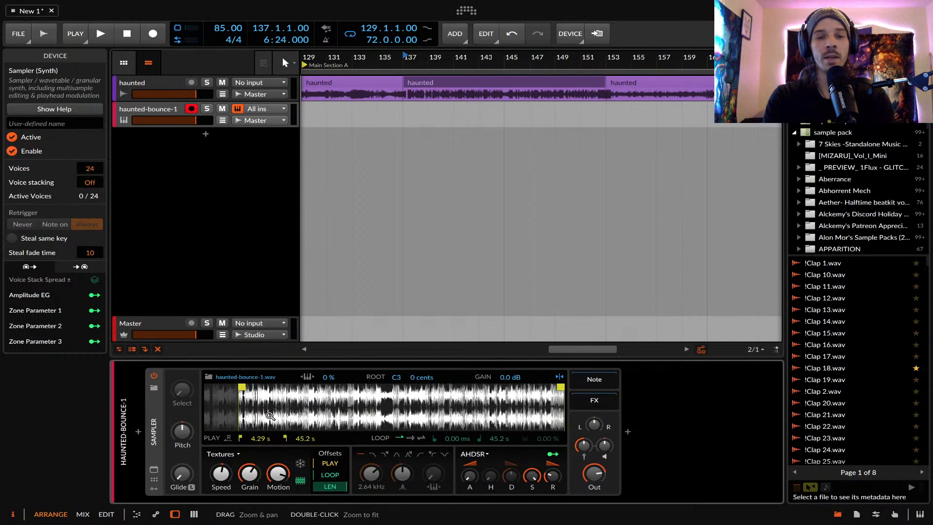
{"action": "left_click_drag", "start_coordinate": [270, 416], "coordinate": [248, 407]}
{"action": "scroll", "coordinate": [248, 407], "scroll_direction": "up", "scroll_amount": 5}
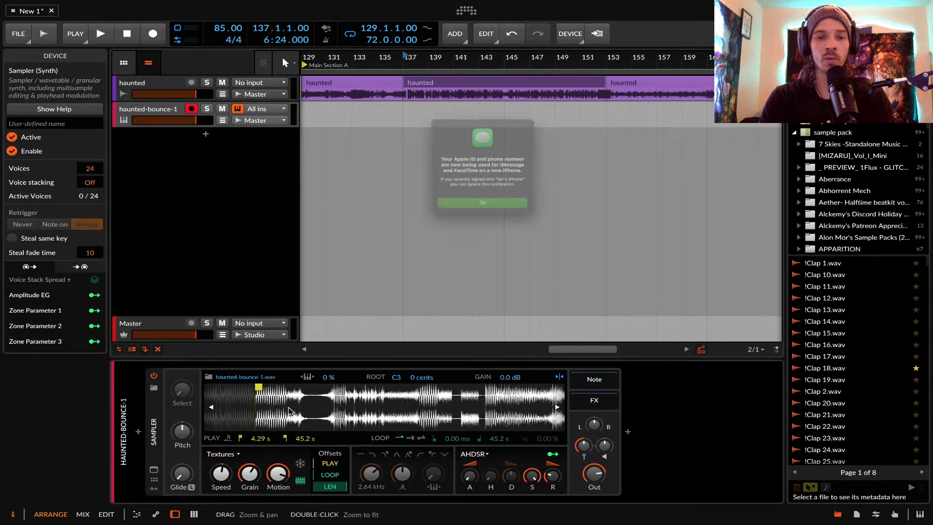
{"action": "left_click", "coordinate": [494, 230]}
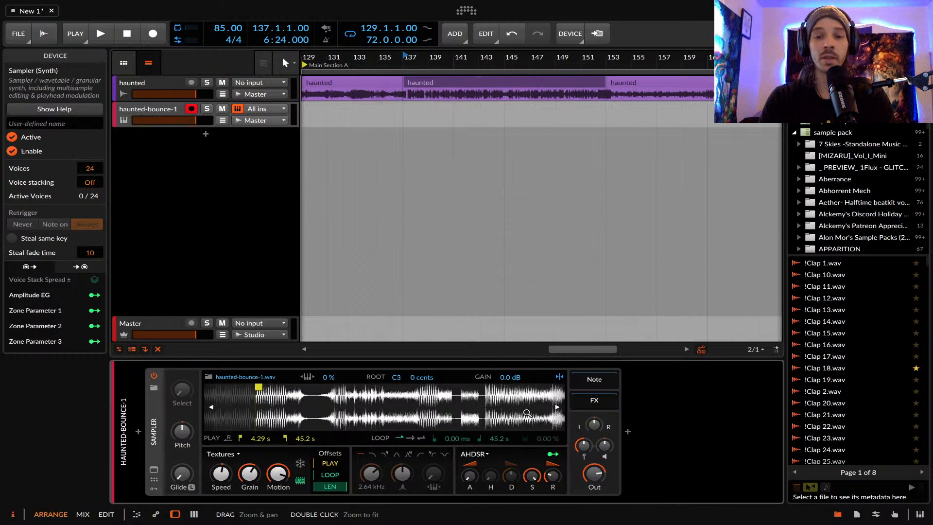
{"action": "scroll", "coordinate": [527, 413], "scroll_direction": "down", "scroll_amount": 3}
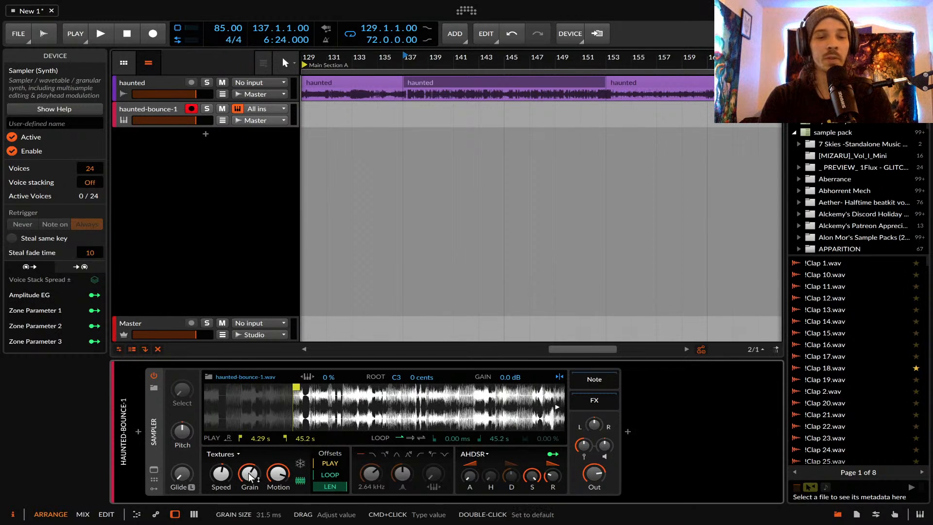
Lengthen the Sampler's grain size and turn the Motion amount down low
{"action": "left_click_drag", "start_coordinate": [246, 475], "coordinate": [221, 481]}
{"action": "left_click_drag", "start_coordinate": [277, 474], "coordinate": [249, 459]}
{"action": "mouse_move", "coordinate": [249, 473]}
{"action": "left_mouse_down"}
{"action": "mouse_move", "coordinate": [249, 491]}
{"action": "mouse_move", "coordinate": [247, 477]}
{"action": "left_mouse_up"}
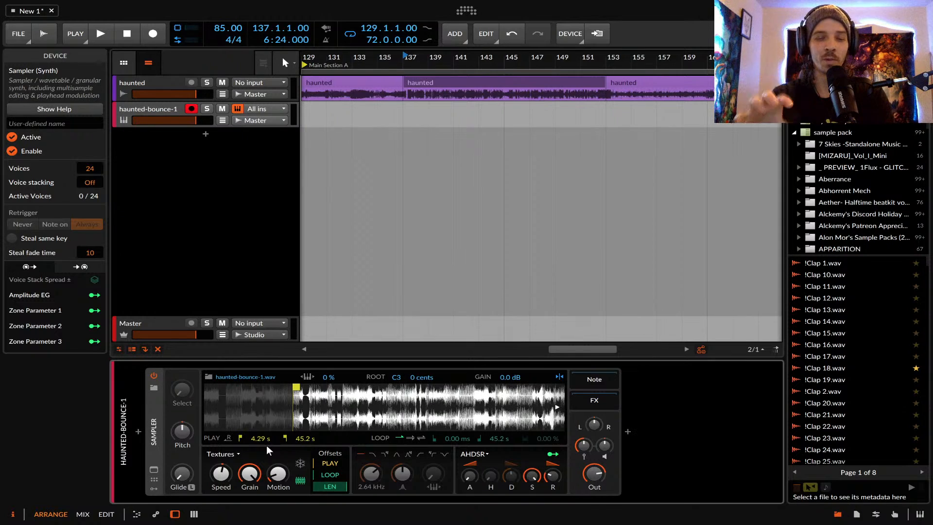
Freeze the Sampler's playback and set the position offset to 32.5 % with a grain size of 300 ms
{"action": "left_click", "coordinate": [301, 463]}
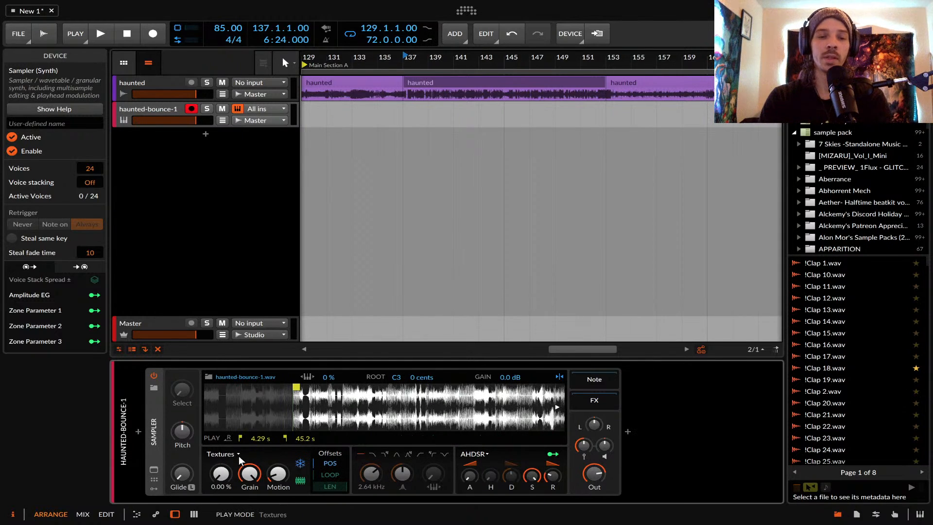
{"action": "left_click_drag", "start_coordinate": [225, 467], "coordinate": [225, 466]}
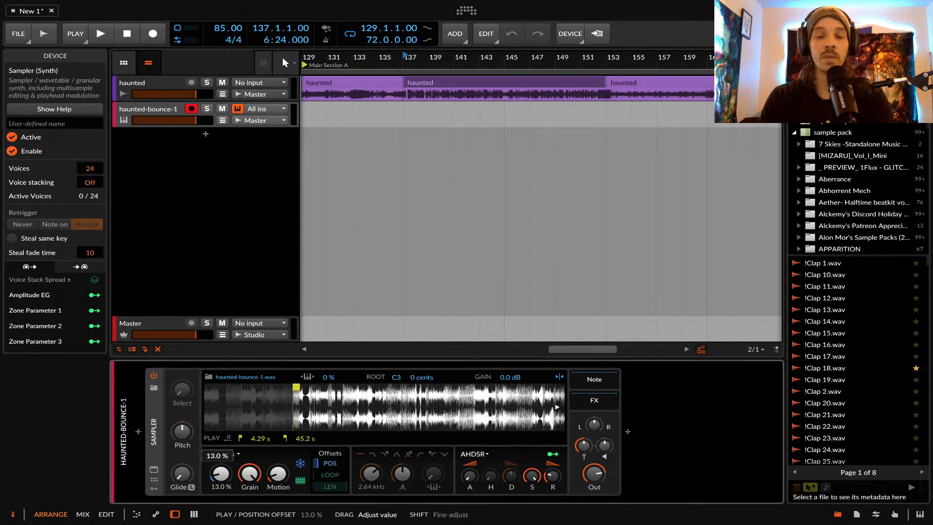
{"action": "left_click_drag", "start_coordinate": [225, 467], "coordinate": [278, 473]}
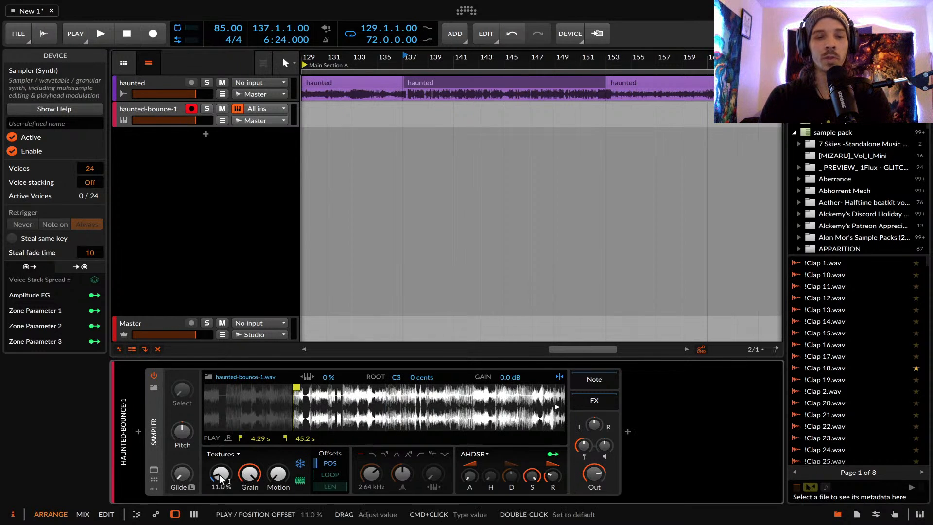
{"action": "left_click_drag", "start_coordinate": [220, 477], "coordinate": [249, 472]}
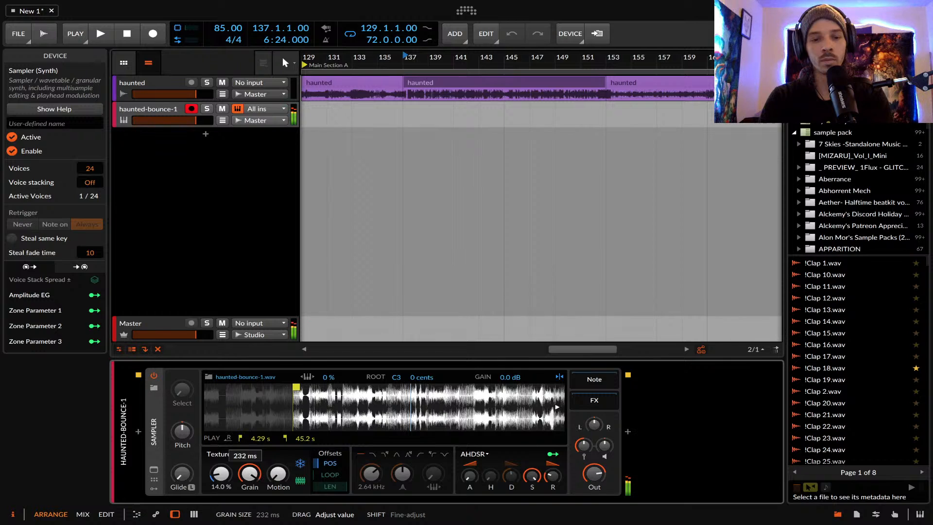
{"action": "left_click_drag", "start_coordinate": [250, 472], "coordinate": [220, 474]}
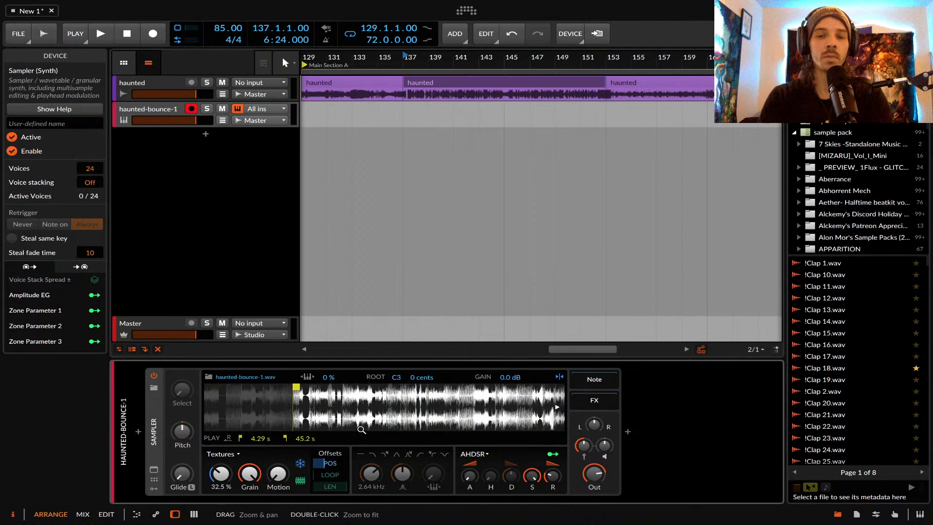
{"action": "left_click_drag", "start_coordinate": [361, 429], "coordinate": [361, 429]}
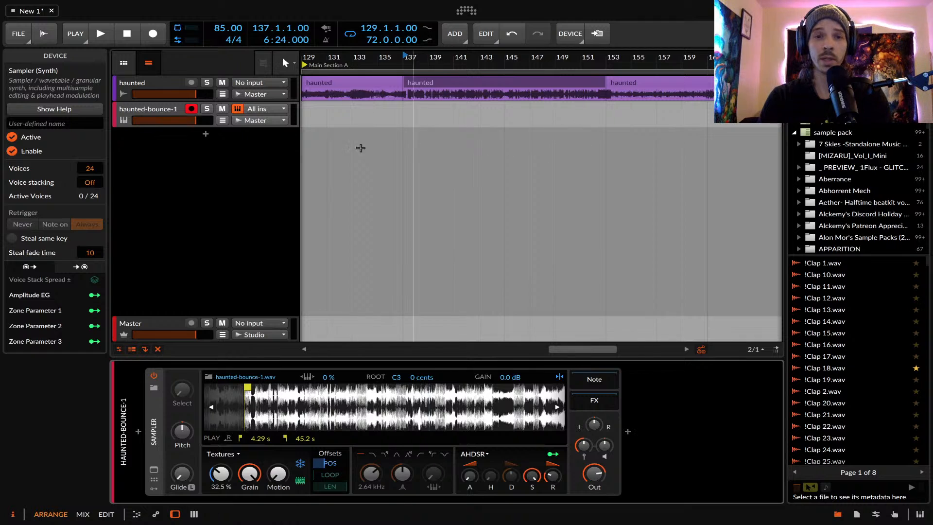
Search the browser for "sine" and replace the Sampler's sample with D# Sine.wav
{"action": "left_click", "coordinate": [152, 106]}
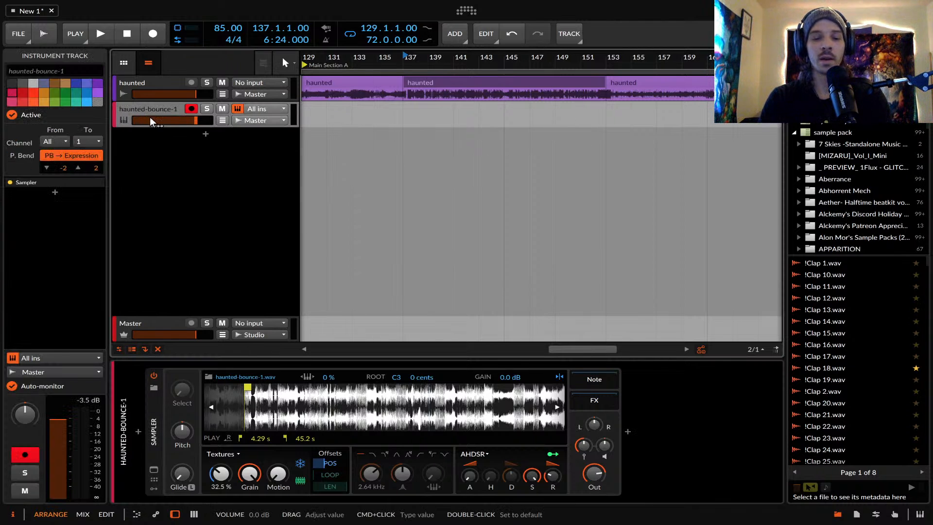
{"action": "left_click", "coordinate": [851, 73]}
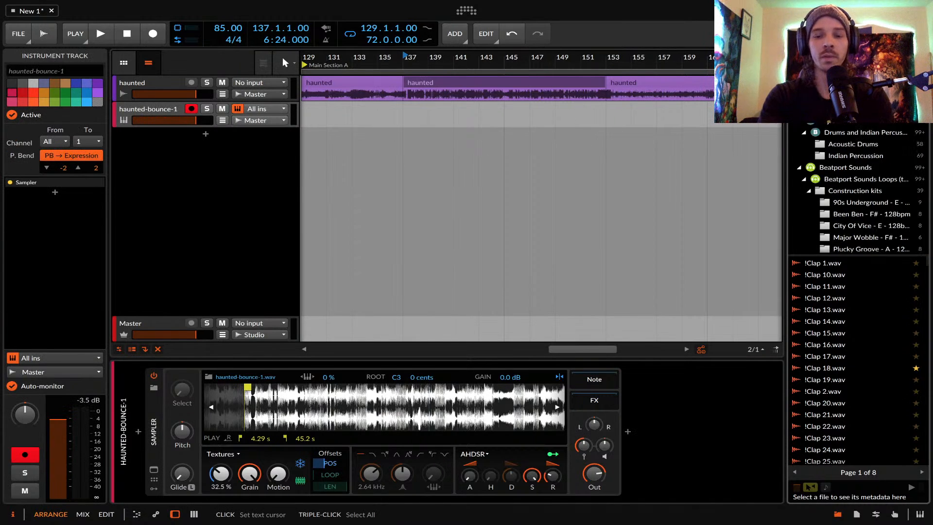
{"action": "key", "text": "BackSpace"}
{"action": "left_click", "coordinate": [851, 73]}
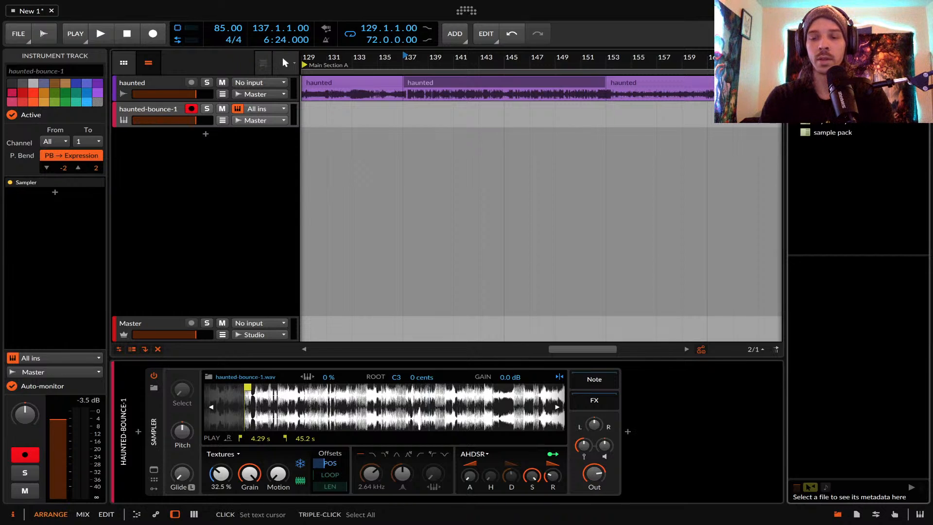
{"action": "type", "text": "sin"}
{"action": "key", "text": "BackSpace"}
{"action": "type", "text": "ne"}
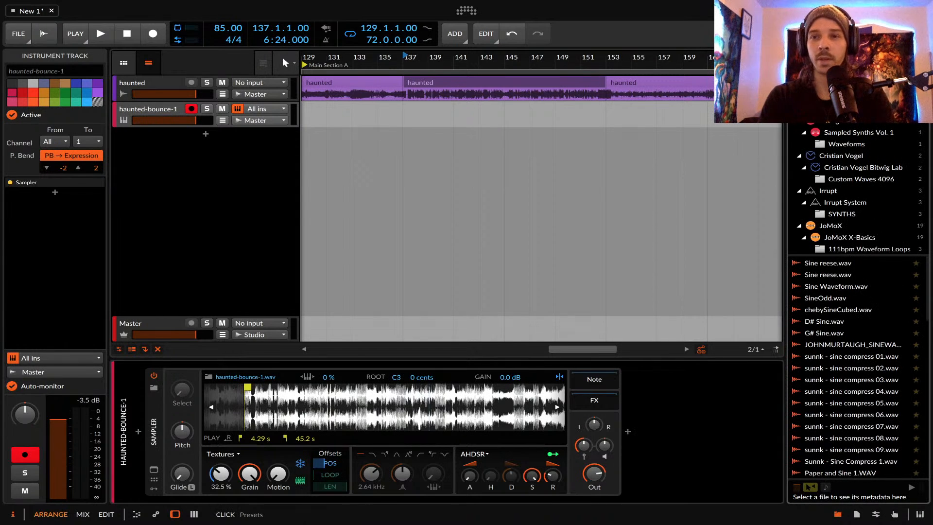
{"action": "left_click", "coordinate": [822, 321]}
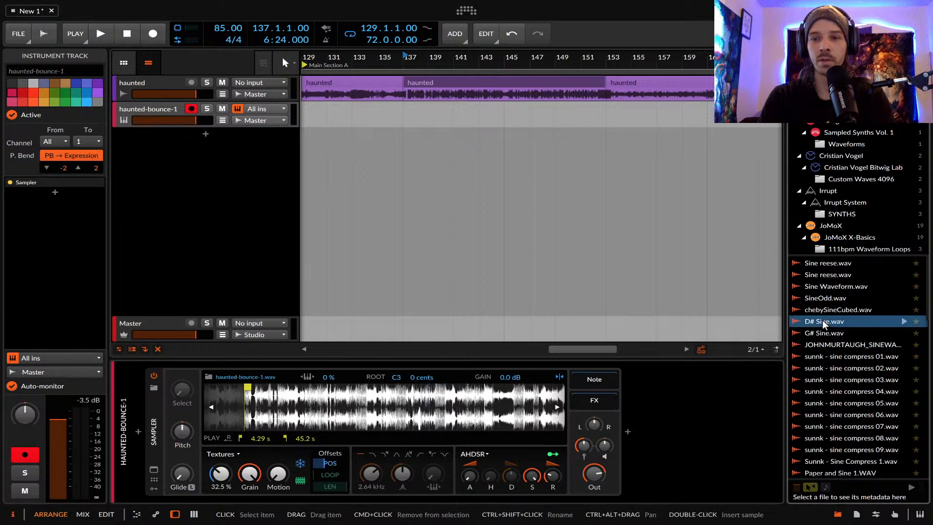
{"action": "left_click_drag", "start_coordinate": [828, 319], "coordinate": [359, 406]}
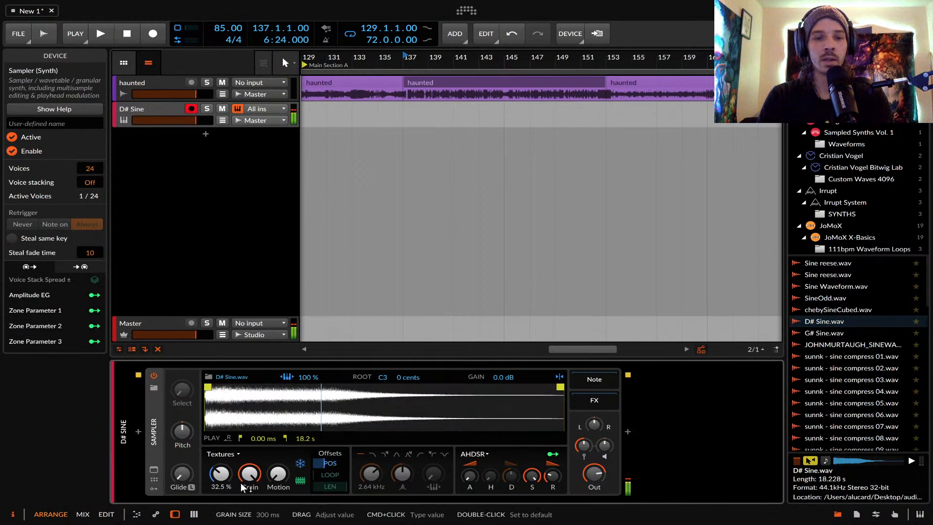
Set the Sampler's key tracking to 0 % and unfreeze its playback
{"action": "left_click", "coordinate": [286, 377]}
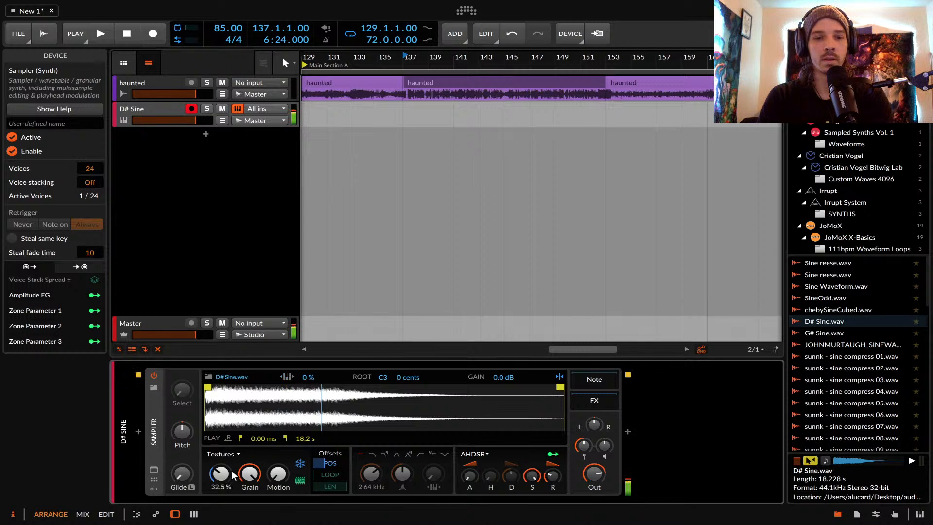
{"action": "mouse_move", "coordinate": [225, 472]}
{"action": "left_mouse_down"}
{"action": "mouse_move", "coordinate": [224, 456]}
{"action": "mouse_move", "coordinate": [223, 470]}
{"action": "left_mouse_up"}
{"action": "left_click", "coordinate": [300, 464]}
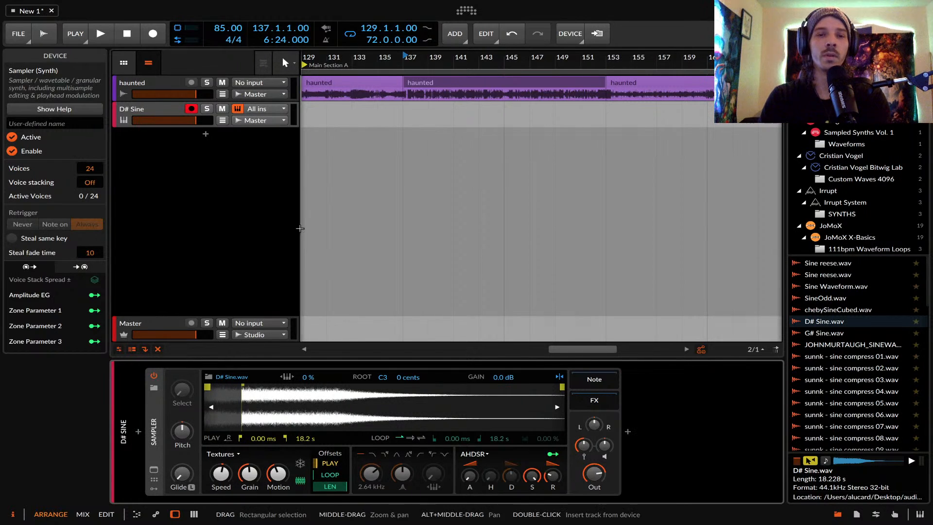
Convert the D# Sine sample in the Sampler to a multi-sample
{"action": "left_click", "coordinate": [149, 110]}
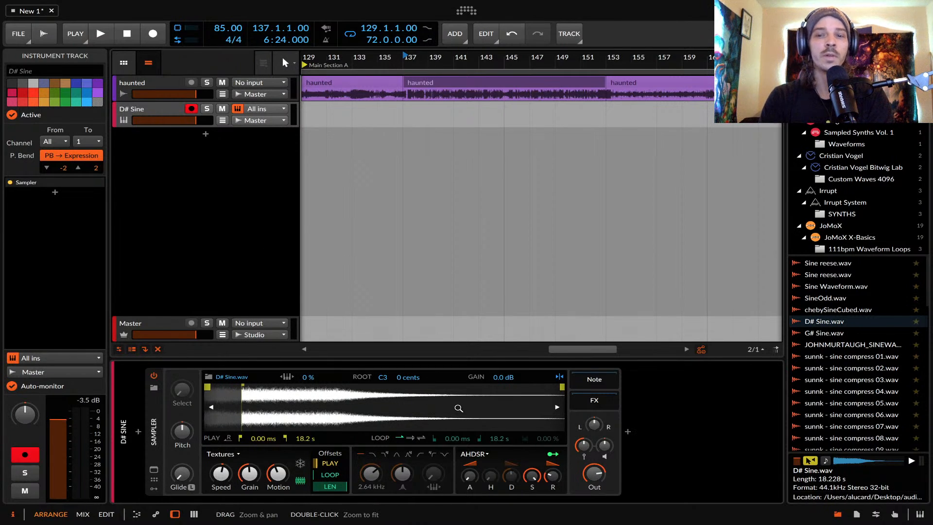
{"action": "right_click", "coordinate": [469, 403]}
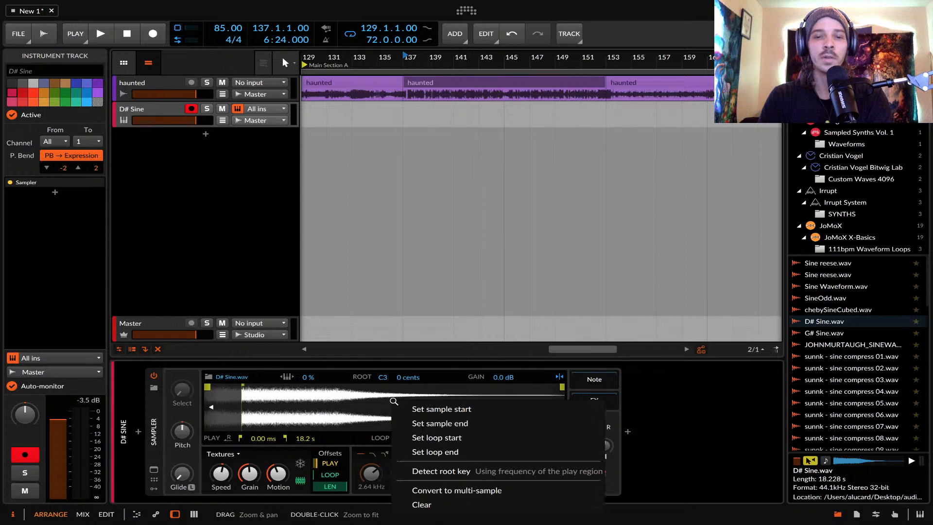
{"action": "left_click", "coordinate": [421, 487]}
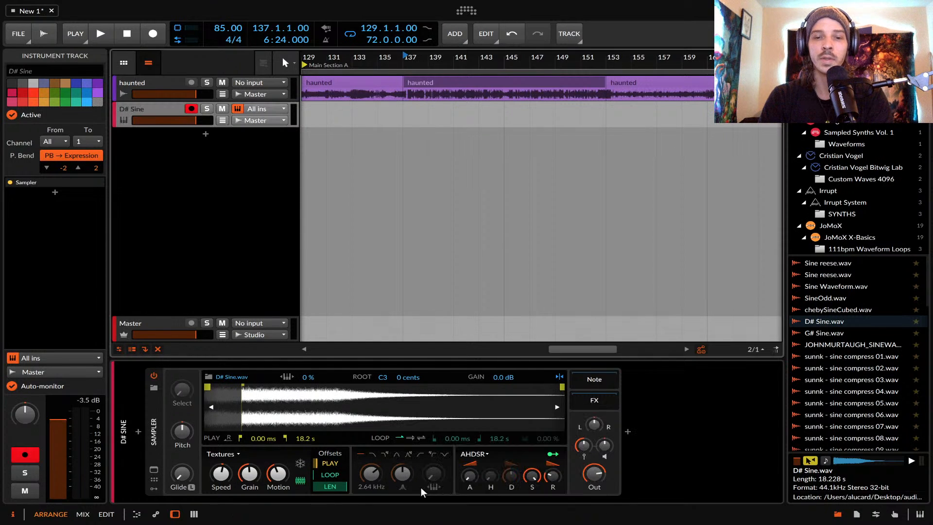
{"action": "right_click", "coordinate": [367, 417]}
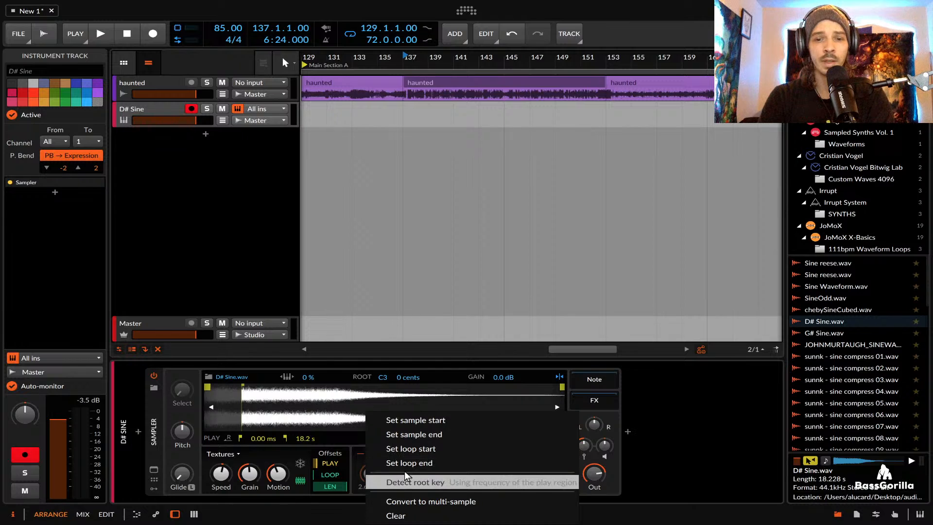
{"action": "left_click", "coordinate": [402, 502]}
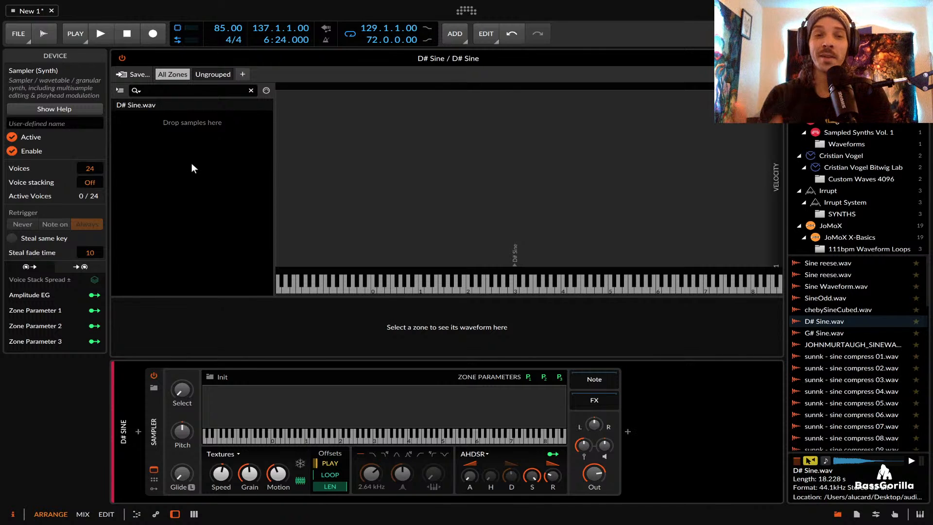
Add the browser samples from sunnk - sine compress 02.wav through JoMoX Tom2 10-03.wav to the D# Sine multi-sample
{"action": "scroll", "coordinate": [816, 317], "scroll_direction": "down", "scroll_amount": 4}
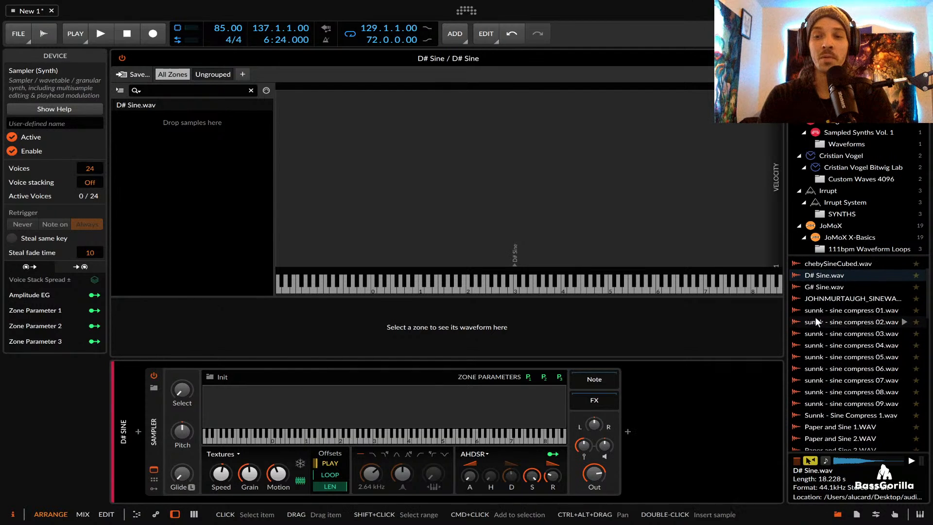
{"action": "left_click", "coordinate": [816, 316]}
{"action": "scroll", "coordinate": [816, 317], "scroll_direction": "down", "scroll_amount": 20}
{"action": "scroll", "coordinate": [816, 317], "scroll_direction": "up", "scroll_amount": 8}
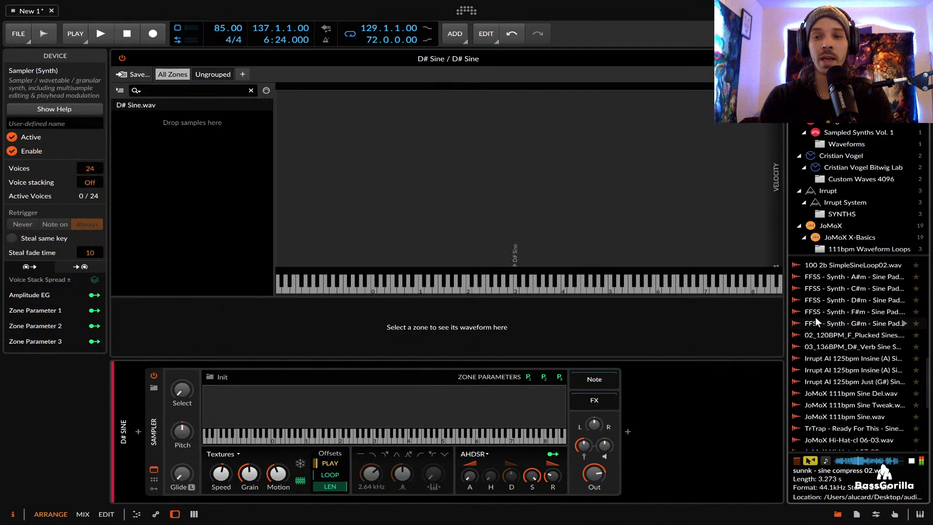
{"action": "scroll", "coordinate": [816, 317], "scroll_direction": "down", "scroll_amount": 12}
{"action": "left_click", "coordinate": [832, 445], "text": "shift"}
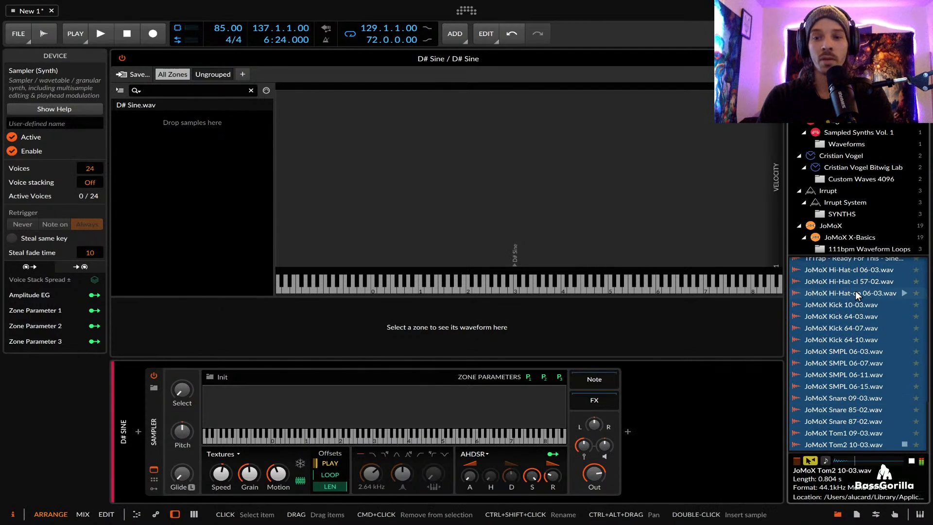
{"action": "left_click_drag", "start_coordinate": [846, 294], "coordinate": [226, 184]}
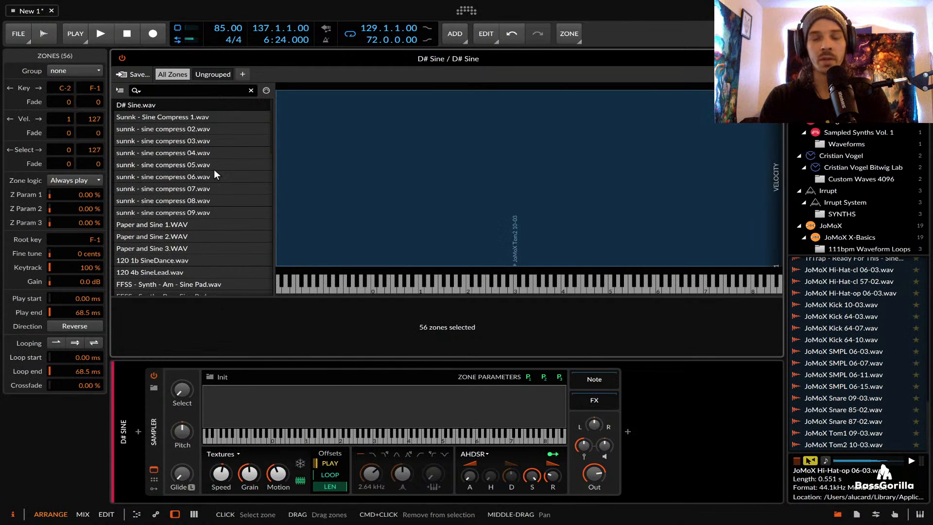
Show the multi-sample's zones in the per-sample key layout and distribute all zones equally across the Select range
{"action": "left_click", "coordinate": [167, 107]}
{"action": "scroll", "coordinate": [167, 107], "scroll_direction": "down", "scroll_amount": 10}
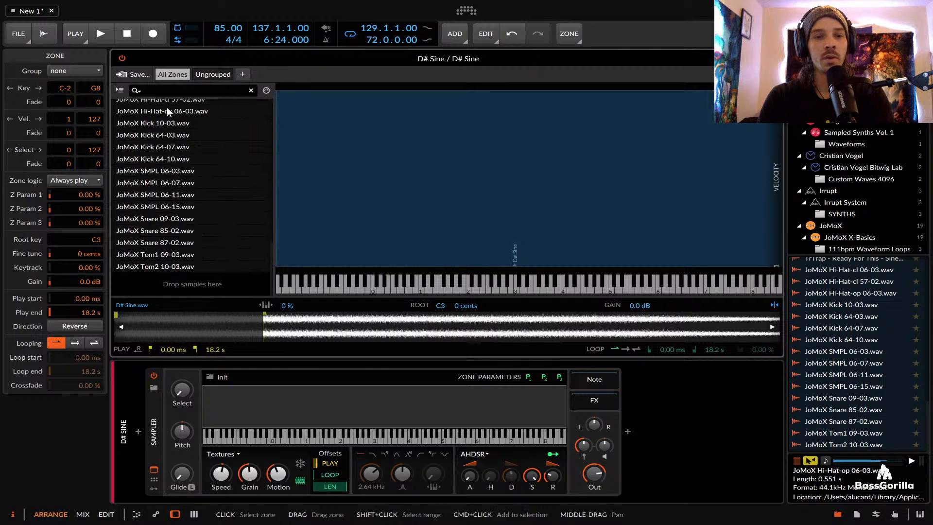
{"action": "left_click", "coordinate": [159, 266], "text": "shift"}
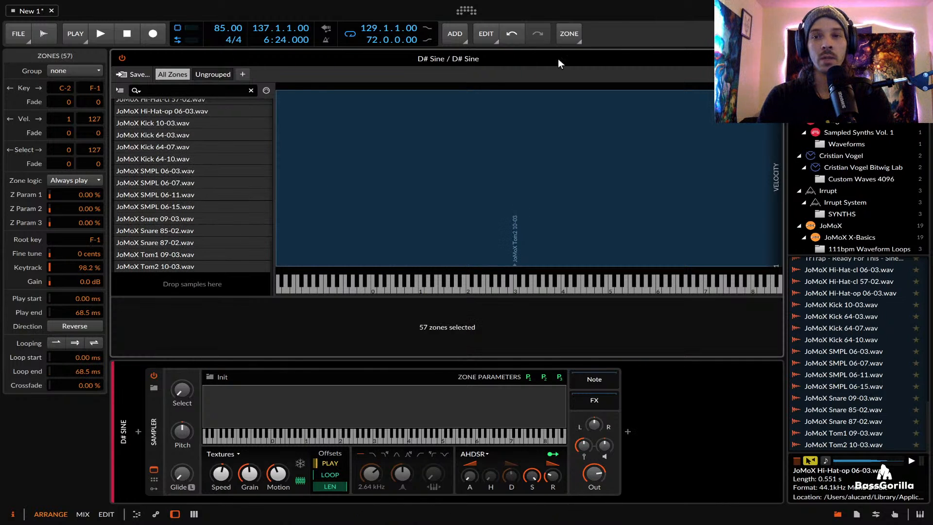
{"action": "left_click", "coordinate": [751, 74]}
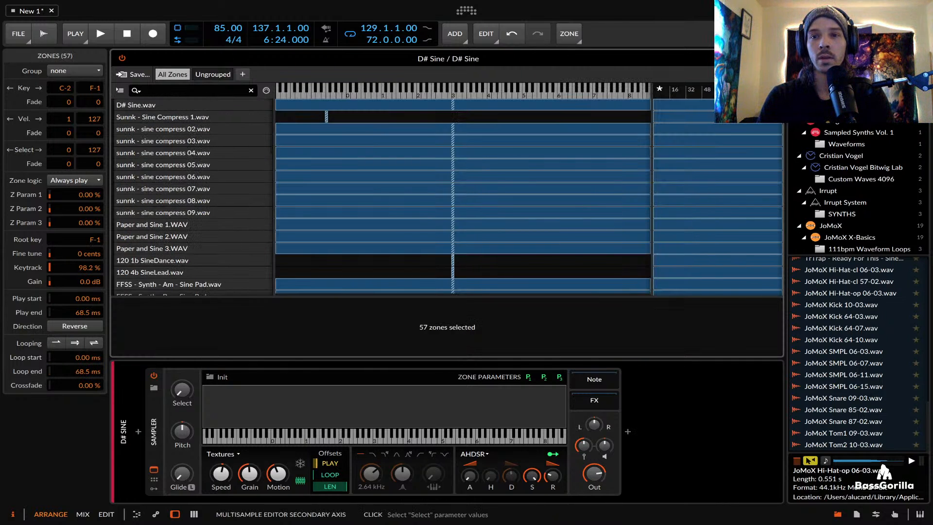
{"action": "right_click", "coordinate": [315, 107]}
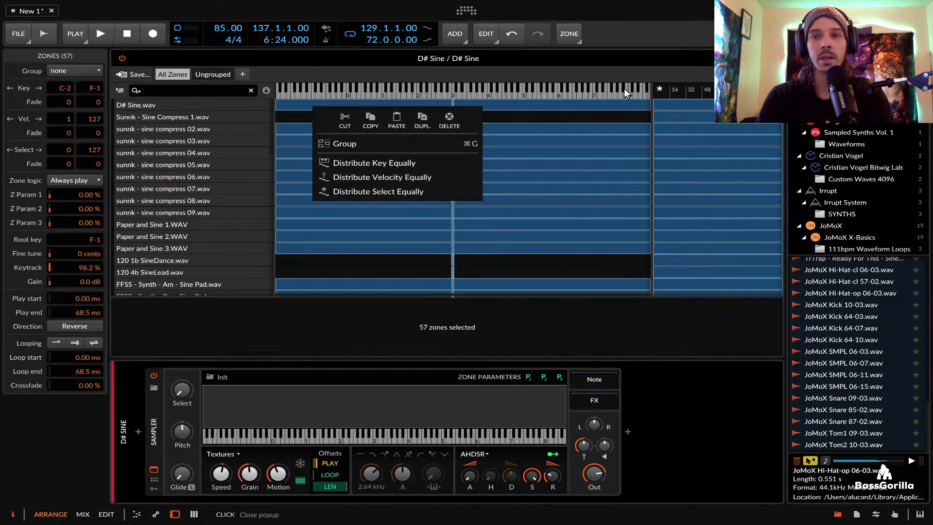
{"action": "left_click", "coordinate": [183, 111]}
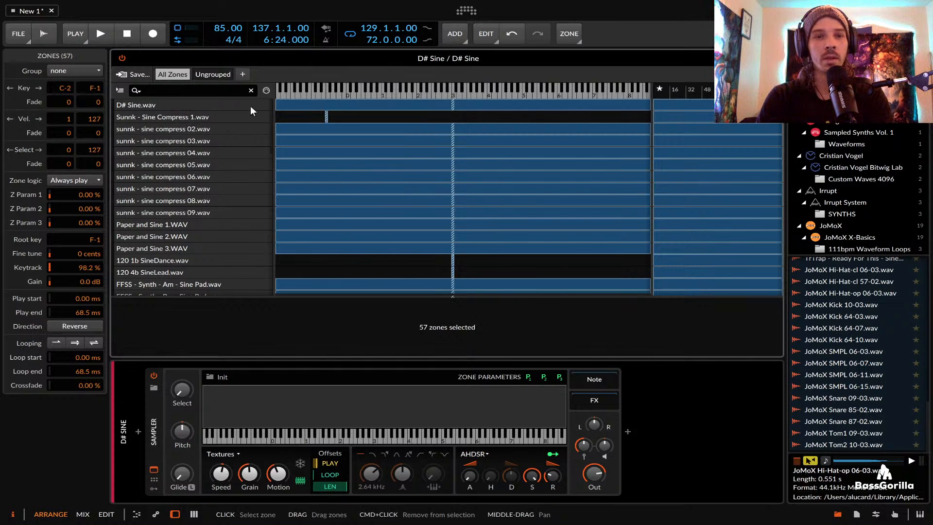
{"action": "right_click", "coordinate": [208, 111]}
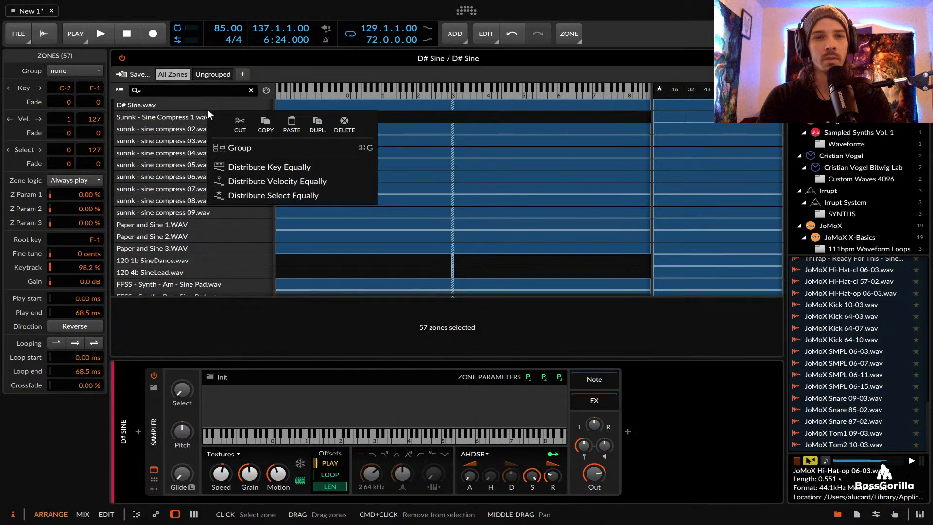
{"action": "left_click", "coordinate": [263, 194]}
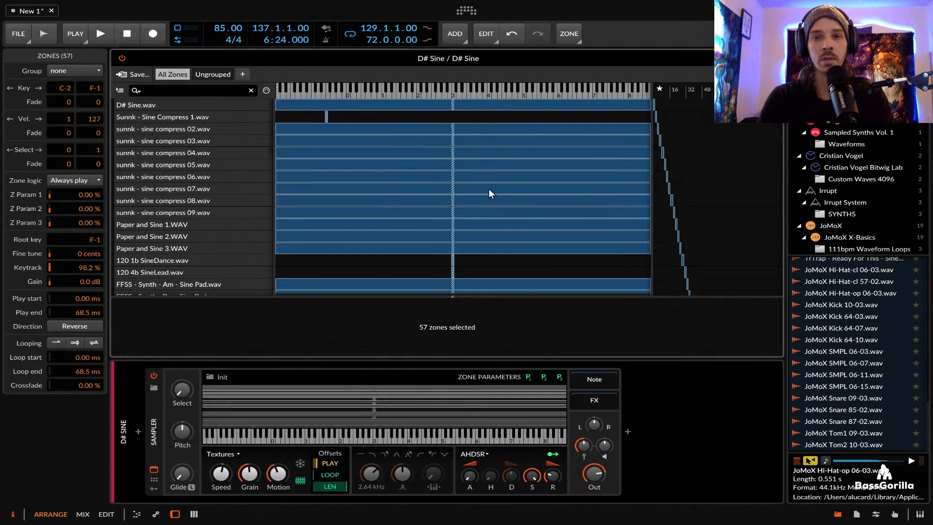
{"action": "scroll", "coordinate": [710, 168], "scroll_direction": "down", "scroll_amount": 10}
{"action": "scroll", "coordinate": [710, 168], "scroll_direction": "up", "scroll_amount": 12}
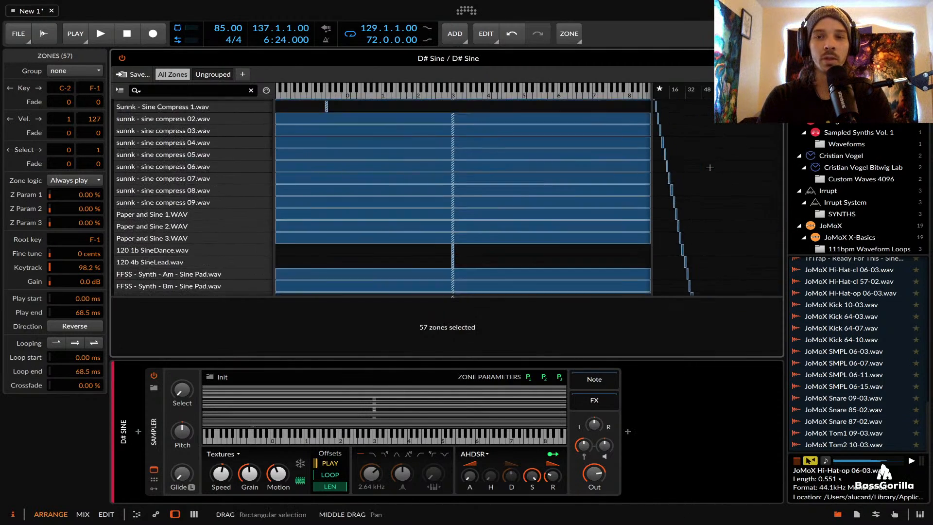
Close the multi-sample editor and sweep the Sampler's Select control upward through the distributed zones
{"action": "mouse_move", "coordinate": [182, 391]}
{"action": "left_mouse_down"}
{"action": "mouse_move", "coordinate": [182, 362]}
{"action": "mouse_move", "coordinate": [182, 395]}
{"action": "left_mouse_up"}
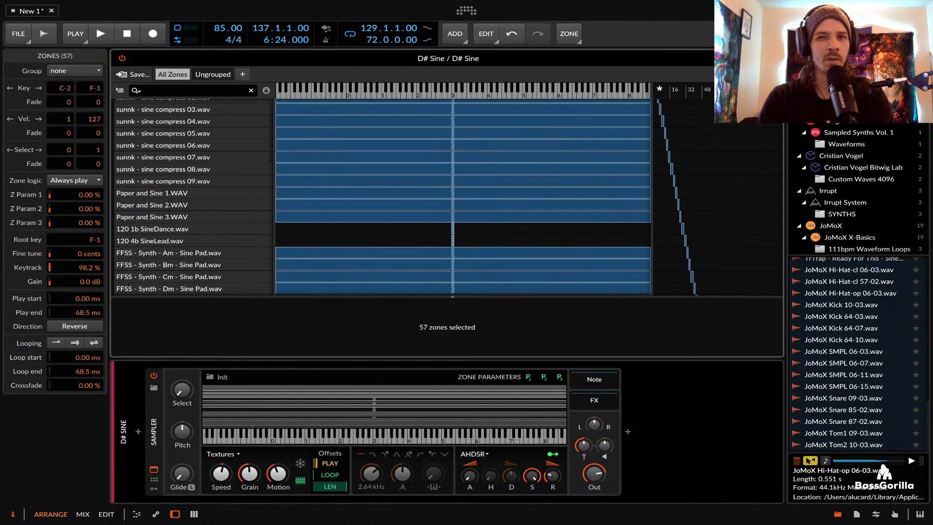
{"action": "left_click", "coordinate": [154, 469]}
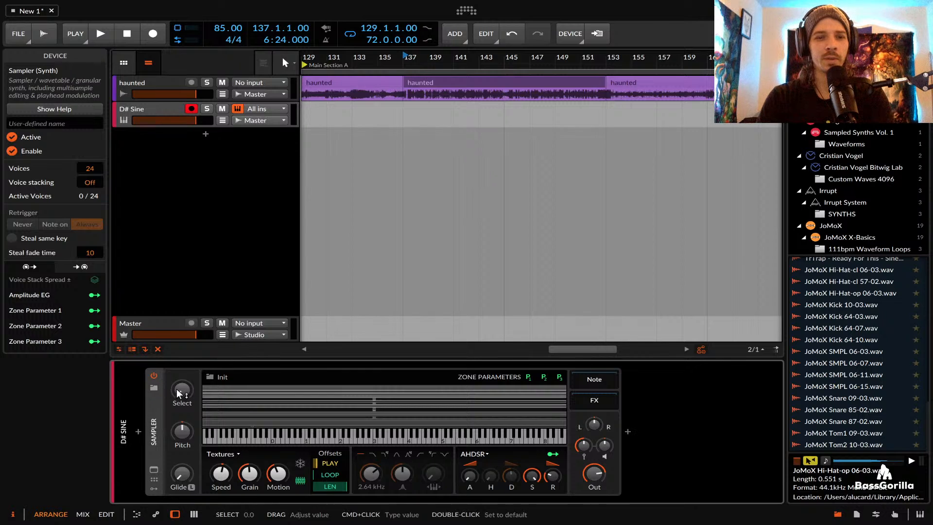
{"action": "left_click_drag", "start_coordinate": [180, 390], "coordinate": [181, 335]}
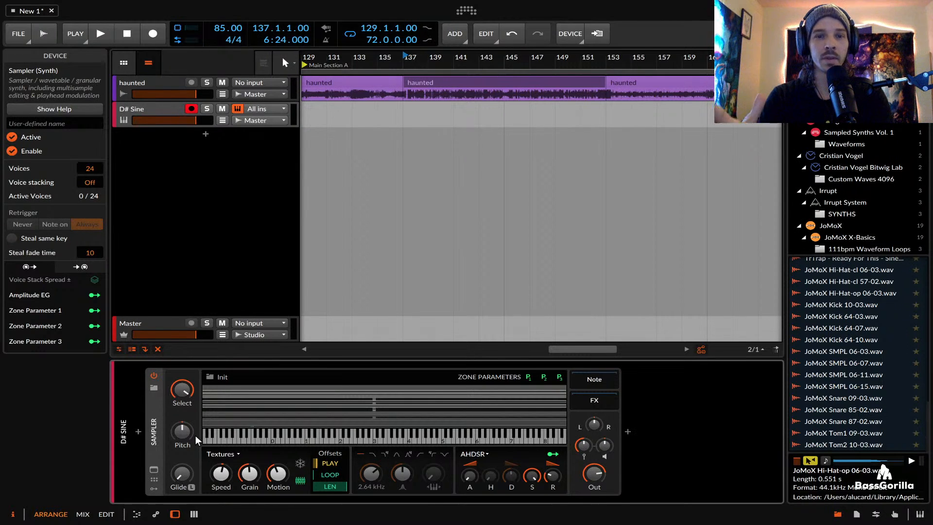
Add an instrument track and load the PAD MAKER 4 Sampler preset onto it
{"action": "left_click", "coordinate": [156, 114]}
{"action": "key", "text": "ctrl+t"}
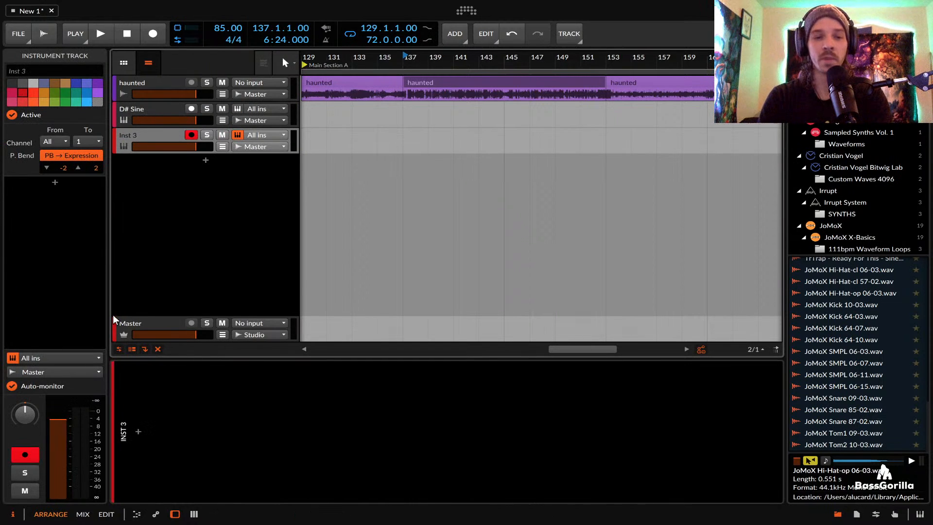
{"action": "left_click", "coordinate": [136, 428]}
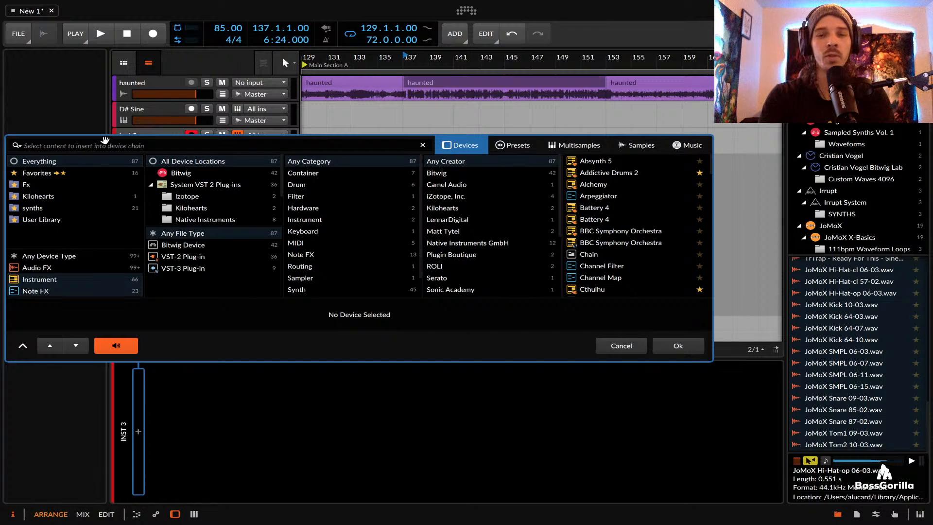
{"action": "type", "text": "PAD"}
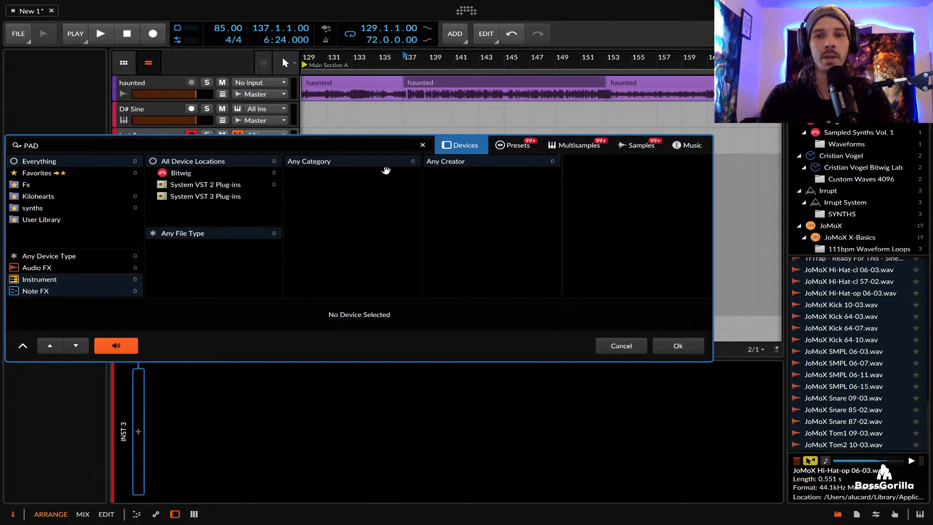
{"action": "type", "text": " MAKE"}
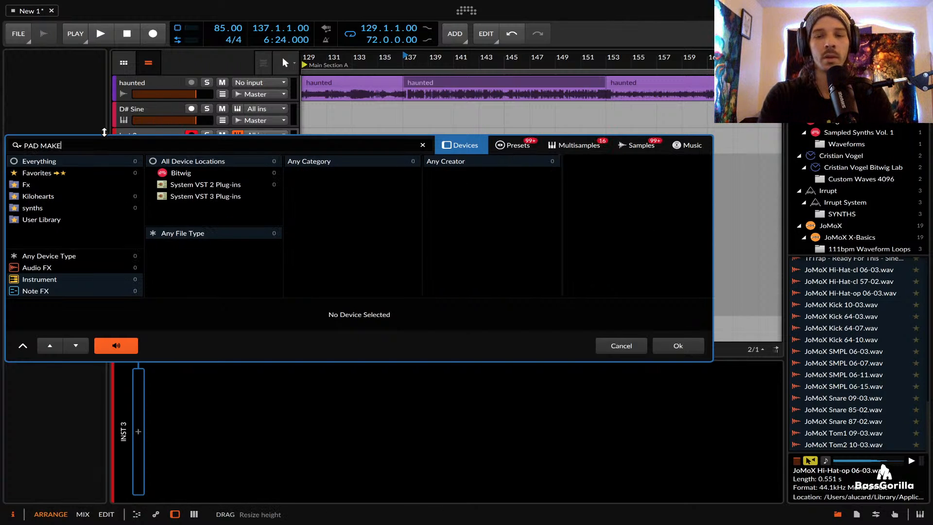
{"action": "type", "text": "R"}
{"action": "left_click", "coordinate": [528, 151]}
{"action": "left_click", "coordinate": [605, 160]}
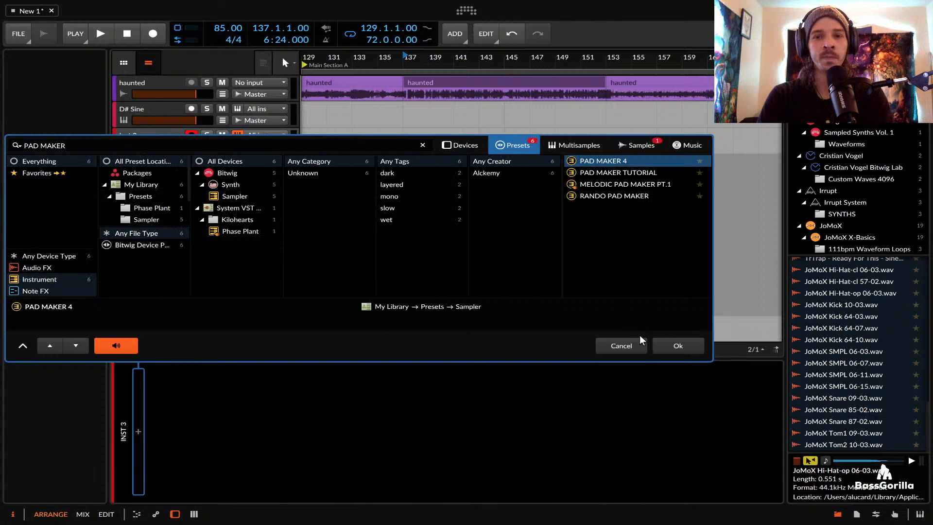
{"action": "left_click", "coordinate": [674, 345]}
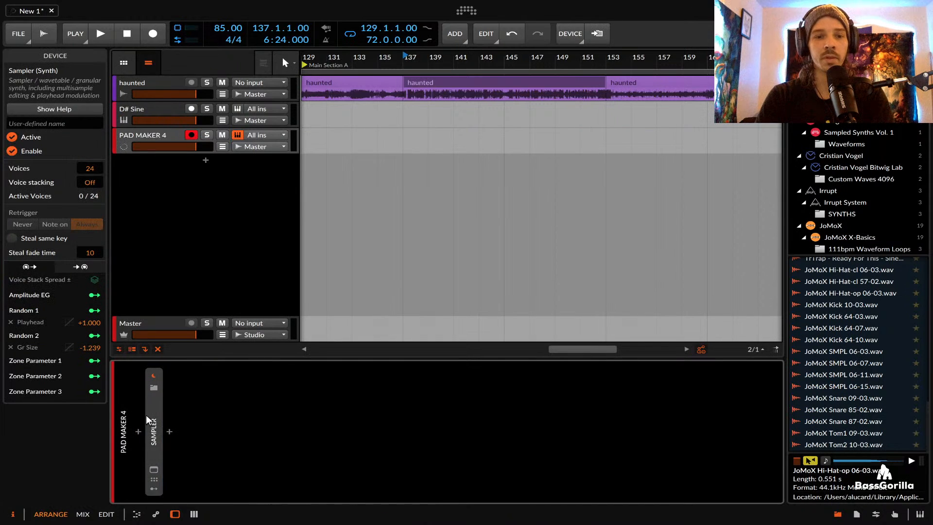
Expand the PAD MAKER 4 Sampler, inspect its Foley Perc(116).wav zone in the multi-sample editor and reveal its FX chain
{"action": "double_click", "coordinate": [156, 430]}
{"action": "double_click", "coordinate": [296, 412]}
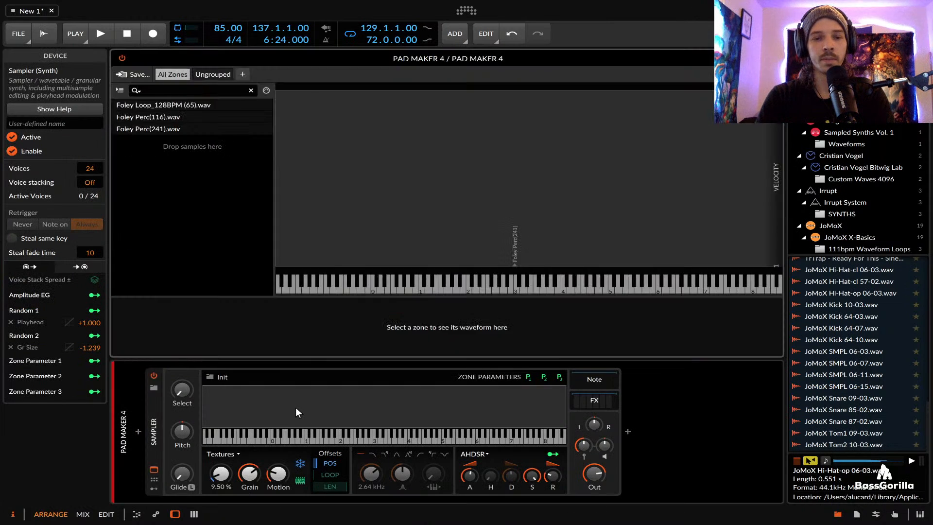
{"action": "left_click", "coordinate": [143, 108]}
{"action": "left_click", "coordinate": [143, 119]}
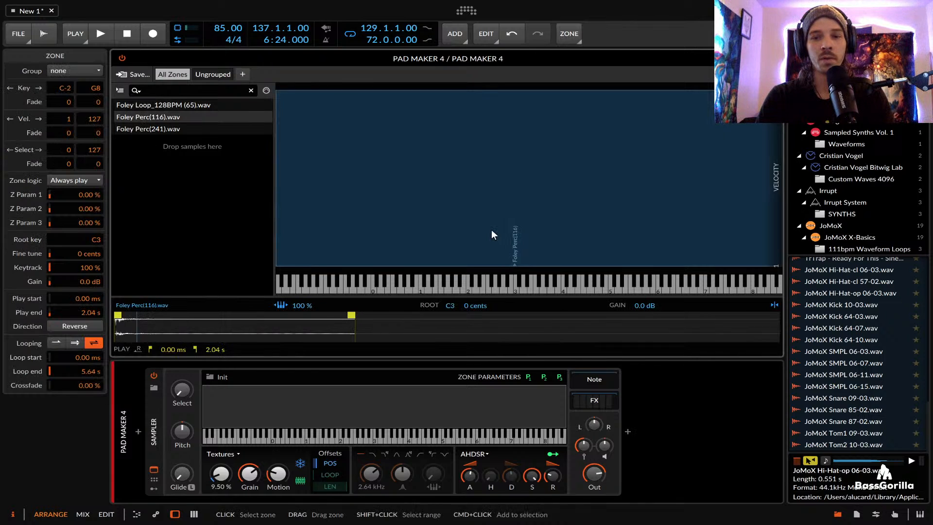
{"action": "left_click", "coordinate": [587, 403]}
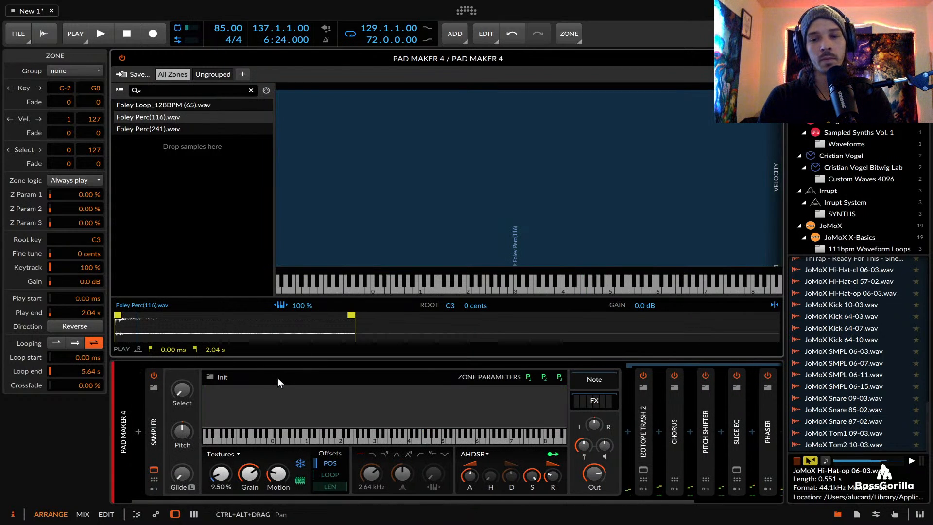
Set the PAD MAKER 4 Sampler's position offset to 59.0 % and close the multi-sample editor
{"action": "left_click_drag", "start_coordinate": [220, 474], "coordinate": [221, 471]}
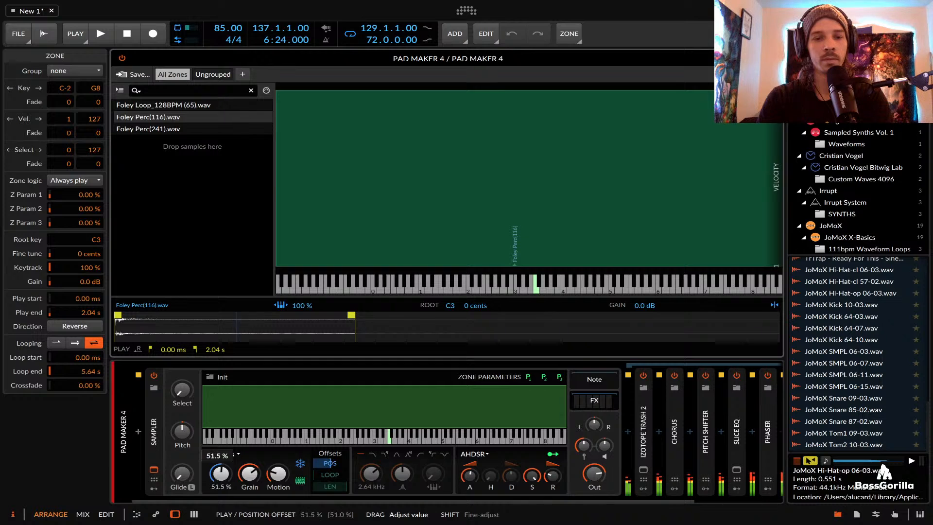
{"action": "left_click_drag", "start_coordinate": [221, 473], "coordinate": [221, 464]}
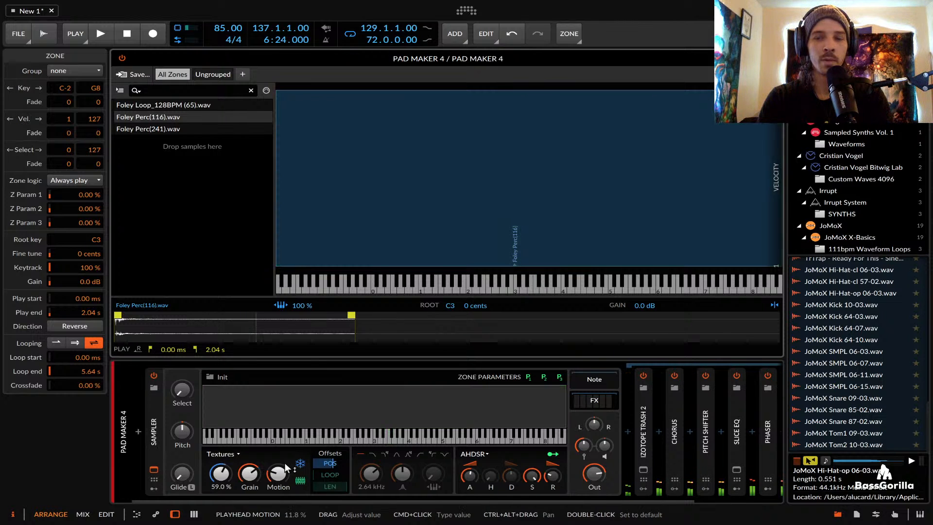
{"action": "left_click", "coordinate": [775, 59]}
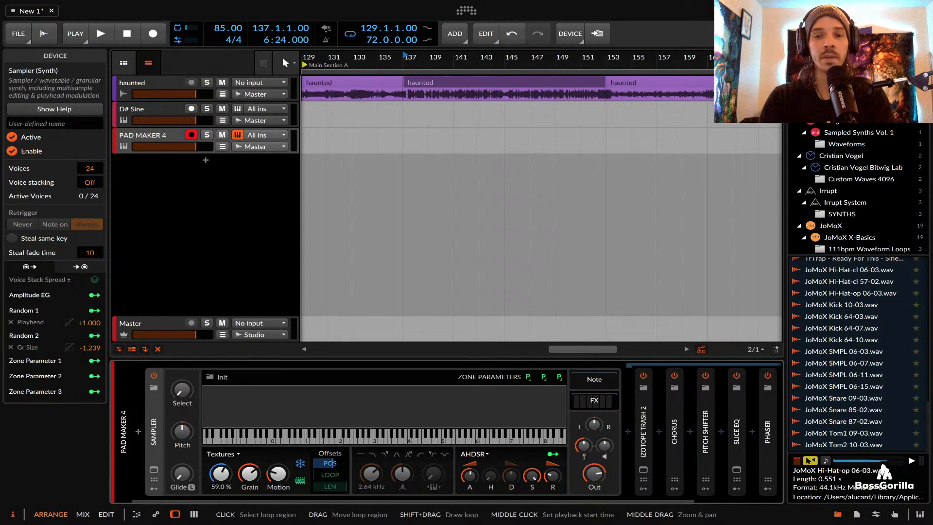
{"action": "scroll", "coordinate": [152, 490], "scroll_direction": "right", "scroll_amount": 4}
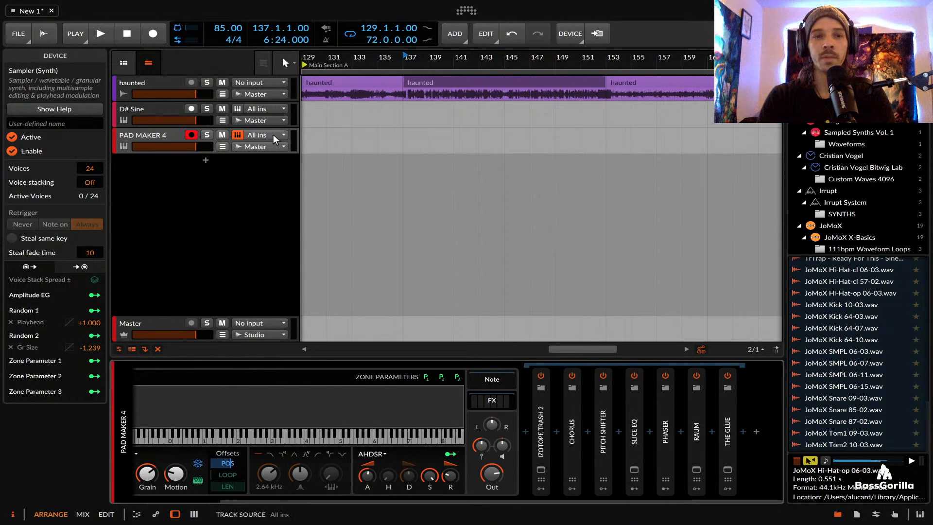
Delete the D# Sine and PAD MAKER 4 tracks
{"action": "left_click", "coordinate": [142, 133]}
{"action": "left_click", "coordinate": [139, 98]}
{"action": "left_click", "coordinate": [136, 105], "text": "shift"}
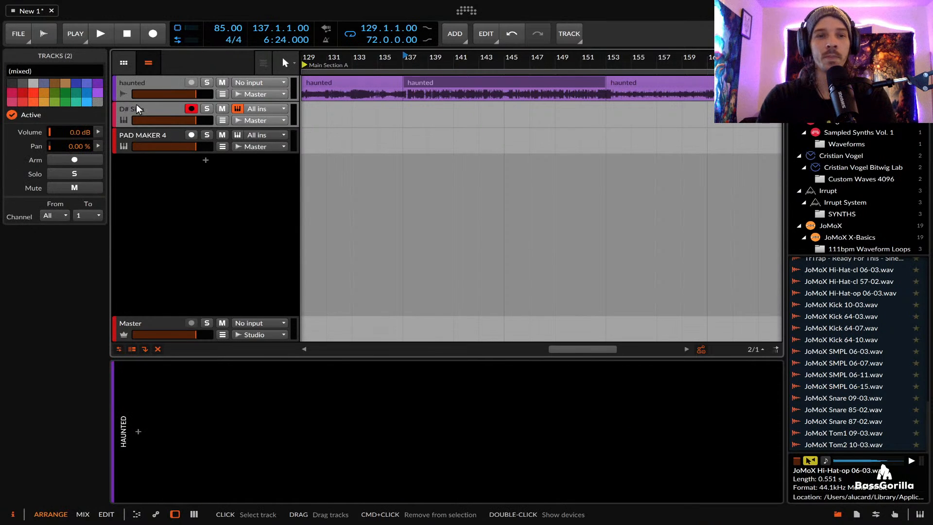
{"action": "left_click", "coordinate": [137, 104]}
{"action": "left_click", "coordinate": [141, 136], "text": "shift"}
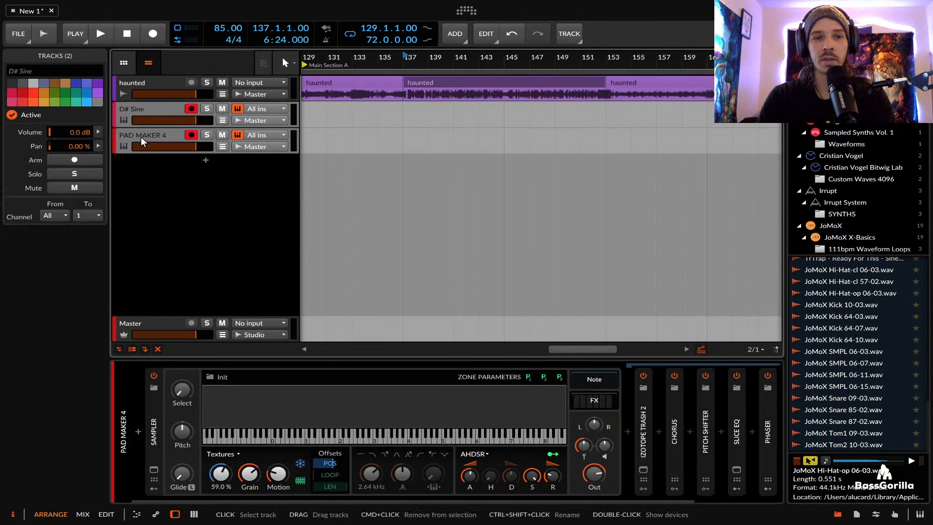
{"action": "key", "text": "Delete"}
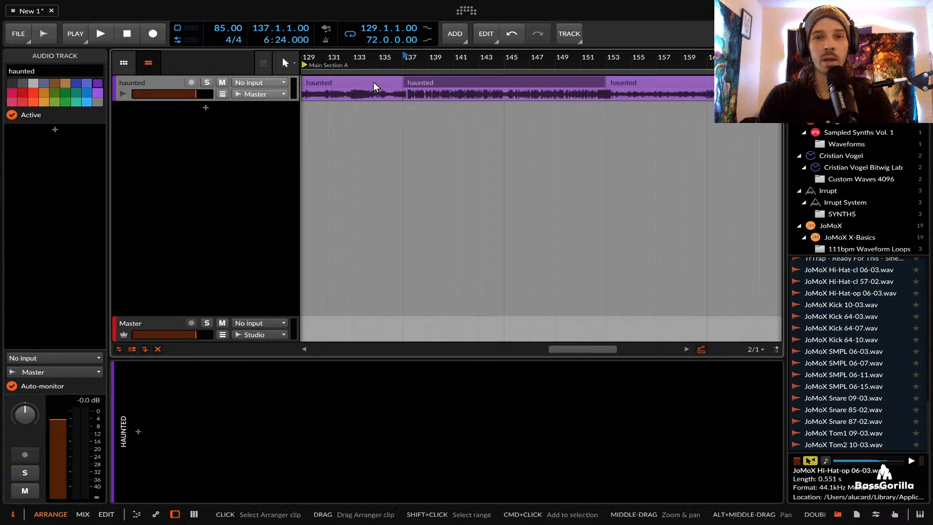
Set the loop range from bar 138 to bar 140 of the haunted track and play from bar 138
{"action": "scroll", "coordinate": [373, 82], "scroll_direction": "down", "scroll_amount": 5}
{"action": "scroll", "coordinate": [372, 82], "scroll_direction": "up", "scroll_amount": 6}
{"action": "left_click", "coordinate": [467, 96]}
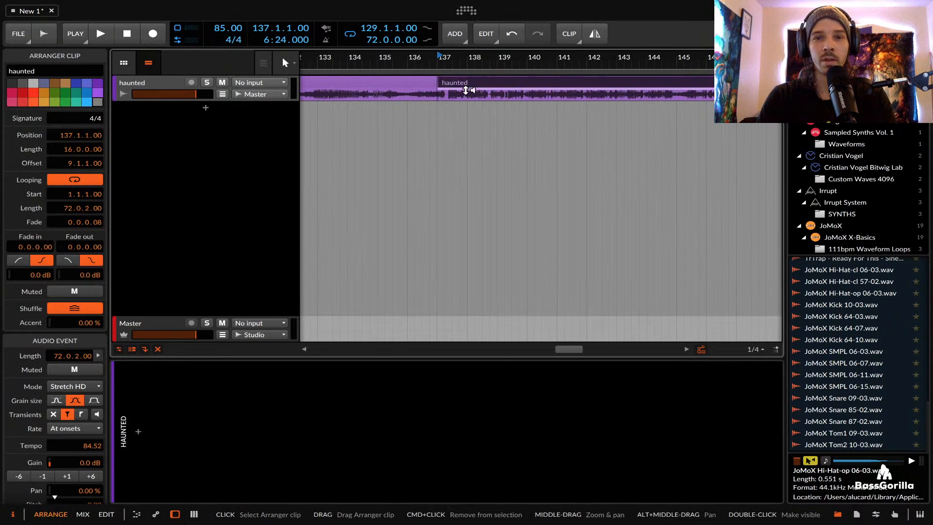
{"action": "left_click_drag", "start_coordinate": [467, 96], "coordinate": [527, 95]}
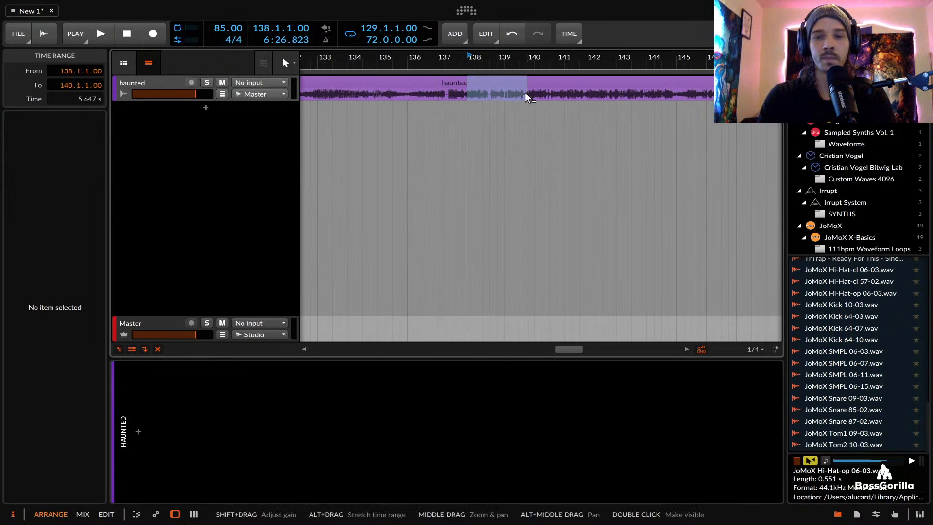
{"action": "left_click", "coordinate": [490, 88]}
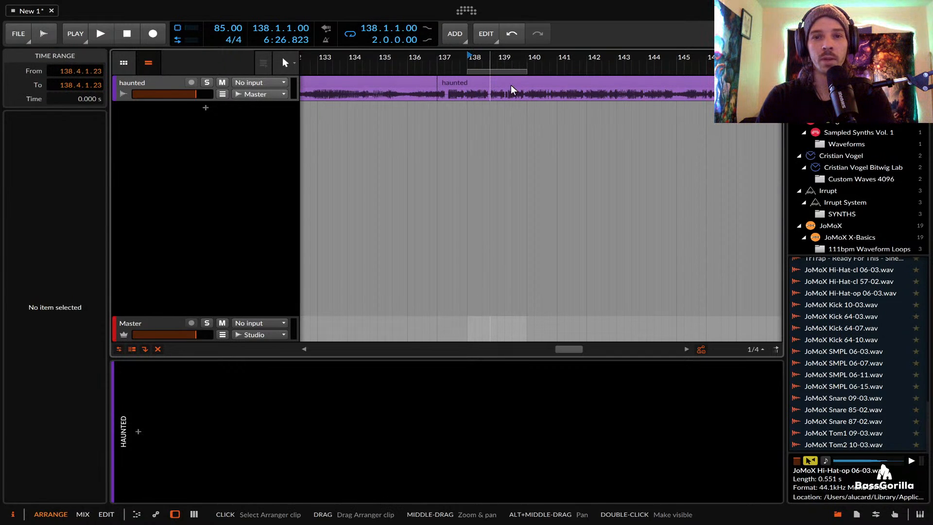
{"action": "key", "text": "space"}
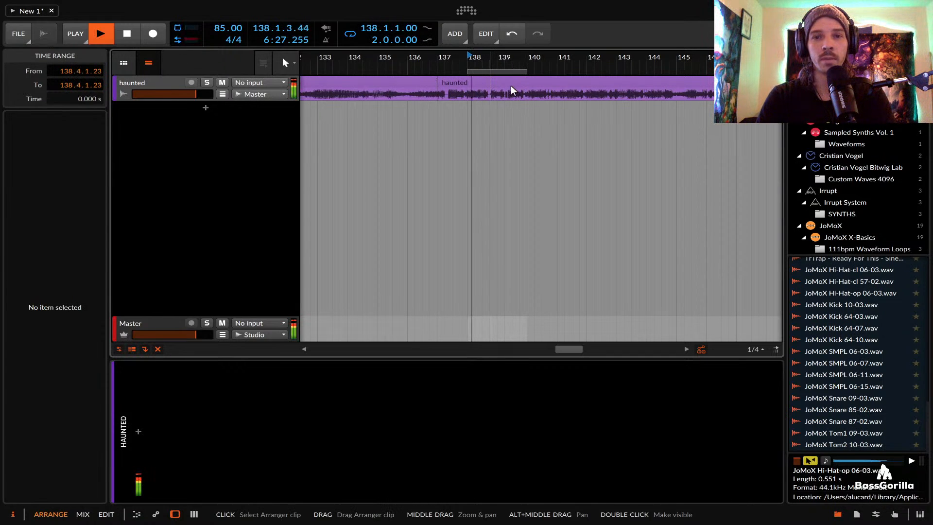
Add the VST-3 version of the Portal effect to the haunted track and show its grain controls
{"action": "left_click", "coordinate": [138, 431]}
{"action": "type", "text": "PORTAL"}
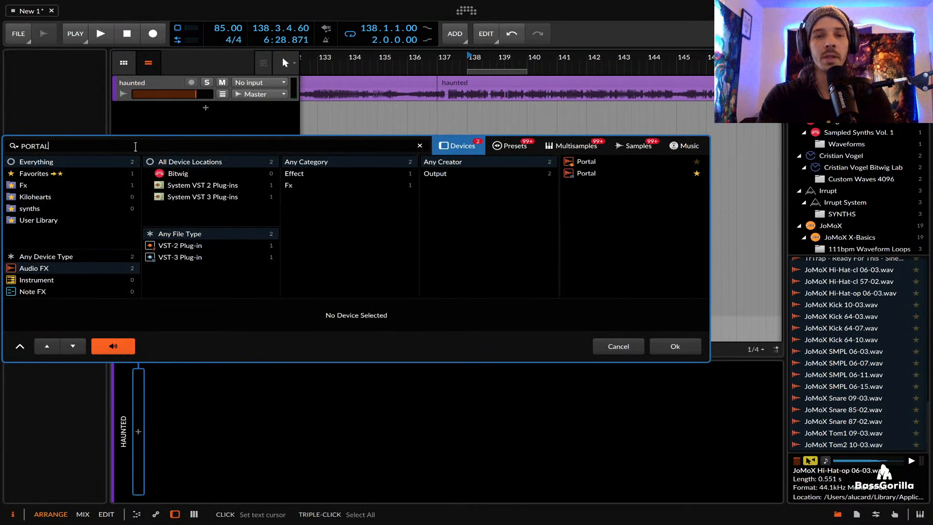
{"action": "left_click", "coordinate": [592, 173]}
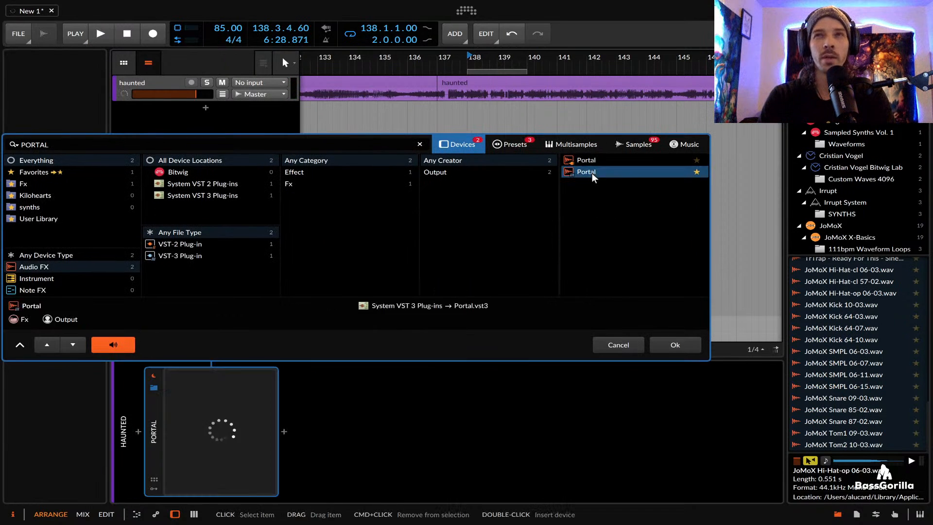
{"action": "left_click", "coordinate": [675, 346]}
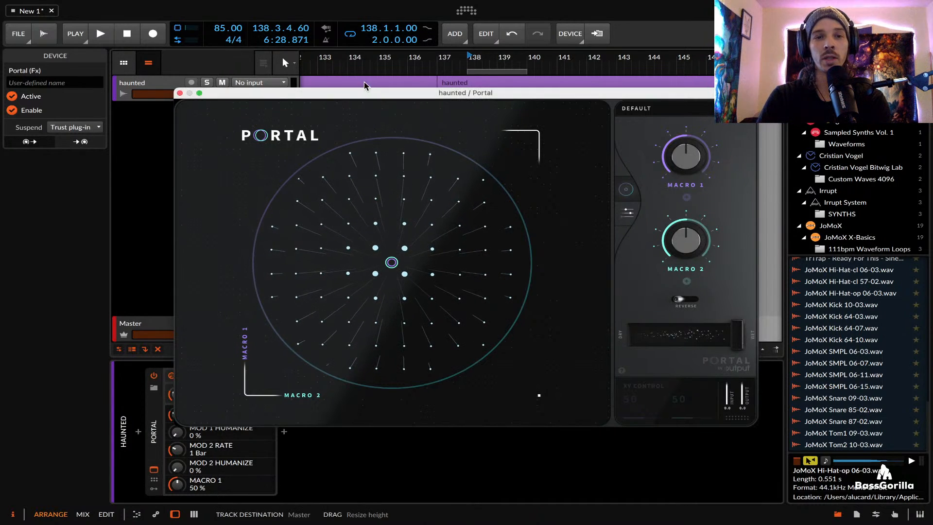
{"action": "left_click_drag", "start_coordinate": [283, 95], "coordinate": [410, 96]}
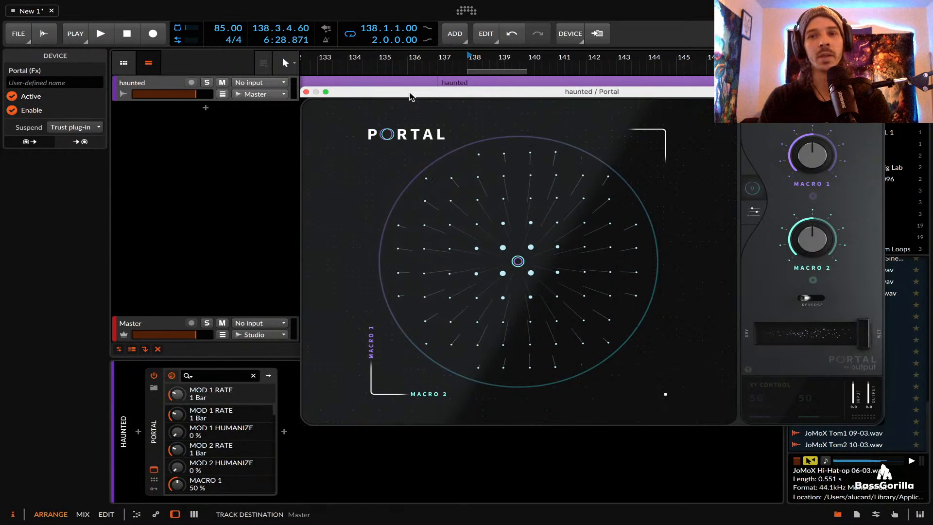
{"action": "left_click", "coordinate": [753, 211]}
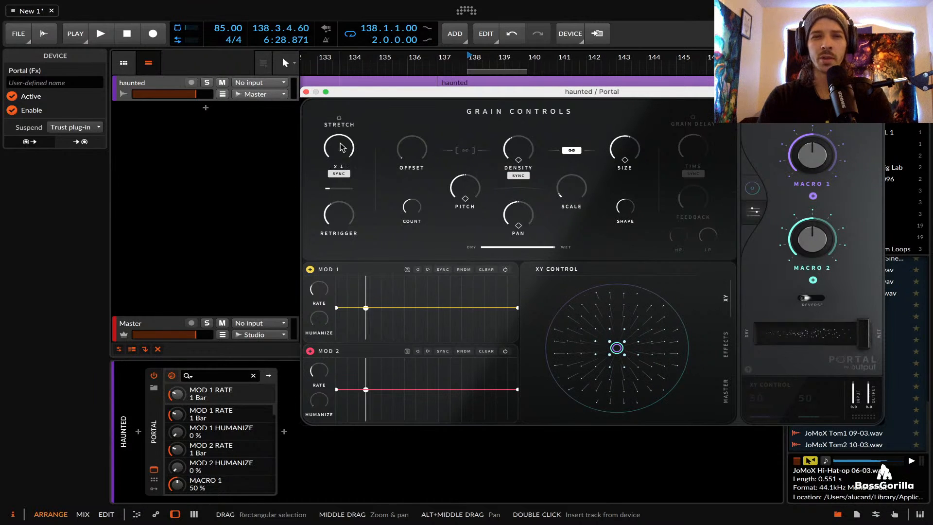
Set Portal's grain density to 1/4 t and its retrigger to 1/4
{"action": "left_click_drag", "start_coordinate": [519, 148], "coordinate": [519, 132]}
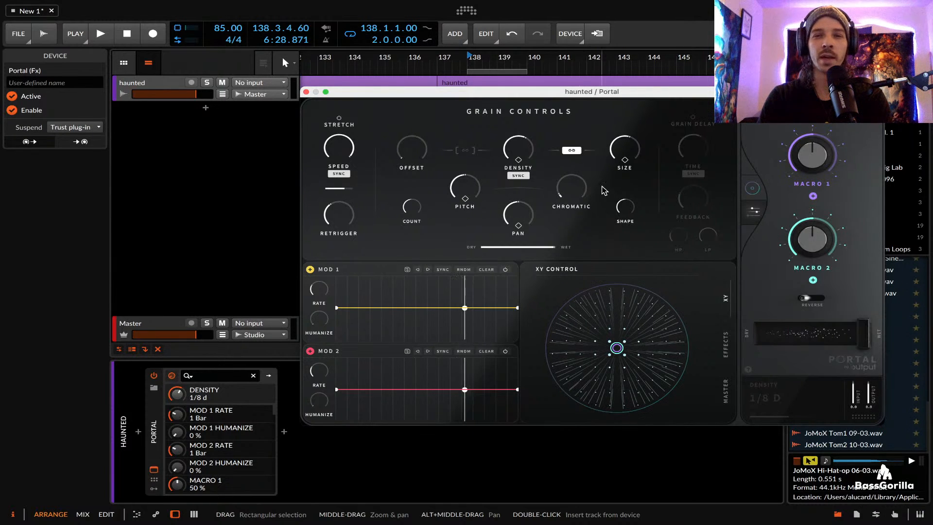
{"action": "left_click_drag", "start_coordinate": [513, 146], "coordinate": [510, 140]}
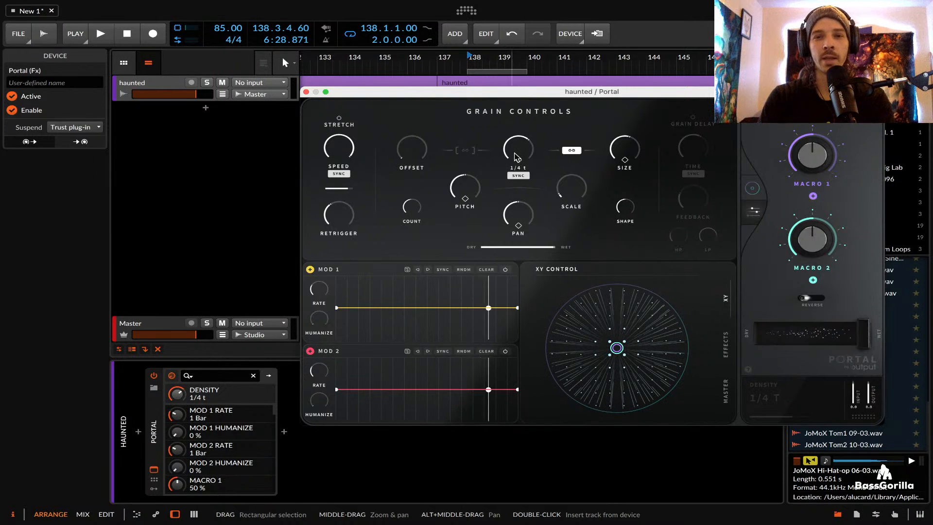
{"action": "mouse_move", "coordinate": [518, 159]}
{"action": "left_mouse_down"}
{"action": "mouse_move", "coordinate": [518, 174]}
{"action": "mouse_move", "coordinate": [518, 152]}
{"action": "left_mouse_up"}
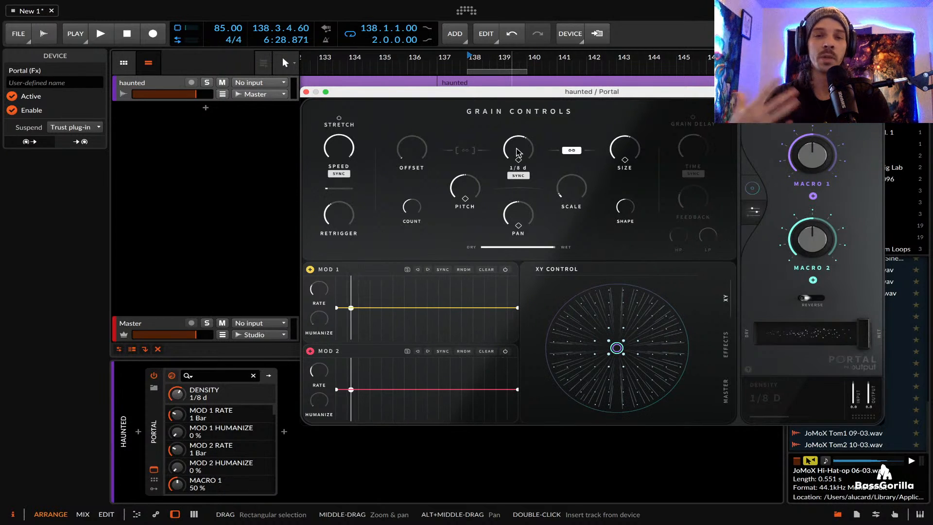
{"action": "left_click_drag", "start_coordinate": [517, 152], "coordinate": [519, 141]}
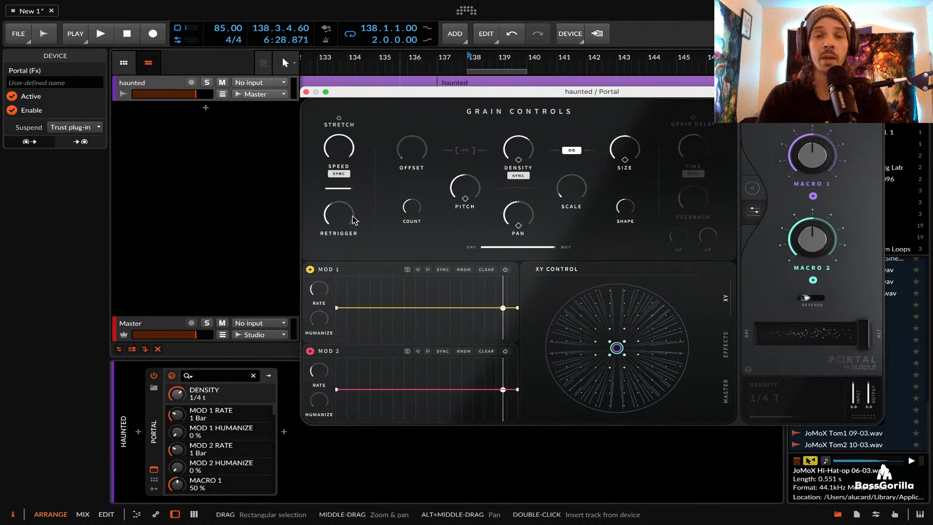
{"action": "left_click_drag", "start_coordinate": [339, 215], "coordinate": [337, 197]}
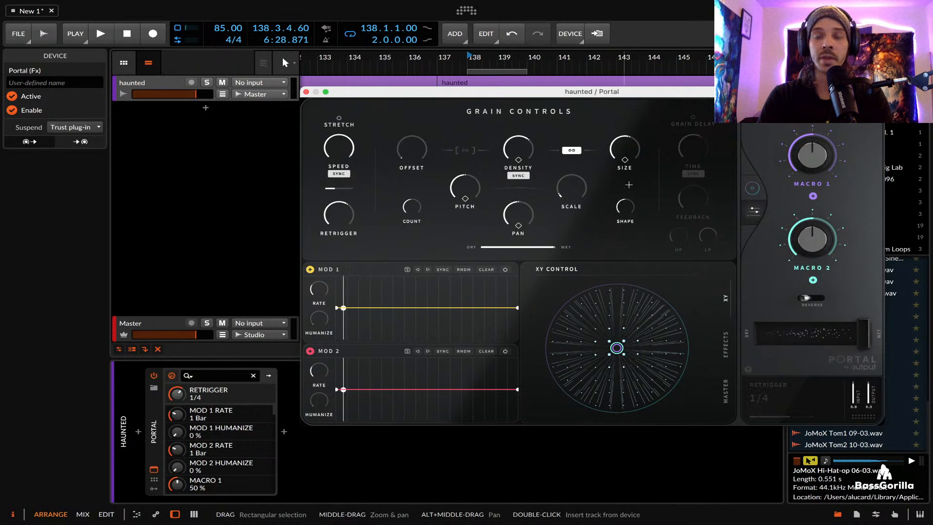
Play the loop and set Portal's speed to Freeze and its retrigger to 1/4 t
{"action": "key", "text": "space"}
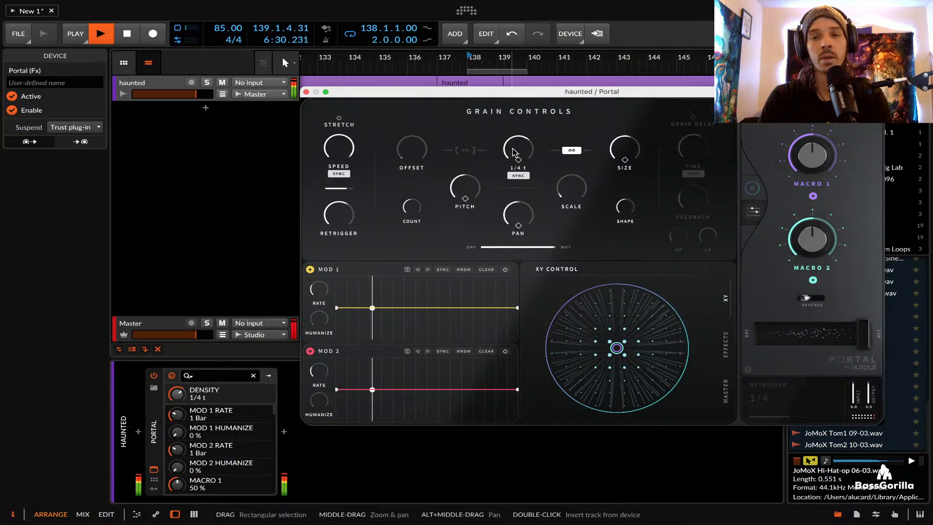
{"action": "left_click_drag", "start_coordinate": [513, 148], "coordinate": [511, 153]}
{"action": "left_click_drag", "start_coordinate": [342, 145], "coordinate": [360, 243]}
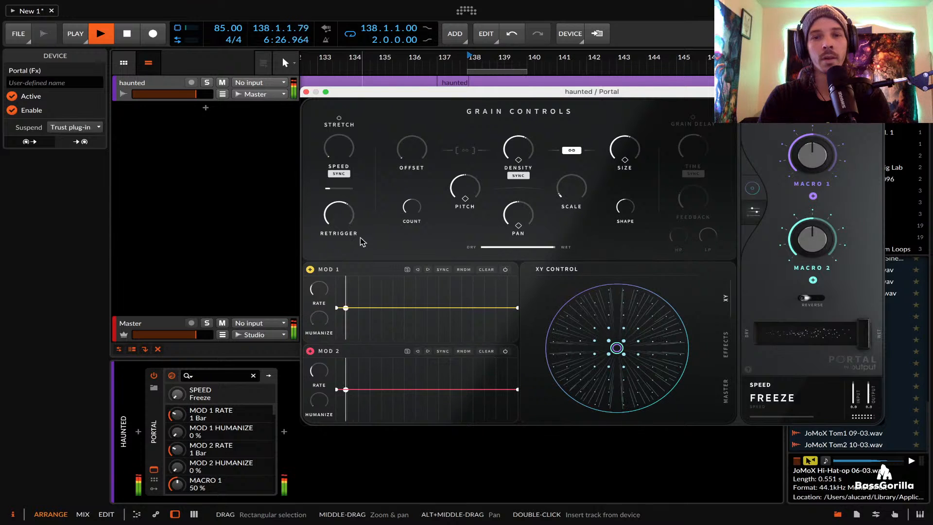
{"action": "left_click_drag", "start_coordinate": [346, 218], "coordinate": [345, 213]}
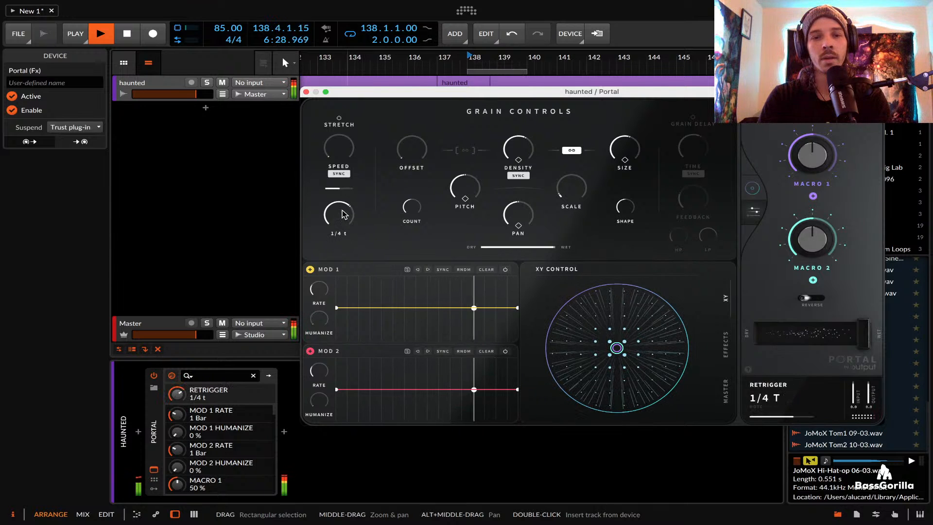
Set Portal's grain size to 1:2, density to 1/4 and count to 3 during playback, and stop the transport
{"action": "left_click_drag", "start_coordinate": [514, 181], "coordinate": [516, 170]}
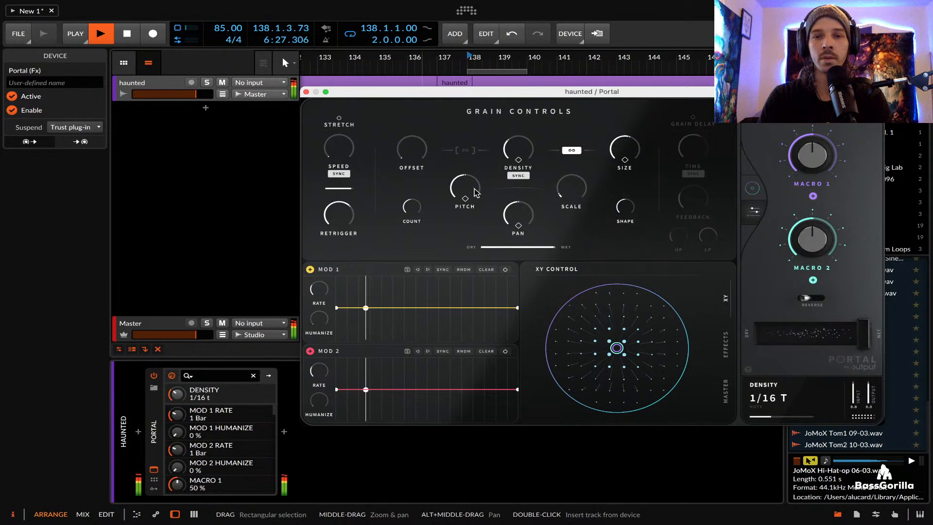
{"action": "left_click", "coordinate": [622, 150]}
{"action": "left_click_drag", "start_coordinate": [623, 149], "coordinate": [625, 164]}
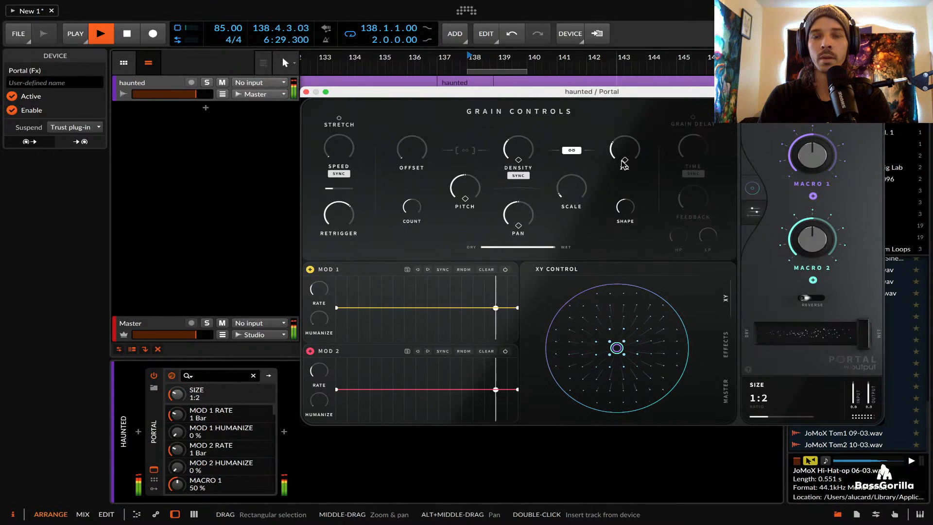
{"action": "left_click_drag", "start_coordinate": [518, 149], "coordinate": [518, 129]}
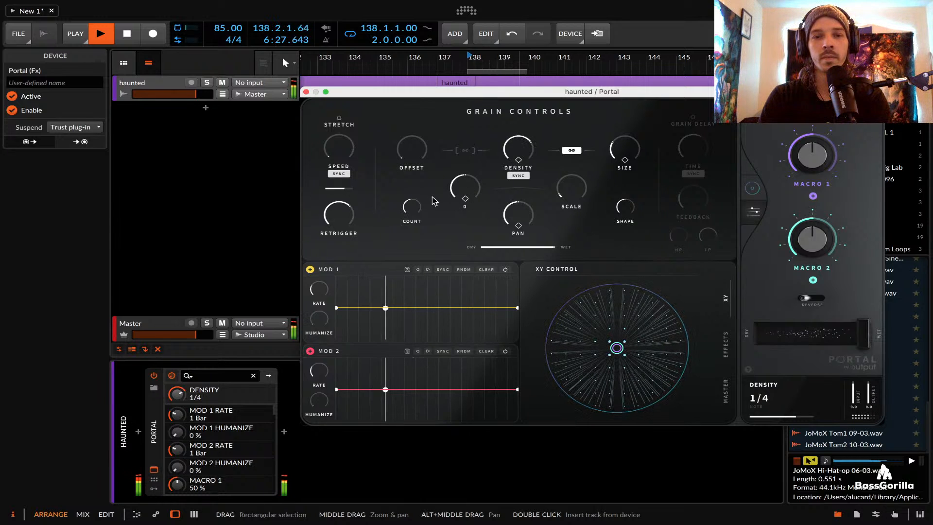
{"action": "left_click", "coordinate": [412, 209]}
{"action": "left_click_drag", "start_coordinate": [411, 227], "coordinate": [415, 241]}
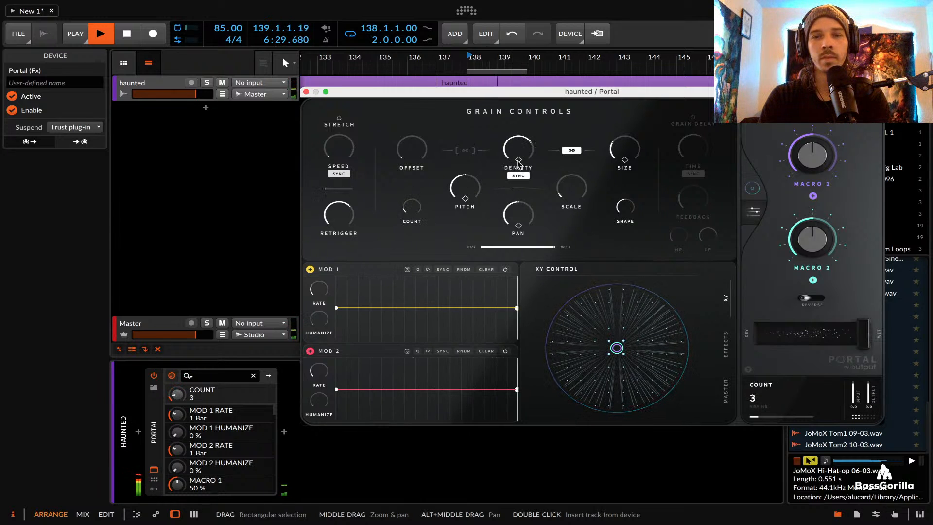
{"action": "key", "text": "space"}
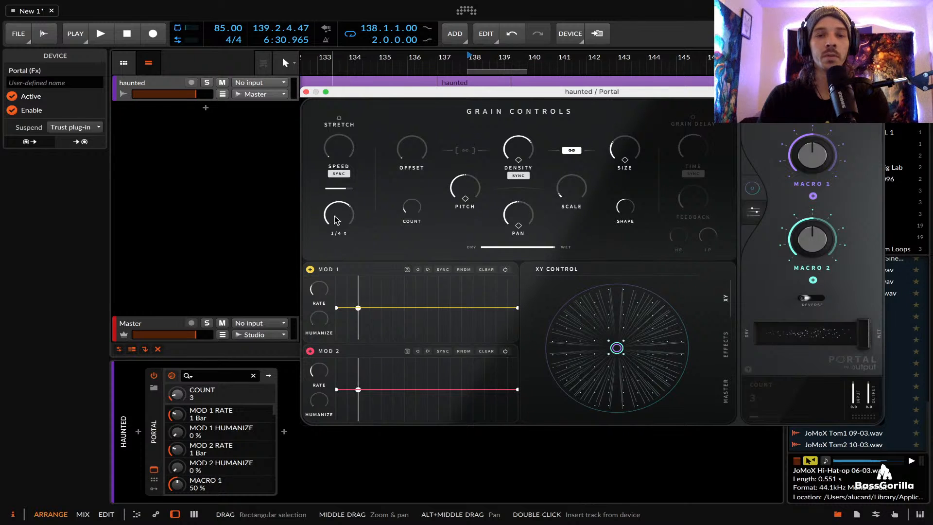
Set Portal's retrigger to 1/8 d and its speed to x 3/8
{"action": "left_click_drag", "start_coordinate": [336, 220], "coordinate": [336, 212]}
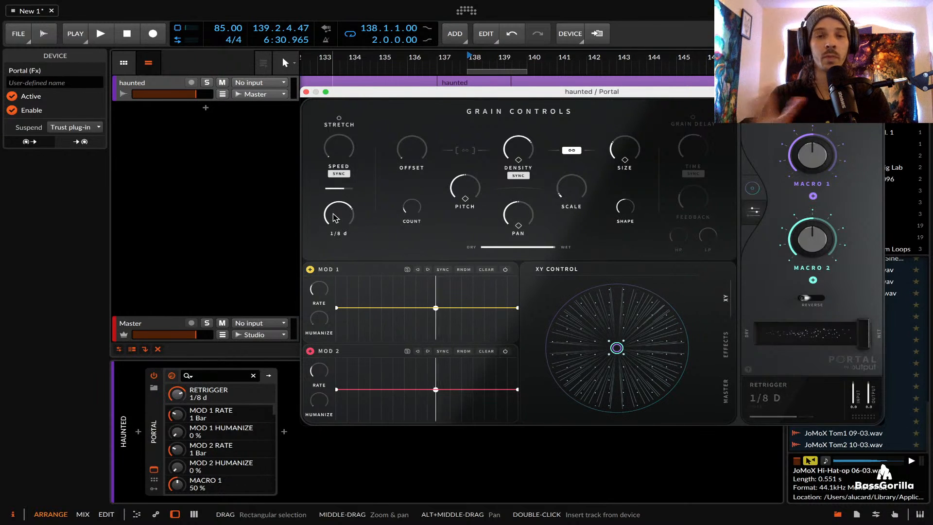
{"action": "left_click_drag", "start_coordinate": [341, 158], "coordinate": [335, 129]}
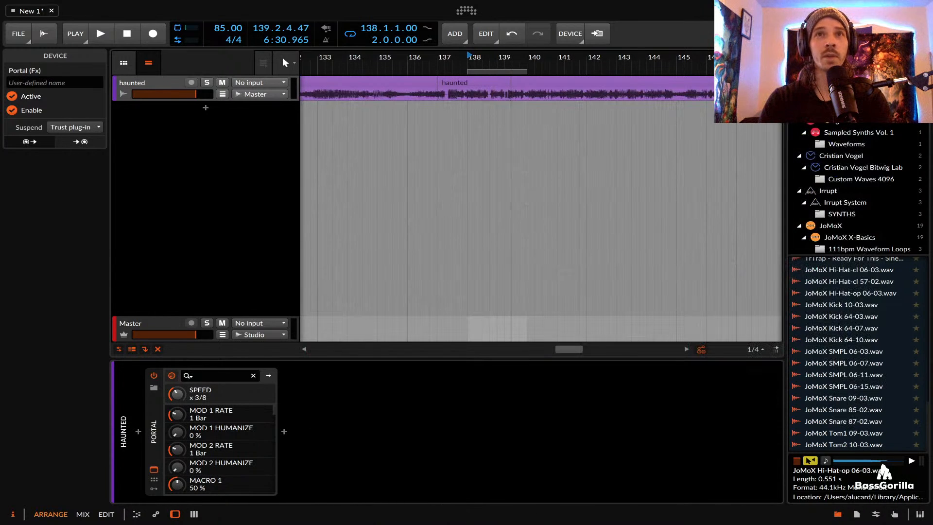
{"action": "left_click", "coordinate": [184, 85]}
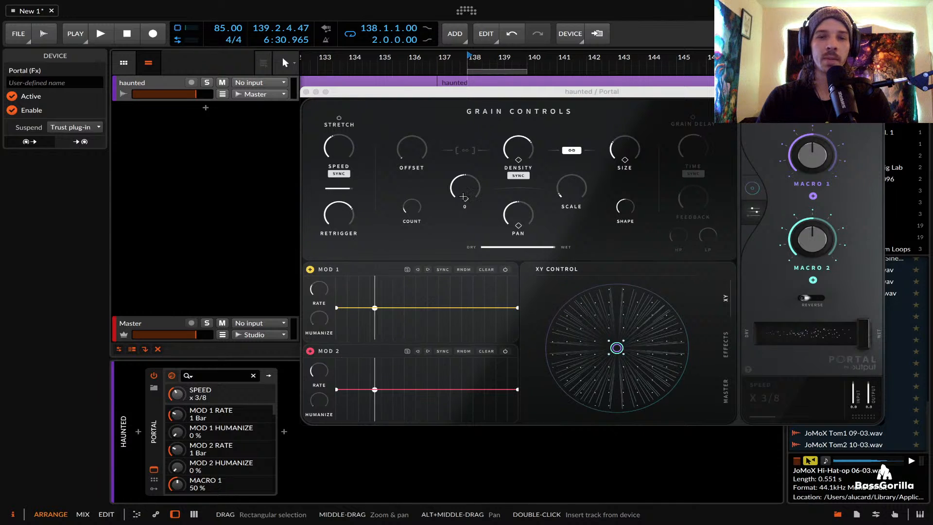
Set Portal's density randomization to 100 % and its grain offset to 11.8 ms
{"action": "left_click_drag", "start_coordinate": [519, 160], "coordinate": [520, 136]}
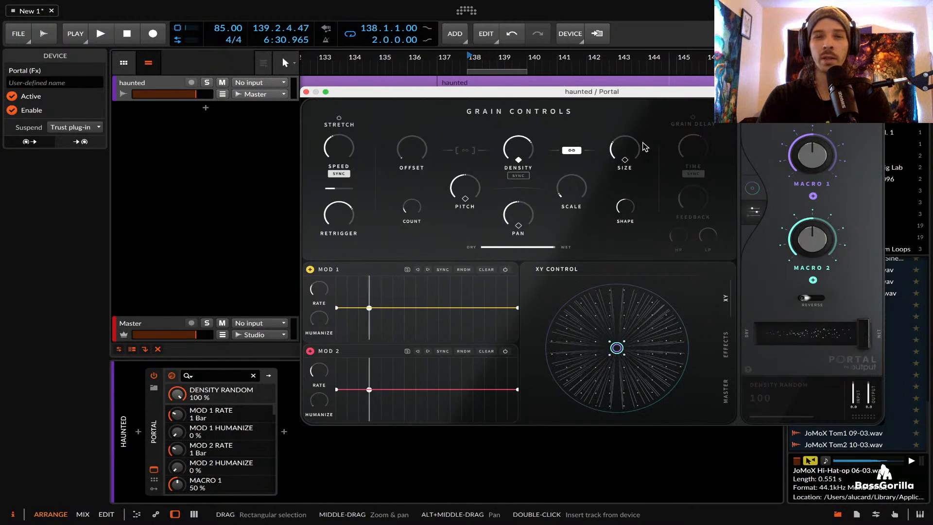
{"action": "left_click_drag", "start_coordinate": [412, 153], "coordinate": [414, 125]}
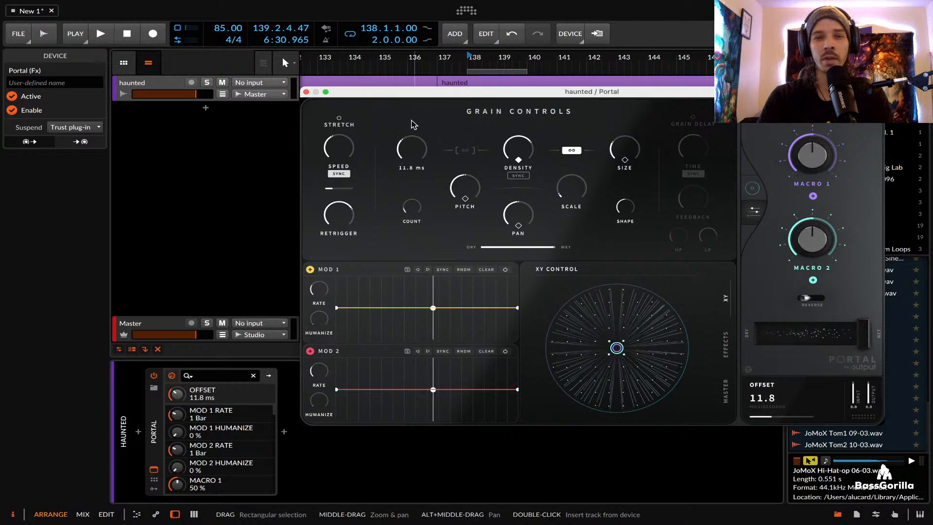
{"action": "left_click", "coordinate": [624, 155]}
Unlink grain size from density, randomize density by 30 % and size by about 39 %, and set the size to 497 ms
{"action": "left_click", "coordinate": [572, 151]}
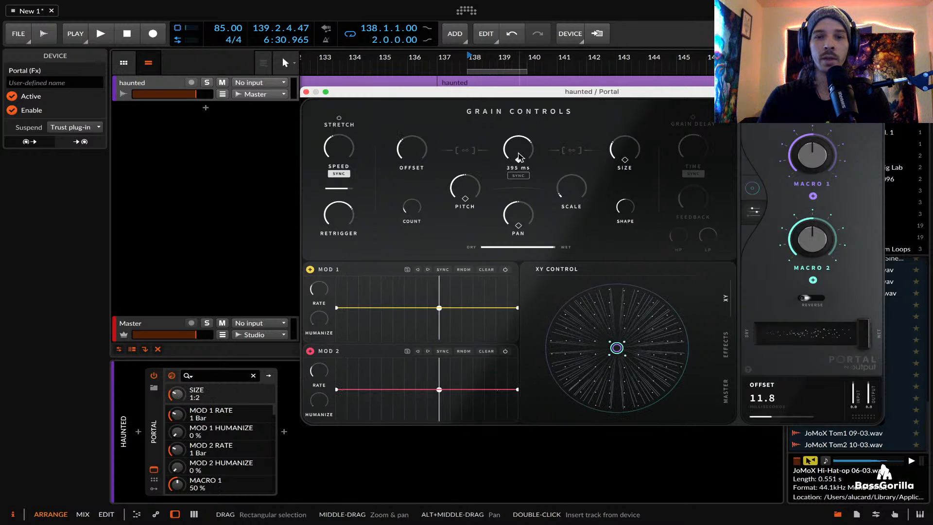
{"action": "left_click_drag", "start_coordinate": [518, 159], "coordinate": [520, 173]}
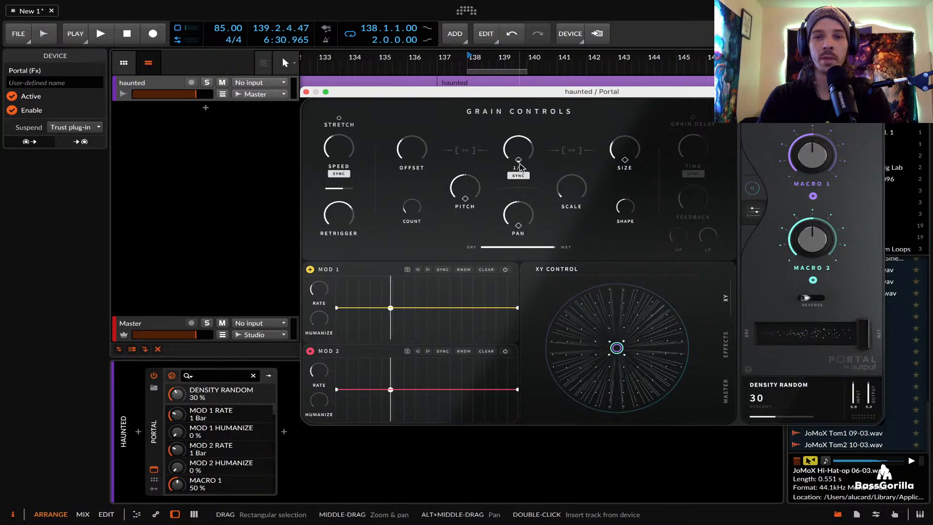
{"action": "left_click", "coordinate": [626, 162]}
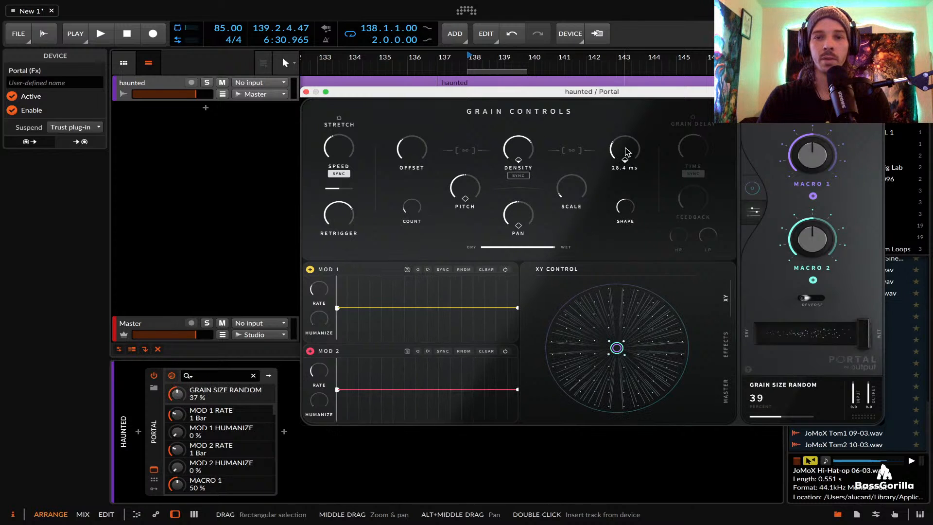
{"action": "left_click_drag", "start_coordinate": [626, 147], "coordinate": [616, 132]}
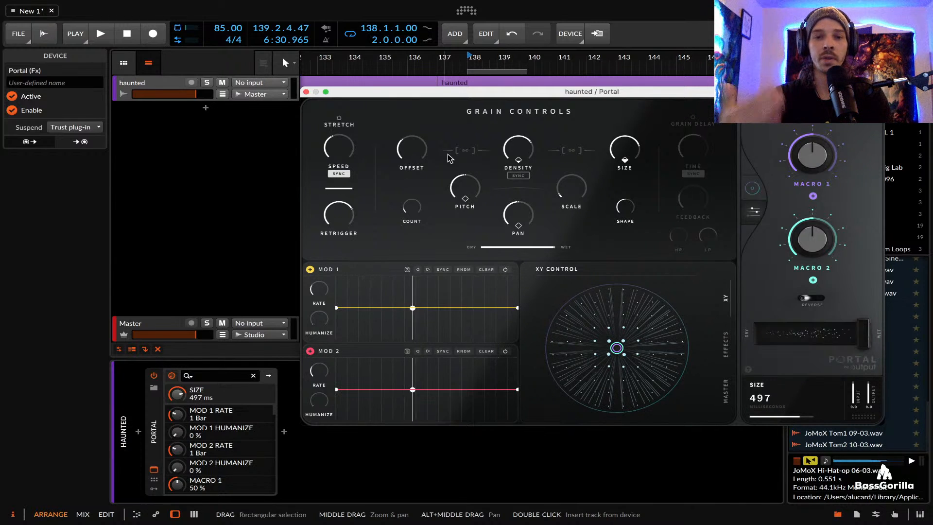
Play the loop and set Portal's count to 8, density randomization to 100 % and grain size randomization to 47 %
{"action": "key", "text": "space"}
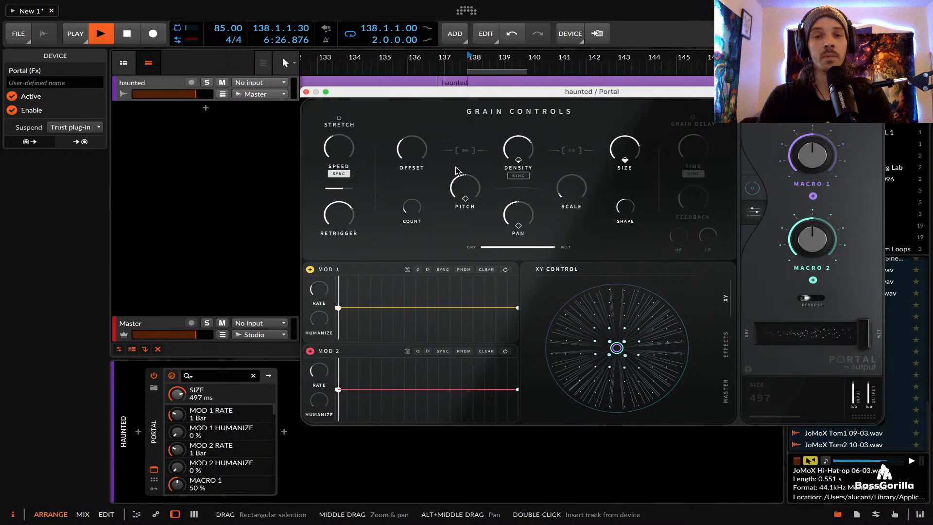
{"action": "left_click", "coordinate": [416, 151]}
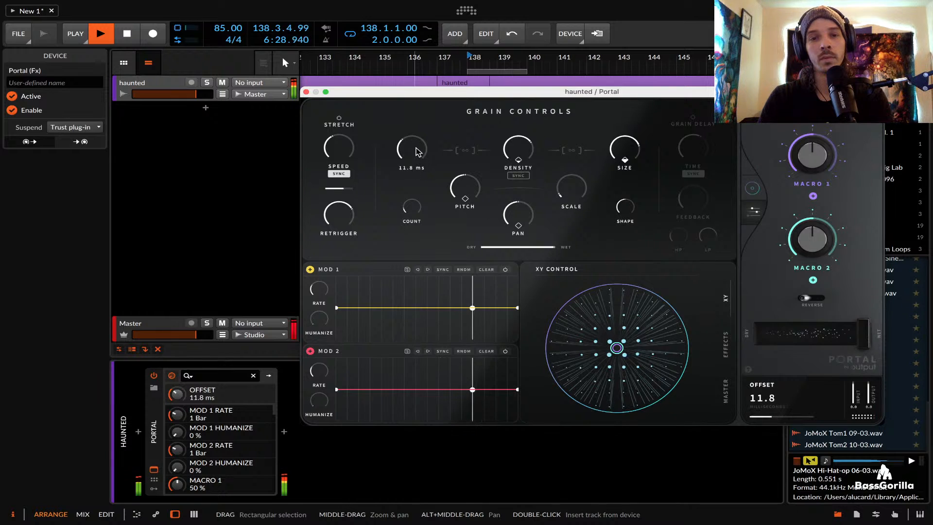
{"action": "left_click_drag", "start_coordinate": [413, 208], "coordinate": [413, 215]}
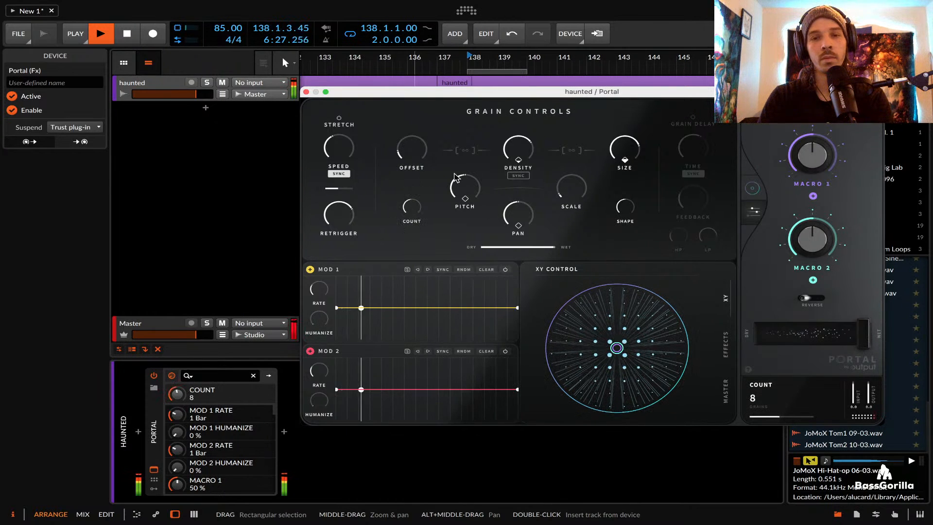
{"action": "left_click", "coordinate": [518, 158]}
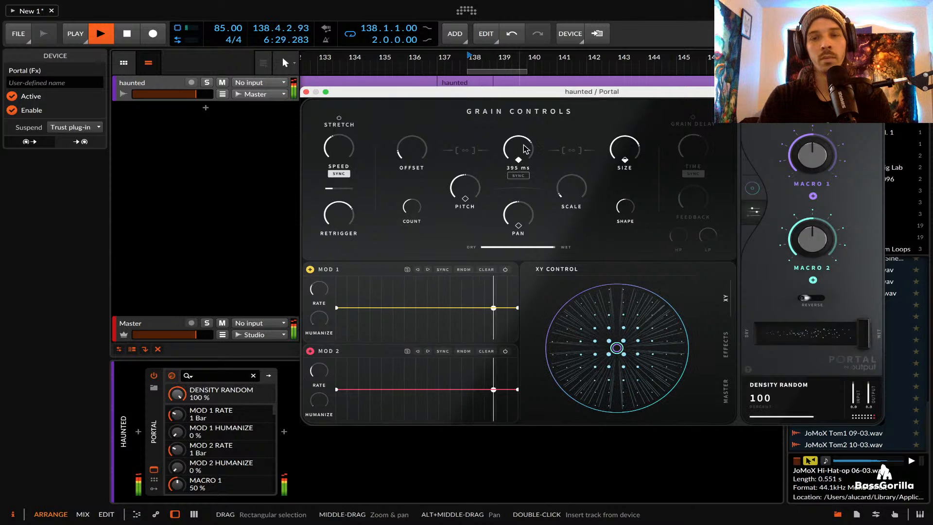
{"action": "left_click", "coordinate": [625, 160]}
{"action": "left_click_drag", "start_coordinate": [626, 162], "coordinate": [627, 165]}
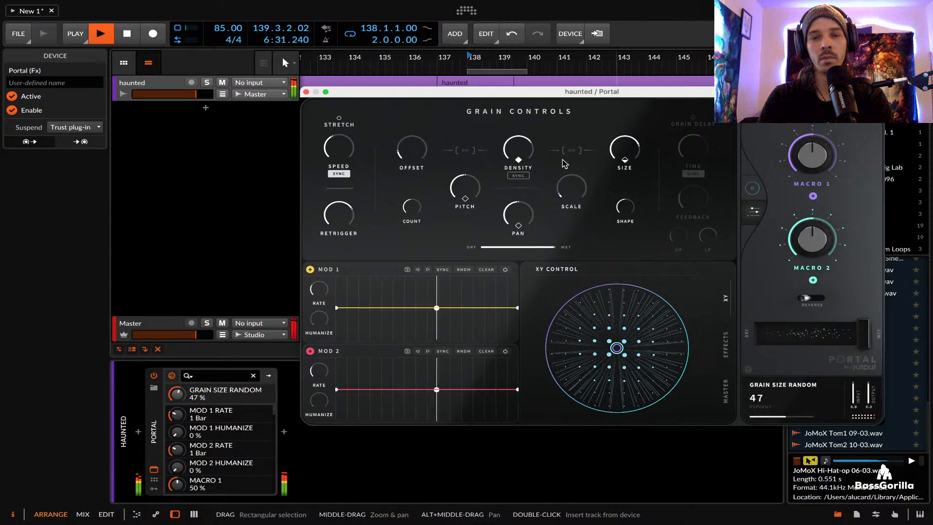
Adjust Portal's density, set the density randomization to 23 % and stop playback
{"action": "left_click_drag", "start_coordinate": [525, 147], "coordinate": [522, 178]}
{"action": "left_click", "coordinate": [519, 161]}
{"action": "key", "text": "space"}
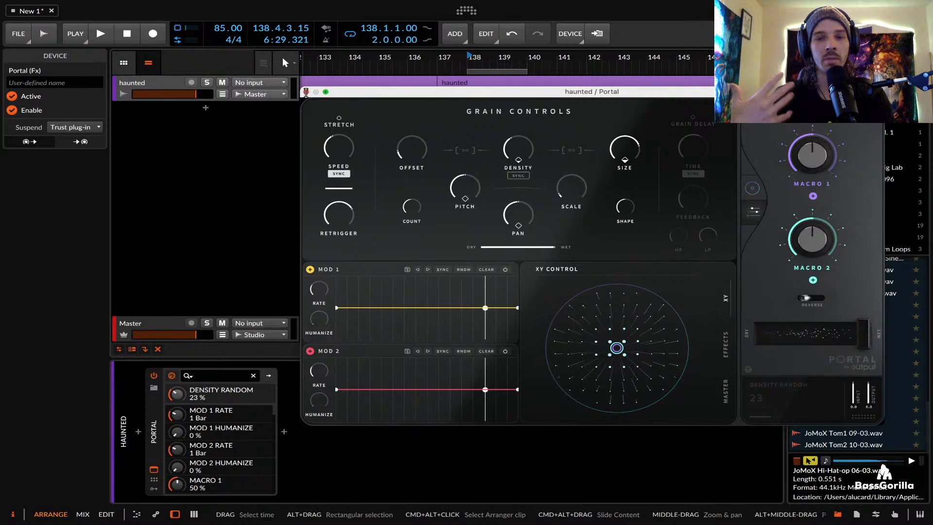
Move the Portal window clear of the track list and try adding an instrument track below the haunted track
{"action": "left_click", "coordinate": [281, 100]}
{"action": "left_click_drag", "start_coordinate": [349, 95], "coordinate": [510, 87]}
{"action": "left_click", "coordinate": [159, 87]}
{"action": "key", "text": "super+t"}
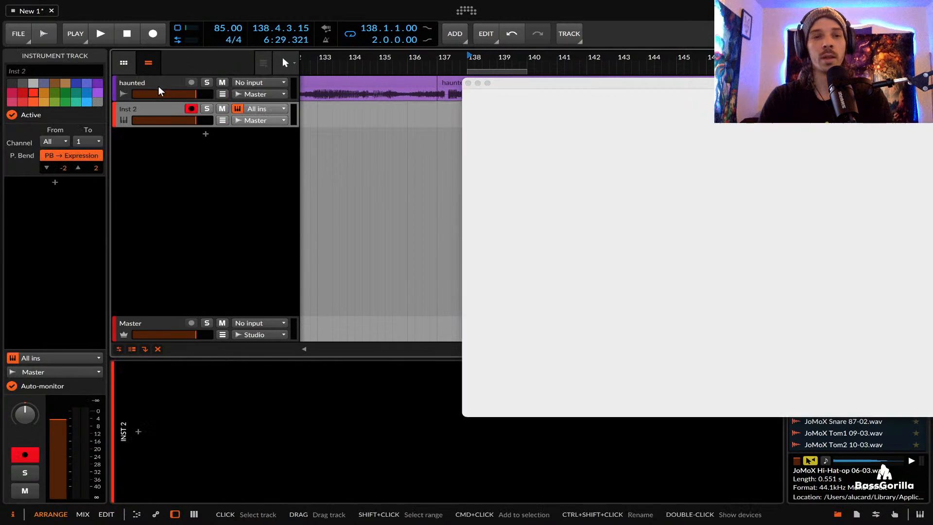
{"action": "key", "text": "Delete"}
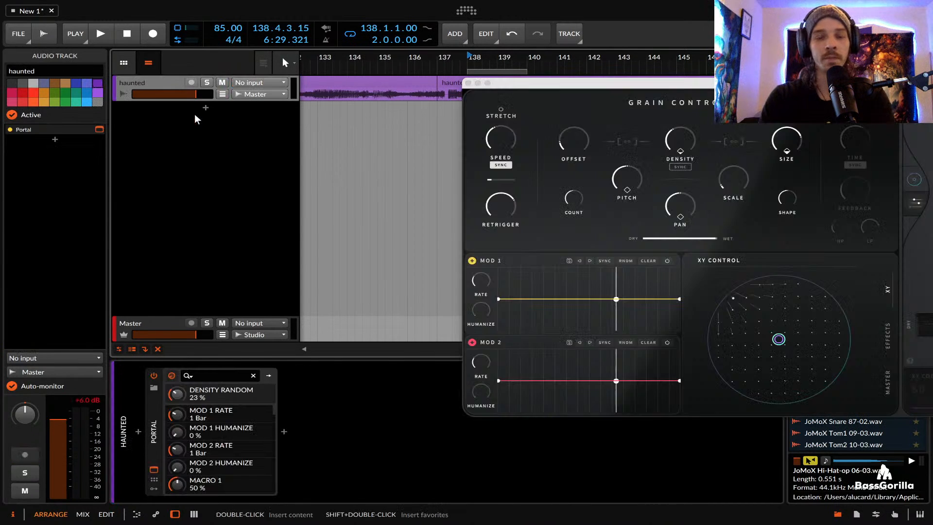
Add an audio track below the haunted track, then preview Sine reese.wav in the sample browser and clear the search
{"action": "key", "text": "super+shift+t"}
{"action": "left_click", "coordinate": [858, 59]}
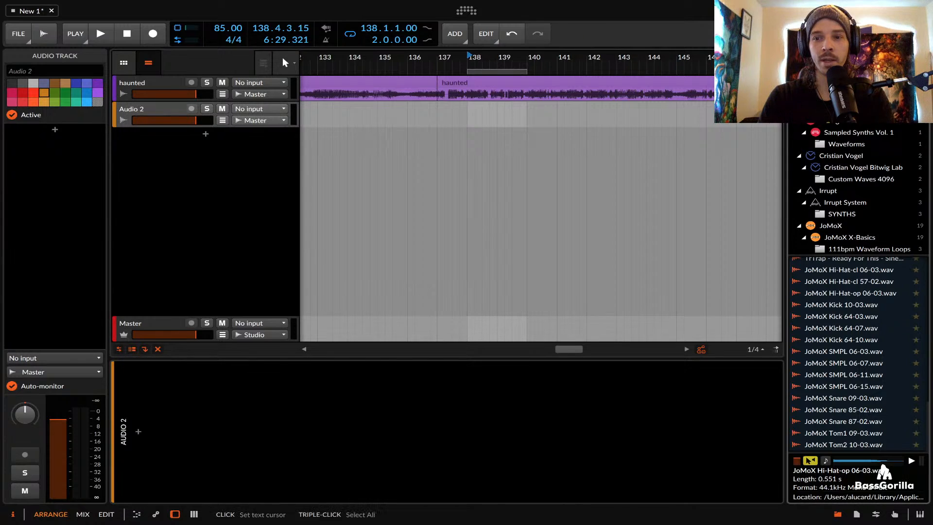
{"action": "scroll", "coordinate": [850, 312], "scroll_direction": "up", "scroll_amount": 15}
{"action": "left_click", "coordinate": [817, 262]}
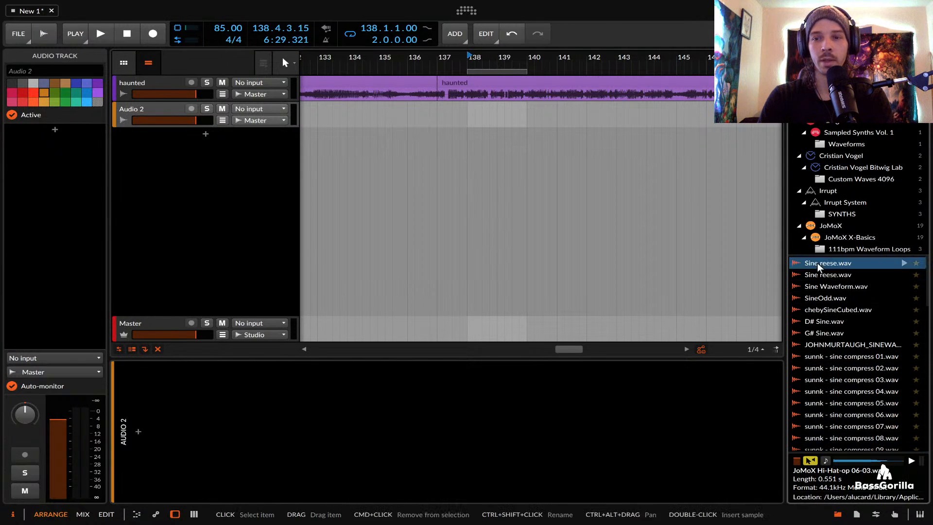
{"action": "left_click", "coordinate": [858, 59]}
{"action": "key", "text": "BackSpace"}
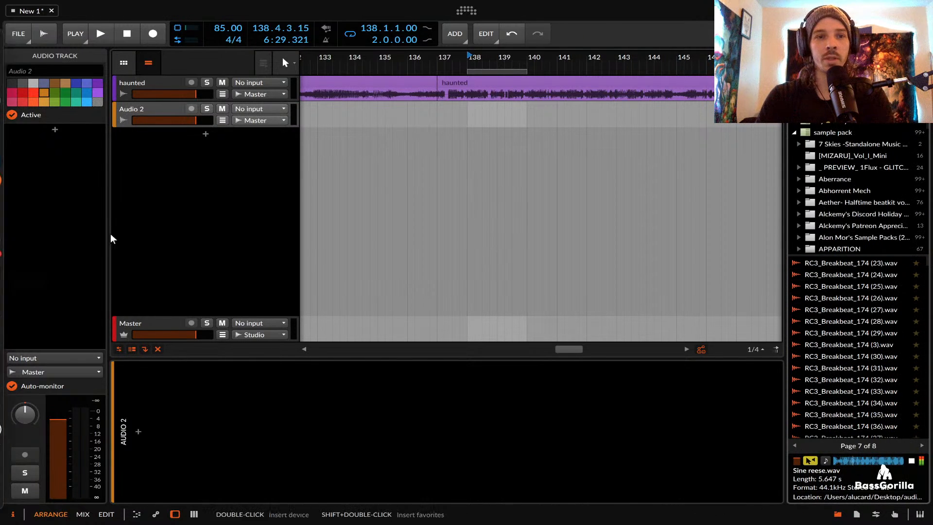
{"action": "left_click", "coordinate": [127, 206]}
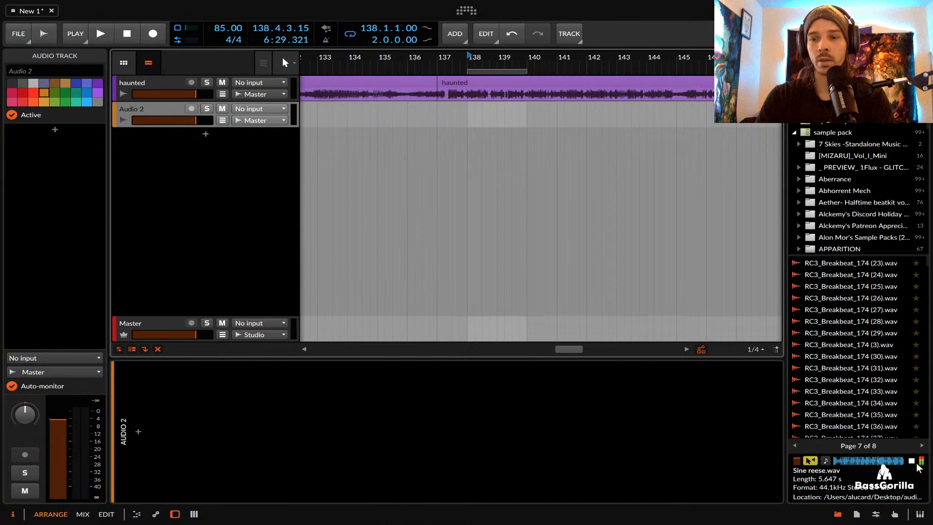
Add an instrument track below the second audio track and load the FM-4 synth on it
{"action": "double_click", "coordinate": [150, 152]}
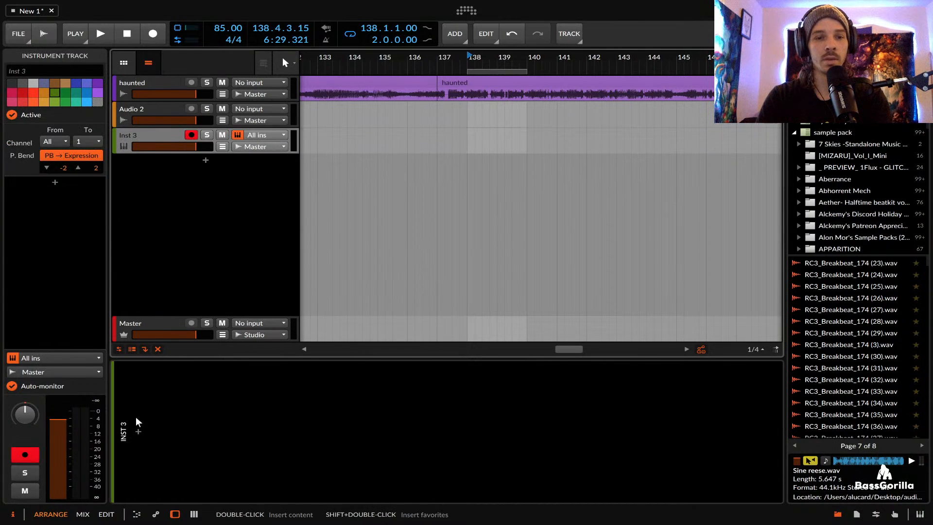
{"action": "double_click", "coordinate": [137, 421]}
{"action": "type", "text": "FM"}
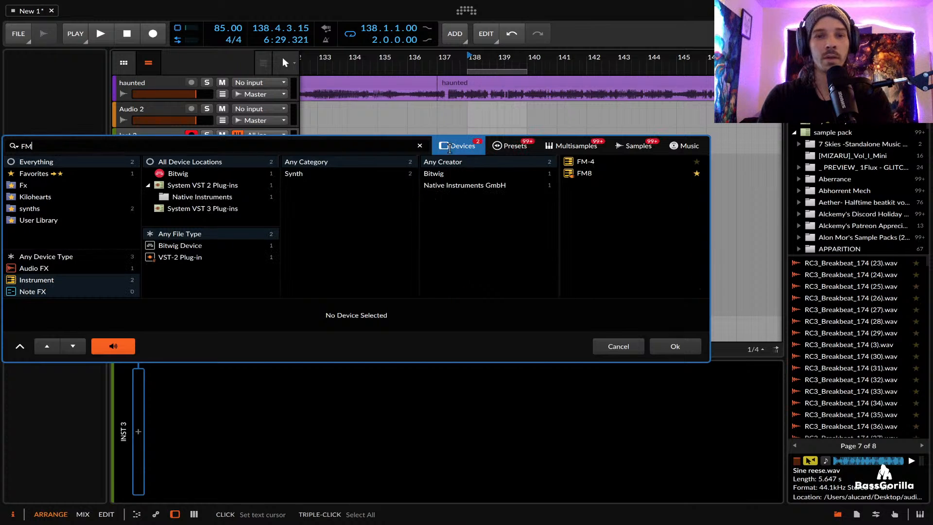
{"action": "left_click", "coordinate": [612, 165]}
{"action": "left_click", "coordinate": [658, 340]}
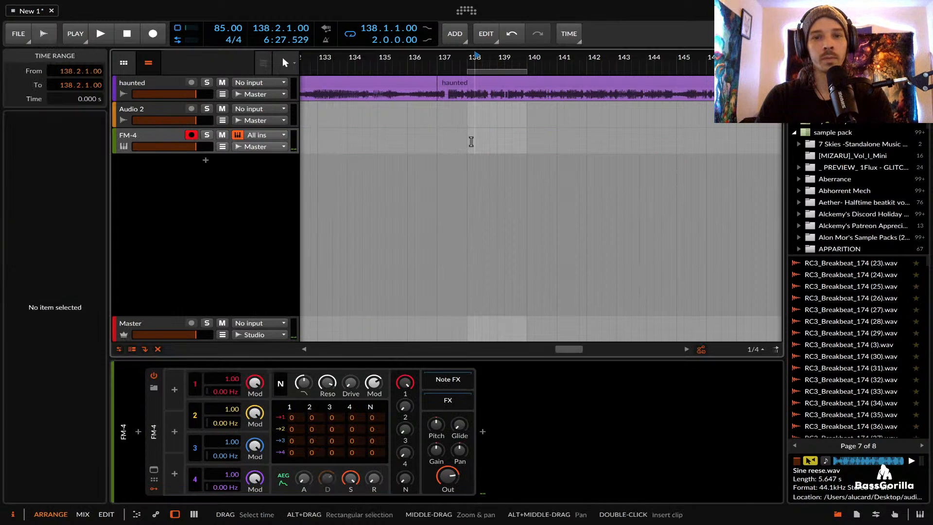
Create a two-bar clip at bar 138 on the FM-4 track and fill it with one sustained F3 note
{"action": "double_click", "coordinate": [470, 140]}
{"action": "left_click_drag", "start_coordinate": [494, 135], "coordinate": [527, 136]}
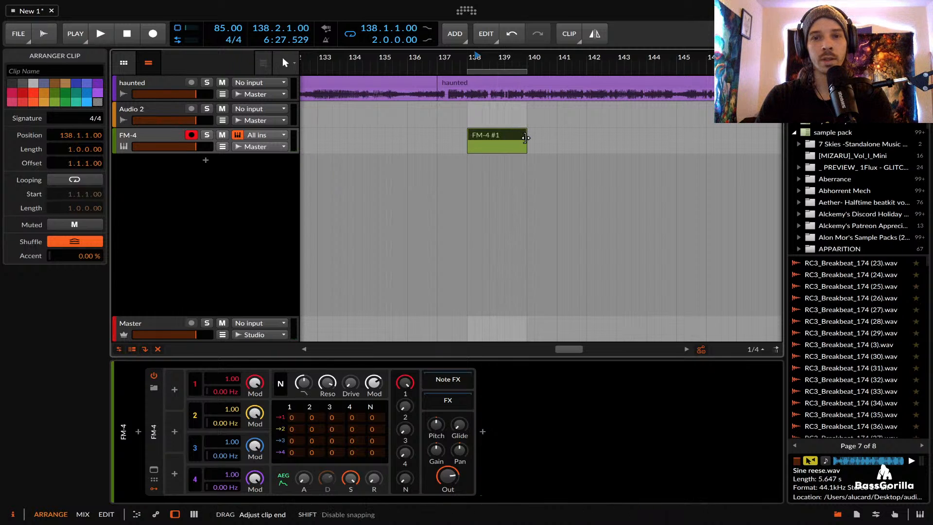
{"action": "double_click", "coordinate": [491, 141]}
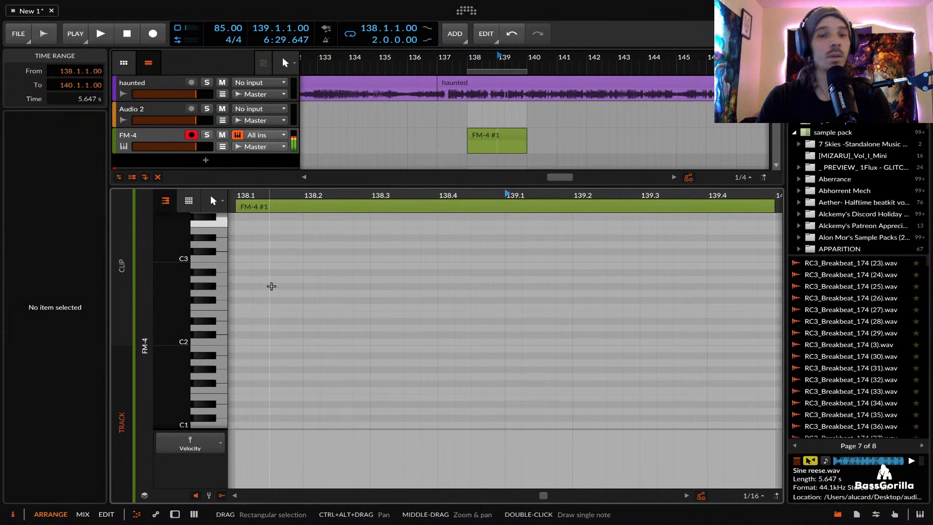
{"action": "scroll", "coordinate": [214, 287], "scroll_direction": "up", "scroll_amount": 2}
{"action": "double_click", "coordinate": [245, 248]}
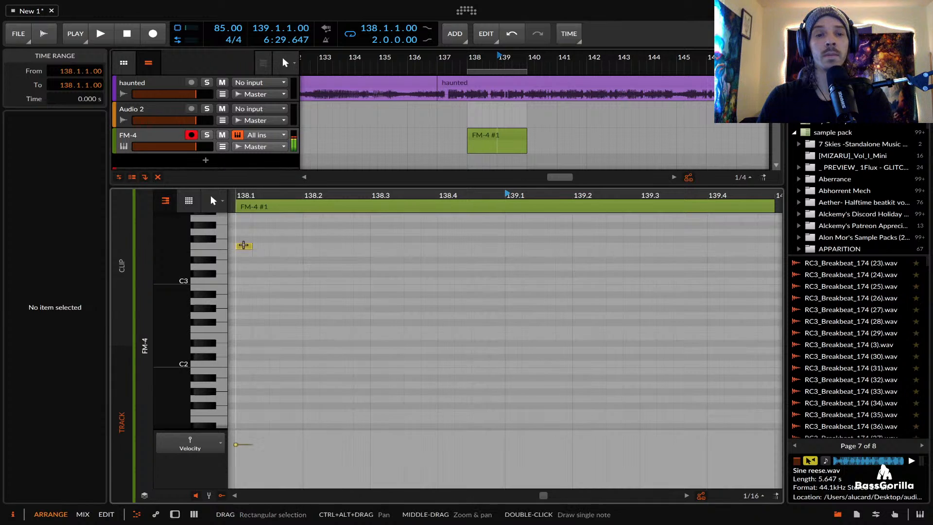
{"action": "left_click_drag", "start_coordinate": [251, 246], "coordinate": [775, 247]}
Bounce the FM-4 note clip in place to audio and solo its track
{"action": "left_click", "coordinate": [162, 137]}
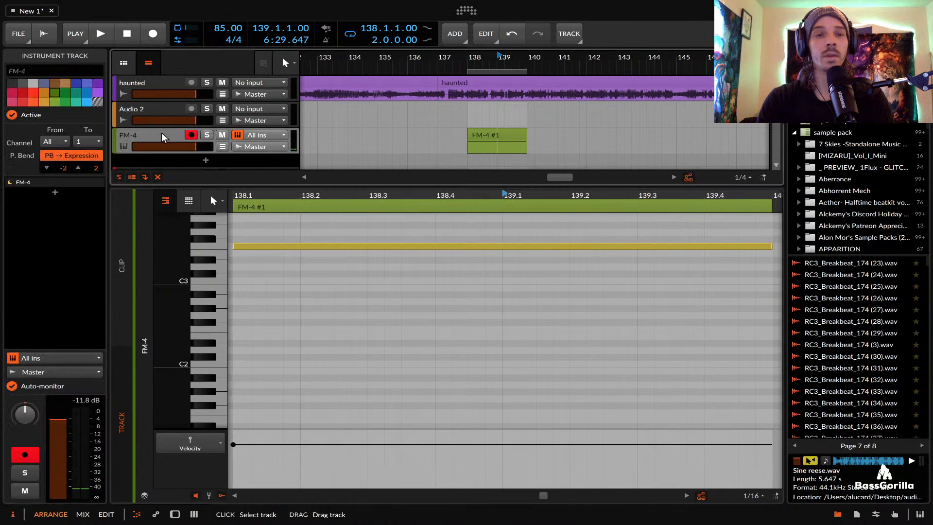
{"action": "left_click", "coordinate": [491, 123]}
{"action": "left_click", "coordinate": [492, 134]}
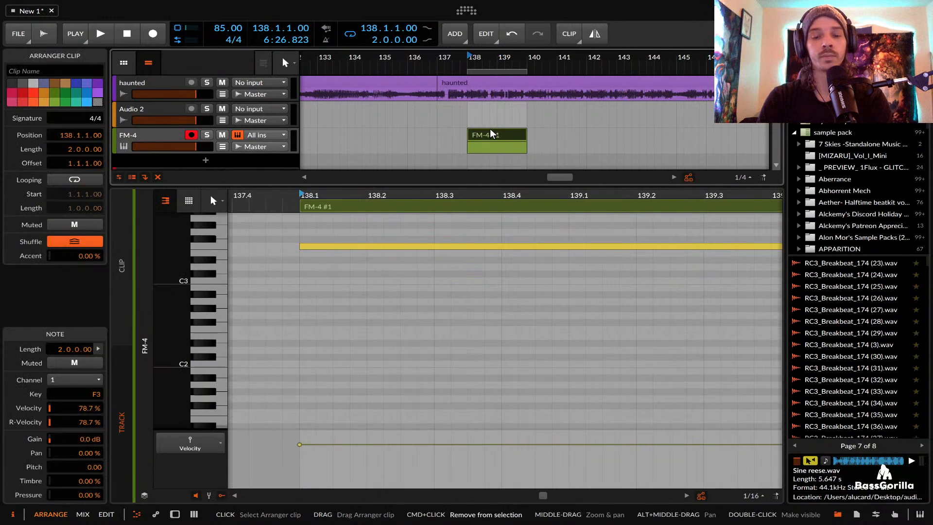
{"action": "left_click", "coordinate": [208, 135]}
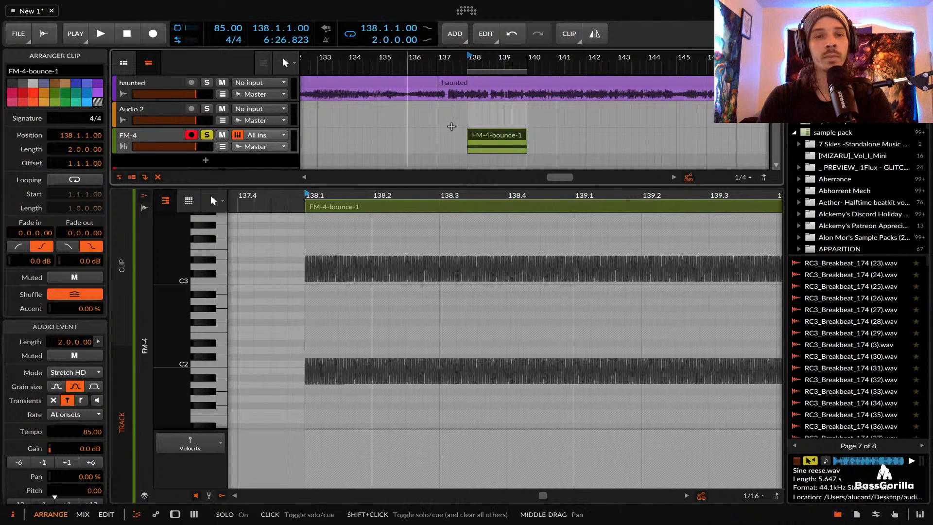
Move Portal from the haunted track onto the FM-4 track and delete the FM-4 synth from the device chain
{"action": "double_click", "coordinate": [145, 140]}
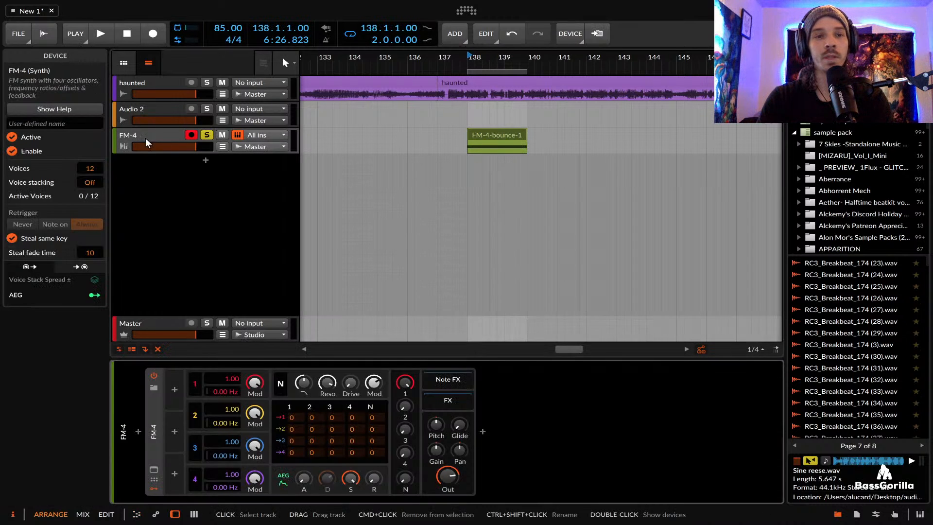
{"action": "left_click", "coordinate": [142, 90]}
{"action": "left_click_drag", "start_coordinate": [160, 425], "coordinate": [159, 137]}
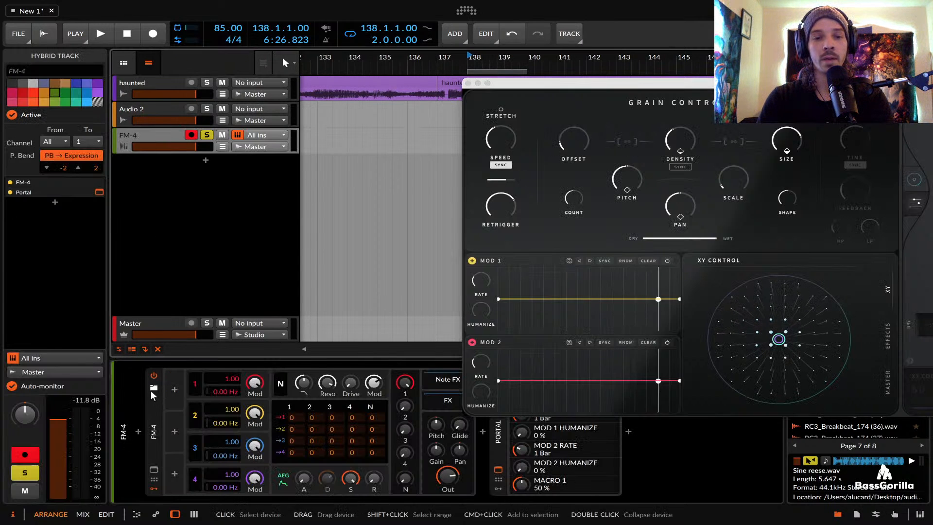
{"action": "left_click", "coordinate": [155, 414]}
{"action": "key", "text": "Delete"}
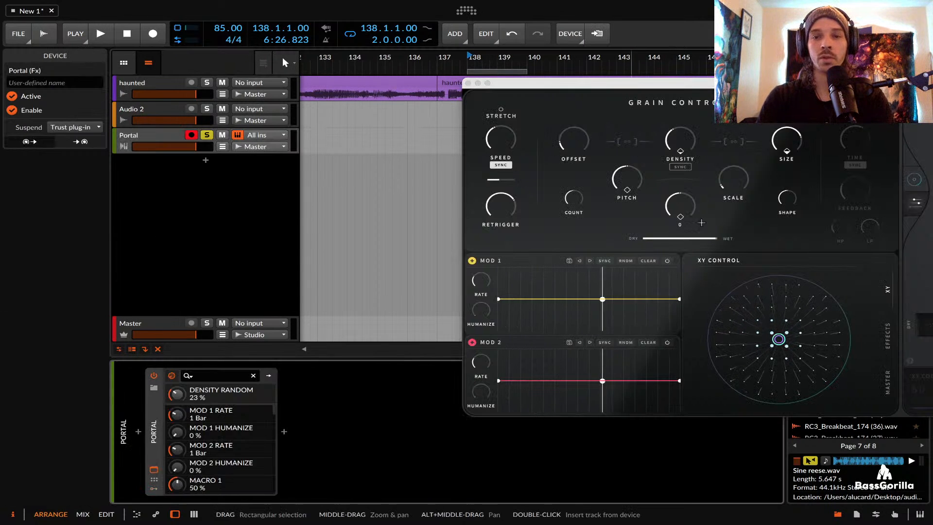
Reposition the Portal window, try a pitch shift, and set the pitch randomization to 30 % with the Penta. Min scale
{"action": "left_click_drag", "start_coordinate": [620, 83], "coordinate": [374, 174]}
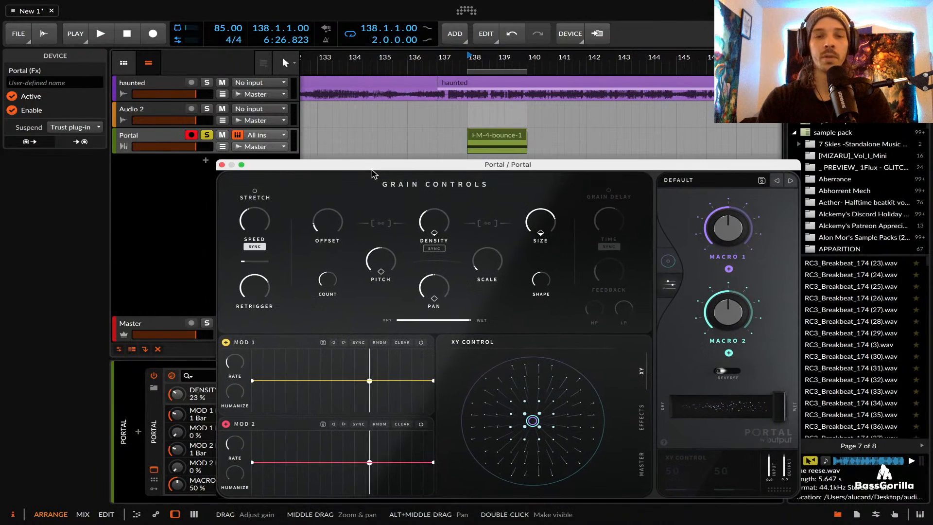
{"action": "left_click", "coordinate": [384, 270]}
{"action": "left_click_drag", "start_coordinate": [385, 272], "coordinate": [385, 178]}
{"action": "double_click", "coordinate": [379, 258]}
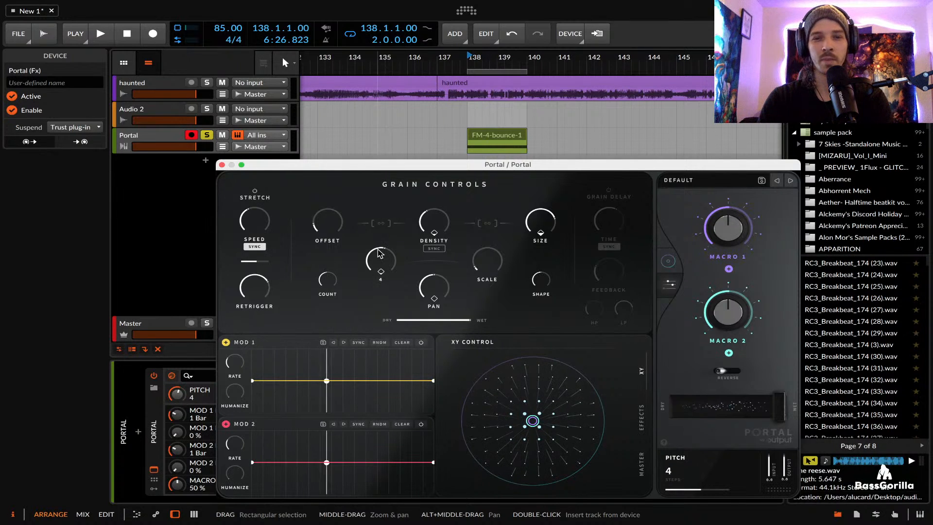
{"action": "left_click_drag", "start_coordinate": [381, 272], "coordinate": [381, 264]}
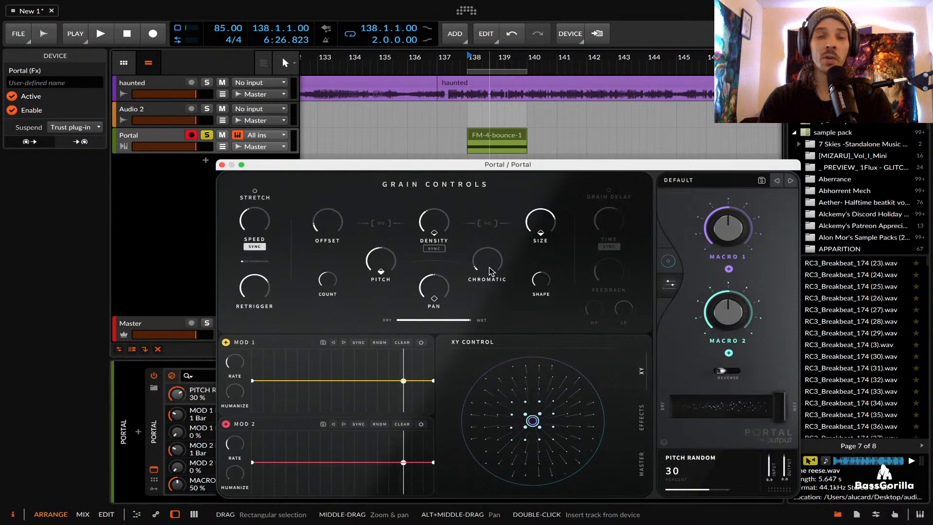
{"action": "left_click_drag", "start_coordinate": [491, 270], "coordinate": [498, 242]}
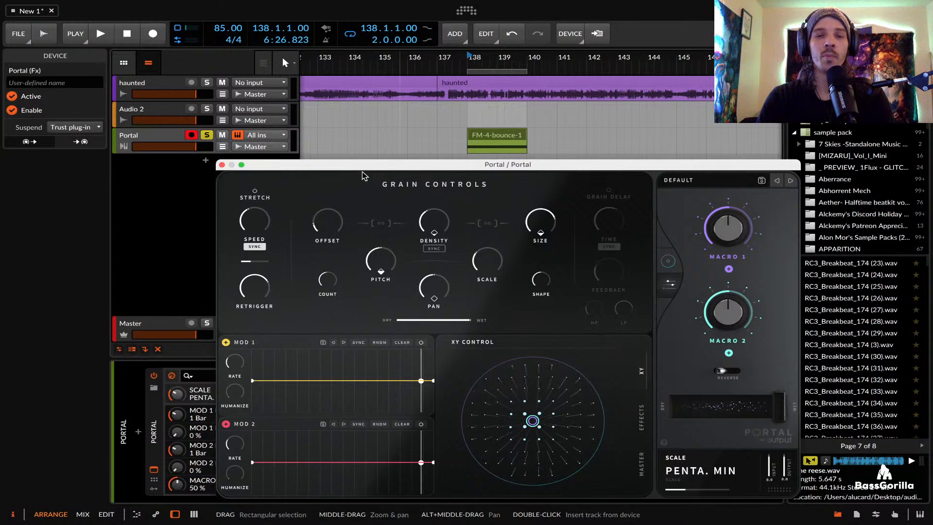
{"action": "left_click_drag", "start_coordinate": [349, 167], "coordinate": [350, 166]}
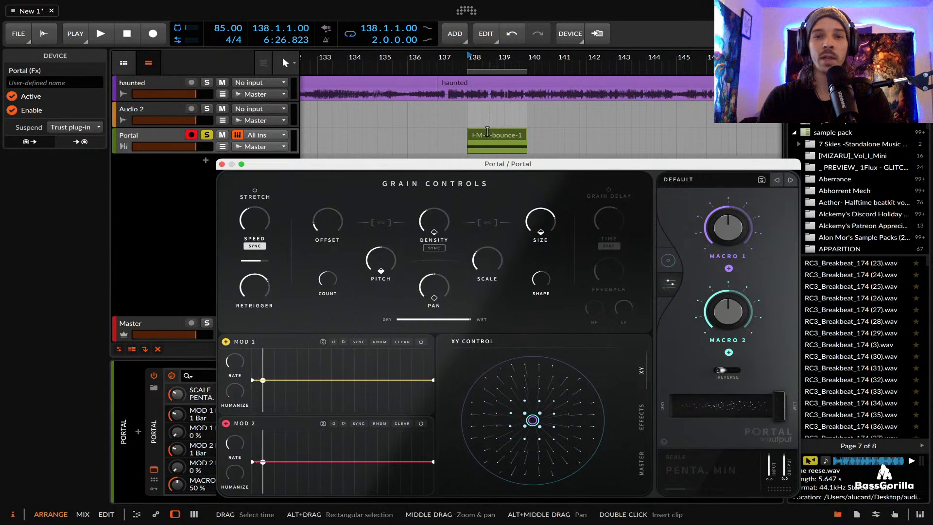
While looping the bounced clip, set Portal's count to 2, synced density to 1/8 and retrigger to 1/4 D
{"action": "left_click", "coordinate": [488, 137]}
{"action": "key", "text": "space"}
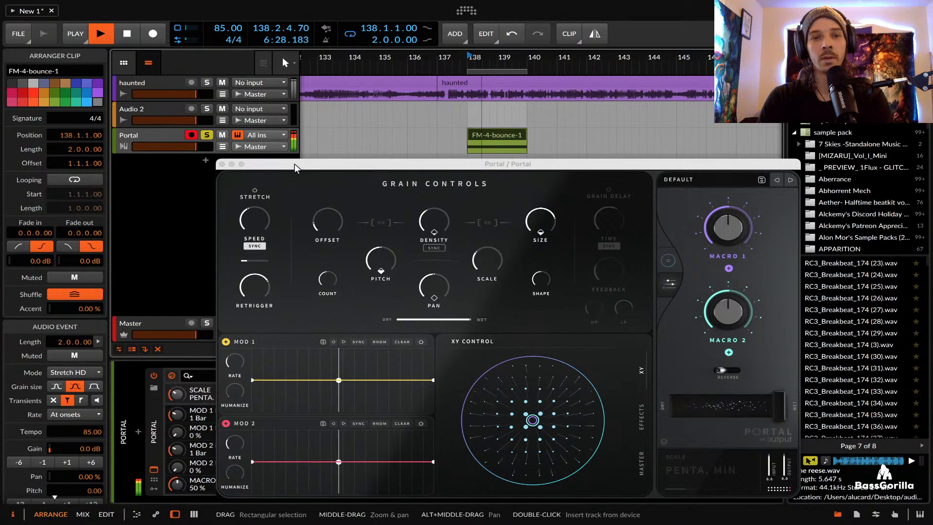
{"action": "left_click_drag", "start_coordinate": [326, 280], "coordinate": [334, 313]}
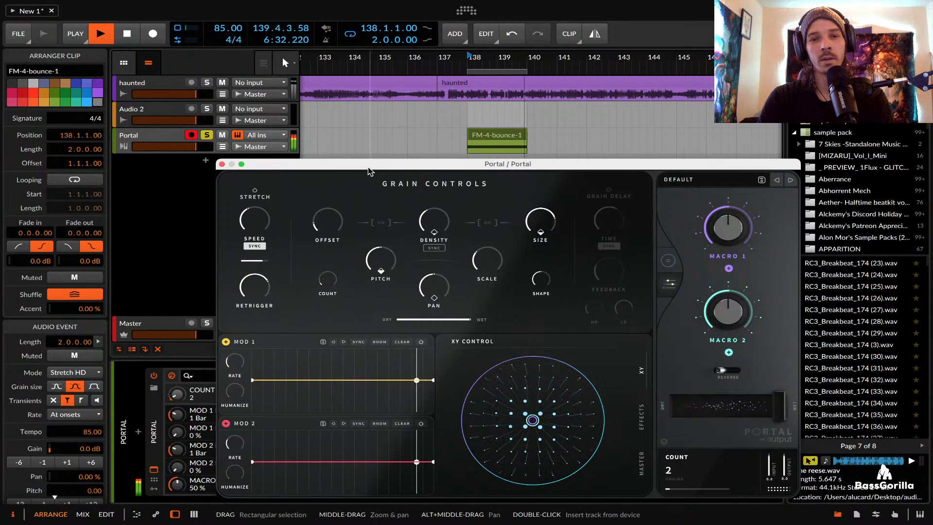
{"action": "left_click_drag", "start_coordinate": [370, 171], "coordinate": [358, 129]}
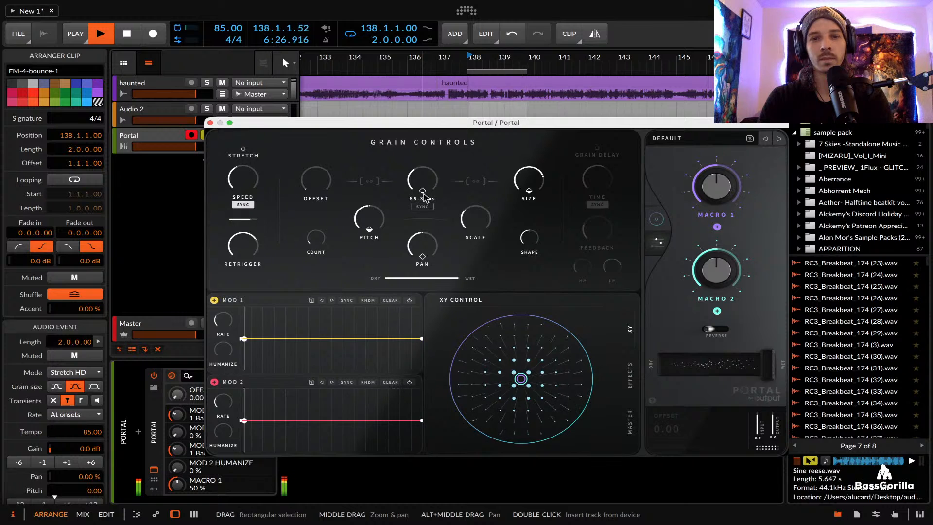
{"action": "left_click", "coordinate": [427, 168]}
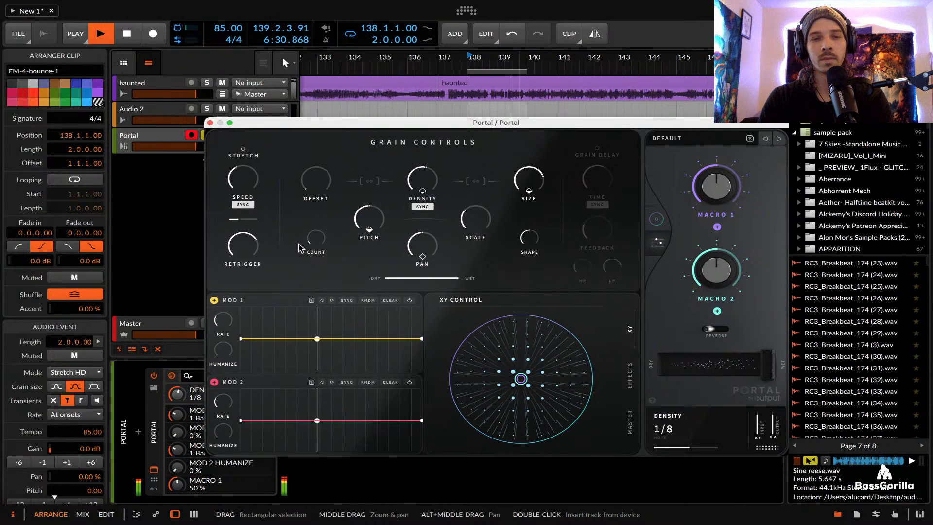
{"action": "left_click", "coordinate": [244, 241]}
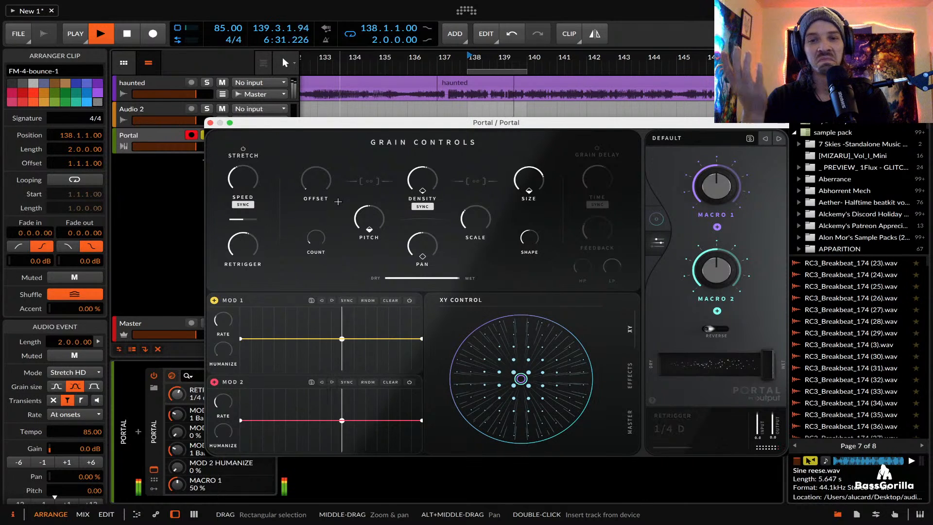
{"action": "key", "text": "space"}
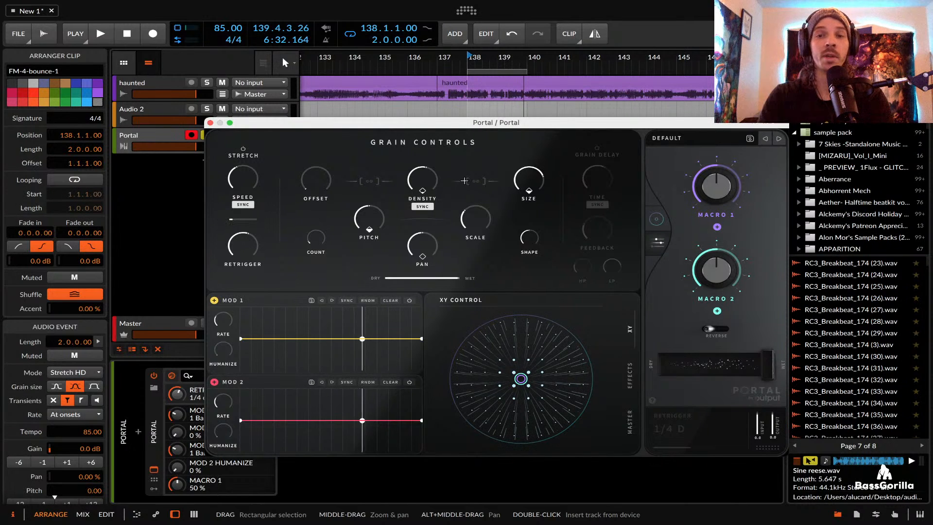
Enable Portal's grain delay with a 1/16 D time and 35 % feedback while playing the loop
{"action": "left_click", "coordinate": [596, 148]}
{"action": "mouse_move", "coordinate": [606, 179]}
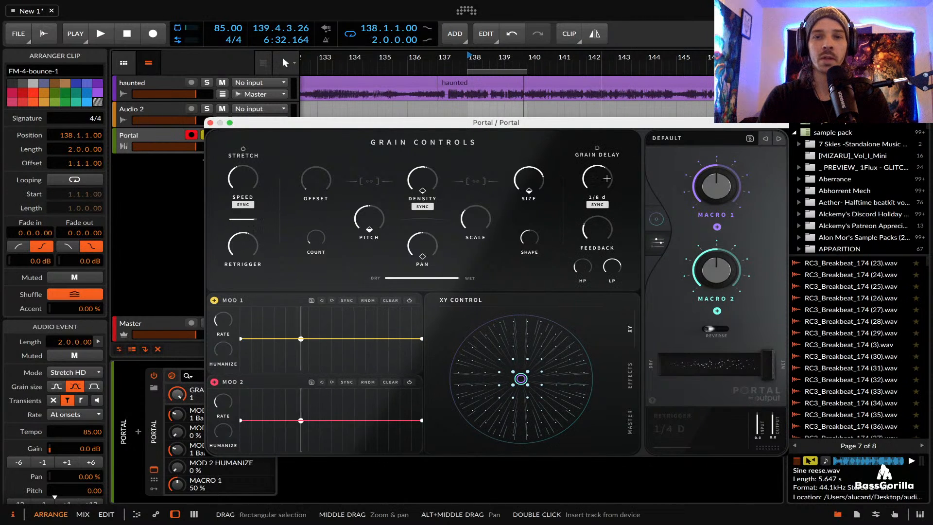
{"action": "key", "text": "space"}
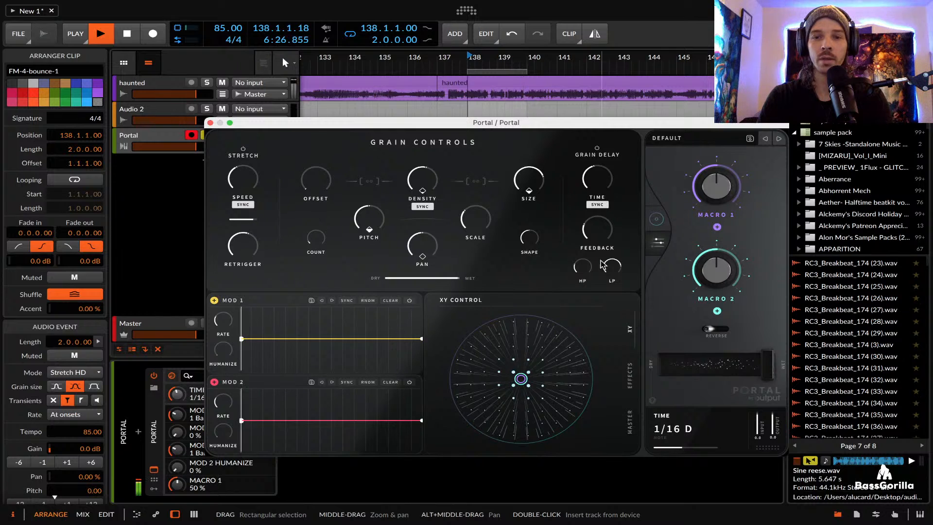
{"action": "left_click_drag", "start_coordinate": [617, 281], "coordinate": [601, 238]}
Replace the bit reducer with a delay at 23 % dry/wet, enable the reverb at 20 % dry/wet and stop playback
{"action": "left_click", "coordinate": [627, 364]}
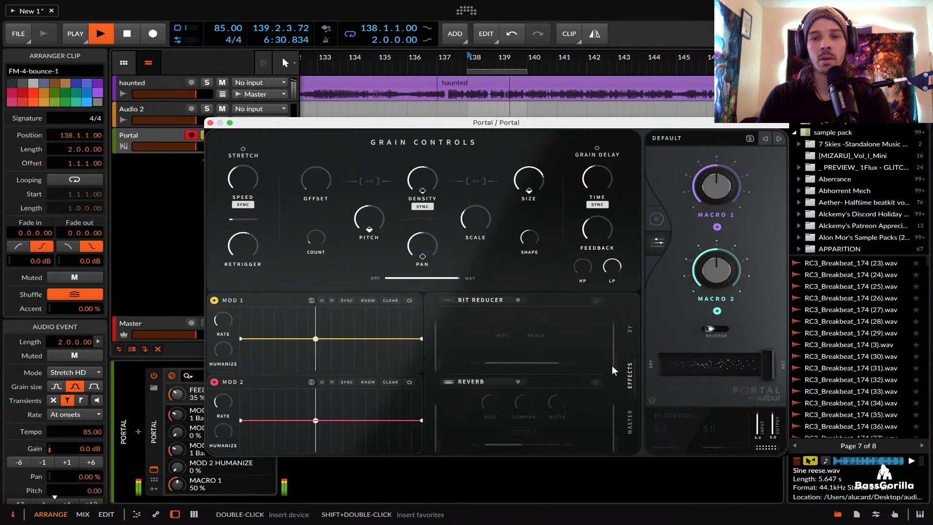
{"action": "left_click", "coordinate": [495, 299]}
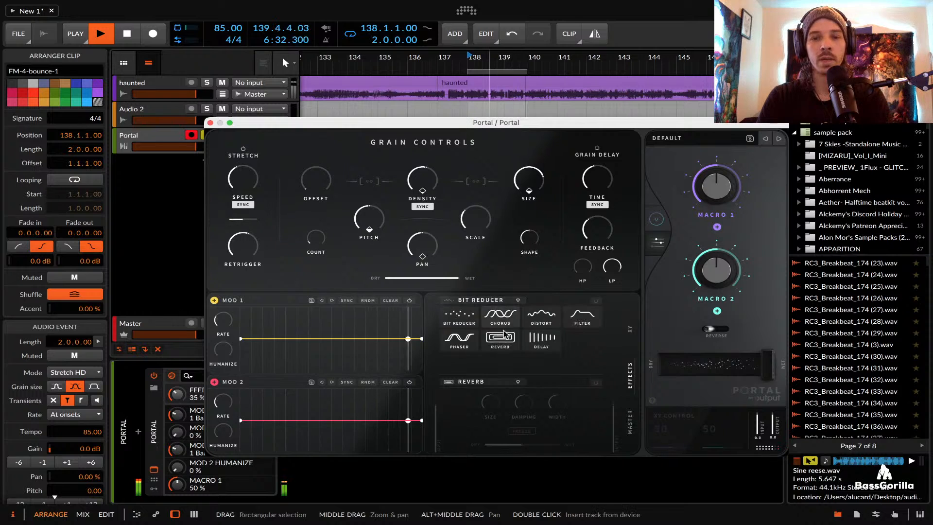
{"action": "left_click", "coordinate": [539, 339]}
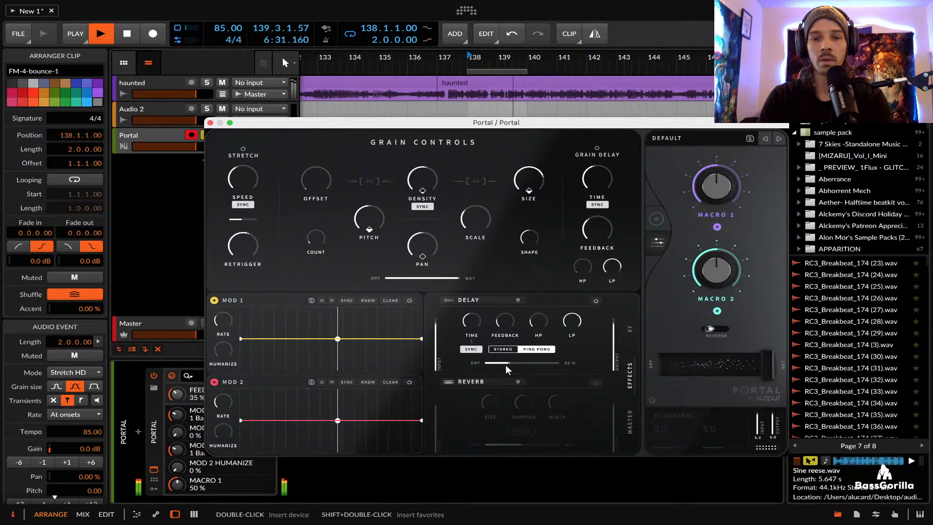
{"action": "left_click_drag", "start_coordinate": [506, 363], "coordinate": [505, 362]}
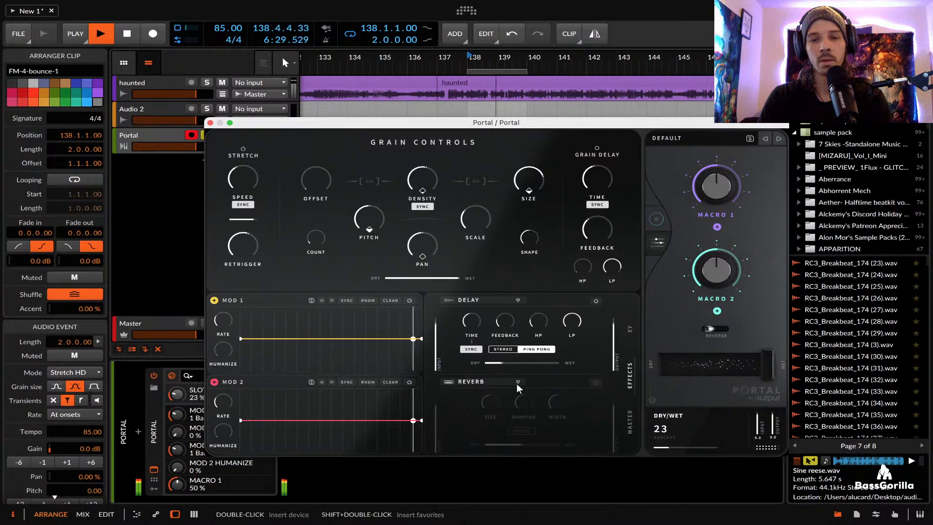
{"action": "left_click", "coordinate": [594, 383]}
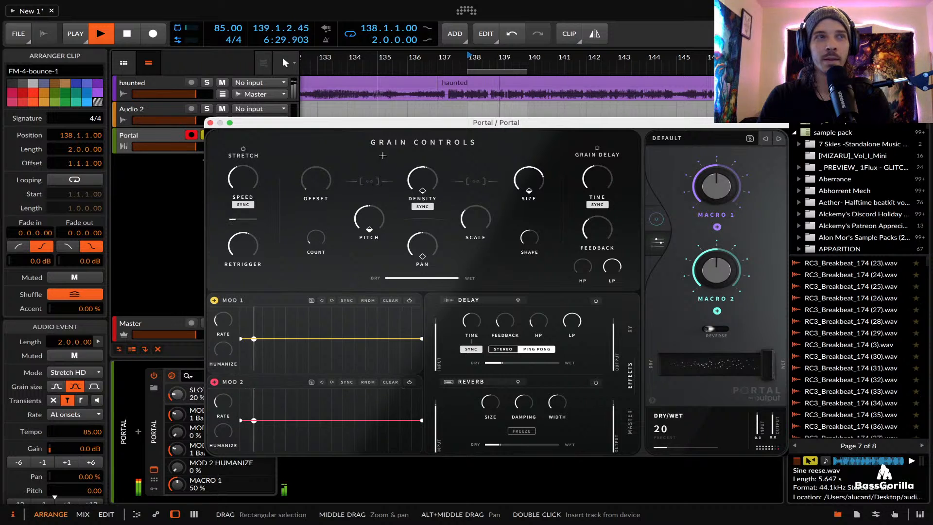
{"action": "key", "text": "space"}
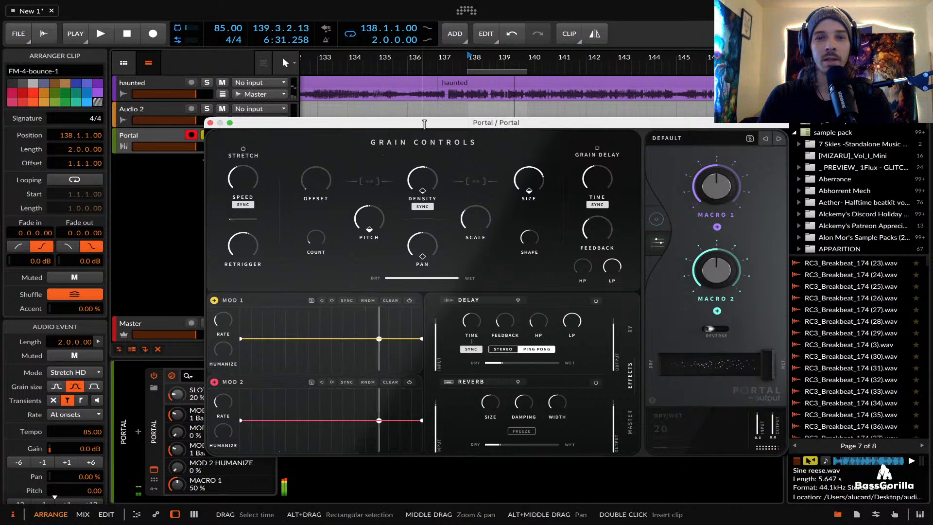
Close the Portal window and replace the device's settings with the PORTAL RANDOMIZER preset
{"action": "left_click_drag", "start_coordinate": [403, 124], "coordinate": [404, 80]}
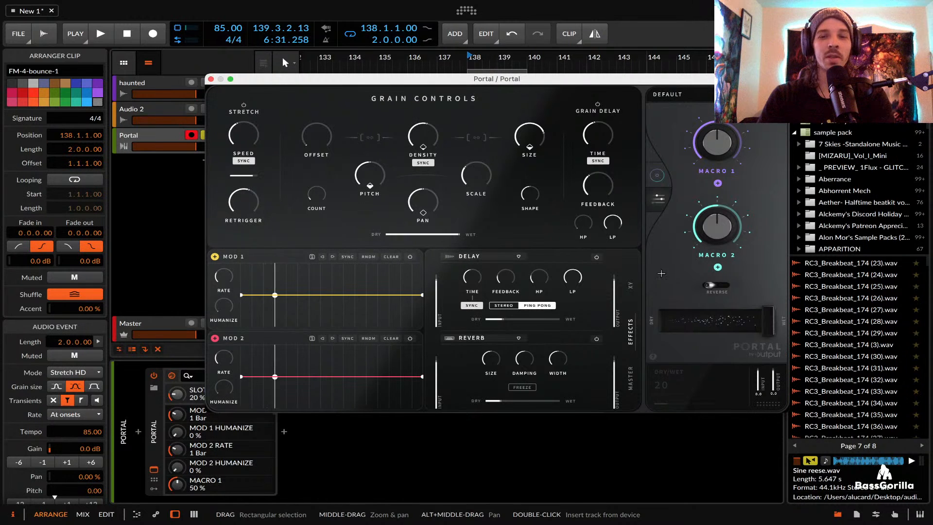
{"action": "mouse_move", "coordinate": [472, 165]}
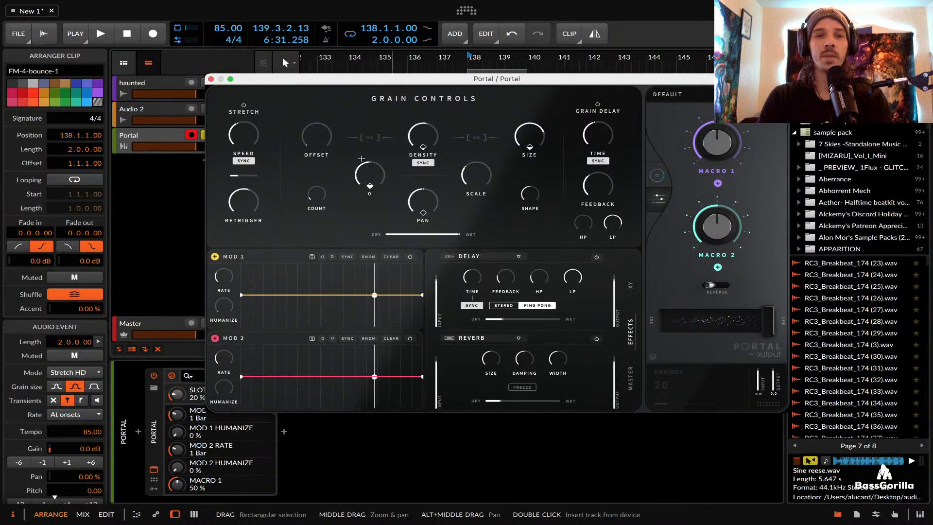
{"action": "left_click", "coordinate": [211, 79]}
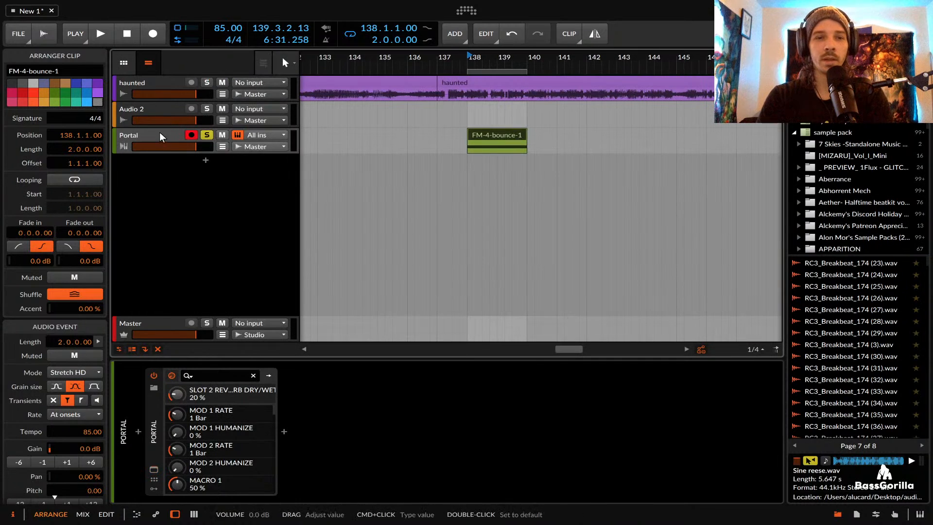
{"action": "left_click", "coordinate": [497, 137]}
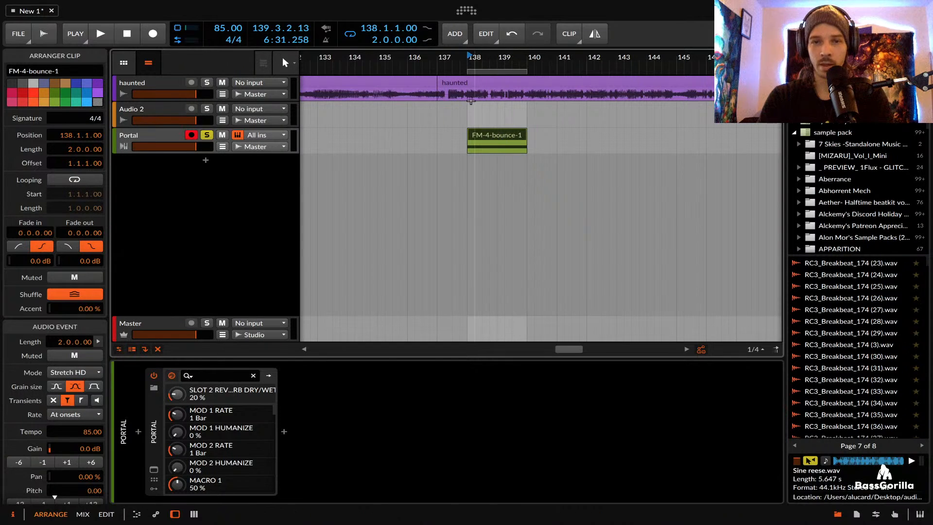
{"action": "left_click", "coordinate": [494, 139]}
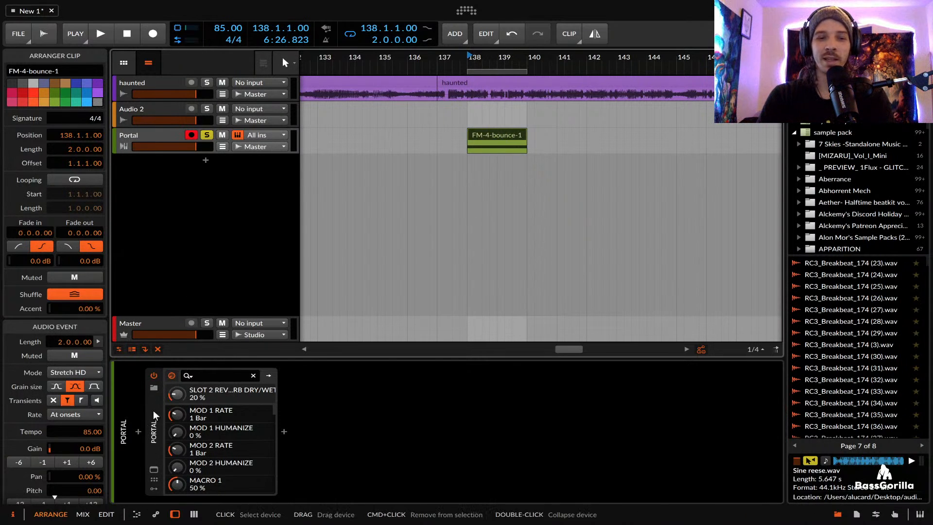
{"action": "left_click", "coordinate": [153, 387]}
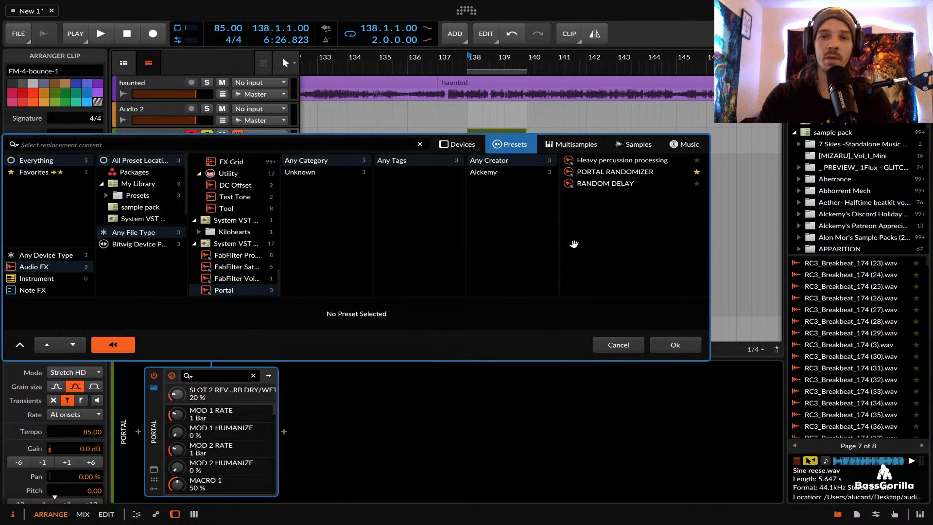
{"action": "left_click", "coordinate": [616, 172]}
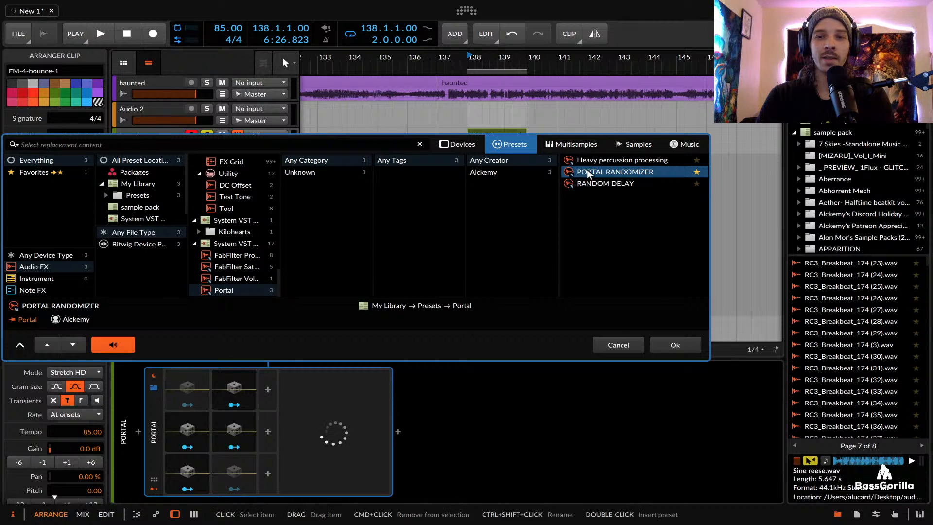
{"action": "left_click", "coordinate": [677, 345]}
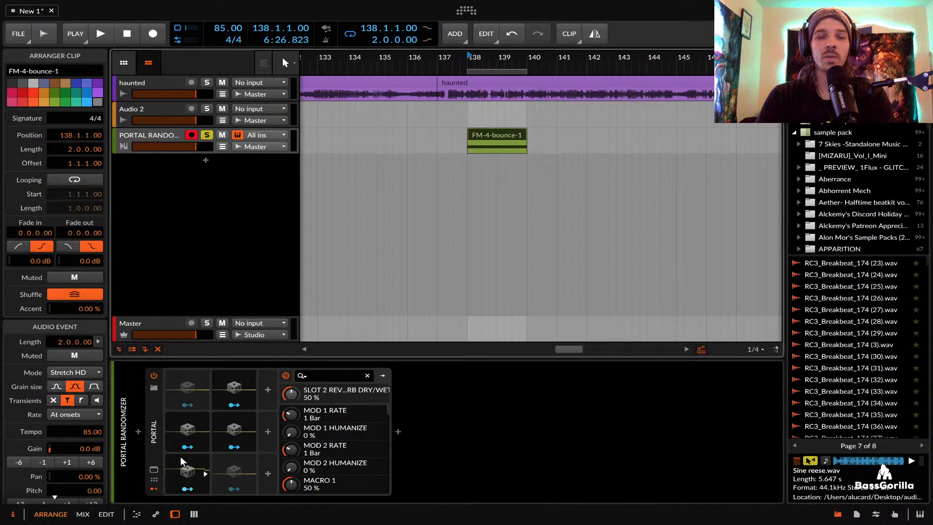
Open the randomized Portal's interface, play the looped FM-4 bounce through it and lower the PORTAL RANDOMIZER track's volume slightly
{"action": "left_click", "coordinate": [154, 471]}
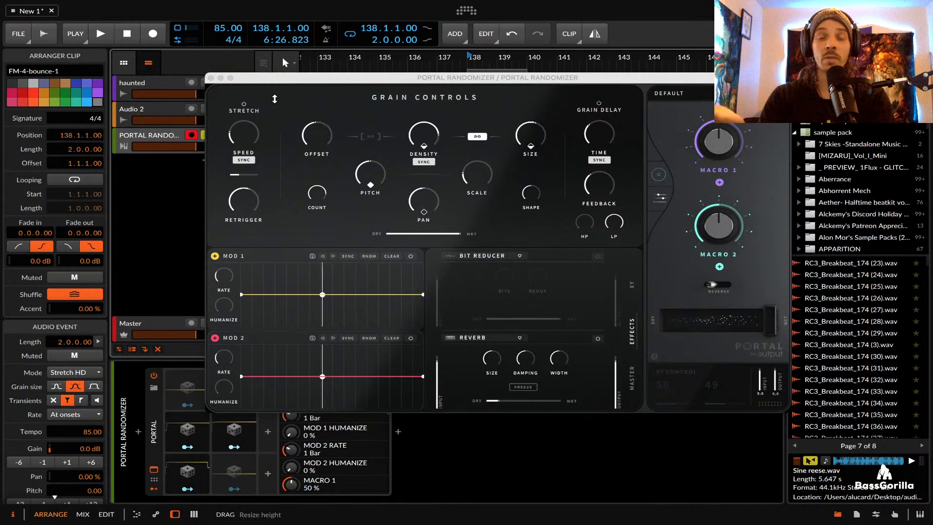
{"action": "key", "text": "space"}
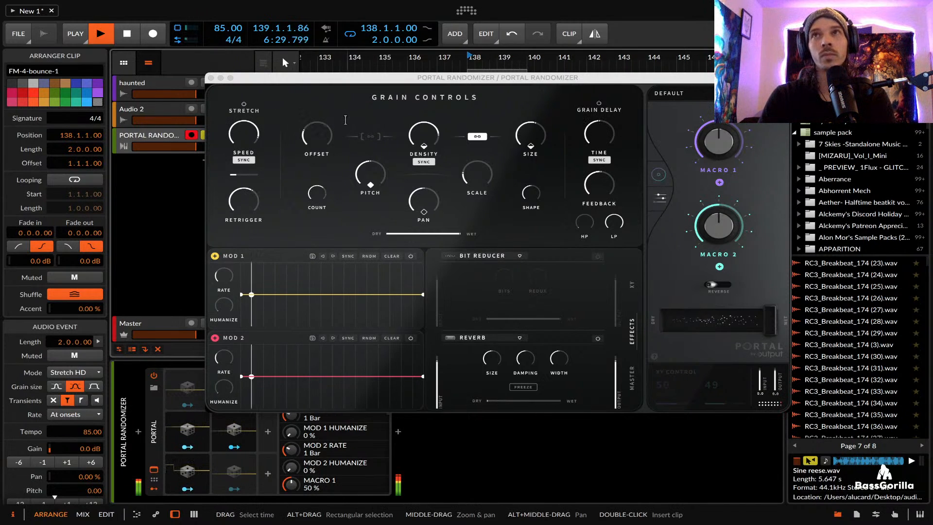
{"action": "left_click", "coordinate": [279, 80]}
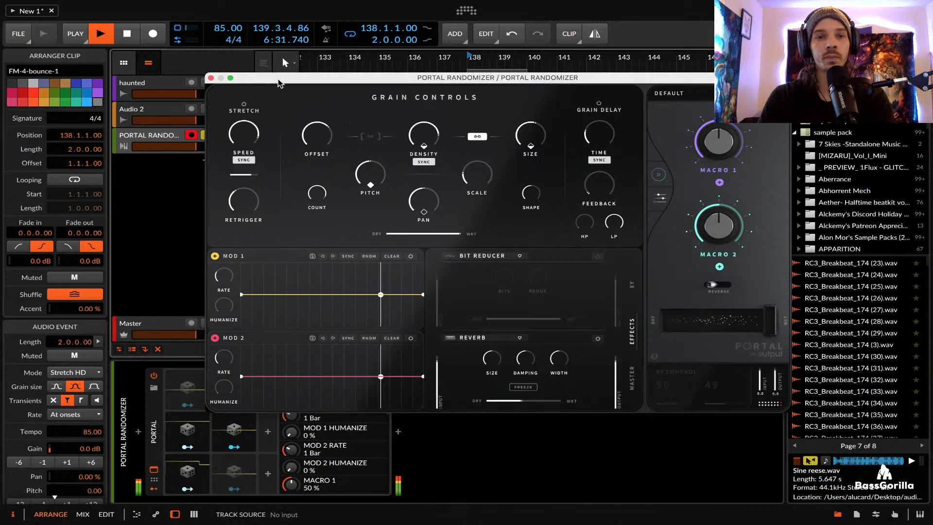
{"action": "left_click_drag", "start_coordinate": [279, 83], "coordinate": [404, 43]}
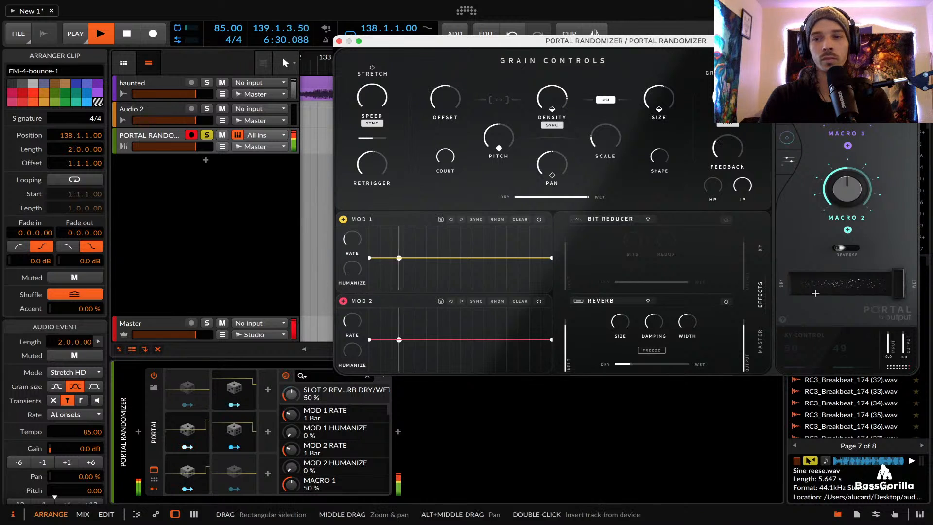
{"action": "left_click", "coordinate": [193, 147]}
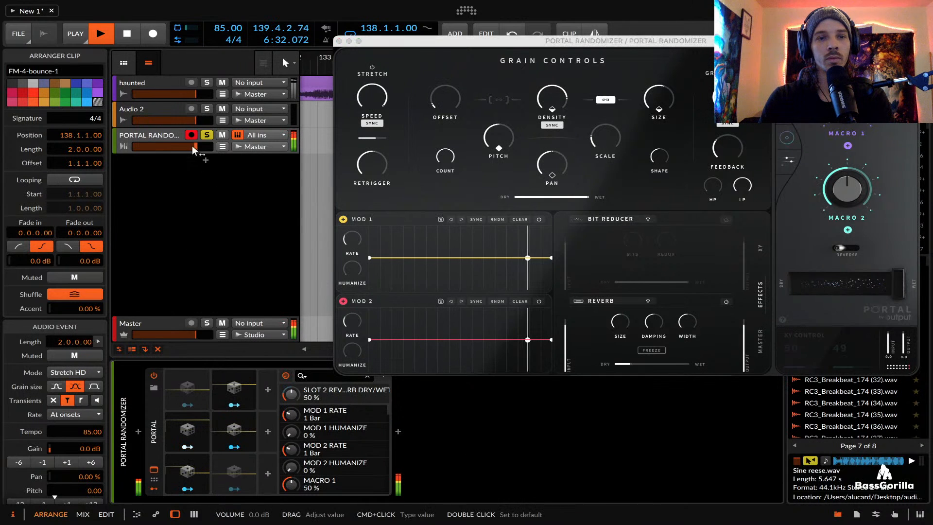
{"action": "left_click_drag", "start_coordinate": [193, 148], "coordinate": [178, 148]}
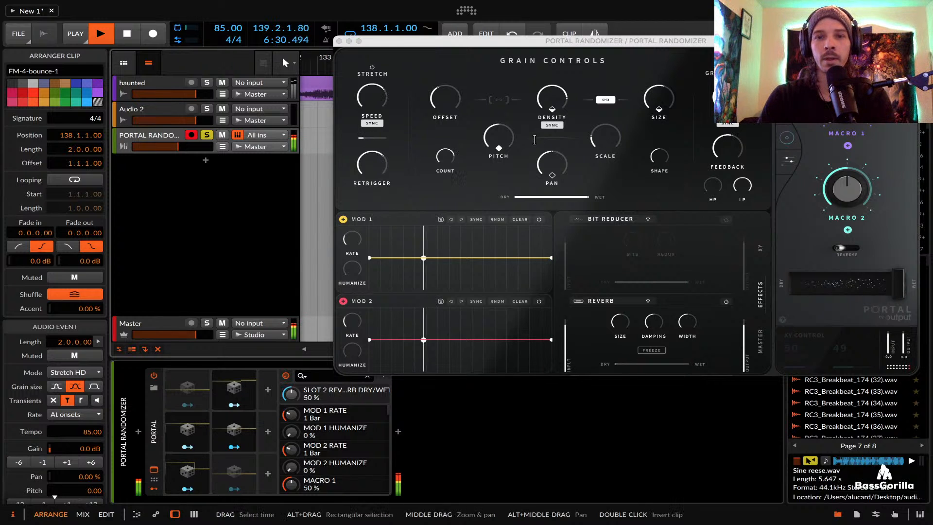
Stop playback, move the Portal device onto the haunted track and unsolo the track it came from
{"action": "left_click", "coordinate": [339, 41]}
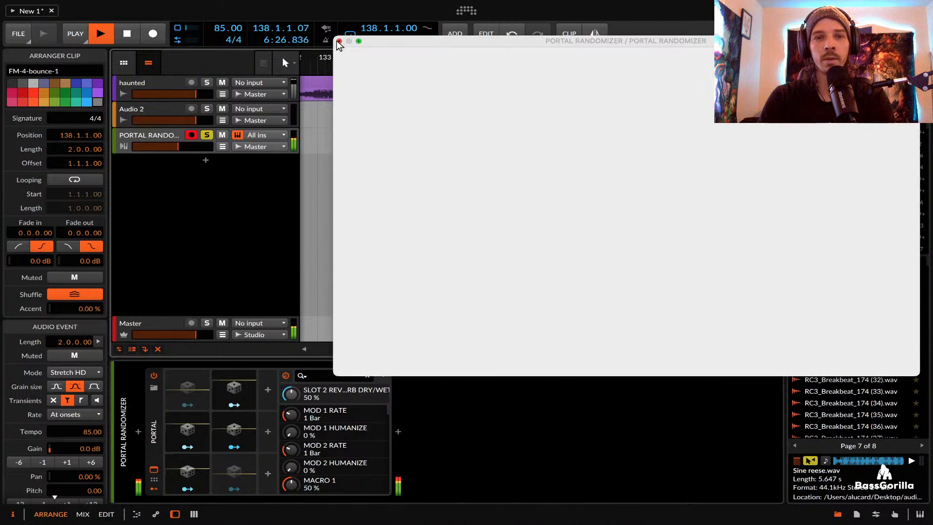
{"action": "left_click", "coordinate": [144, 134]}
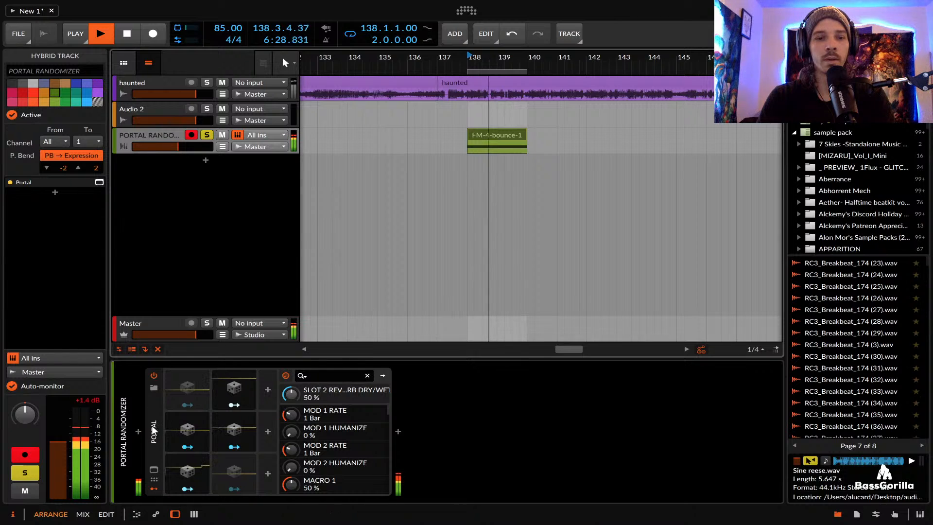
{"action": "key", "text": "space"}
{"action": "left_click_drag", "start_coordinate": [153, 468], "coordinate": [156, 80]}
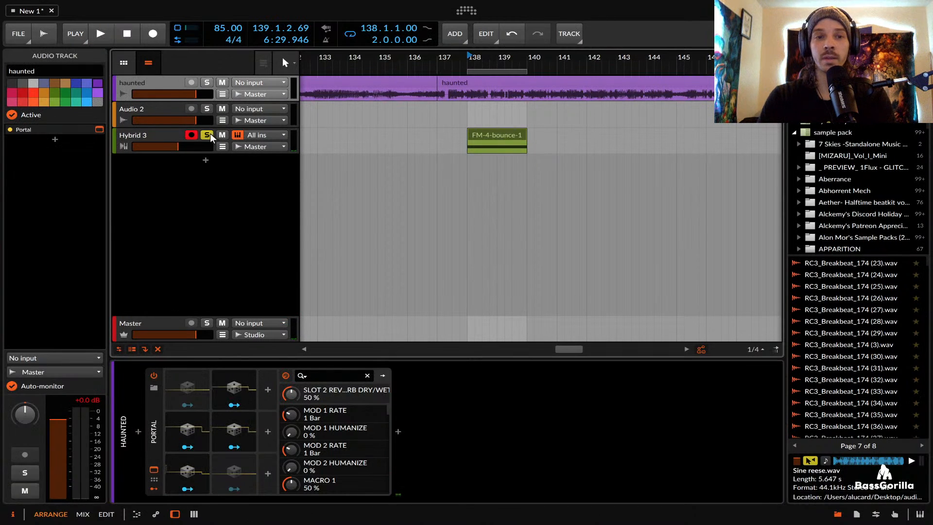
{"action": "left_click", "coordinate": [156, 138]}
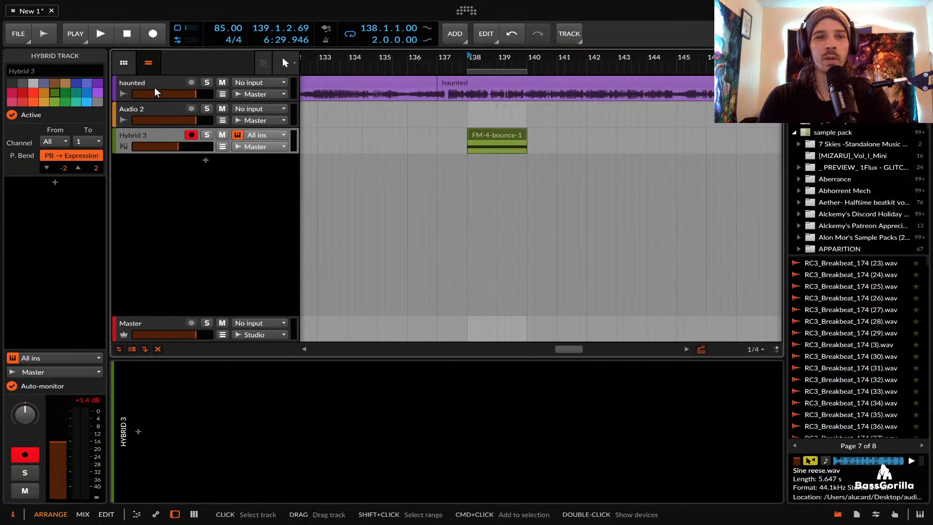
Switch Portal's reverse on and back off on the haunted track, and close its window
{"action": "left_click", "coordinate": [155, 84]}
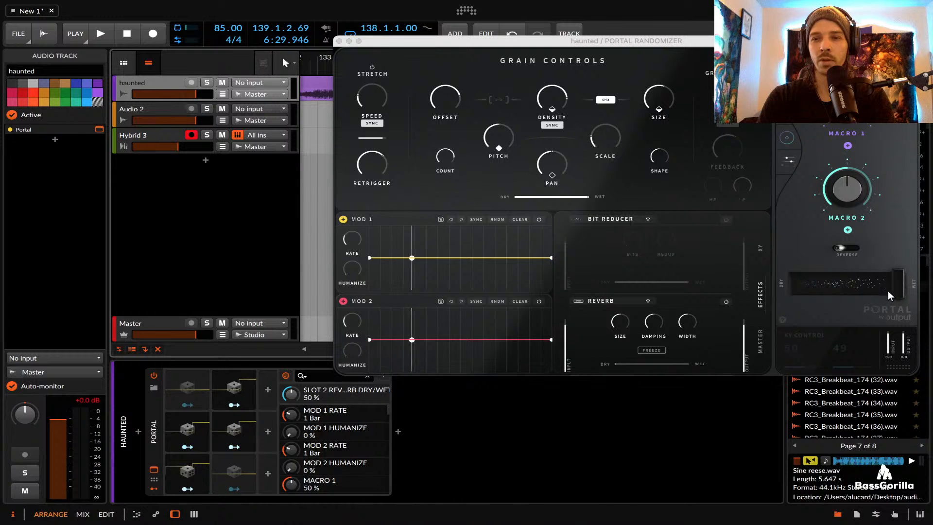
{"action": "left_click", "coordinate": [850, 248]}
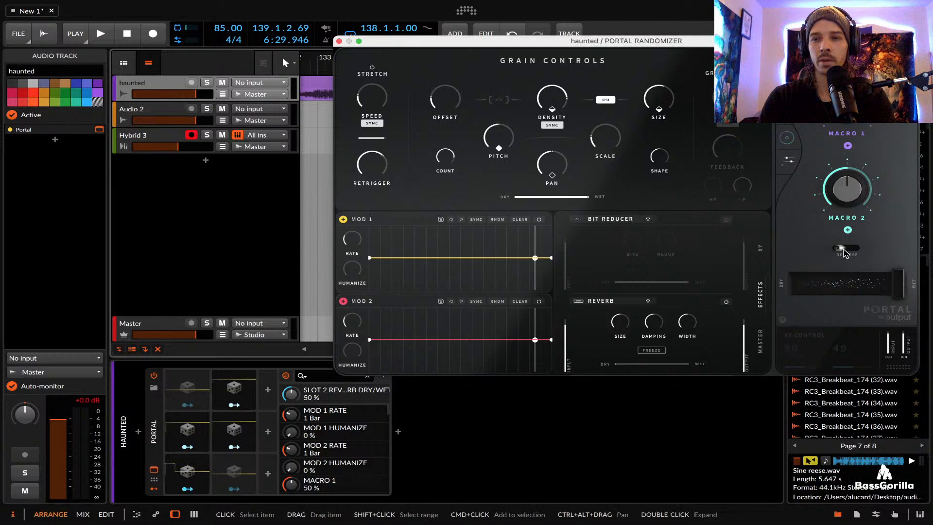
{"action": "left_click", "coordinate": [848, 248]}
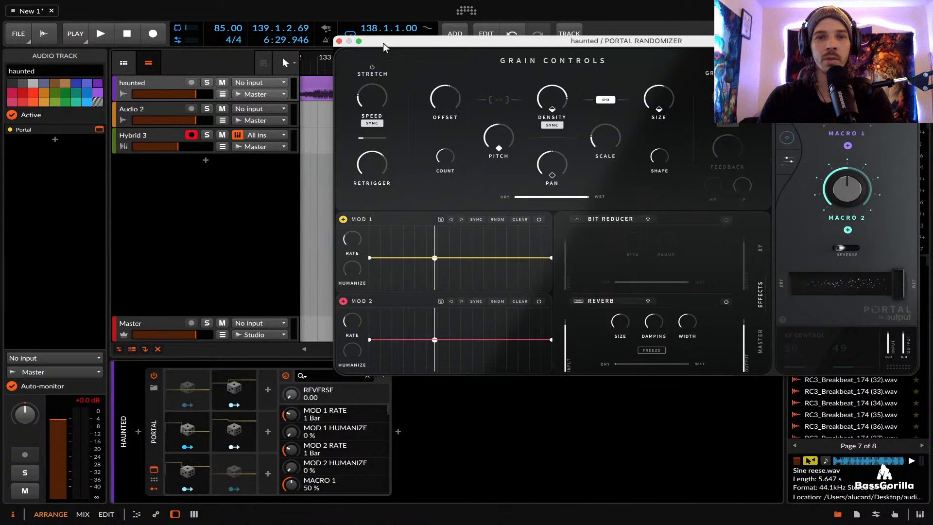
{"action": "left_click", "coordinate": [339, 41]}
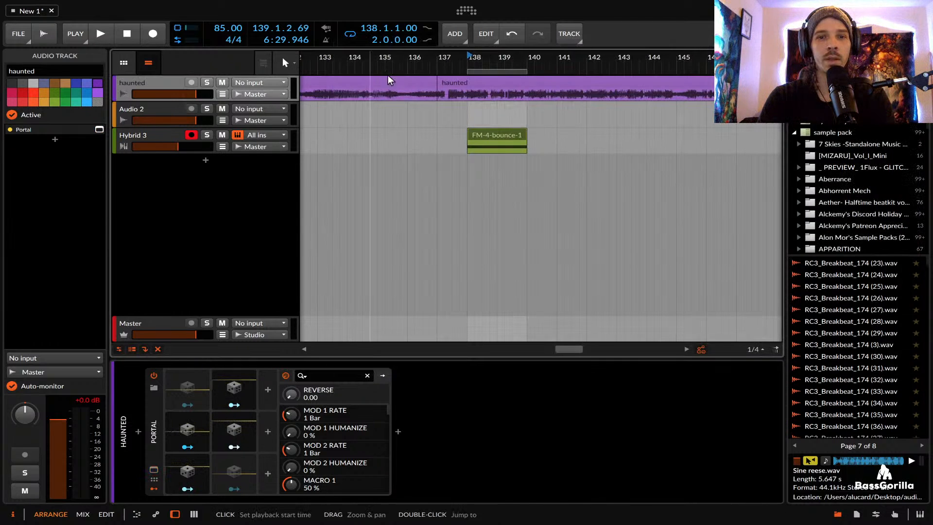
Delete the Hybrid 3 track holding the FM-4 bounce
{"action": "left_click", "coordinate": [482, 81]}
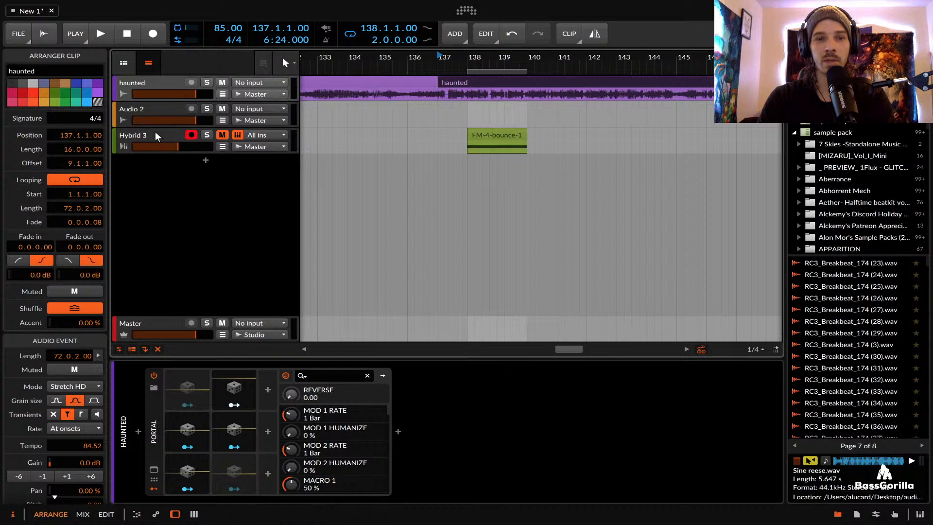
{"action": "left_click", "coordinate": [155, 133]}
{"action": "key", "text": "Delete"}
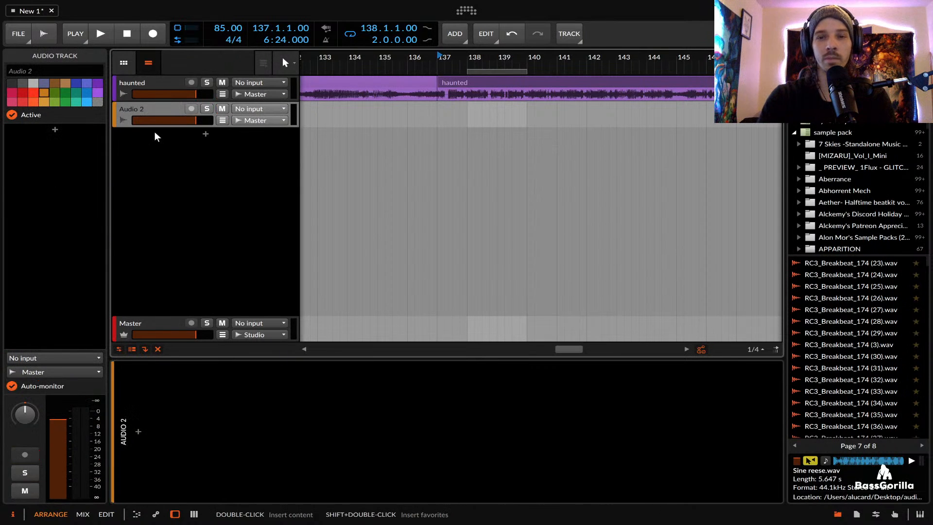
Play the haunted clip through the randomized Portal from bar 138
{"action": "left_click", "coordinate": [481, 85]}
{"action": "key", "text": "space"}
{"action": "left_click", "coordinate": [469, 96]}
{"action": "key", "text": "space"}
{"action": "key", "text": "space"}
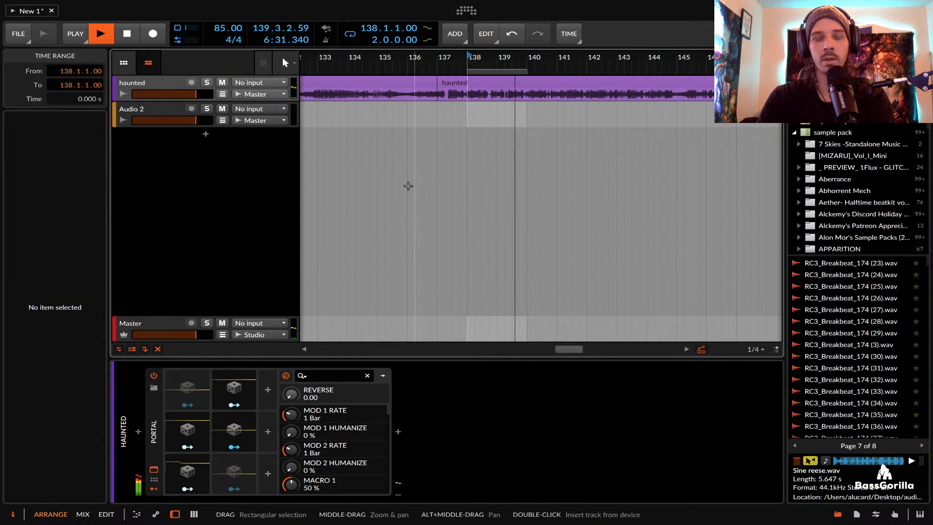
Set Portal's pitch to -2 on the haunted track during playback, stop the transport and close the plug-in window
{"action": "left_click", "coordinate": [153, 469]}
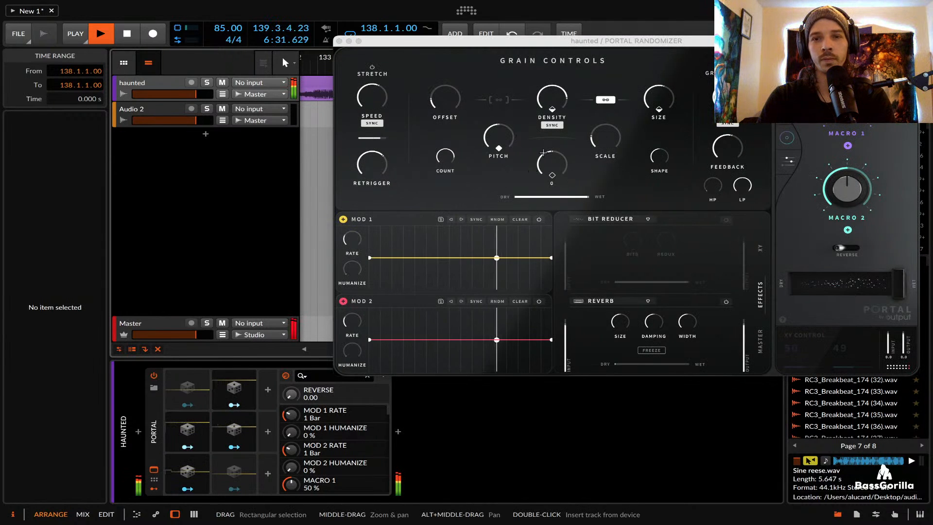
{"action": "left_click_drag", "start_coordinate": [499, 136], "coordinate": [500, 162]}
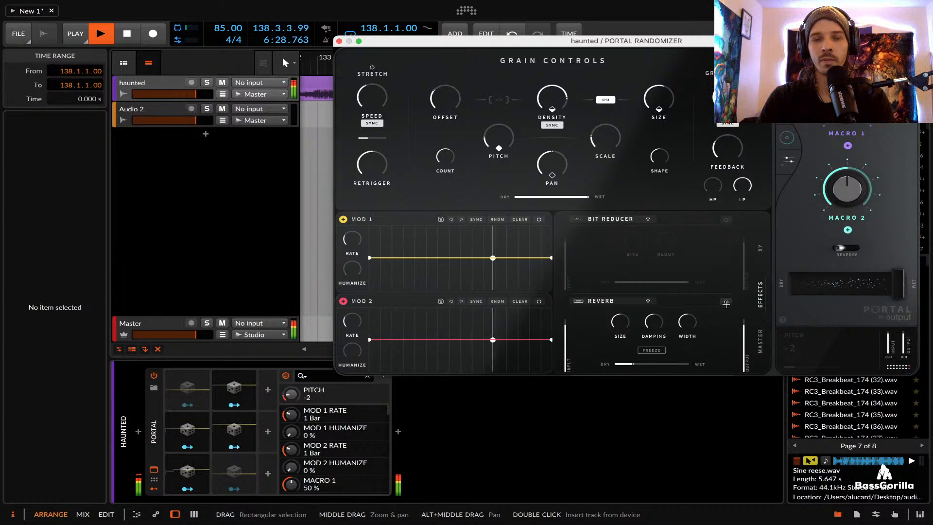
{"action": "key", "text": "space"}
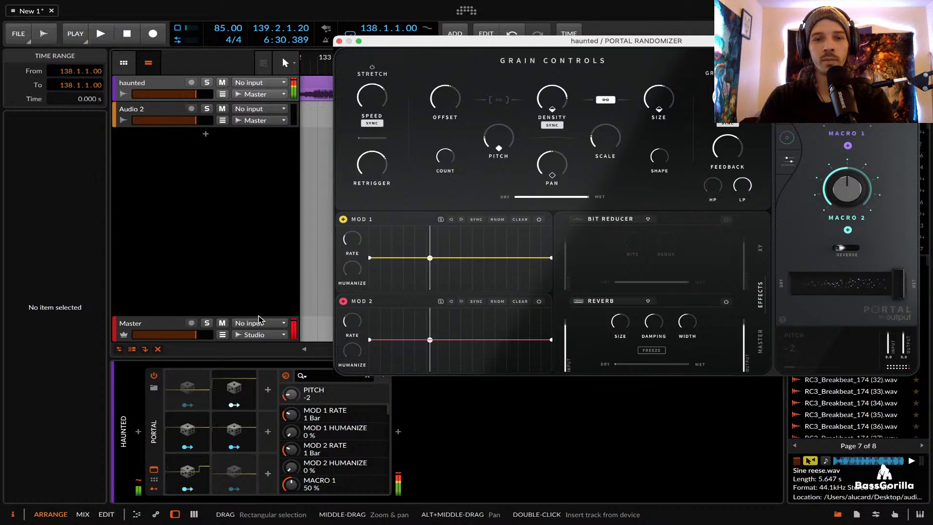
{"action": "left_click", "coordinate": [340, 41]}
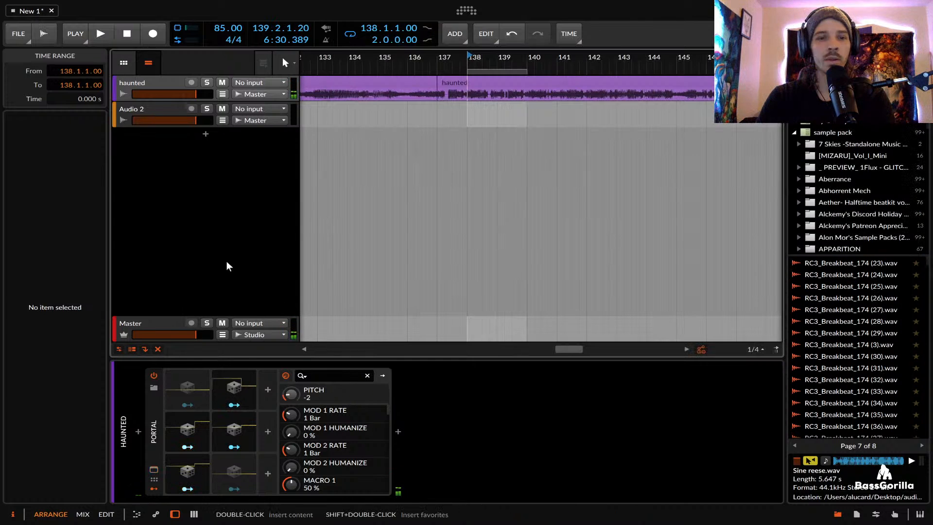
Insert FabFilter Pro-L 2 on the Master track and close its window
{"action": "left_click", "coordinate": [164, 322]}
{"action": "left_click", "coordinate": [138, 430]}
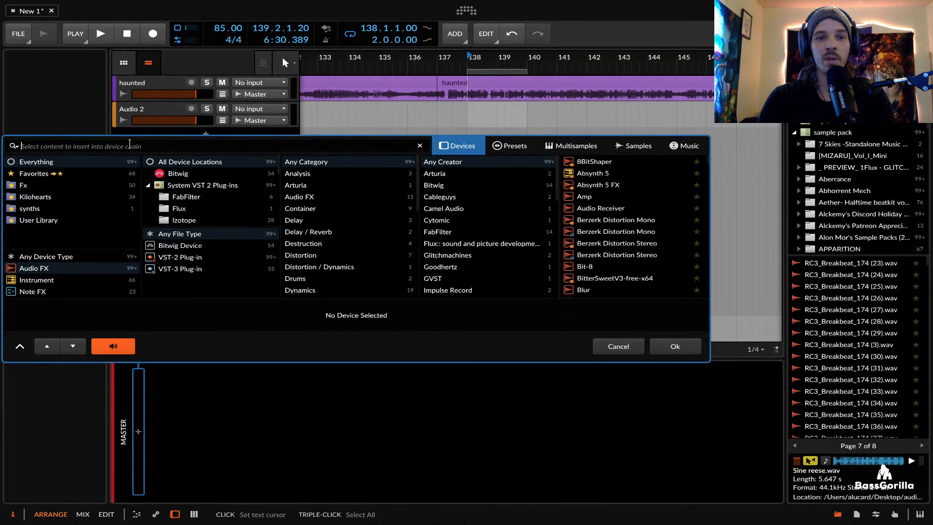
{"action": "type", "text": "PRO"}
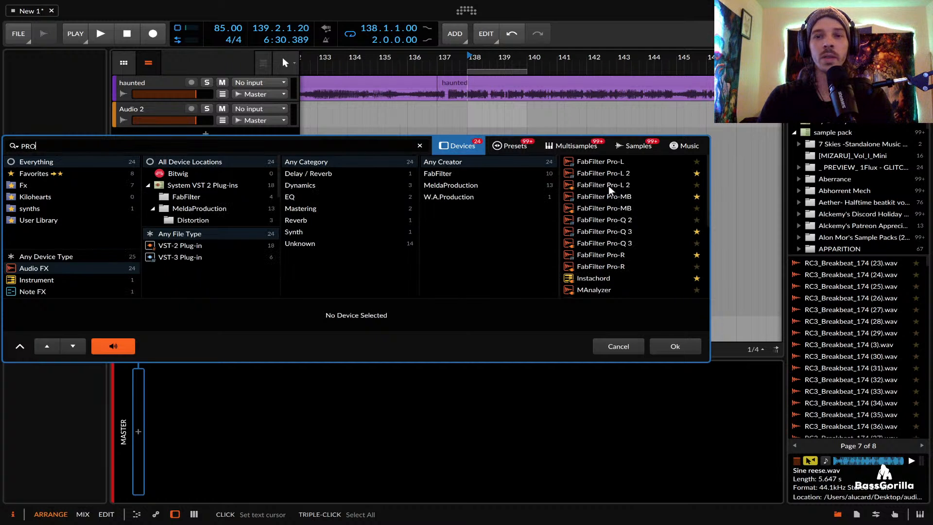
{"action": "left_click", "coordinate": [603, 173]}
{"action": "left_click", "coordinate": [675, 346]}
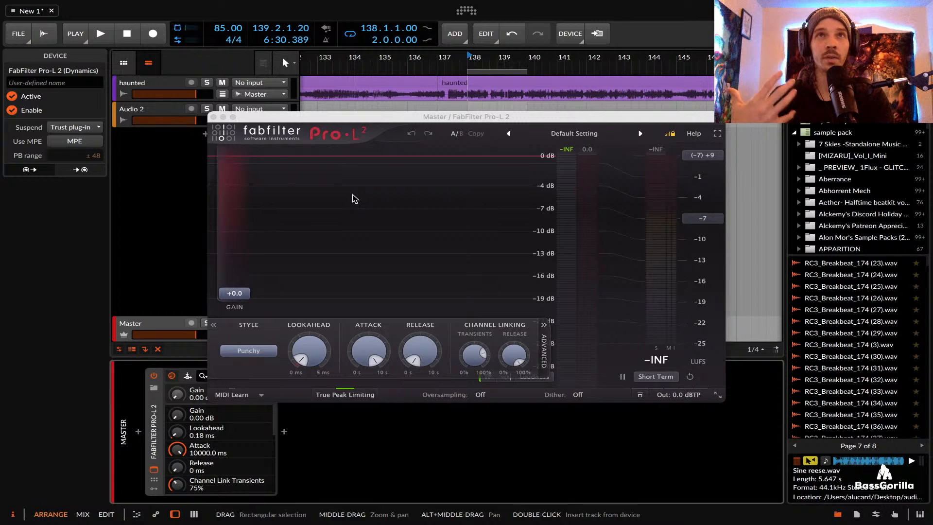
{"action": "left_click", "coordinate": [213, 117]}
Select the time range from bar 138 to bar 140 on the haunted track's clip
{"action": "left_click", "coordinate": [171, 110]}
{"action": "left_click", "coordinate": [167, 84]}
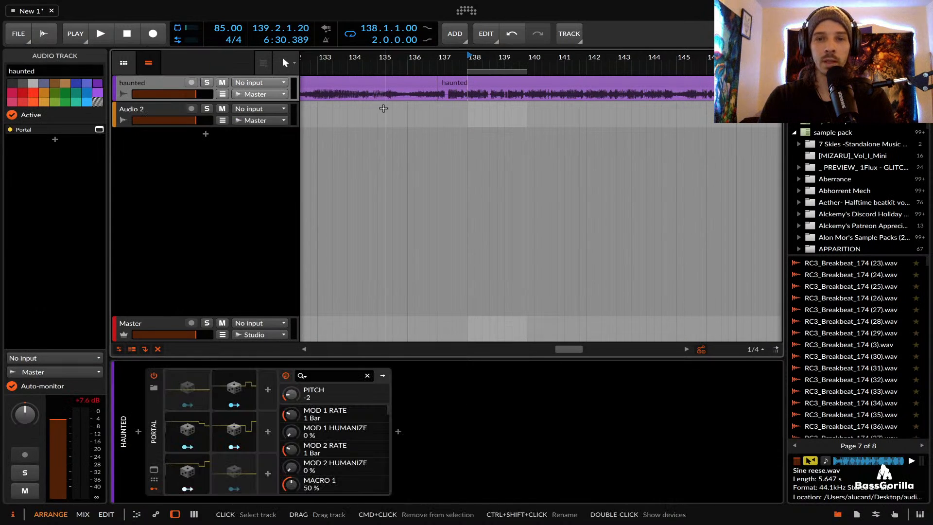
{"action": "left_click", "coordinate": [469, 96]}
{"action": "left_click_drag", "start_coordinate": [479, 96], "coordinate": [519, 96]}
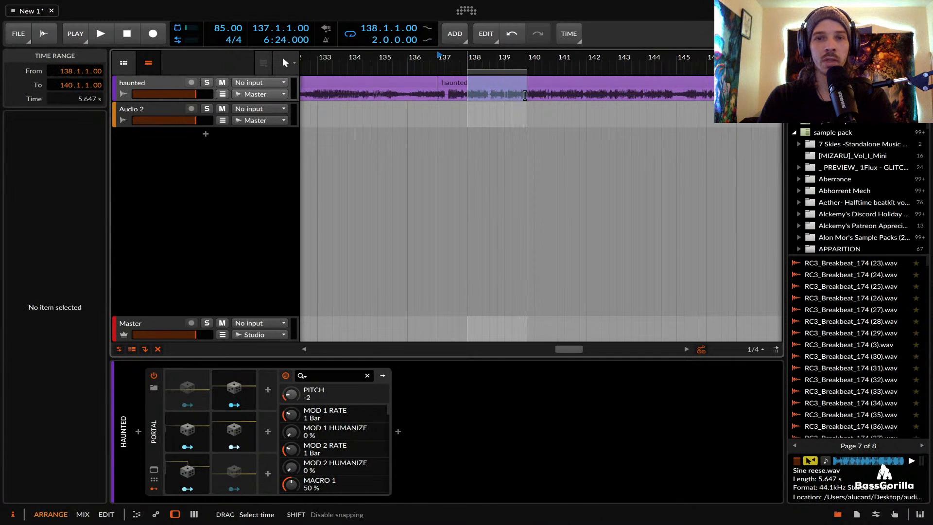
{"action": "scroll", "coordinate": [525, 95], "scroll_direction": "down", "scroll_amount": 5}
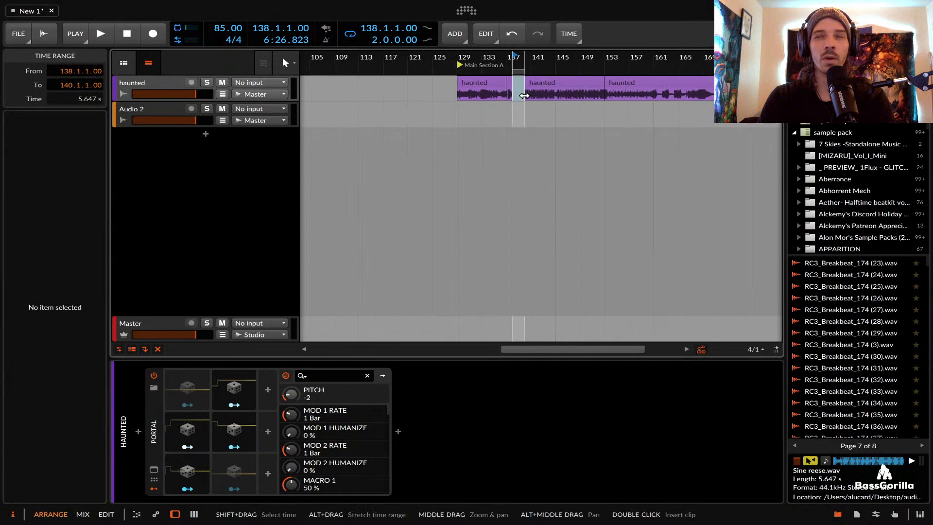
Paste the copied two-bar haunted segment at bar 225 on the haunted track
{"action": "scroll", "coordinate": [525, 96], "scroll_direction": "right", "scroll_amount": 15}
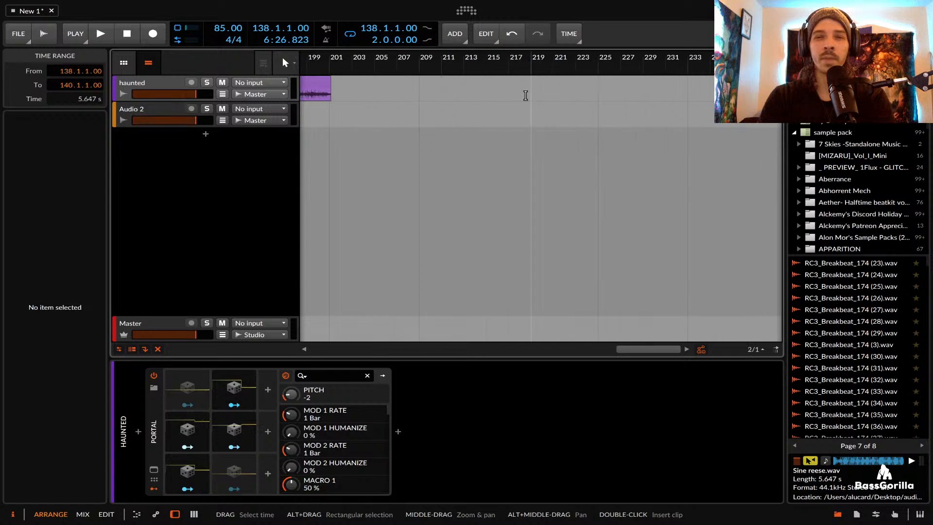
{"action": "scroll", "coordinate": [525, 95], "scroll_direction": "down", "scroll_amount": 2}
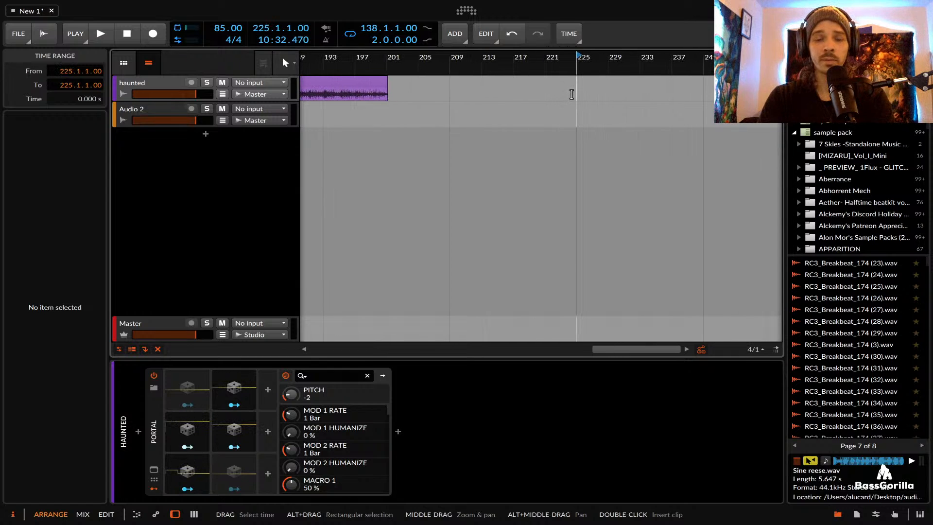
{"action": "key", "text": "ctrl+v"}
{"action": "scroll", "coordinate": [571, 94], "scroll_direction": "up", "scroll_amount": 6}
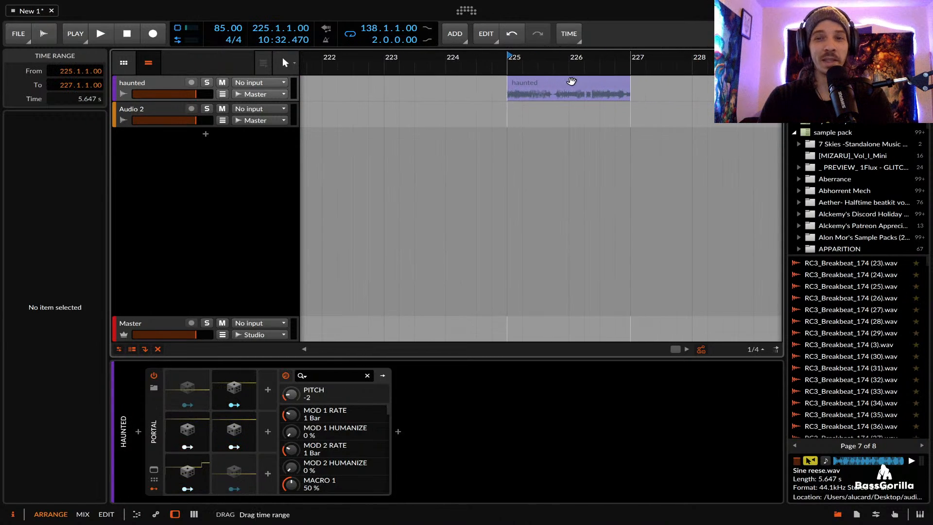
Select the pasted haunted clip and set the arranger loop range to match it
{"action": "left_click", "coordinate": [544, 86]}
{"action": "scroll", "coordinate": [543, 86], "scroll_direction": "up", "scroll_amount": 3}
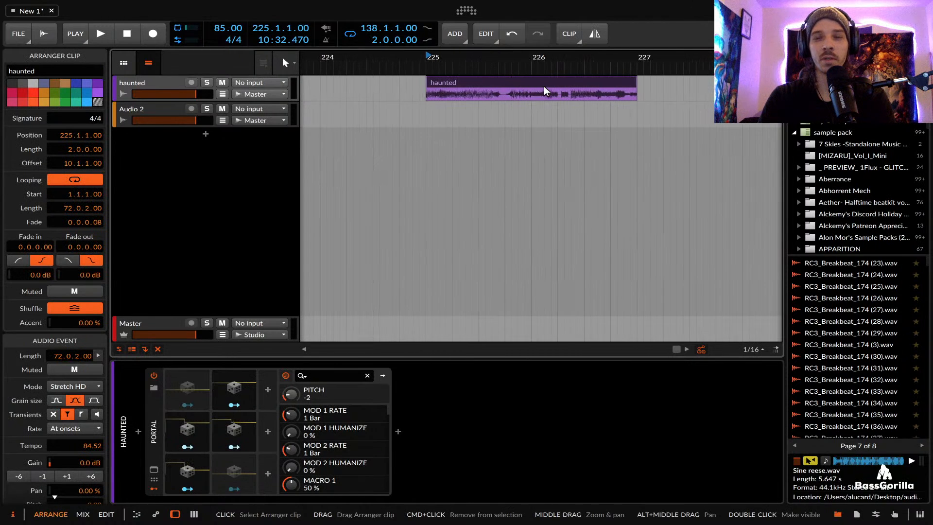
{"action": "key", "text": "ctrl+l"}
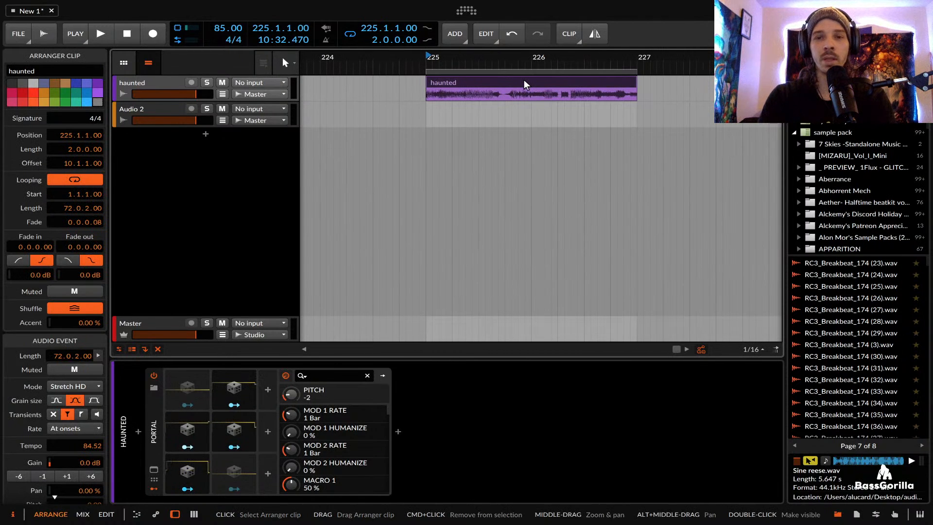
Review the available stretch modes for the pasted haunted clip
{"action": "scroll", "coordinate": [465, 89], "scroll_direction": "up", "scroll_amount": 3}
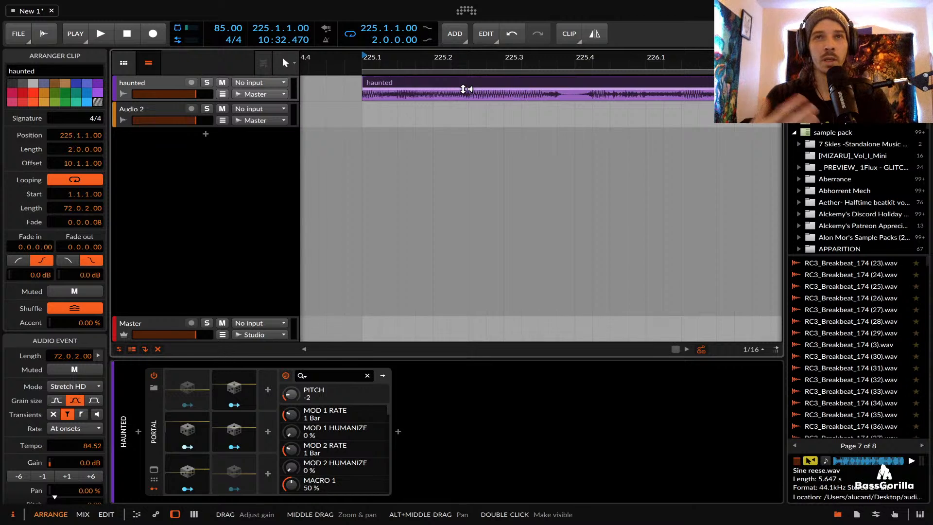
{"action": "scroll", "coordinate": [465, 89], "scroll_direction": "down", "scroll_amount": 2}
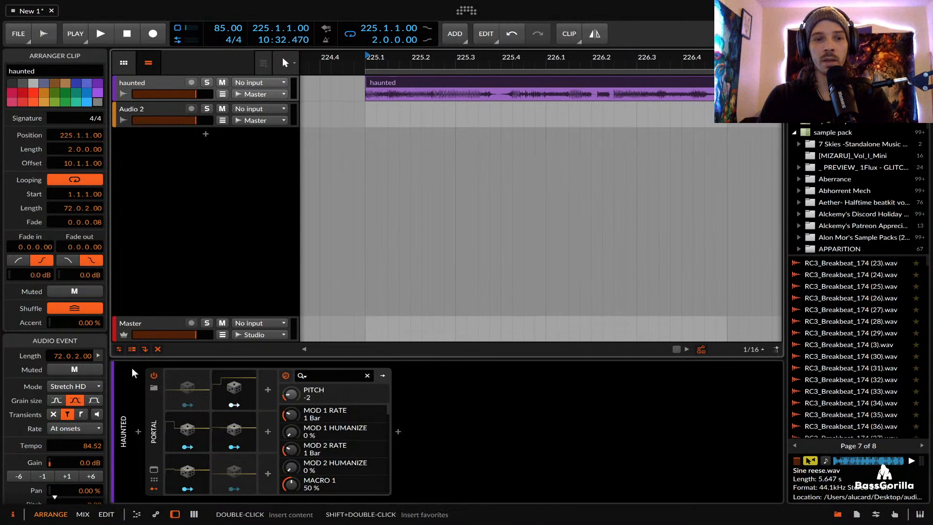
{"action": "left_click", "coordinate": [73, 386]}
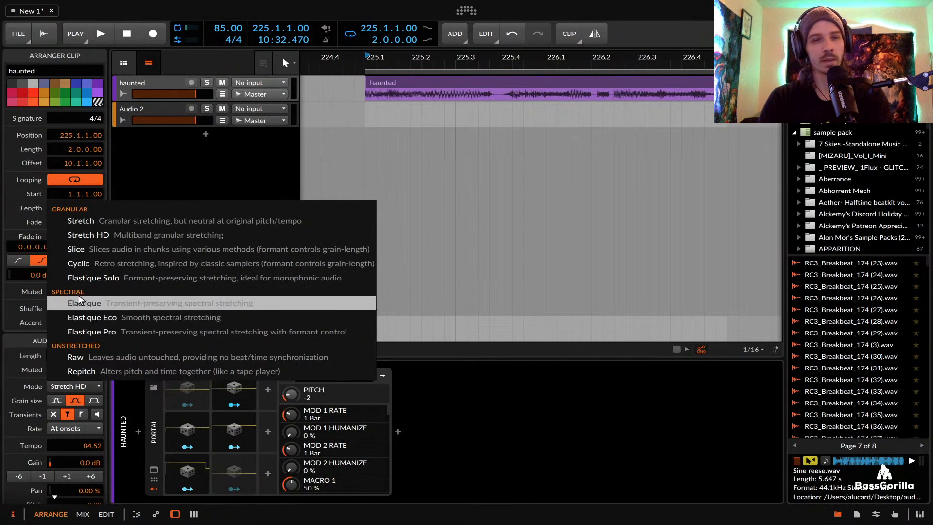
{"action": "left_click", "coordinate": [15, 204]}
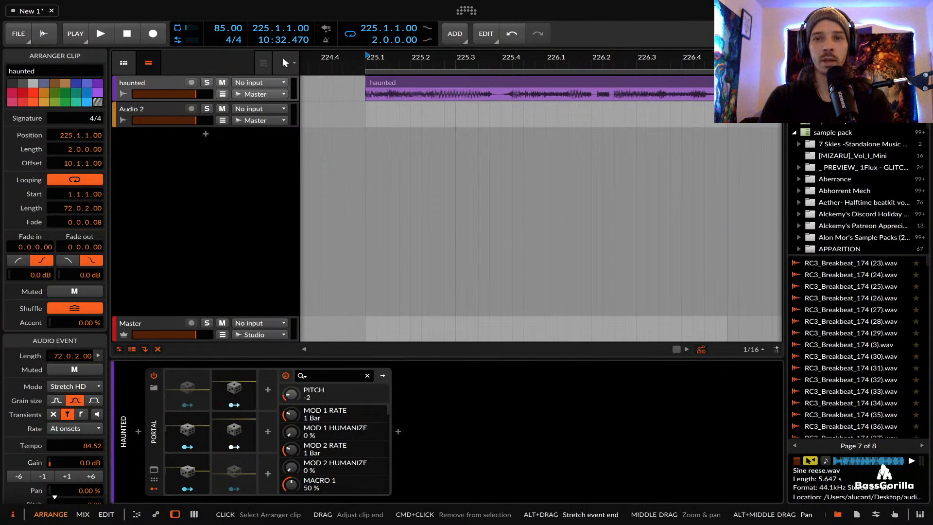
Time-stretch the pasted haunted clip to a length of 5.3.3.00 and turn off arranger looping
{"action": "left_click_drag", "start_coordinate": [727, 93], "coordinate": [618, 93]}
{"action": "scroll", "coordinate": [428, 96], "scroll_direction": "down", "scroll_amount": 10}
{"action": "left_click", "coordinate": [351, 35]}
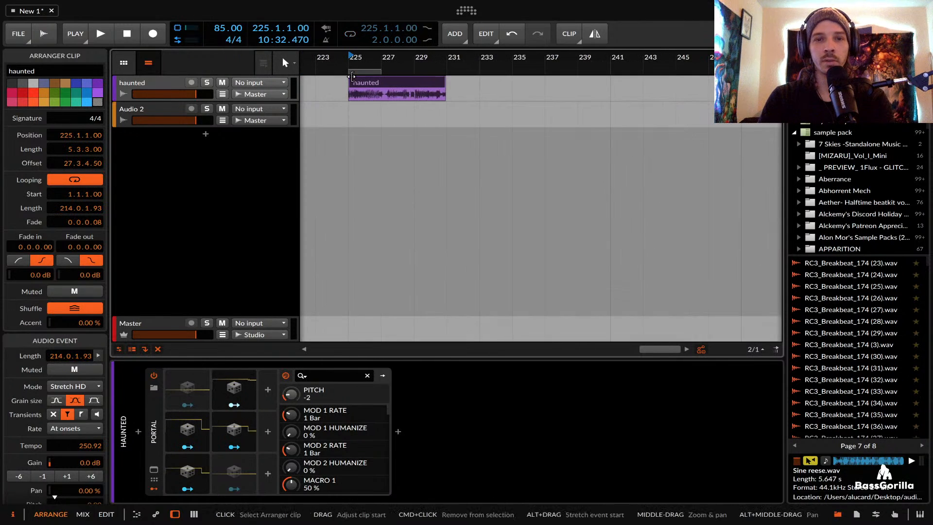
Extend the arranger loop range to 6 bars starting at bar 225
{"action": "scroll", "coordinate": [352, 76], "scroll_direction": "up", "scroll_amount": 10}
{"action": "left_click_drag", "start_coordinate": [461, 71], "coordinate": [707, 70]}
{"action": "left_click", "coordinate": [393, 81]}
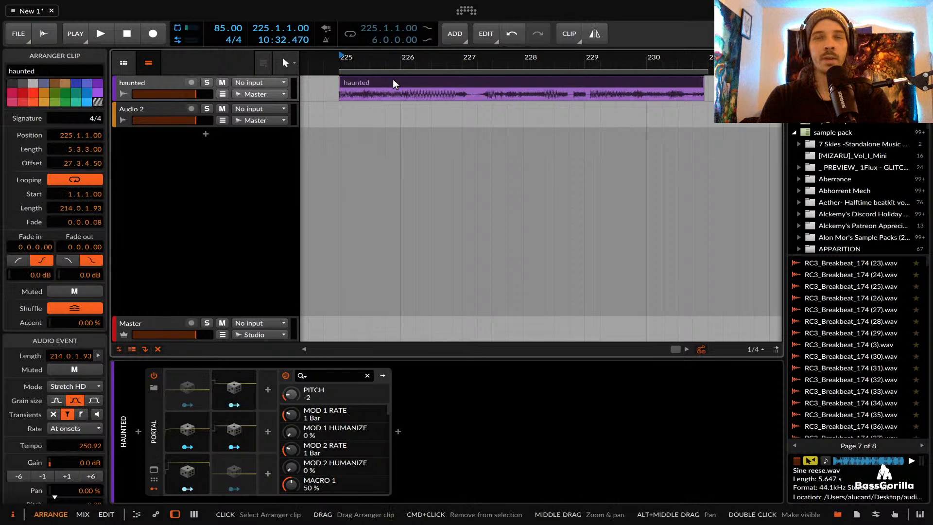
{"action": "scroll", "coordinate": [392, 83], "scroll_direction": "up", "scroll_amount": 3}
Undo the loop range extension and the time-stretch of the haunted clip
{"action": "key", "text": "super+z"}
{"action": "key", "text": "super+z"}
{"action": "key", "text": "super+z"}
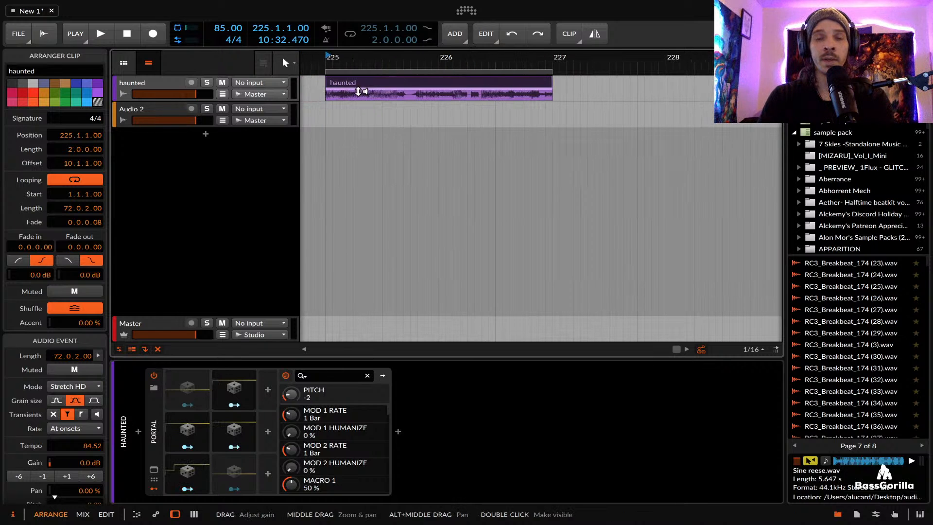
Try scaling the haunted clip at bar 225 to 50% and undo it
{"action": "right_click", "coordinate": [456, 88]}
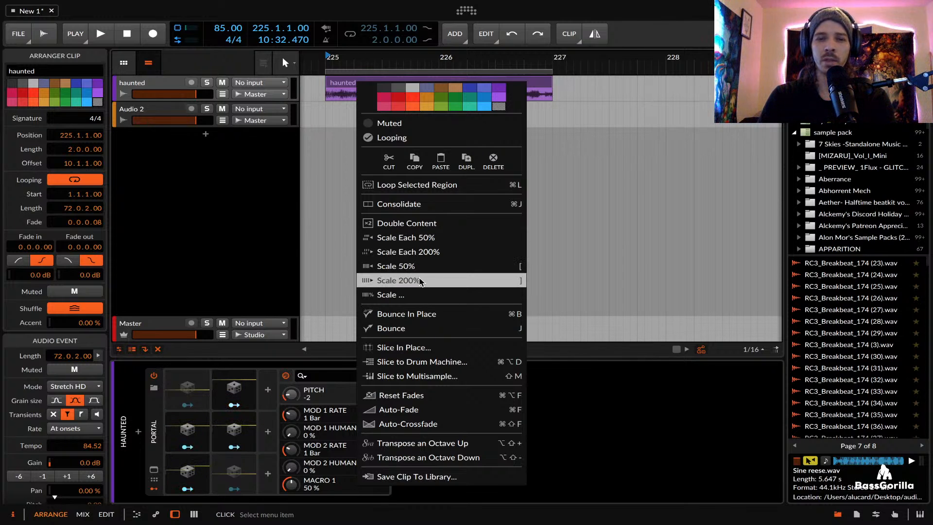
{"action": "left_click", "coordinate": [558, 67]}
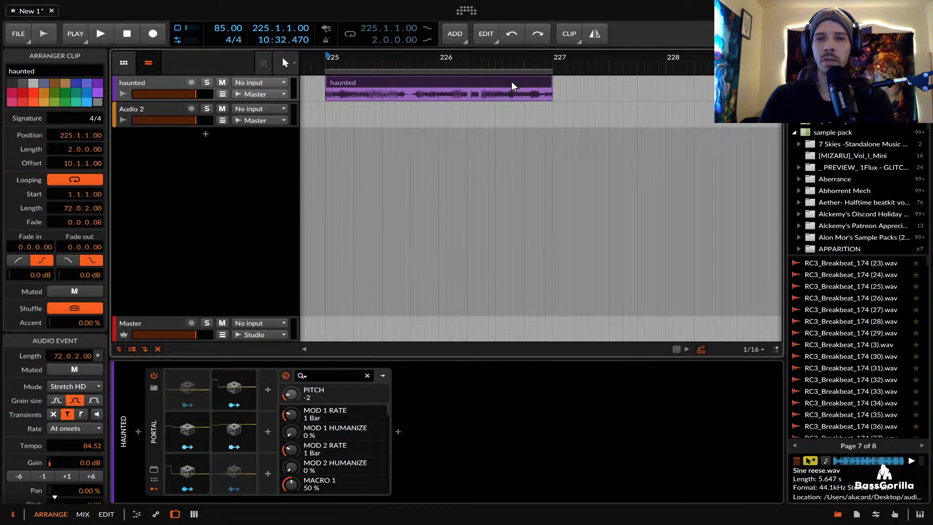
{"action": "key", "text": "super+shift+z"}
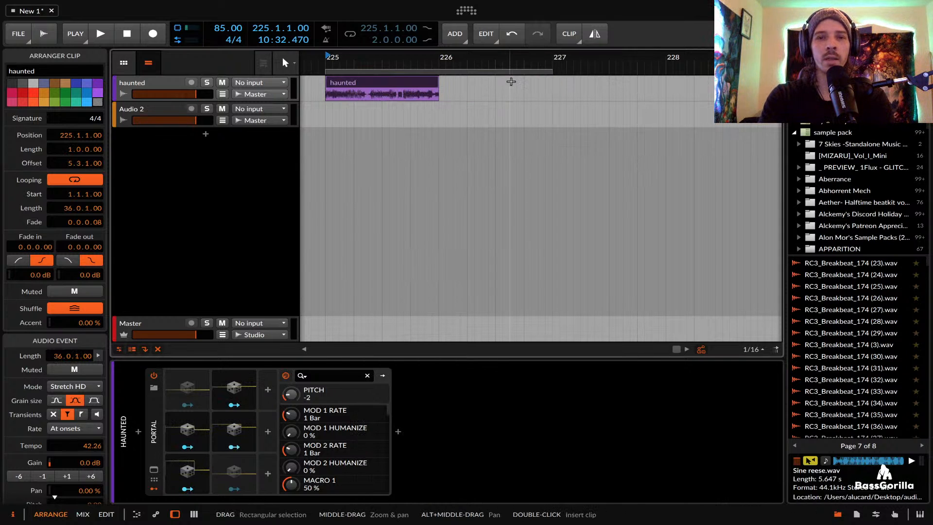
{"action": "key", "text": "super+z"}
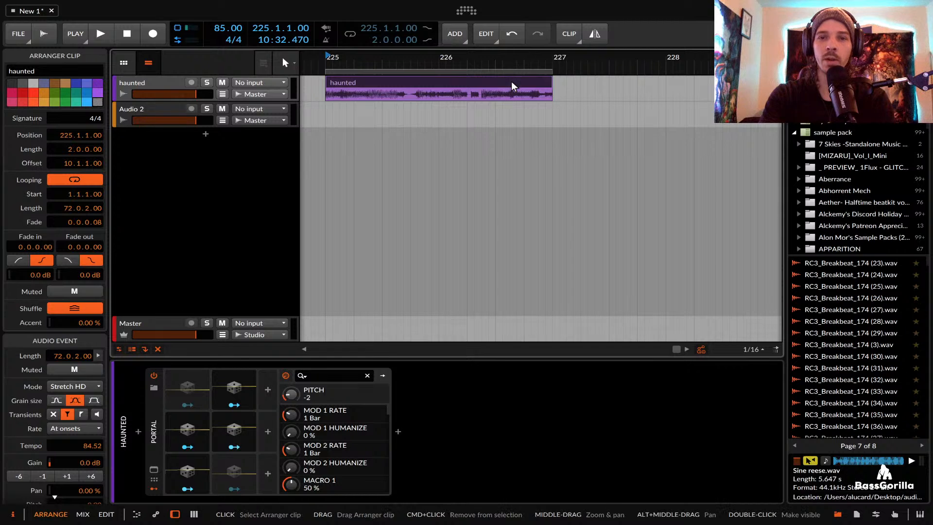
Try scaling the haunted clip at bar 225 to 200% and return it to two bars
{"action": "key", "text": "bracketright"}
{"action": "key", "text": "bracketleft"}
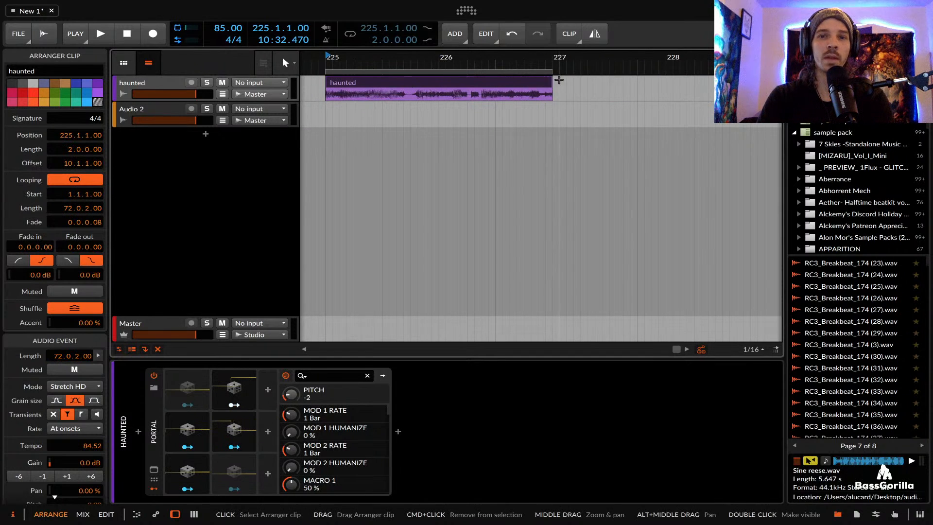
{"action": "mouse_move", "coordinate": [548, 82]}
{"action": "left_mouse_down"}
{"action": "mouse_move", "coordinate": [595, 81]}
{"action": "mouse_move", "coordinate": [552, 80]}
{"action": "left_mouse_up"}
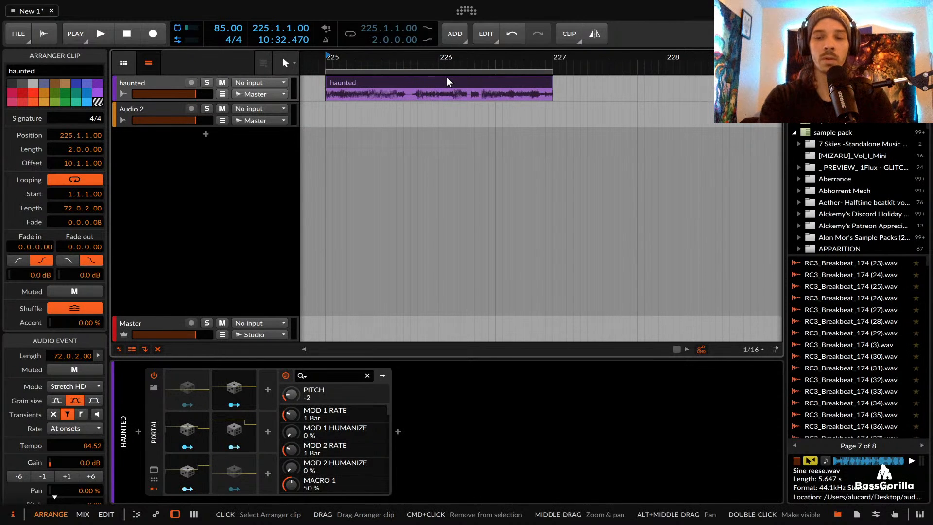
{"action": "scroll", "coordinate": [447, 77], "scroll_direction": "down", "scroll_amount": 3}
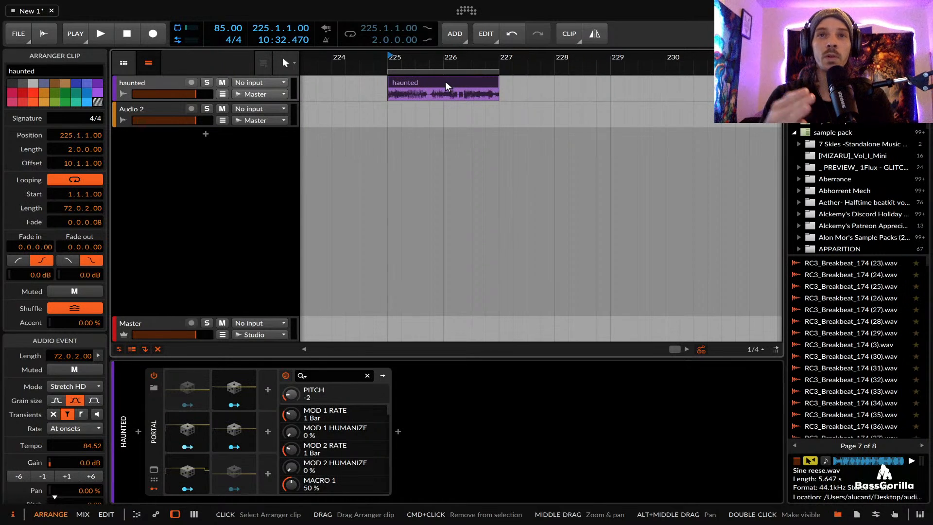
{"action": "key", "text": "super+shift+d"}
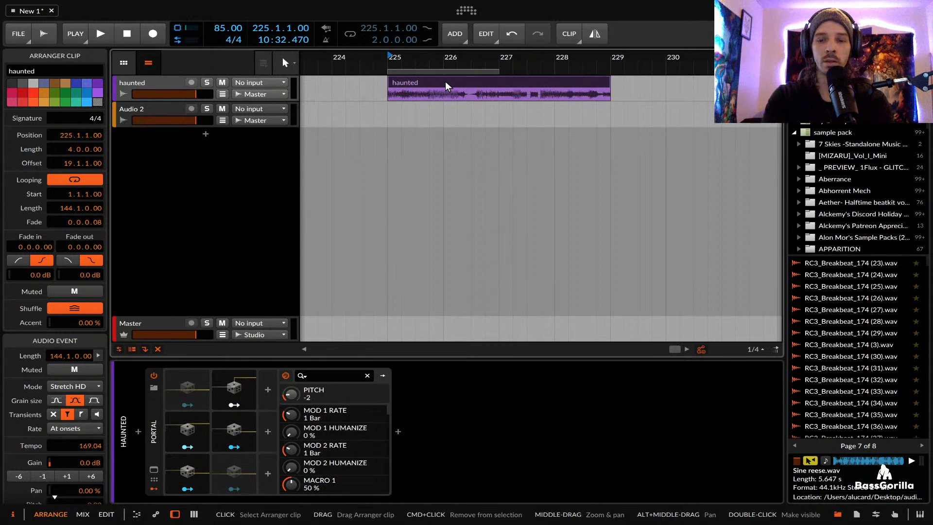
{"action": "key", "text": "super+z"}
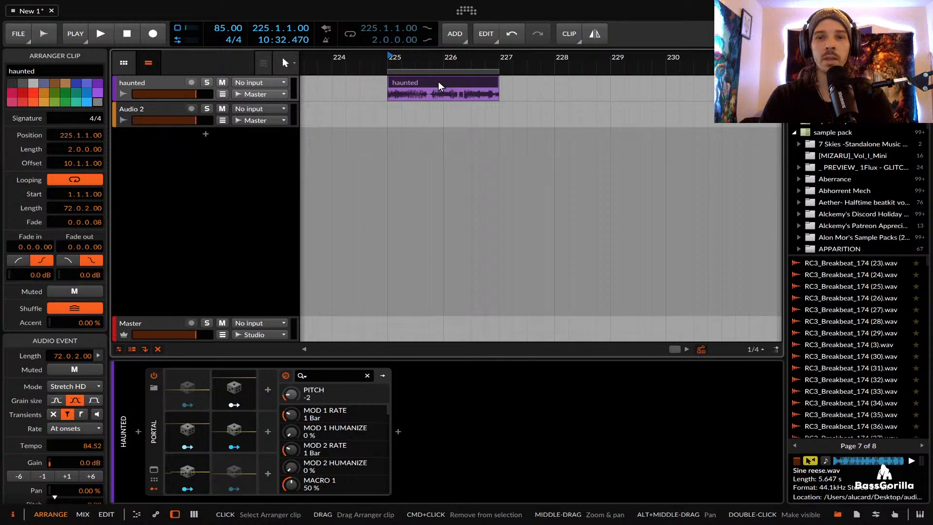
Open the haunted clip at bar 225 in the detail editor and select its audio event
{"action": "scroll", "coordinate": [436, 81], "scroll_direction": "up", "scroll_amount": 3}
{"action": "double_click", "coordinate": [435, 82]}
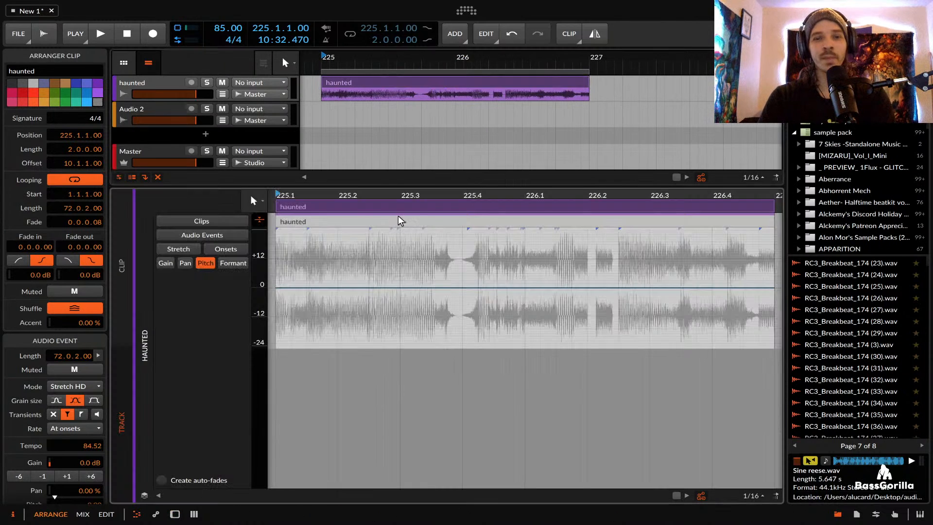
{"action": "scroll", "coordinate": [297, 248], "scroll_direction": "down", "scroll_amount": 2}
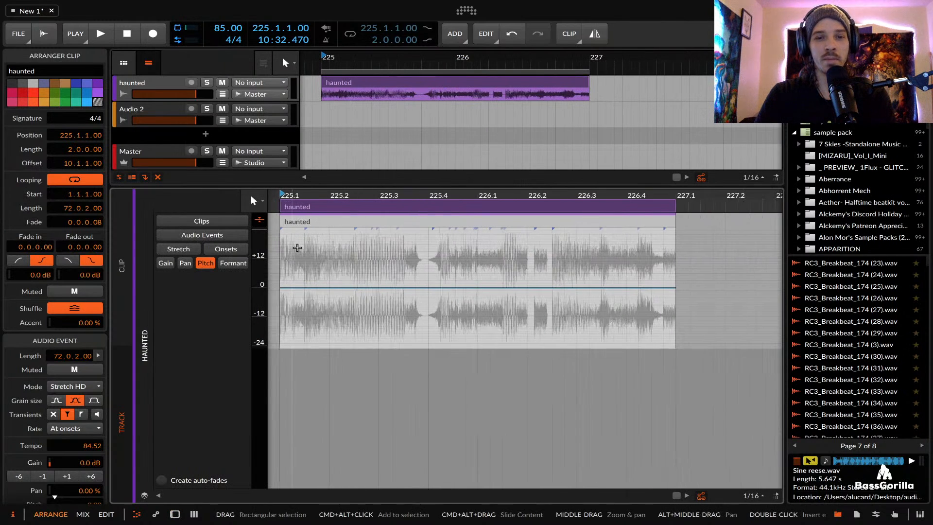
{"action": "scroll", "coordinate": [297, 248], "scroll_direction": "up", "scroll_amount": 3}
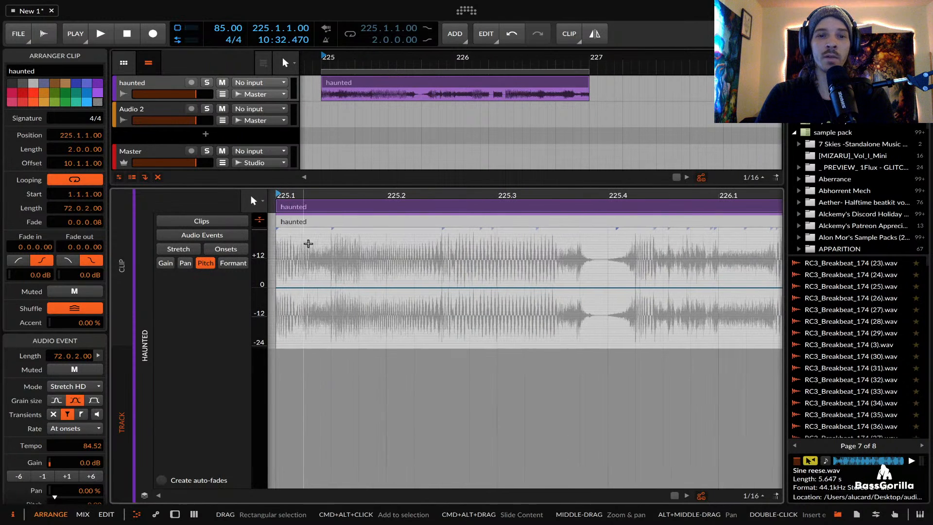
{"action": "left_click", "coordinate": [352, 226]}
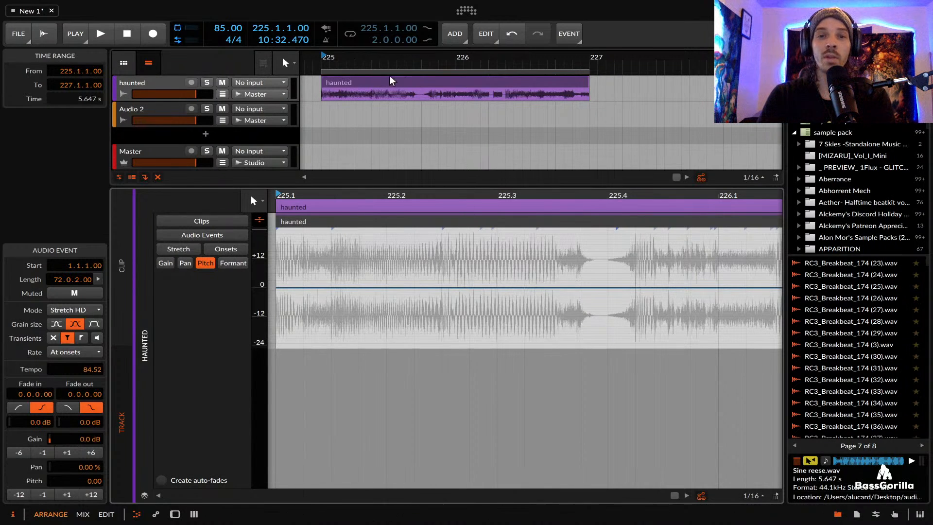
Split the audio event at 225.1.3 and 225.2.1 and select the slice between the cuts
{"action": "left_click", "coordinate": [332, 275]}
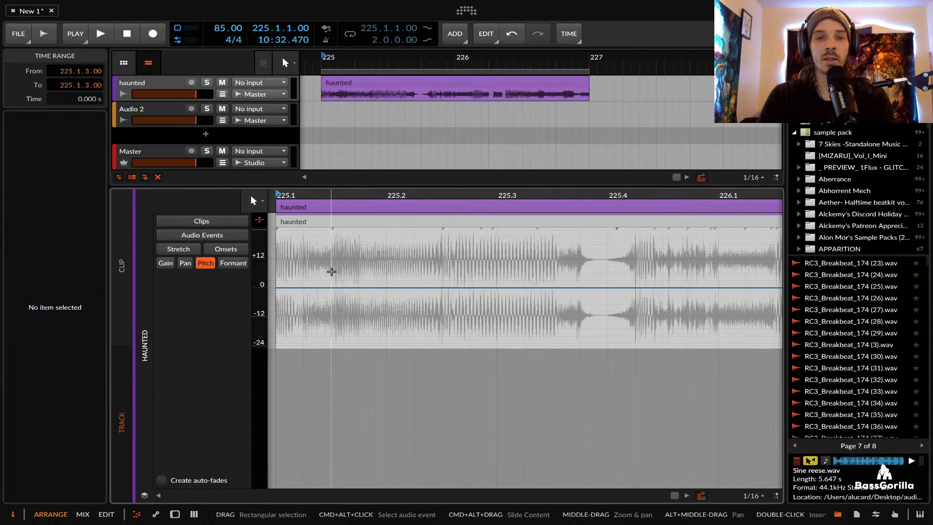
{"action": "scroll", "coordinate": [327, 244], "scroll_direction": "up", "scroll_amount": 3}
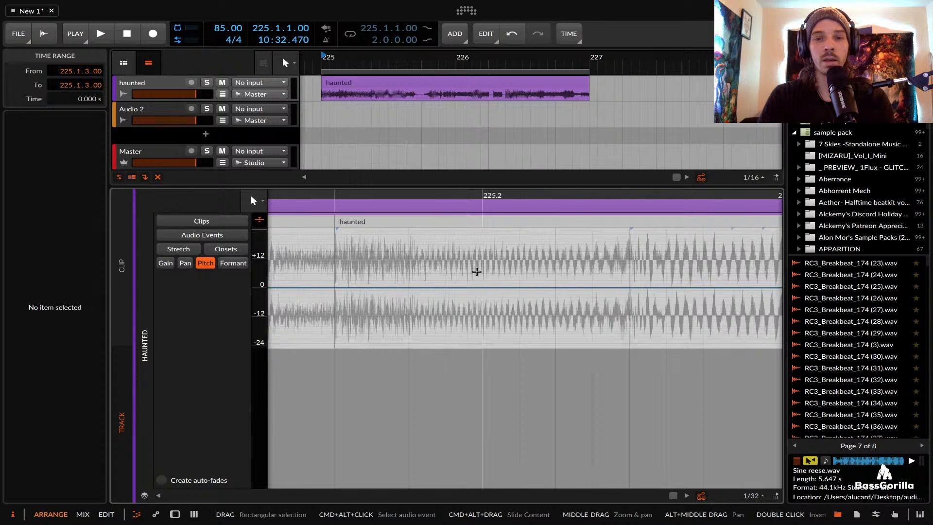
{"action": "left_click", "coordinate": [478, 272]}
{"action": "left_click", "coordinate": [420, 228]}
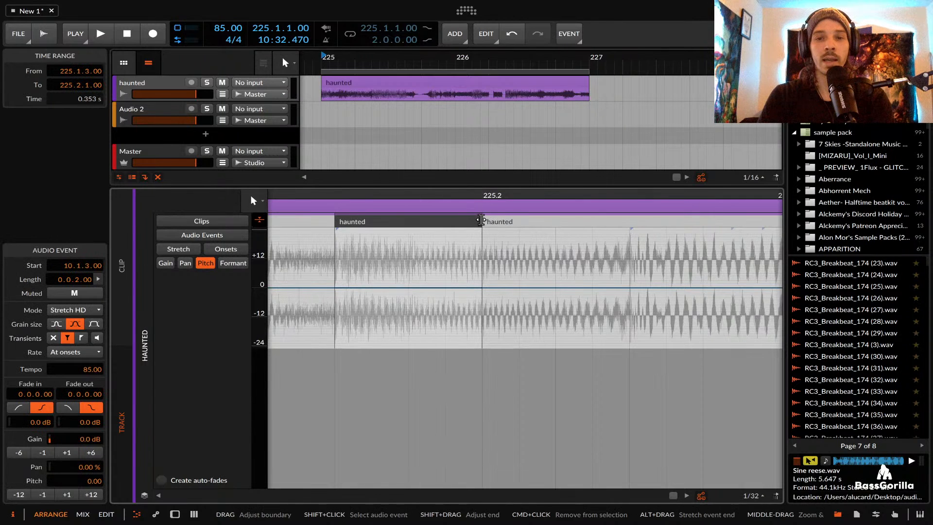
Shorten the selected slice to end at 225.1.4 and select the whole haunted clip in the arranger
{"action": "left_click_drag", "start_coordinate": [480, 220], "coordinate": [408, 223]}
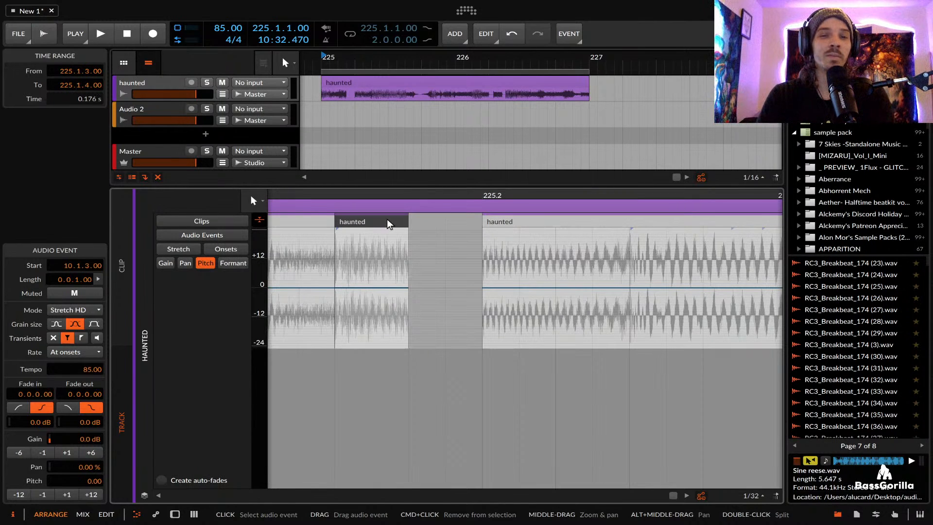
{"action": "scroll", "coordinate": [388, 224], "scroll_direction": "down", "scroll_amount": 1}
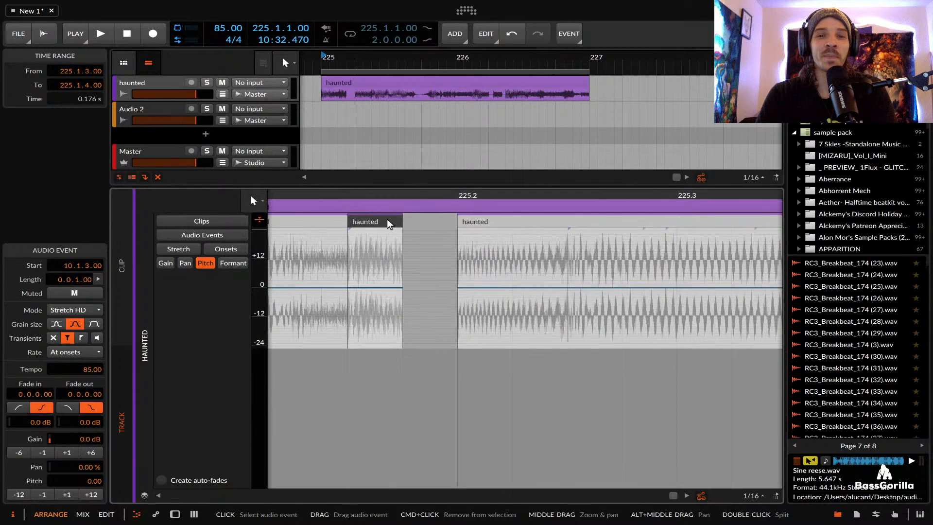
{"action": "scroll", "coordinate": [388, 221], "scroll_direction": "left", "scroll_amount": 2}
{"action": "scroll", "coordinate": [387, 219], "scroll_direction": "left", "scroll_amount": 1}
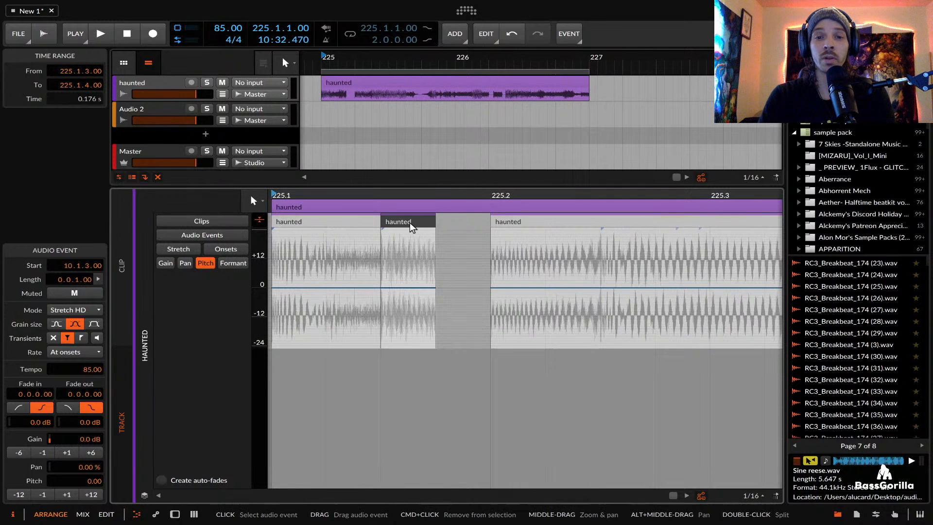
{"action": "scroll", "coordinate": [411, 227], "scroll_direction": "up", "scroll_amount": 3}
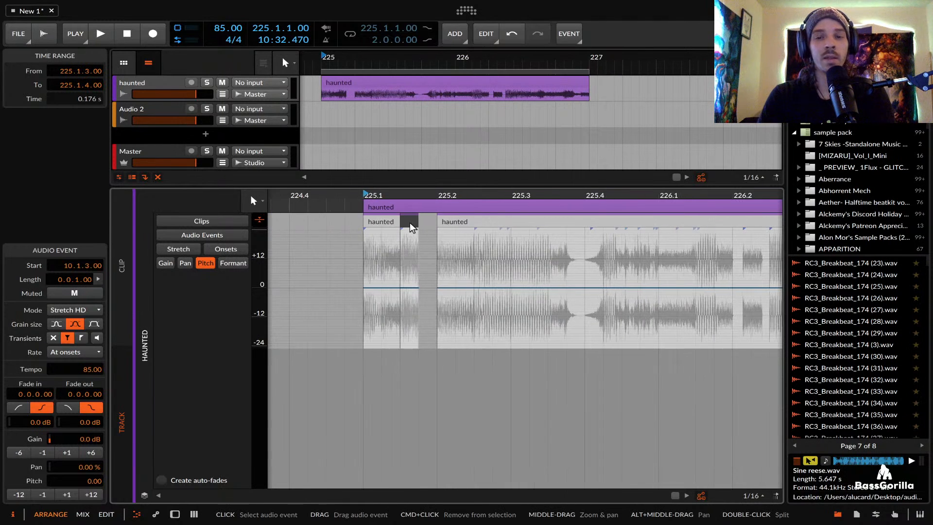
{"action": "scroll", "coordinate": [409, 222], "scroll_direction": "down", "scroll_amount": 1}
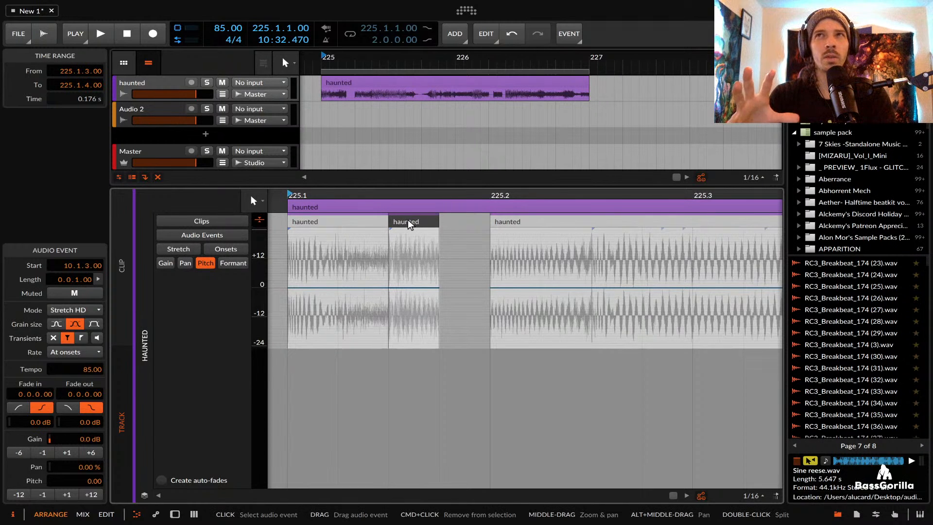
{"action": "left_click", "coordinate": [395, 82]}
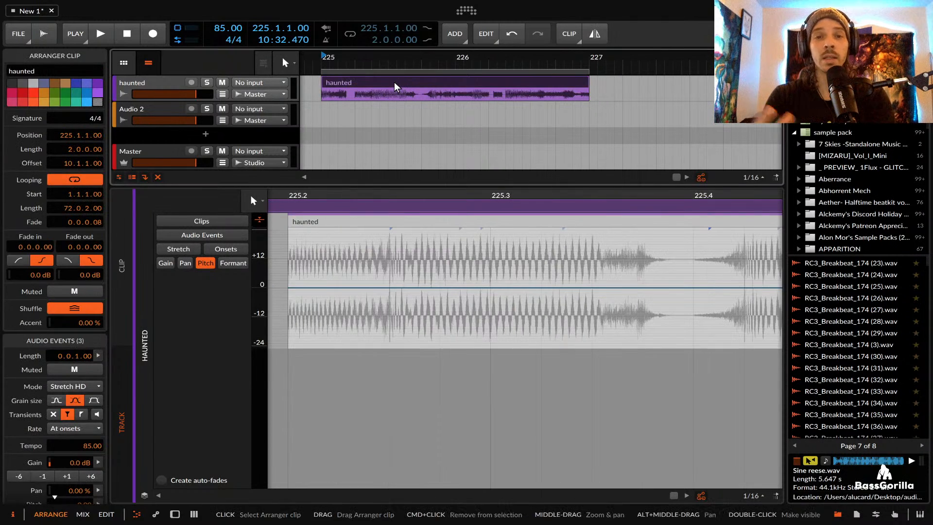
{"action": "scroll", "coordinate": [418, 257], "scroll_direction": "left", "scroll_amount": 5}
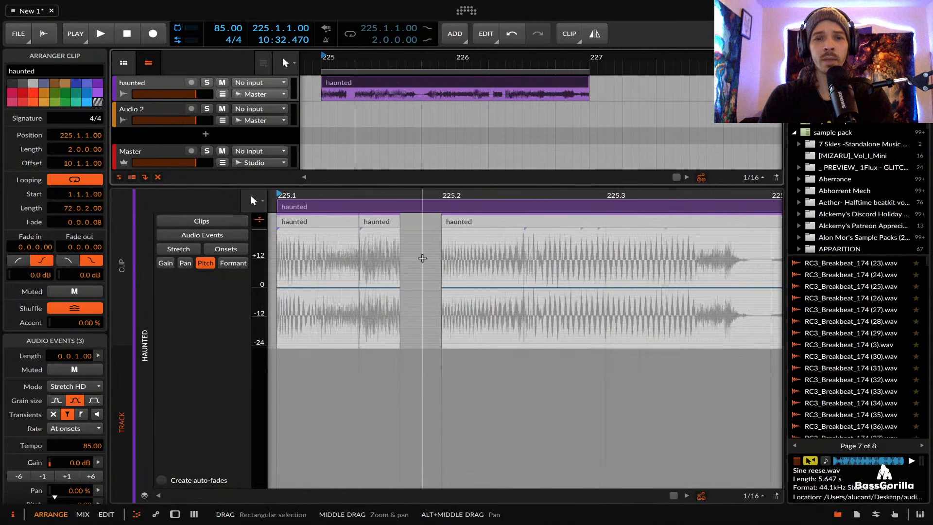
Select the short slice at 225.1.3 and duplicate it three times in a row, filling up to 225.2.3
{"action": "left_click", "coordinate": [376, 223]}
{"action": "scroll", "coordinate": [377, 224], "scroll_direction": "up", "scroll_amount": 5}
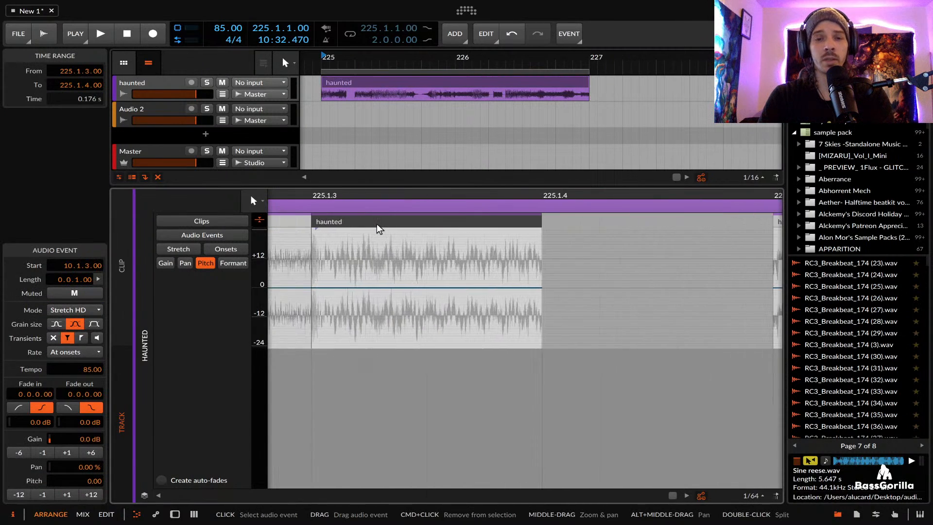
{"action": "scroll", "coordinate": [377, 223], "scroll_direction": "left", "scroll_amount": 2}
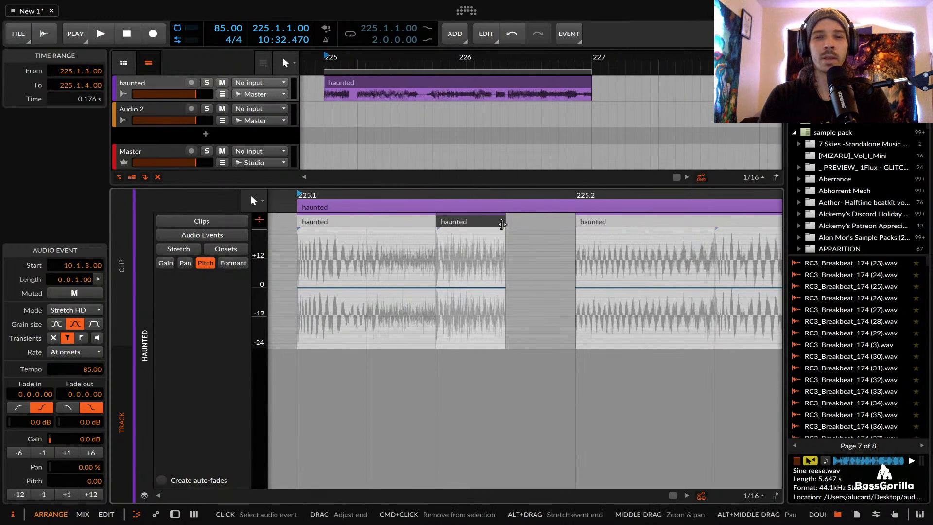
{"action": "mouse_move", "coordinate": [504, 223]}
{"action": "left_mouse_down"}
{"action": "mouse_move", "coordinate": [451, 222]}
{"action": "mouse_move", "coordinate": [506, 224]}
{"action": "left_mouse_up"}
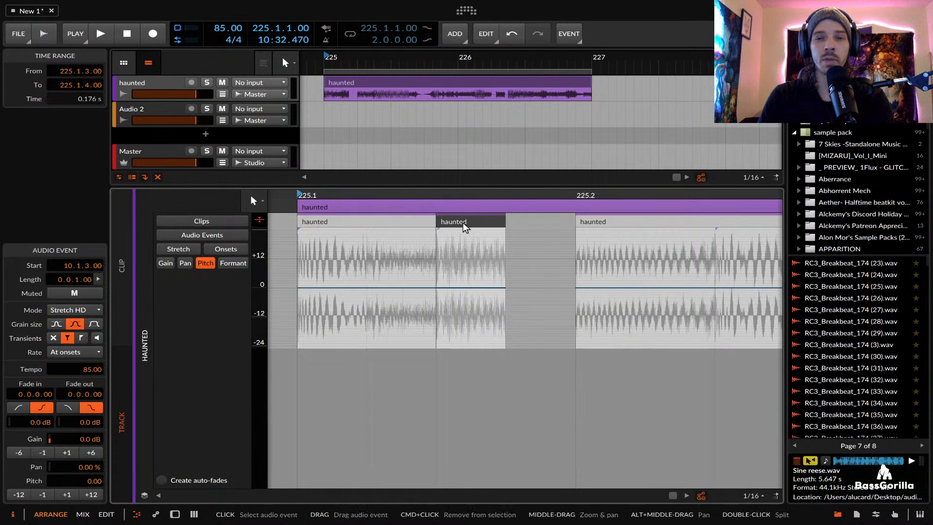
{"action": "key", "text": "super+d"}
{"action": "key", "text": "super+d"}
{"action": "key", "text": "super+d"}
{"action": "scroll", "coordinate": [486, 272], "scroll_direction": "right", "scroll_amount": 2}
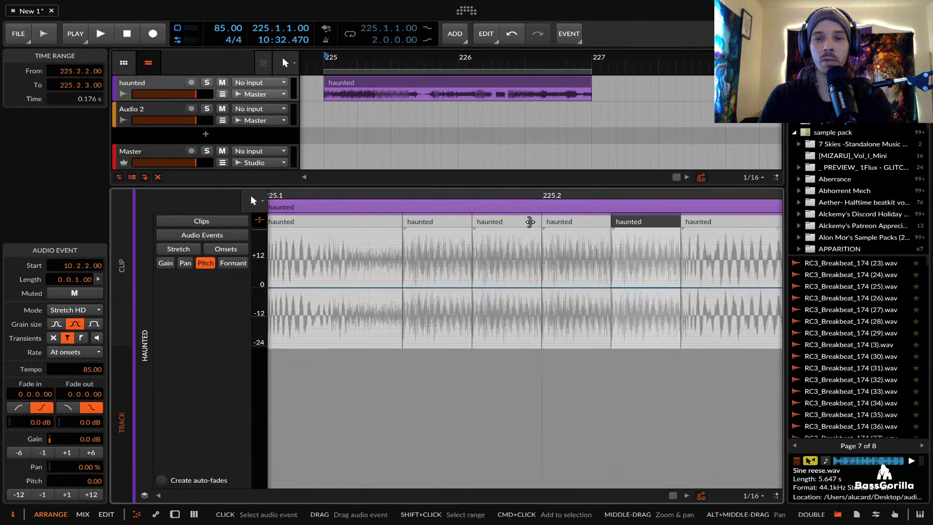
Copy the repeated slices starting at 225.1.3 onto the start of the clip, replacing the audio at 225.1.1 and 225.1.2
{"action": "left_click", "coordinate": [420, 221]}
{"action": "scroll", "coordinate": [437, 219], "scroll_direction": "left", "scroll_amount": 3}
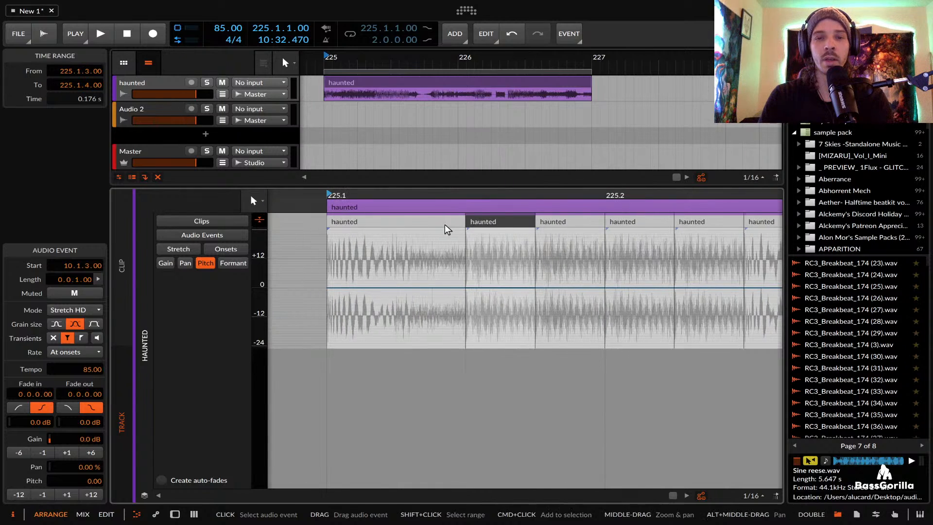
{"action": "left_click", "coordinate": [583, 220], "text": "shift"}
{"action": "left_click_drag", "start_coordinate": [582, 219], "coordinate": [360, 216]}
{"action": "scroll", "coordinate": [438, 272], "scroll_direction": "right", "scroll_amount": 2}
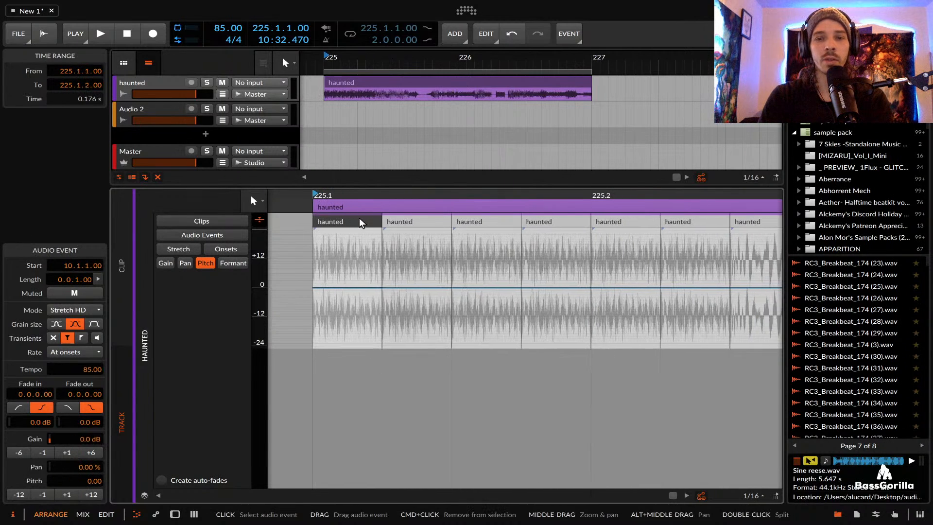
Solo the haunted track and play the repeated slices from the first slice at 225.1.1
{"action": "left_click", "coordinate": [576, 228]}
{"action": "scroll", "coordinate": [486, 226], "scroll_direction": "left", "scroll_amount": 3}
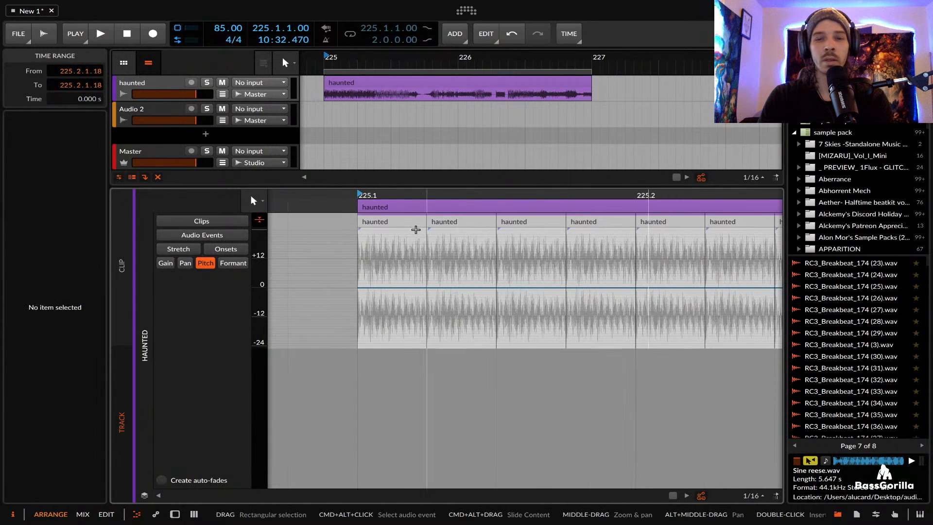
{"action": "left_click", "coordinate": [405, 225]}
{"action": "key", "text": "space"}
{"action": "key", "text": "space"}
{"action": "left_click", "coordinate": [206, 82]}
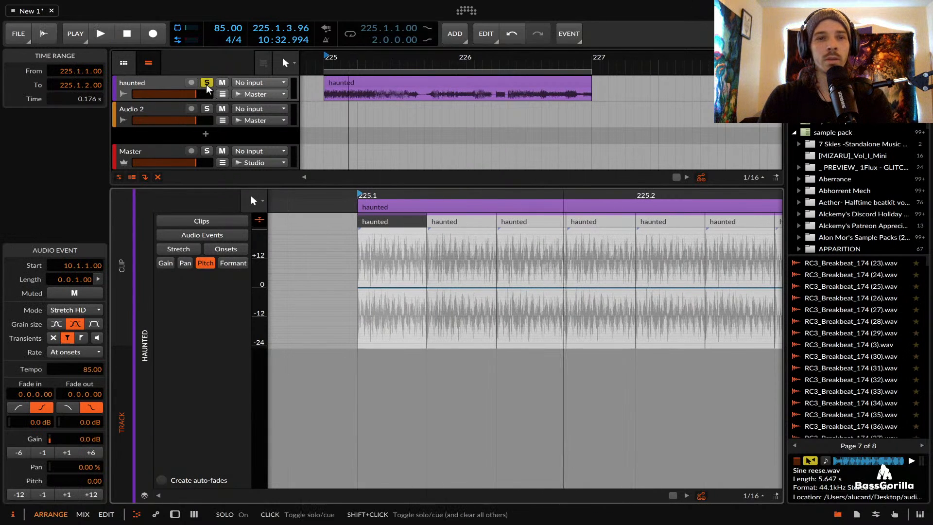
{"action": "key", "text": "space"}
{"action": "key", "text": "space"}
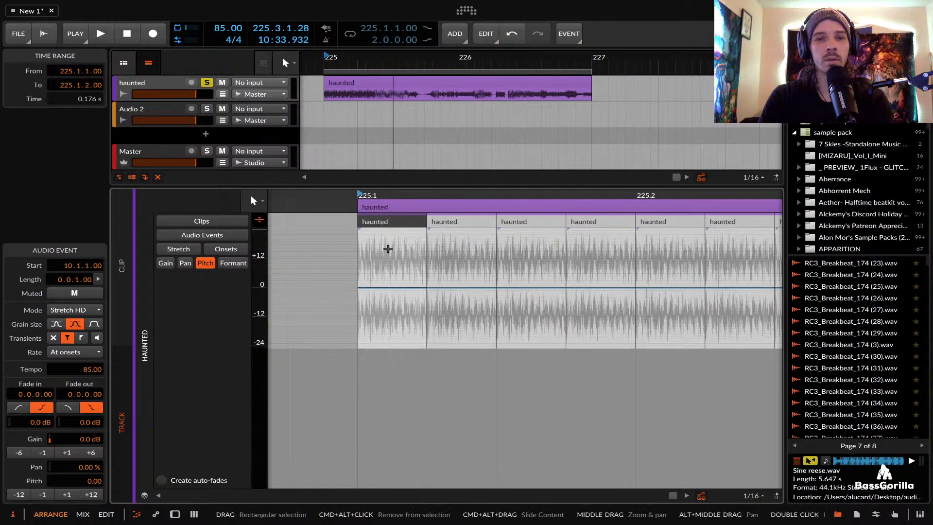
Unsolo the haunted track and delete the Portal device from its device chain
{"action": "left_click", "coordinate": [158, 86]}
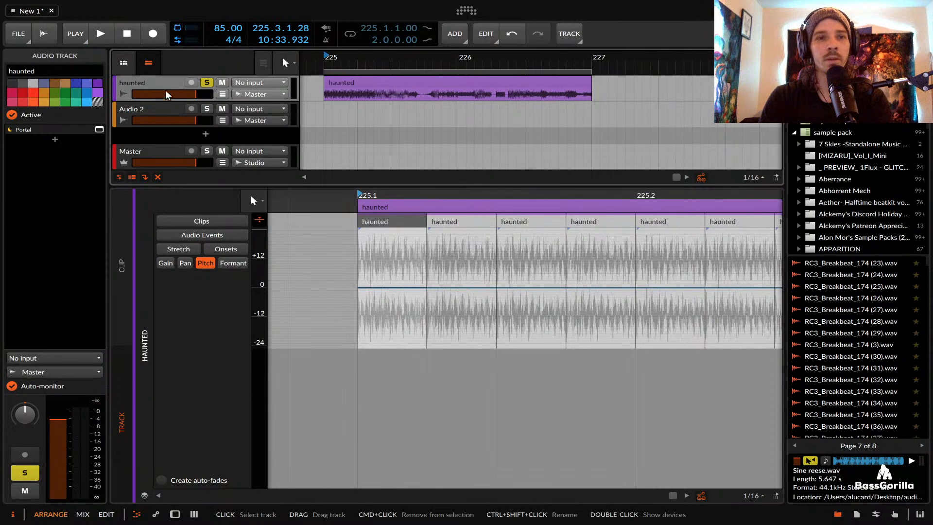
{"action": "left_click", "coordinate": [167, 107]}
{"action": "left_click", "coordinate": [151, 320]}
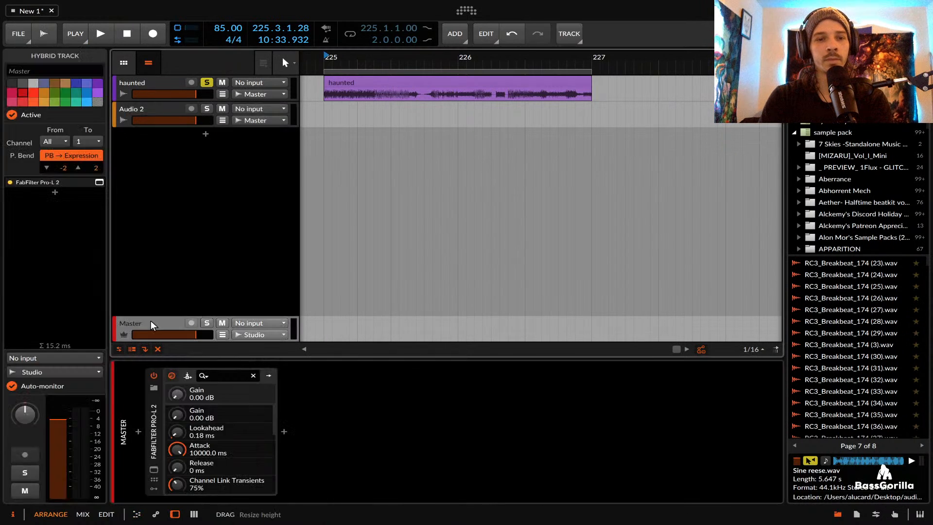
{"action": "left_click", "coordinate": [158, 83]}
{"action": "left_click", "coordinate": [206, 83]}
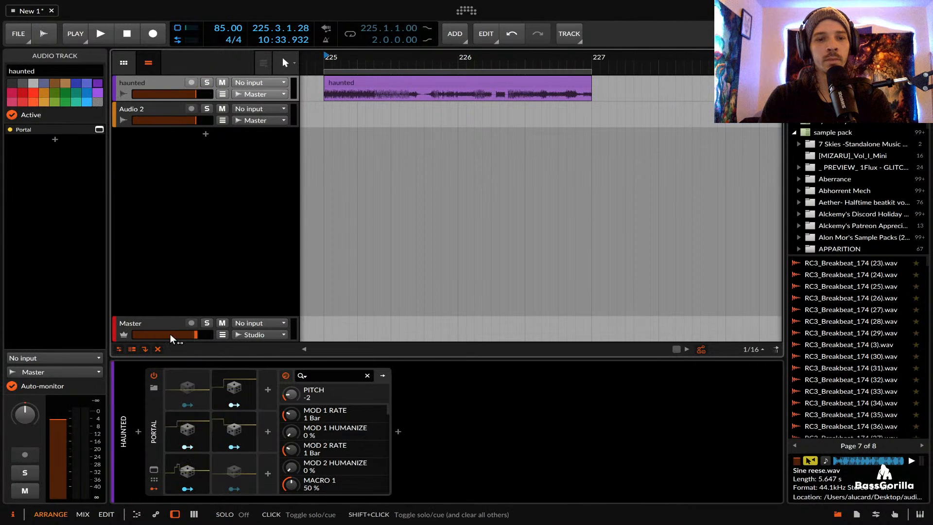
{"action": "left_click", "coordinate": [152, 387]}
{"action": "left_click", "coordinate": [150, 418]}
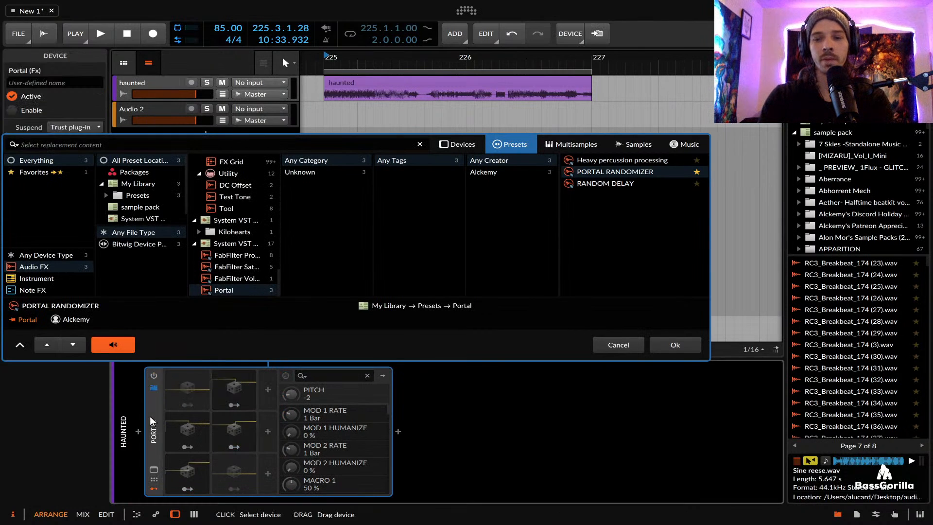
{"action": "key", "text": "Delete"}
Select the haunted clip in the arranger and play it from bar 225
{"action": "left_click", "coordinate": [376, 83]}
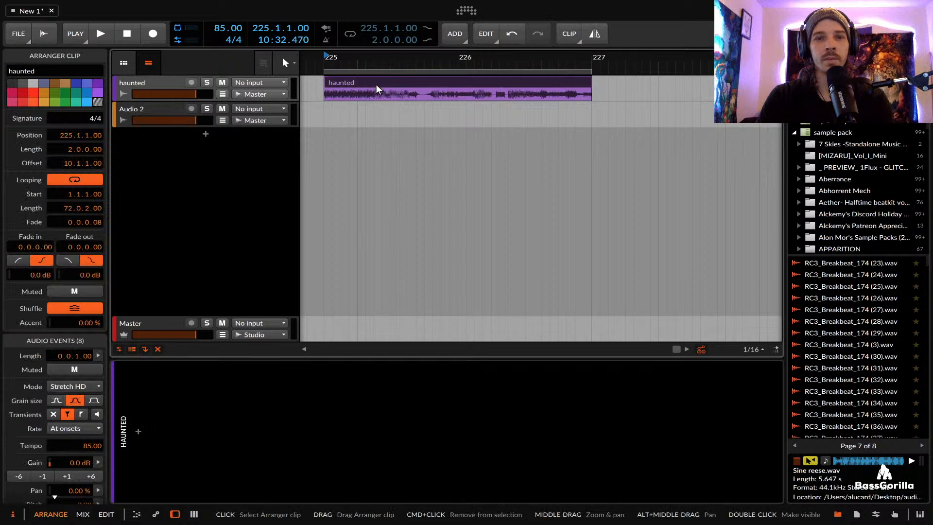
{"action": "key", "text": "space"}
{"action": "key", "text": "space"}
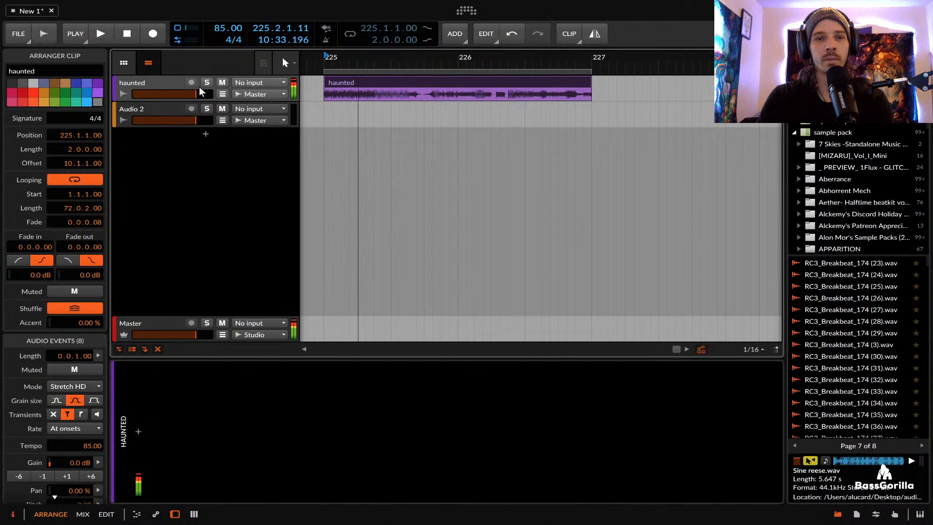
Reopen the haunted clip in the detail editor, shorten the slice at 225.1.3 to a 1/32 note and duplicate it three times
{"action": "double_click", "coordinate": [358, 83]}
{"action": "scroll", "coordinate": [347, 234], "scroll_direction": "left", "scroll_amount": 3}
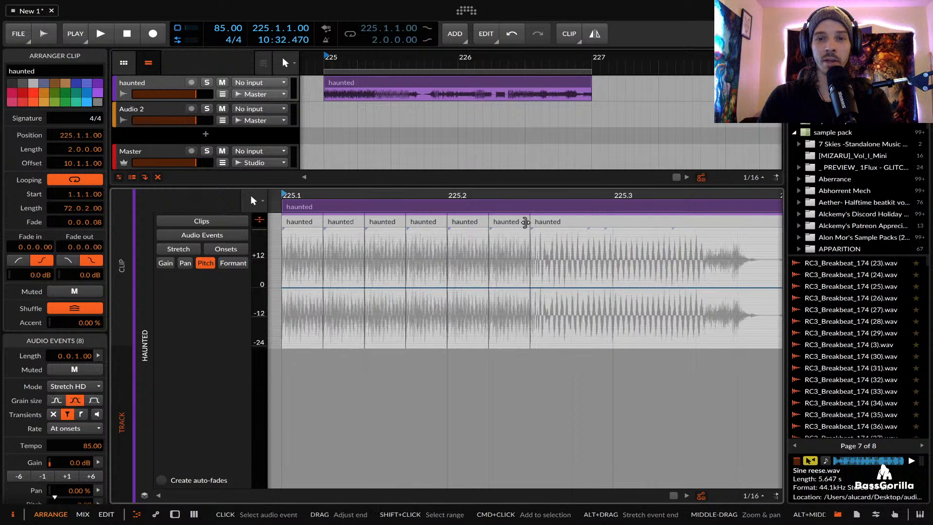
{"action": "key", "text": "shift"}
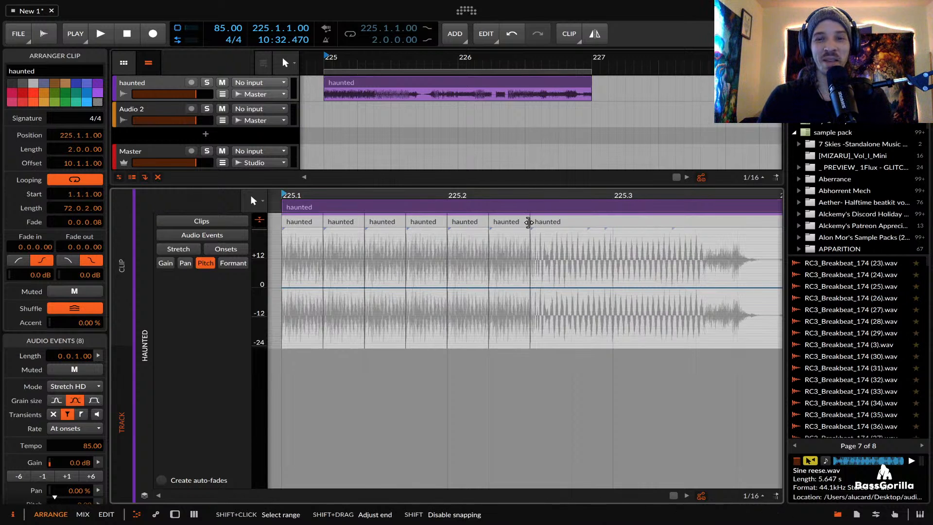
{"action": "left_click", "coordinate": [309, 220]}
{"action": "scroll", "coordinate": [309, 220], "scroll_direction": "up", "scroll_amount": 3}
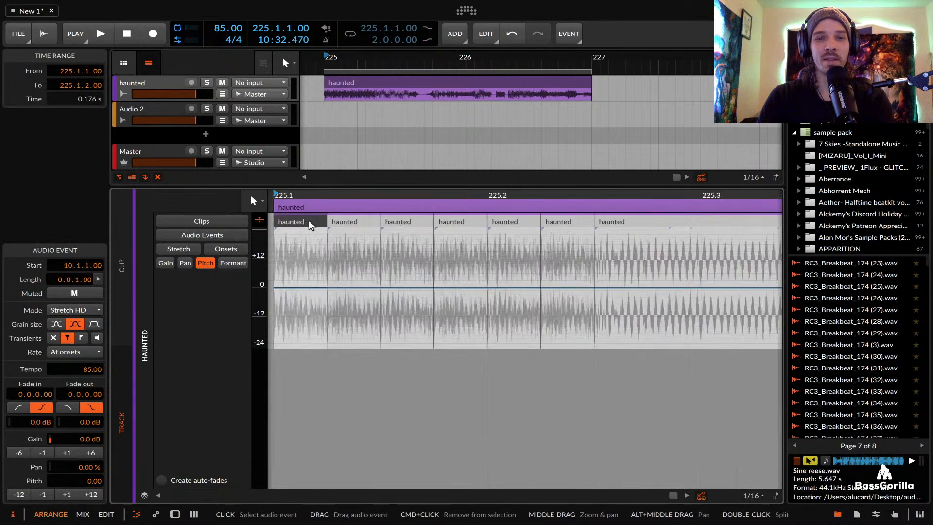
{"action": "left_click", "coordinate": [439, 222]}
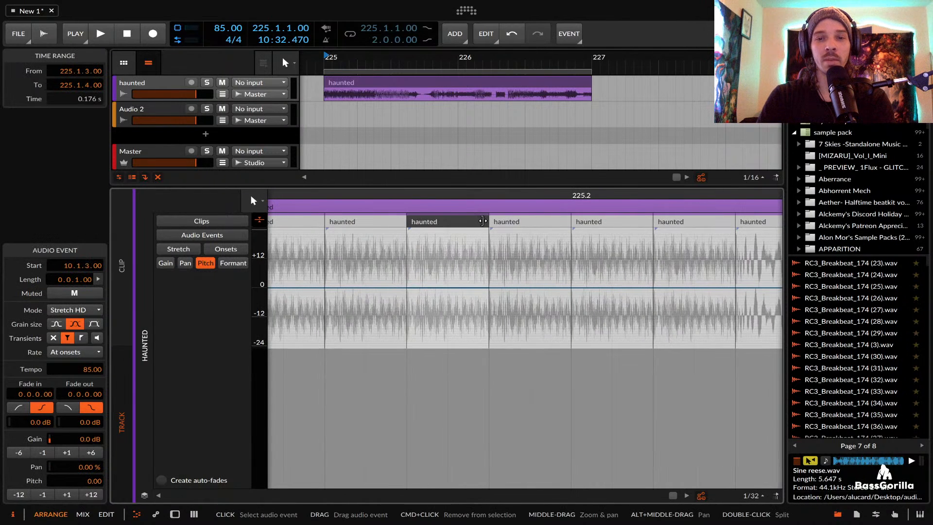
{"action": "left_click_drag", "start_coordinate": [482, 221], "coordinate": [441, 223]}
{"action": "left_click", "coordinate": [425, 220]}
{"action": "key", "text": "super+d"}
{"action": "key", "text": "super+d"}
{"action": "key", "text": "super+d"}
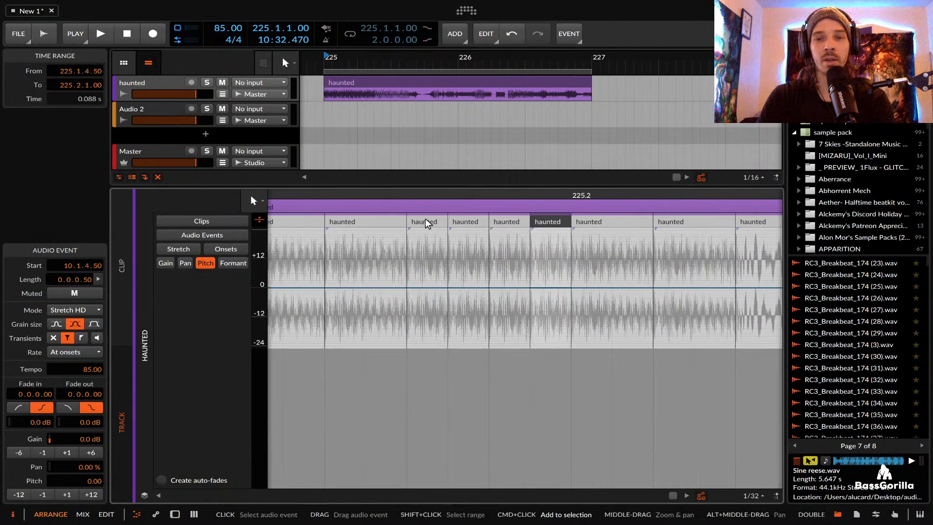
Select the first slice at 225.1.1 and play the edited slice pattern from there
{"action": "scroll", "coordinate": [425, 217], "scroll_direction": "left", "scroll_amount": 3}
{"action": "left_click", "coordinate": [368, 220]}
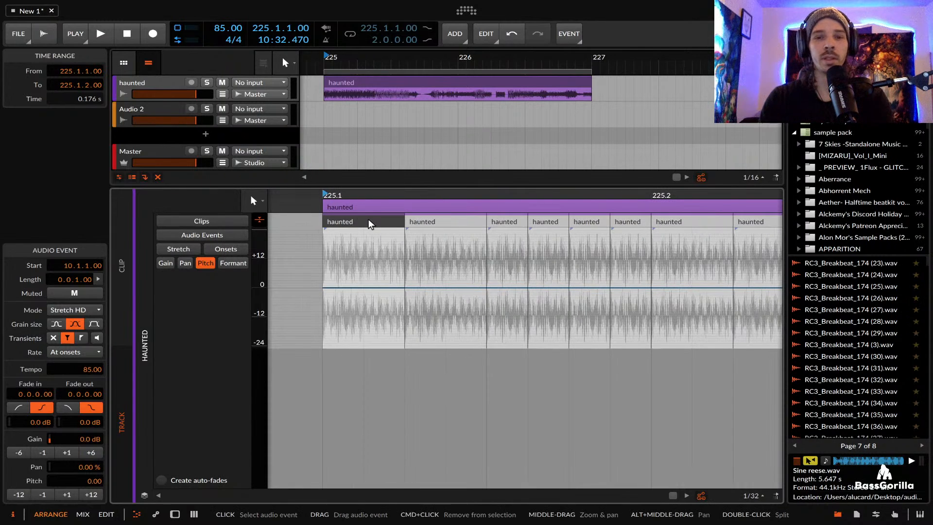
{"action": "key", "text": "space"}
{"action": "key", "text": "space"}
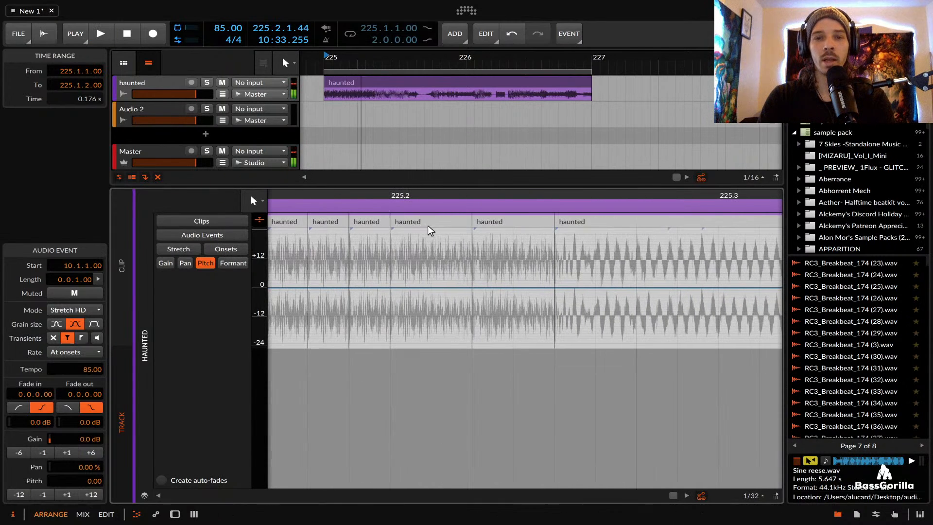
Delete the audio events from 225.2.2 to the end of the clip
{"action": "left_click", "coordinate": [428, 225]}
{"action": "left_click", "coordinate": [494, 223]}
{"action": "left_click", "coordinate": [562, 223], "text": "shift"}
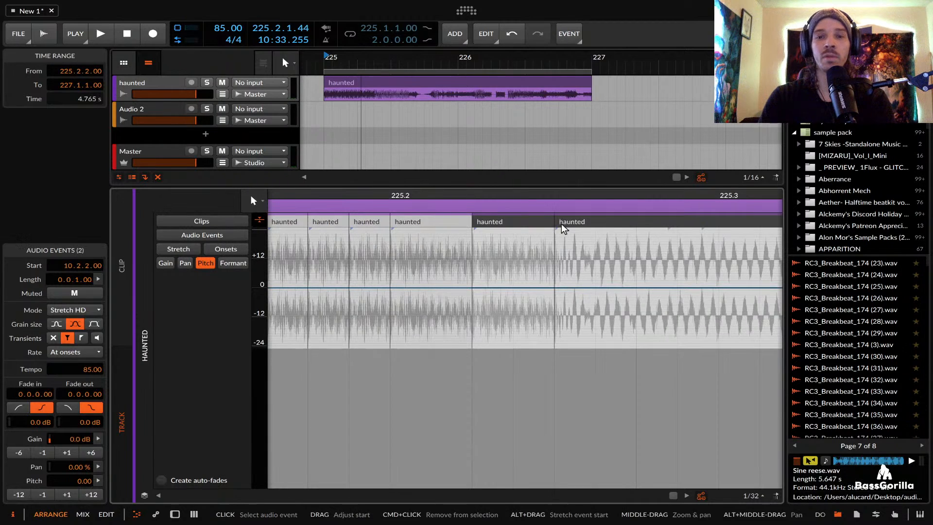
{"action": "key", "text": "Delete"}
Stretch the slice at 225.2.1 to end at 225.3.1, and extend the first slice's end to 225.3.2
{"action": "left_click", "coordinate": [442, 223]}
{"action": "scroll", "coordinate": [442, 221], "scroll_direction": "down", "scroll_amount": 5}
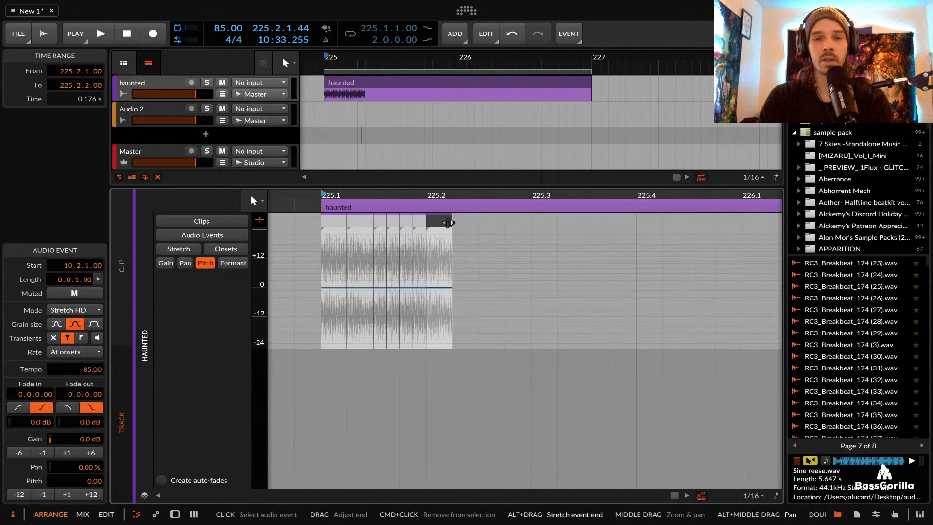
{"action": "left_click_drag", "start_coordinate": [449, 222], "coordinate": [531, 224]}
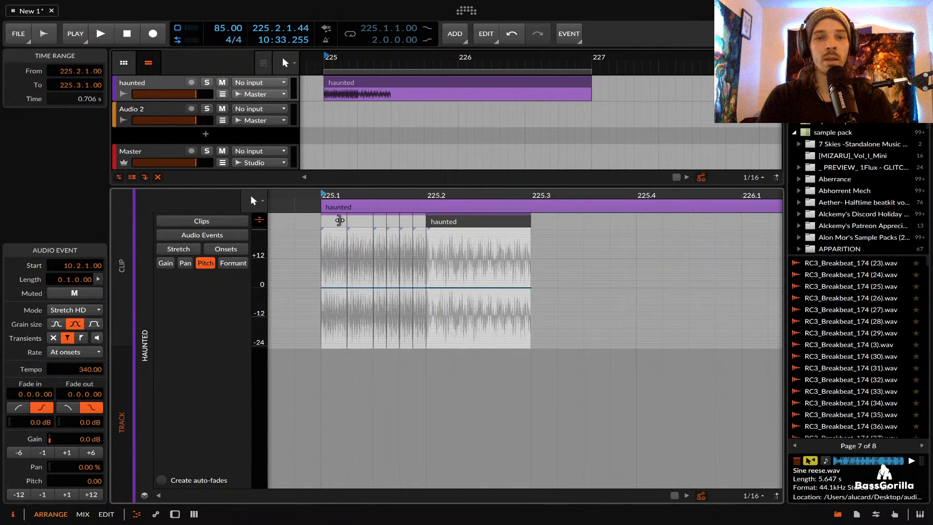
{"action": "left_click", "coordinate": [339, 221]}
{"action": "left_click_drag", "start_coordinate": [344, 219], "coordinate": [550, 221]}
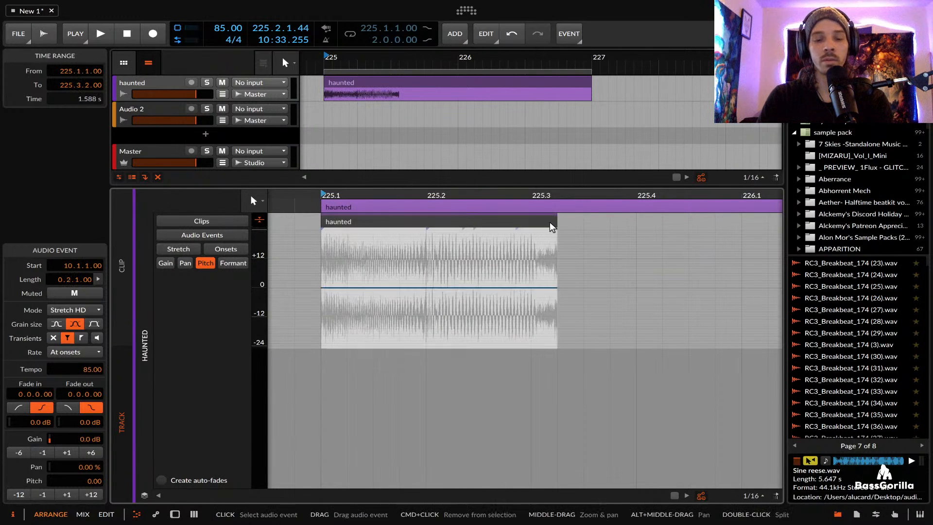
Undo the last edit, place the two-beat audio event at 225.3.1 behind the slices, and play the clip
{"action": "key", "text": "super+z"}
{"action": "left_click_drag", "start_coordinate": [335, 220], "coordinate": [742, 232]}
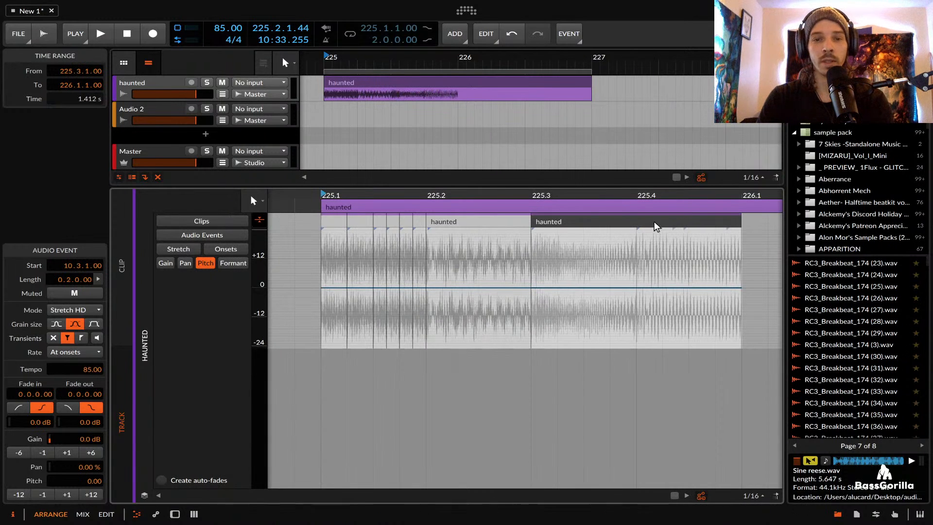
{"action": "left_click", "coordinate": [334, 221]}
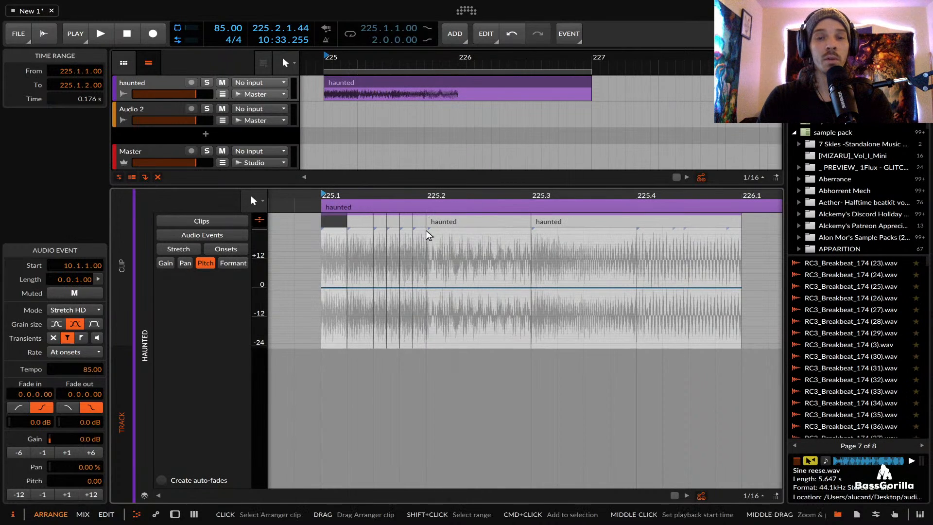
{"action": "key", "text": "space"}
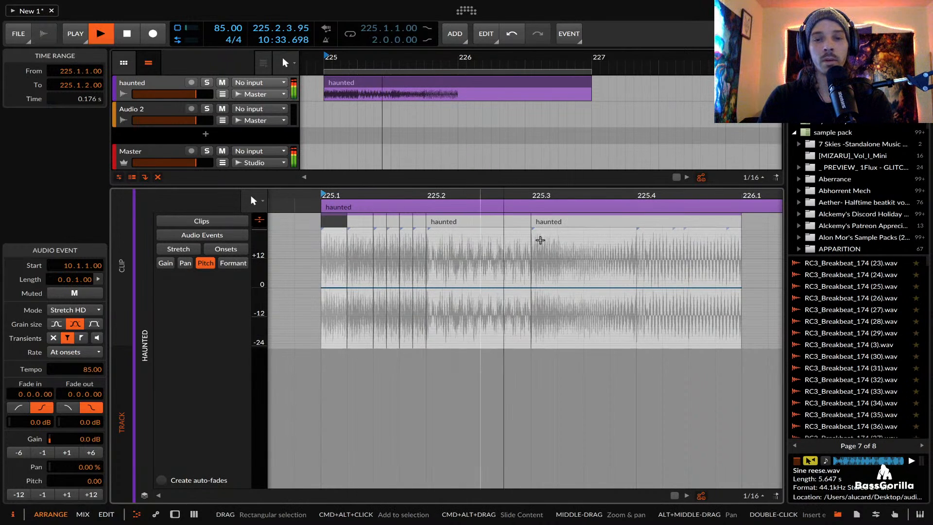
{"action": "scroll", "coordinate": [543, 234], "scroll_direction": "down", "scroll_amount": 1}
{"action": "key", "text": "space"}
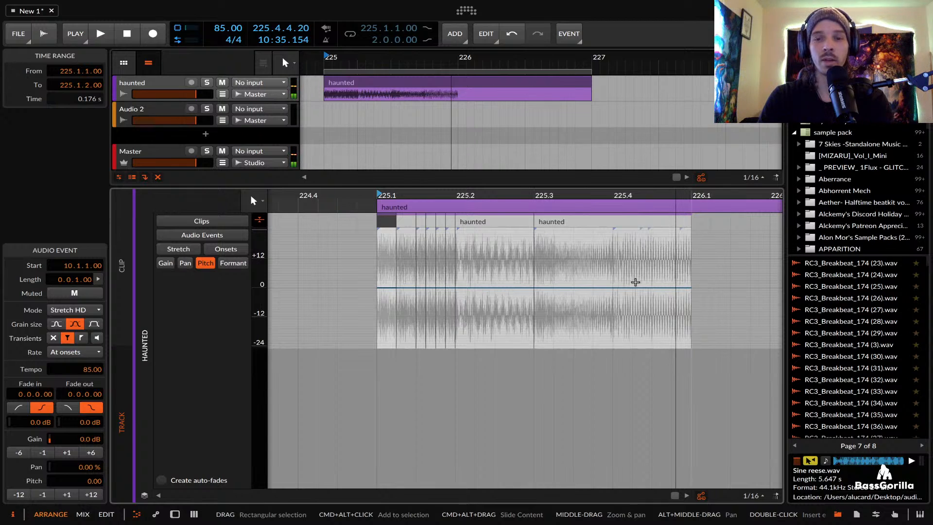
Set the stretch mode of the first audio event at 225.1 to Slice
{"action": "scroll", "coordinate": [530, 261], "scroll_direction": "down", "scroll_amount": 1}
{"action": "scroll", "coordinate": [530, 261], "scroll_direction": "up", "scroll_amount": 3}
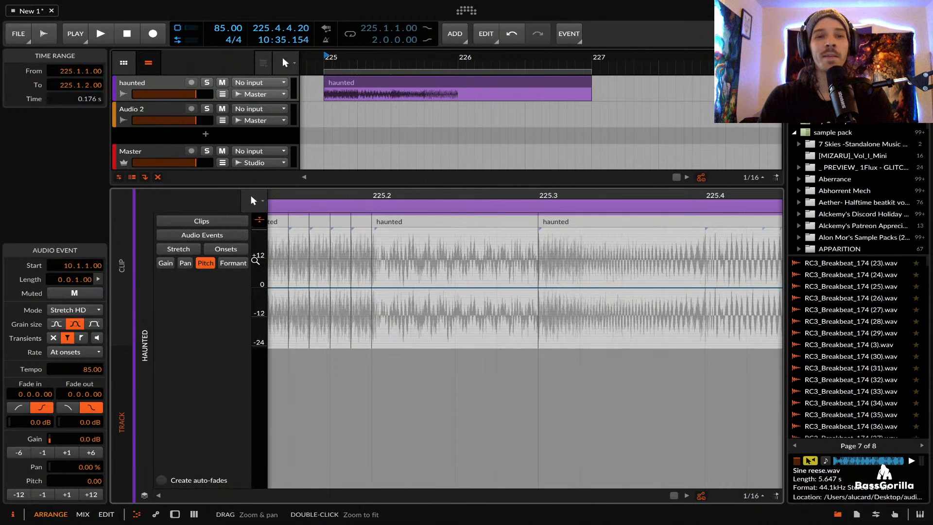
{"action": "scroll", "coordinate": [315, 253], "scroll_direction": "left", "scroll_amount": 5}
{"action": "scroll", "coordinate": [315, 254], "scroll_direction": "up", "scroll_amount": 5}
{"action": "scroll", "coordinate": [315, 254], "scroll_direction": "right", "scroll_amount": 5}
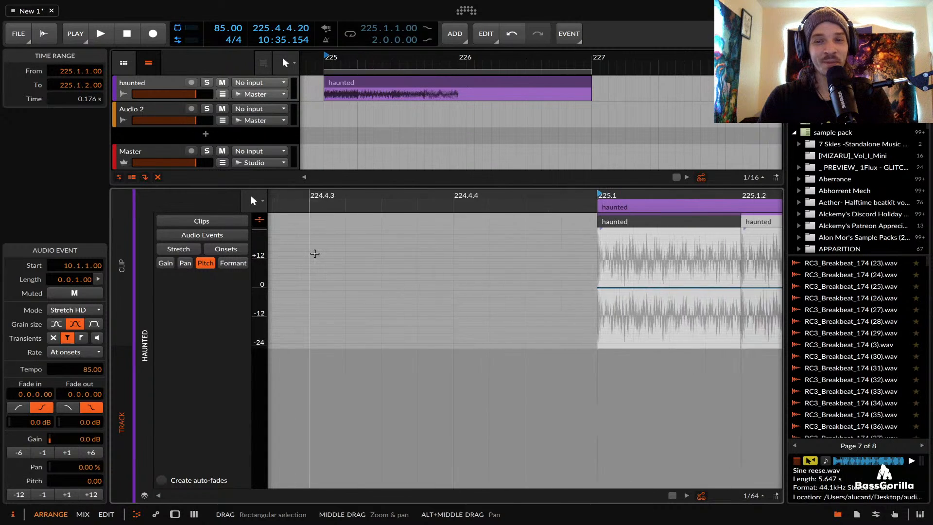
{"action": "scroll", "coordinate": [315, 254], "scroll_direction": "right", "scroll_amount": 3}
{"action": "scroll", "coordinate": [314, 253], "scroll_direction": "down", "scroll_amount": 4}
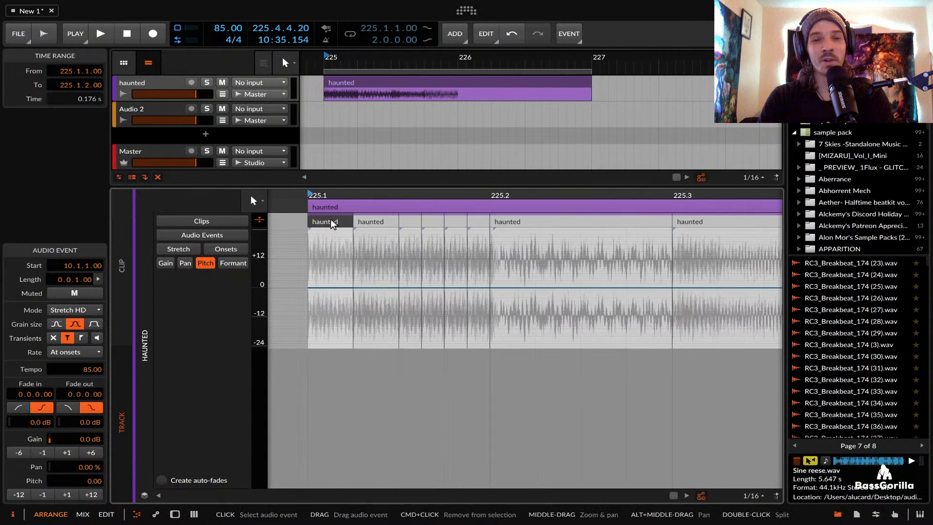
{"action": "scroll", "coordinate": [364, 222], "scroll_direction": "up", "scroll_amount": 3}
{"action": "scroll", "coordinate": [363, 220], "scroll_direction": "left", "scroll_amount": 3}
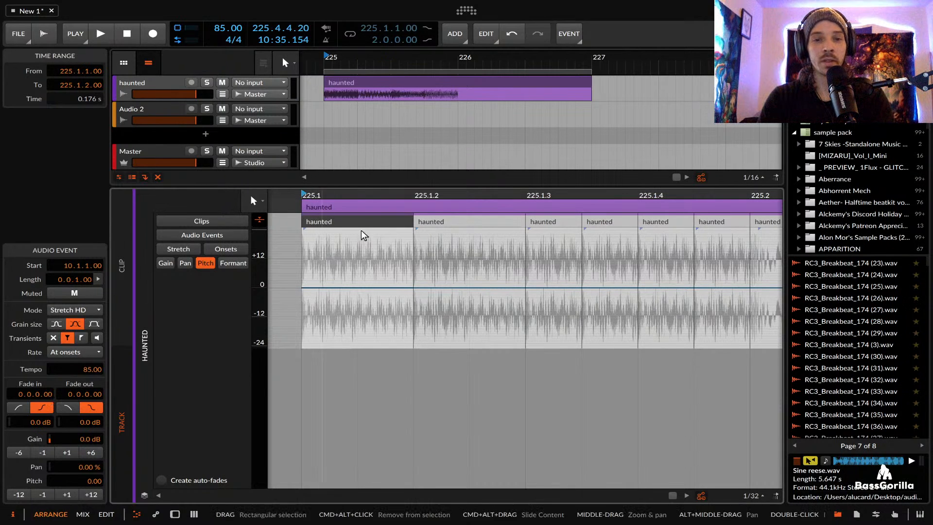
{"action": "left_click", "coordinate": [72, 310]}
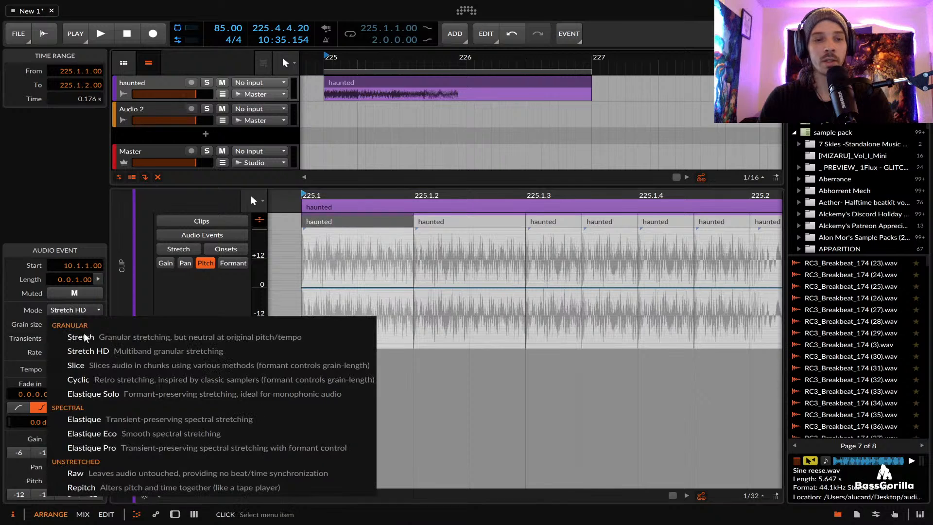
{"action": "left_click", "coordinate": [101, 362]}
{"action": "left_click", "coordinate": [340, 221]}
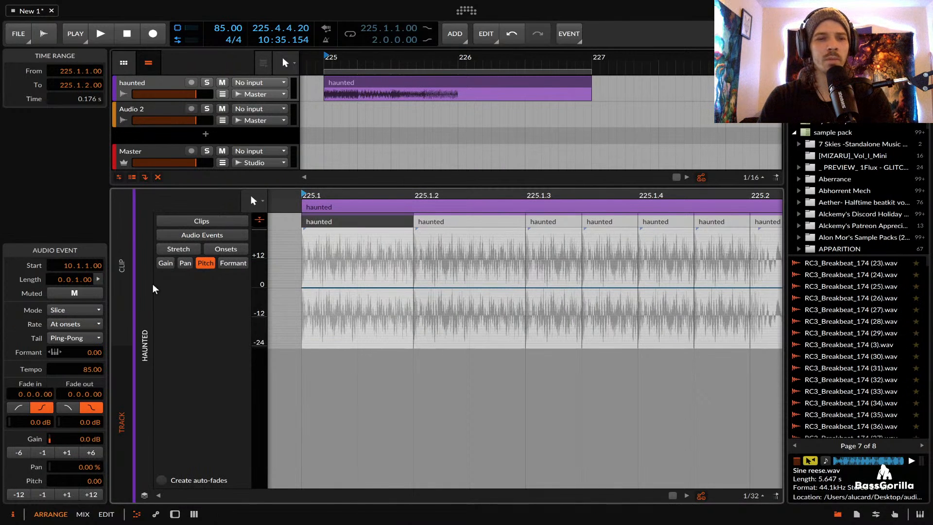
Set the first event's tail to None and its rate to 1/32
{"action": "left_click", "coordinate": [75, 338]}
{"action": "left_click", "coordinate": [69, 354]}
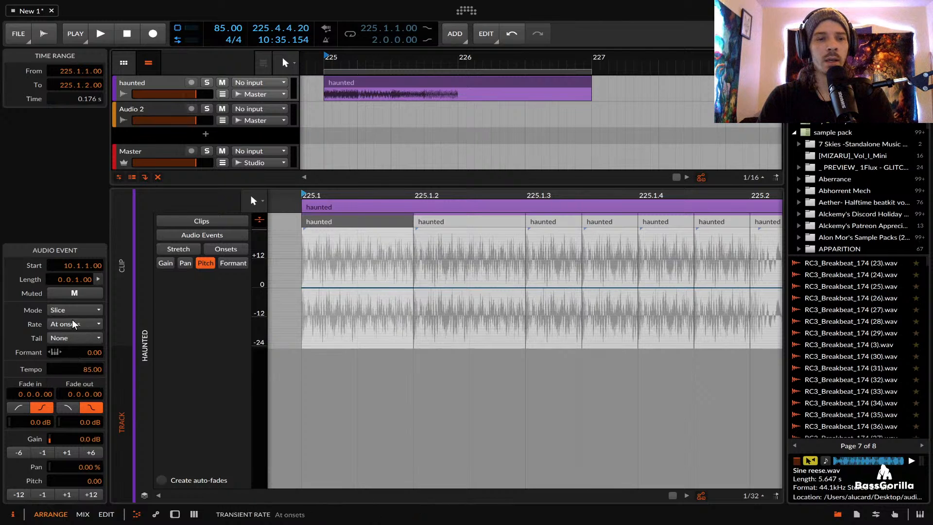
{"action": "left_click", "coordinate": [60, 324]}
{"action": "left_click", "coordinate": [60, 349]}
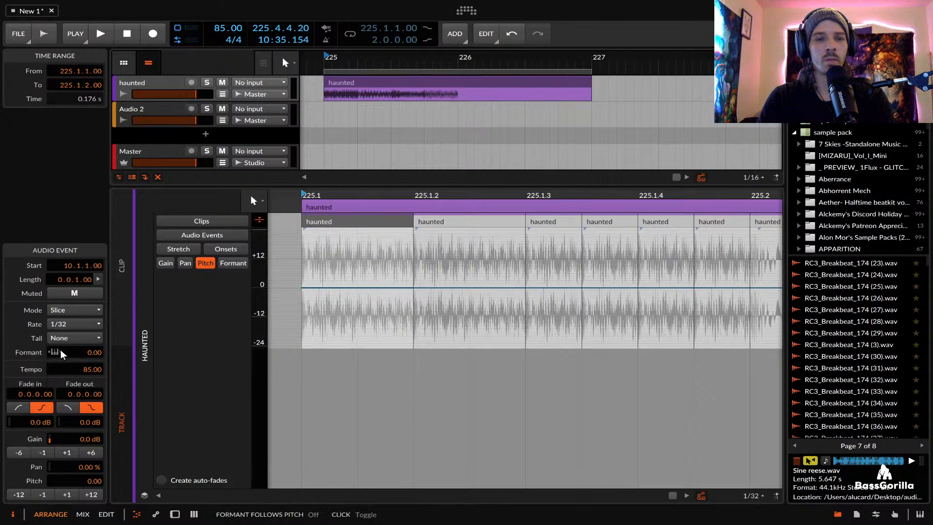
{"action": "left_click", "coordinate": [359, 221]}
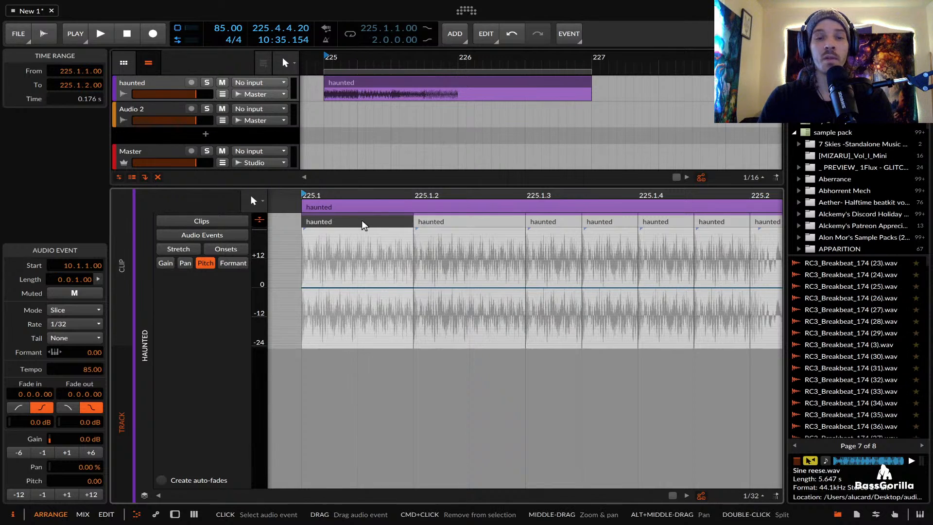
Compare the second event's stretch settings with those of the first event, and play the opening slice
{"action": "left_click", "coordinate": [442, 220]}
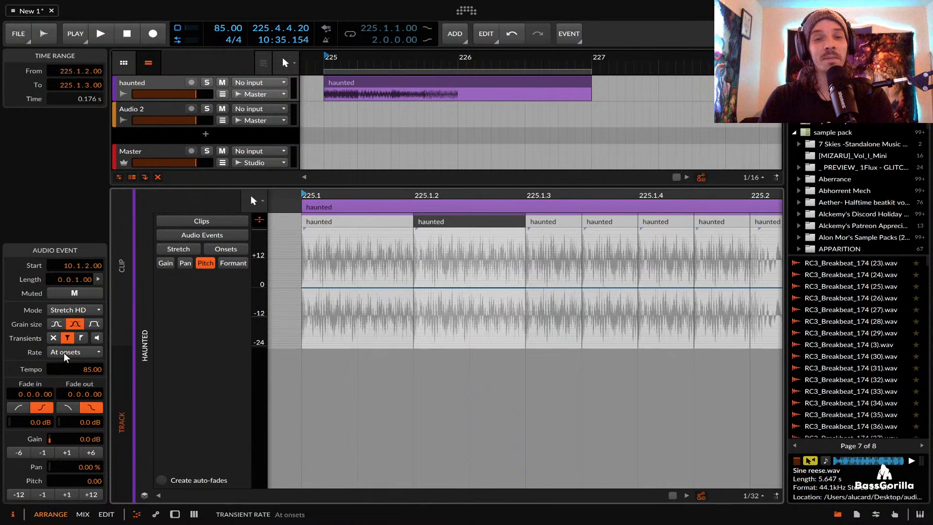
{"action": "scroll", "coordinate": [310, 284], "scroll_direction": "down", "scroll_amount": 3}
{"action": "left_click", "coordinate": [320, 222]}
{"action": "scroll", "coordinate": [324, 223], "scroll_direction": "up", "scroll_amount": 4}
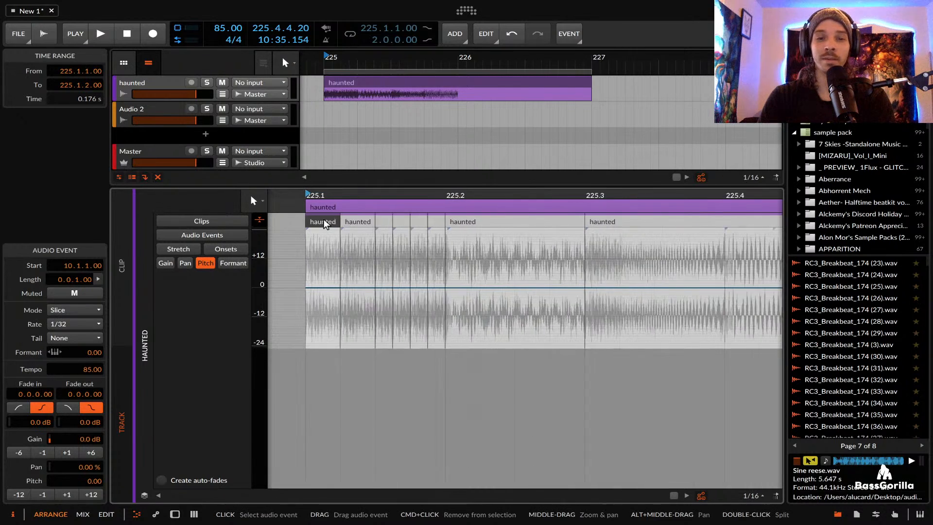
{"action": "scroll", "coordinate": [323, 218], "scroll_direction": "down", "scroll_amount": 3}
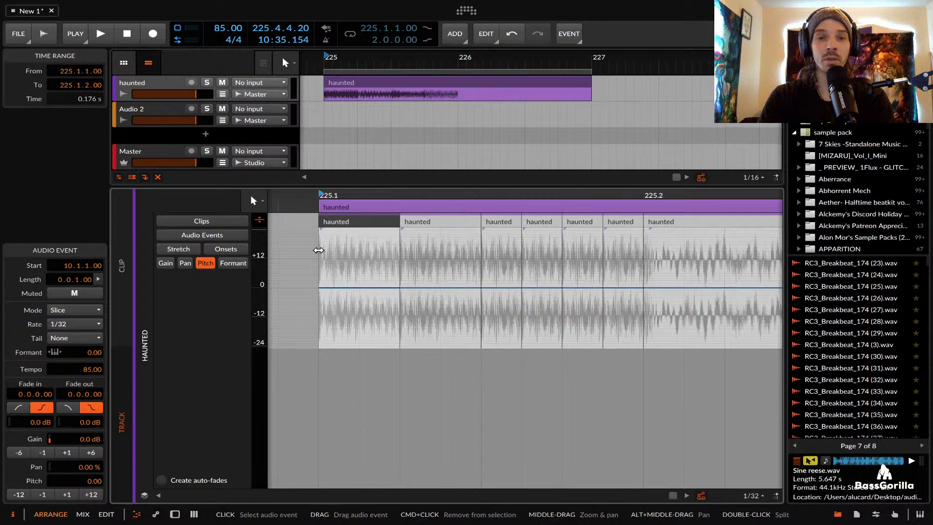
{"action": "key", "text": "space"}
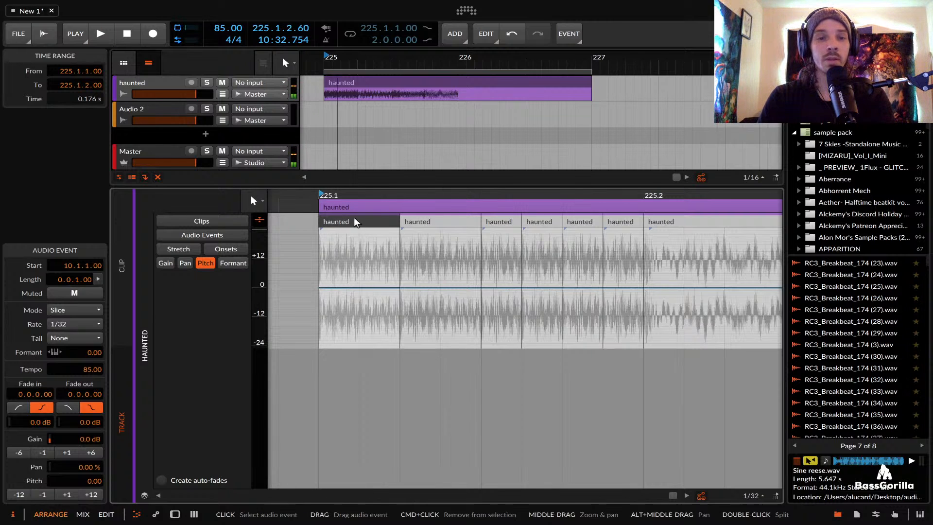
Try a rate of 1/16 on the first event and play it back
{"action": "left_click", "coordinate": [68, 325]}
{"action": "left_click", "coordinate": [64, 360]}
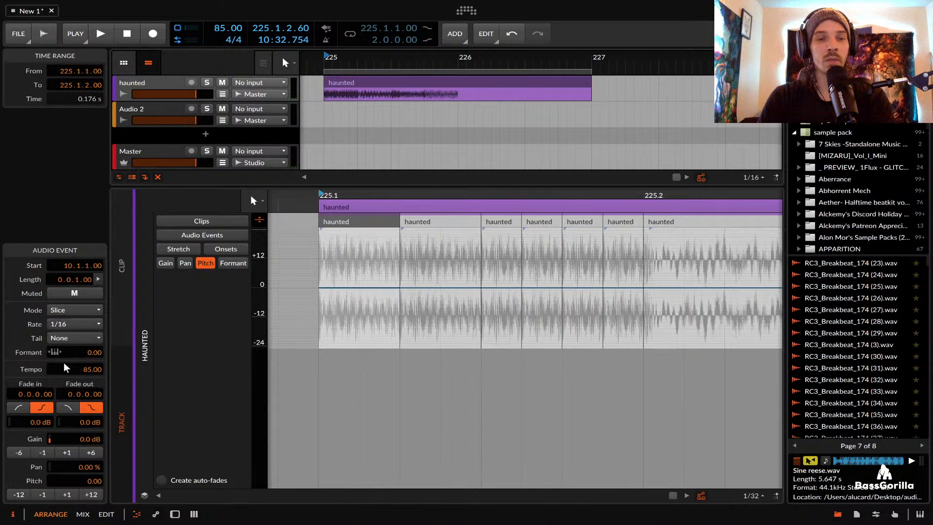
{"action": "key", "text": "space"}
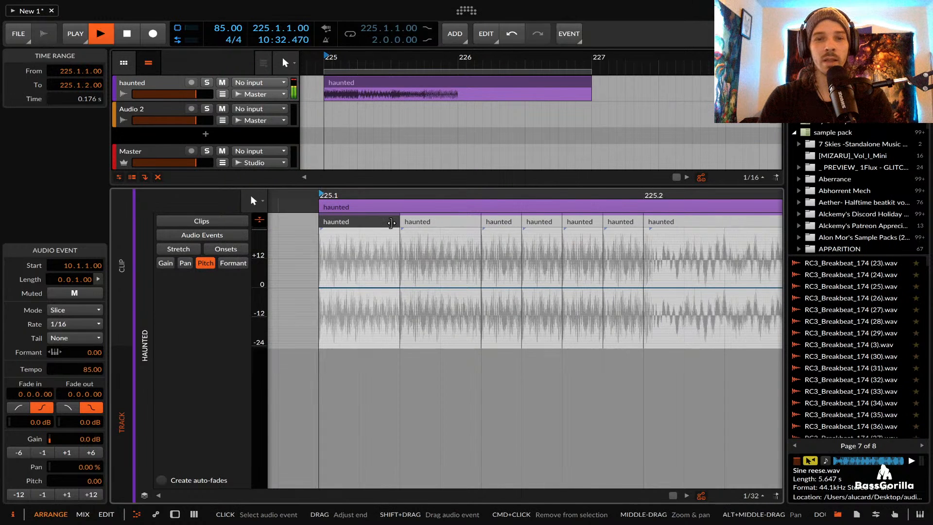
{"action": "key", "text": "space"}
Extend the first event to 225.1.3 and set its rate to 1/32, checking the result by playback
{"action": "left_click_drag", "start_coordinate": [391, 222], "coordinate": [478, 222]}
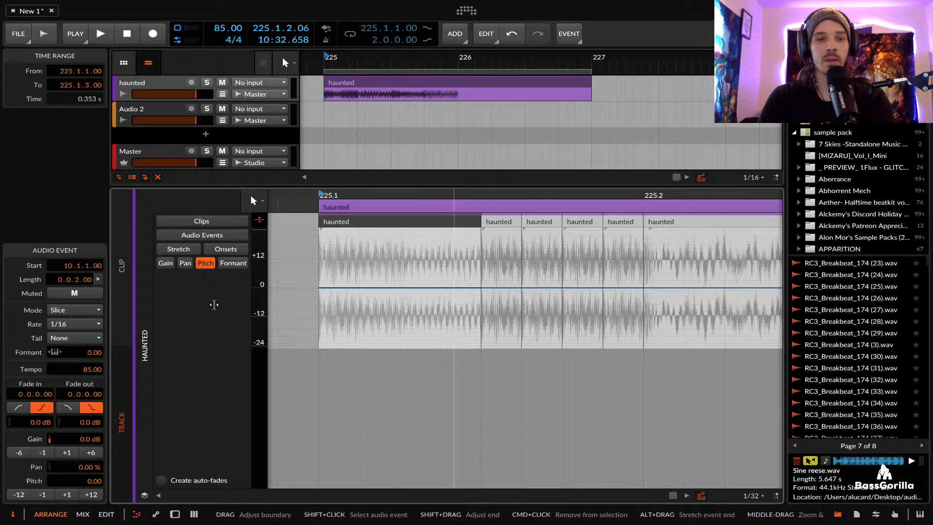
{"action": "left_click", "coordinate": [68, 324]}
{"action": "left_click", "coordinate": [69, 354]}
{"action": "left_click", "coordinate": [339, 220]}
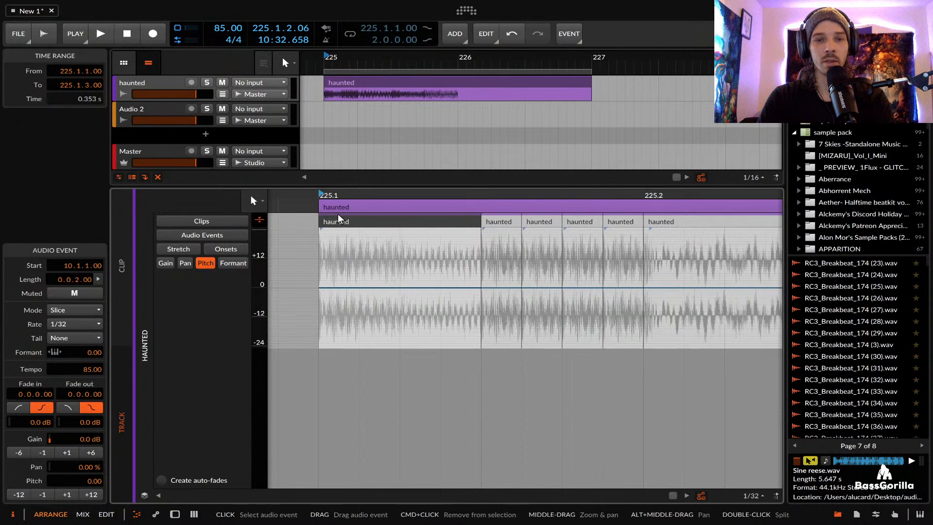
{"action": "key", "text": "space"}
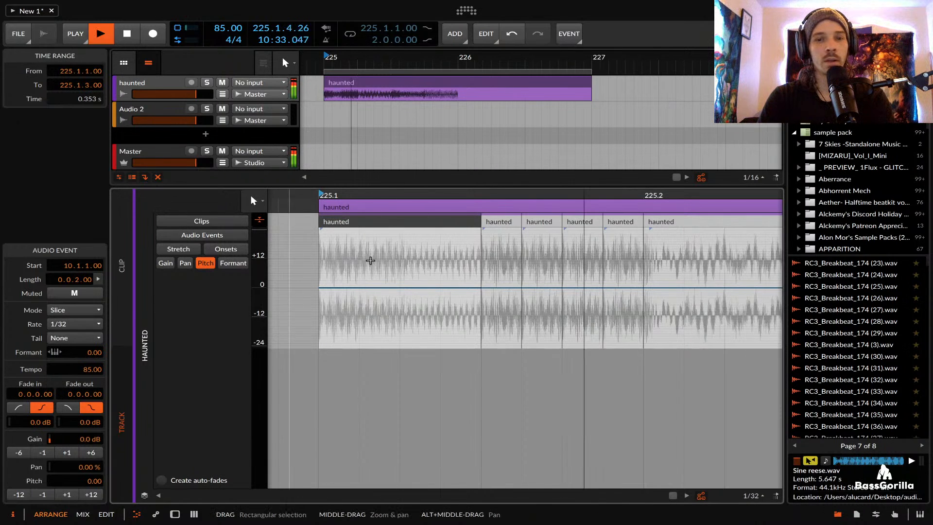
{"action": "key", "text": "space"}
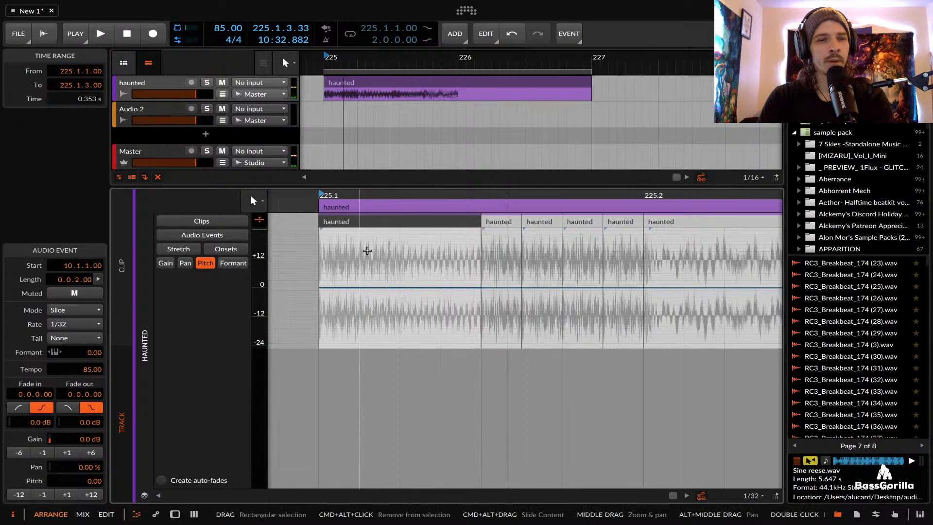
Switch the first event's stretch mode to Stretch HD and play it back
{"action": "left_click", "coordinate": [72, 339]}
{"action": "left_click", "coordinate": [63, 351]}
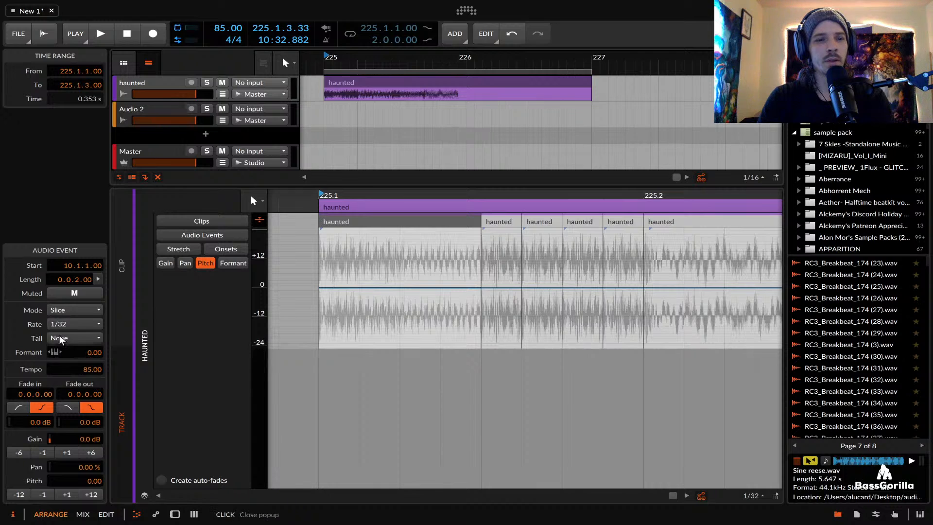
{"action": "left_click", "coordinate": [66, 311]}
{"action": "left_click", "coordinate": [78, 350]}
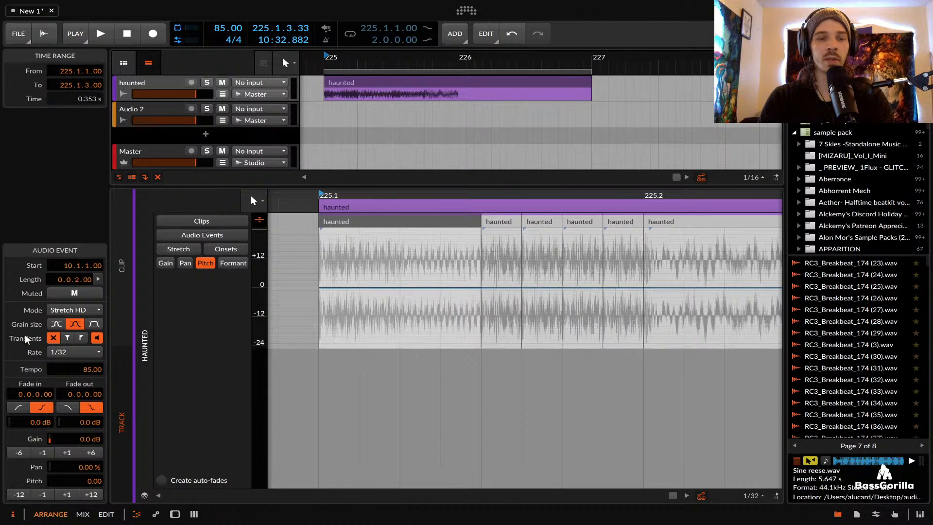
{"action": "left_click", "coordinate": [367, 220]}
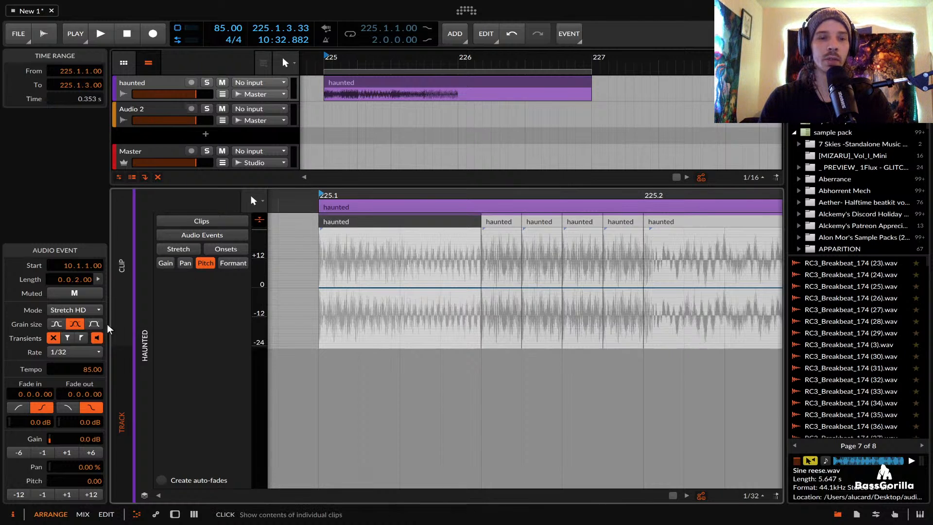
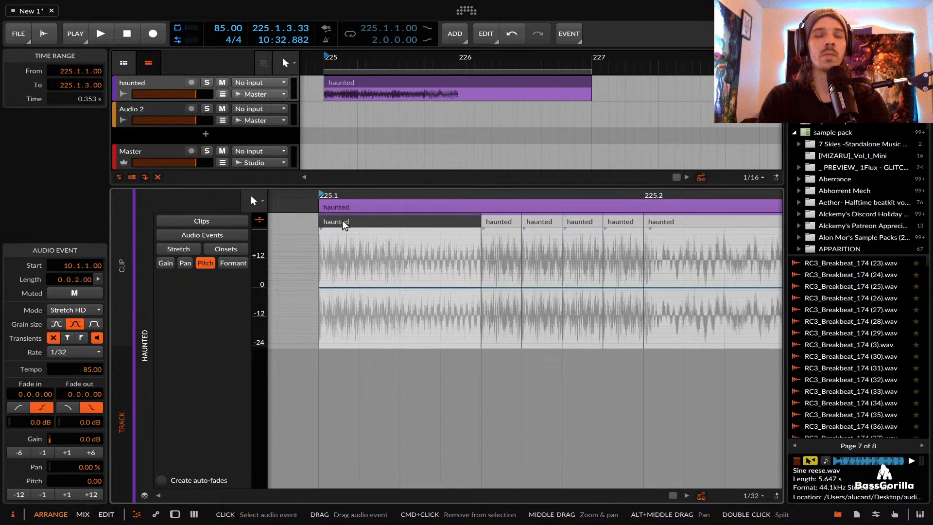
{"action": "scroll", "coordinate": [342, 222], "scroll_direction": "right", "scroll_amount": 1}
{"action": "scroll", "coordinate": [342, 222], "scroll_direction": "left", "scroll_amount": 1}
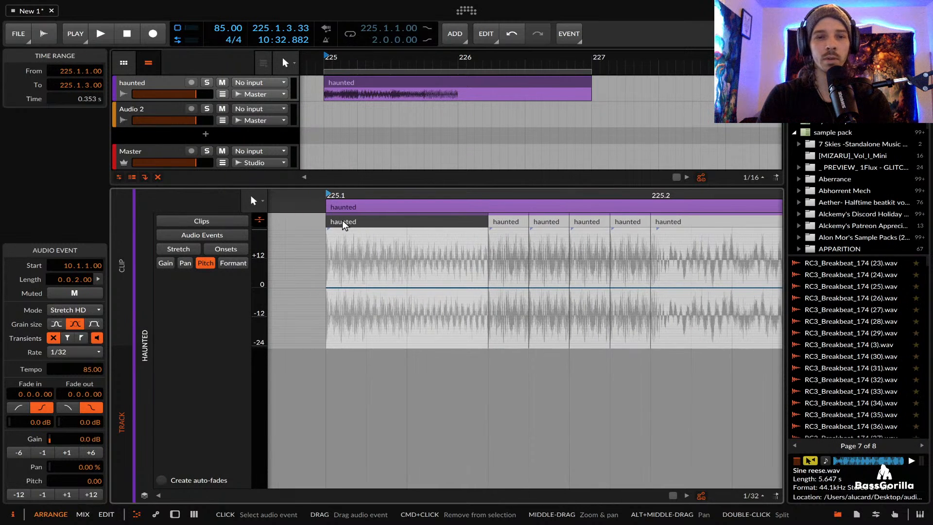
{"action": "scroll", "coordinate": [343, 222], "scroll_direction": "right", "scroll_amount": 1}
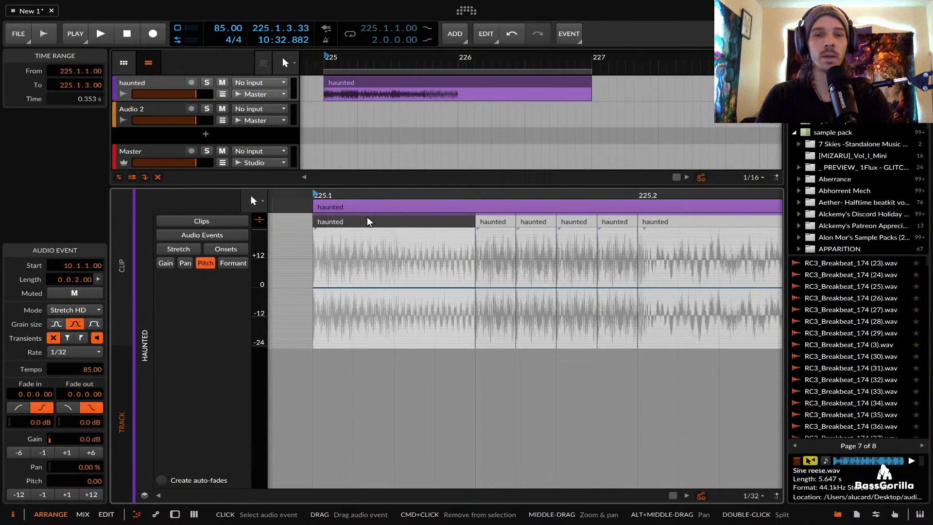
{"action": "key", "text": "space"}
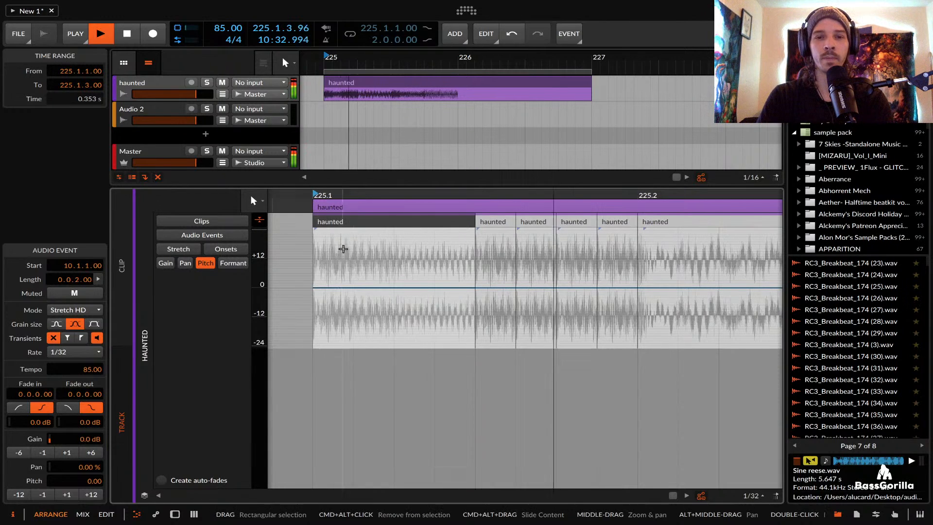
{"action": "key", "text": "space"}
Set the first event's transient preservation to hard and play through the clip
{"action": "left_click", "coordinate": [82, 338]}
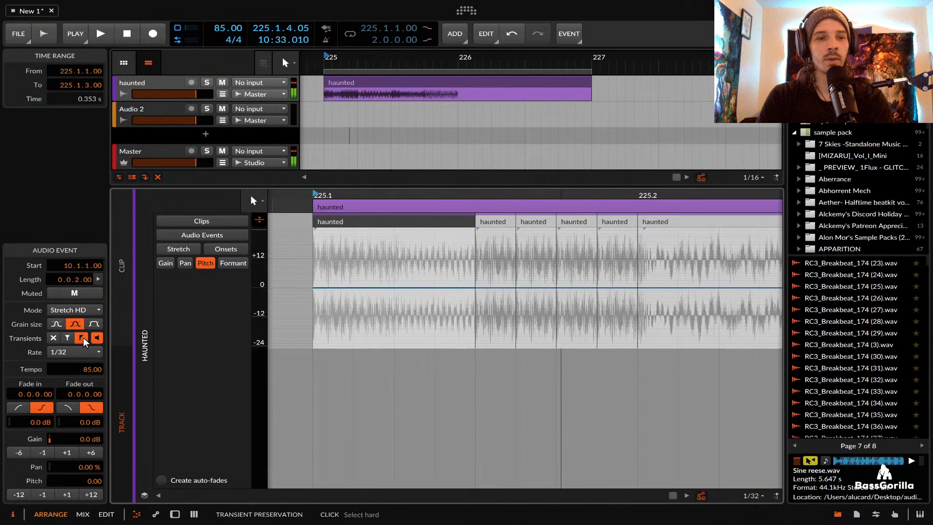
{"action": "key", "text": "space"}
{"action": "key", "text": "space"}
{"action": "key", "text": "space"}
{"action": "key", "text": "space"}
{"action": "key", "text": "space"}
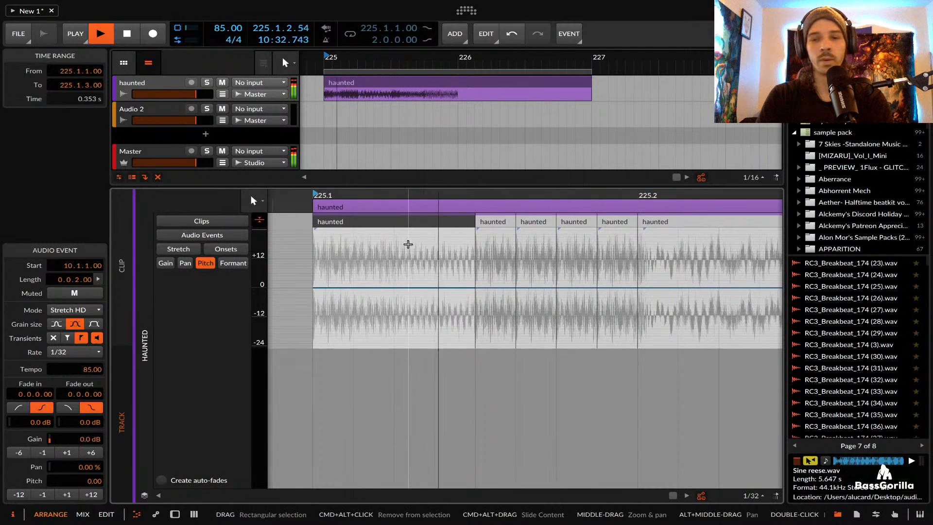
{"action": "scroll", "coordinate": [409, 244], "scroll_direction": "right", "scroll_amount": 3}
{"action": "scroll", "coordinate": [409, 244], "scroll_direction": "down", "scroll_amount": 5}
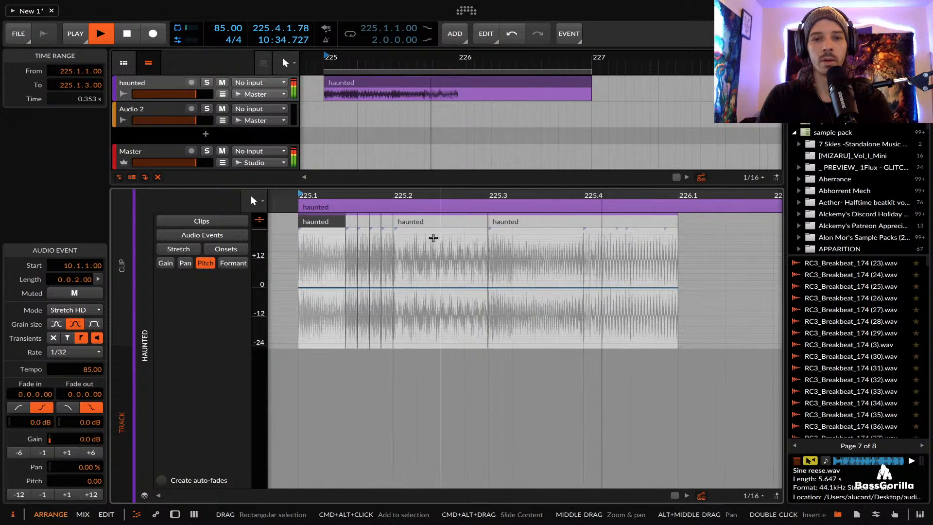
{"action": "key", "text": "space"}
Switch the stretch mode of the event at 225.2 to Elastique Pro and play the clip back
{"action": "scroll", "coordinate": [438, 238], "scroll_direction": "left", "scroll_amount": 5}
{"action": "scroll", "coordinate": [446, 241], "scroll_direction": "up", "scroll_amount": 10}
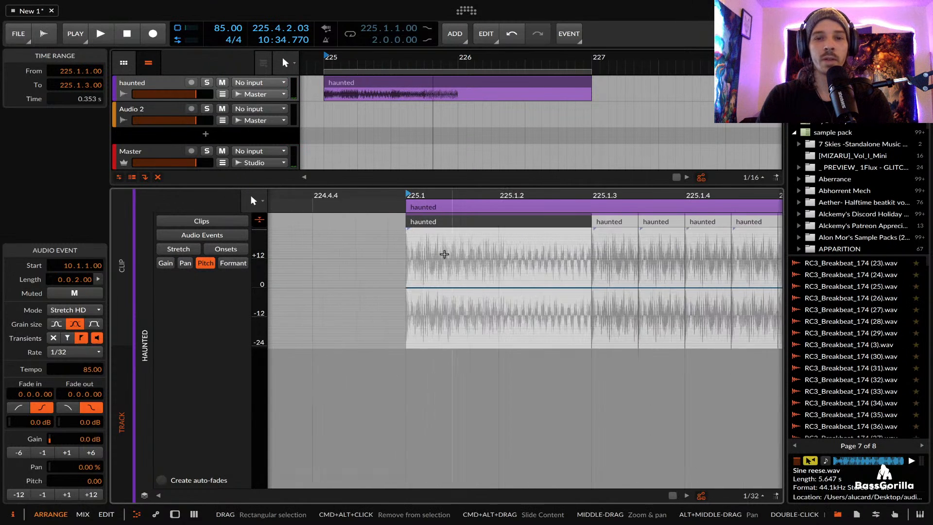
{"action": "left_click", "coordinate": [563, 230]}
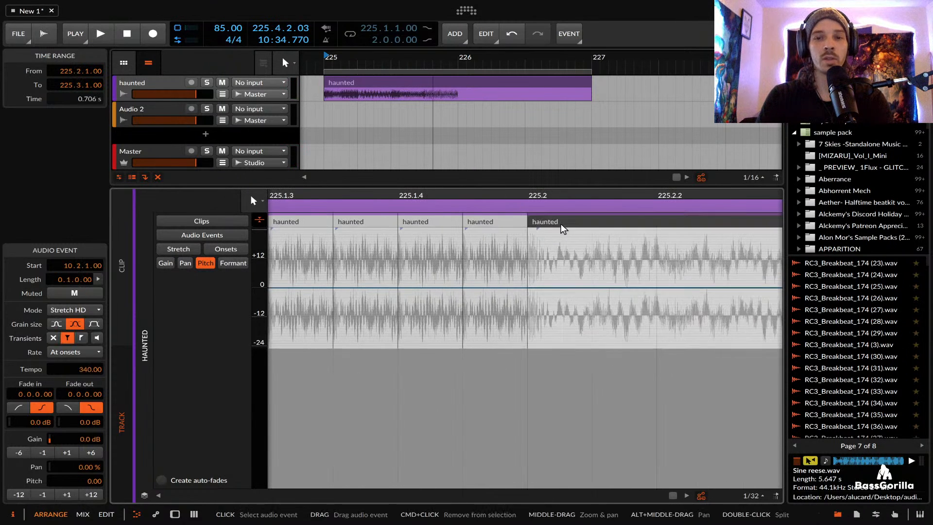
{"action": "left_click", "coordinate": [66, 311]}
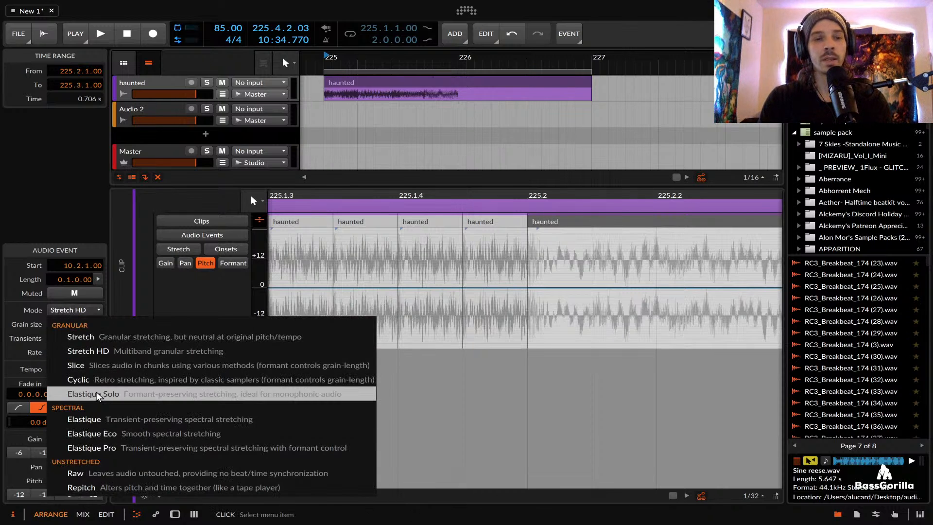
{"action": "left_click", "coordinate": [106, 447]}
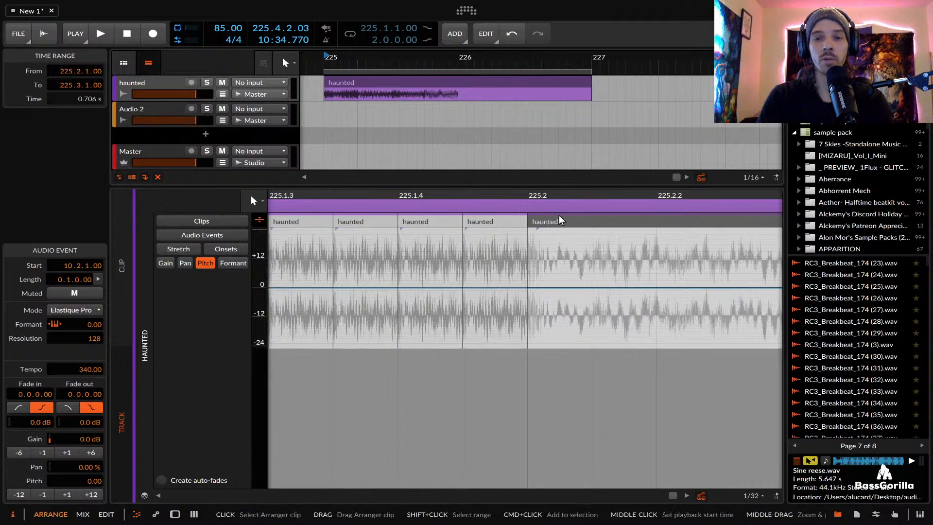
{"action": "key", "text": "space"}
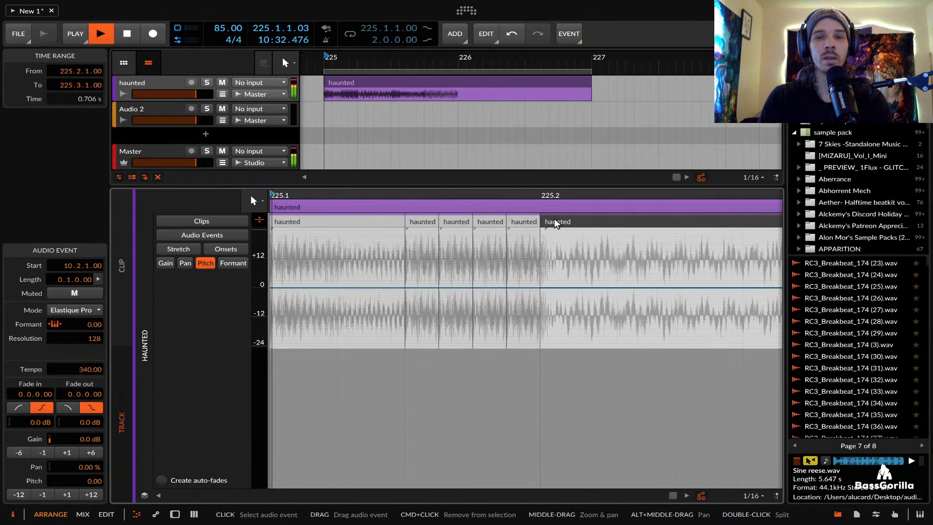
{"action": "scroll", "coordinate": [555, 221], "scroll_direction": "down", "scroll_amount": 5}
{"action": "key", "text": "space"}
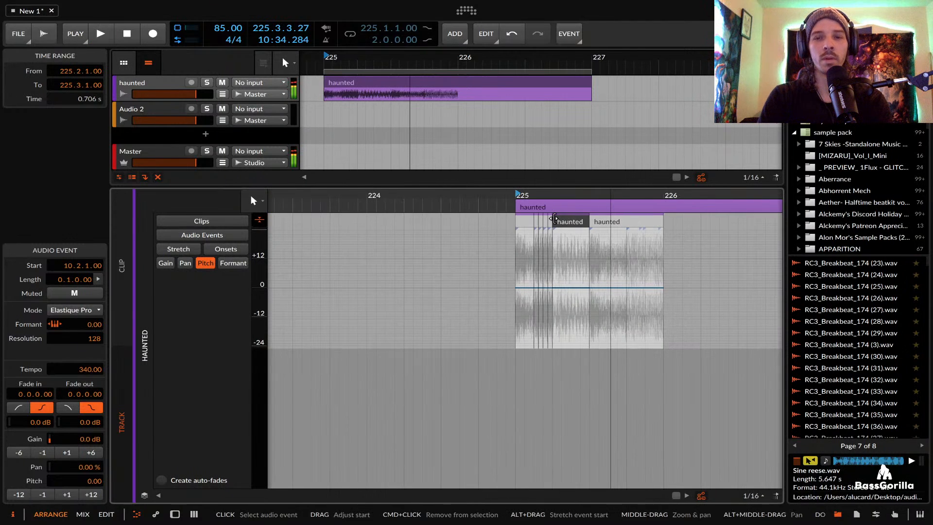
Examine the clip's onset markers across the first events and return to the pitch expression
{"action": "scroll", "coordinate": [513, 241], "scroll_direction": "up", "scroll_amount": 5}
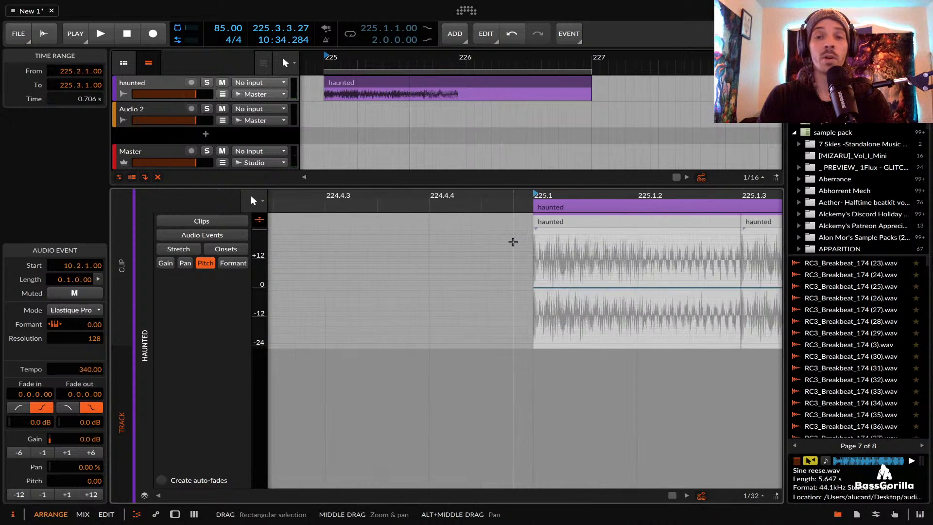
{"action": "scroll", "coordinate": [513, 242], "scroll_direction": "right", "scroll_amount": 3}
{"action": "left_click", "coordinate": [370, 222]}
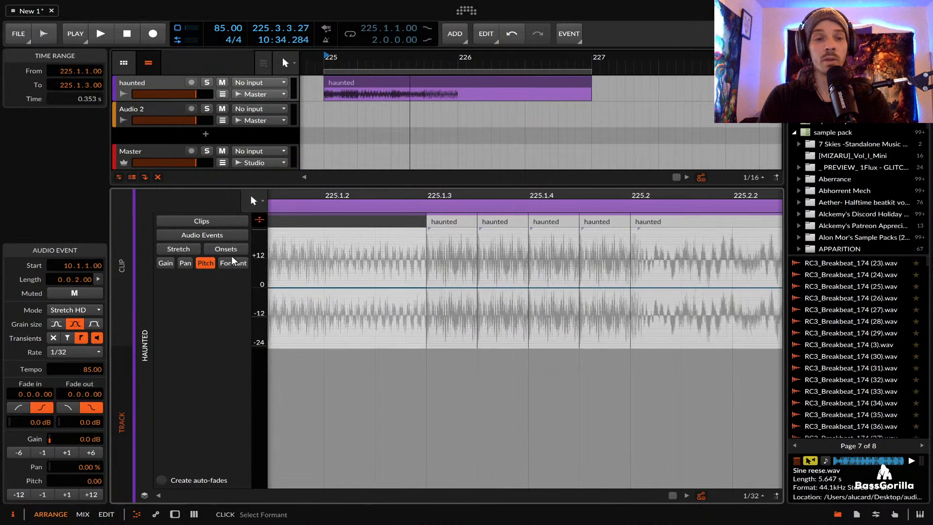
{"action": "left_click", "coordinate": [179, 249]}
{"action": "left_click", "coordinate": [192, 233]}
{"action": "left_click", "coordinate": [226, 249]}
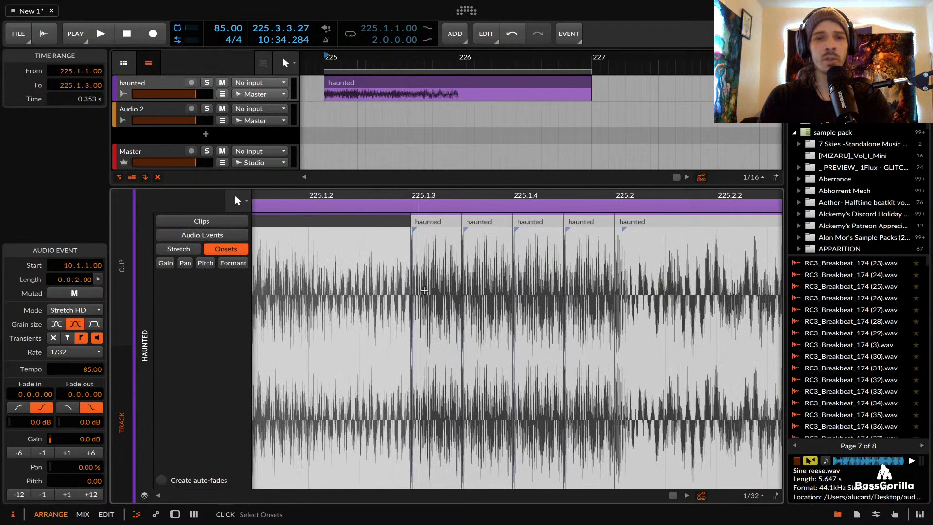
{"action": "scroll", "coordinate": [629, 260], "scroll_direction": "right", "scroll_amount": 3}
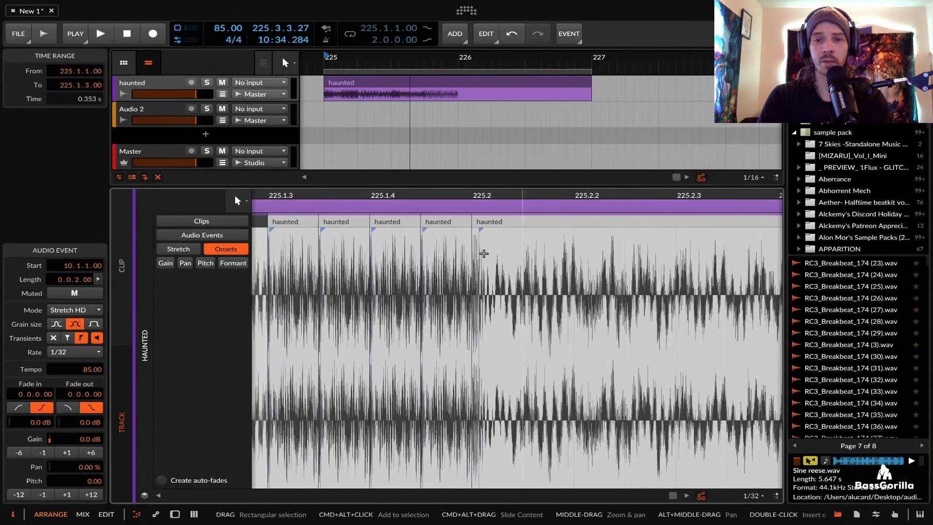
{"action": "left_click", "coordinate": [206, 263]}
{"action": "scroll", "coordinate": [396, 259], "scroll_direction": "left", "scroll_amount": 4}
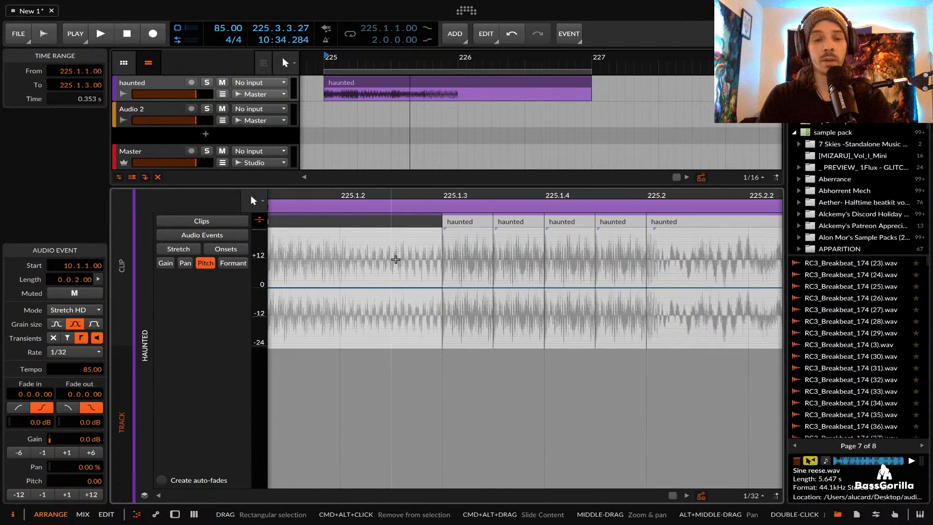
Draw stepped pitch changes on the four short events from 225.1.3 to 225.2, raising the first, second and fourth and lowering the third
{"action": "key", "text": "2"}
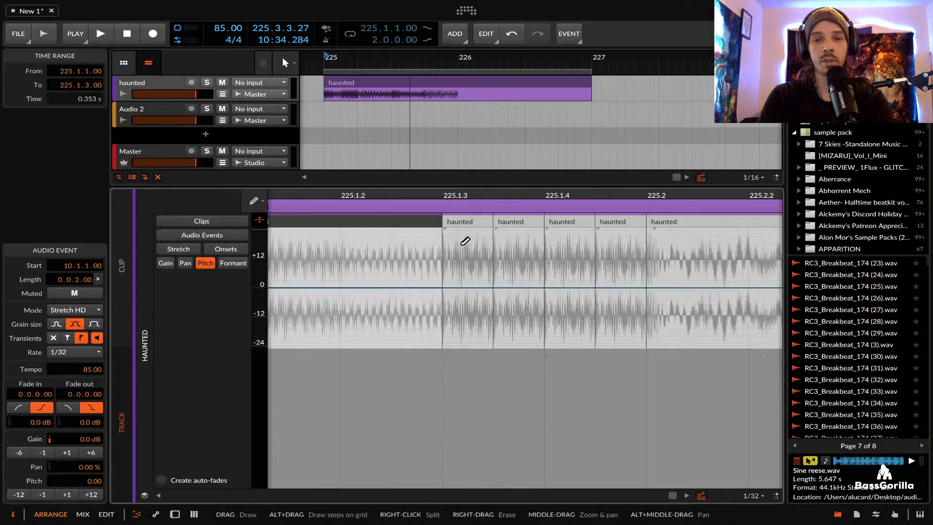
{"action": "left_click_drag", "start_coordinate": [456, 237], "coordinate": [540, 239]}
{"action": "left_click_drag", "start_coordinate": [552, 315], "coordinate": [582, 314]}
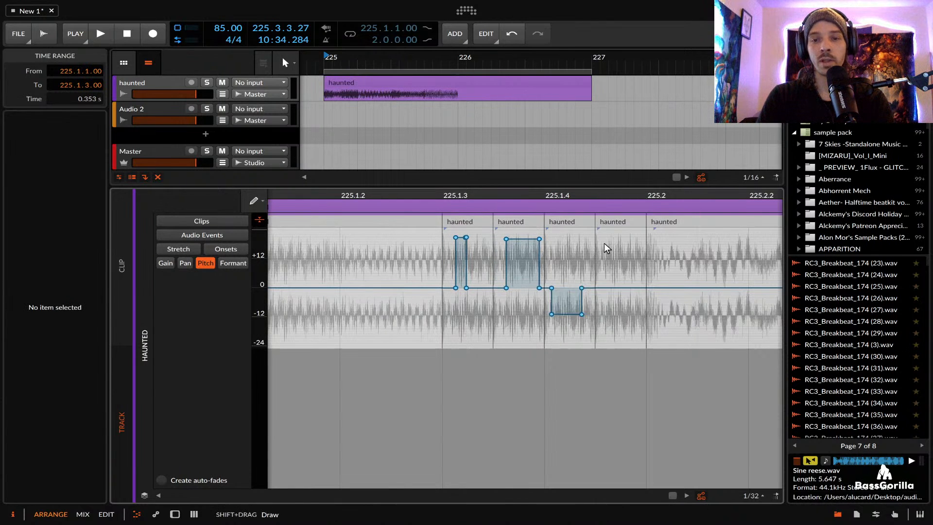
{"action": "left_click_drag", "start_coordinate": [605, 243], "coordinate": [645, 245]}
Draw jagged formant curves with sharp rises and dips across the four short events between 225.1.3 and 225.2
{"action": "left_click", "coordinate": [234, 262]}
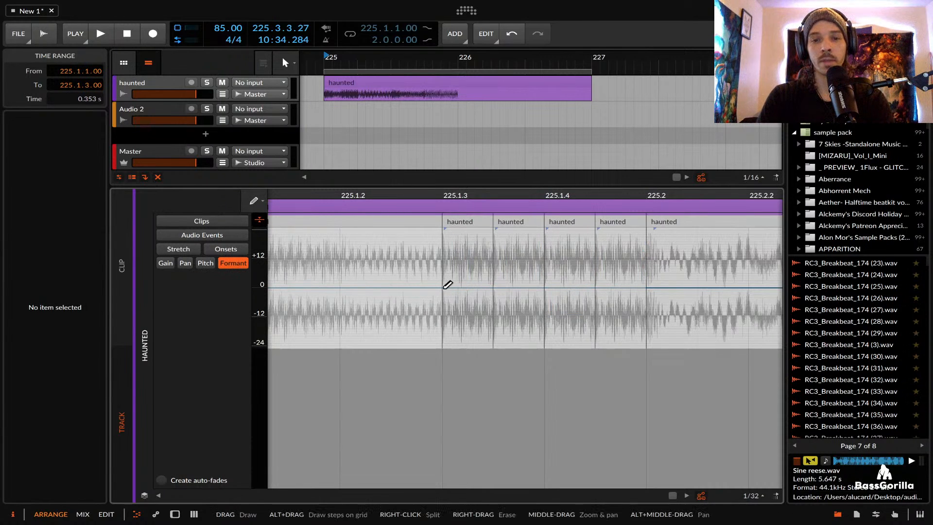
{"action": "mouse_move", "coordinate": [450, 284]}
{"action": "left_mouse_down"}
{"action": "mouse_move", "coordinate": [482, 283]}
{"action": "mouse_move", "coordinate": [481, 254]}
{"action": "mouse_move", "coordinate": [547, 226]}
{"action": "left_mouse_up"}
{"action": "mouse_move", "coordinate": [561, 264]}
{"action": "left_mouse_down"}
{"action": "mouse_move", "coordinate": [585, 242]}
{"action": "mouse_move", "coordinate": [580, 335]}
{"action": "left_mouse_up"}
{"action": "mouse_move", "coordinate": [605, 270]}
{"action": "left_mouse_down"}
{"action": "mouse_move", "coordinate": [629, 329]}
{"action": "mouse_move", "coordinate": [647, 229]}
{"action": "left_mouse_up"}
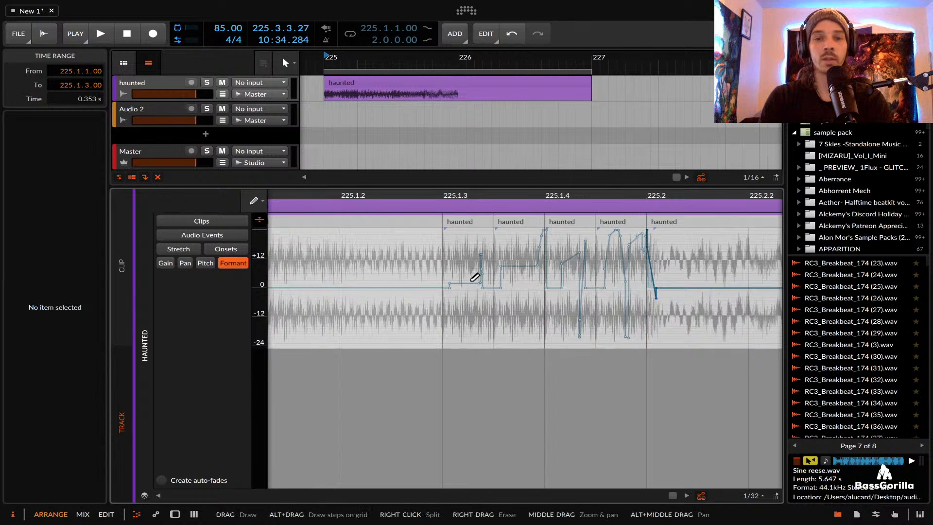
Play the clip from its first event to hear the drawn pitch and formant changes
{"action": "scroll", "coordinate": [421, 250], "scroll_direction": "right", "scroll_amount": 5}
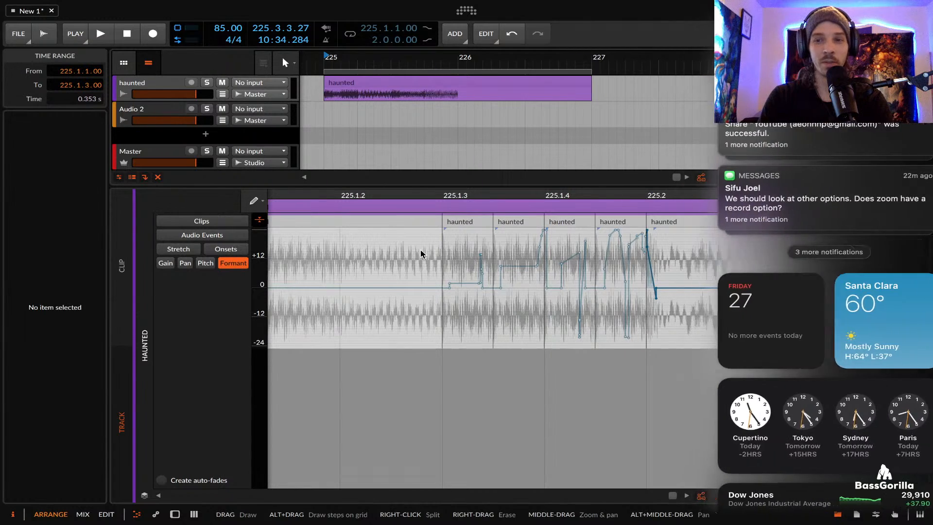
{"action": "scroll", "coordinate": [421, 253], "scroll_direction": "left", "scroll_amount": 5}
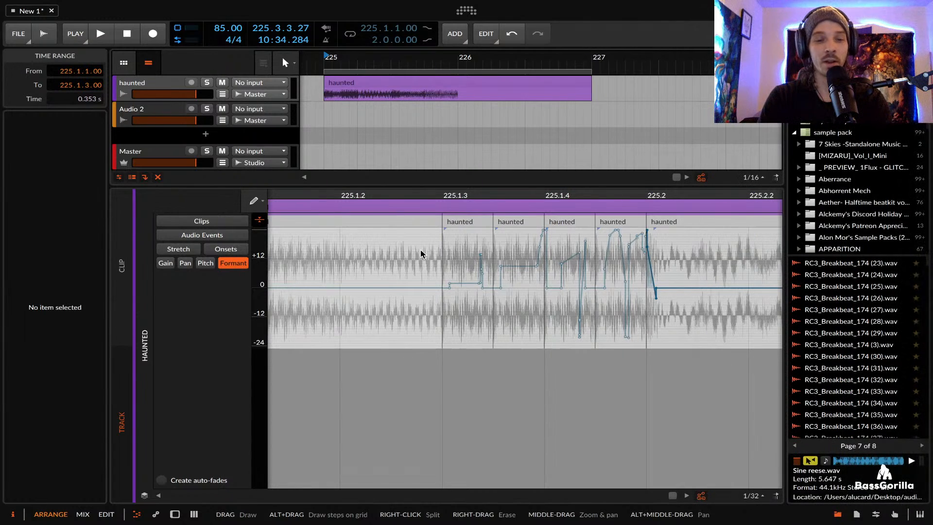
{"action": "left_click", "coordinate": [359, 220]}
{"action": "scroll", "coordinate": [357, 220], "scroll_direction": "left", "scroll_amount": 5}
{"action": "key", "text": "space"}
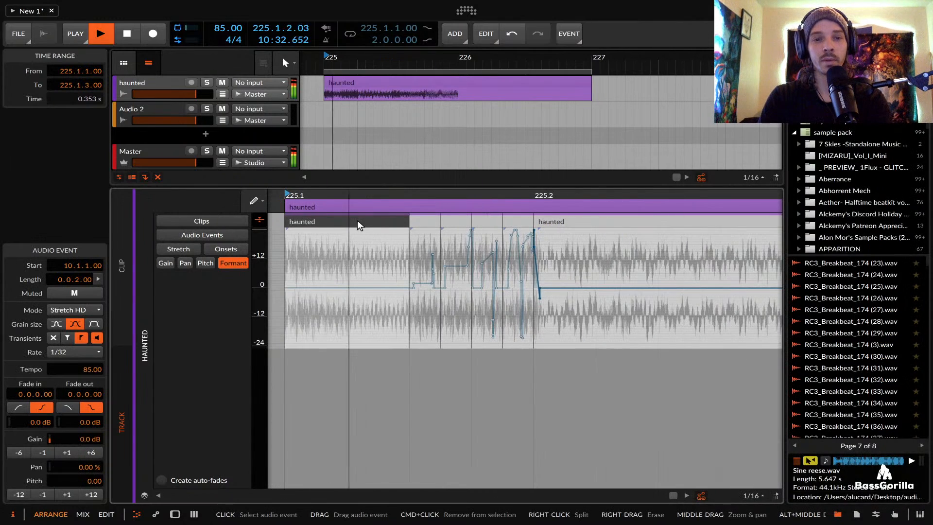
{"action": "scroll", "coordinate": [393, 240], "scroll_direction": "right", "scroll_amount": 4}
{"action": "scroll", "coordinate": [393, 240], "scroll_direction": "down", "scroll_amount": 5}
{"action": "key", "text": "space"}
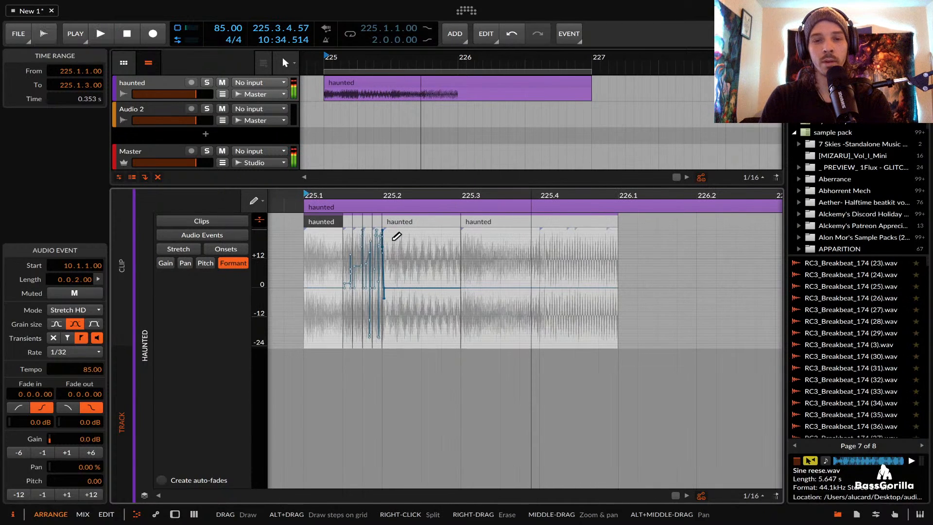
Select the short event at 225.1.3 and the range of audio events from 225.1.1 to 225.3.1
{"action": "left_click", "coordinate": [351, 225]}
{"action": "scroll", "coordinate": [350, 224], "scroll_direction": "up", "scroll_amount": 6}
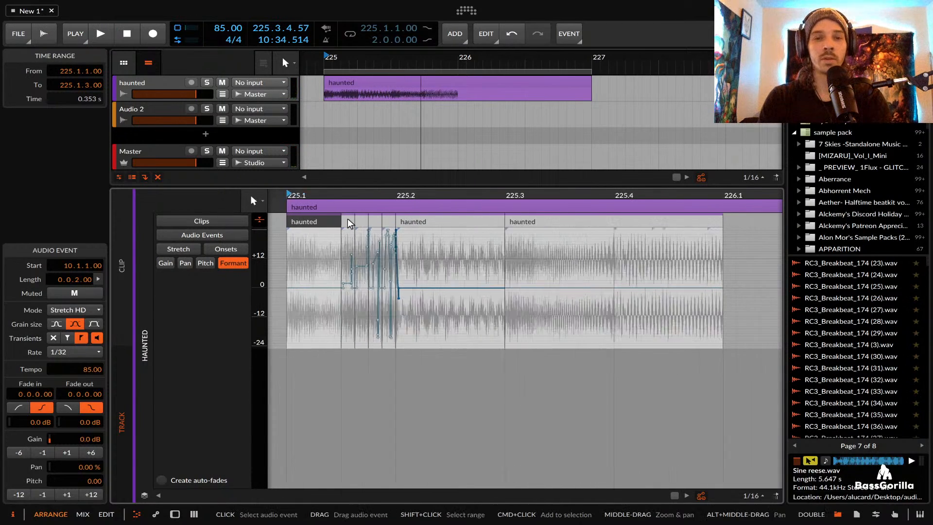
{"action": "scroll", "coordinate": [348, 224], "scroll_direction": "down", "scroll_amount": 4}
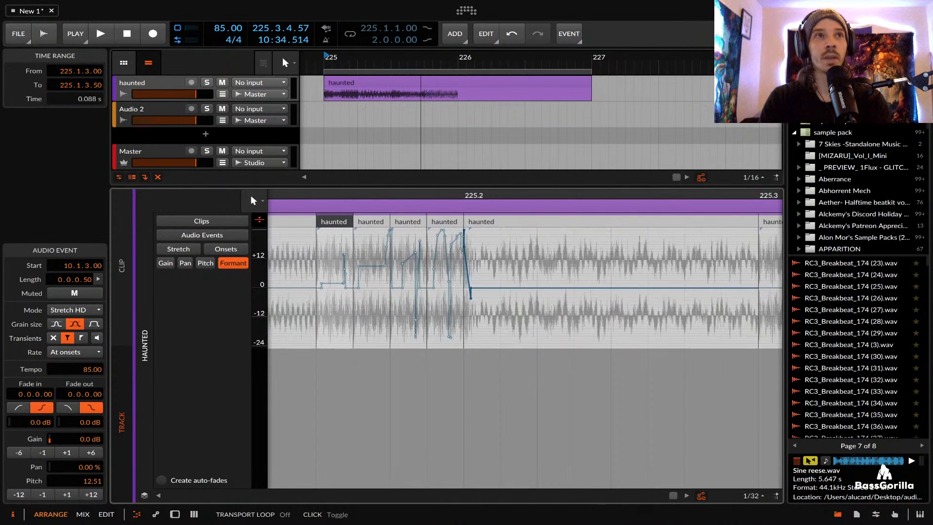
{"action": "scroll", "coordinate": [496, 251], "scroll_direction": "down", "scroll_amount": 2}
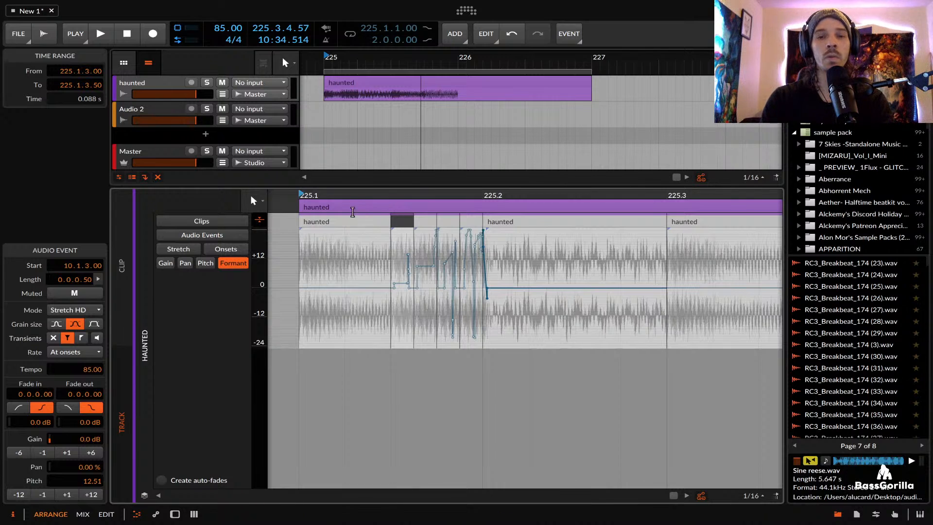
{"action": "left_click", "coordinate": [354, 221]}
{"action": "left_click", "coordinate": [588, 227], "text": "shift"}
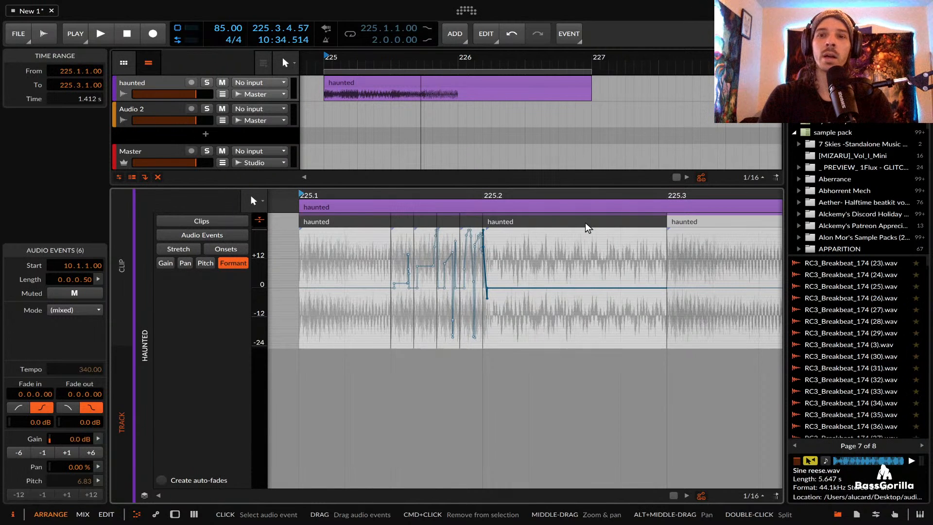
{"action": "left_click", "coordinate": [582, 228]}
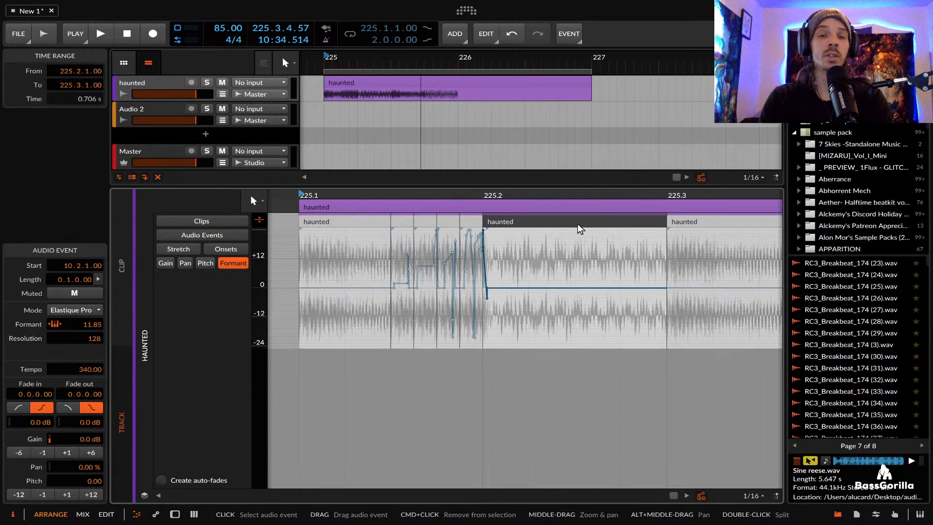
{"action": "left_click", "coordinate": [382, 223], "text": "shift"}
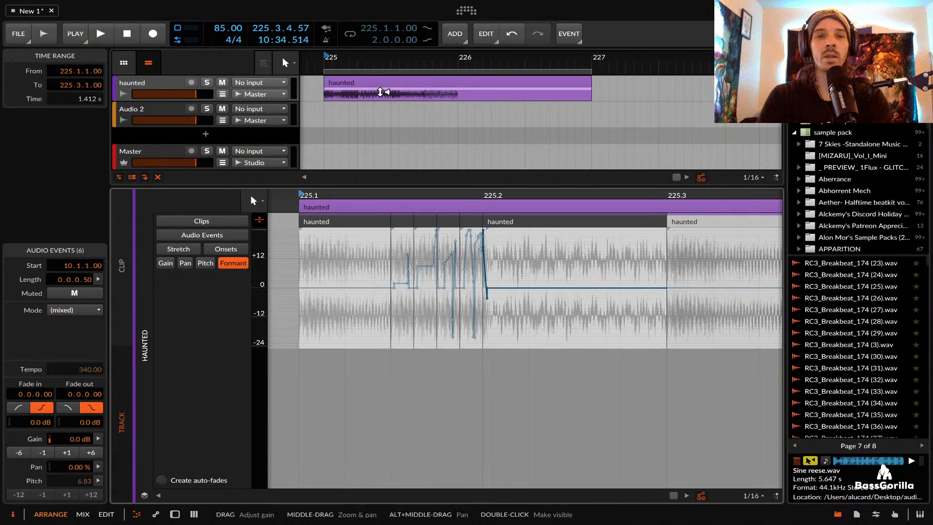
Close the clip's detail editor and show the haunted track's device chain
{"action": "scroll", "coordinate": [380, 92], "scroll_direction": "left", "scroll_amount": 3}
{"action": "scroll", "coordinate": [381, 92], "scroll_direction": "down", "scroll_amount": 3}
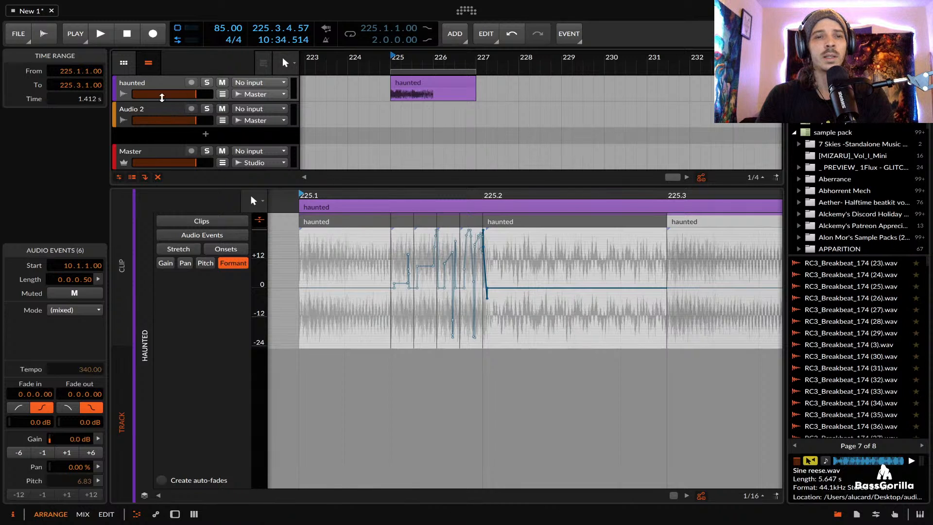
{"action": "left_click", "coordinate": [156, 85]}
{"action": "double_click", "coordinate": [167, 83]}
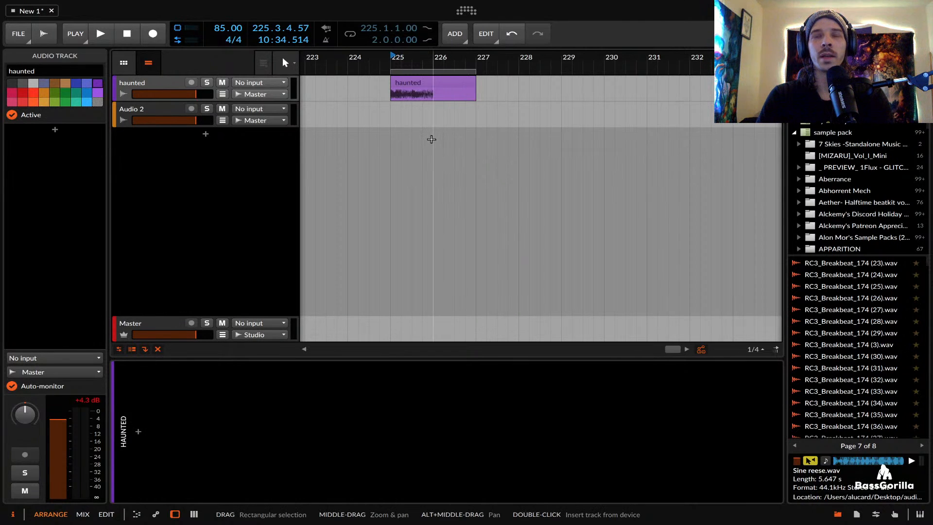
{"action": "left_click", "coordinate": [126, 83]}
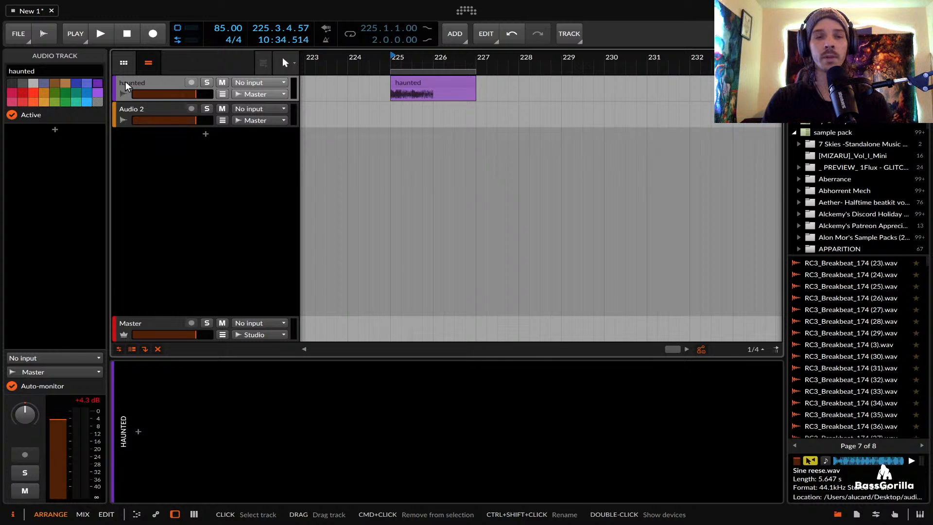
Add an instrument track below Audio 2 and load a Sampler device on it
{"action": "left_click", "coordinate": [135, 117]}
{"action": "key", "text": "super+t"}
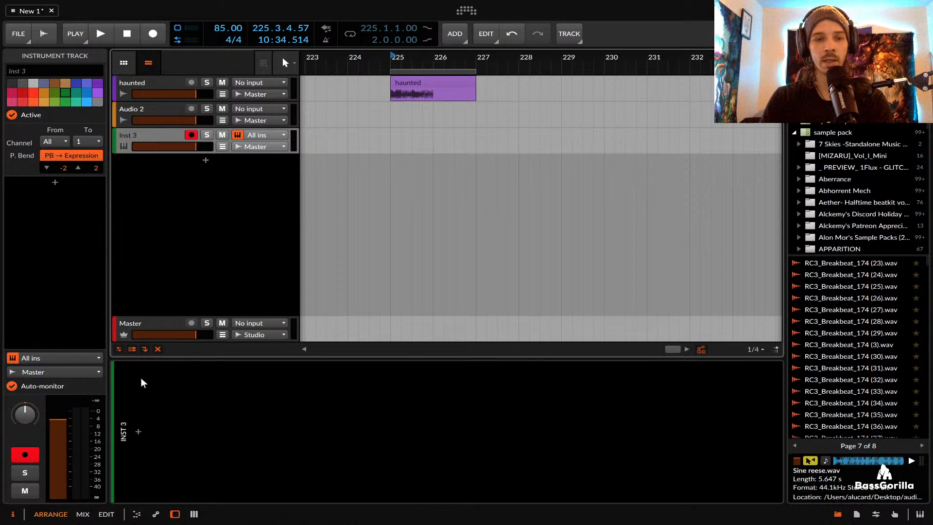
{"action": "left_click", "coordinate": [138, 432]}
{"action": "type", "text": "sampler"}
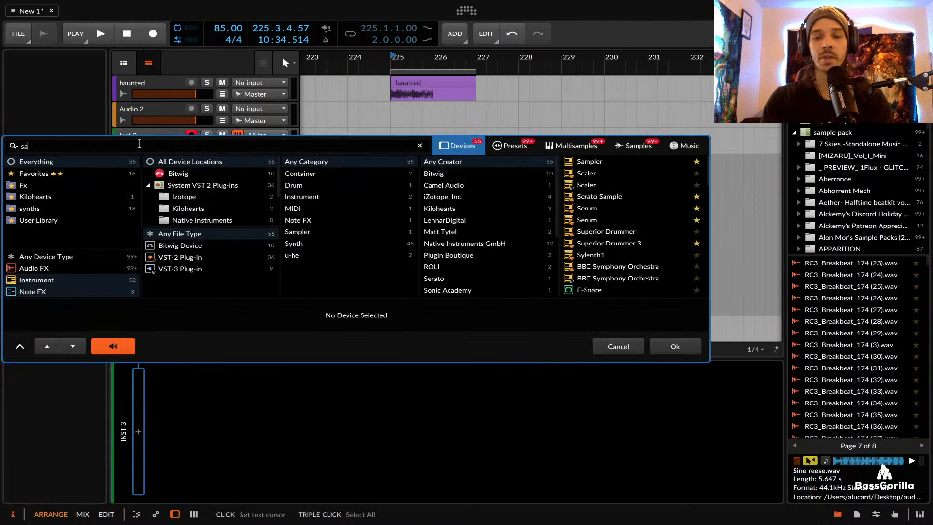
{"action": "left_click", "coordinate": [590, 161]}
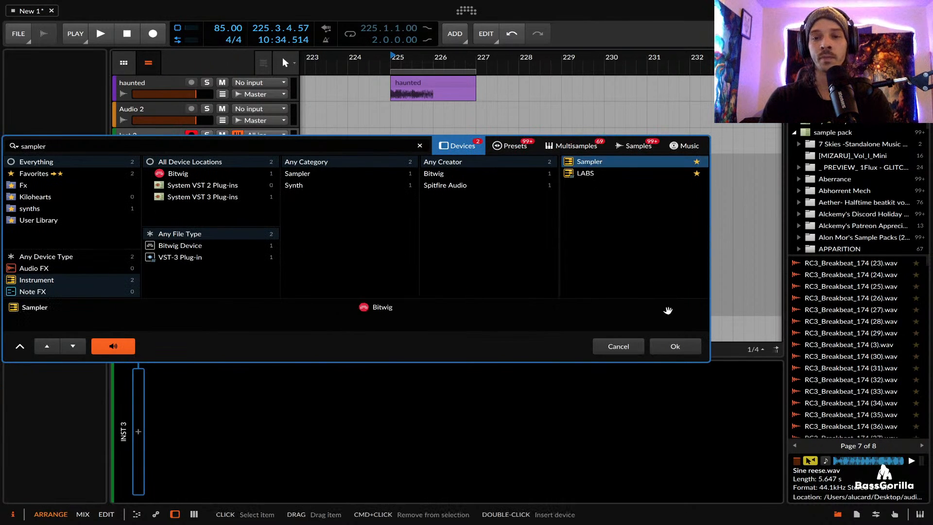
{"action": "left_click", "coordinate": [675, 346]}
Check the Audio 2, Sampler and haunted tracks and select the haunted clip at bar 225
{"action": "left_click", "coordinate": [154, 111]}
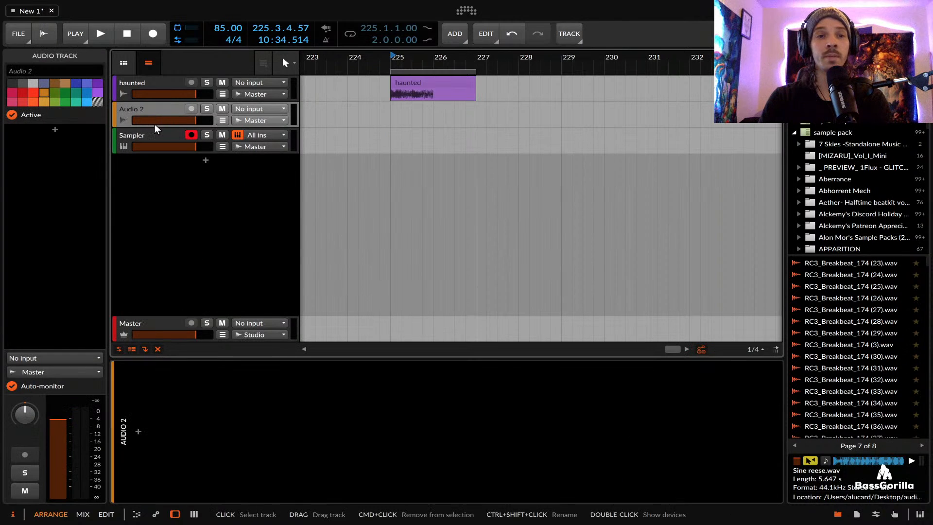
{"action": "left_click", "coordinate": [154, 135]}
{"action": "left_click", "coordinate": [136, 81]}
{"action": "scroll", "coordinate": [399, 89], "scroll_direction": "up", "scroll_amount": 5}
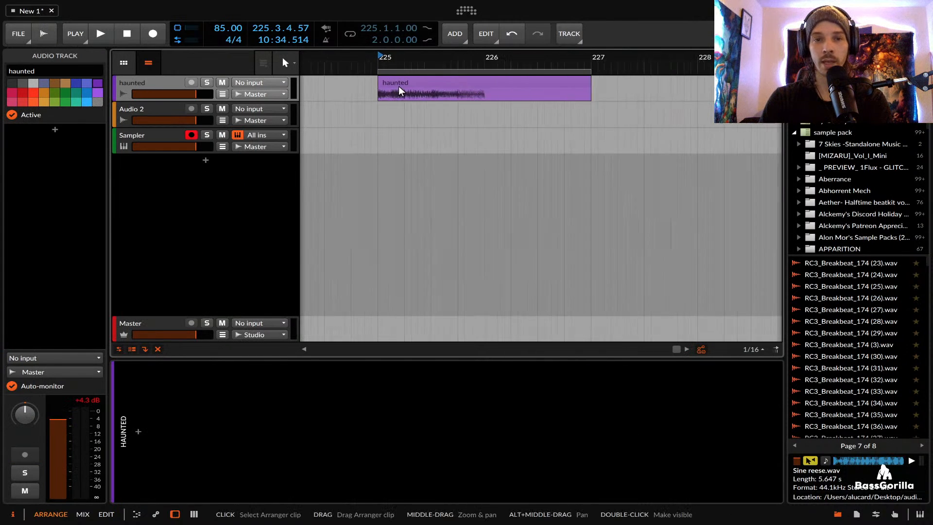
{"action": "left_click", "coordinate": [400, 87]}
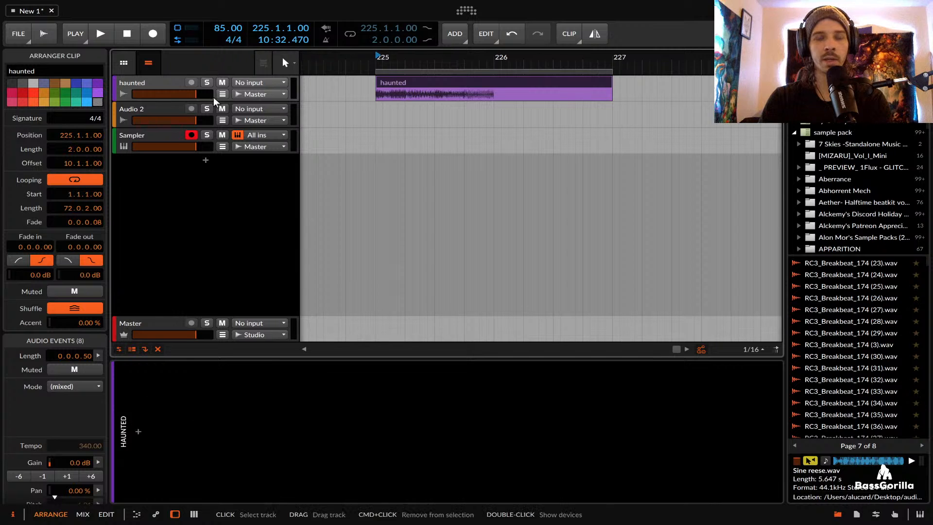
{"action": "scroll", "coordinate": [311, 86], "scroll_direction": "down", "scroll_amount": 5}
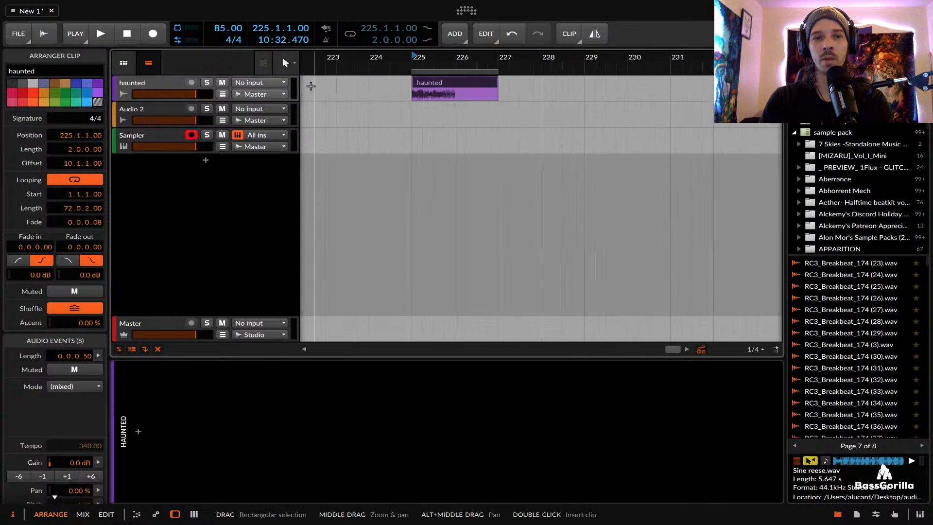
Play the haunted clip from bar 199 and split the range from 199.1.1 to 200.1.1 into its own clip
{"action": "scroll", "coordinate": [311, 86], "scroll_direction": "left", "scroll_amount": 15}
{"action": "scroll", "coordinate": [360, 89], "scroll_direction": "down", "scroll_amount": 5}
{"action": "scroll", "coordinate": [516, 92], "scroll_direction": "up", "scroll_amount": 8}
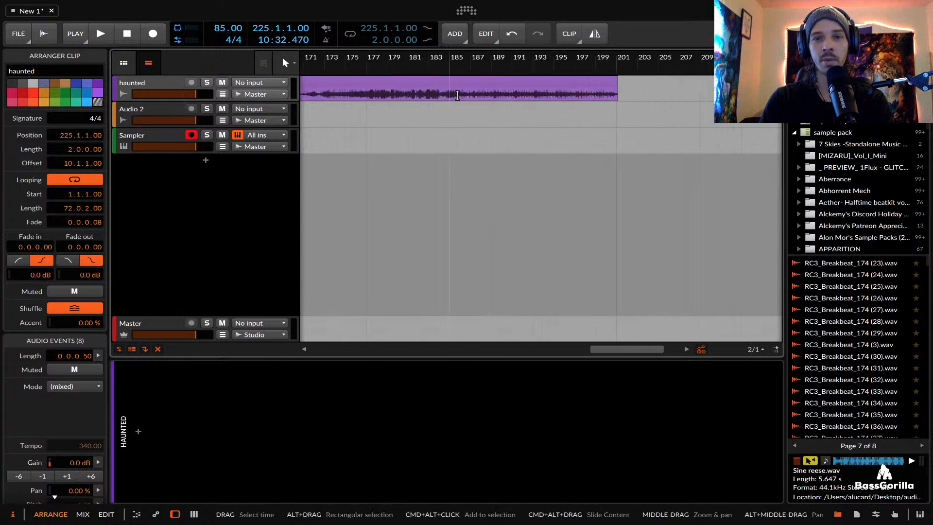
{"action": "left_click", "coordinate": [537, 94]}
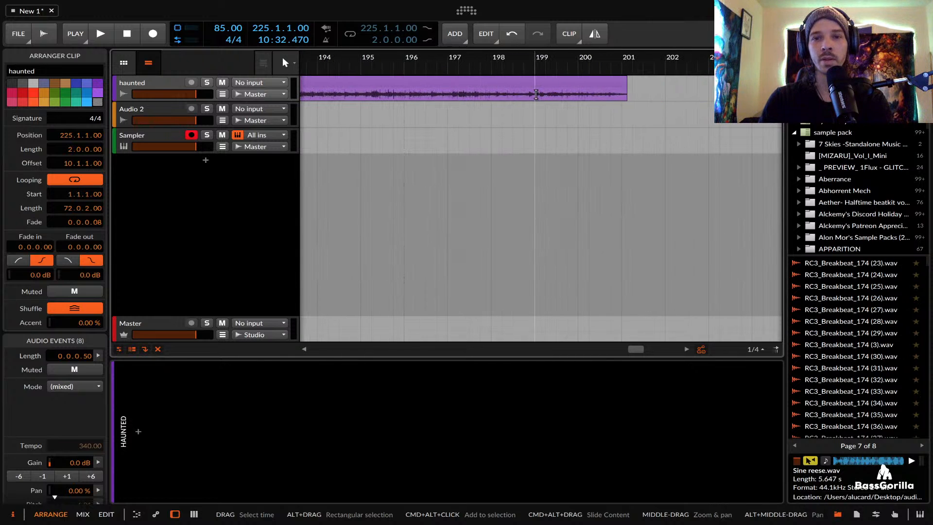
{"action": "key", "text": "space"}
{"action": "left_click_drag", "start_coordinate": [537, 94], "coordinate": [577, 93]}
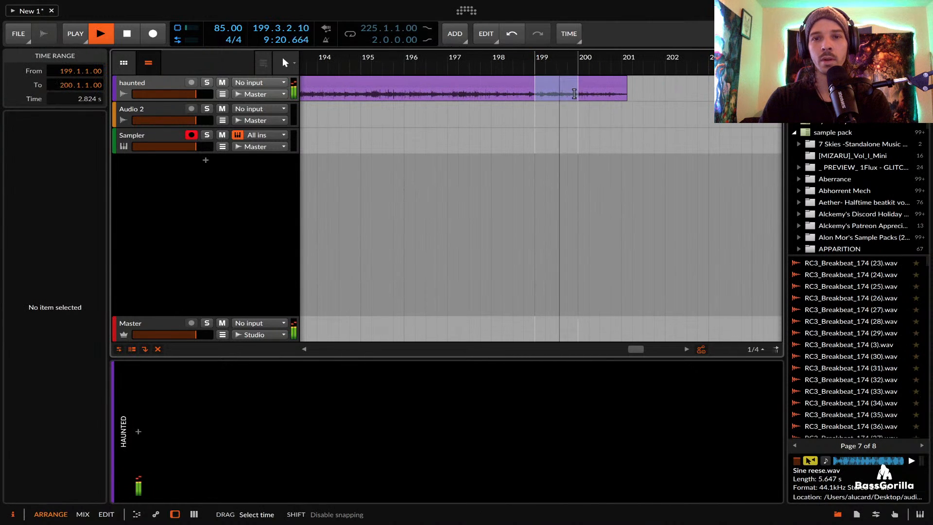
{"action": "key", "text": "super+e"}
{"action": "key", "text": "space"}
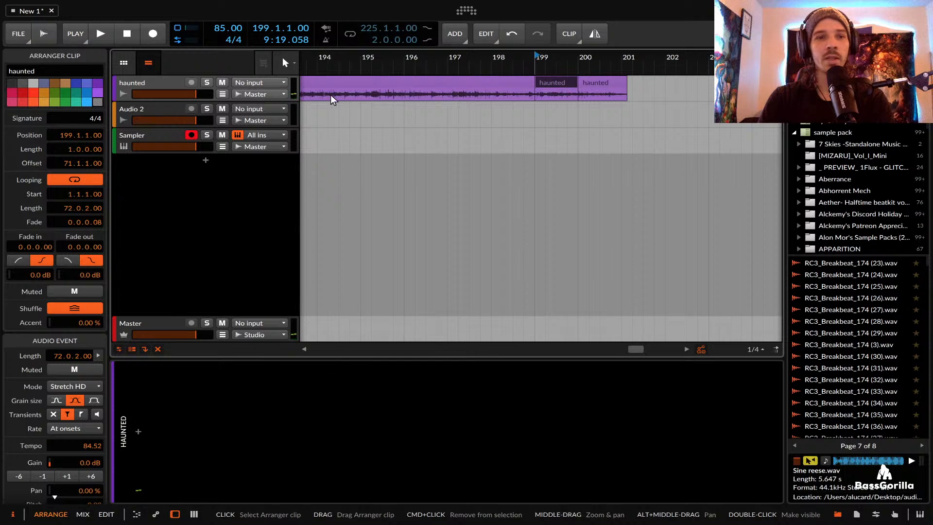
Move the one-bar haunted clip at bar 199 to Audio 2 and set up soloed, looped playback of it
{"action": "left_click_drag", "start_coordinate": [546, 83], "coordinate": [563, 111]}
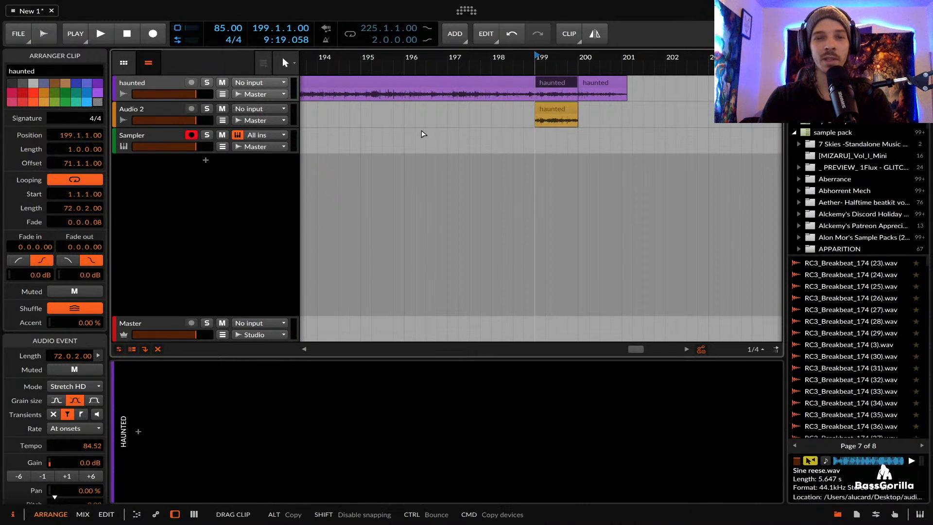
{"action": "left_click", "coordinate": [154, 106]}
{"action": "left_click", "coordinate": [207, 109]}
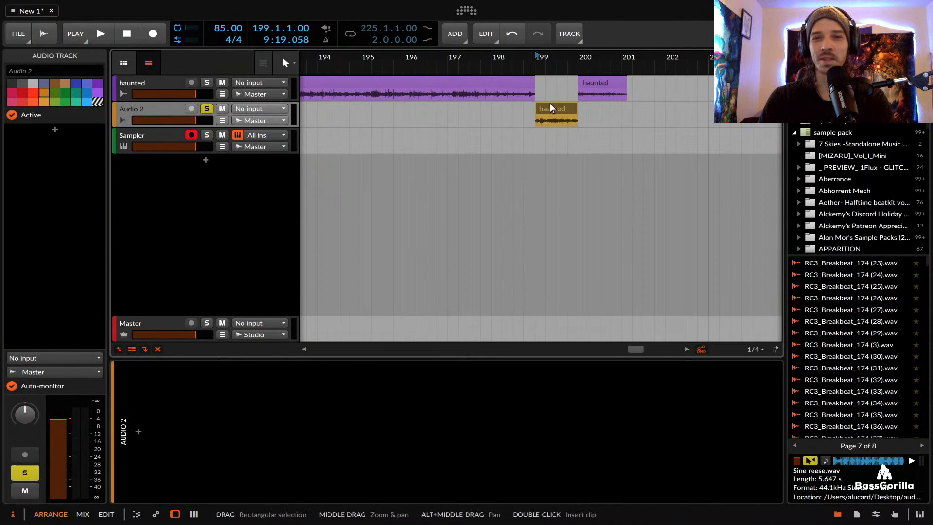
{"action": "left_click", "coordinate": [551, 106]}
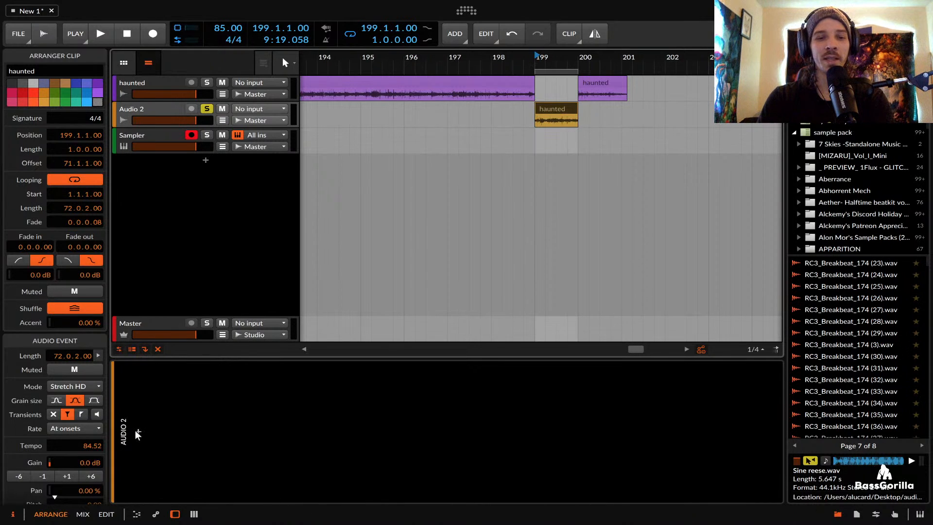
Add a Delay-1 device to Audio 2 and switch its delay time from note values to seconds
{"action": "left_click", "coordinate": [138, 432]}
{"action": "type", "text": "delay"}
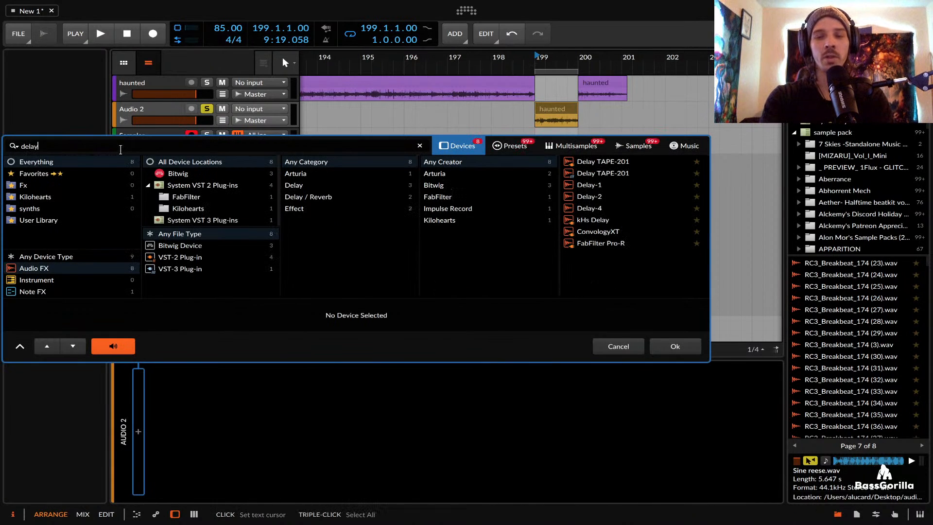
{"action": "left_click", "coordinate": [598, 185]}
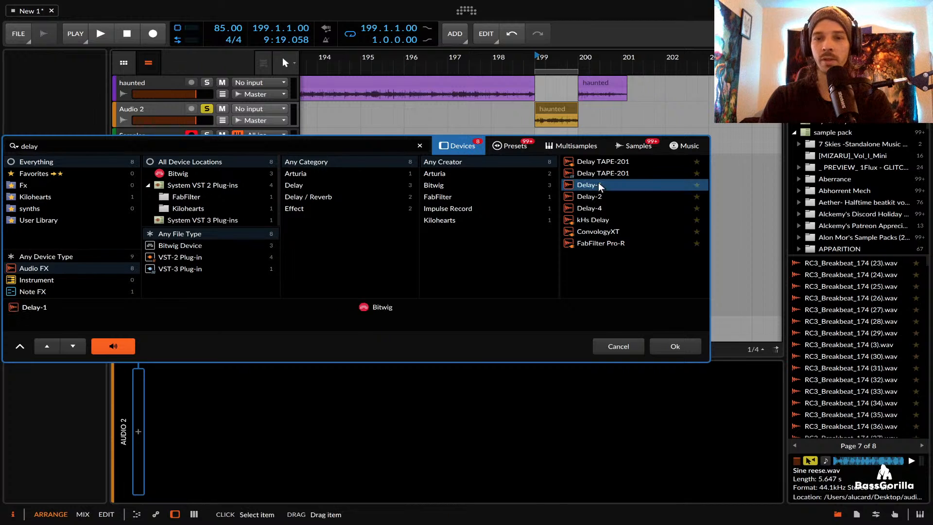
{"action": "left_click", "coordinate": [666, 347]}
{"action": "left_click", "coordinate": [174, 394]}
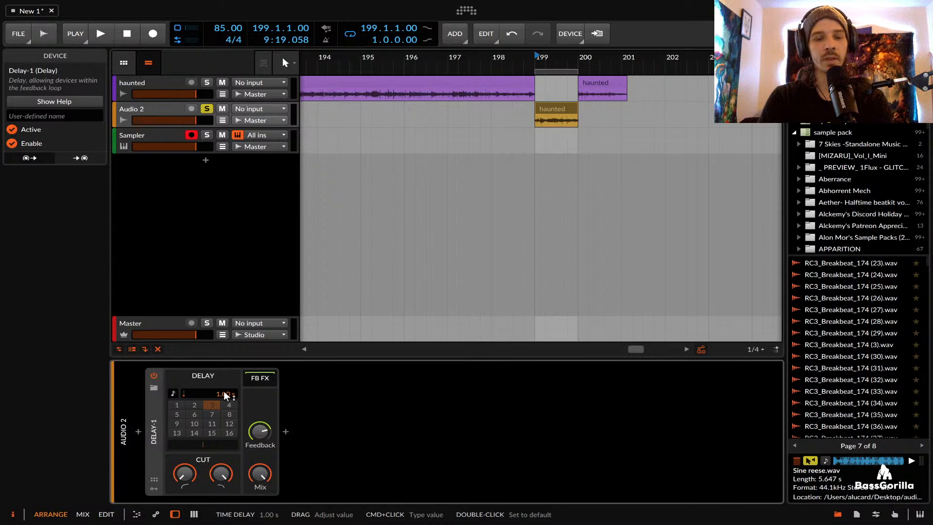
During looped playback, raise Delay-1's feedback and sweep its delay time down to 10.0 ms
{"action": "key", "text": "space"}
{"action": "left_click_drag", "start_coordinate": [221, 393], "coordinate": [221, 370]}
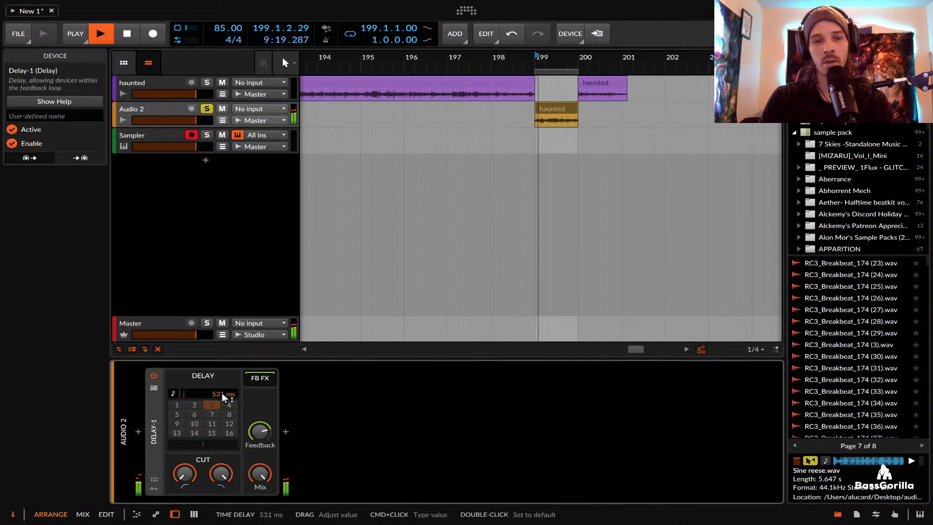
{"action": "left_click_drag", "start_coordinate": [223, 395], "coordinate": [268, 495]}
{"action": "mouse_move", "coordinate": [219, 394]}
{"action": "left_mouse_down"}
{"action": "mouse_move", "coordinate": [218, 359]}
{"action": "mouse_move", "coordinate": [218, 439]}
{"action": "mouse_move", "coordinate": [217, 392]}
{"action": "left_mouse_up"}
{"action": "key", "text": "space"}
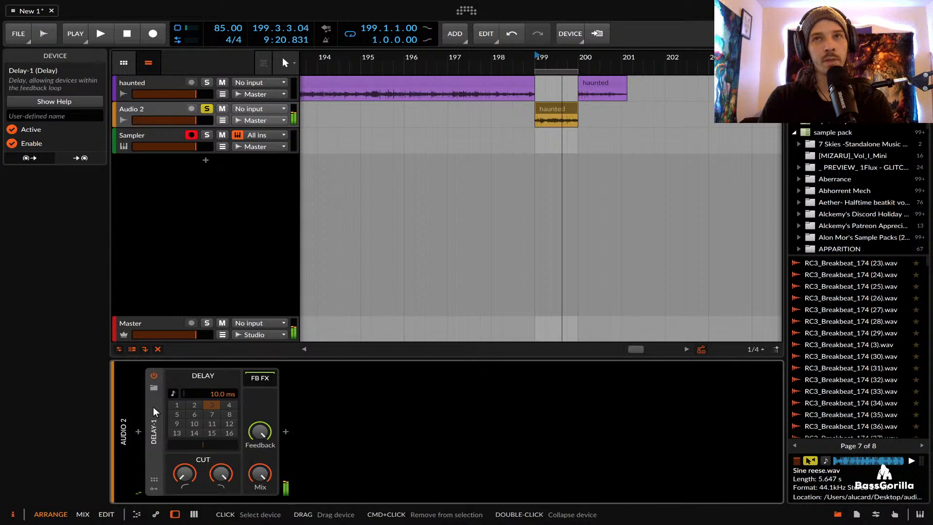
Delete Delay-1 from Audio 2 and undo the deletion
{"action": "key", "text": "Delete"}
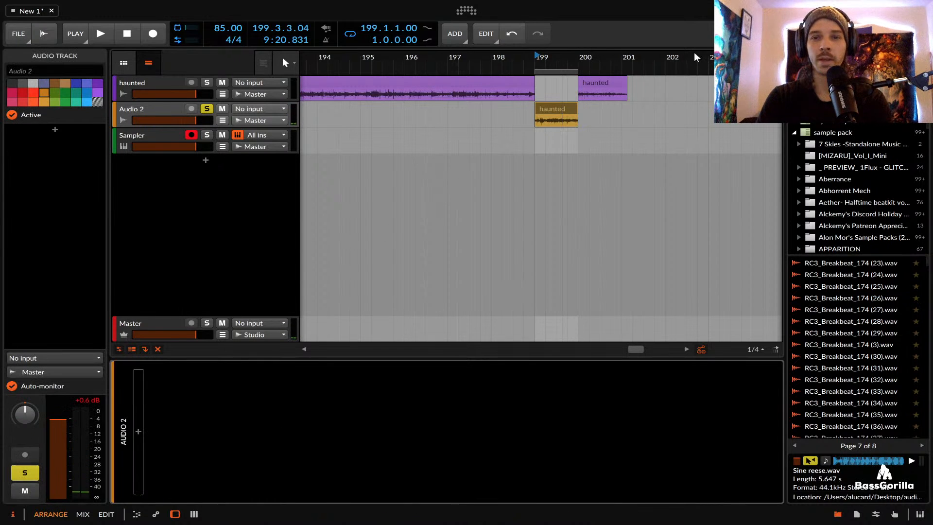
{"action": "left_click", "coordinate": [562, 105]}
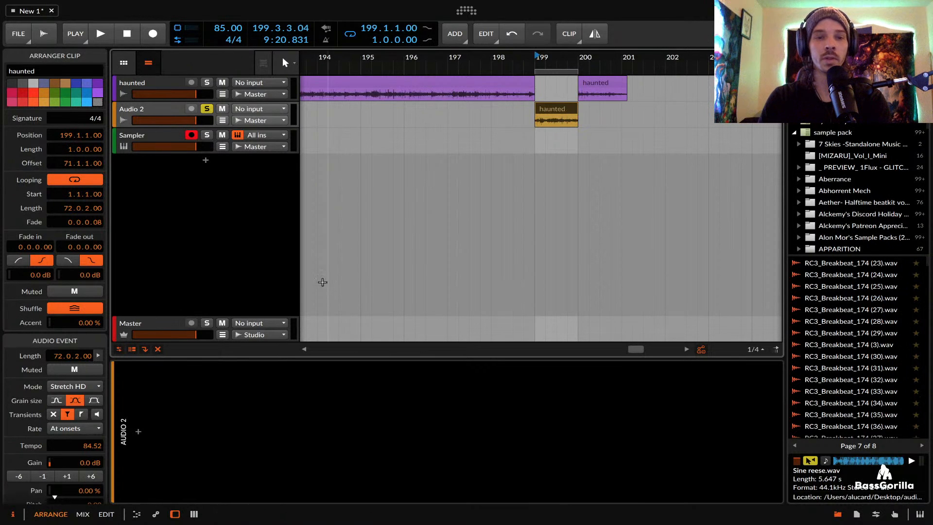
{"action": "key", "text": "ctrl+z"}
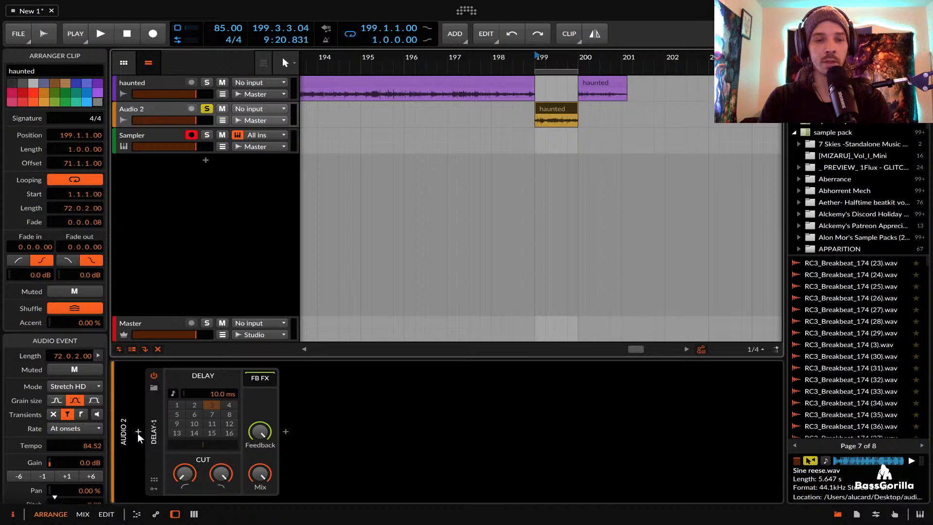
Insert Bitwig's Pitch Shifter device before Delay-1 on Audio 2
{"action": "left_click", "coordinate": [138, 432]}
{"action": "type", "text": "pitch"}
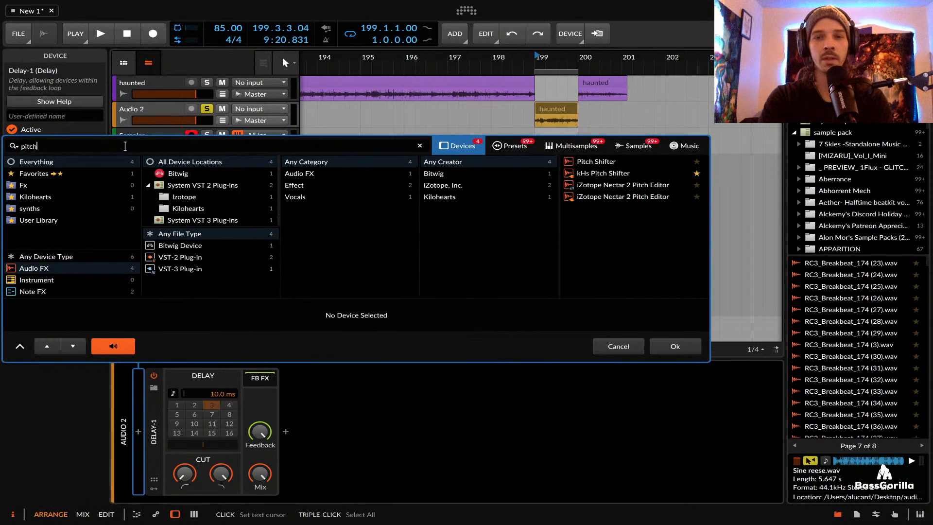
{"action": "left_click", "coordinate": [594, 161]}
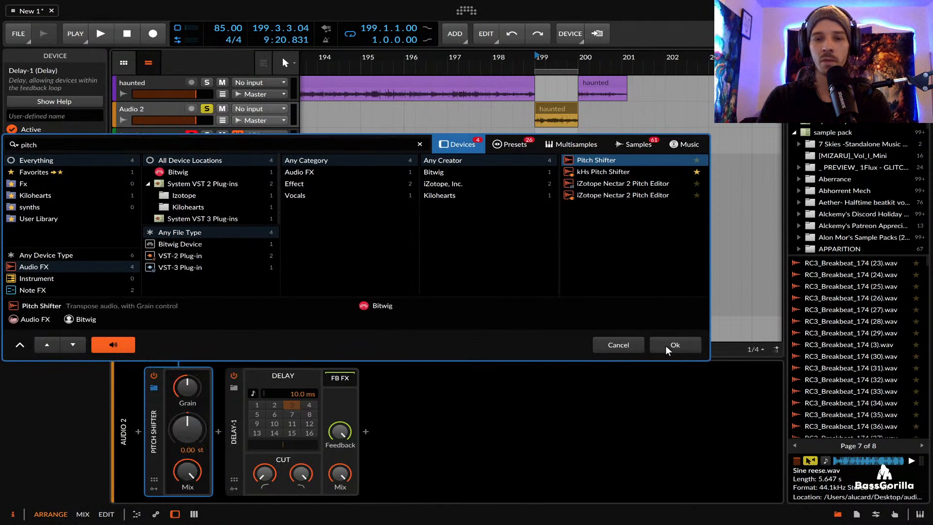
{"action": "left_click", "coordinate": [674, 345]}
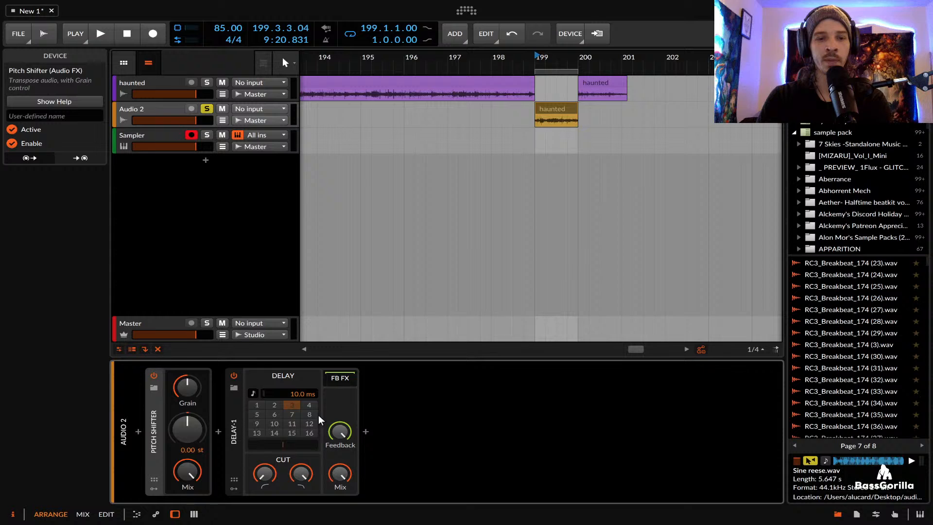
Show Delay-1's modulator slots and load the RONDO OF PITCH preset into the Pitch Shifter
{"action": "left_click", "coordinate": [233, 487]}
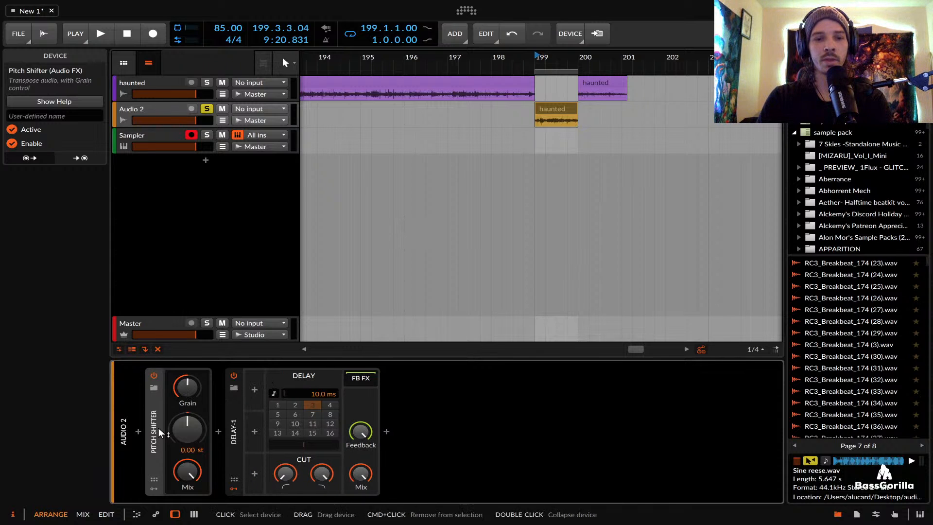
{"action": "left_click", "coordinate": [154, 388]}
{"action": "left_click", "coordinate": [591, 161]}
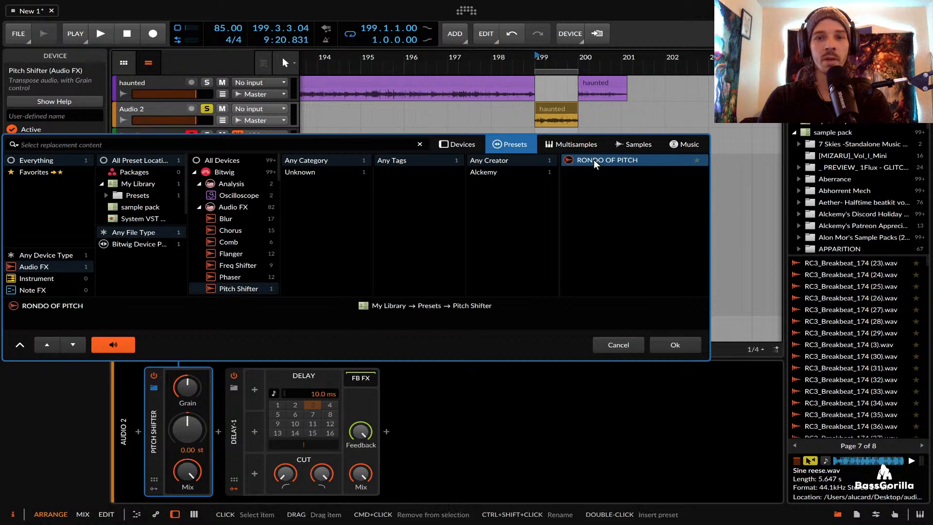
{"action": "left_click", "coordinate": [676, 344]}
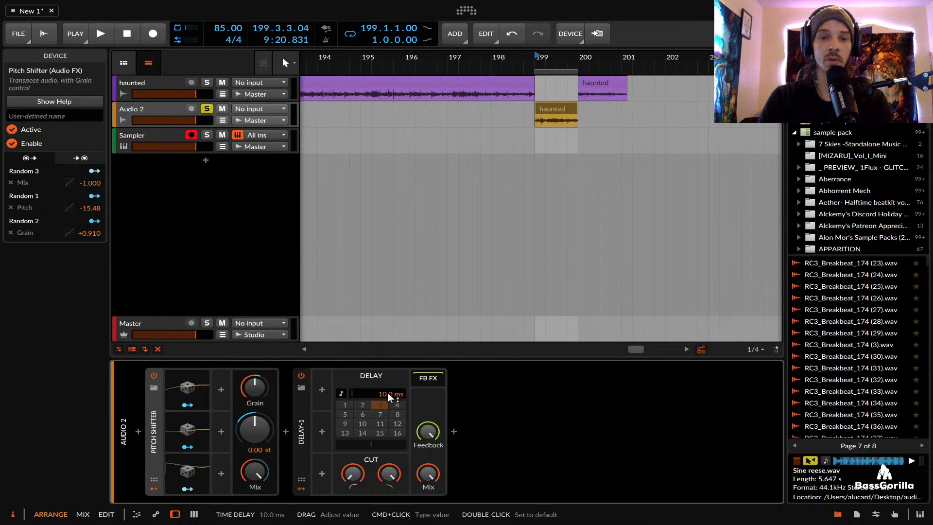
Play the loop through the Pitch Shifter and sweep Delay-1's delay time up to 1.71 s
{"action": "key", "text": "space"}
{"action": "left_click_drag", "start_coordinate": [386, 393], "coordinate": [386, 337]}
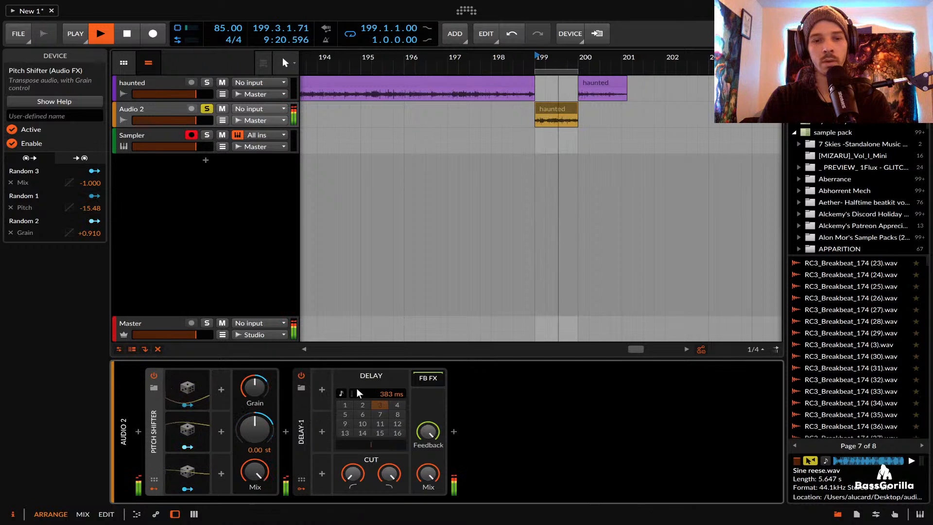
{"action": "mouse_move", "coordinate": [383, 392]}
{"action": "left_mouse_down"}
{"action": "mouse_move", "coordinate": [383, 418]}
{"action": "mouse_move", "coordinate": [383, 384]}
{"action": "left_mouse_up"}
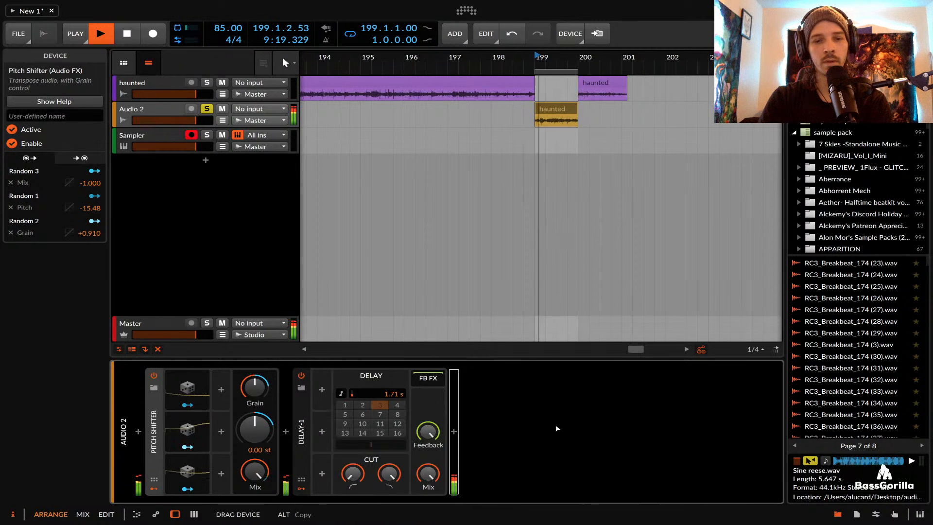
Move the Pitch Shifter after Delay-1 and set the delay time to 3.36 s during playback
{"action": "left_click_drag", "start_coordinate": [558, 428], "coordinate": [555, 429]}
{"action": "left_click_drag", "start_coordinate": [237, 394], "coordinate": [241, 391]}
{"action": "key", "text": "space"}
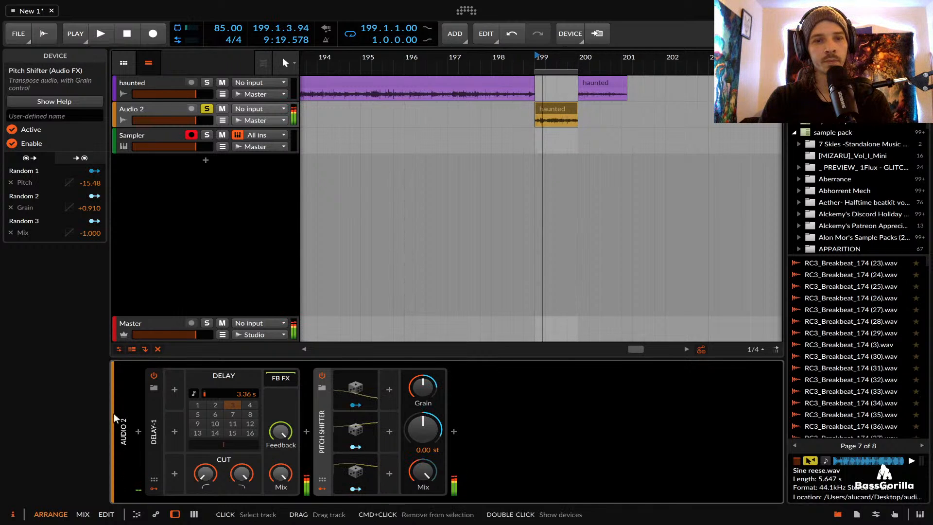
Delete Delay-1 and the Pitch Shifter from Audio 2 and return the bar 199 clip to the haunted track
{"action": "left_click", "coordinate": [323, 375]}
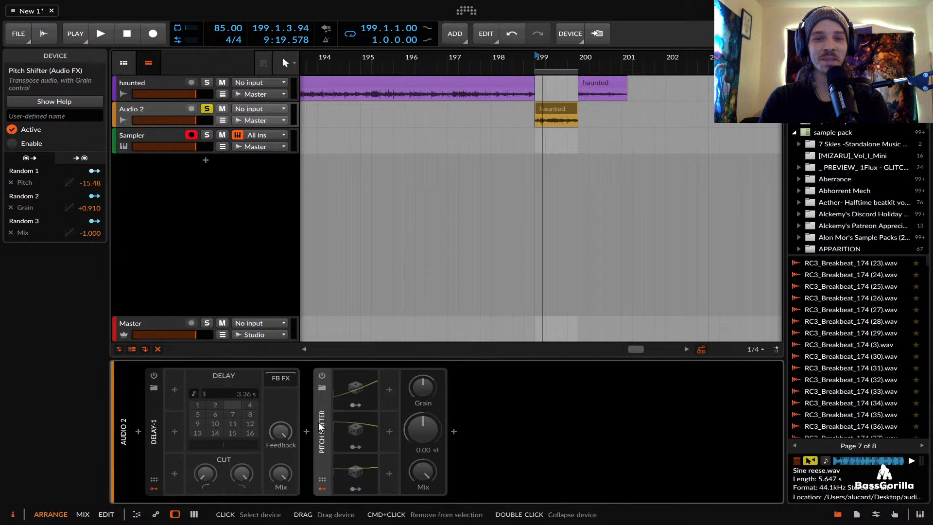
{"action": "left_click", "coordinate": [154, 413]}
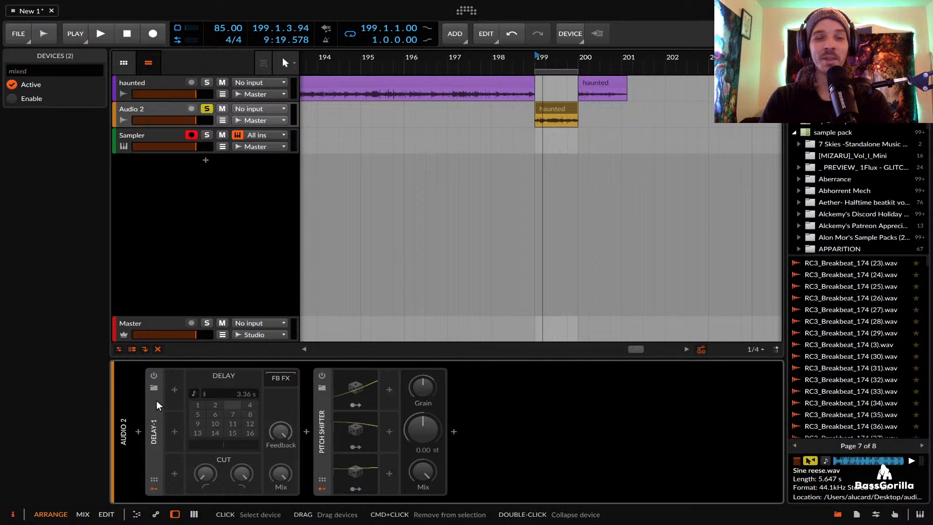
{"action": "left_click", "coordinate": [315, 418]}
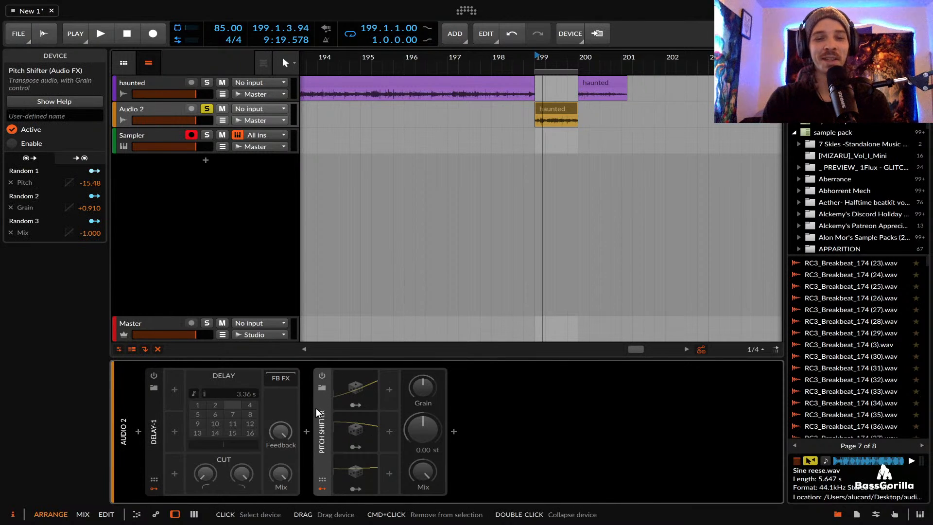
{"action": "left_click", "coordinate": [152, 406], "text": "shift"}
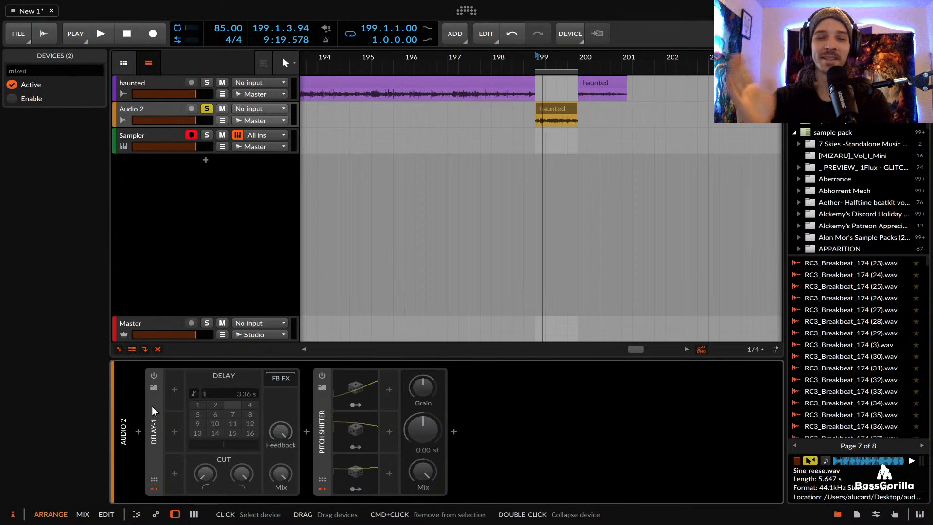
{"action": "key", "text": "Delete"}
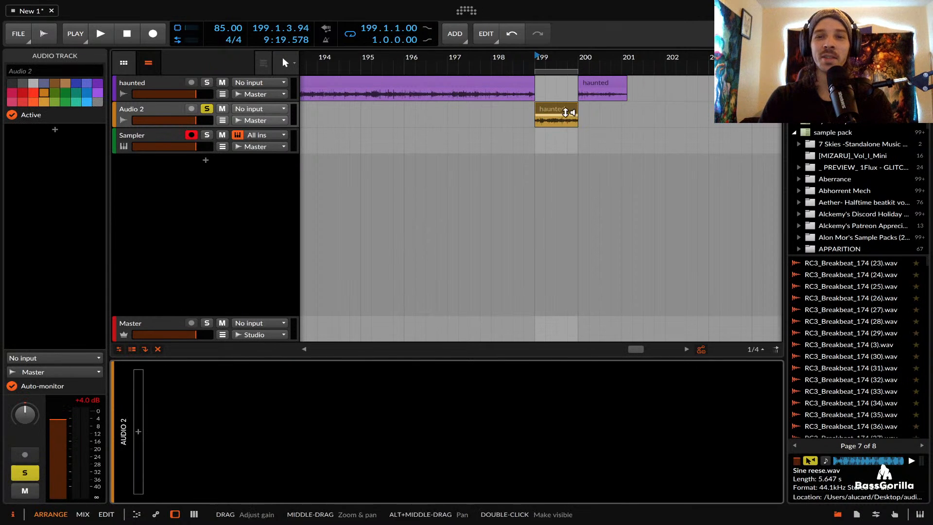
{"action": "left_click_drag", "start_coordinate": [565, 113], "coordinate": [563, 89]}
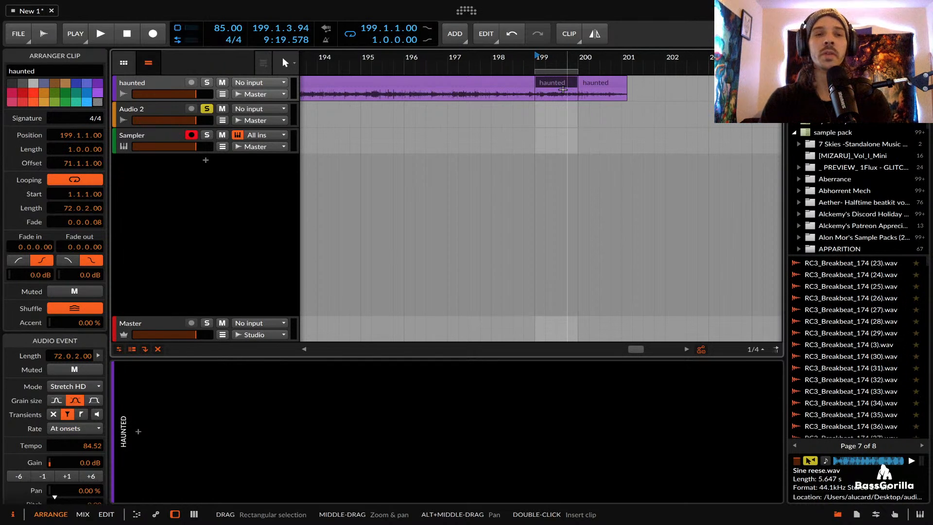
Show the Sampler track's device, try its playback freeze, and examine the available playback modes
{"action": "left_click", "coordinate": [143, 110]}
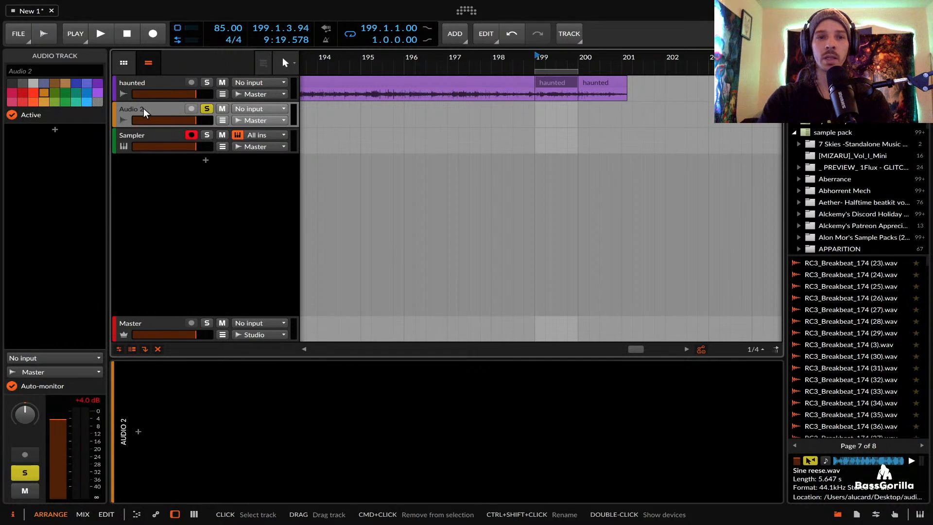
{"action": "left_click", "coordinate": [153, 134]}
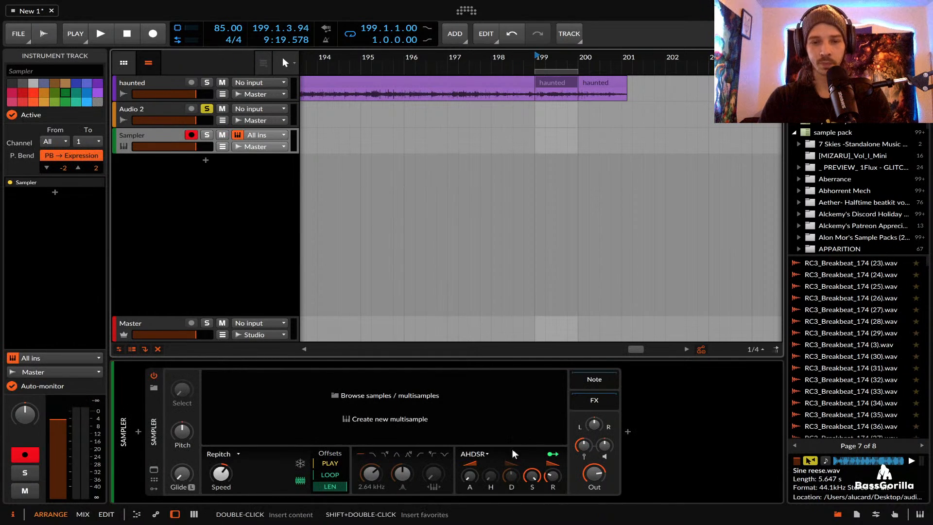
{"action": "left_click", "coordinate": [300, 464]}
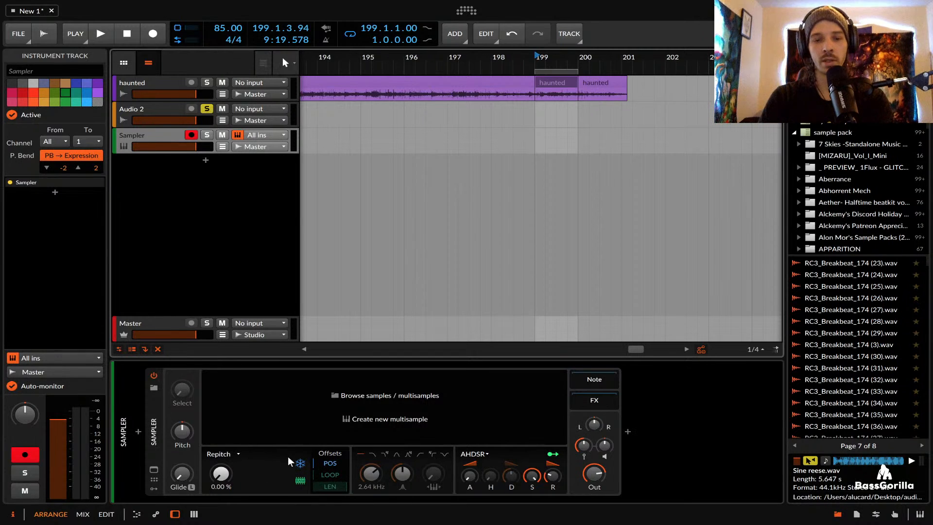
{"action": "left_click", "coordinate": [300, 463]}
{"action": "left_click", "coordinate": [227, 454]}
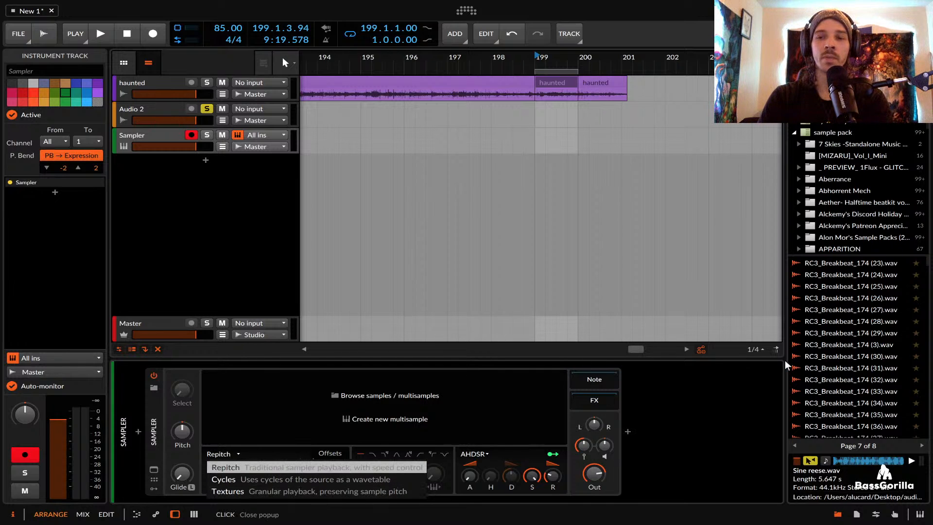
Preview the sample RC3_Breakbeat_174 (25).wav from the browser
{"action": "left_click", "coordinate": [838, 288]}
{"action": "left_click", "coordinate": [838, 287]}
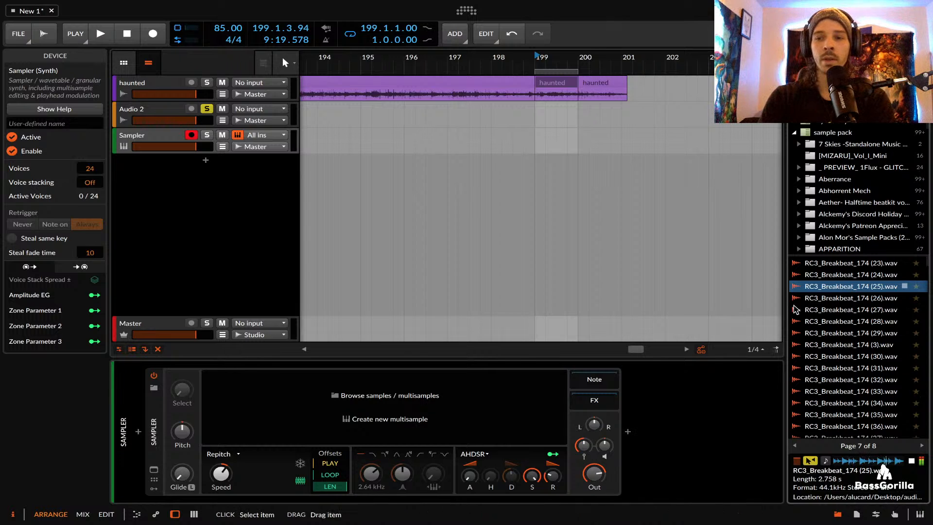
Load RC3_Breakbeat_174 (25).wav into the Sampler and take Audio 2 out of solo
{"action": "left_click_drag", "start_coordinate": [845, 286], "coordinate": [291, 433]}
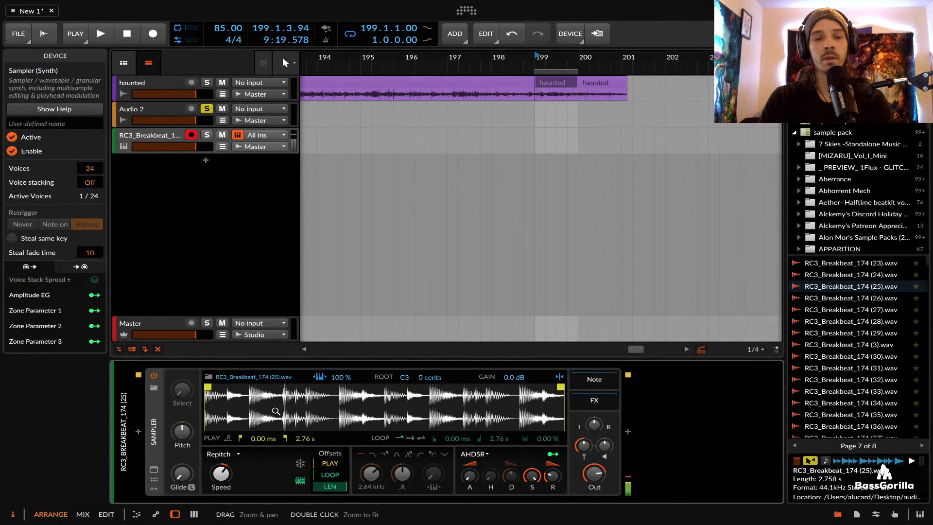
{"action": "left_click", "coordinate": [207, 109]}
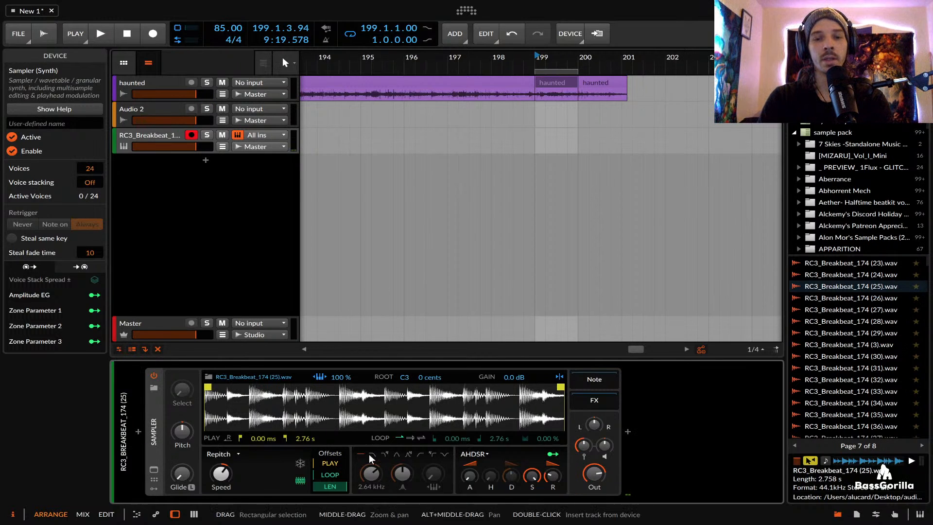
{"action": "key", "text": "f"}
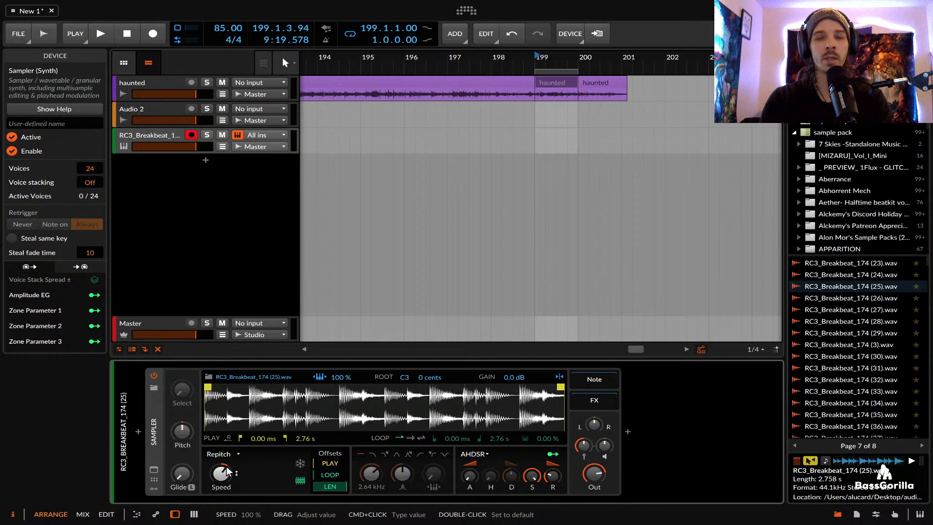
Loop the breakbeat in Repitch mode and try playback speeds of 11 %, 200 % and 10 %
{"action": "mouse_move", "coordinate": [222, 471]}
{"action": "left_mouse_down"}
{"action": "mouse_move", "coordinate": [221, 496]}
{"action": "mouse_move", "coordinate": [221, 439]}
{"action": "mouse_move", "coordinate": [221, 478]}
{"action": "left_mouse_up"}
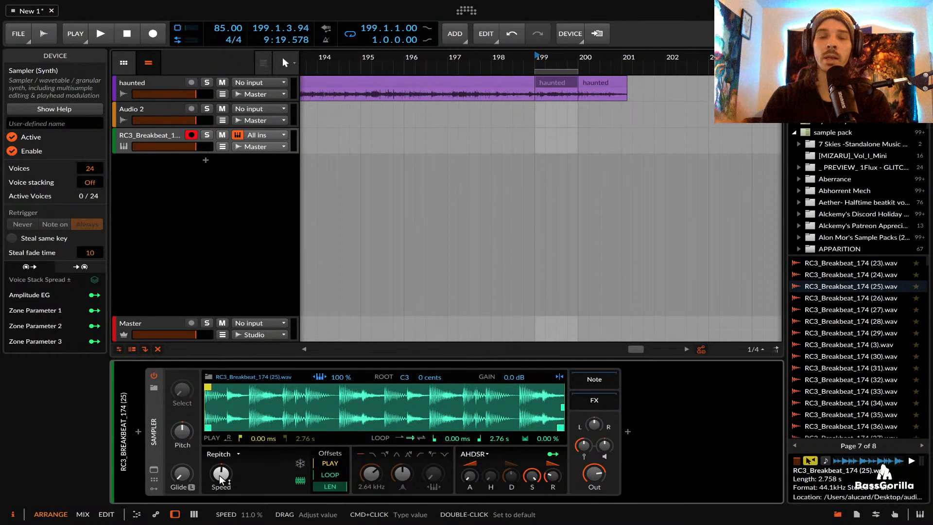
{"action": "double_click", "coordinate": [221, 479]}
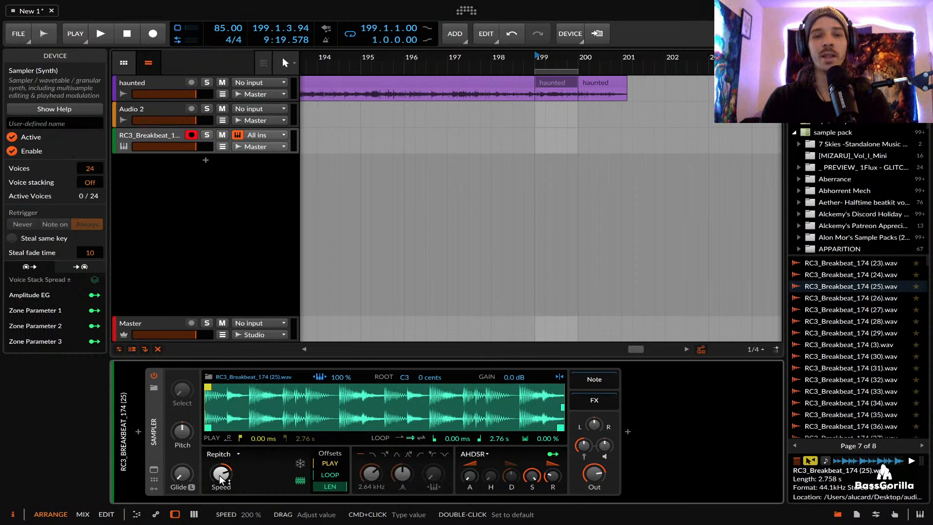
{"action": "left_click_drag", "start_coordinate": [220, 474], "coordinate": [219, 501]}
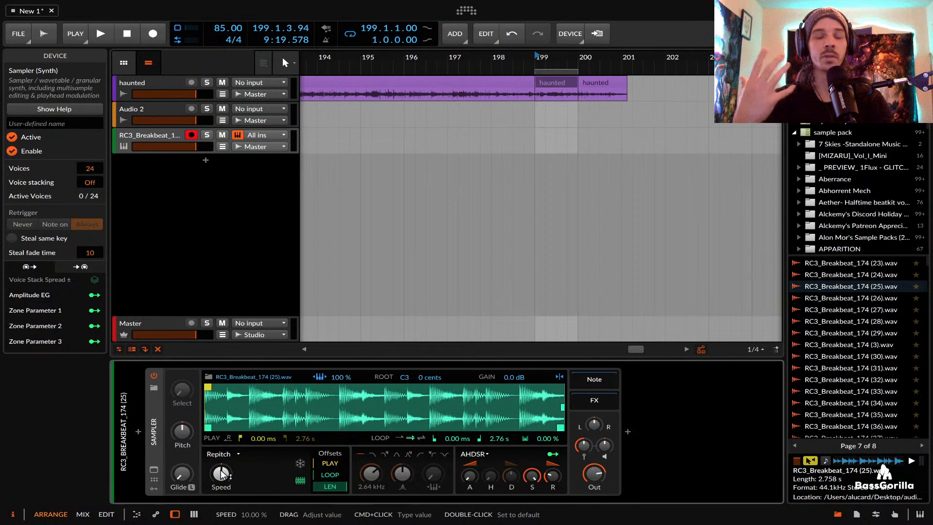
Switch the Sampler's playback mode to Cycles and try a formant of -4.80 st
{"action": "left_click", "coordinate": [221, 453]}
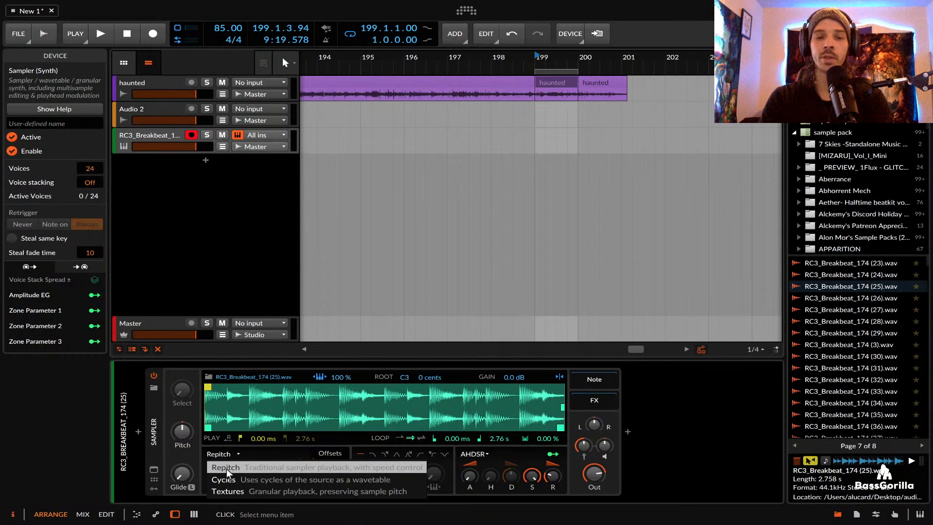
{"action": "left_click", "coordinate": [227, 472]}
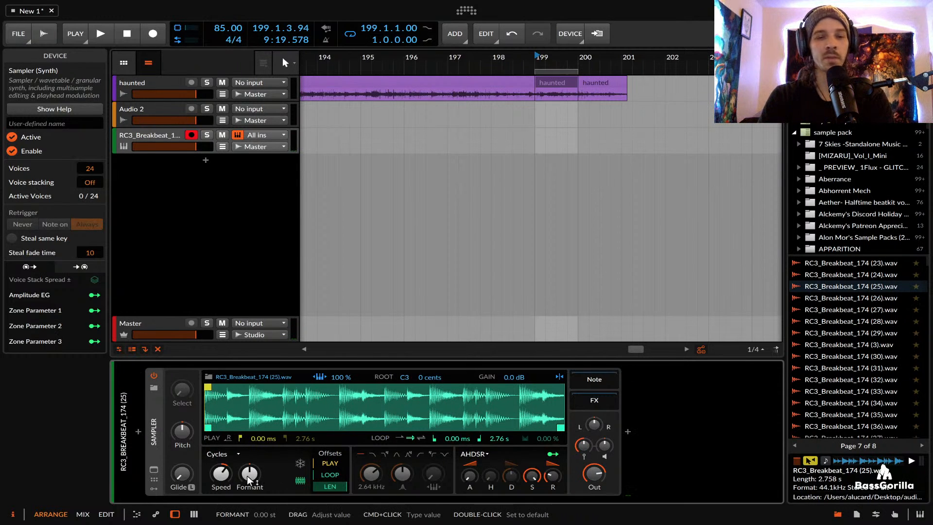
{"action": "mouse_move", "coordinate": [249, 481]}
{"action": "left_mouse_down"}
{"action": "mouse_move", "coordinate": [248, 503]}
{"action": "mouse_move", "coordinate": [248, 452]}
{"action": "mouse_move", "coordinate": [249, 488]}
{"action": "left_mouse_up"}
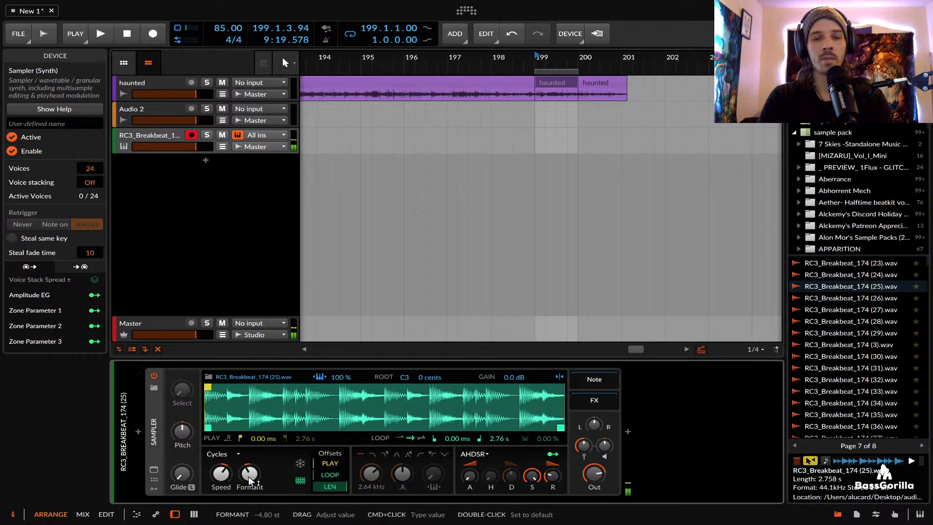
Freeze the Sampler's playback and set the playhead position to 4.50 %
{"action": "left_click", "coordinate": [300, 464]}
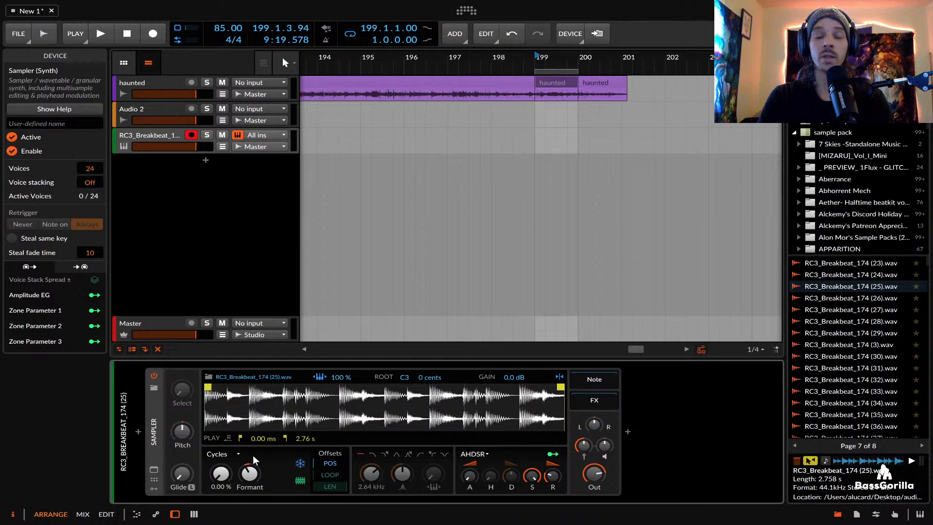
{"action": "mouse_move", "coordinate": [220, 474]}
{"action": "left_mouse_down"}
{"action": "mouse_move", "coordinate": [220, 462]}
{"action": "mouse_move", "coordinate": [220, 472]}
{"action": "left_mouse_up"}
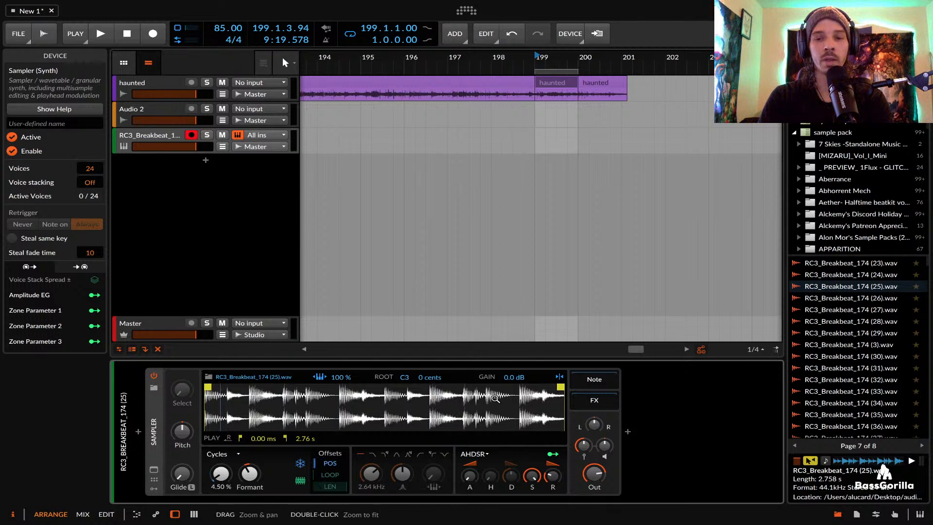
Shorten the sample's play range to end at 46.4 ms and raise the playhead position to 32.5 %
{"action": "left_click_drag", "start_coordinate": [560, 381], "coordinate": [224, 375]}
{"action": "scroll", "coordinate": [216, 413], "scroll_direction": "up", "scroll_amount": 5}
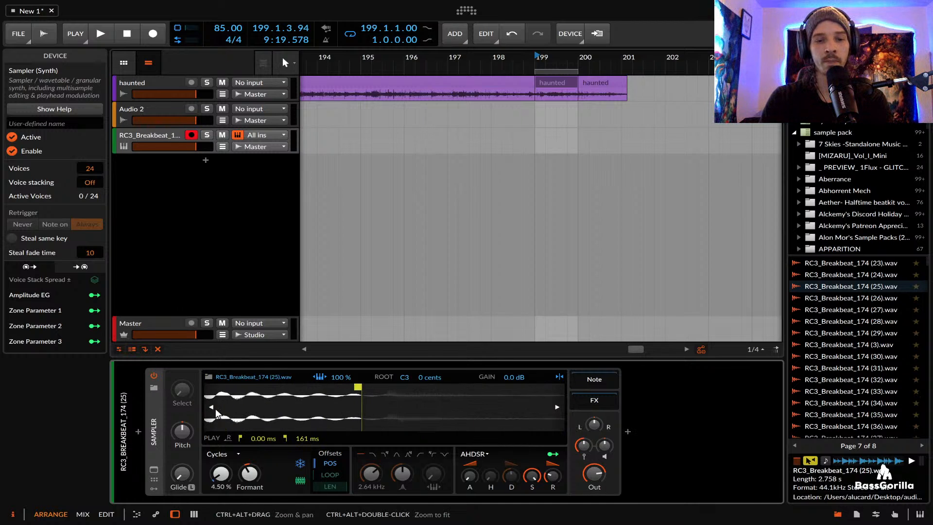
{"action": "scroll", "coordinate": [217, 413], "scroll_direction": "up", "scroll_amount": 3}
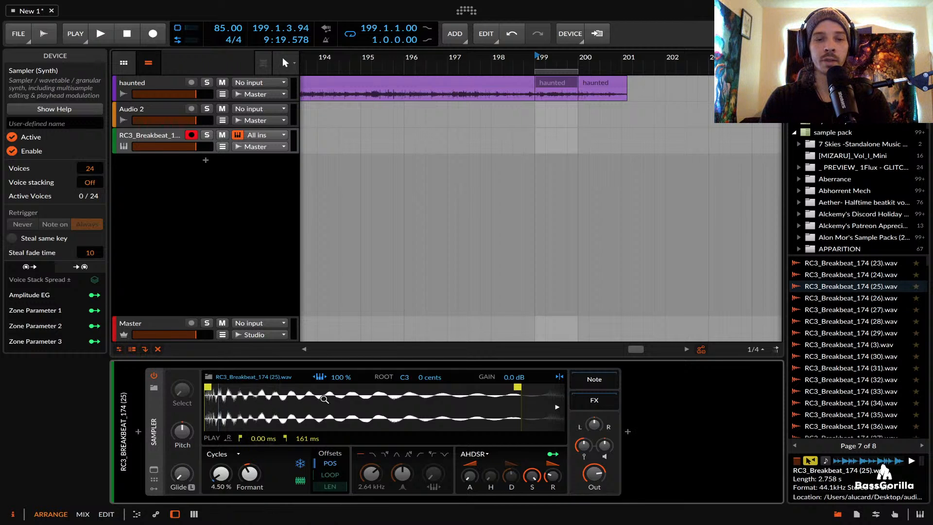
{"action": "mouse_move", "coordinate": [223, 477]}
{"action": "left_mouse_down"}
{"action": "mouse_move", "coordinate": [224, 490]}
{"action": "mouse_move", "coordinate": [222, 396]}
{"action": "mouse_move", "coordinate": [222, 443]}
{"action": "left_mouse_up"}
{"action": "left_click_drag", "start_coordinate": [517, 387], "coordinate": [292, 387]}
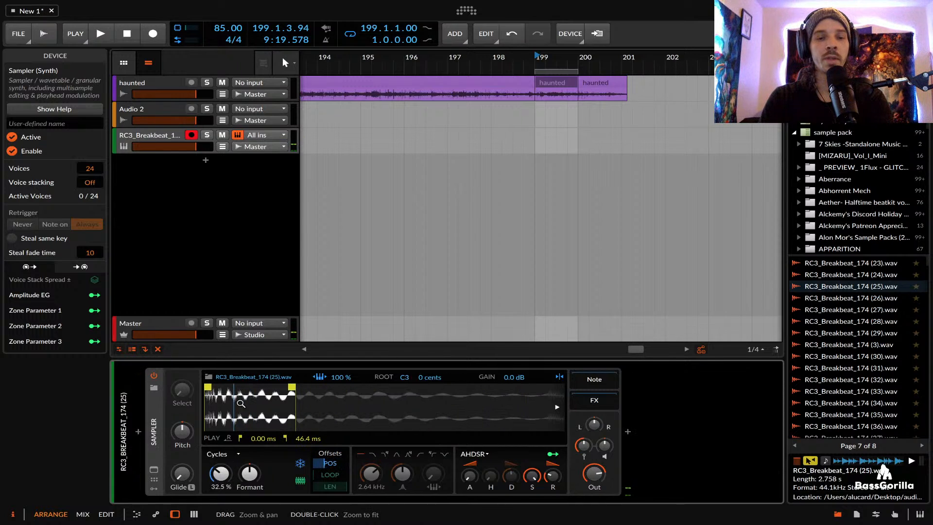
Sweep the frozen playhead through the short range to 52.5 % and raise the formant
{"action": "left_click_drag", "start_coordinate": [220, 473], "coordinate": [221, 460]}
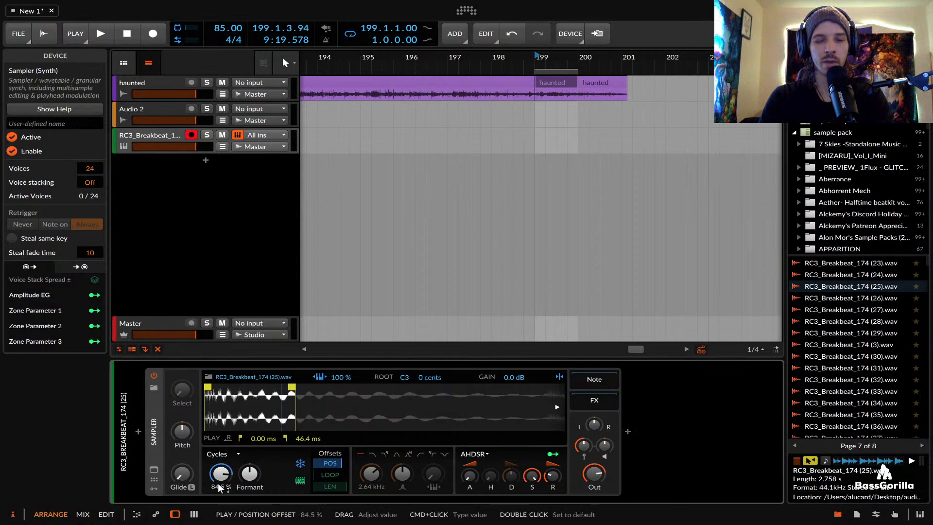
{"action": "left_click_drag", "start_coordinate": [218, 478], "coordinate": [218, 501]}
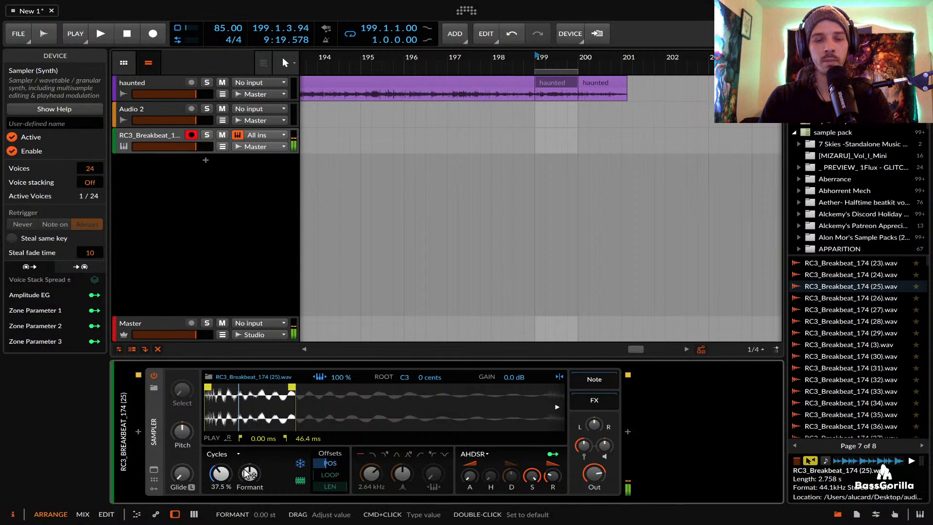
{"action": "mouse_move", "coordinate": [249, 474]}
{"action": "left_mouse_down"}
{"action": "mouse_move", "coordinate": [250, 486]}
{"action": "mouse_move", "coordinate": [220, 465]}
{"action": "mouse_move", "coordinate": [220, 451]}
{"action": "mouse_move", "coordinate": [220, 498]}
{"action": "mouse_move", "coordinate": [221, 471]}
{"action": "left_mouse_up"}
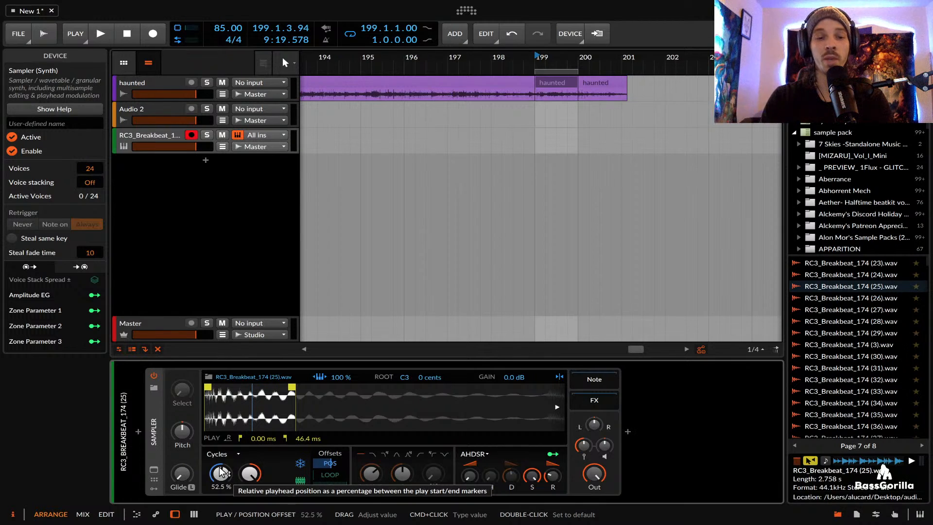
{"action": "scroll", "coordinate": [273, 410], "scroll_direction": "down", "scroll_amount": 1}
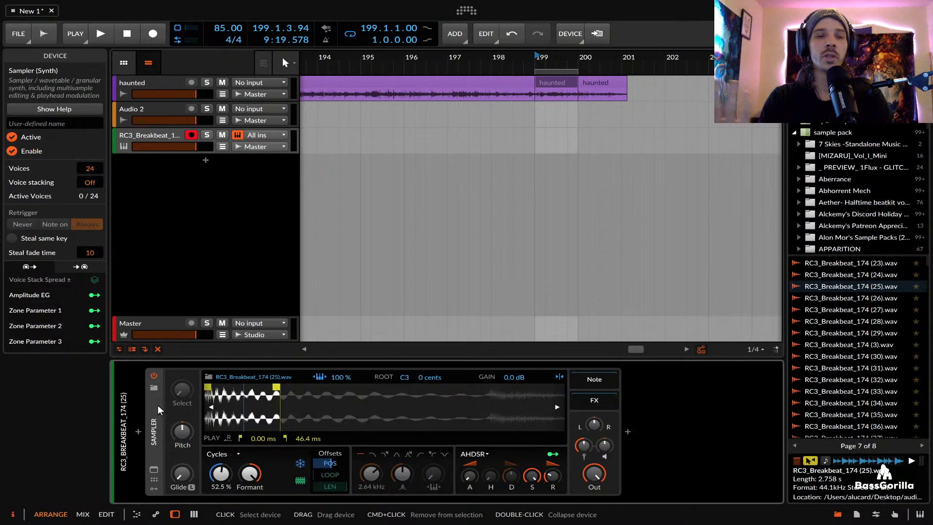
Modulate the Sampler's pitch by +0.300 with Voice Stack Spread and set the voices to Mono with a voice stacking of 2
{"action": "left_click", "coordinate": [96, 281]}
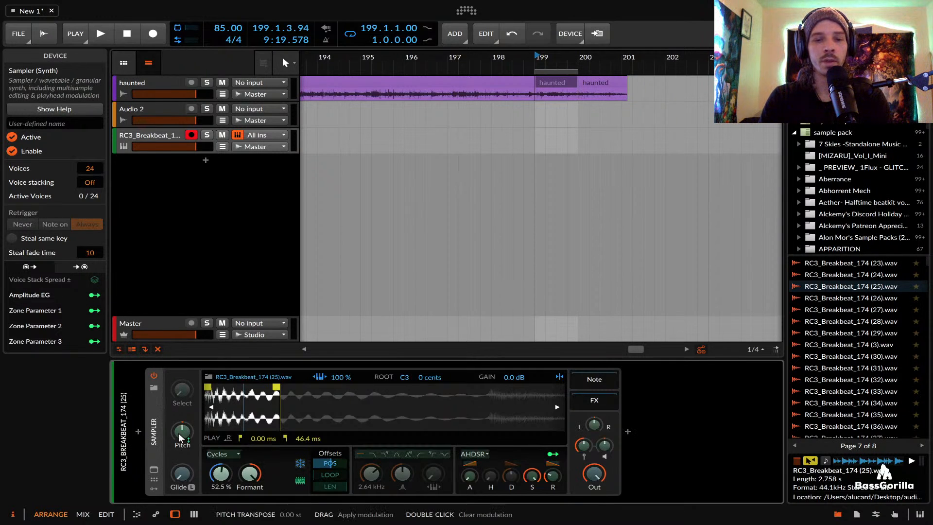
{"action": "left_click_drag", "start_coordinate": [179, 433], "coordinate": [179, 426]}
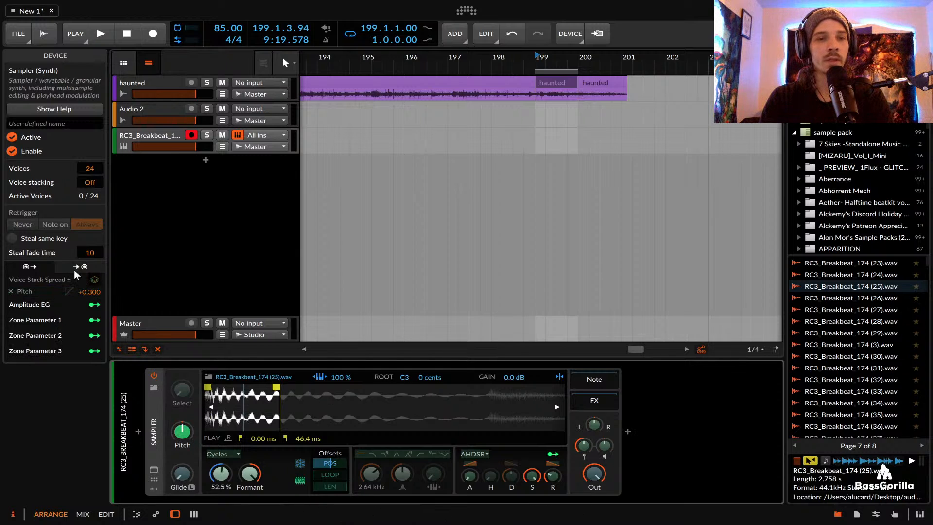
{"action": "left_click_drag", "start_coordinate": [90, 168], "coordinate": [90, 180]}
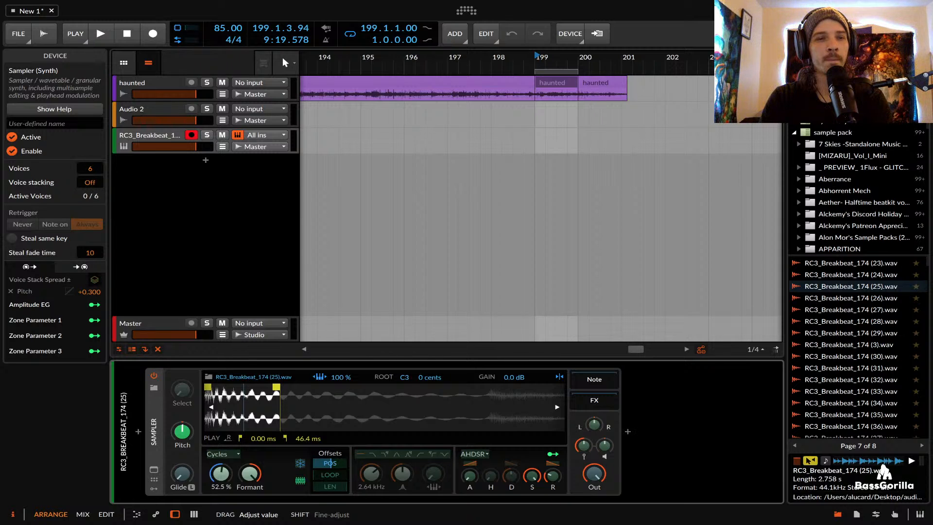
{"action": "left_click_drag", "start_coordinate": [90, 182], "coordinate": [90, 182]}
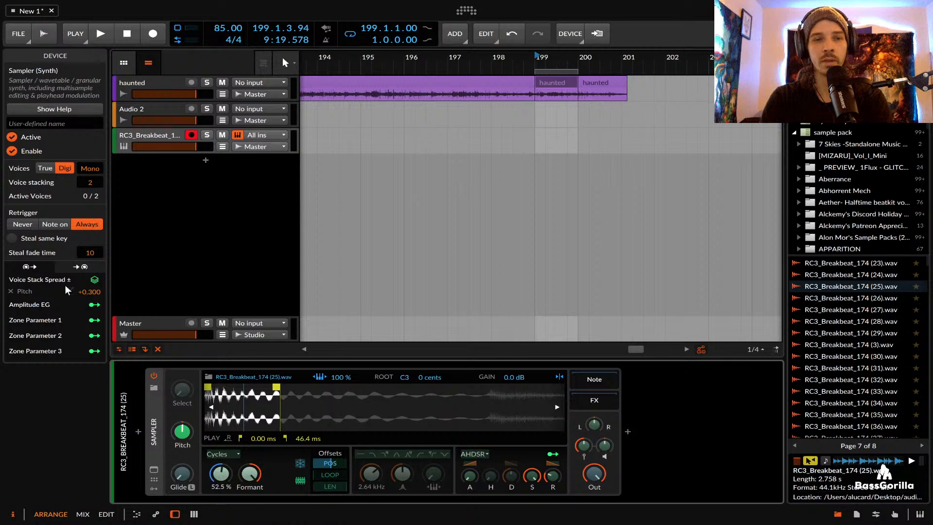
{"action": "left_click", "coordinate": [154, 425]}
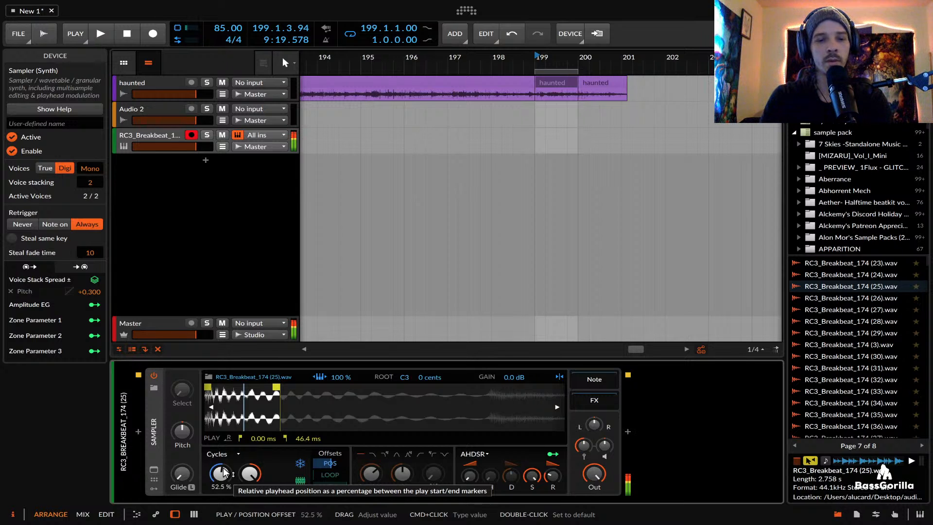
Open the low-pass filter's cutoff to 30.0 kHz and sweep the playhead position down to 0.00 %
{"action": "mouse_move", "coordinate": [223, 472]}
{"action": "left_mouse_down"}
{"action": "mouse_move", "coordinate": [223, 506]}
{"action": "mouse_move", "coordinate": [224, 471]}
{"action": "left_mouse_up"}
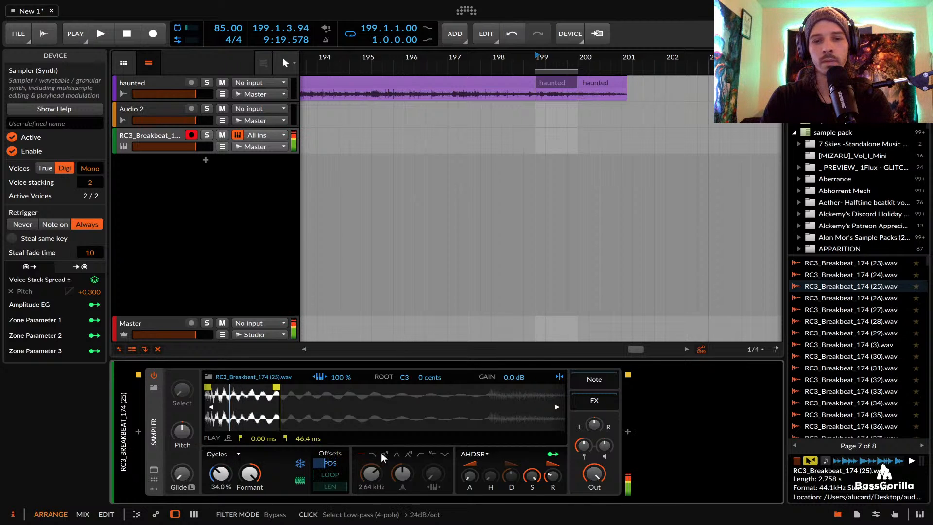
{"action": "mouse_move", "coordinate": [371, 473]}
{"action": "left_mouse_down"}
{"action": "mouse_move", "coordinate": [370, 494]}
{"action": "mouse_move", "coordinate": [370, 457]}
{"action": "left_mouse_up"}
{"action": "left_click_drag", "start_coordinate": [221, 475], "coordinate": [220, 486]}
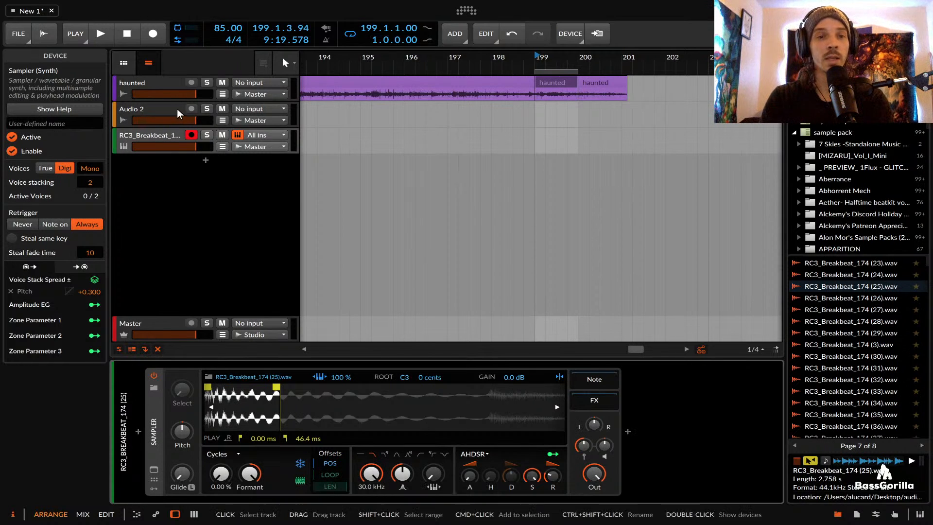
Switch the Sampler's playback mode to Textures and adjust the grain size
{"action": "left_click", "coordinate": [153, 140]}
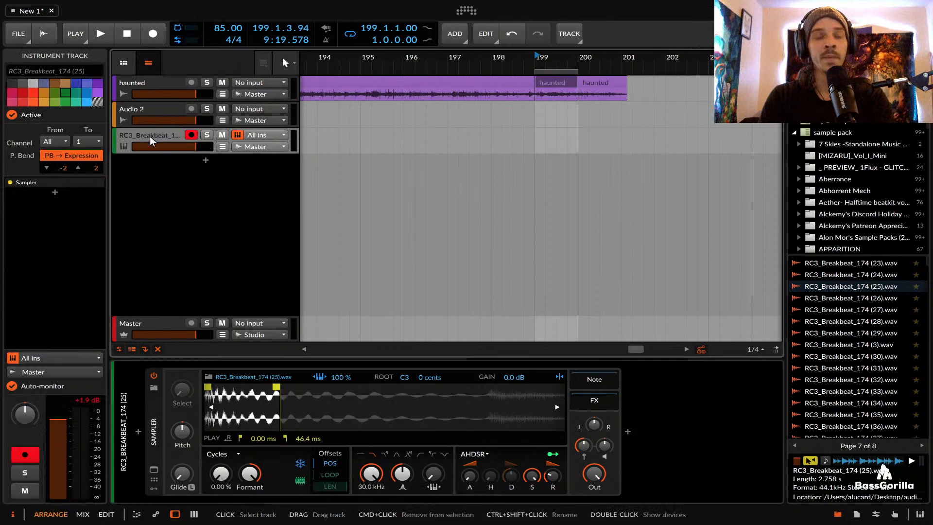
{"action": "left_click", "coordinate": [219, 453]}
{"action": "left_click", "coordinate": [221, 478]}
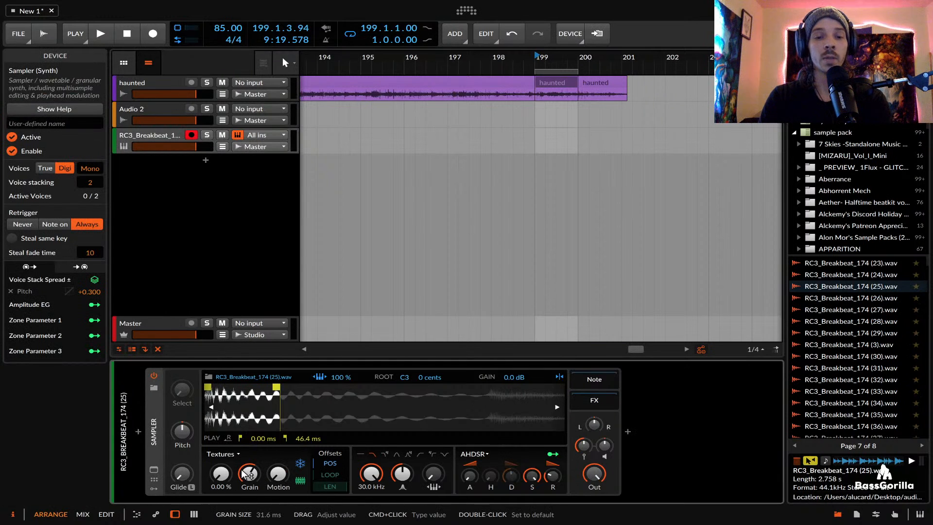
{"action": "left_click_drag", "start_coordinate": [250, 474], "coordinate": [250, 478]}
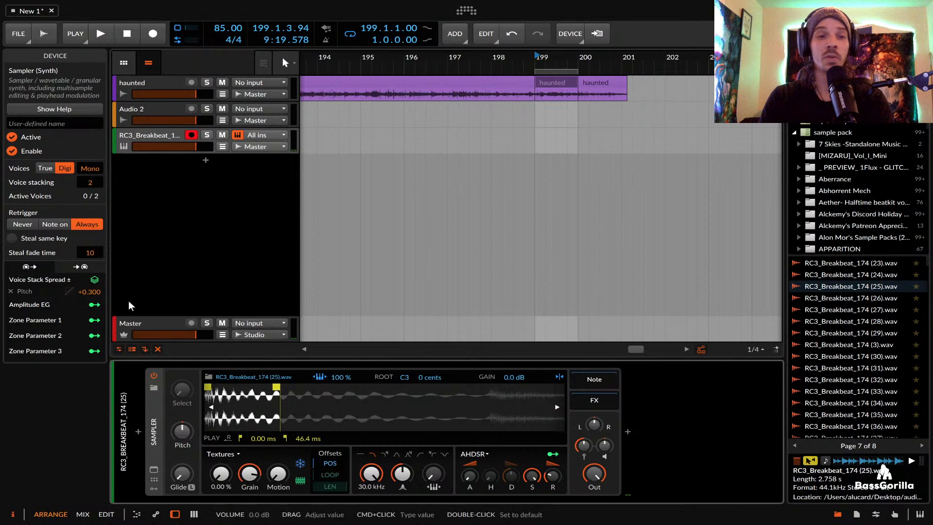
Assign Voice Stack Spread to the Sampler's Play Mode with an amount of +0.000
{"action": "left_click", "coordinate": [94, 281]}
{"action": "left_click", "coordinate": [95, 280]}
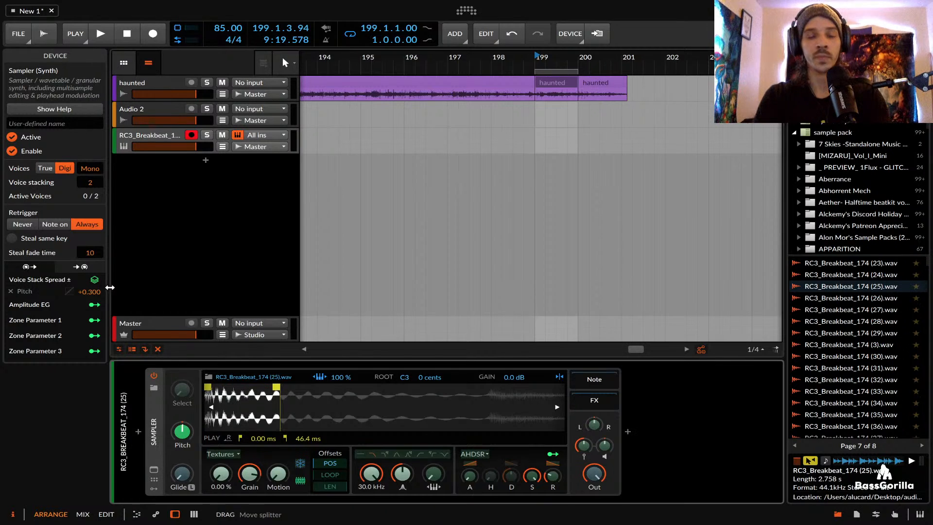
{"action": "left_click", "coordinate": [225, 453]}
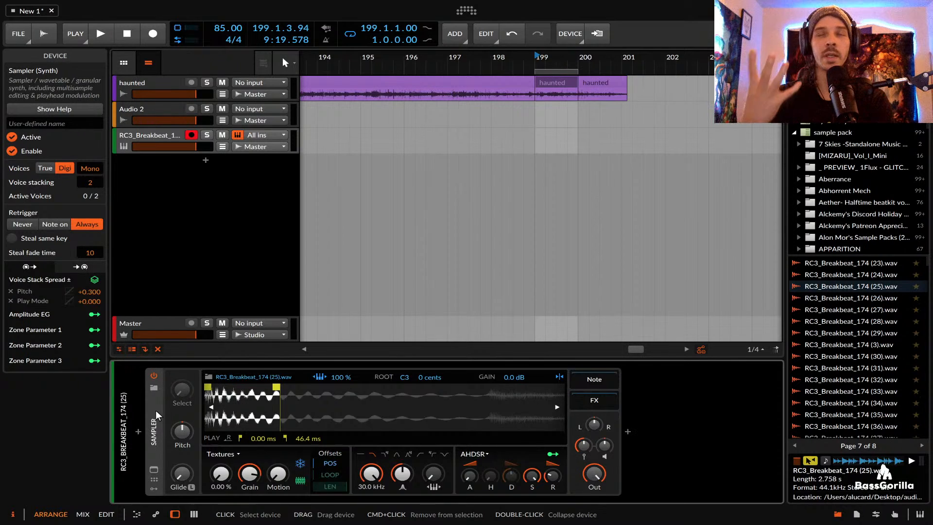
Remove the Pitch modulation from Voice Stack Spread
{"action": "left_click", "coordinate": [94, 280]}
{"action": "left_click", "coordinate": [95, 282]}
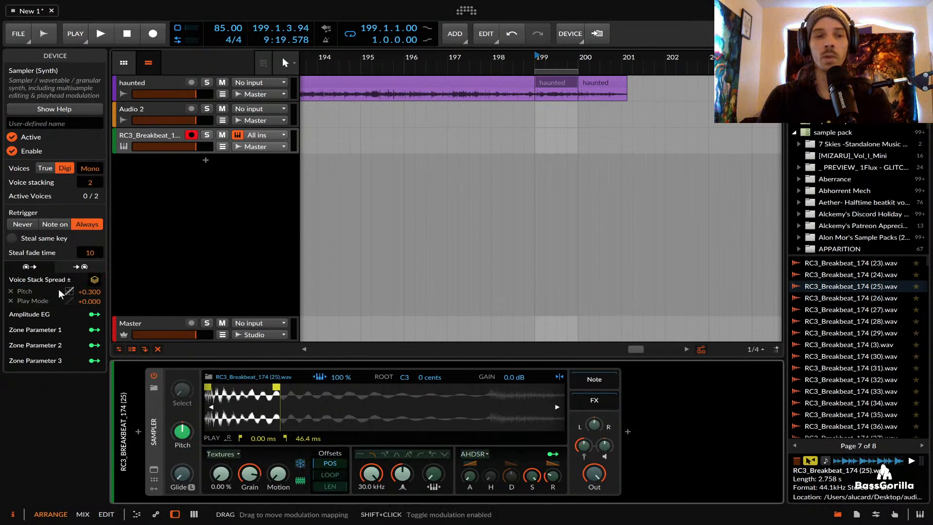
{"action": "left_click", "coordinate": [11, 291]}
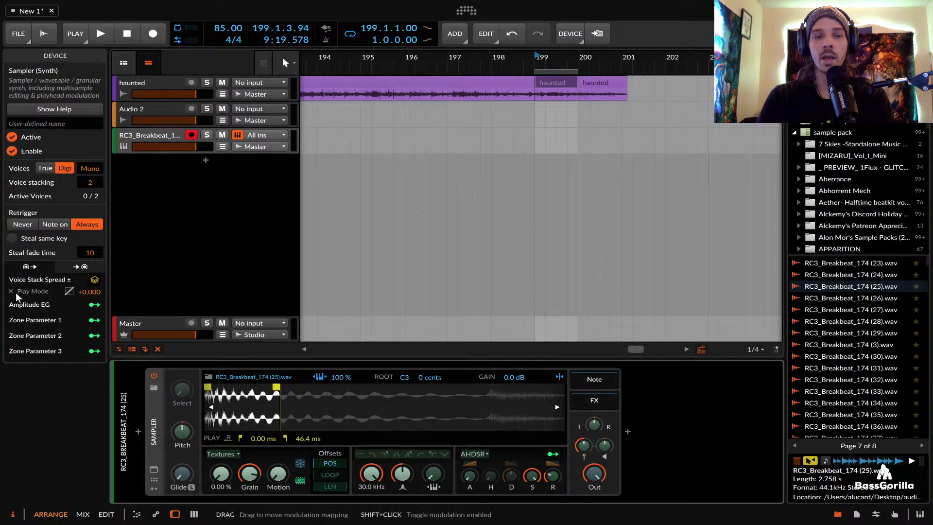
{"action": "left_click", "coordinate": [94, 280]}
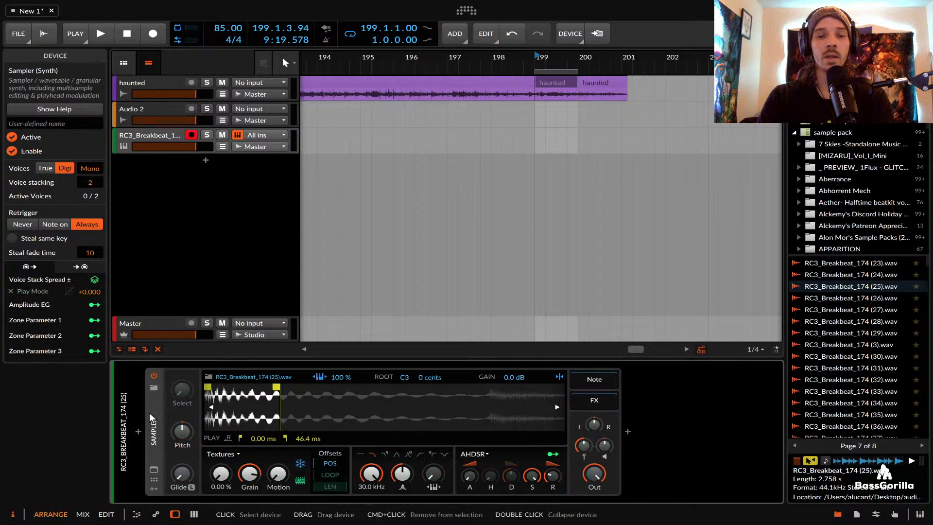
Show the whole arrangement starting from bar 1
{"action": "scroll", "coordinate": [437, 146], "scroll_direction": "left", "scroll_amount": 15}
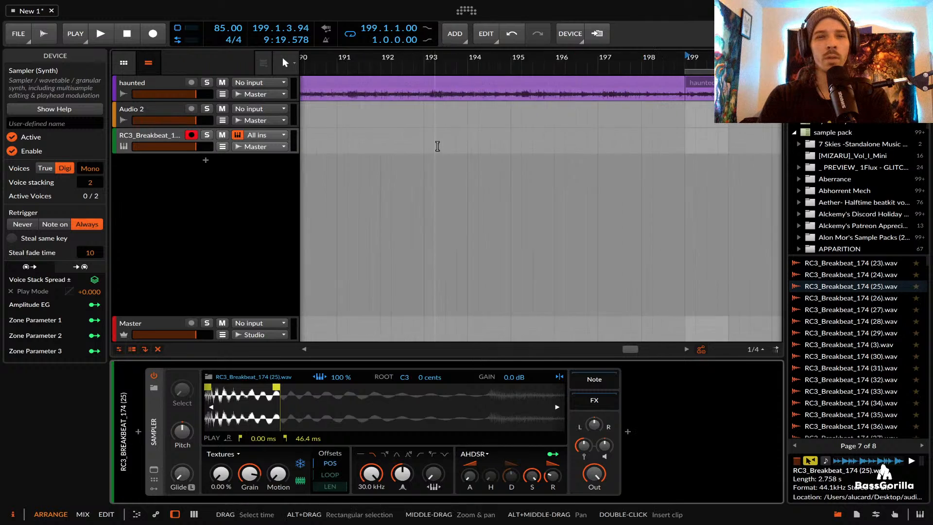
{"action": "scroll", "coordinate": [438, 146], "scroll_direction": "down", "scroll_amount": 10}
{"action": "scroll", "coordinate": [438, 146], "scroll_direction": "left", "scroll_amount": 2}
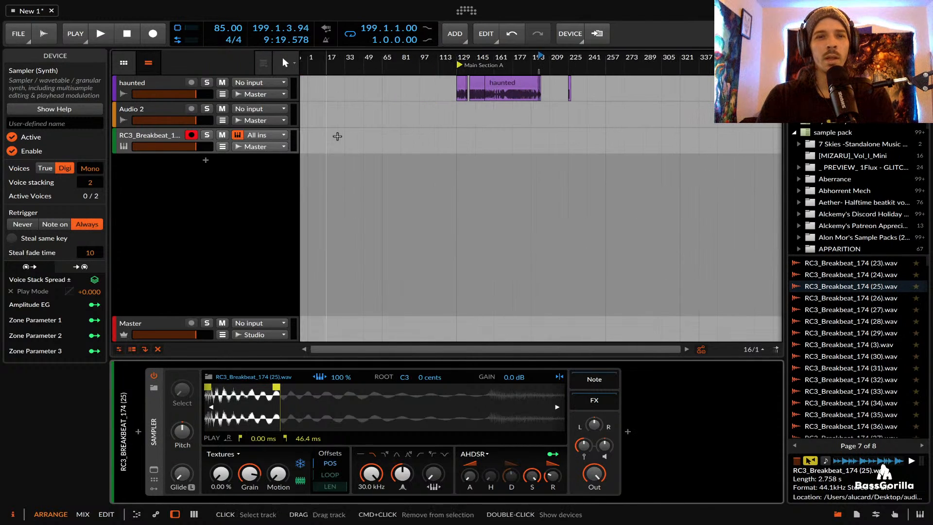
{"action": "left_click", "coordinate": [131, 112]}
{"action": "scroll", "coordinate": [376, 133], "scroll_direction": "up", "scroll_amount": 10}
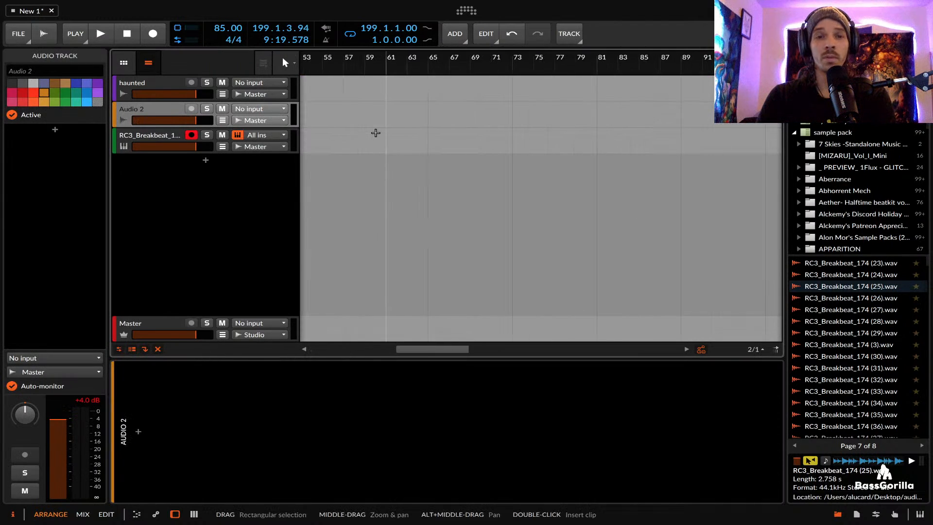
{"action": "scroll", "coordinate": [376, 133], "scroll_direction": "down", "scroll_amount": 7}
{"action": "left_click", "coordinate": [138, 137]}
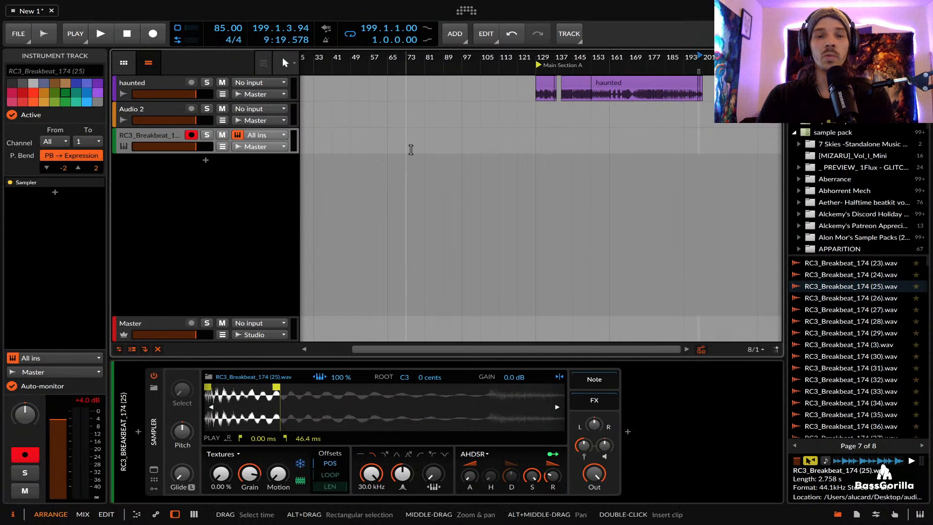
{"action": "scroll", "coordinate": [410, 150], "scroll_direction": "down", "scroll_amount": 5}
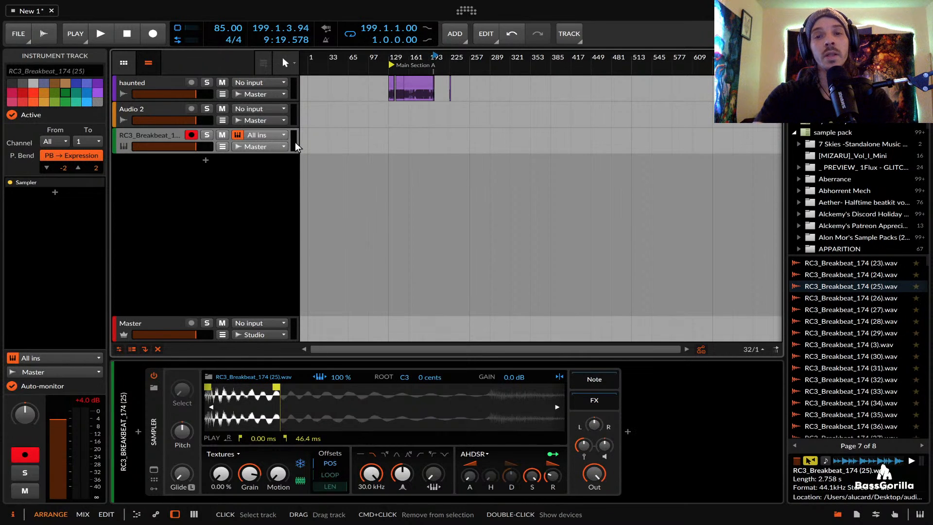
Search the sample library for "sine" and audition SineOdd.wav, chebySineCubed.wav and D# Sine.wav
{"action": "left_click", "coordinate": [285, 389]}
{"action": "left_click", "coordinate": [846, 56]}
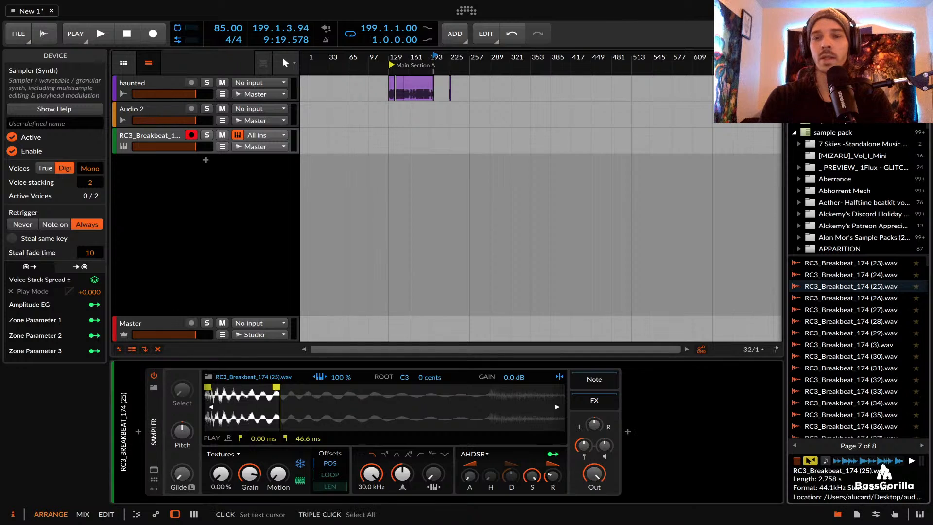
{"action": "type", "text": "sine"}
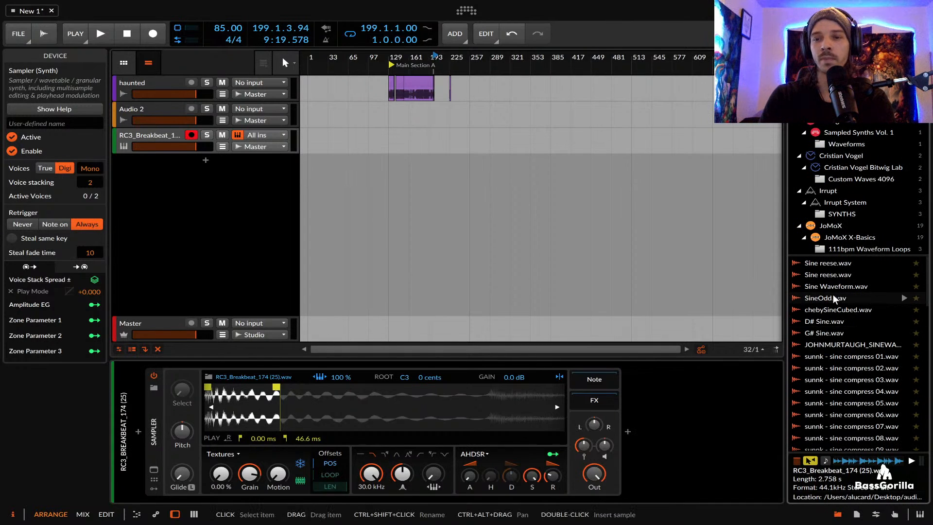
{"action": "left_click", "coordinate": [829, 298]}
{"action": "left_click", "coordinate": [826, 311]}
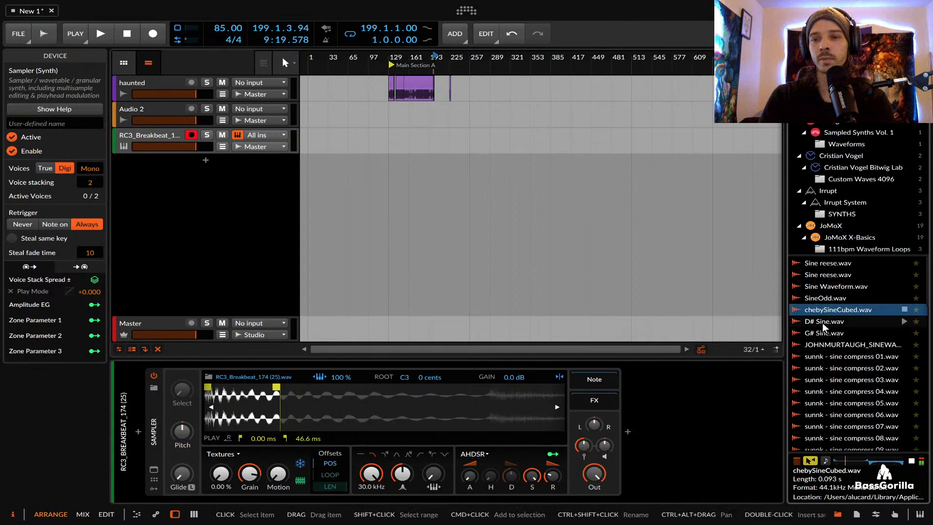
{"action": "left_click", "coordinate": [824, 322]}
Load G# Sine.wav into the Sampler in place of the breakbeat and set the play position to 38.5 %
{"action": "left_click", "coordinate": [822, 334]}
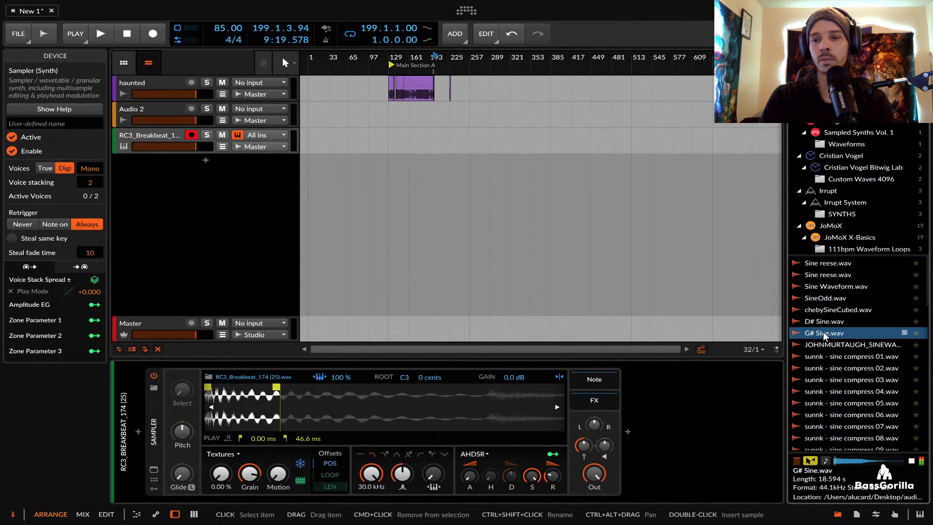
{"action": "left_click_drag", "start_coordinate": [825, 335], "coordinate": [360, 420]}
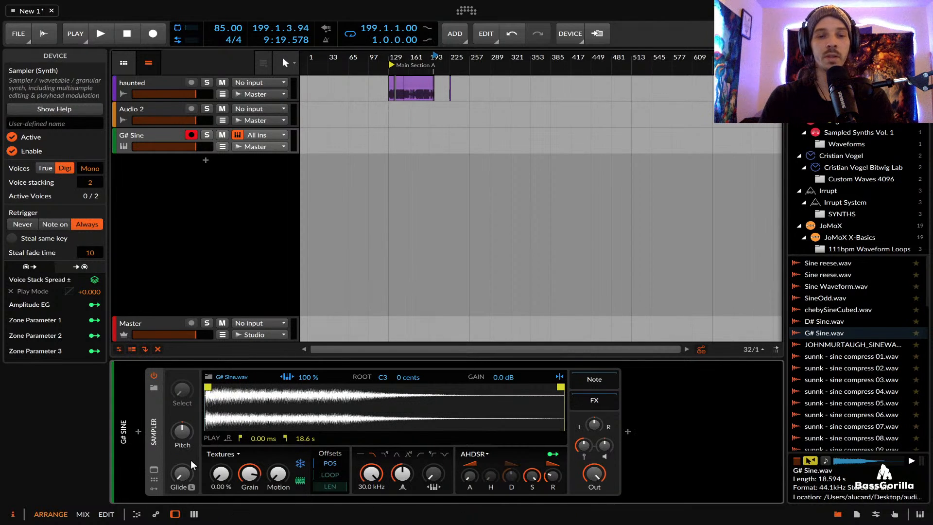
{"action": "mouse_move", "coordinate": [221, 473]}
{"action": "left_mouse_down"}
{"action": "mouse_move", "coordinate": [221, 462]}
{"action": "mouse_move", "coordinate": [221, 476]}
{"action": "left_mouse_up"}
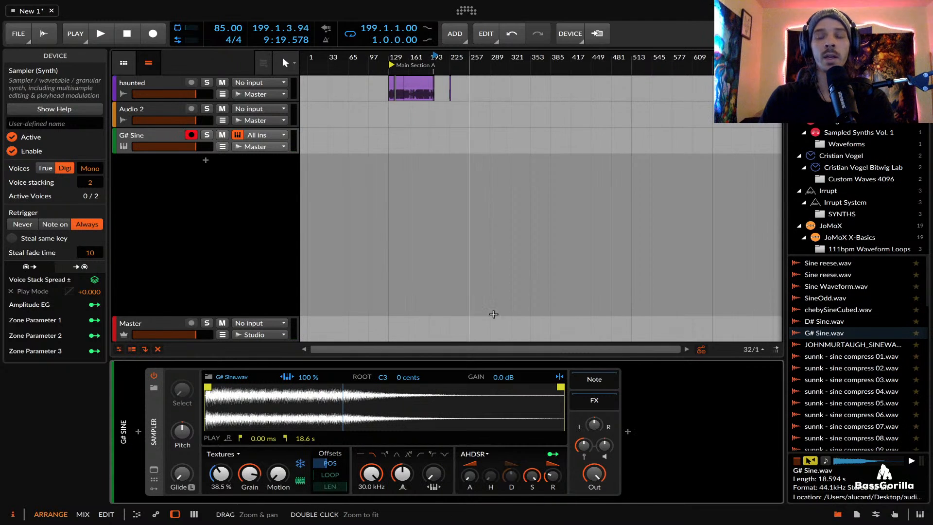
{"action": "scroll", "coordinate": [748, 315], "scroll_direction": "right", "scroll_amount": 1}
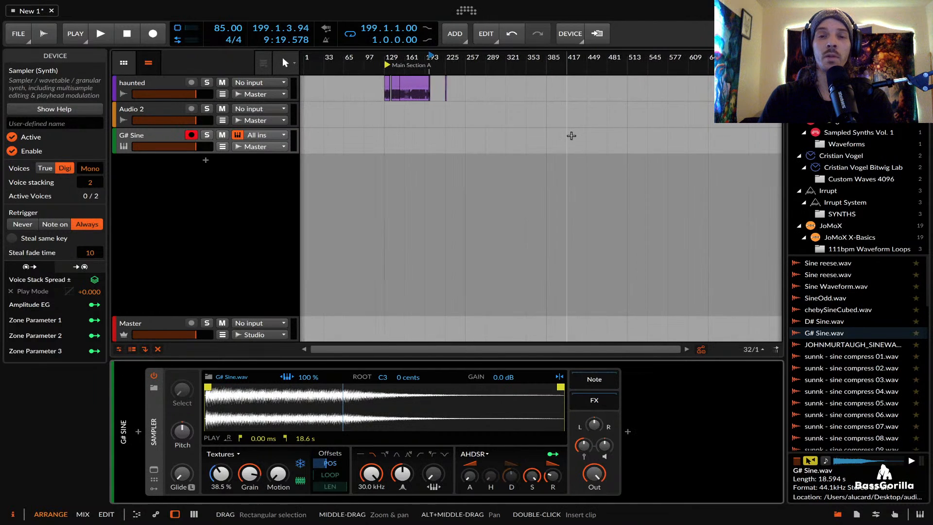
{"action": "scroll", "coordinate": [572, 135], "scroll_direction": "left", "scroll_amount": 1}
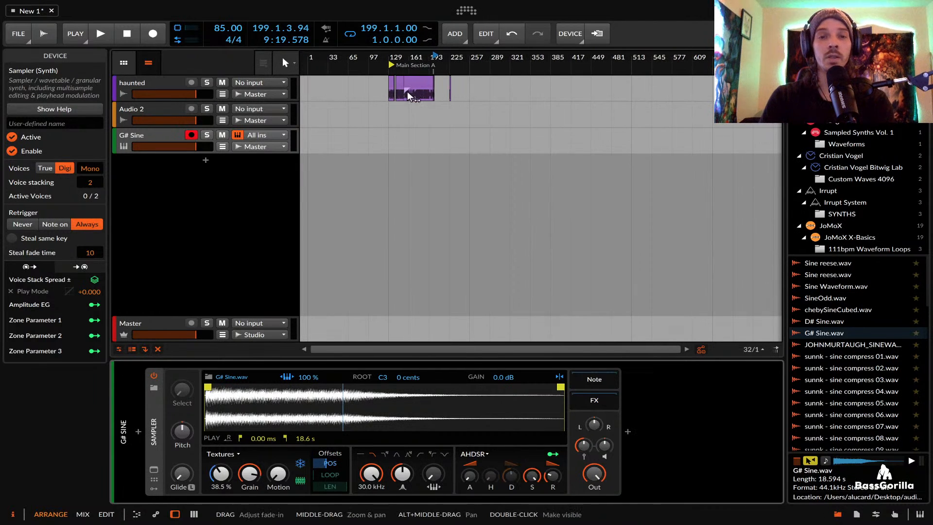
Load the haunted clip that starts at bar 140 into the Sampler and set the play position to 32.5 %
{"action": "scroll", "coordinate": [408, 92], "scroll_direction": "up", "scroll_amount": 10}
{"action": "scroll", "coordinate": [408, 92], "scroll_direction": "left", "scroll_amount": 5}
{"action": "left_click", "coordinate": [427, 83]}
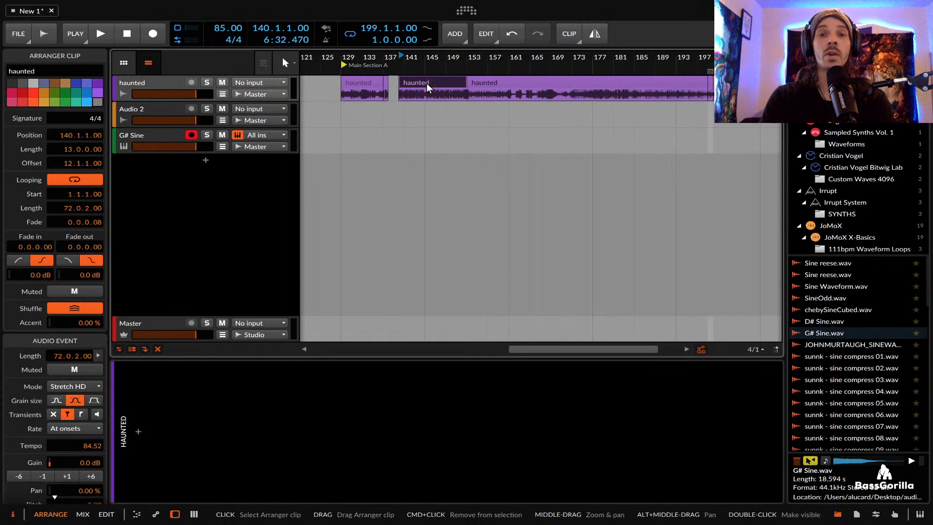
{"action": "left_click_drag", "start_coordinate": [427, 83], "coordinate": [313, 403]}
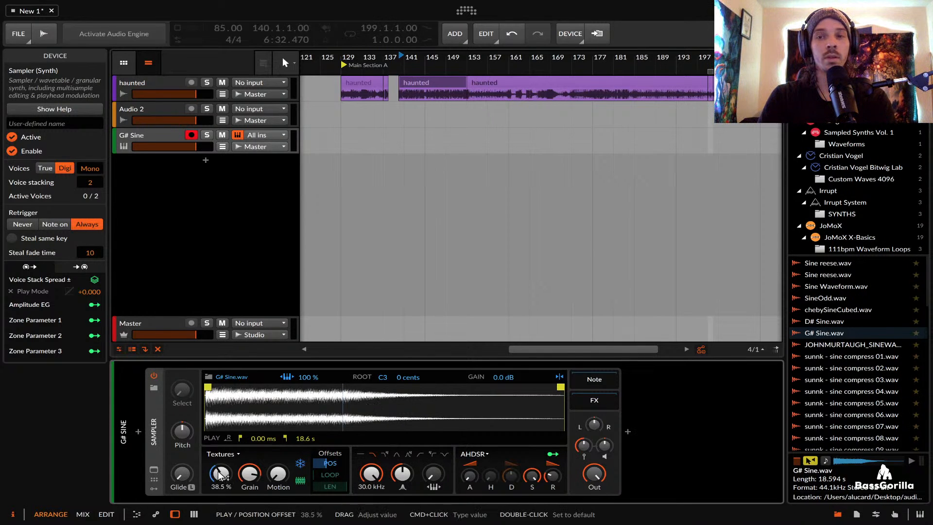
{"action": "left_click_drag", "start_coordinate": [220, 475], "coordinate": [220, 463]}
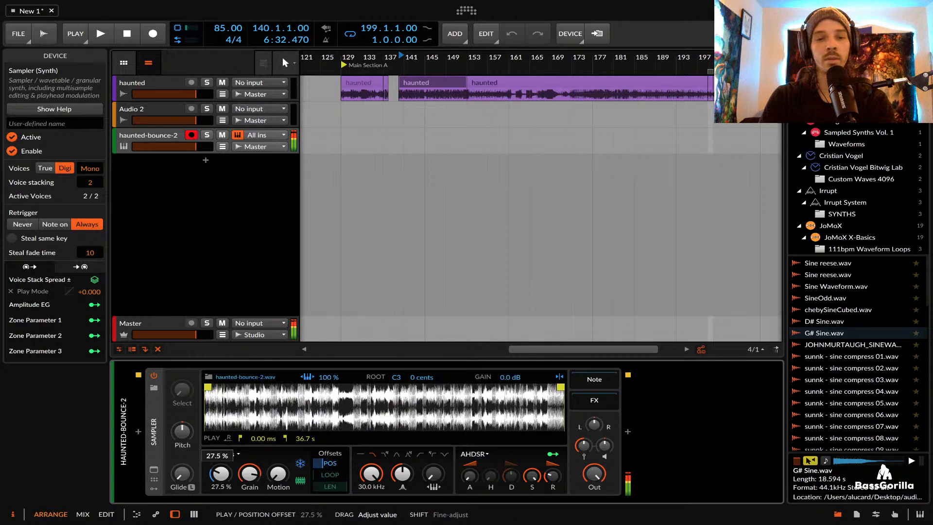
{"action": "left_click_drag", "start_coordinate": [239, 475], "coordinate": [221, 452]}
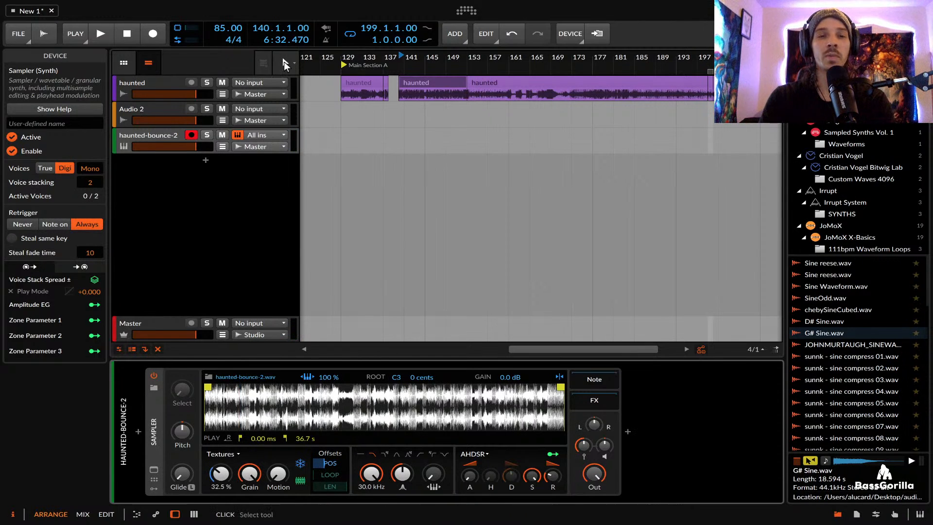
Show the Sampler's modulator slots and add a Random modulator
{"action": "left_click", "coordinate": [154, 489]}
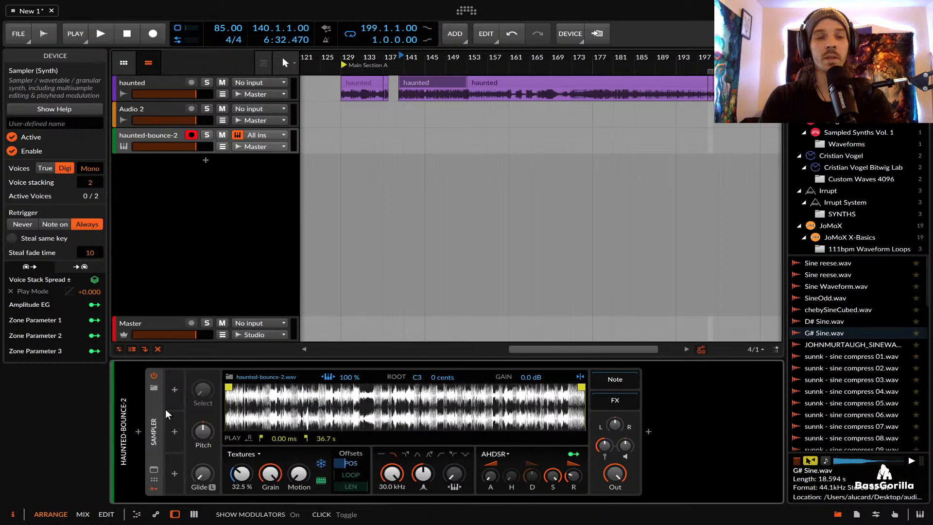
{"action": "left_click", "coordinate": [171, 397]}
{"action": "type", "text": "RANDOM"}
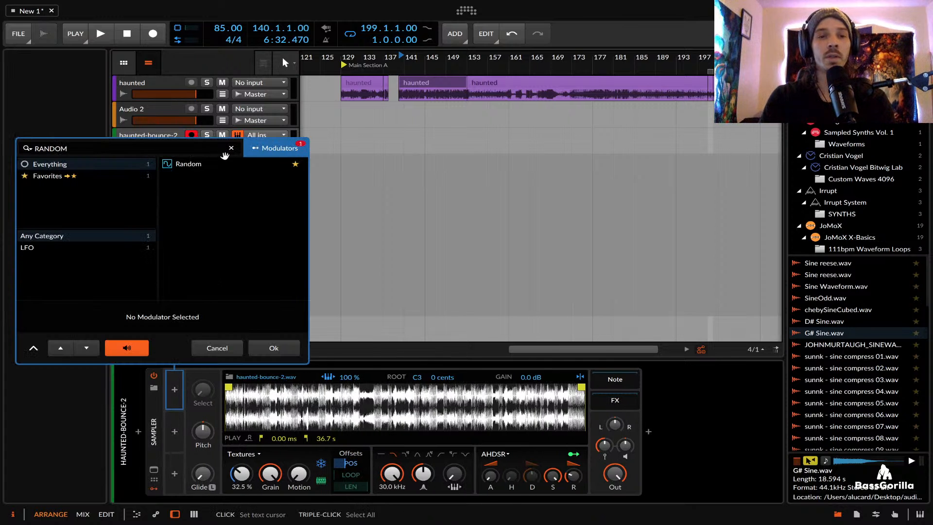
{"action": "left_click", "coordinate": [226, 161]}
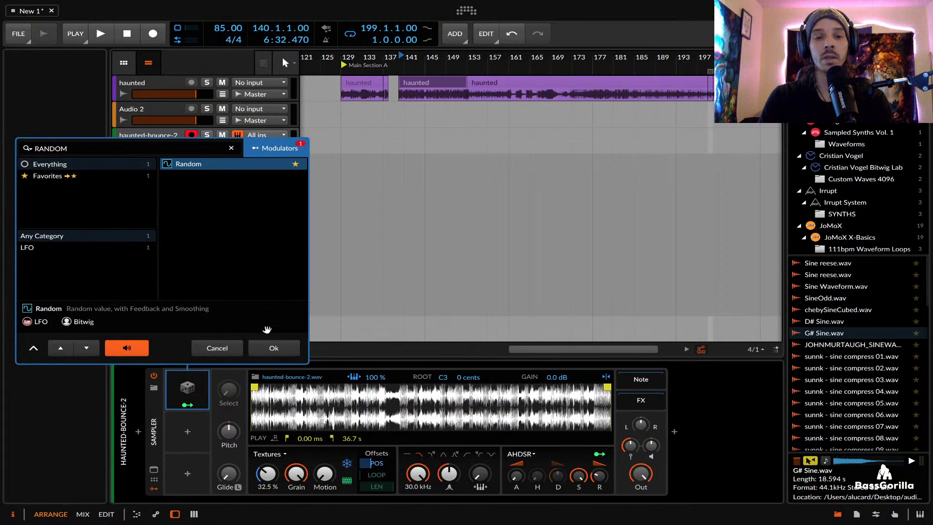
{"action": "left_click", "coordinate": [268, 350]}
Assign the Random modulator to the Sampler's play position with an amount of +0.630 and expand its settings
{"action": "left_click", "coordinate": [188, 406]}
{"action": "left_click_drag", "start_coordinate": [267, 474], "coordinate": [268, 457]}
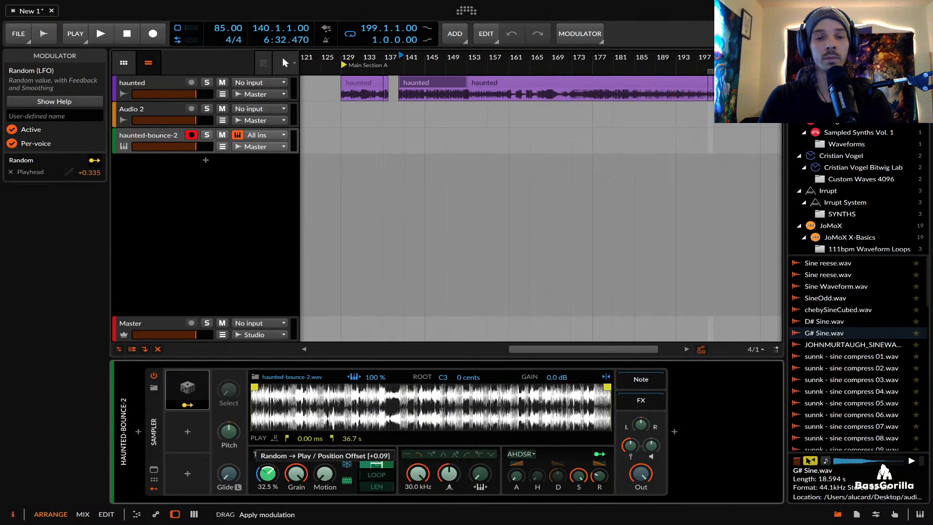
{"action": "left_click", "coordinate": [206, 390]}
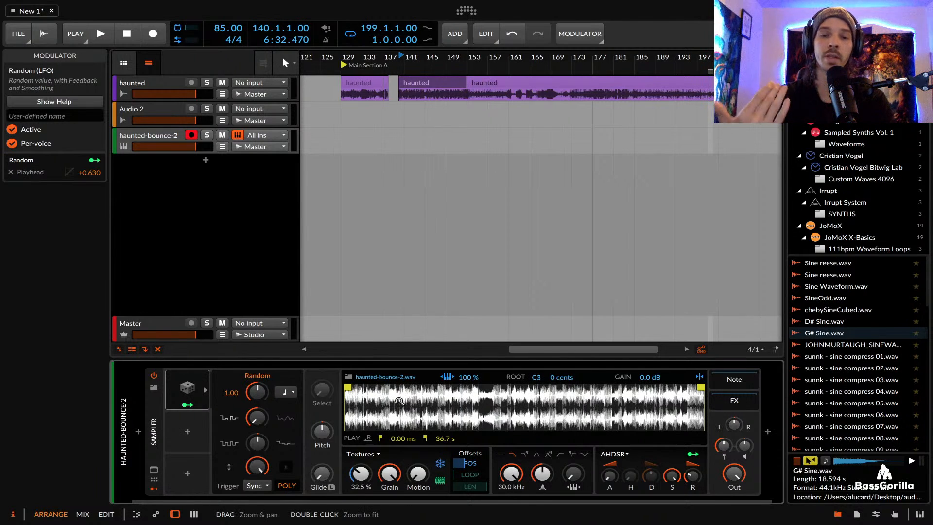
Set the grain size of the haunted sample to 292 ms and raise its Motion
{"action": "left_click", "coordinate": [458, 393]}
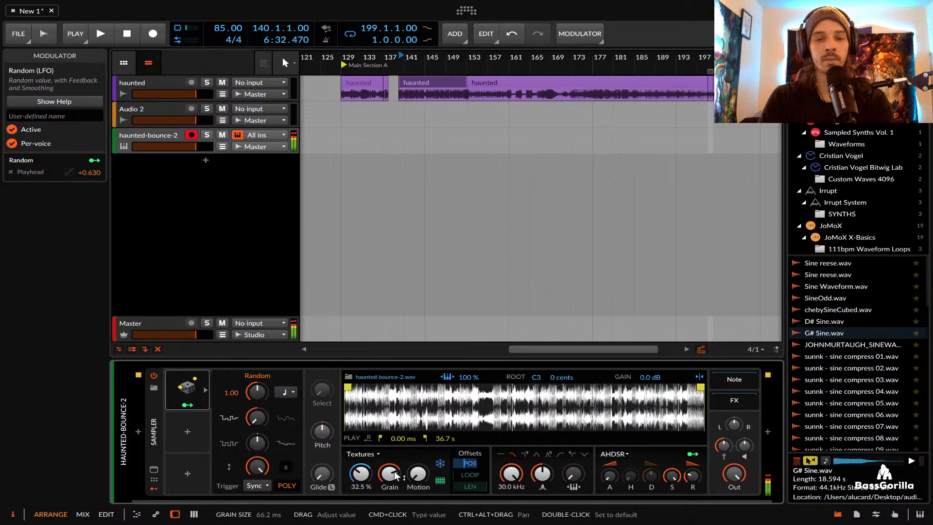
{"action": "mouse_move", "coordinate": [400, 478]}
{"action": "left_mouse_down"}
{"action": "mouse_move", "coordinate": [400, 498]}
{"action": "mouse_move", "coordinate": [400, 447]}
{"action": "mouse_move", "coordinate": [419, 448]}
{"action": "mouse_move", "coordinate": [384, 486]}
{"action": "mouse_move", "coordinate": [384, 505]}
{"action": "mouse_move", "coordinate": [390, 478]}
{"action": "left_mouse_up"}
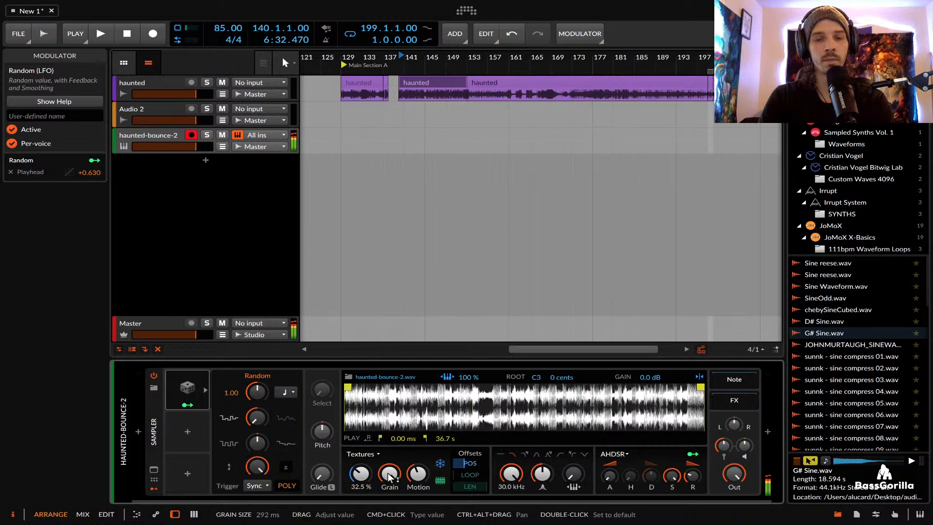
{"action": "scroll", "coordinate": [690, 408], "scroll_direction": "up", "scroll_amount": 2}
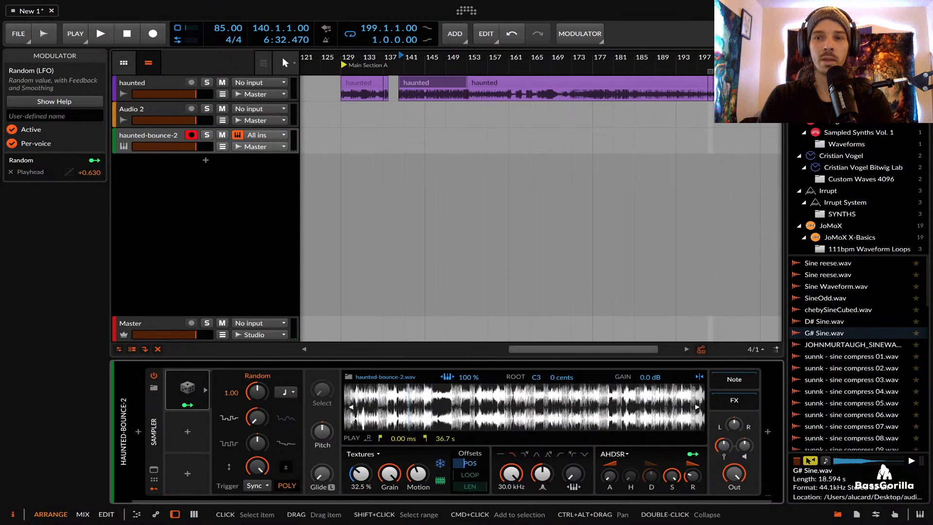
Search the sample library for "drum loop" and audition Drum Loop 1 BD - 140.wav and Drum Loop 1 Hats - 140.wav
{"action": "left_click", "coordinate": [848, 57]}
{"action": "key", "text": "BackSpace"}
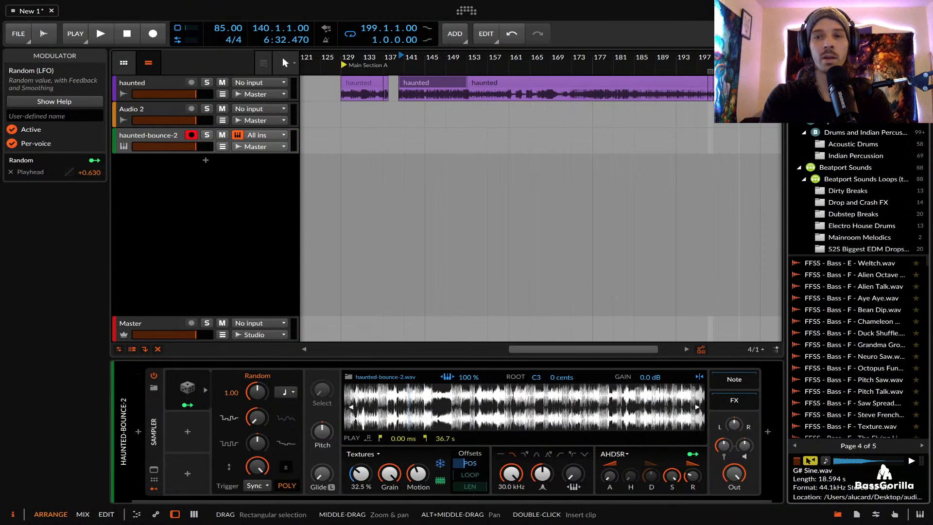
{"action": "key", "text": "BackSpace"}
{"action": "type", "text": "kick"}
{"action": "key", "text": "BackSpace"}
{"action": "key", "text": "BackSpace"}
{"action": "key", "text": "BackSpace"}
{"action": "key", "text": "BackSpace"}
{"action": "type", "text": "s"}
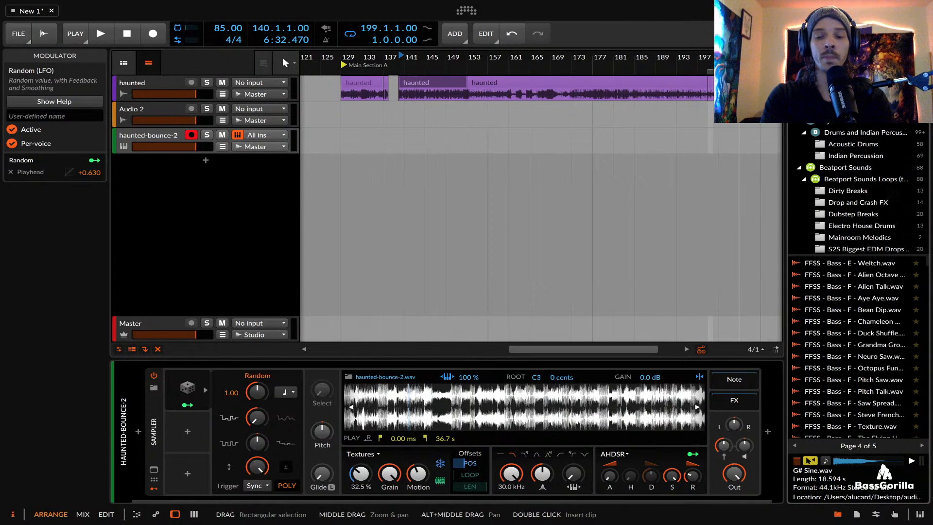
{"action": "type", "text": "rum loop"}
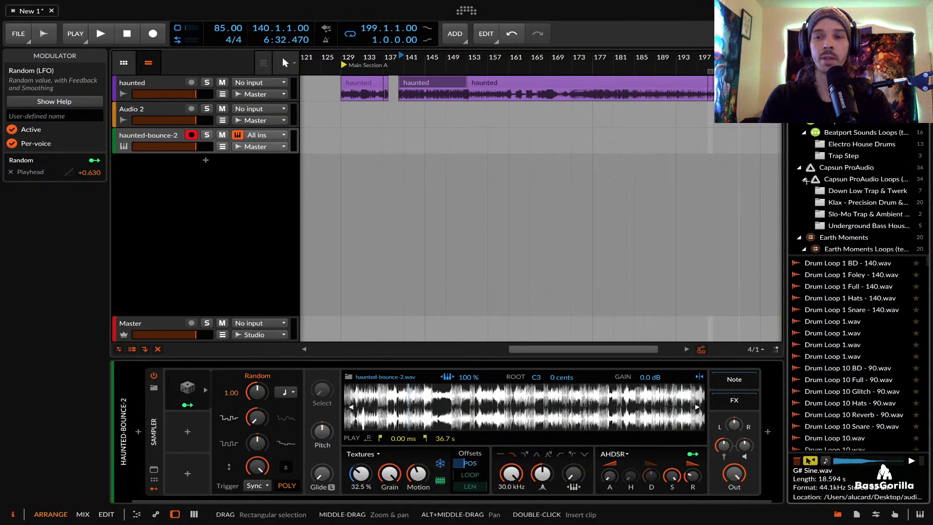
{"action": "left_click", "coordinate": [836, 262]}
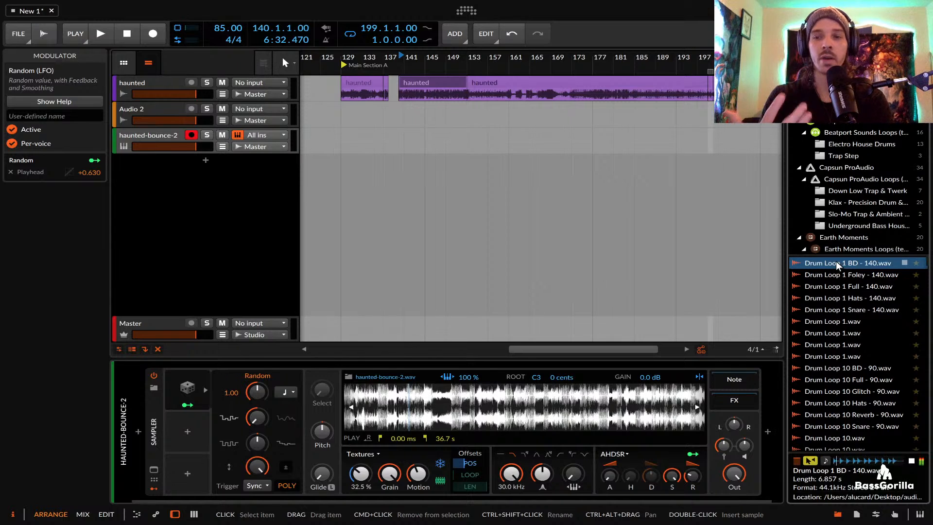
{"action": "left_click", "coordinate": [828, 298]}
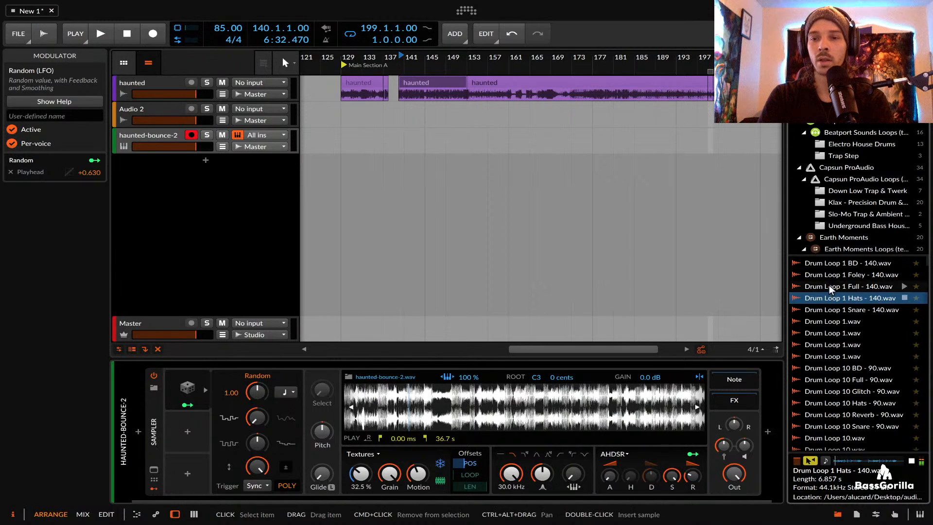
Load Drum Loop 1 Full - 140.wav into the Sampler and delete the Random modulator
{"action": "left_click", "coordinate": [829, 287]}
{"action": "left_click", "coordinate": [495, 387]}
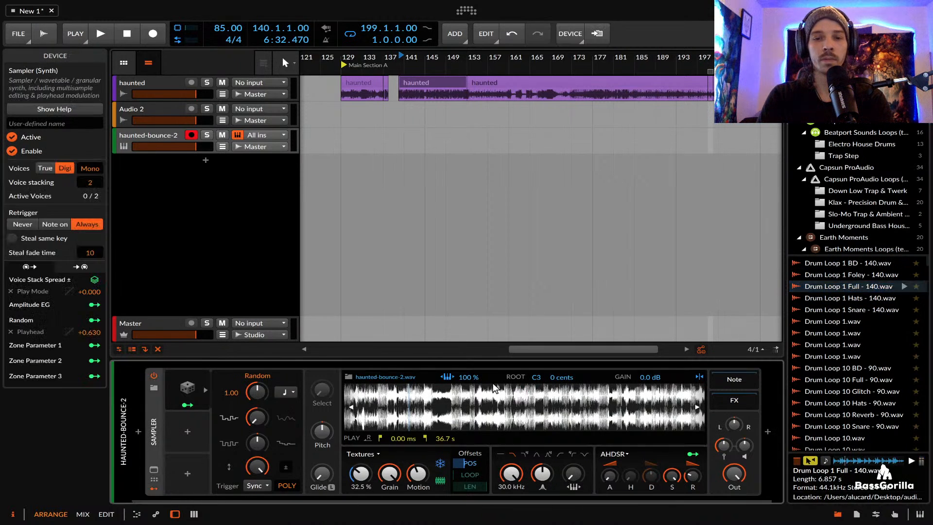
{"action": "left_click", "coordinate": [185, 392]}
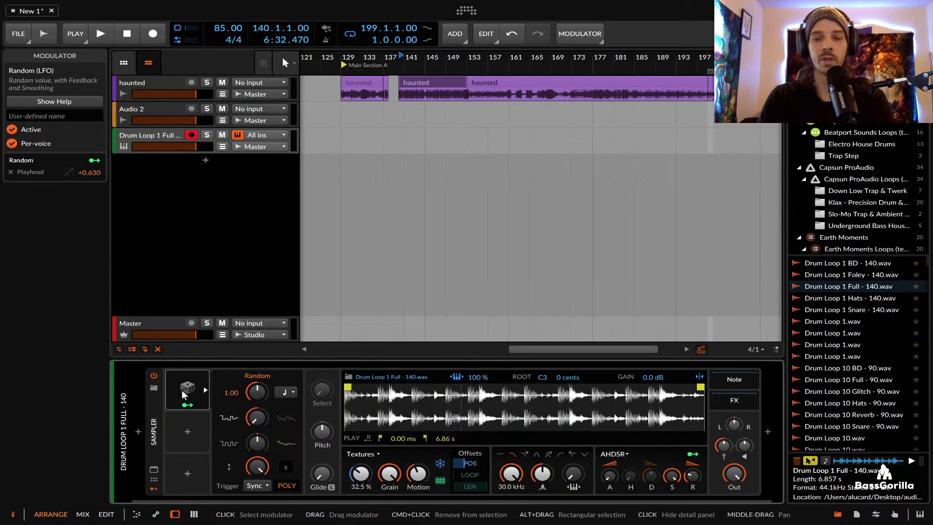
{"action": "key", "text": "Delete"}
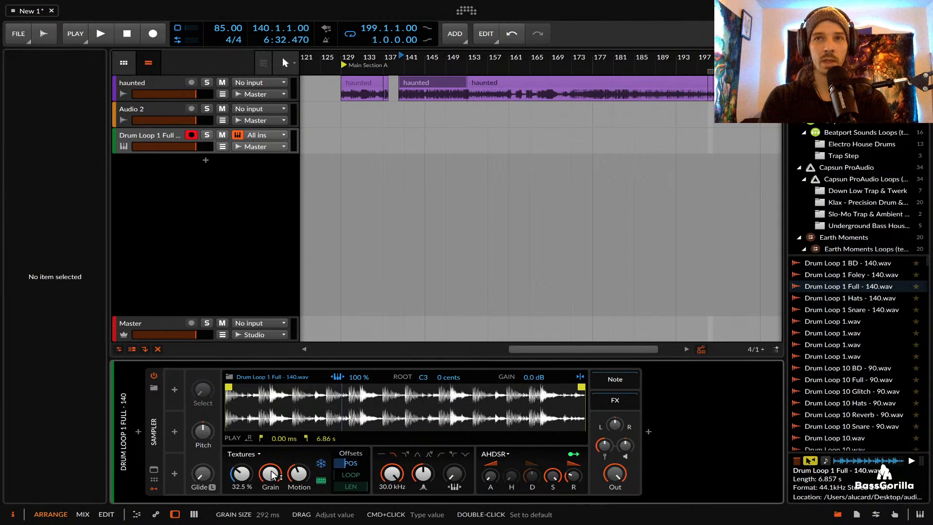
Sweep the drum loop's play position, settling on 52.0 %, and set the grain size to 300 ms
{"action": "mouse_move", "coordinate": [241, 474]}
{"action": "left_mouse_down"}
{"action": "mouse_move", "coordinate": [242, 465]}
{"action": "mouse_move", "coordinate": [241, 474]}
{"action": "left_mouse_up"}
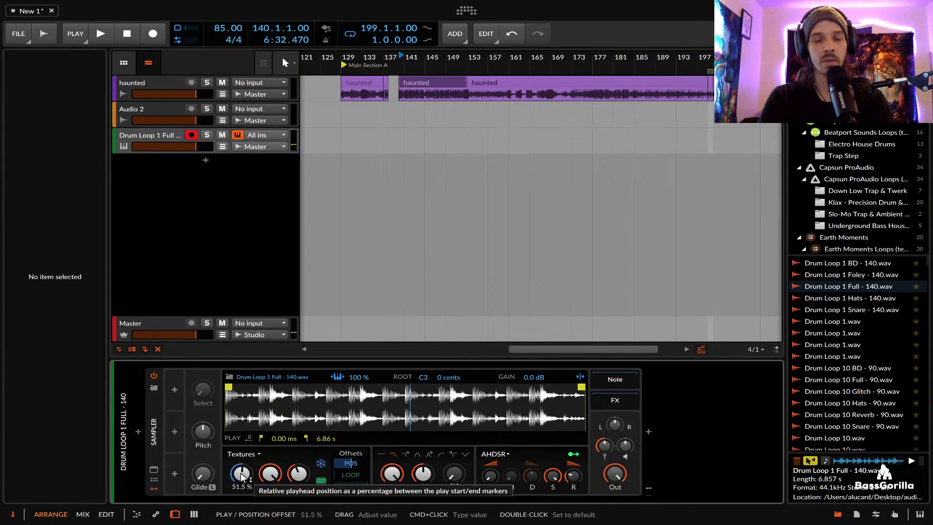
{"action": "left_click_drag", "start_coordinate": [241, 475], "coordinate": [242, 476]}
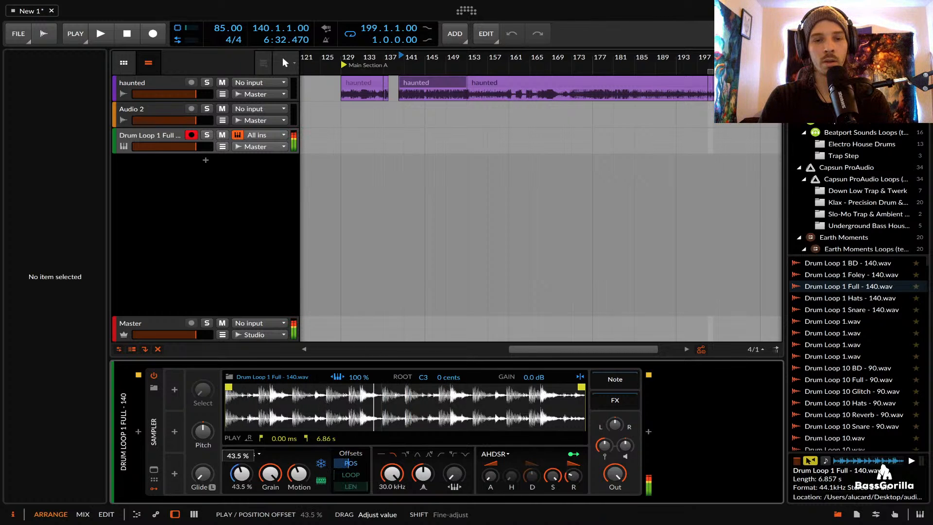
{"action": "left_click_drag", "start_coordinate": [241, 475], "coordinate": [293, 510]}
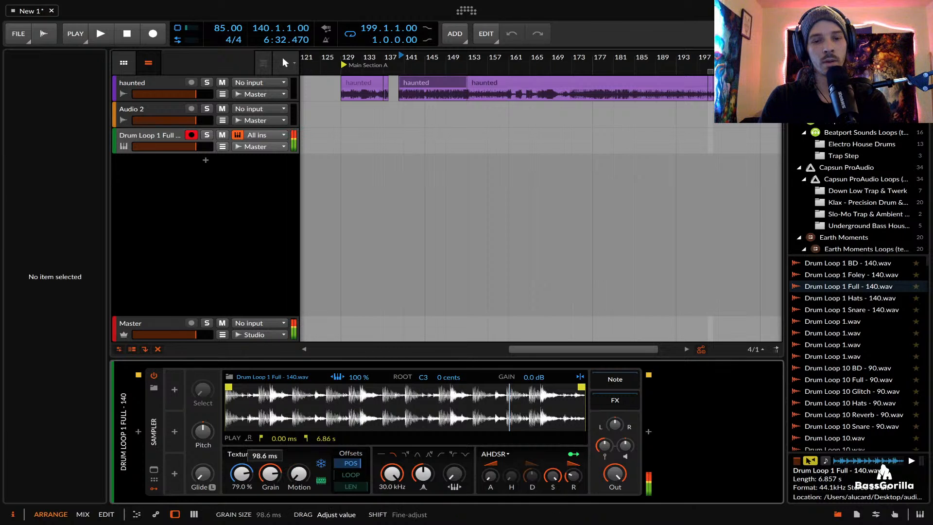
{"action": "left_click_drag", "start_coordinate": [242, 475], "coordinate": [273, 479]}
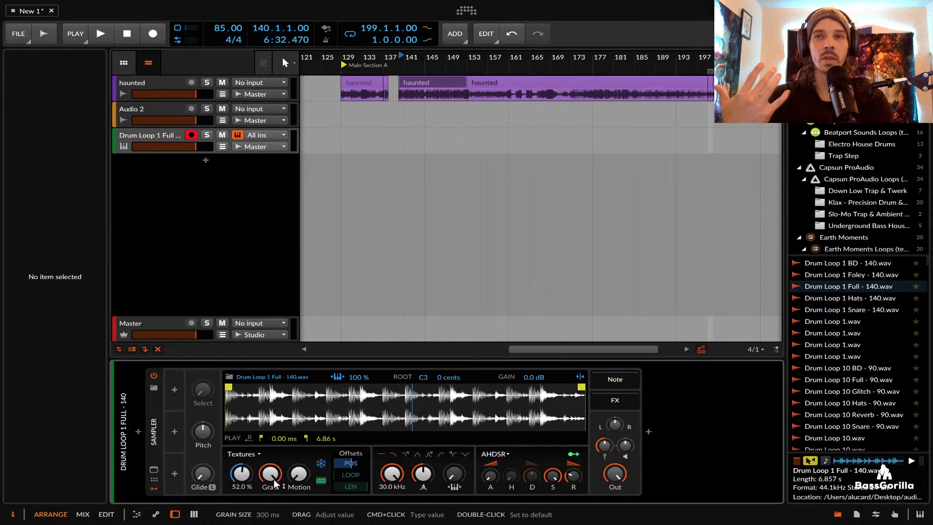
Raise the drum loop's Motion and sweep its play position in the Sampler, settling on 38.0 %
{"action": "mouse_move", "coordinate": [241, 474]}
{"action": "left_mouse_down"}
{"action": "mouse_move", "coordinate": [241, 486]}
{"action": "mouse_move", "coordinate": [270, 486]}
{"action": "mouse_move", "coordinate": [241, 471]}
{"action": "left_mouse_up"}
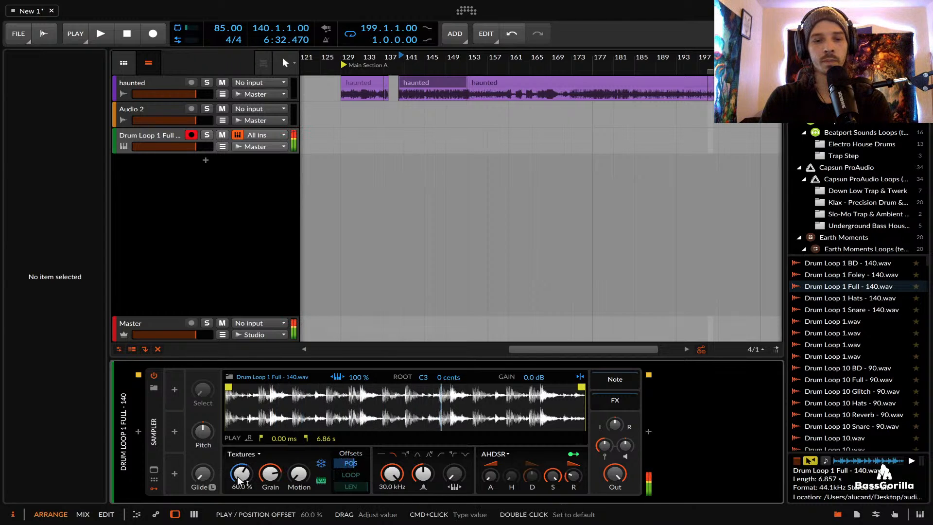
{"action": "left_click_drag", "start_coordinate": [299, 474], "coordinate": [299, 473]}
{"action": "left_click_drag", "start_coordinate": [241, 474], "coordinate": [243, 471]}
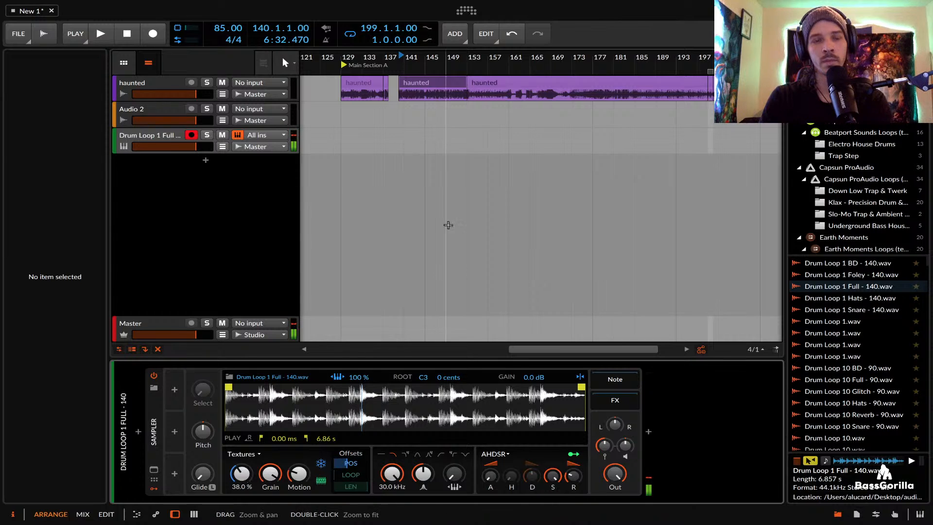
Place Drum Loop 1 Full - 140.wav as an audio clip at bar 205 on the drum loop track
{"action": "left_click", "coordinate": [163, 140]}
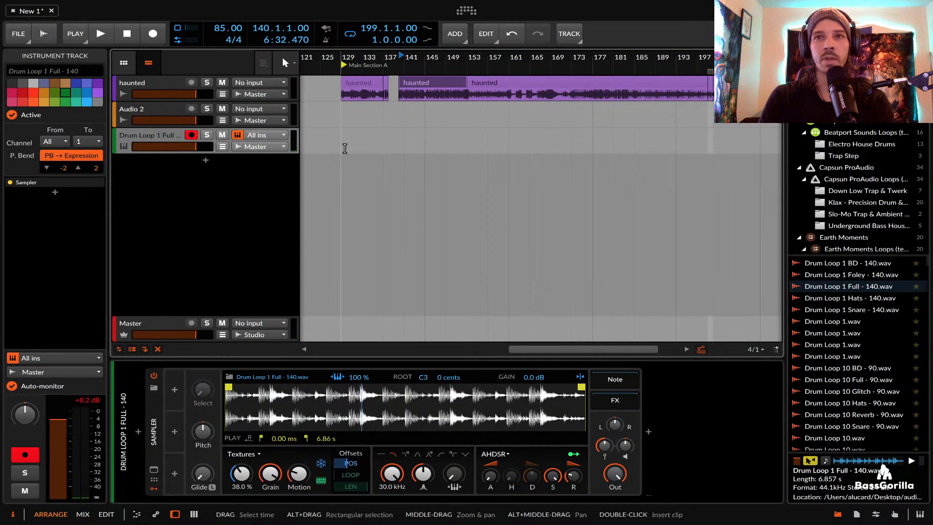
{"action": "left_click", "coordinate": [344, 150]}
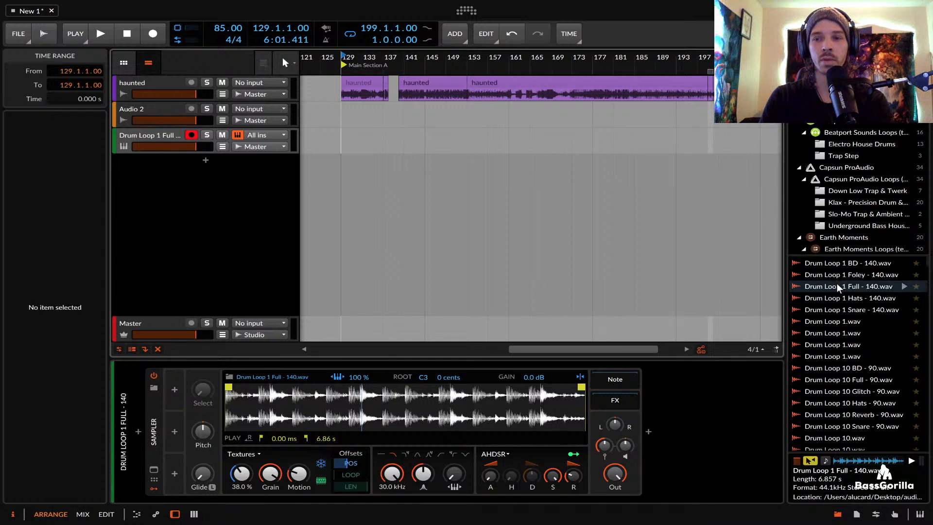
{"action": "left_click_drag", "start_coordinate": [837, 285], "coordinate": [734, 136]}
{"action": "scroll", "coordinate": [734, 136], "scroll_direction": "up", "scroll_amount": 4}
{"action": "scroll", "coordinate": [734, 136], "scroll_direction": "right", "scroll_amount": 4}
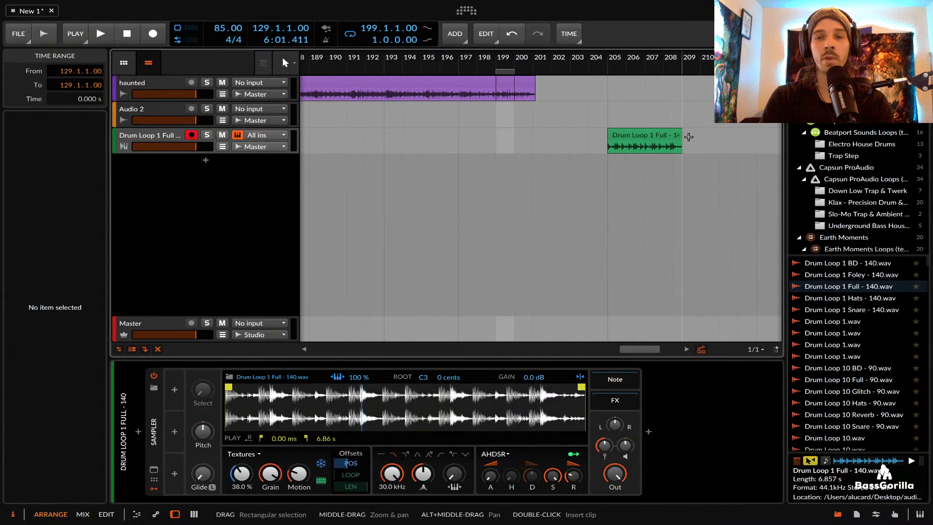
{"action": "left_click", "coordinate": [659, 136]}
{"action": "scroll", "coordinate": [659, 137], "scroll_direction": "up", "scroll_amount": 4}
{"action": "scroll", "coordinate": [659, 136], "scroll_direction": "right", "scroll_amount": 2}
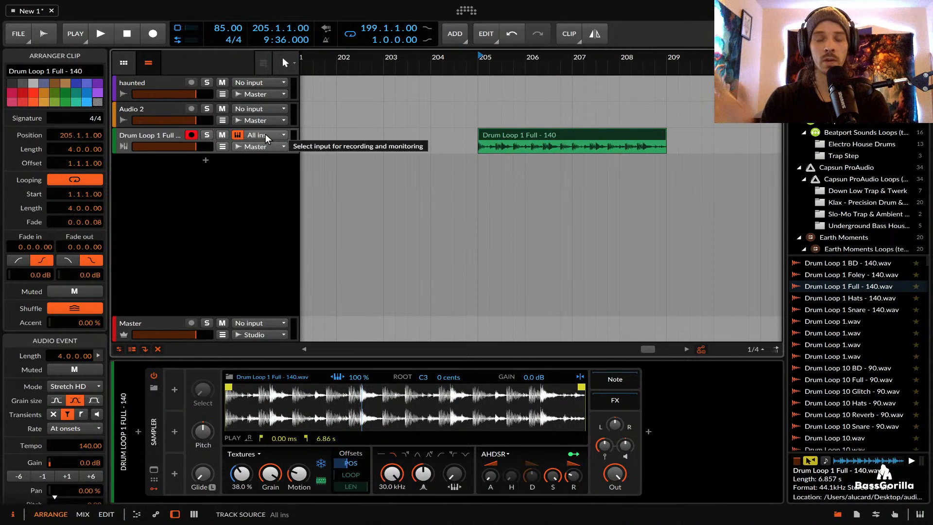
Play back the Drum Loop 1 Full clip from bar 205
{"action": "key", "text": "space"}
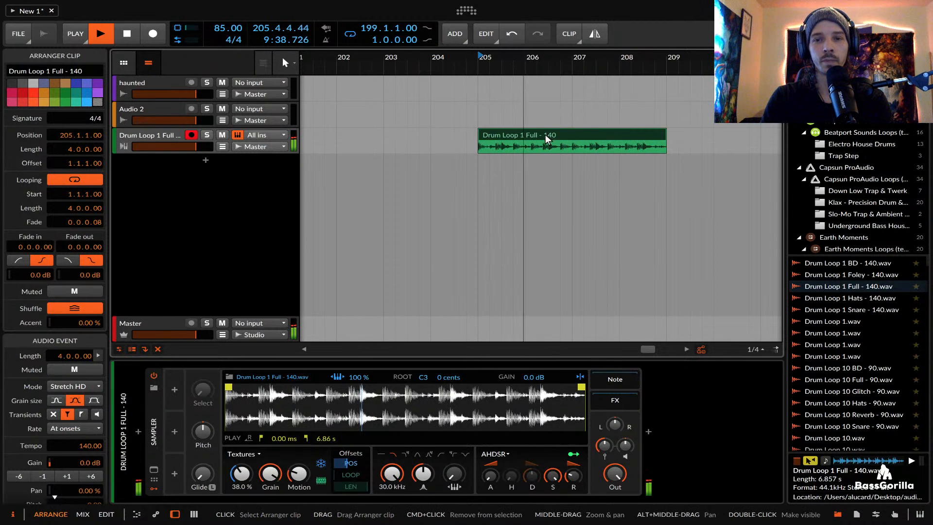
{"action": "scroll", "coordinate": [542, 136], "scroll_direction": "down", "scroll_amount": 1}
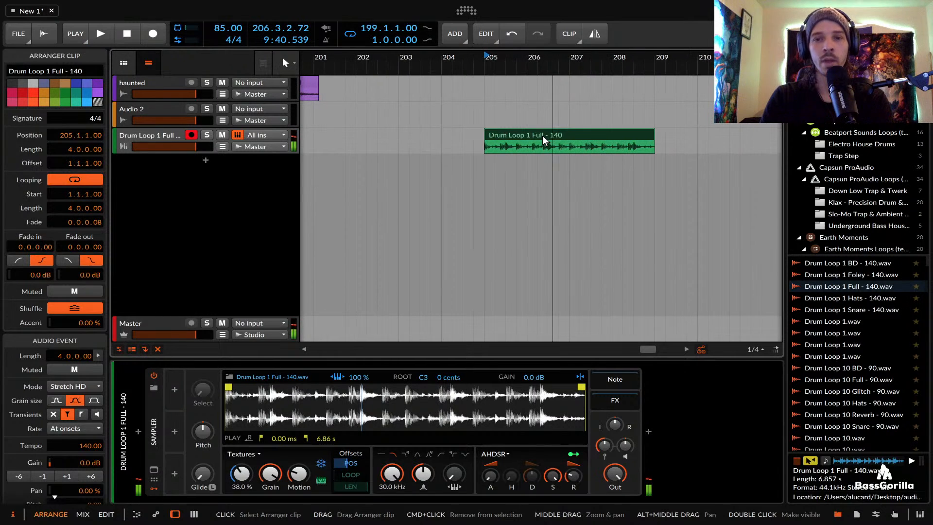
{"action": "key", "text": "space"}
{"action": "scroll", "coordinate": [542, 135], "scroll_direction": "up", "scroll_amount": 1}
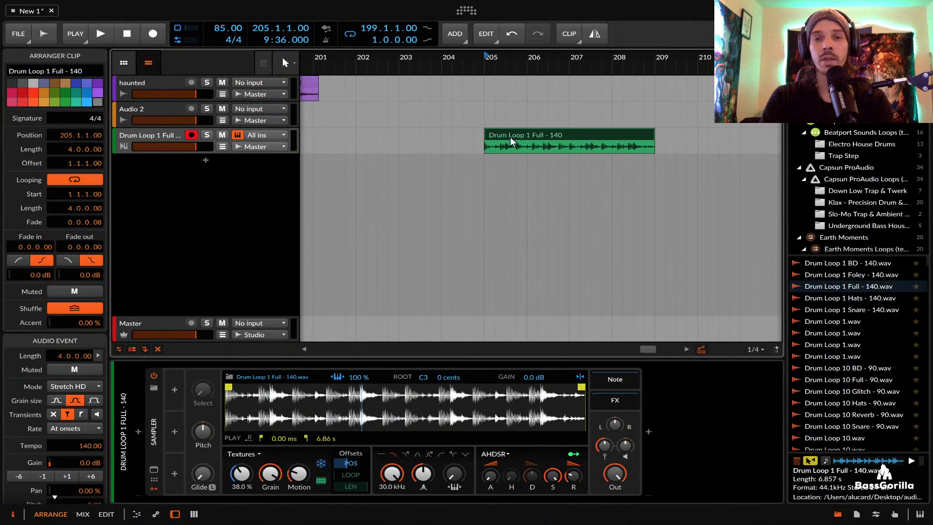
Stretch the drum loop clip to double its length, 8 bars, and play it back
{"action": "key", "text": "super+alt+Up"}
{"action": "scroll", "coordinate": [510, 136], "scroll_direction": "down", "scroll_amount": 1}
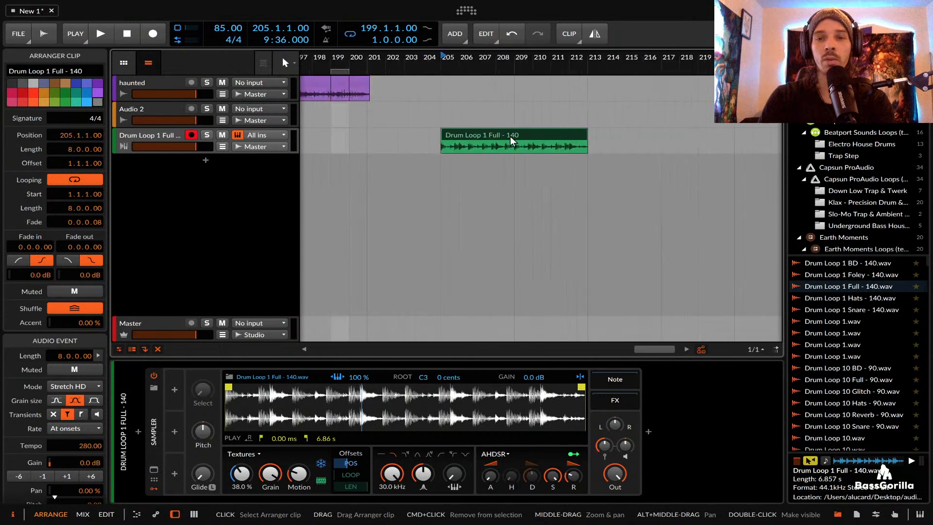
{"action": "scroll", "coordinate": [488, 133], "scroll_direction": "up", "scroll_amount": 3}
{"action": "key", "text": "space"}
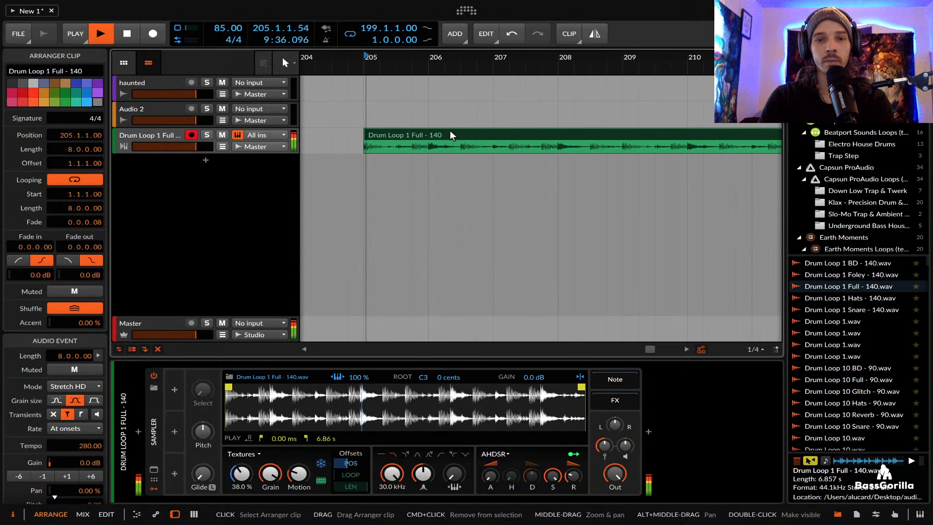
{"action": "scroll", "coordinate": [451, 132], "scroll_direction": "down", "scroll_amount": 1}
{"action": "scroll", "coordinate": [450, 130], "scroll_direction": "down", "scroll_amount": 2}
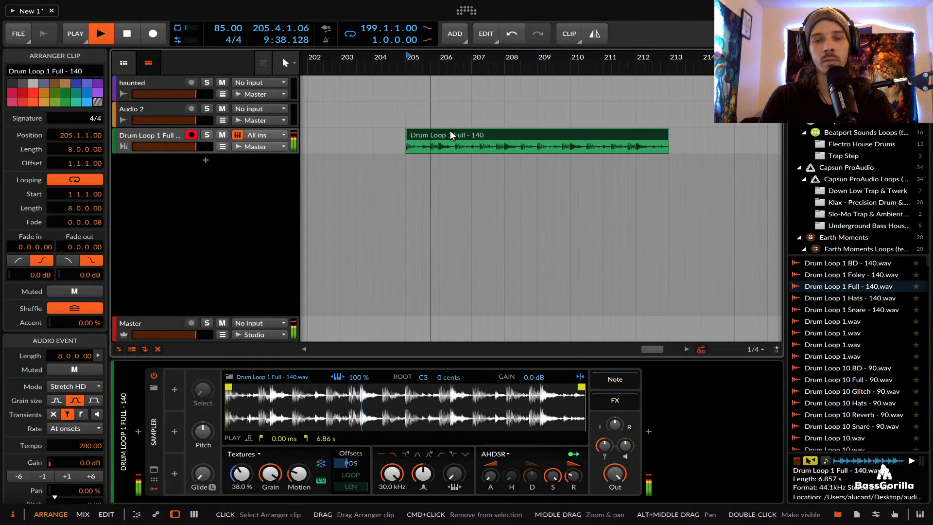
{"action": "scroll", "coordinate": [450, 130], "scroll_direction": "up", "scroll_amount": 3}
{"action": "key", "text": "space"}
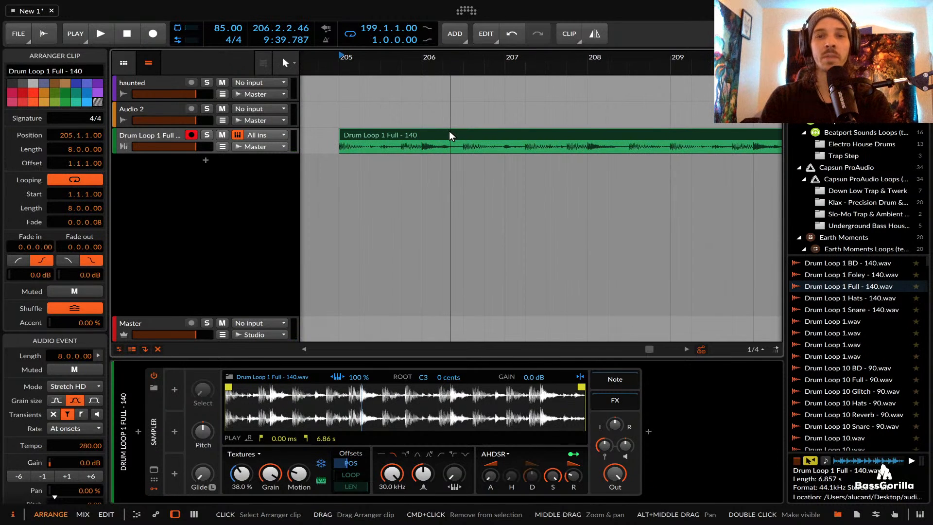
Bounce the stretched drum loop clip into the Sampler as its new sample
{"action": "left_click", "coordinate": [450, 131]}
{"action": "left_click", "coordinate": [451, 132]}
{"action": "left_click_drag", "start_coordinate": [451, 133], "coordinate": [365, 412]}
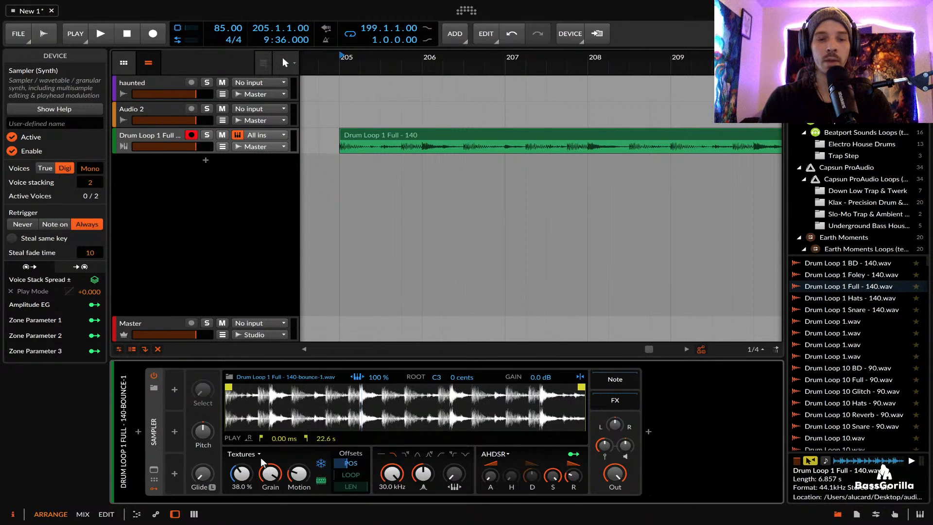
Turn Motion fully down and sweep the bounced loop's play position from 0.00 % upward, settling on 37.0 %
{"action": "mouse_move", "coordinate": [242, 473]}
{"action": "left_mouse_down"}
{"action": "mouse_move", "coordinate": [241, 455]}
{"action": "mouse_move", "coordinate": [241, 479]}
{"action": "left_mouse_up"}
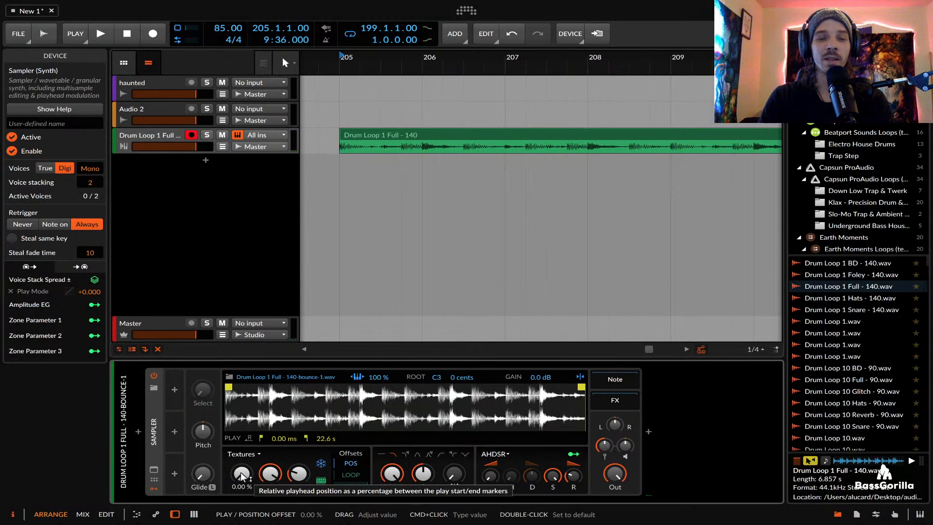
{"action": "mouse_move", "coordinate": [249, 477]}
{"action": "left_mouse_down"}
{"action": "mouse_move", "coordinate": [248, 438]}
{"action": "mouse_move", "coordinate": [248, 456]}
{"action": "mouse_move", "coordinate": [249, 447]}
{"action": "mouse_move", "coordinate": [271, 482]}
{"action": "mouse_move", "coordinate": [299, 475]}
{"action": "left_mouse_up"}
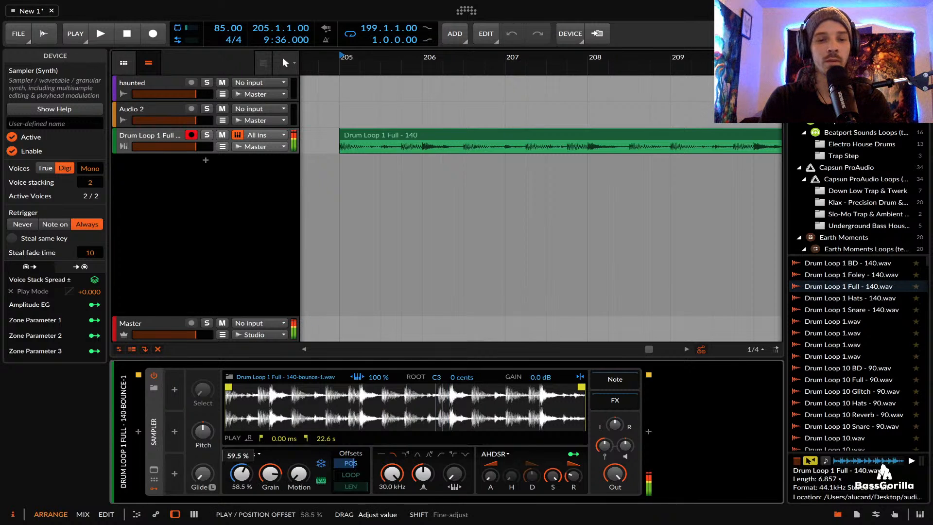
{"action": "left_click_drag", "start_coordinate": [242, 474], "coordinate": [242, 486]}
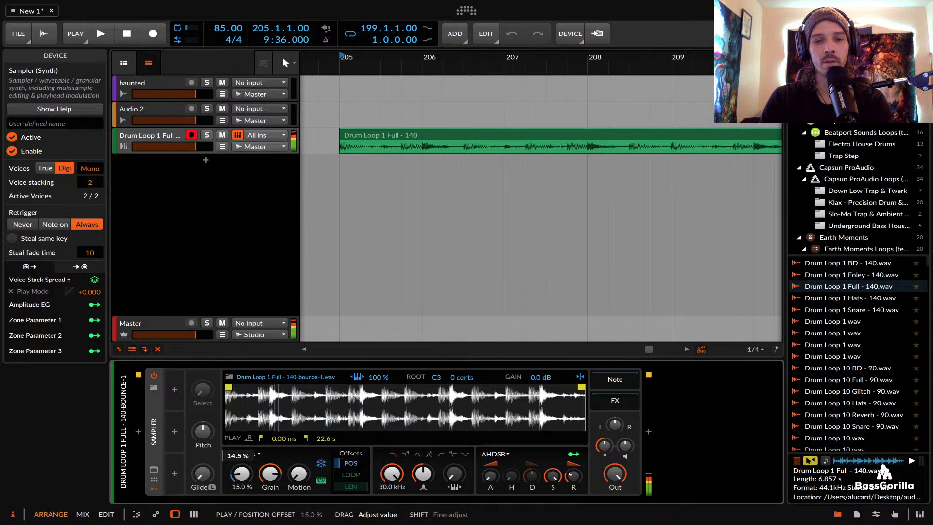
{"action": "mouse_move", "coordinate": [241, 486]}
{"action": "left_mouse_down"}
{"action": "mouse_move", "coordinate": [242, 501]}
{"action": "mouse_move", "coordinate": [270, 476]}
{"action": "mouse_move", "coordinate": [245, 469]}
{"action": "mouse_move", "coordinate": [244, 444]}
{"action": "left_mouse_up"}
{"action": "mouse_move", "coordinate": [267, 475]}
{"action": "left_mouse_down"}
{"action": "mouse_move", "coordinate": [266, 449]}
{"action": "mouse_move", "coordinate": [242, 475]}
{"action": "mouse_move", "coordinate": [241, 497]}
{"action": "left_mouse_up"}
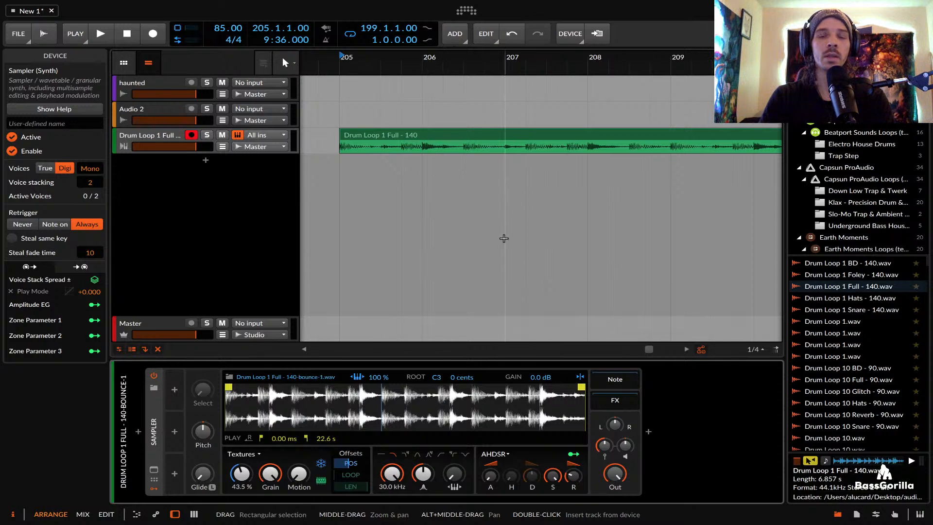
{"action": "mouse_move", "coordinate": [241, 474]}
{"action": "left_mouse_down"}
{"action": "mouse_move", "coordinate": [241, 486]}
{"action": "mouse_move", "coordinate": [243, 478]}
{"action": "left_mouse_up"}
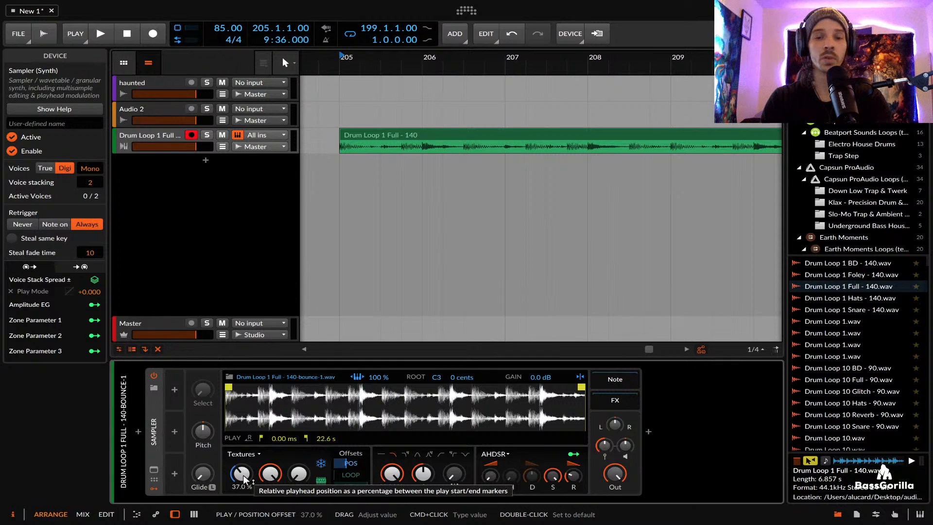
Try a 5.08 ms grain size on the bounced loop, raise it again and sweep the play position to 71.0 %
{"action": "left_click", "coordinate": [428, 137]}
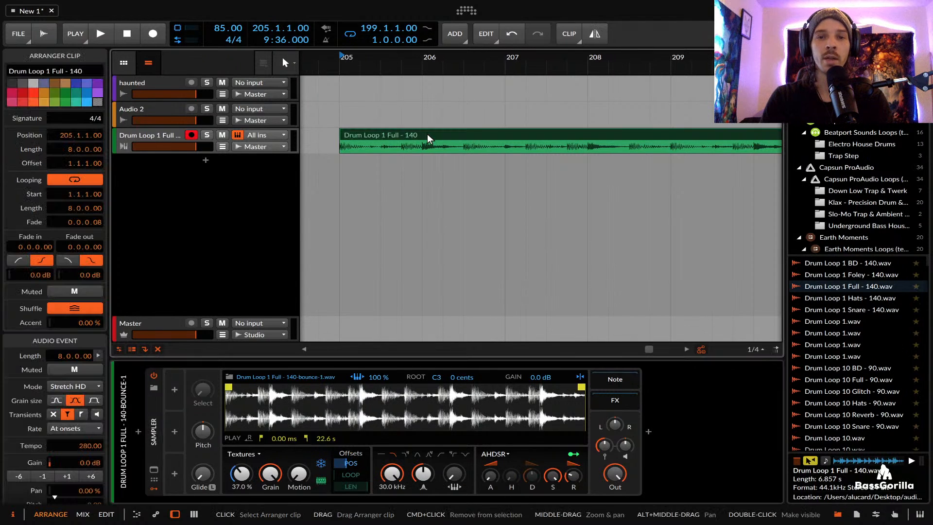
{"action": "scroll", "coordinate": [427, 133], "scroll_direction": "down", "scroll_amount": 1}
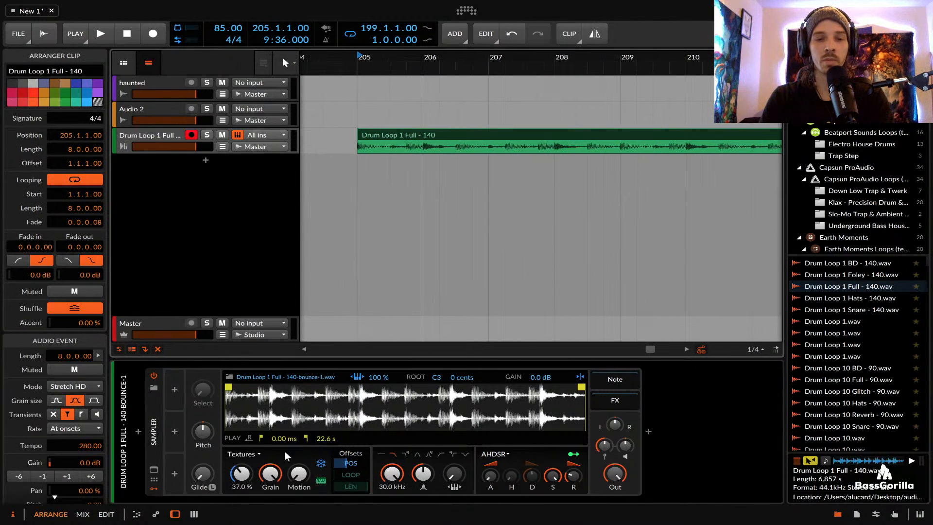
{"action": "mouse_move", "coordinate": [270, 473]}
{"action": "left_mouse_down"}
{"action": "mouse_move", "coordinate": [270, 503]}
{"action": "mouse_move", "coordinate": [270, 472]}
{"action": "mouse_move", "coordinate": [242, 479]}
{"action": "mouse_move", "coordinate": [270, 475]}
{"action": "mouse_move", "coordinate": [241, 473]}
{"action": "mouse_move", "coordinate": [241, 463]}
{"action": "mouse_move", "coordinate": [266, 469]}
{"action": "left_mouse_up"}
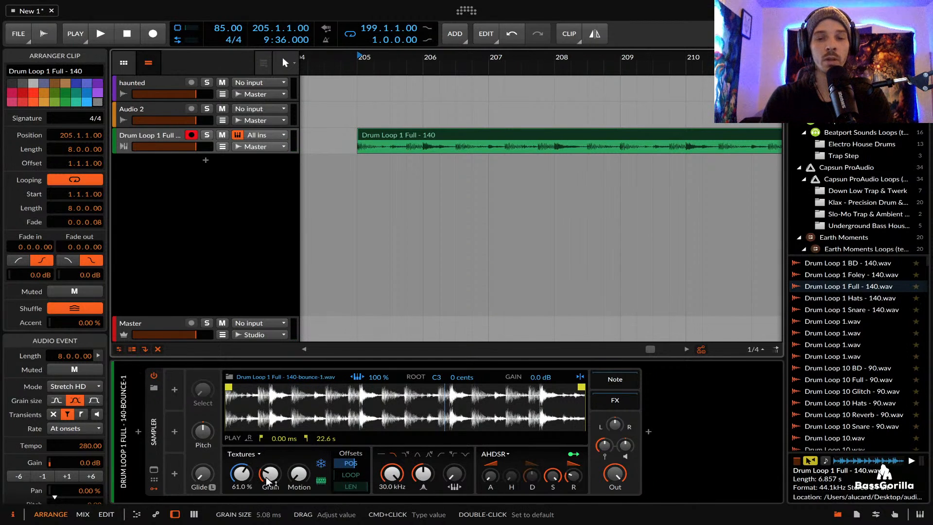
{"action": "left_click_drag", "start_coordinate": [267, 481], "coordinate": [241, 460]}
{"action": "left_click", "coordinate": [260, 489]}
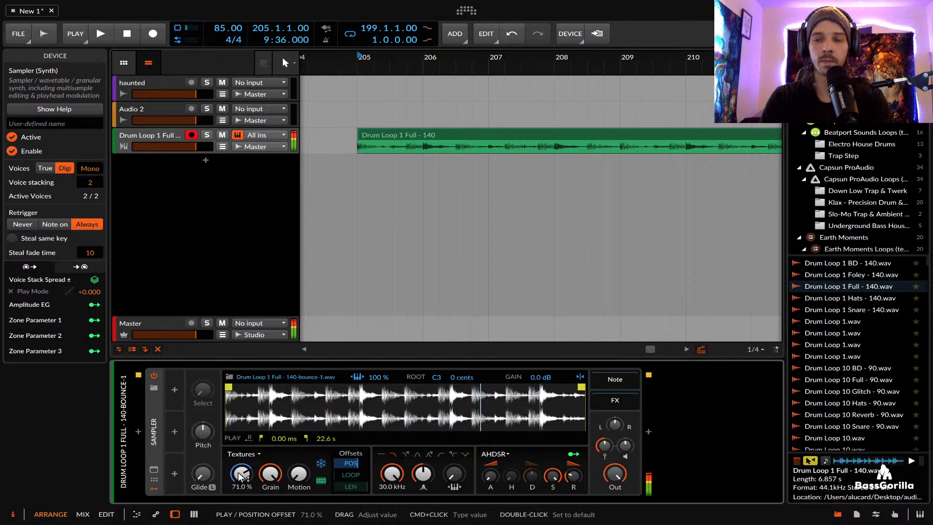
Search the sample library for "bass" and audition Bass (3).wav
{"action": "left_click", "coordinate": [425, 136]}
{"action": "key", "text": "super+f"}
{"action": "type", "text": "bass"}
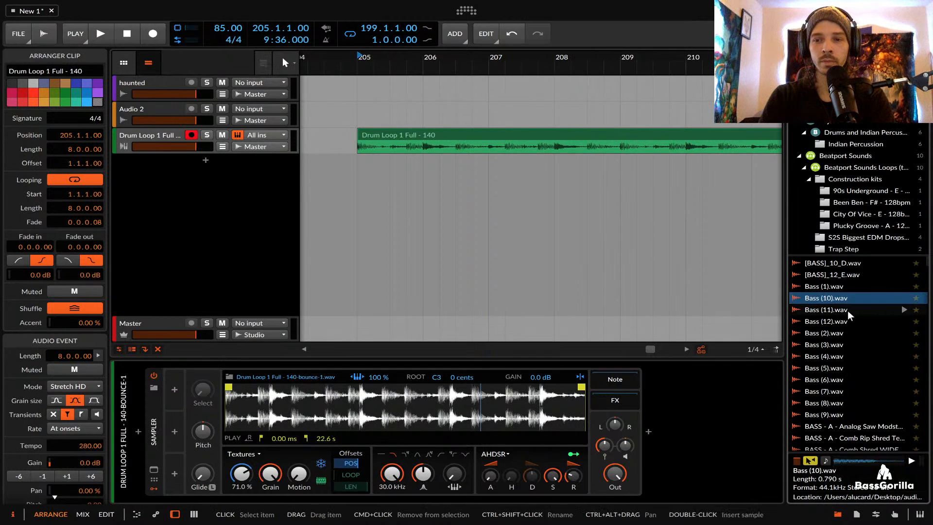
{"action": "left_click", "coordinate": [826, 340]}
{"action": "scroll", "coordinate": [826, 339], "scroll_direction": "down", "scroll_amount": 5}
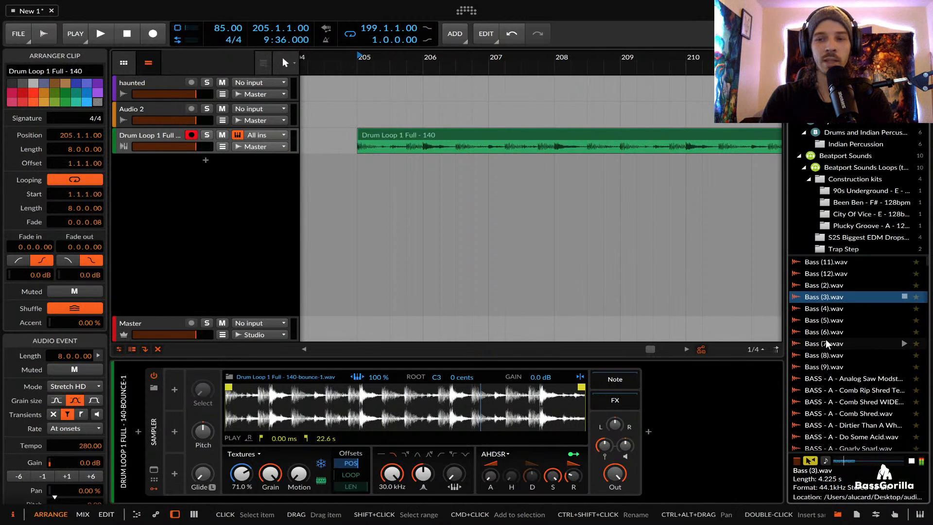
{"action": "scroll", "coordinate": [821, 287], "scroll_direction": "down", "scroll_amount": 5}
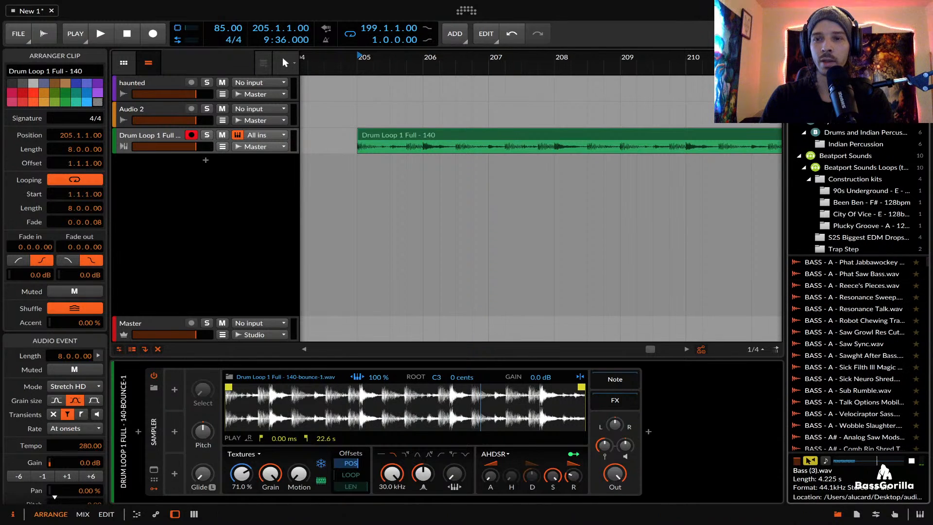
Search the library for the alckem bass samples and audition several, including alckem bass100.wav and alckem bass110.wav
{"action": "key", "text": "BackSpace"}
{"action": "key", "text": "BackSpace"}
{"action": "key", "text": "BackSpace"}
{"action": "key", "text": "BackSpace"}
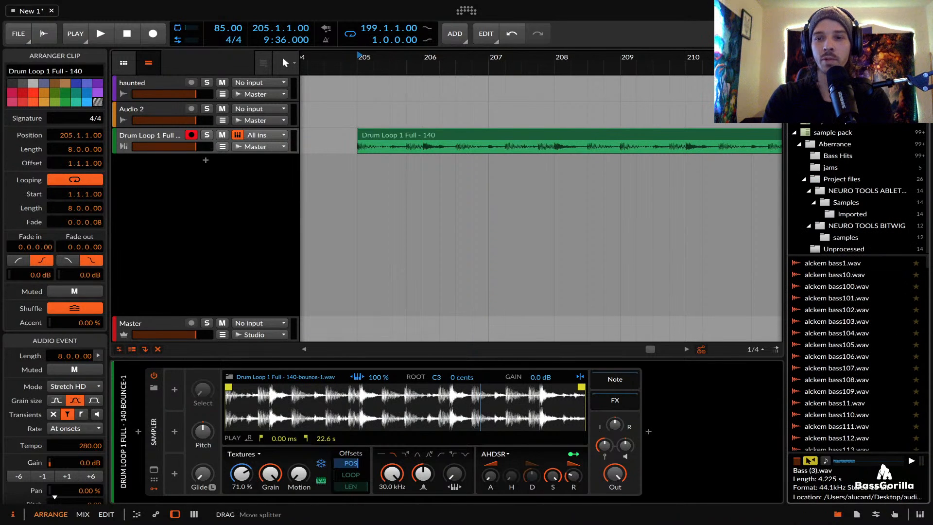
{"action": "left_click", "coordinate": [826, 284]}
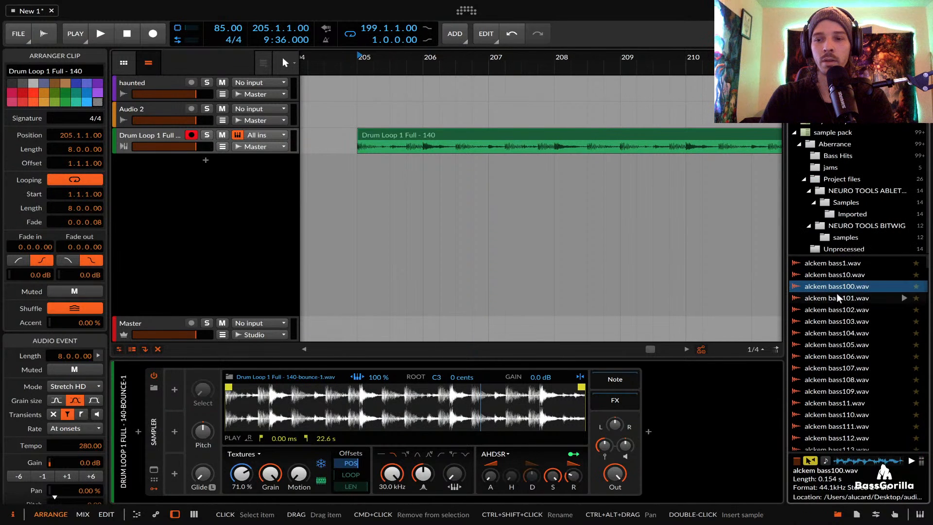
{"action": "left_click", "coordinate": [827, 322]}
{"action": "scroll", "coordinate": [828, 322], "scroll_direction": "down", "scroll_amount": 3}
{"action": "left_click", "coordinate": [827, 322]}
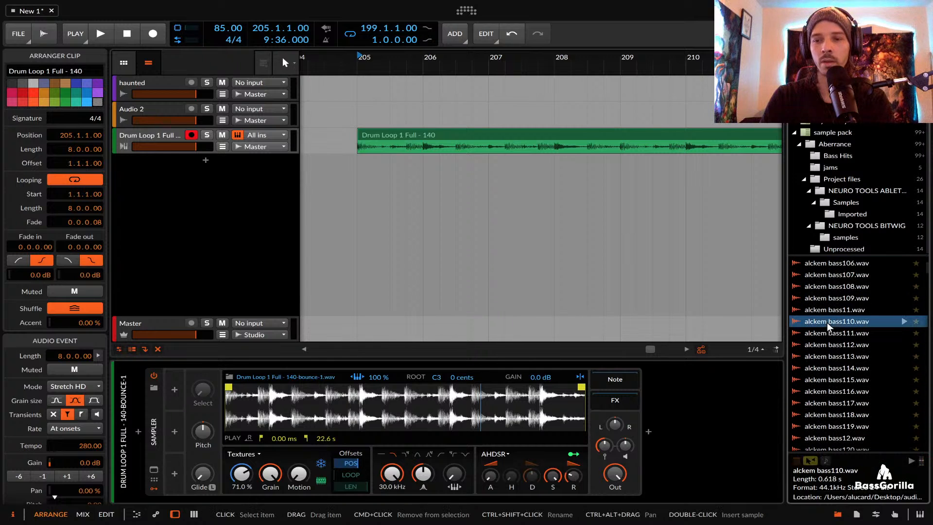
Load alckem bass110.wav into the Sampler and sweep its play position up to 100 %
{"action": "left_click_drag", "start_coordinate": [827, 322], "coordinate": [304, 404]}
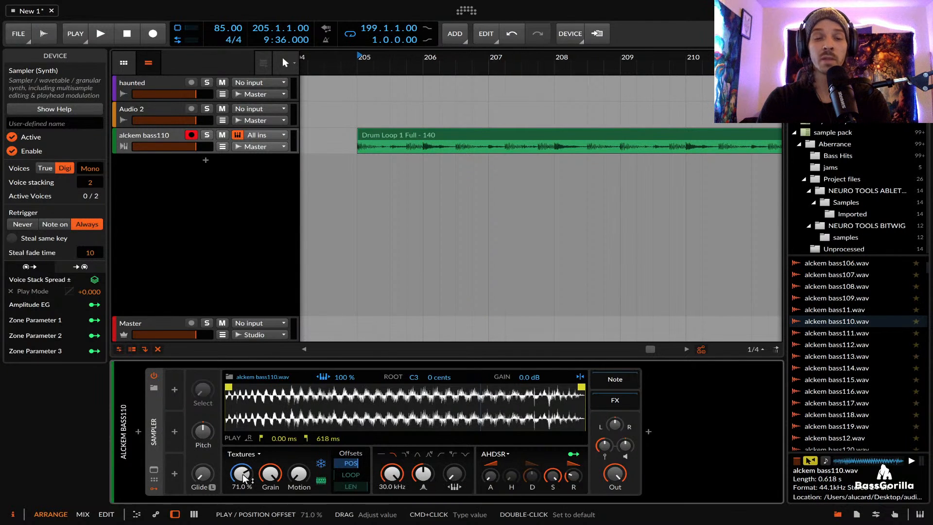
{"action": "mouse_move", "coordinate": [242, 474]}
{"action": "left_mouse_down"}
{"action": "mouse_move", "coordinate": [271, 470]}
{"action": "mouse_move", "coordinate": [242, 486]}
{"action": "mouse_move", "coordinate": [242, 473]}
{"action": "mouse_move", "coordinate": [271, 468]}
{"action": "mouse_move", "coordinate": [241, 483]}
{"action": "left_mouse_up"}
{"action": "left_click_drag", "start_coordinate": [242, 473], "coordinate": [242, 408]}
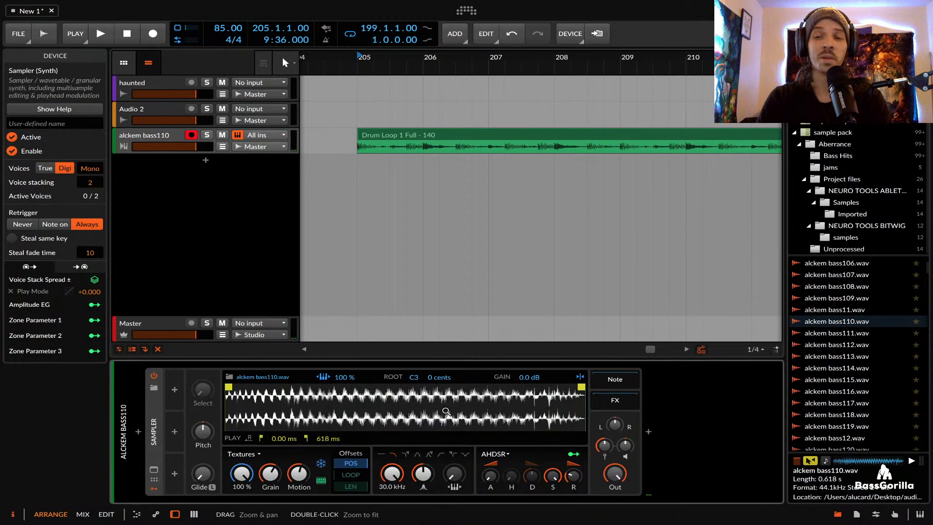
Search the sample library for "jam" and audition Jam 3 F.wav and Jam 2 F.wav
{"action": "scroll", "coordinate": [894, 357], "scroll_direction": "down", "scroll_amount": 10}
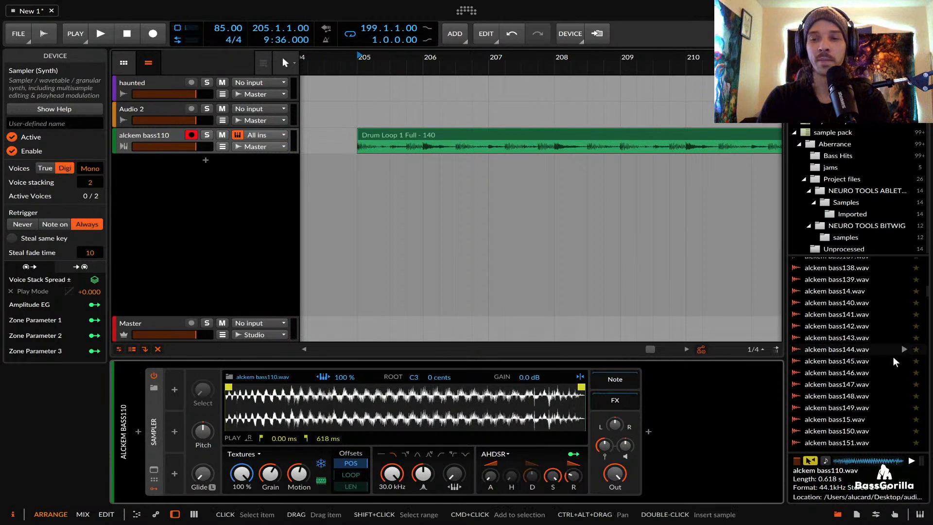
{"action": "left_click", "coordinate": [852, 64]}
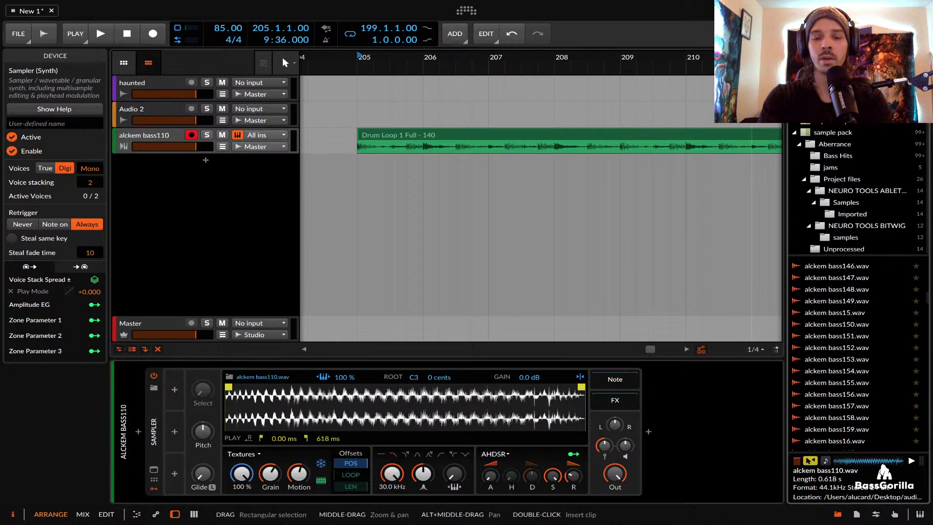
{"action": "type", "text": "jam"}
{"action": "left_click", "coordinate": [820, 285]}
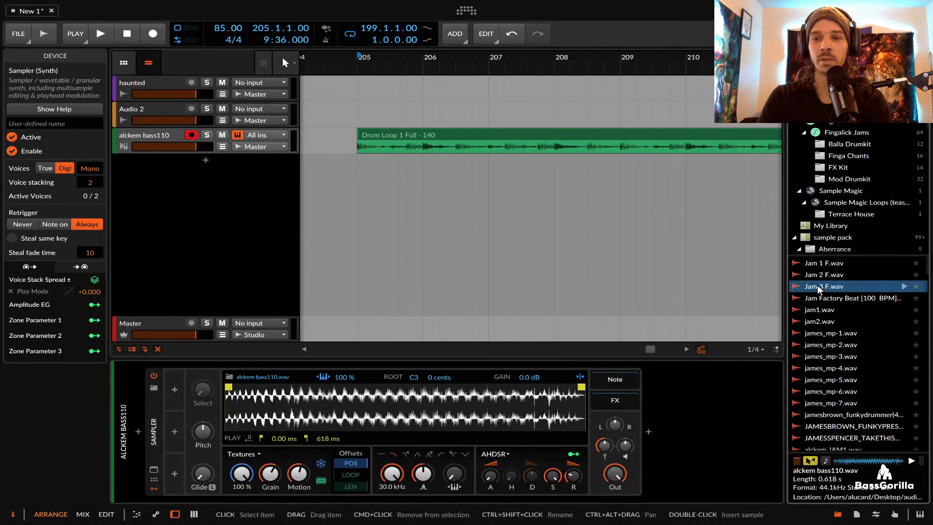
{"action": "left_click", "coordinate": [821, 275]}
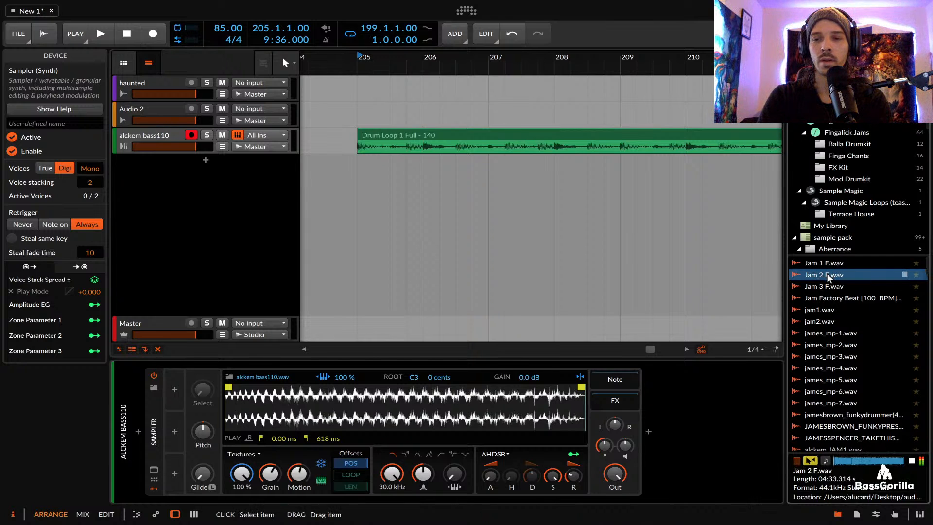
Load Jam 2 F.wav into the Sampler and lower the play position to 46 %
{"action": "double_click", "coordinate": [827, 273]}
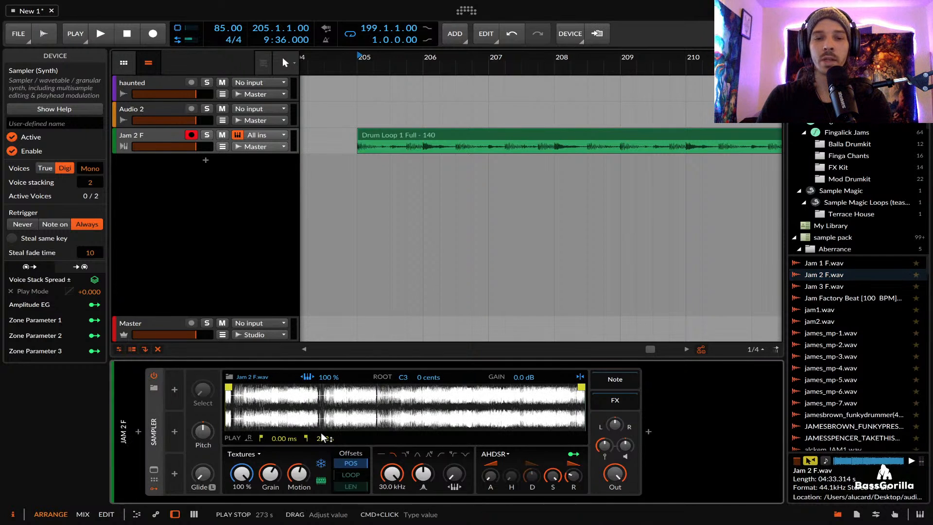
{"action": "scroll", "coordinate": [288, 420], "scroll_direction": "left", "scroll_amount": 5}
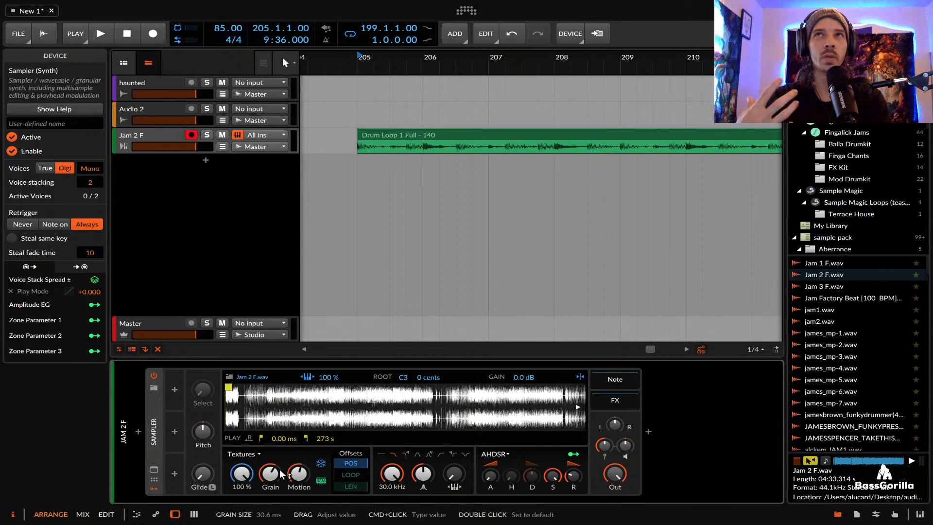
{"action": "left_click_drag", "start_coordinate": [281, 474], "coordinate": [242, 481]}
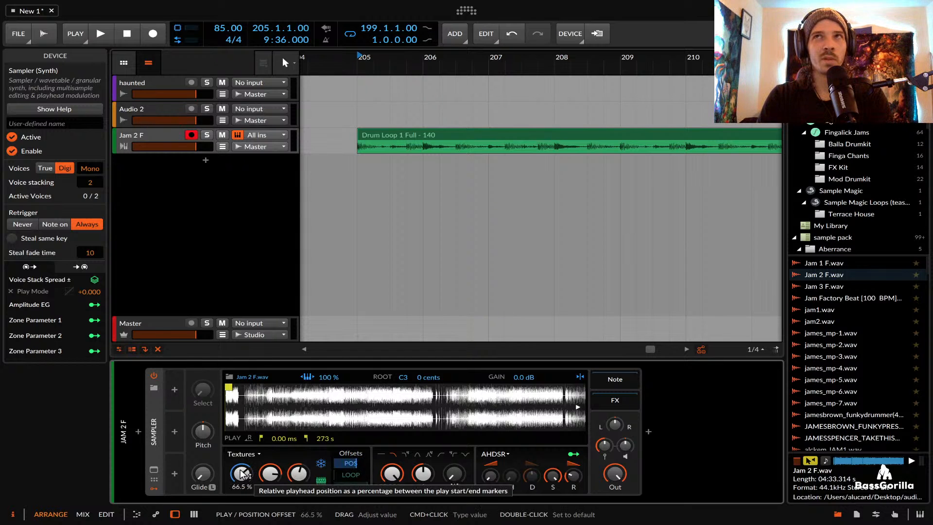
{"action": "mouse_move", "coordinate": [242, 475]}
{"action": "left_mouse_down"}
{"action": "mouse_move", "coordinate": [242, 494]}
{"action": "mouse_move", "coordinate": [270, 475]}
{"action": "mouse_move", "coordinate": [242, 463]}
{"action": "mouse_move", "coordinate": [238, 473]}
{"action": "left_mouse_up"}
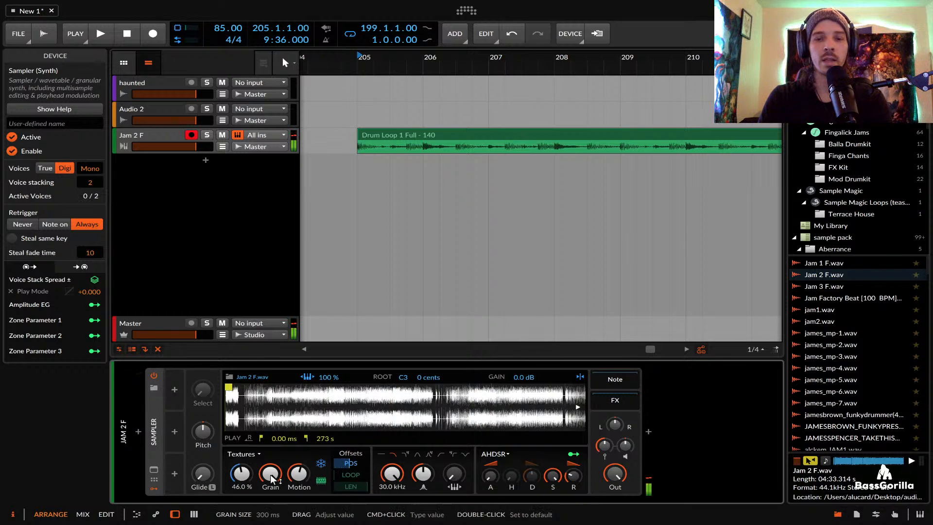
Turn the grain motion down to its minimum and reduce the play position in stages to 20 % and 8.5 %
{"action": "left_click_drag", "start_coordinate": [267, 432], "coordinate": [274, 413]}
{"action": "double_click", "coordinate": [274, 413]}
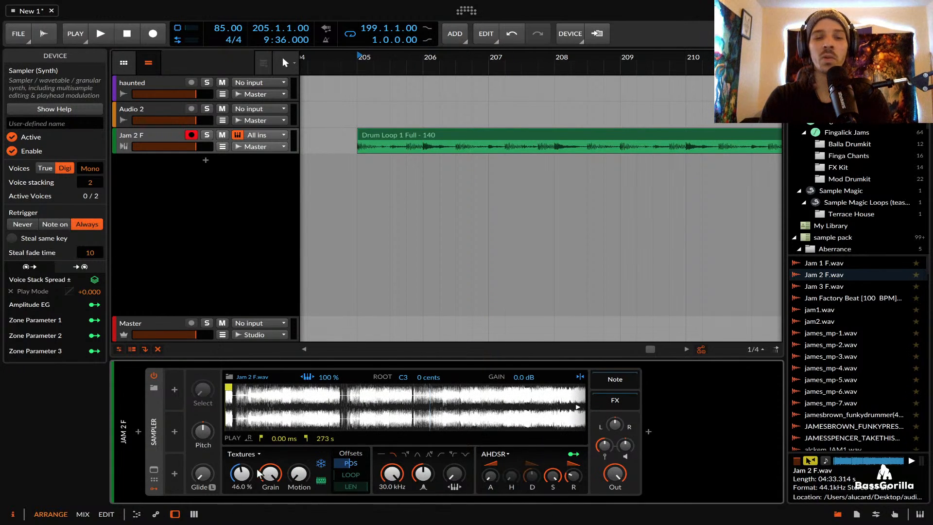
{"action": "left_click_drag", "start_coordinate": [241, 474], "coordinate": [241, 486]}
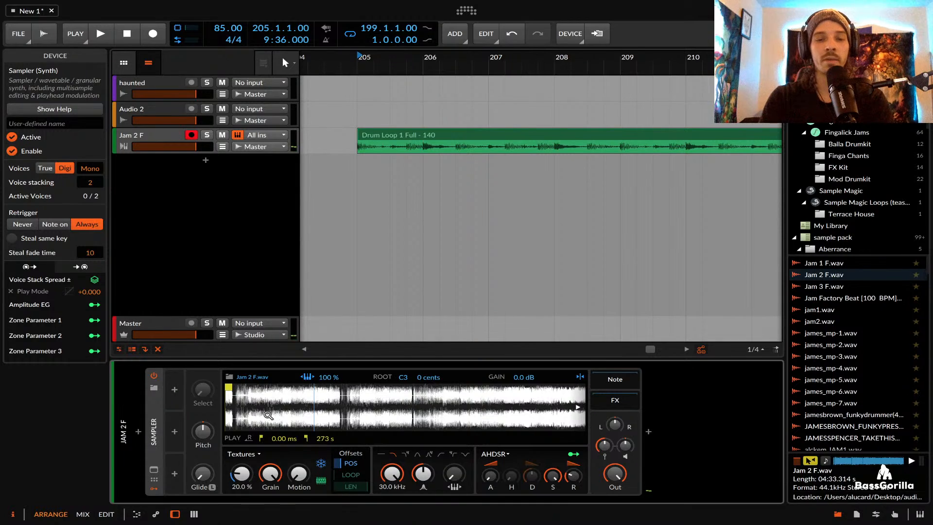
{"action": "scroll", "coordinate": [268, 415], "scroll_direction": "up", "scroll_amount": 10}
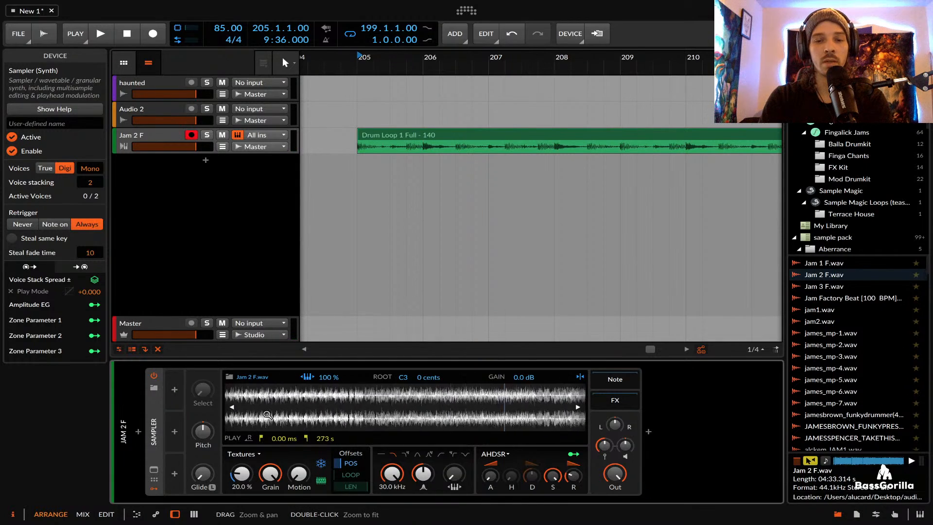
{"action": "scroll", "coordinate": [268, 415], "scroll_direction": "up", "scroll_amount": 10}
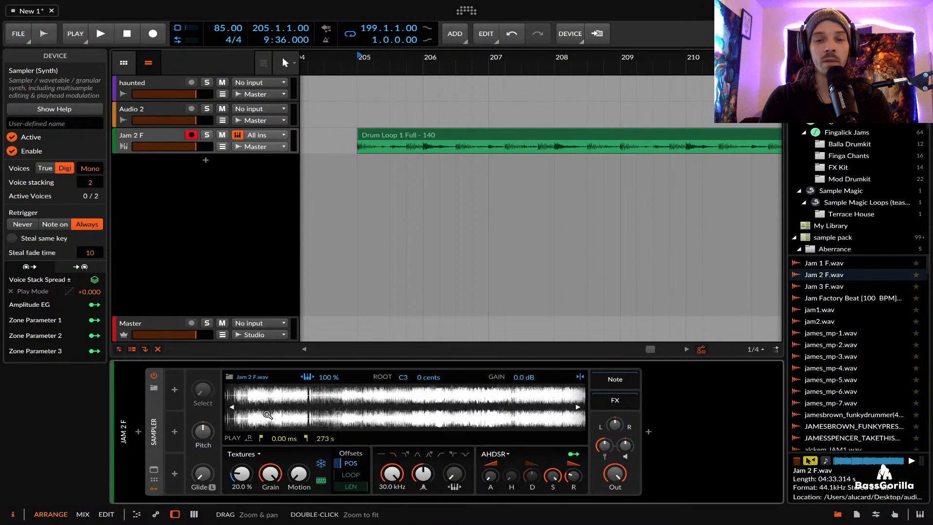
{"action": "scroll", "coordinate": [268, 415], "scroll_direction": "up", "scroll_amount": 8}
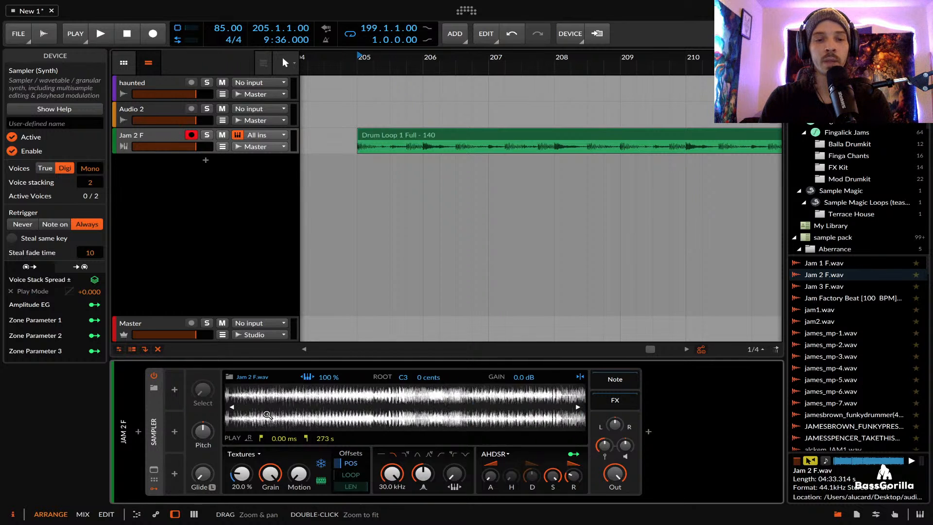
{"action": "scroll", "coordinate": [268, 416], "scroll_direction": "up", "scroll_amount": 3}
{"action": "mouse_move", "coordinate": [241, 474]}
{"action": "left_mouse_down"}
{"action": "mouse_move", "coordinate": [242, 446]}
{"action": "mouse_move", "coordinate": [242, 496]}
{"action": "mouse_move", "coordinate": [241, 474]}
{"action": "mouse_move", "coordinate": [241, 486]}
{"action": "left_mouse_up"}
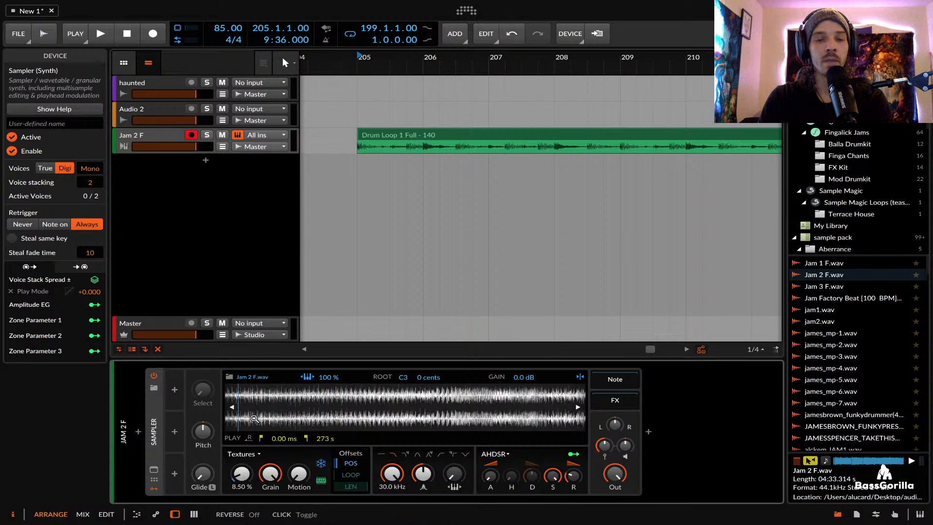
Restrict the play region of Jam 2 F.wav to start at 77.2 s and end at 158 s
{"action": "scroll", "coordinate": [256, 416], "scroll_direction": "down", "scroll_amount": 5}
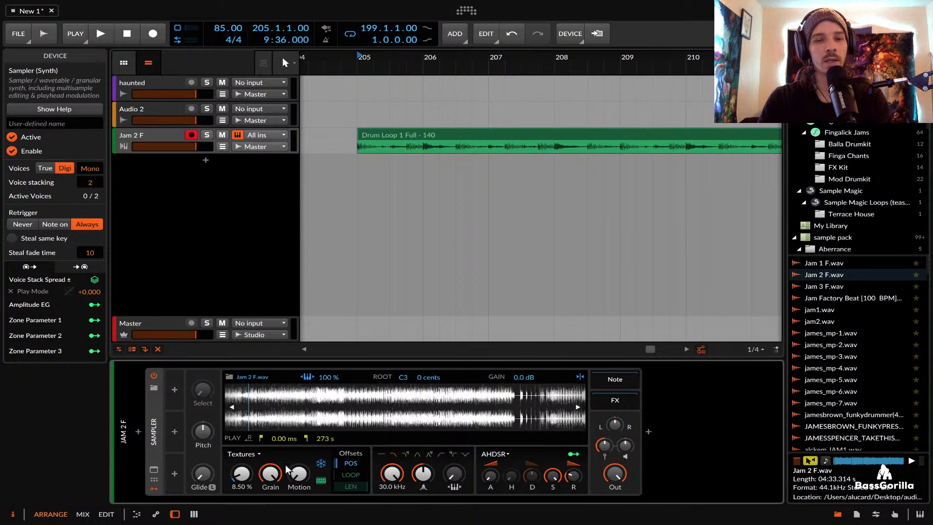
{"action": "double_click", "coordinate": [291, 417]}
{"action": "left_click_drag", "start_coordinate": [579, 390], "coordinate": [430, 388]}
{"action": "left_click_drag", "start_coordinate": [229, 387], "coordinate": [330, 387]}
Sweep the play position through the shortened region from 0.5 % up to 60 %
{"action": "mouse_move", "coordinate": [241, 474]}
{"action": "left_mouse_down"}
{"action": "mouse_move", "coordinate": [242, 379]}
{"action": "mouse_move", "coordinate": [242, 474]}
{"action": "left_mouse_up"}
{"action": "double_click", "coordinate": [350, 403]}
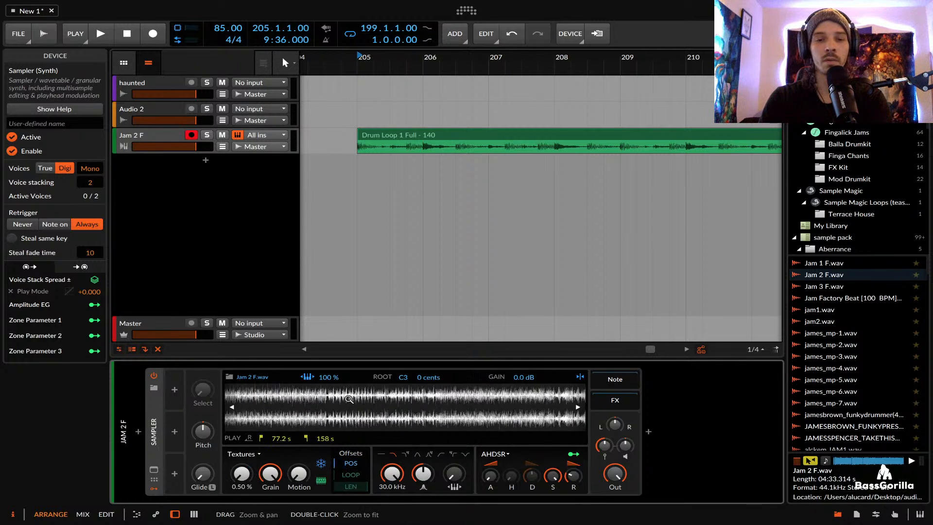
{"action": "mouse_move", "coordinate": [279, 412]}
{"action": "left_mouse_down"}
{"action": "mouse_move", "coordinate": [316, 378]}
{"action": "mouse_move", "coordinate": [346, 390]}
{"action": "left_mouse_up"}
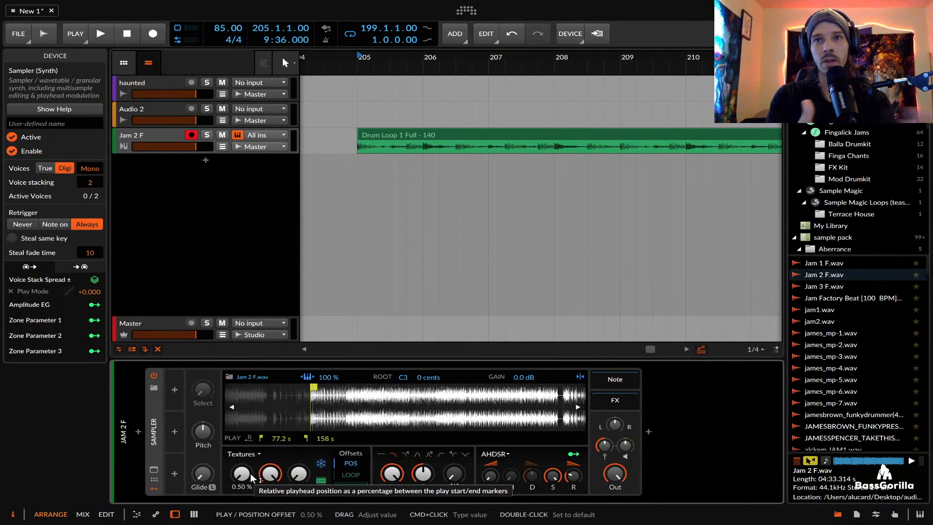
{"action": "left_click_drag", "start_coordinate": [247, 475], "coordinate": [247, 439]}
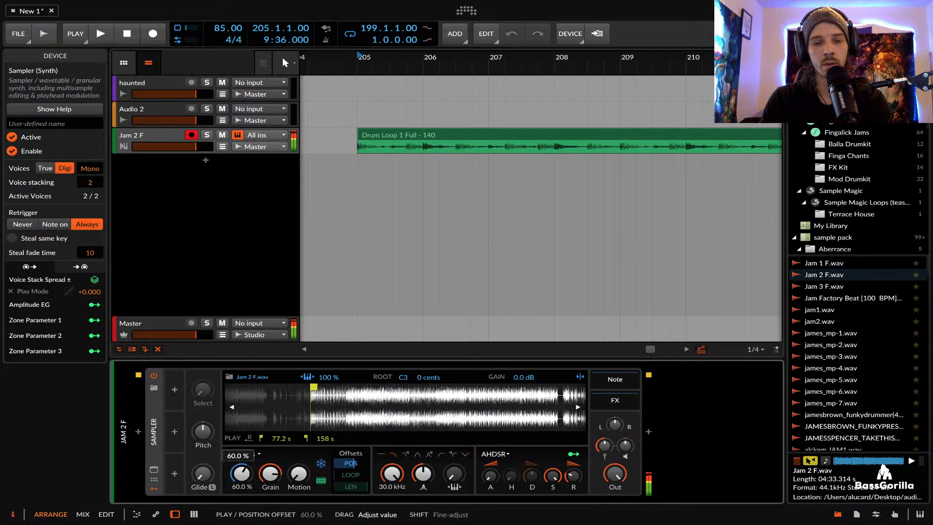
{"action": "scroll", "coordinate": [354, 421], "scroll_direction": "down", "scroll_amount": 10}
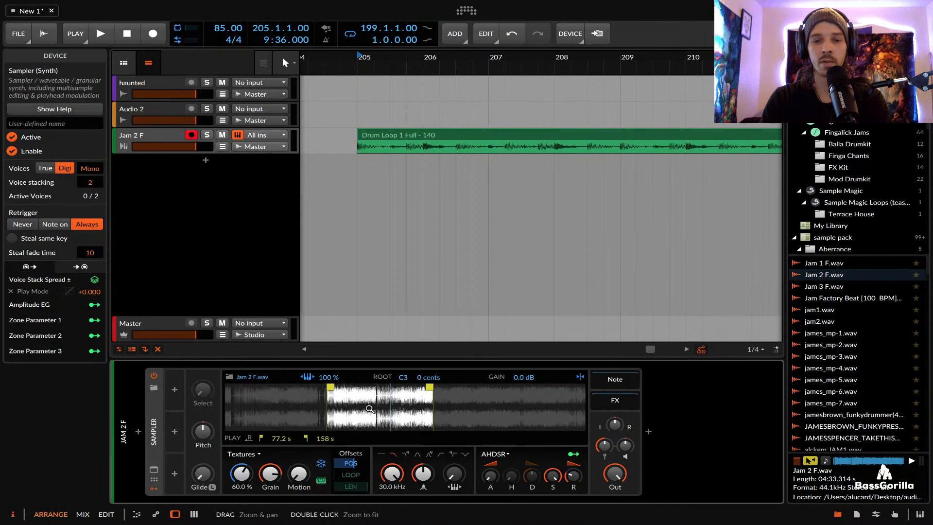
{"action": "double_click", "coordinate": [370, 408]}
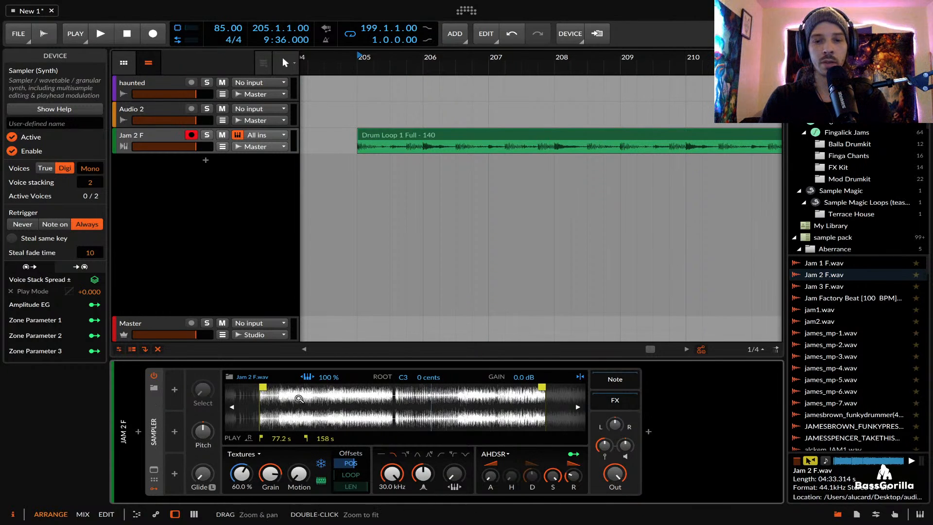
Convert the loaded Jam 2 F.wav sample to a multi-sample
{"action": "scroll", "coordinate": [299, 398], "scroll_direction": "up", "scroll_amount": 2}
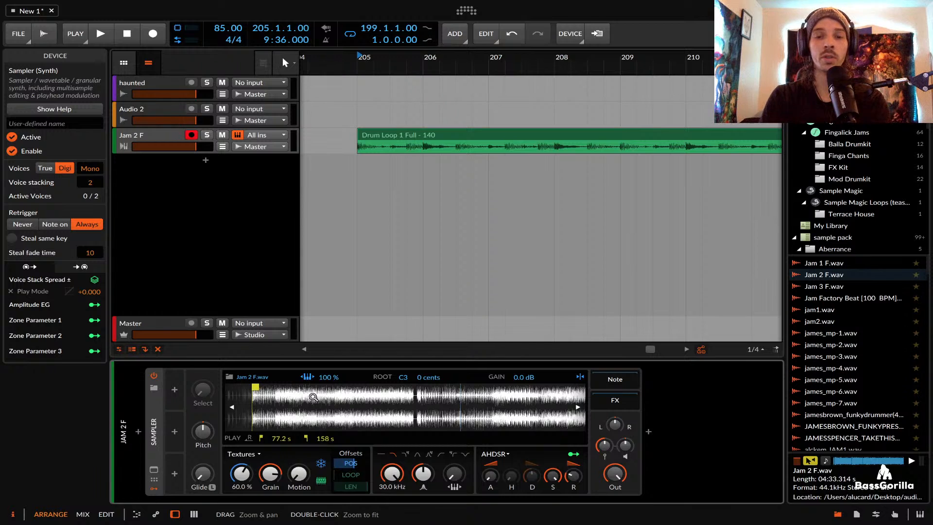
{"action": "right_click", "coordinate": [325, 420]}
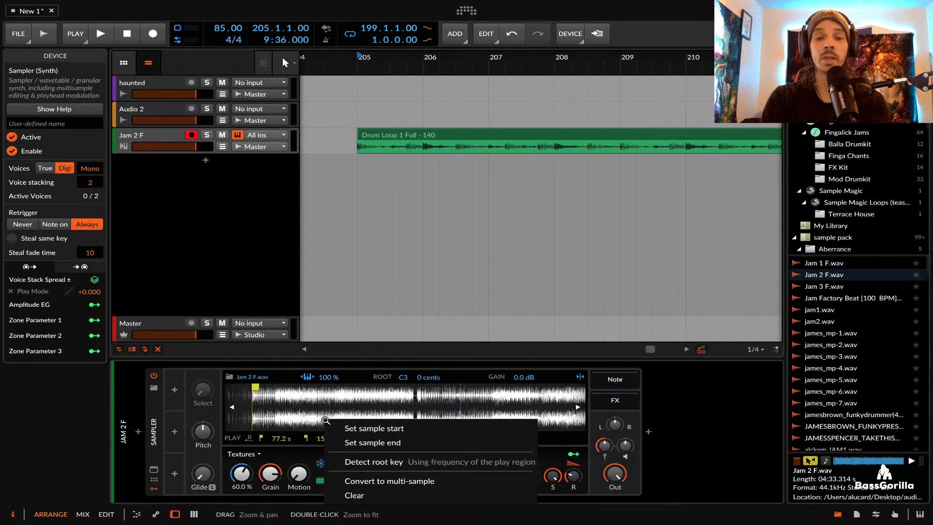
{"action": "left_click", "coordinate": [354, 481]}
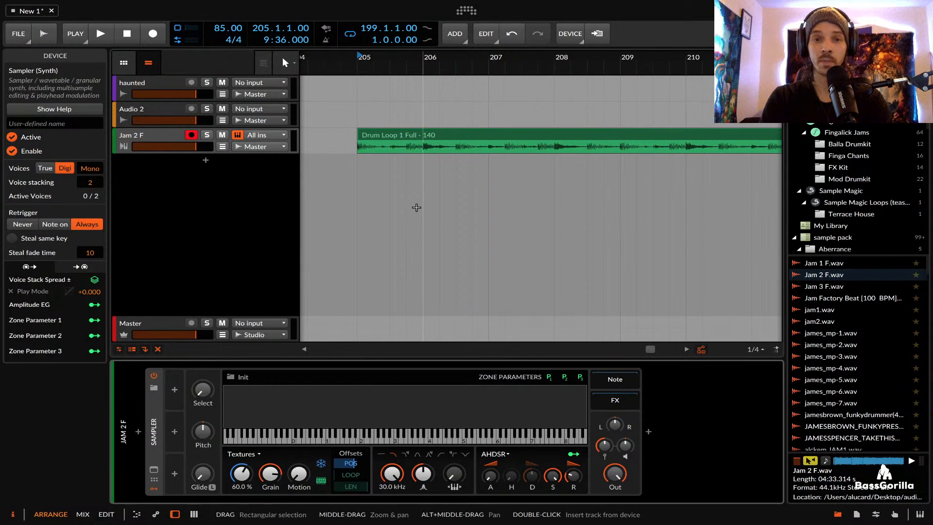
Open the multi-sample editor and add Jam 1 F.wav, james_mp-1.wav and LNG_JamaicanAccent_Big-ups-man_02.wav as zones
{"action": "left_click", "coordinate": [303, 398]}
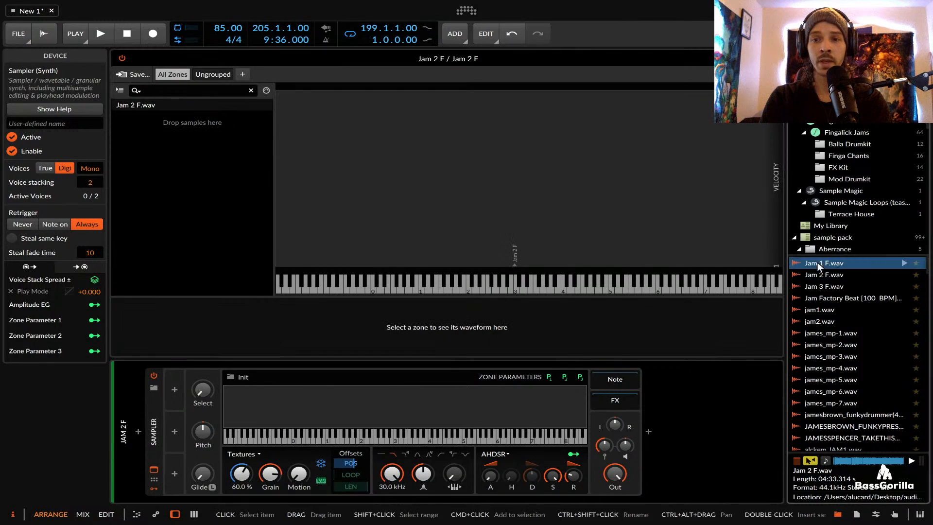
{"action": "left_click_drag", "start_coordinate": [818, 265], "coordinate": [249, 194]}
{"action": "left_click_drag", "start_coordinate": [826, 332], "coordinate": [193, 136]}
{"action": "scroll", "coordinate": [845, 386], "scroll_direction": "down", "scroll_amount": 5}
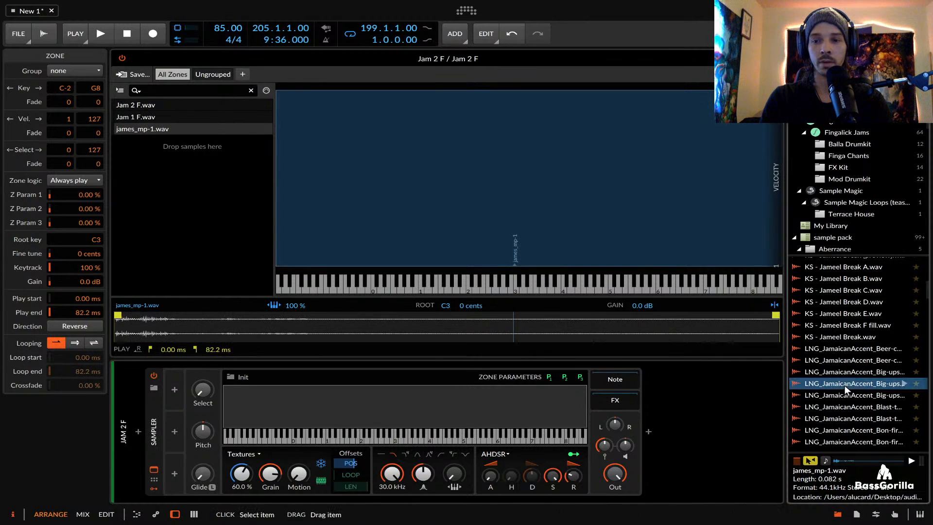
{"action": "left_click_drag", "start_coordinate": [845, 386], "coordinate": [294, 235]}
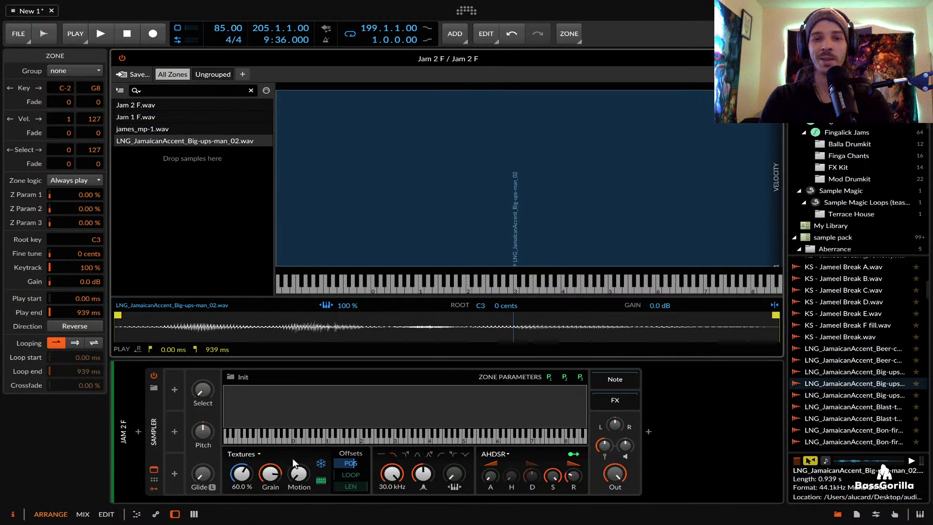
Lower the Sampler's output level and sweep the play position from 21.5 % to 91.5 % and back to 53 %
{"action": "left_click", "coordinate": [261, 410]}
{"action": "left_click", "coordinate": [242, 469]}
{"action": "mouse_move", "coordinate": [238, 478]}
{"action": "left_mouse_down"}
{"action": "mouse_move", "coordinate": [238, 519]}
{"action": "mouse_move", "coordinate": [239, 471]}
{"action": "mouse_move", "coordinate": [239, 503]}
{"action": "left_mouse_up"}
{"action": "left_click_drag", "start_coordinate": [615, 474], "coordinate": [615, 478]}
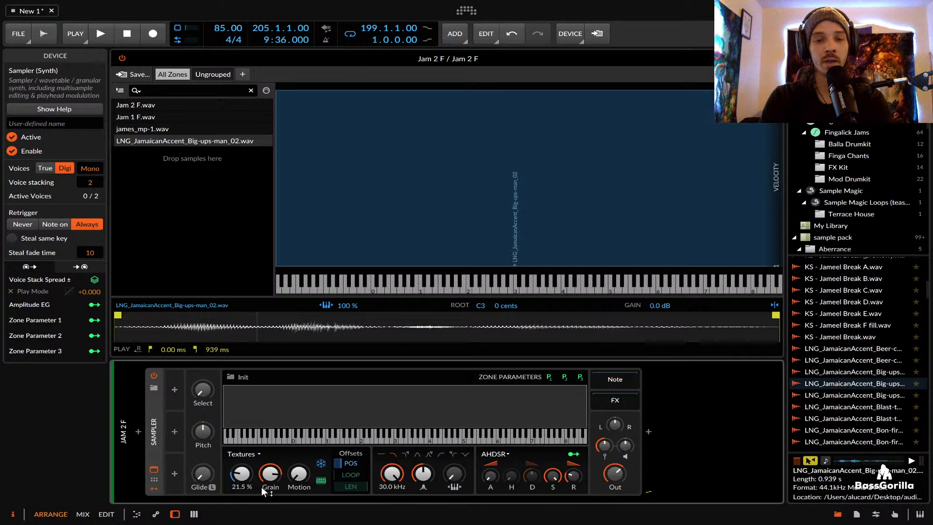
{"action": "left_click_drag", "start_coordinate": [242, 474], "coordinate": [241, 425]}
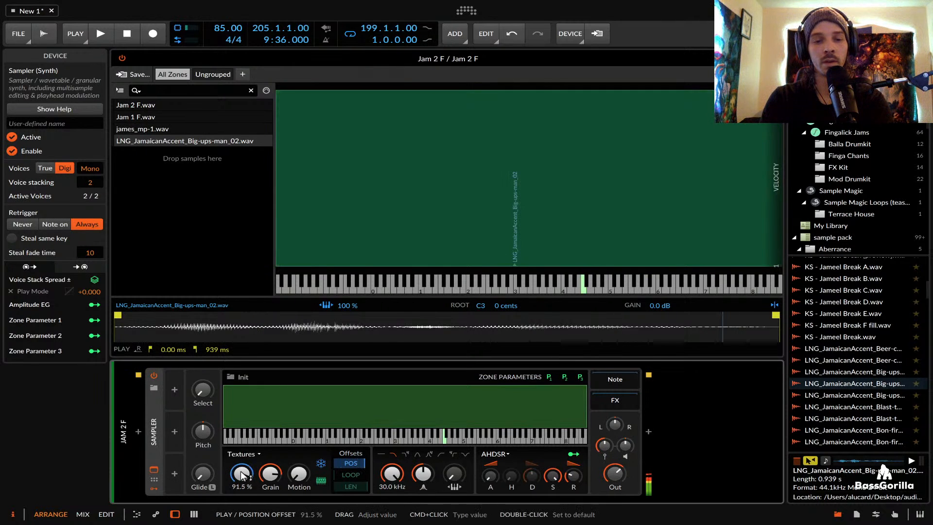
{"action": "left_click_drag", "start_coordinate": [242, 474], "coordinate": [242, 502]}
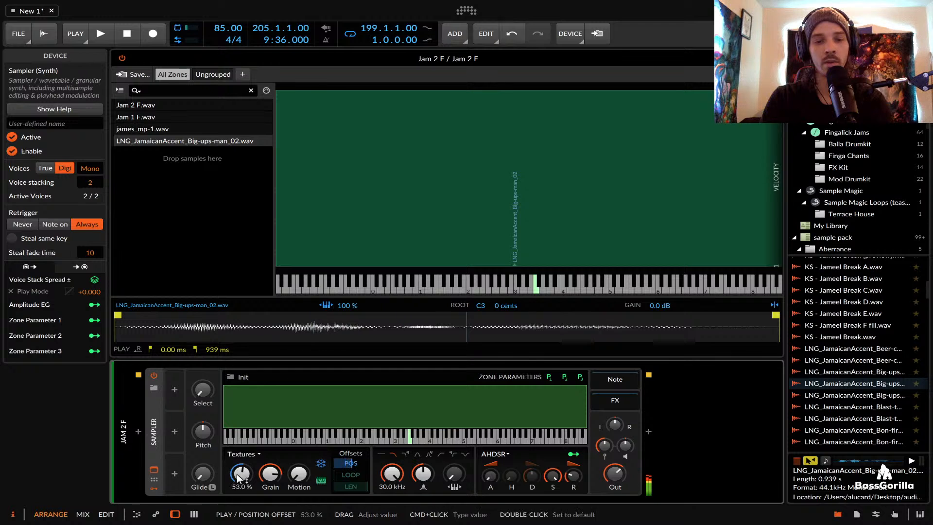
Set the play position to 28 % and the grain size to 226 ms, and close the multi-sample editor
{"action": "left_click_drag", "start_coordinate": [270, 474], "coordinate": [270, 449]}
{"action": "left_click_drag", "start_coordinate": [271, 478], "coordinate": [271, 480]}
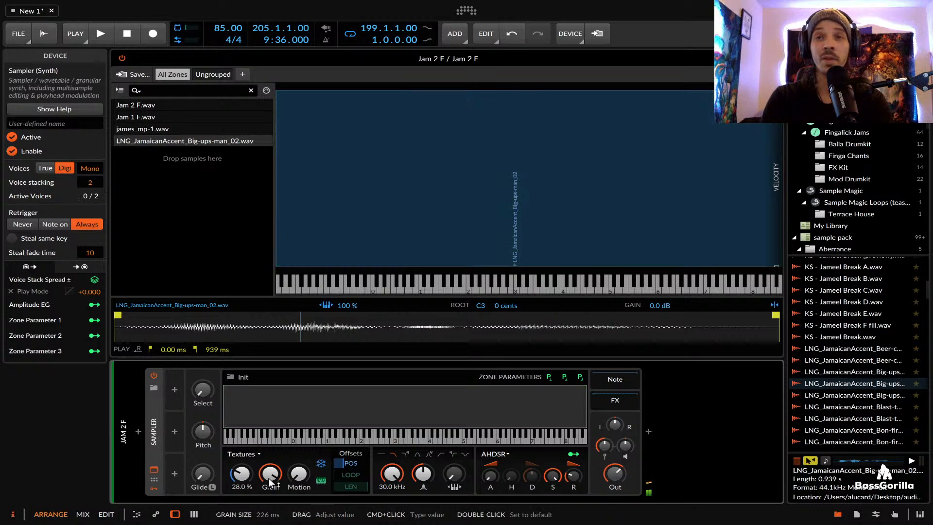
{"action": "left_click", "coordinate": [775, 59]}
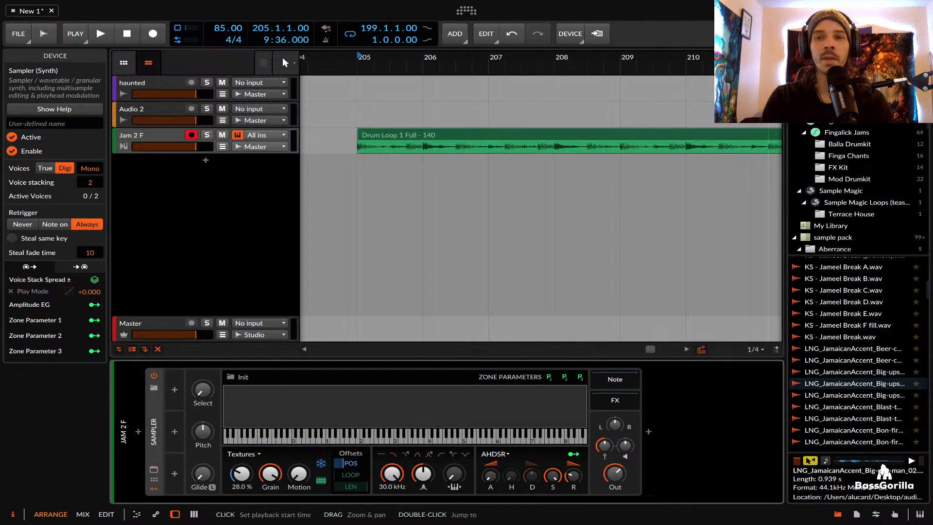
Add a new instrument track below the Jam 2 F track
{"action": "left_click", "coordinate": [156, 141]}
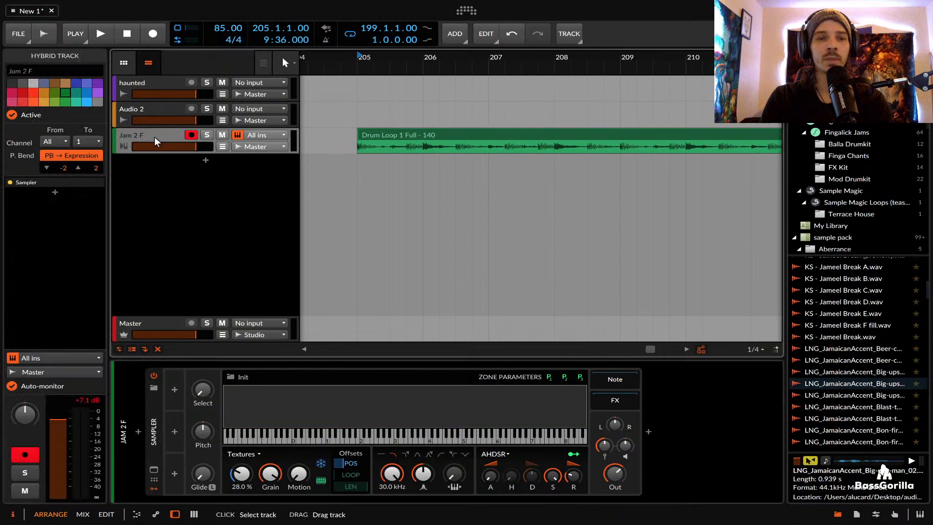
{"action": "left_click", "coordinate": [429, 138]}
{"action": "scroll", "coordinate": [400, 153], "scroll_direction": "down", "scroll_amount": 10}
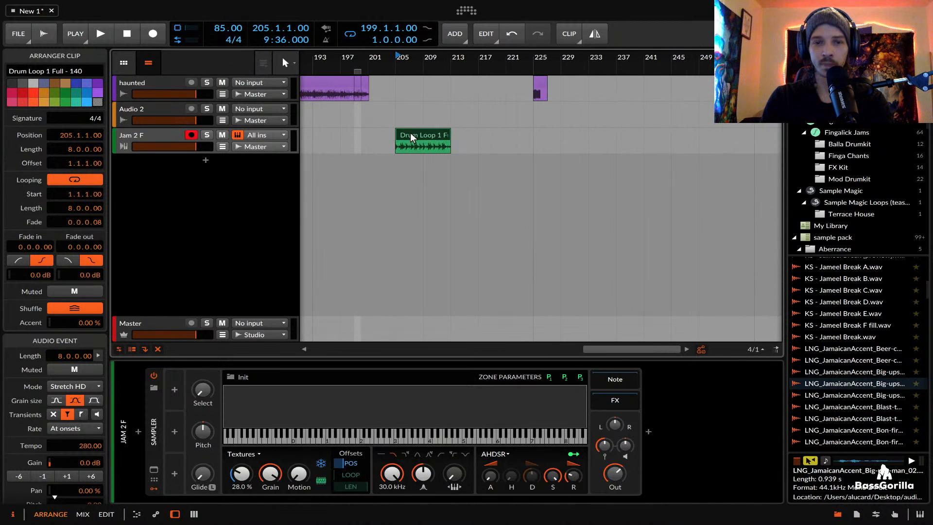
{"action": "left_click", "coordinate": [140, 138]}
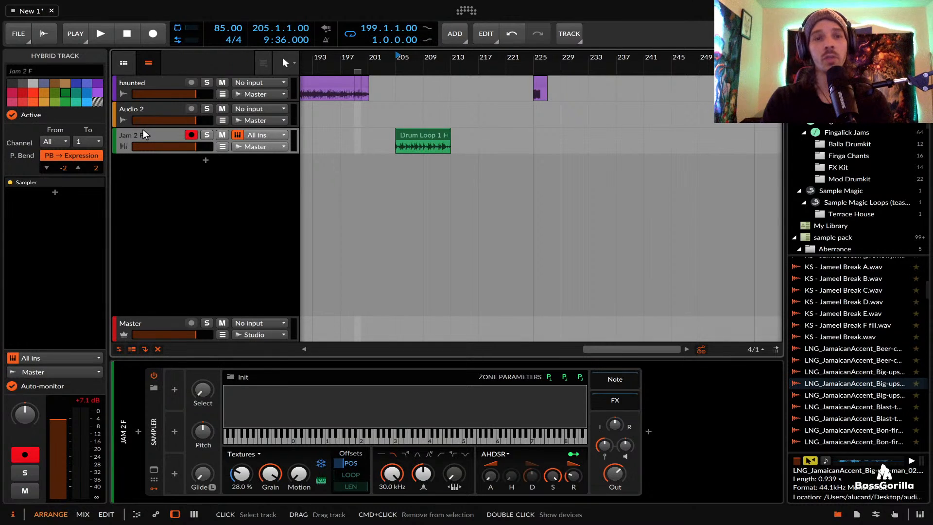
{"action": "key", "text": "ctrl+t"}
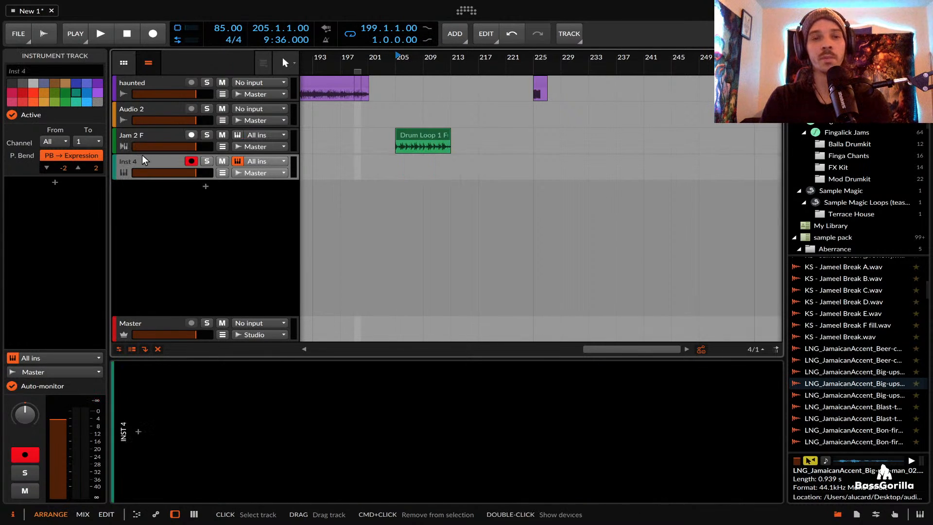
{"action": "left_click", "coordinate": [138, 431]}
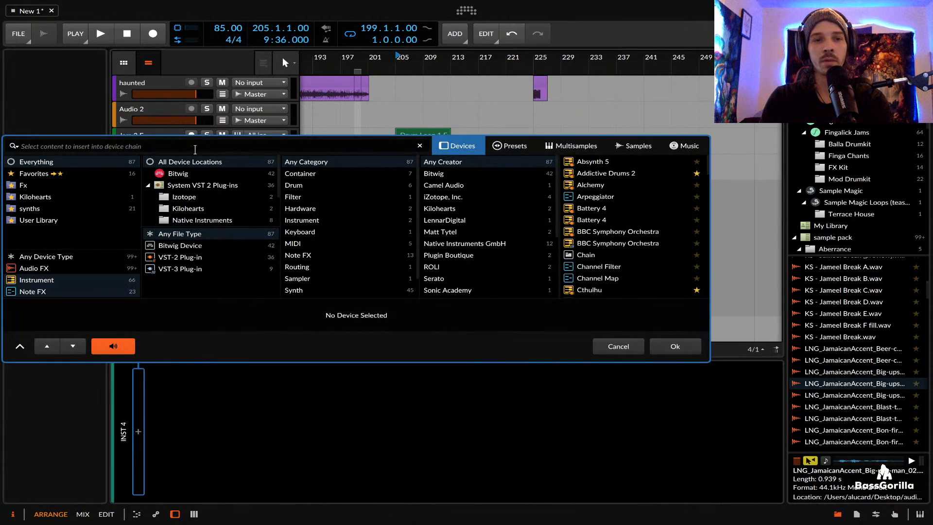
{"action": "type", "text": "PAD"}
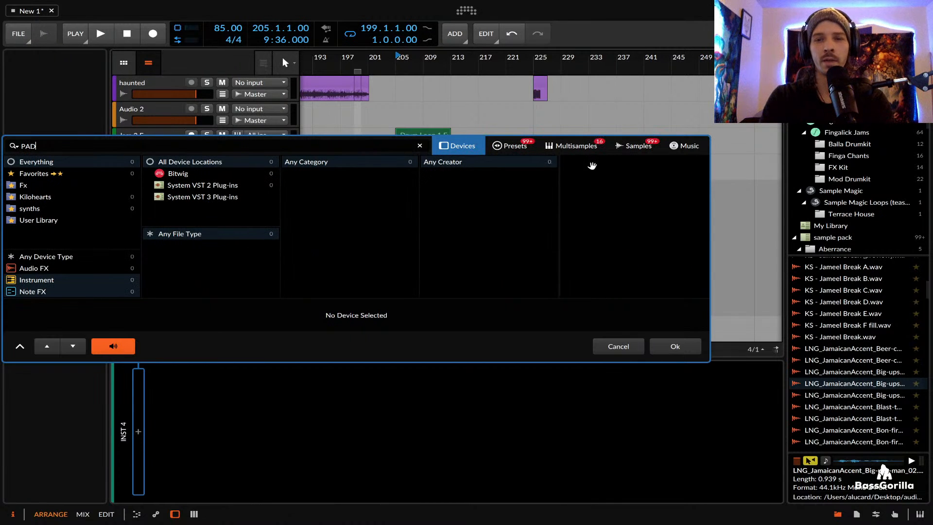
{"action": "left_click", "coordinate": [617, 346]}
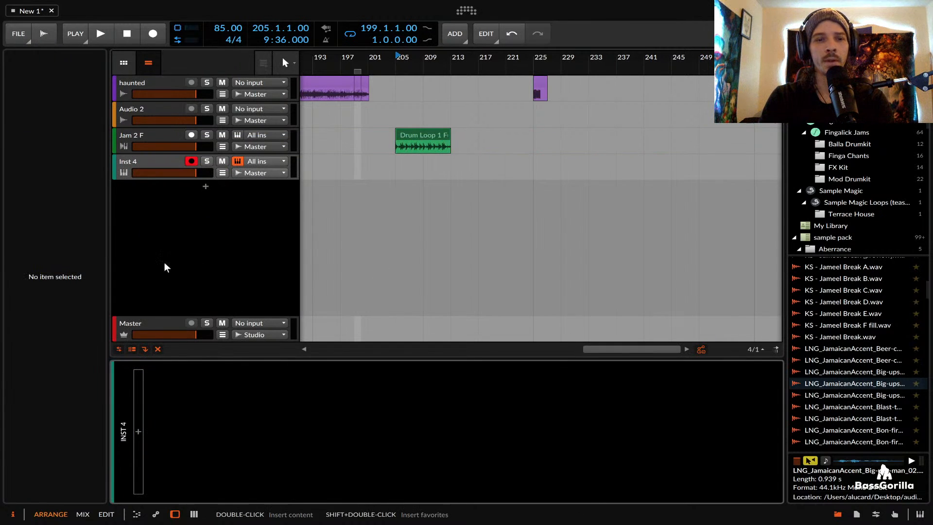
Insert a Sampler device on the new instrument track and create a new multisample in it
{"action": "left_click", "coordinate": [135, 437]}
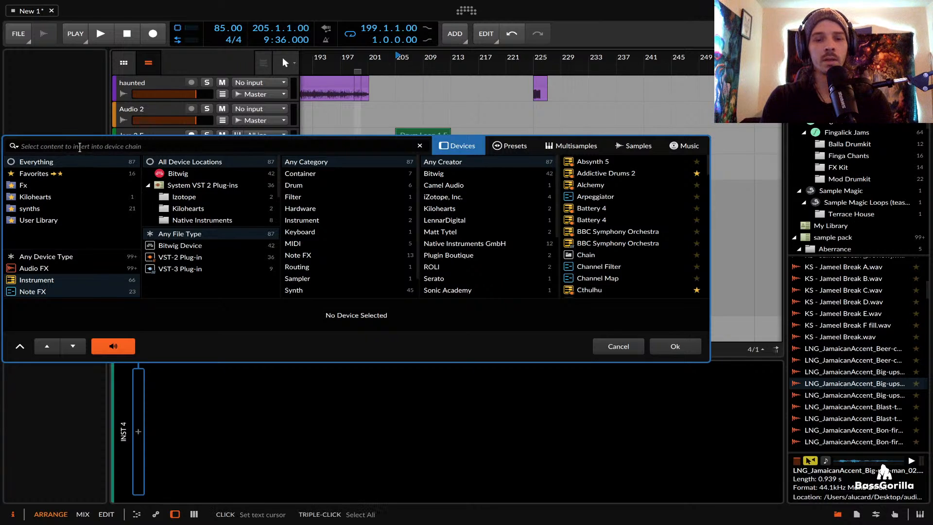
{"action": "type", "text": "RE"}
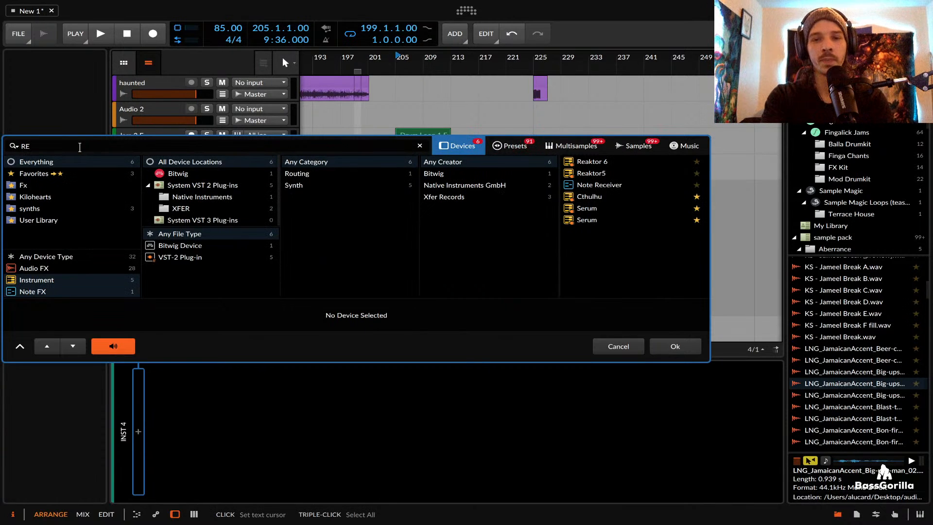
{"action": "key", "text": "BackSpace"}
{"action": "key", "text": "BackSpace"}
{"action": "type", "text": "SAMPLER"}
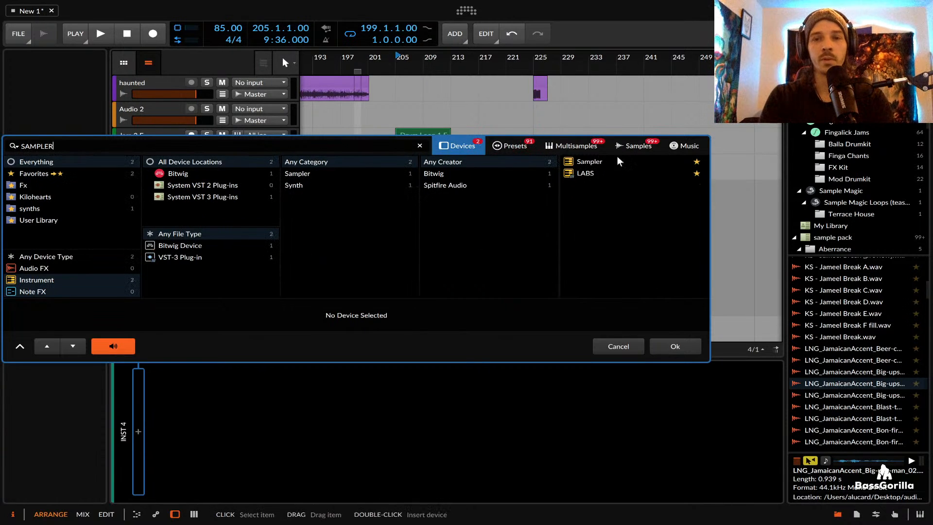
{"action": "double_click", "coordinate": [588, 163]}
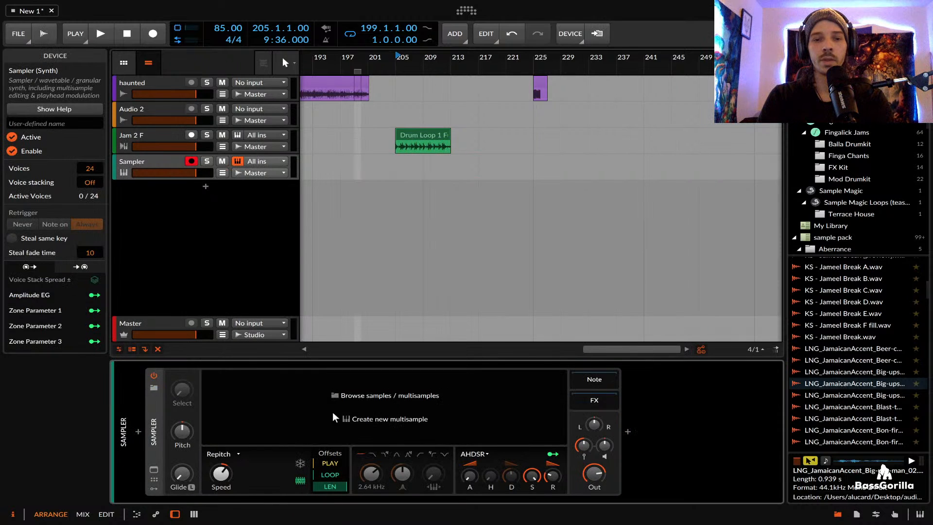
{"action": "left_click", "coordinate": [359, 420]}
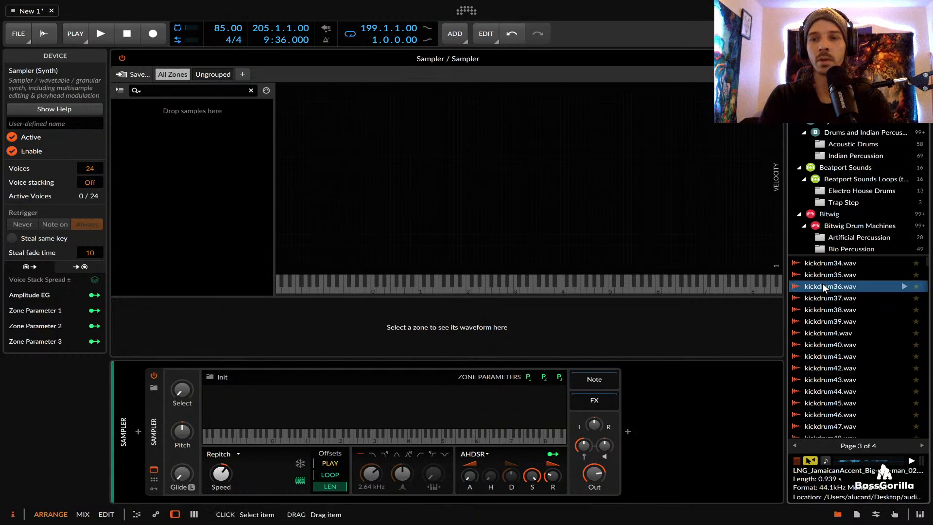
Search the sample library for "loop" and add Drum Loop 1 Full - 140.wav as a zone in the multisample
{"action": "left_click", "coordinate": [824, 287]}
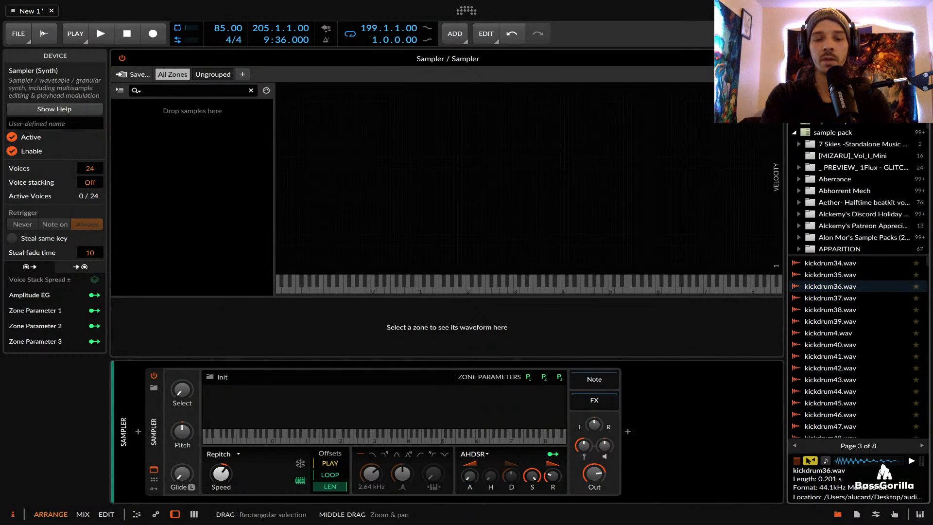
{"action": "type", "text": "loop"}
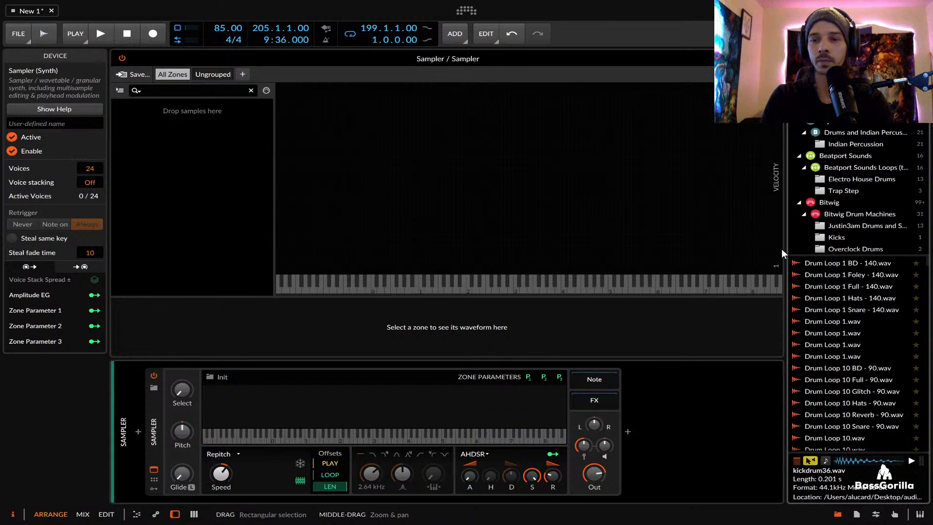
{"action": "left_click_drag", "start_coordinate": [827, 286], "coordinate": [177, 143]}
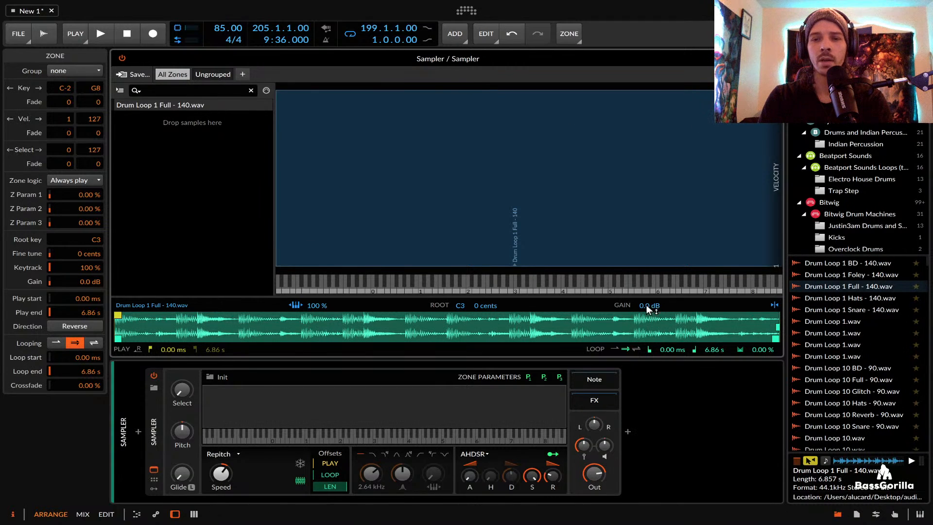
Raise the drum loop zone's root key to A#4 and, after trying a gain of -4.0 dB, set its gain to 0 dB
{"action": "left_click_drag", "start_coordinate": [647, 305], "coordinate": [646, 323]}
{"action": "mouse_move", "coordinate": [460, 305]}
{"action": "left_mouse_down"}
{"action": "mouse_move", "coordinate": [460, 285]}
{"action": "mouse_move", "coordinate": [460, 308]}
{"action": "left_mouse_up"}
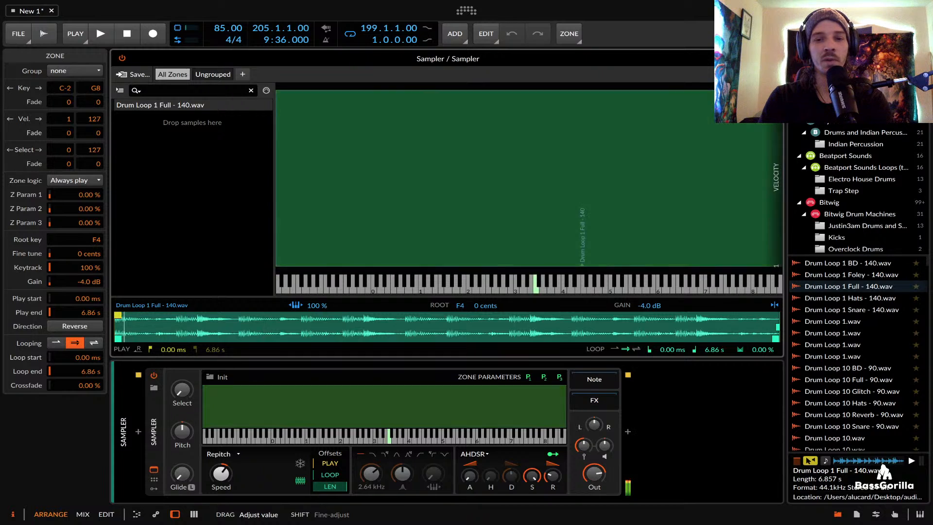
{"action": "left_click_drag", "start_coordinate": [453, 309], "coordinate": [453, 287]}
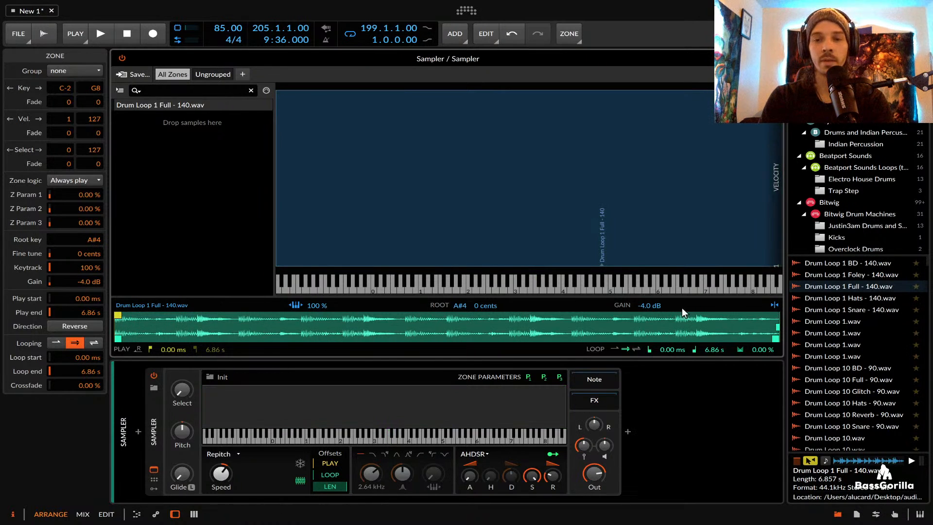
{"action": "double_click", "coordinate": [643, 305]}
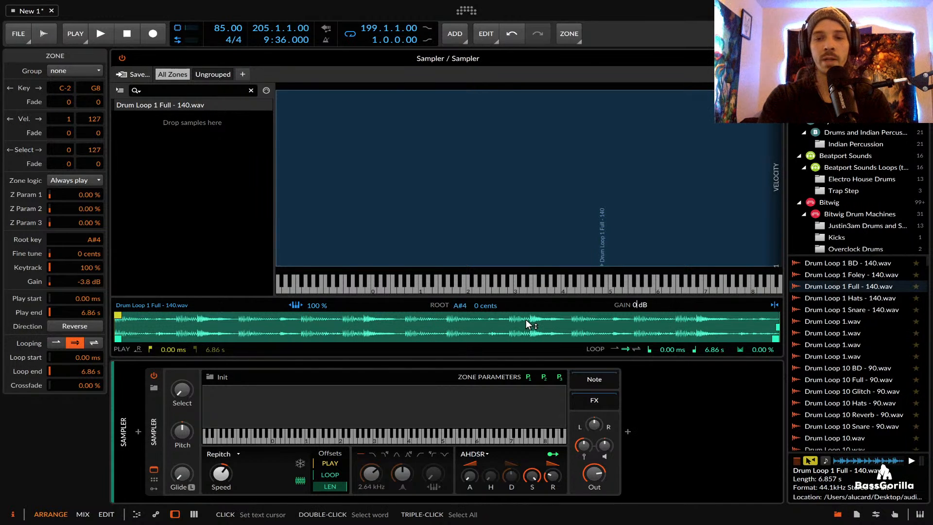
{"action": "type", "text": "0."}
{"action": "key", "text": "Return"}
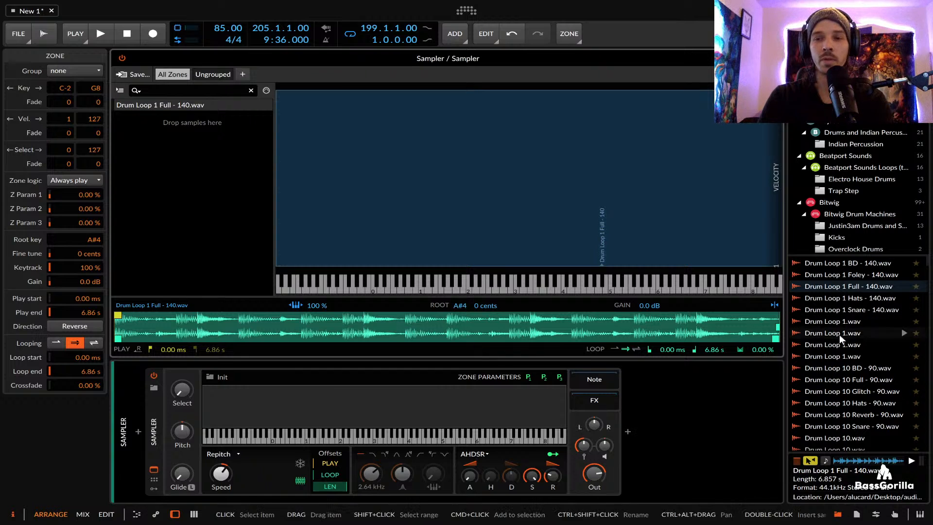
Search the samples for "foley", add Foley Ambient (12).wav as a second zone, and shorten its play end to about 4.72 s
{"action": "left_click_drag", "start_coordinate": [597, 82], "coordinate": [455, 83]}
{"action": "type", "text": "foley"}
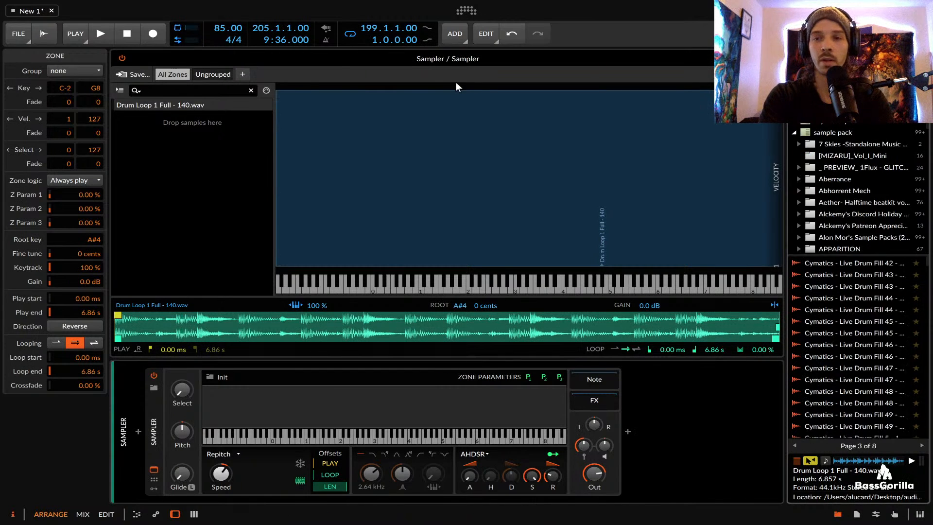
{"action": "left_click", "coordinate": [841, 310]}
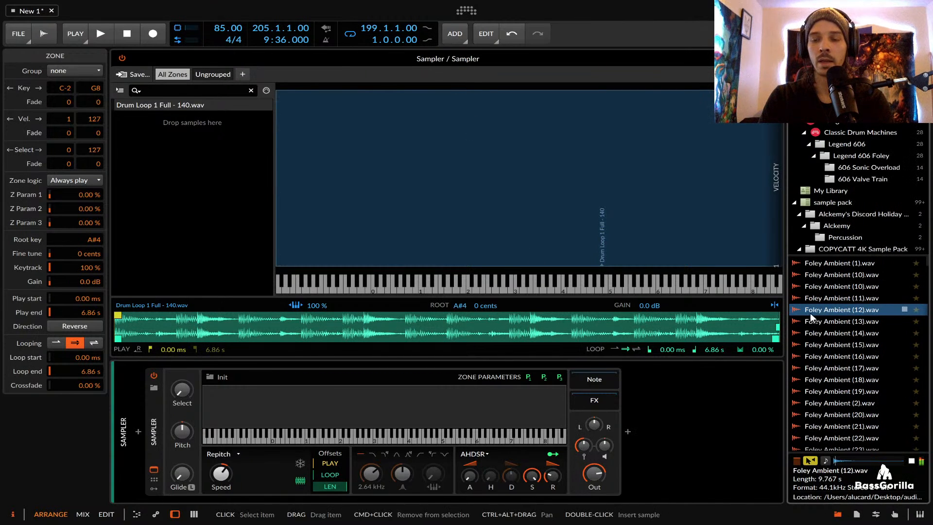
{"action": "left_click_drag", "start_coordinate": [841, 310], "coordinate": [199, 219]}
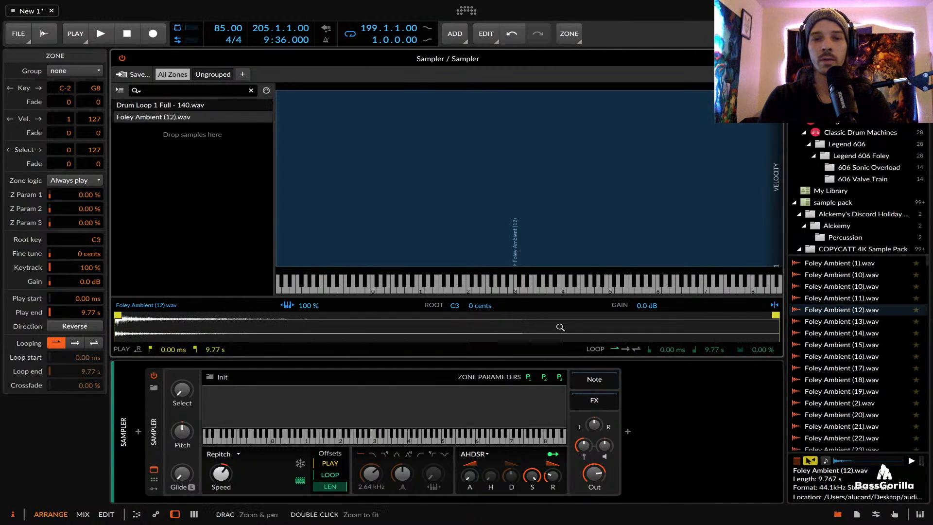
{"action": "left_click_drag", "start_coordinate": [775, 315], "coordinate": [432, 315]}
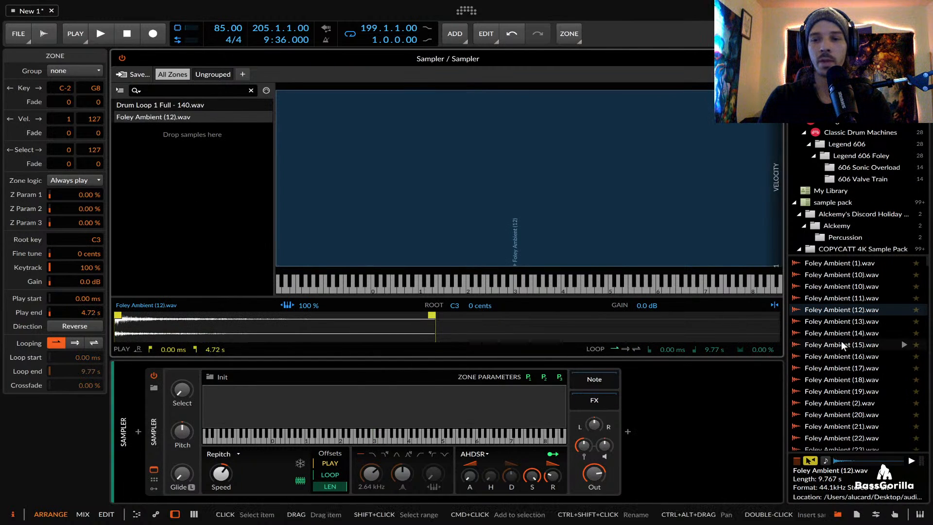
Audition foley loops and add Foley Loop_128BPM (41).wav as a zone with root key D#5, closing the multi-sample editor when done
{"action": "scroll", "coordinate": [843, 340], "scroll_direction": "down", "scroll_amount": 4}
{"action": "scroll", "coordinate": [842, 340], "scroll_direction": "down", "scroll_amount": 20}
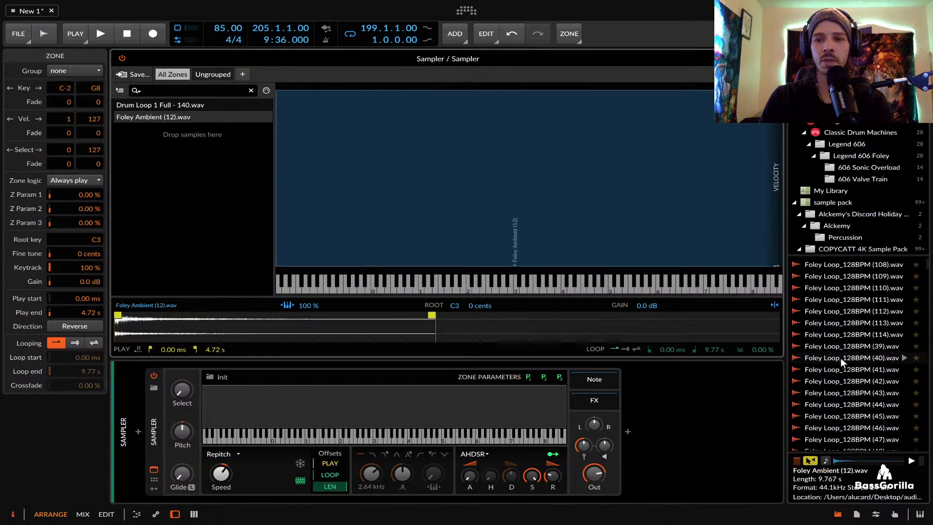
{"action": "left_click", "coordinate": [841, 357]}
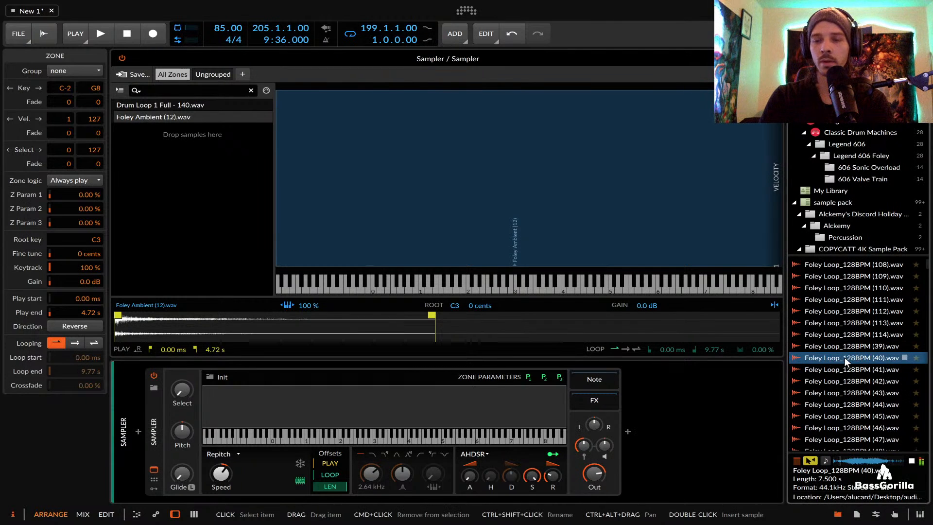
{"action": "left_click", "coordinate": [839, 346]}
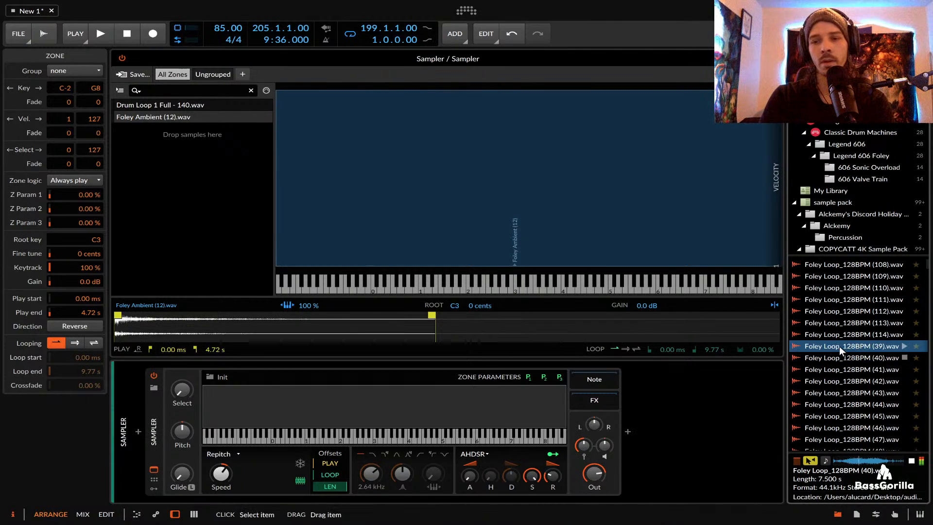
{"action": "left_click", "coordinate": [832, 371]}
{"action": "scroll", "coordinate": [831, 372], "scroll_direction": "down", "scroll_amount": 1}
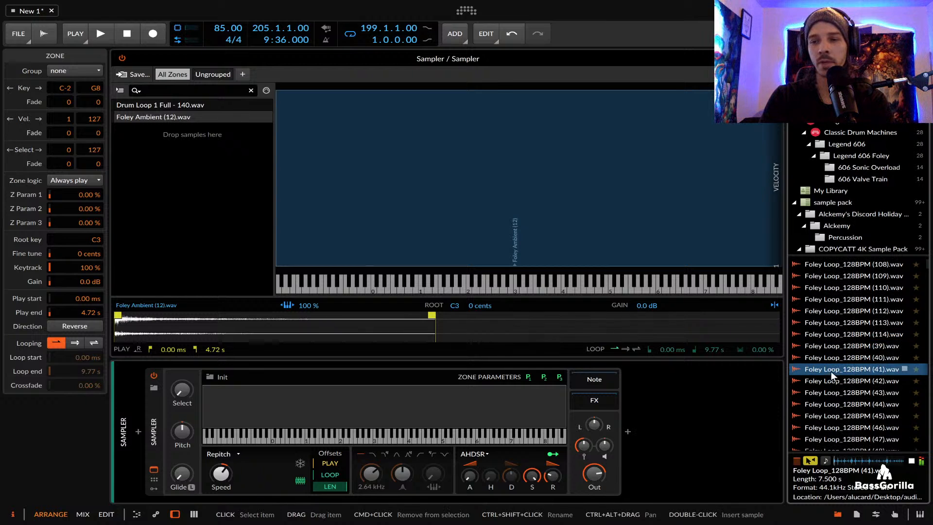
{"action": "left_click_drag", "start_coordinate": [831, 364], "coordinate": [278, 194]}
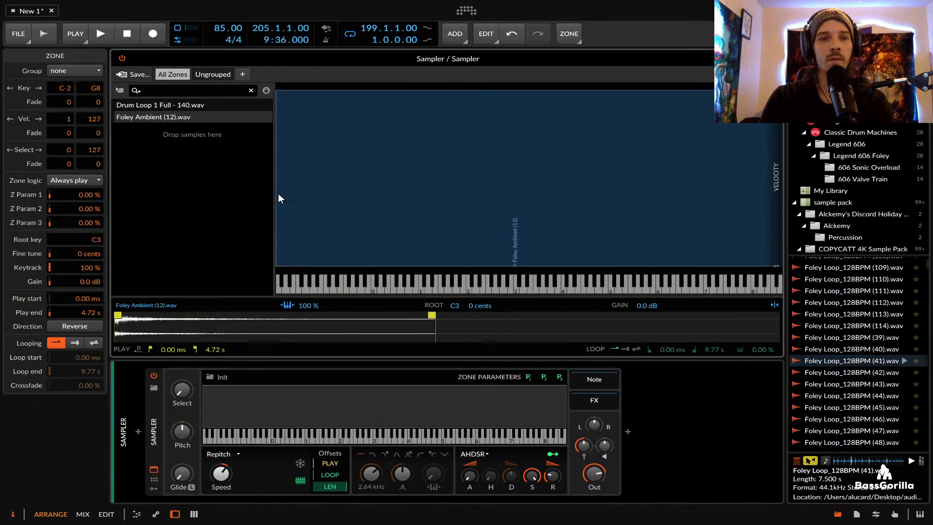
{"action": "mouse_move", "coordinate": [463, 306]}
{"action": "left_mouse_down"}
{"action": "mouse_move", "coordinate": [463, 252]}
{"action": "mouse_move", "coordinate": [381, 179]}
{"action": "left_mouse_up"}
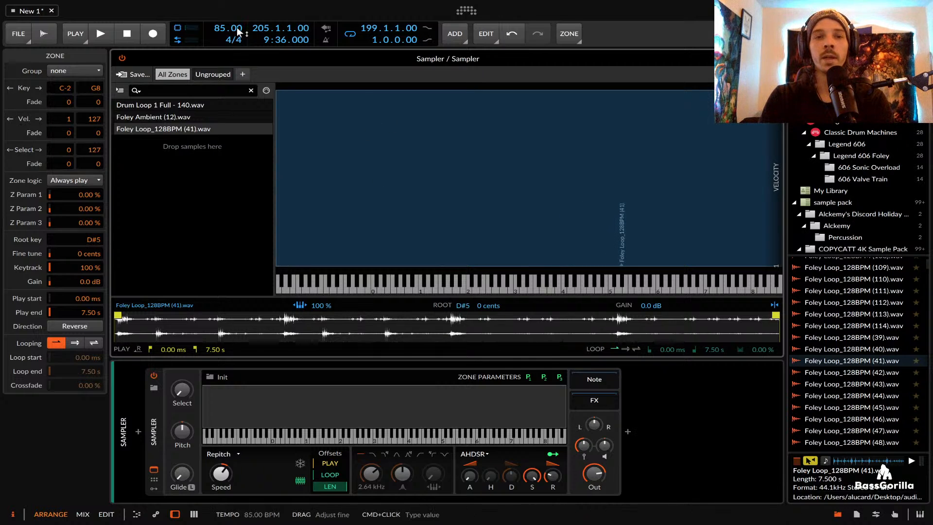
{"action": "left_click", "coordinate": [775, 58]}
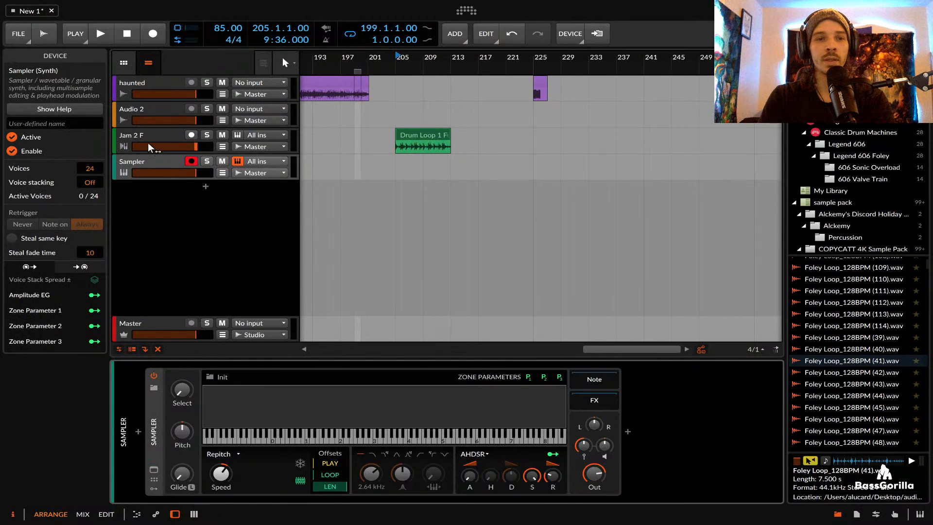
Add another instrument track below the Sampler track and search the devices for "FM" to insert an FM synth
{"action": "left_click", "coordinate": [142, 163]}
{"action": "key", "text": "super+t"}
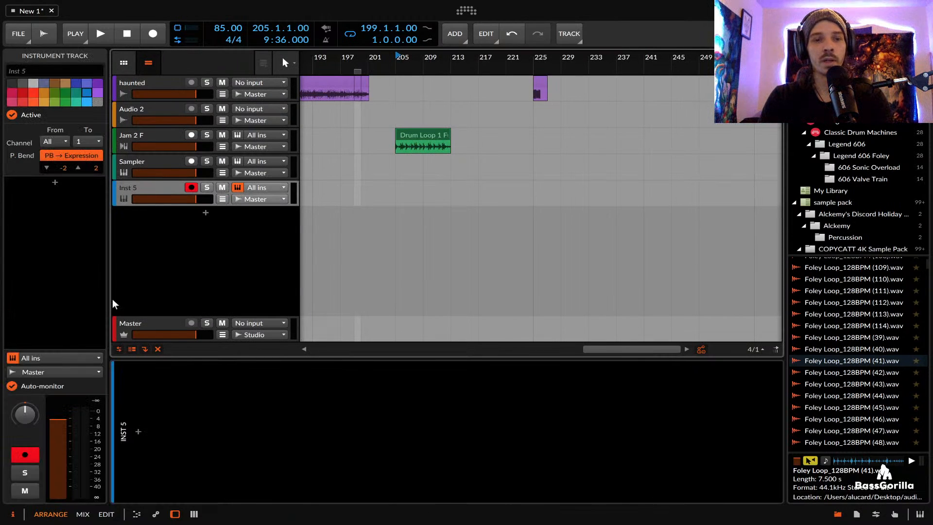
{"action": "left_click", "coordinate": [134, 428]}
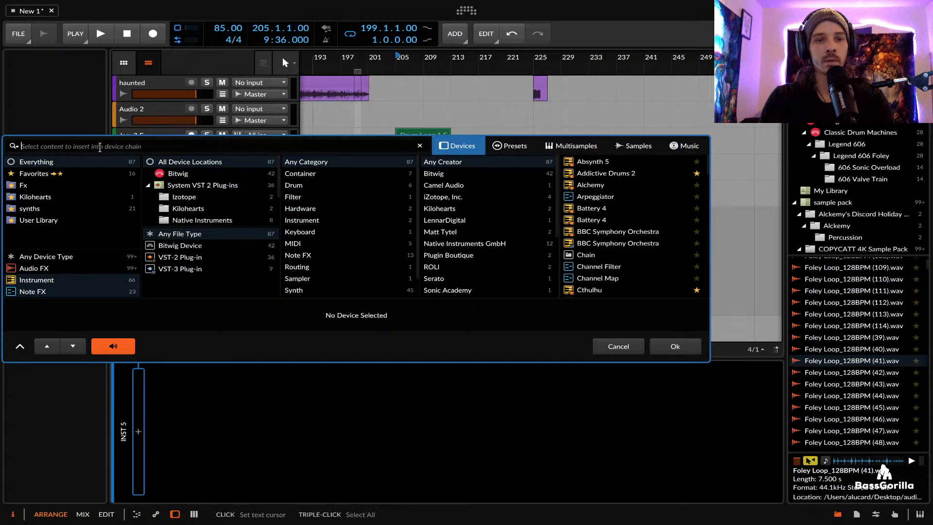
{"action": "type", "text": "FM4"}
{"action": "key", "text": "BackSpace"}
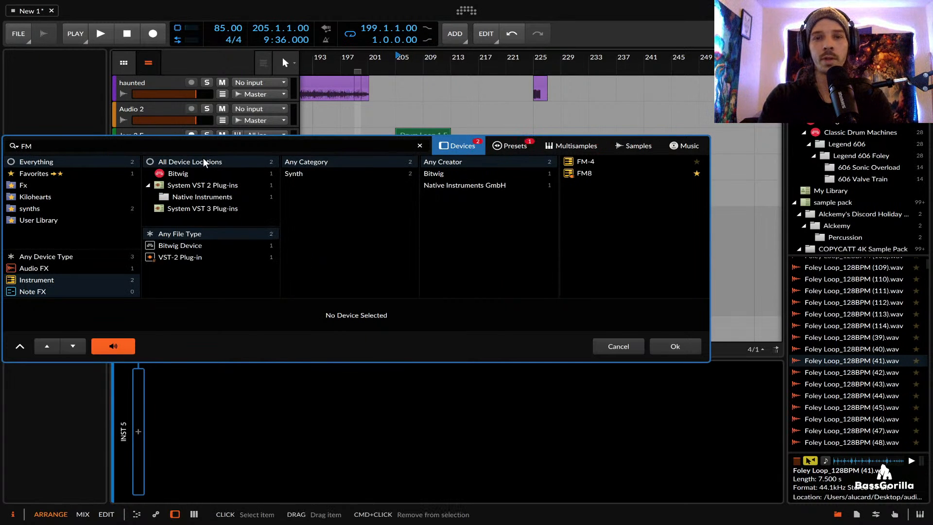
Insert the Bitwig FM-4 synth on the instrument track and place a one-bar clip at bar 199 on it
{"action": "left_click", "coordinate": [590, 163]}
{"action": "left_click", "coordinate": [678, 344]}
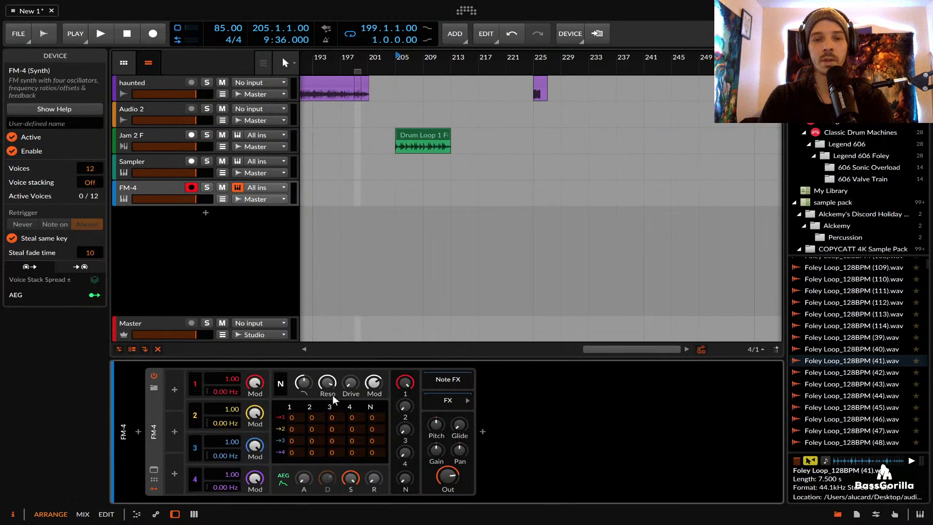
{"action": "double_click", "coordinate": [354, 194]}
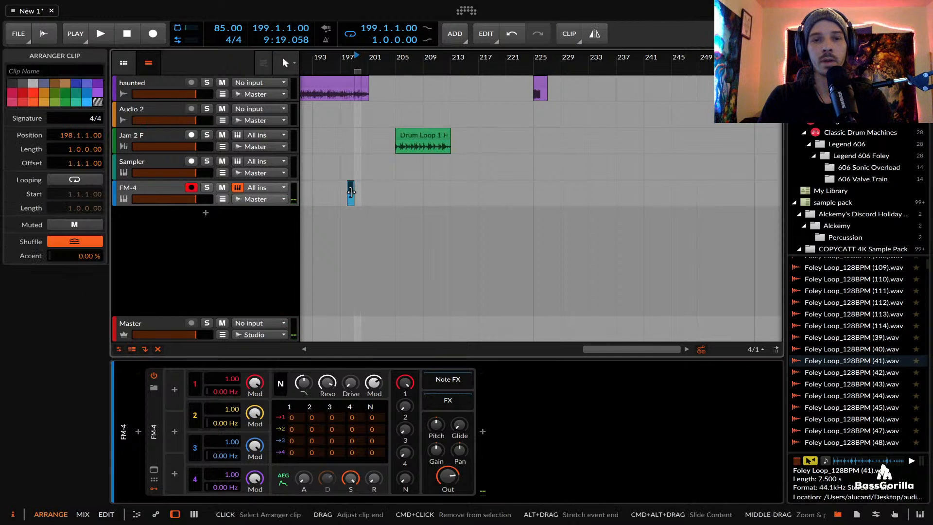
{"action": "scroll", "coordinate": [357, 189], "scroll_direction": "up", "scroll_amount": 5}
{"action": "left_click_drag", "start_coordinate": [338, 193], "coordinate": [371, 193]}
Add a single F1 note spanning the whole bar in the FM-4 clip
{"action": "double_click", "coordinate": [371, 193]}
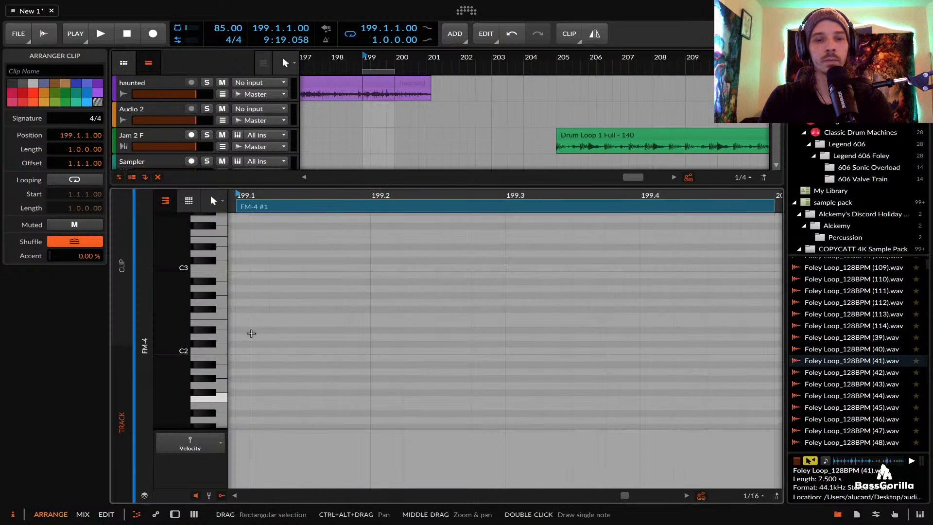
{"action": "double_click", "coordinate": [252, 375]}
{"action": "left_click_drag", "start_coordinate": [268, 374], "coordinate": [773, 376]}
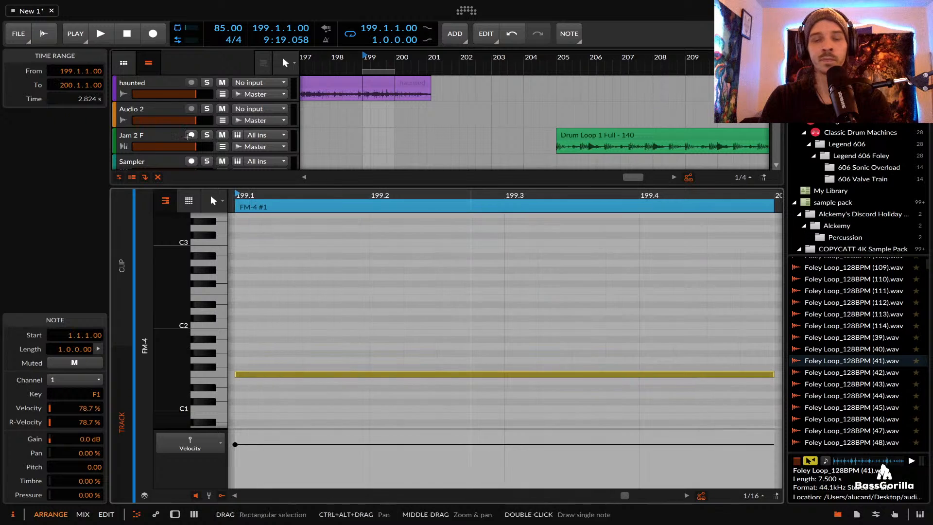
Bounce the FM-4 clip to audio and preview FM-4-bounce-2.wav from the project's files
{"action": "double_click", "coordinate": [147, 163]}
{"action": "left_click", "coordinate": [375, 190]}
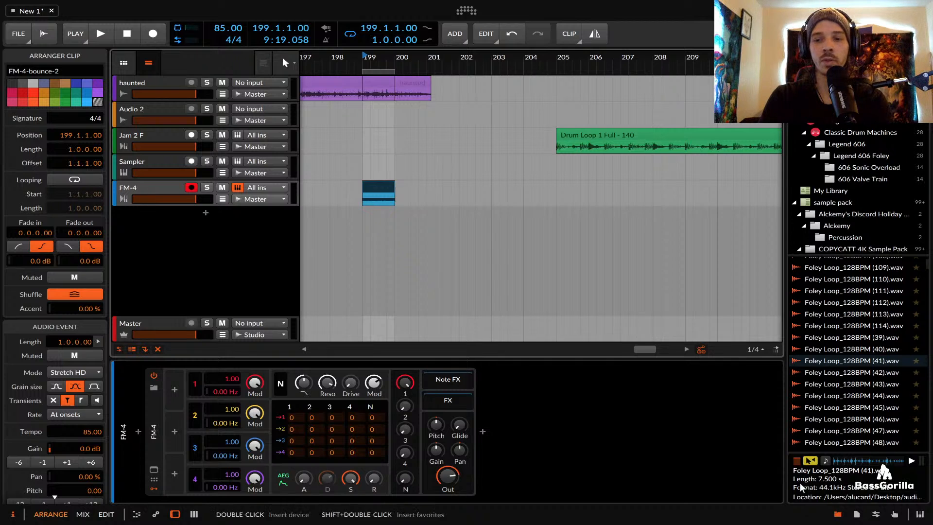
{"action": "left_click", "coordinate": [857, 514]}
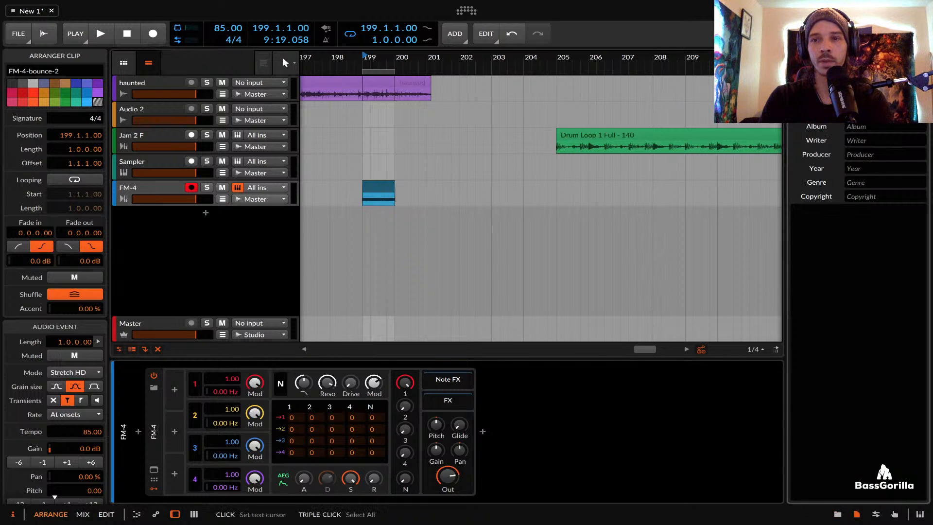
{"action": "left_click", "coordinate": [869, 57]}
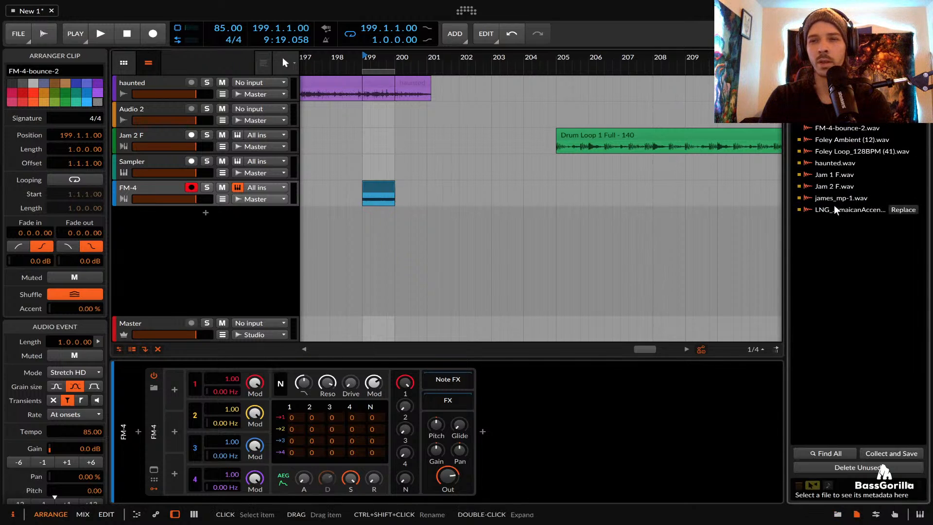
{"action": "left_click", "coordinate": [830, 129]}
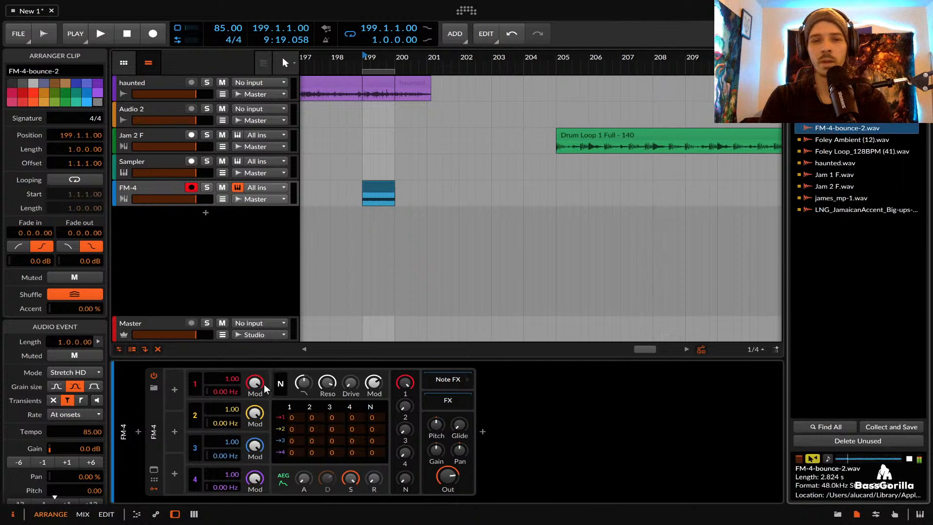
Load FM-4-bounce-2.wav into the Sampler as a new zone
{"action": "left_click", "coordinate": [155, 159]}
{"action": "double_click", "coordinate": [294, 412]}
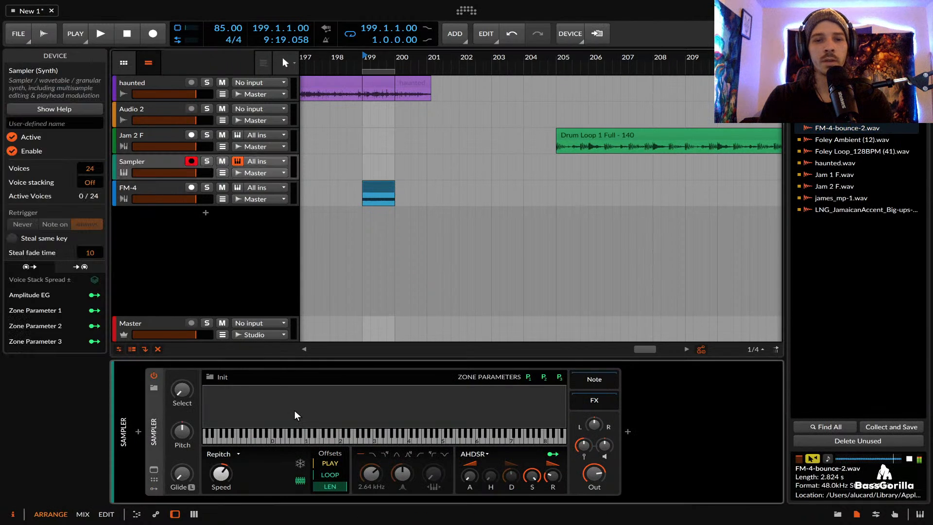
{"action": "left_click_drag", "start_coordinate": [853, 129], "coordinate": [180, 161]}
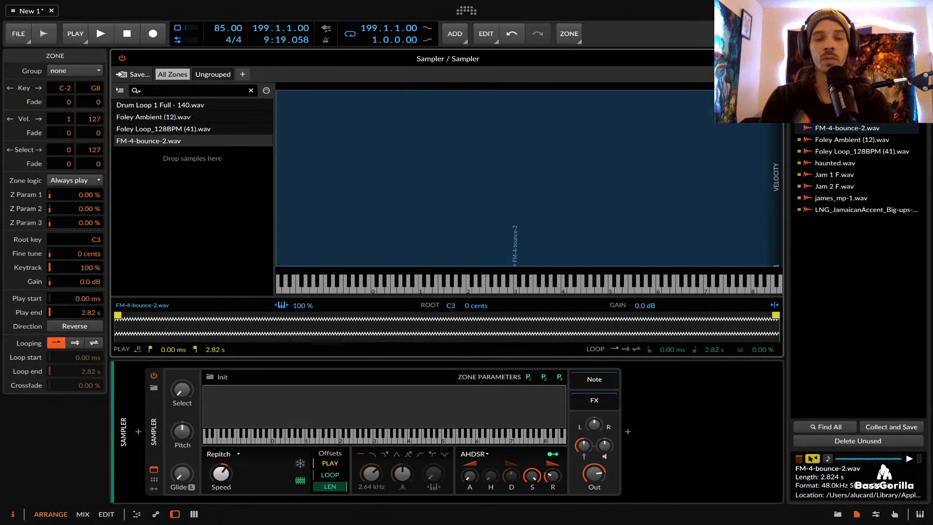
Switch the Sampler's play mode to Textures and close its zone editor
{"action": "left_click", "coordinate": [228, 454]}
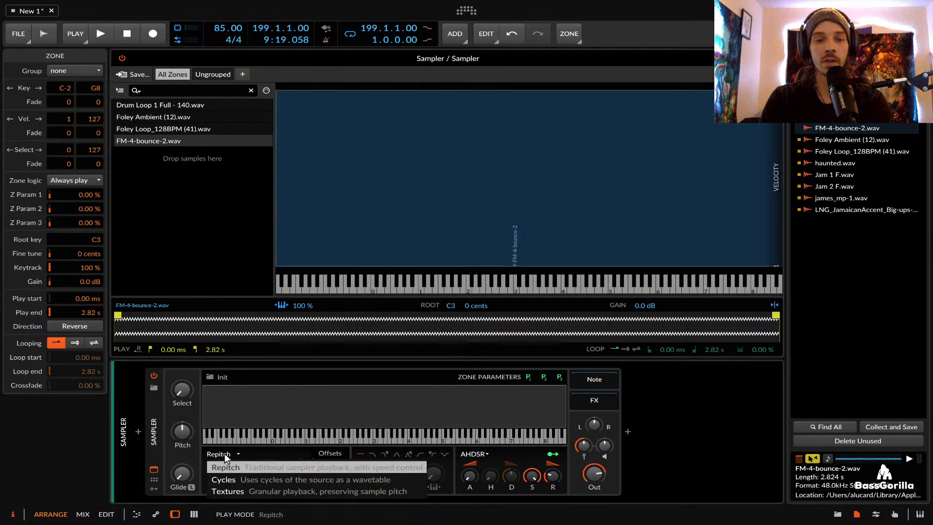
{"action": "left_click", "coordinate": [219, 492]}
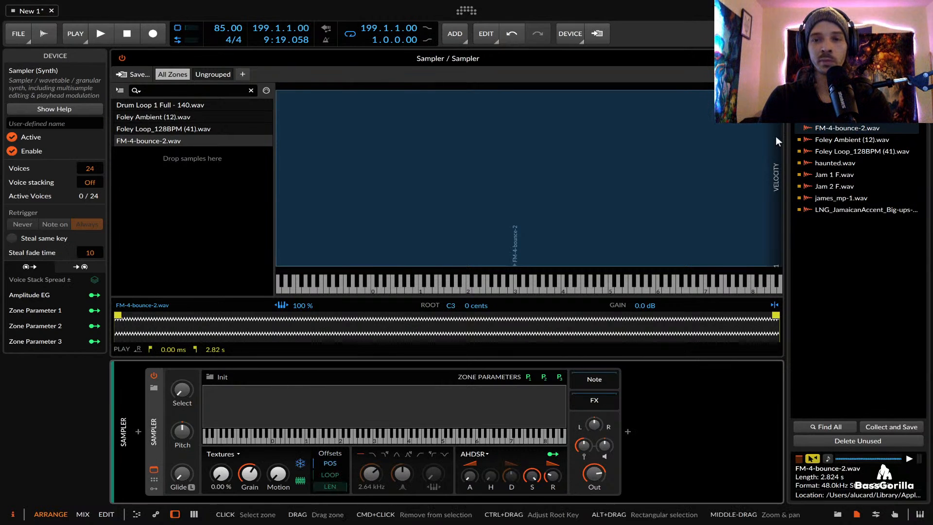
{"action": "left_click", "coordinate": [773, 60]}
{"action": "left_click", "coordinate": [776, 58]}
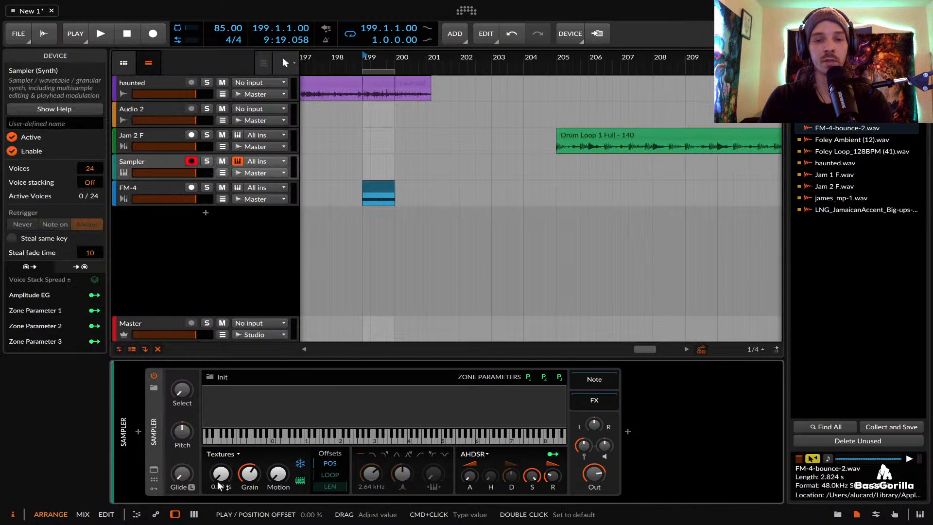
Raise the Sampler's play position offset to 70 %
{"action": "left_click_drag", "start_coordinate": [217, 485], "coordinate": [218, 481]}
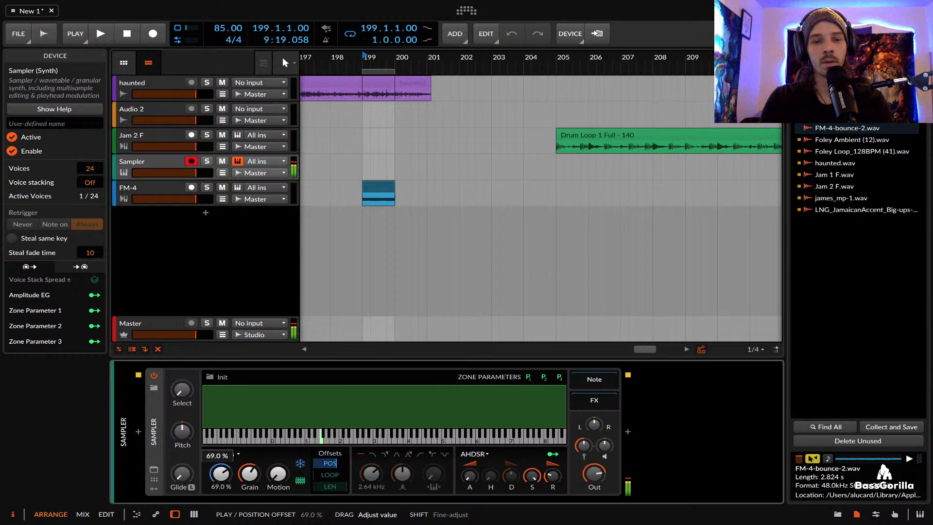
{"action": "left_click_drag", "start_coordinate": [221, 476], "coordinate": [221, 475]}
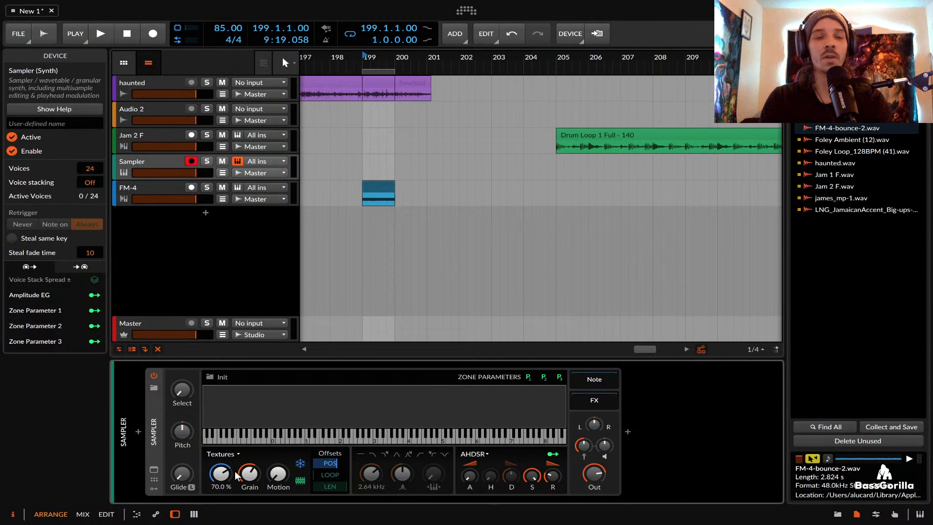
Add a Random modulator to the Sampler's first modulator slot
{"action": "left_click", "coordinate": [154, 488]}
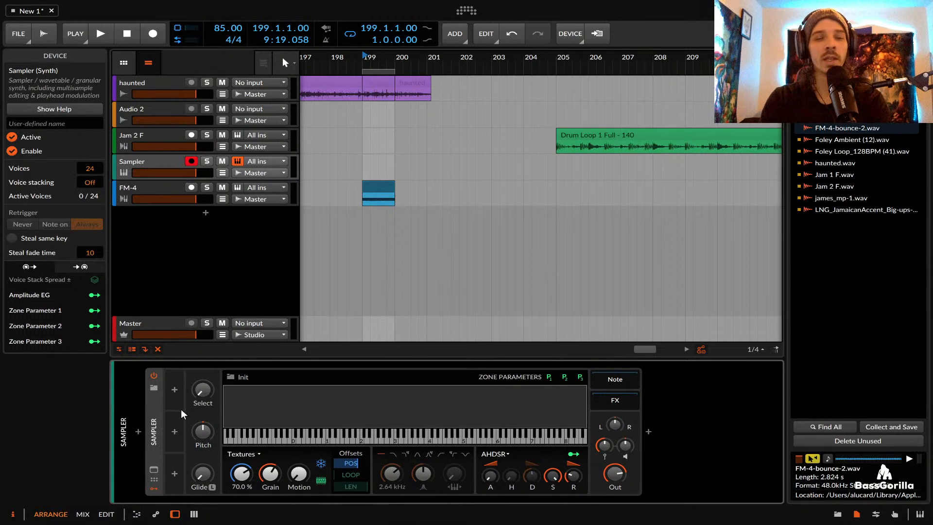
{"action": "left_click", "coordinate": [176, 389]}
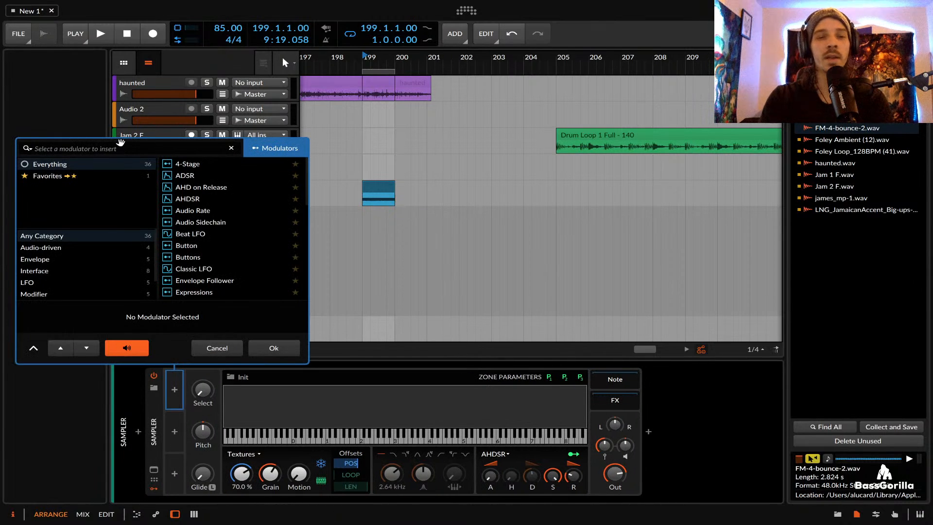
{"action": "type", "text": "RANDOM"}
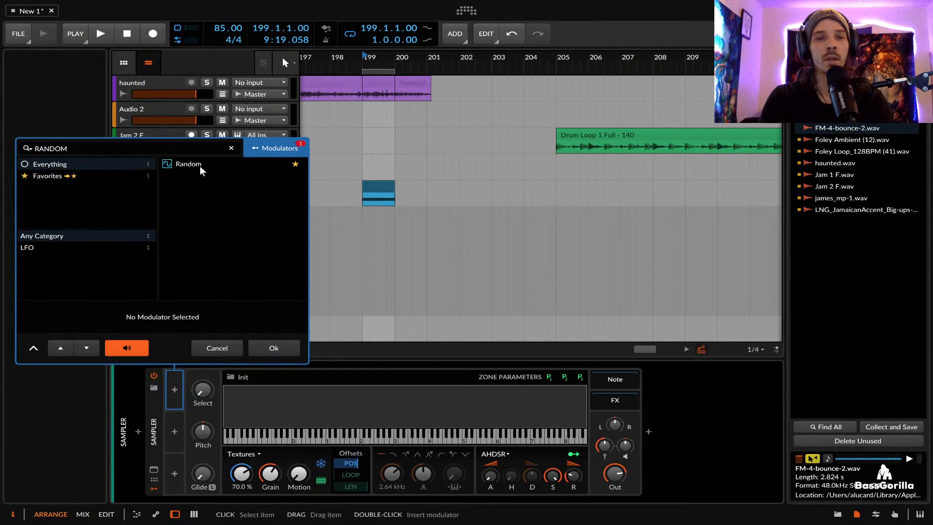
{"action": "left_click", "coordinate": [199, 165]}
{"action": "left_click", "coordinate": [265, 347]}
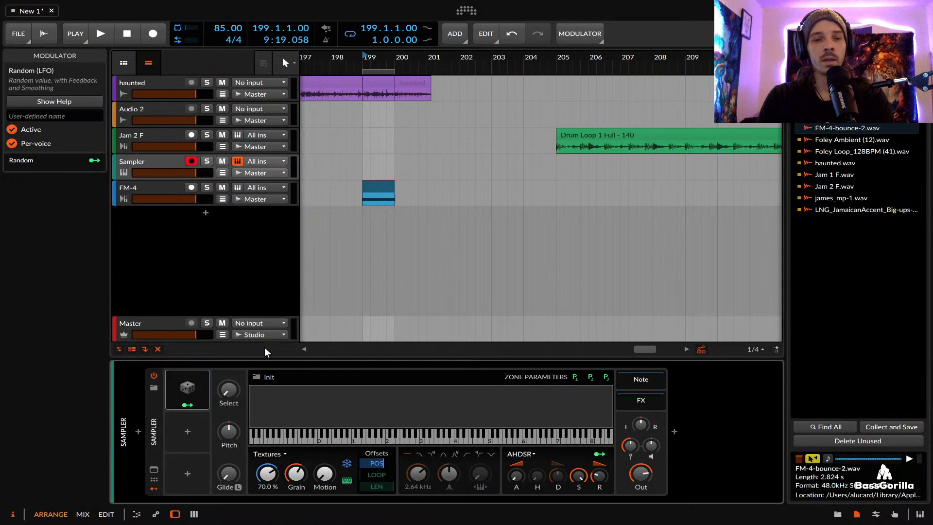
Raise the Random modulator's smoothing to maximum and set its timebase to Bar
{"action": "left_click", "coordinate": [206, 390]}
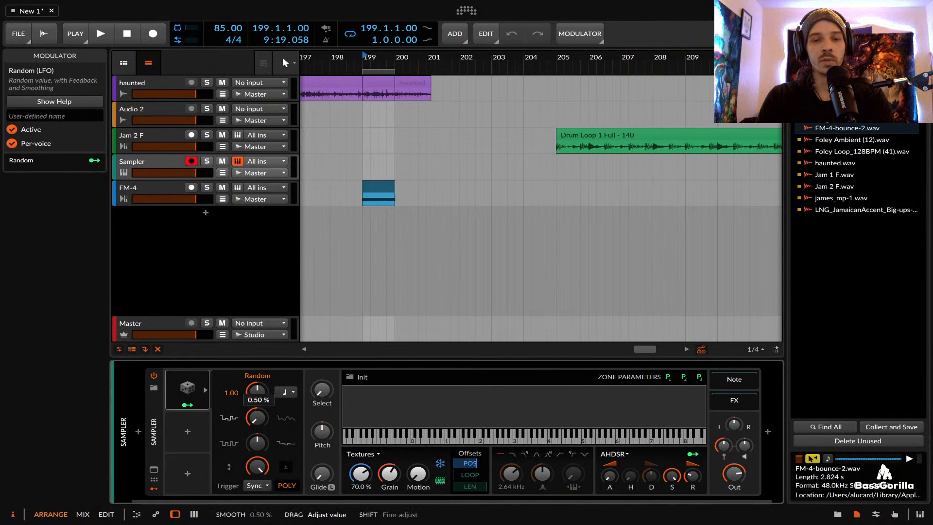
{"action": "left_click", "coordinate": [285, 392]}
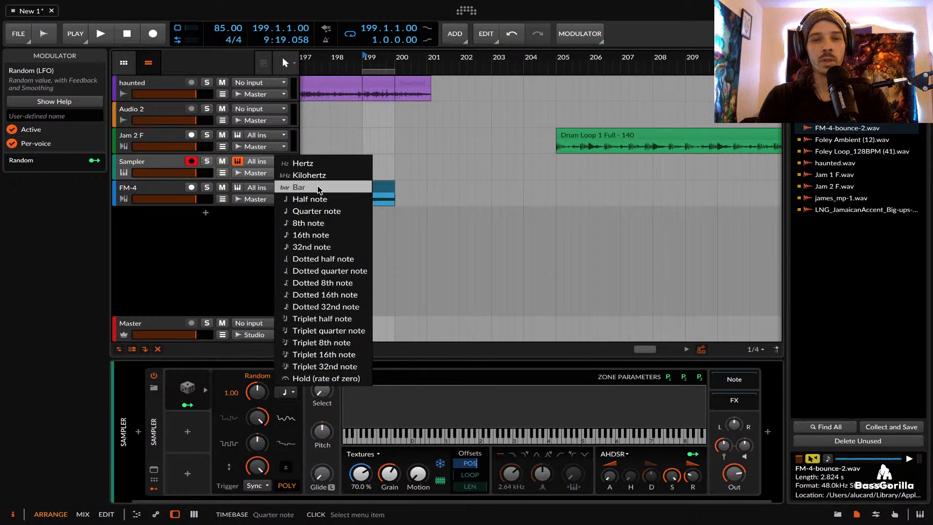
{"action": "left_click", "coordinate": [319, 190]}
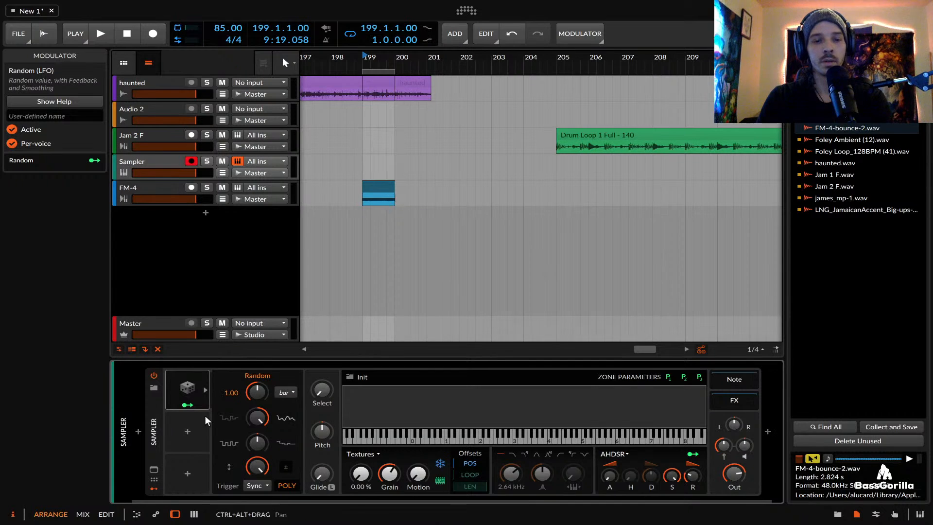
Map the Random modulator to the Sampler's playhead position with an amount of +1.000
{"action": "left_click", "coordinate": [187, 404]}
{"action": "left_click_drag", "start_coordinate": [351, 477], "coordinate": [351, 423]}
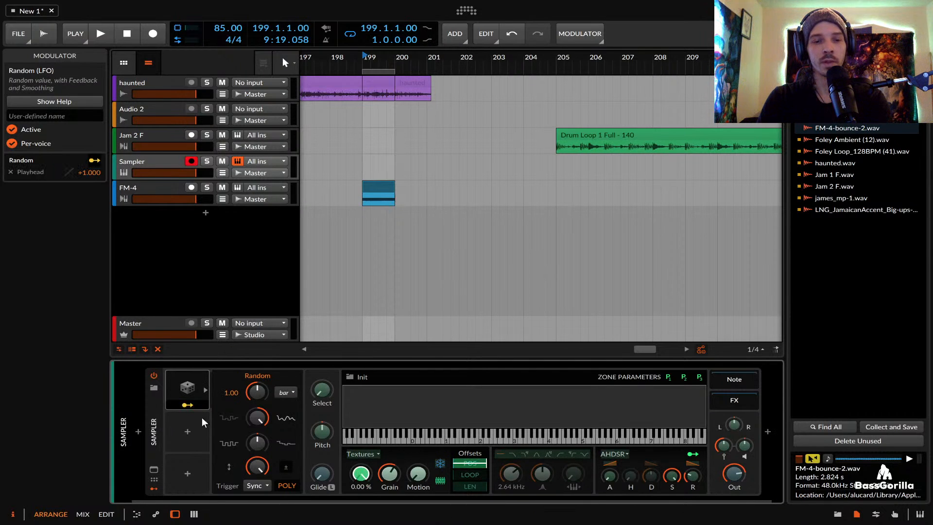
{"action": "left_click", "coordinate": [188, 405]}
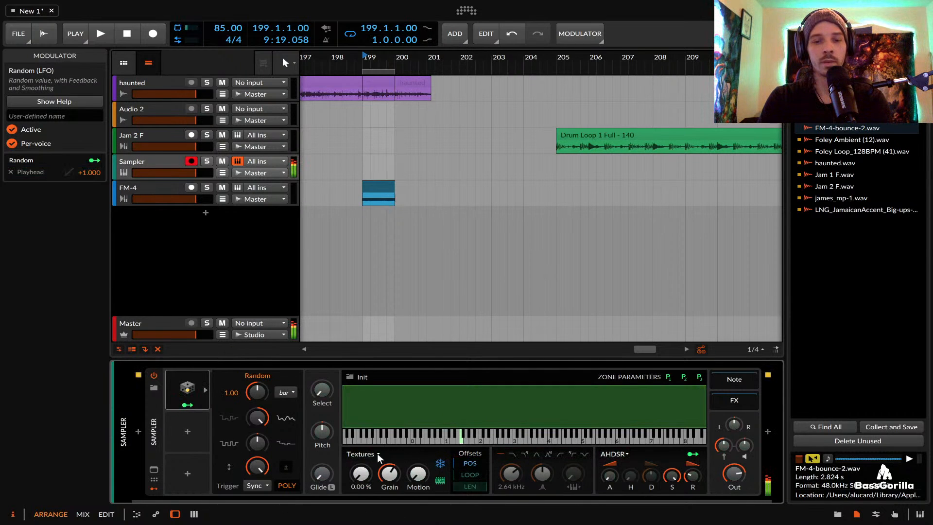
Set the Sampler's play position offset to 52 % and its grain size to 191 ms
{"action": "left_click_drag", "start_coordinate": [362, 474], "coordinate": [368, 469]}
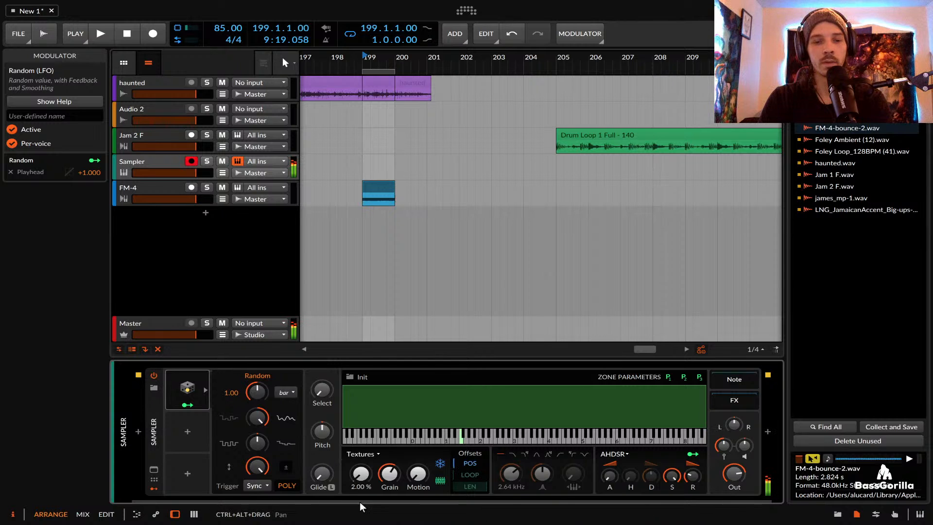
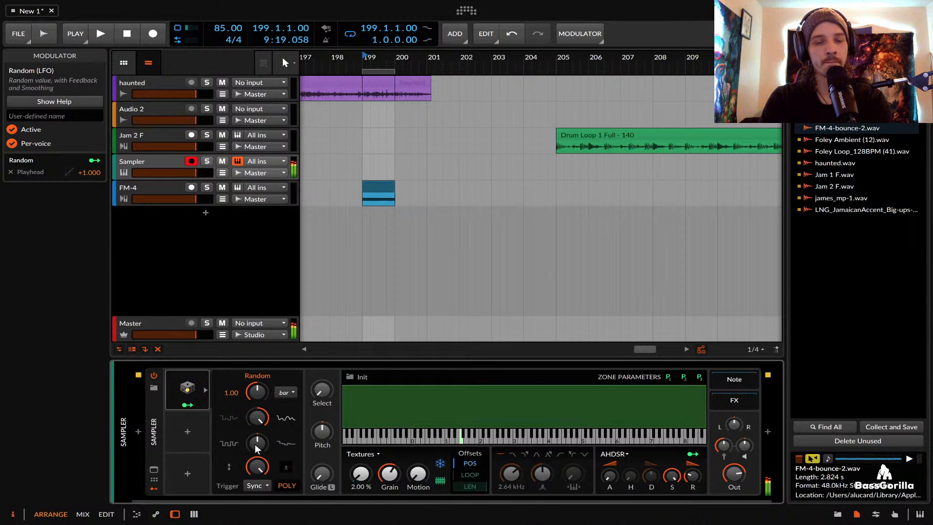
{"action": "left_click_drag", "start_coordinate": [360, 472], "coordinate": [360, 438]}
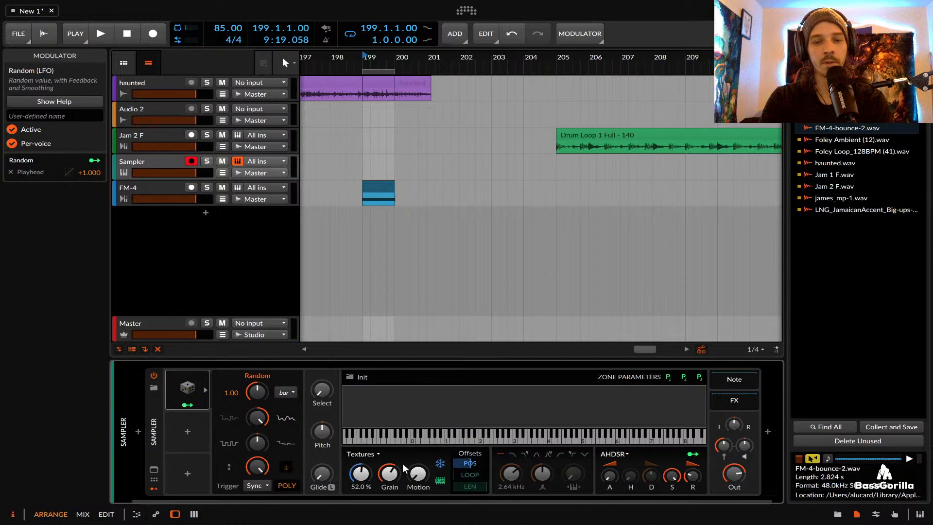
{"action": "left_click_drag", "start_coordinate": [388, 477], "coordinate": [389, 456]}
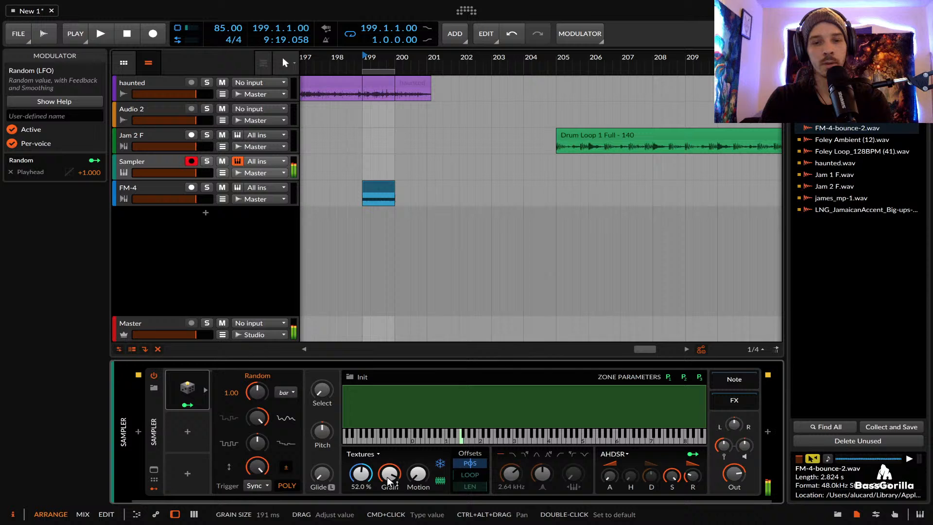
Set the Random modulator's rate to 2.00 on the Bar timebase and move the modulator to the second slot
{"action": "left_click", "coordinate": [291, 393]}
{"action": "left_click", "coordinate": [309, 188]}
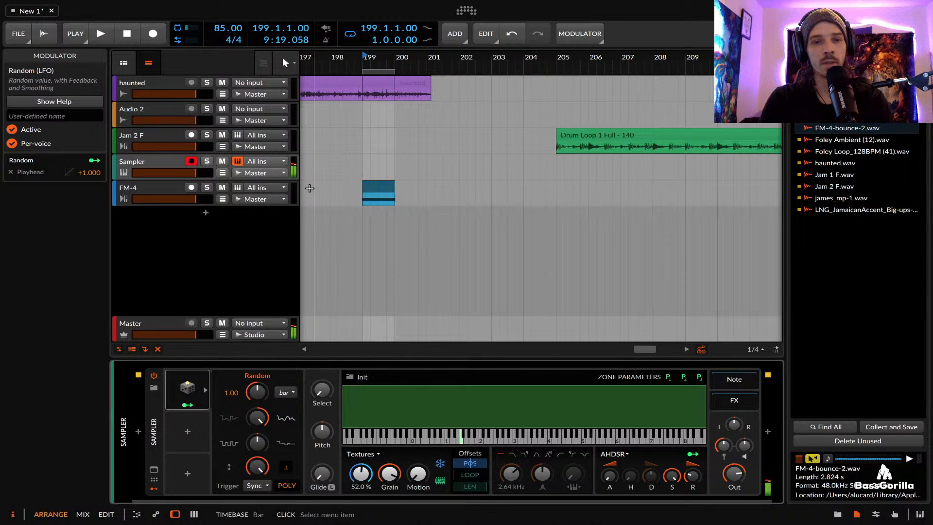
{"action": "left_click_drag", "start_coordinate": [257, 392], "coordinate": [256, 382]}
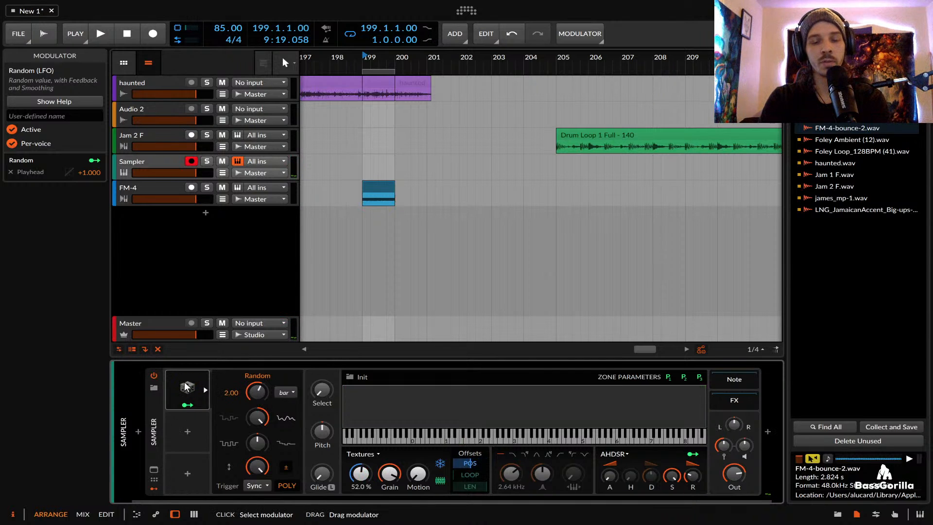
{"action": "left_click_drag", "start_coordinate": [186, 387], "coordinate": [187, 430]}
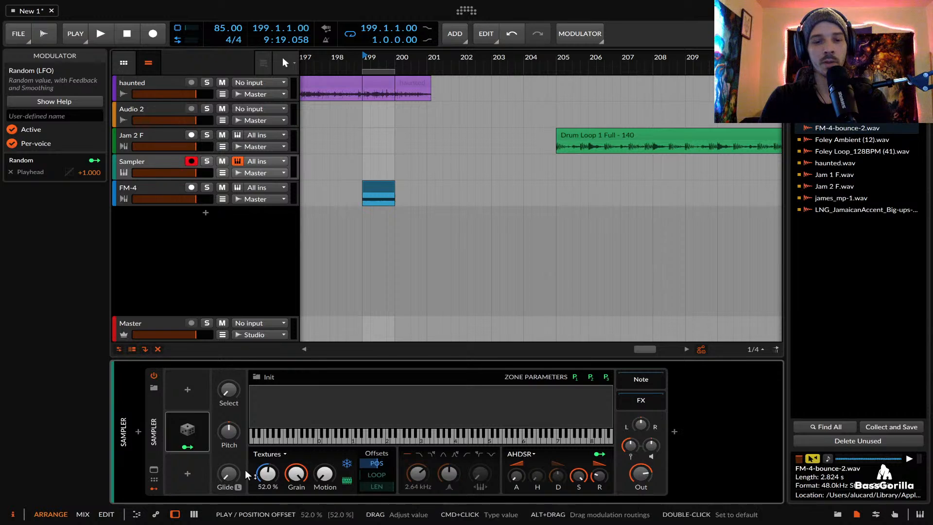
Map the Random modulator to the grain size with an amount of -0.991 and raise the amplitude envelope's release
{"action": "left_click", "coordinate": [188, 446]}
{"action": "left_click_drag", "start_coordinate": [296, 476], "coordinate": [296, 524]}
{"action": "left_click", "coordinate": [194, 450]}
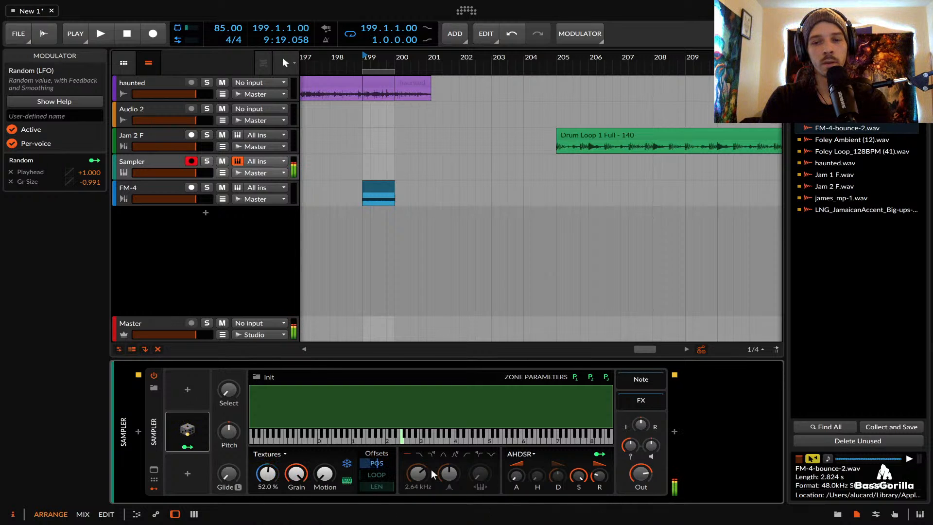
{"action": "left_click_drag", "start_coordinate": [599, 476], "coordinate": [599, 459]}
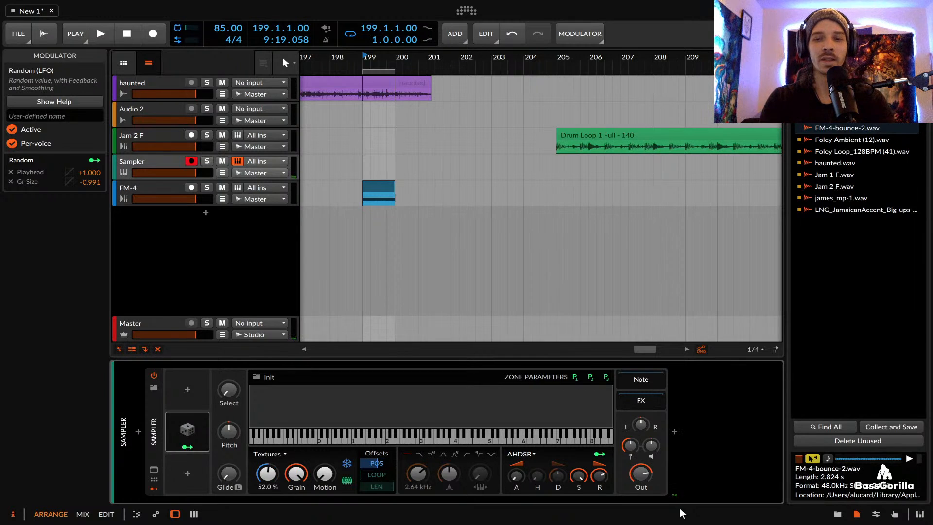
Insert the Raum reverb after the Sampler in the device chain
{"action": "left_click", "coordinate": [673, 432]}
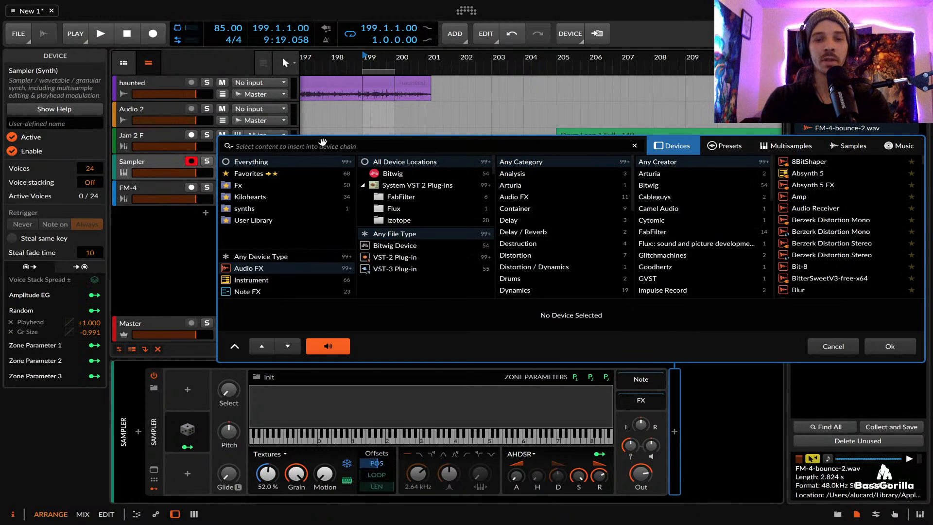
{"action": "type", "text": "RAU"}
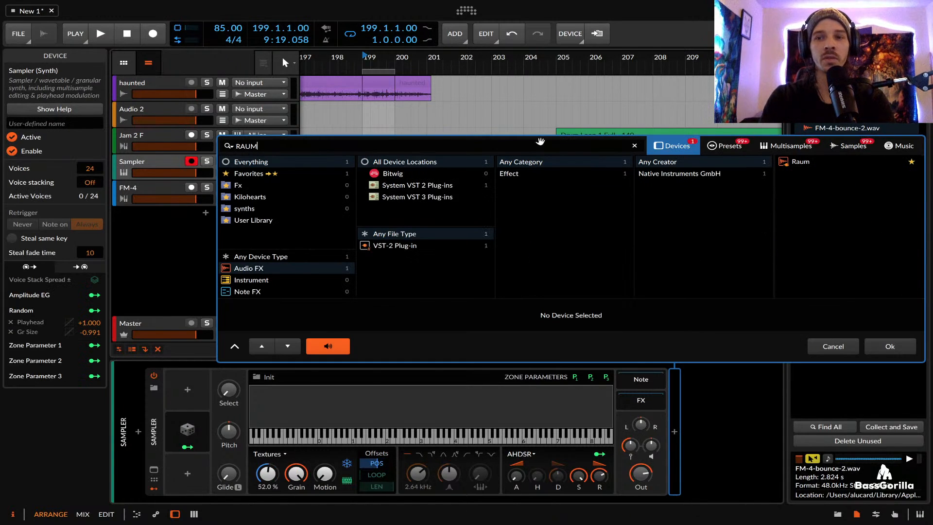
{"action": "type", "text": "M"}
{"action": "left_click", "coordinate": [807, 159]}
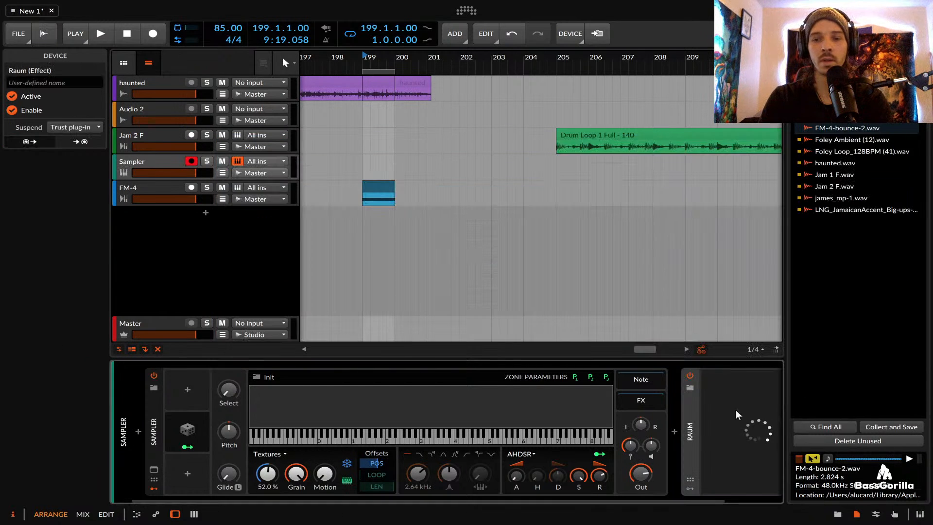
{"action": "left_click", "coordinate": [890, 346]}
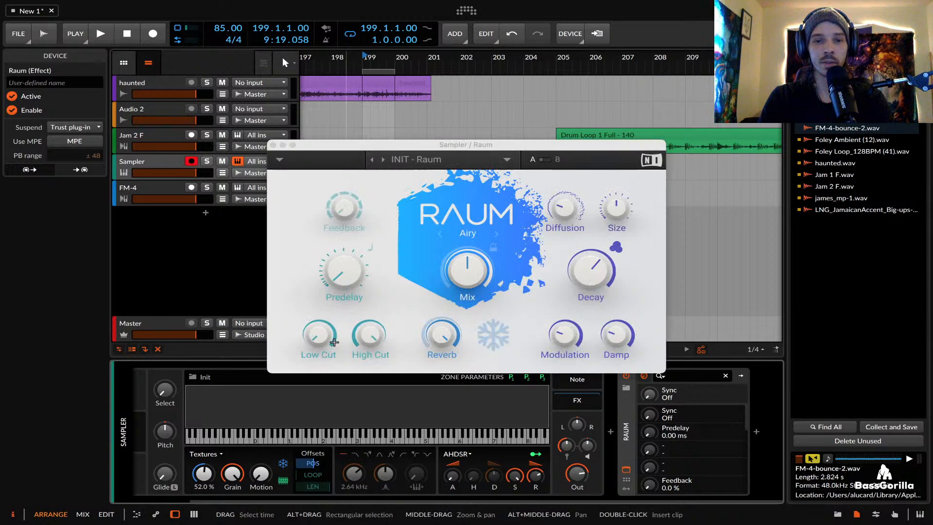
Raise Raum's low cut, set its diffusion to 74.5 %, and close the plug-in window
{"action": "left_click_drag", "start_coordinate": [319, 334], "coordinate": [322, 334]}
{"action": "left_click_drag", "start_coordinate": [563, 210], "coordinate": [563, 209]}
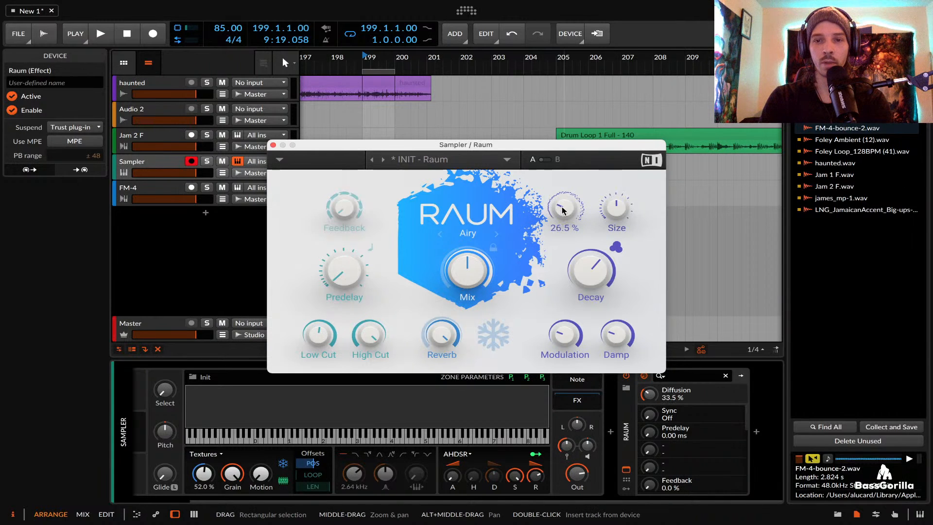
{"action": "left_click", "coordinate": [273, 145]}
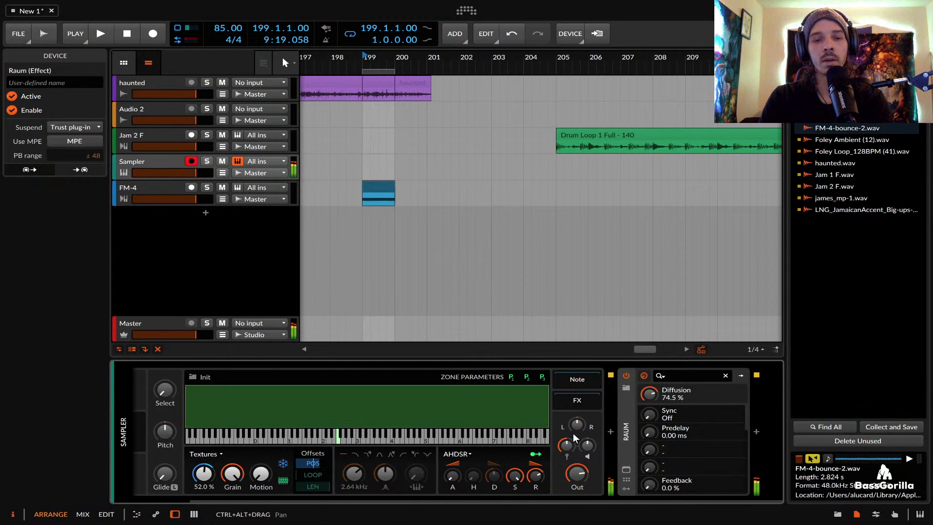
{"action": "scroll", "coordinate": [429, 425], "scroll_direction": "left", "scroll_amount": 2}
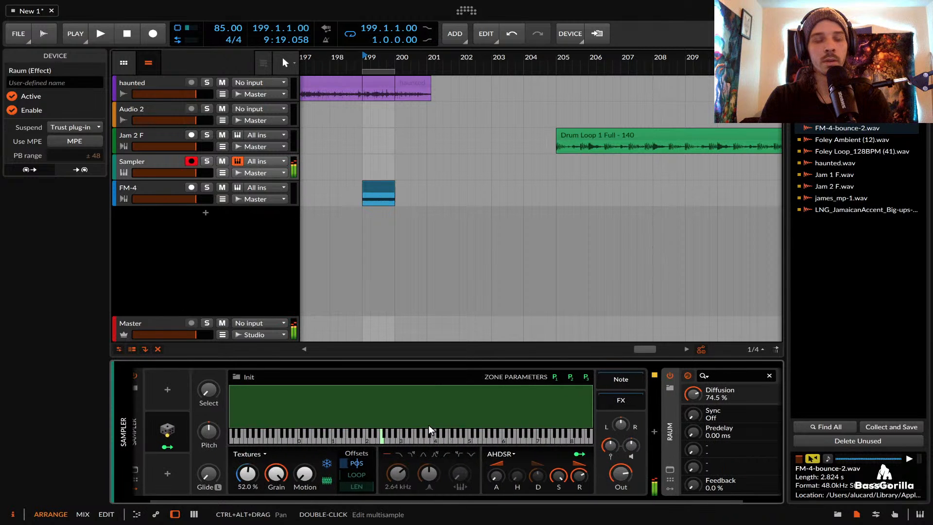
{"action": "scroll", "coordinate": [429, 425], "scroll_direction": "left", "scroll_amount": 1}
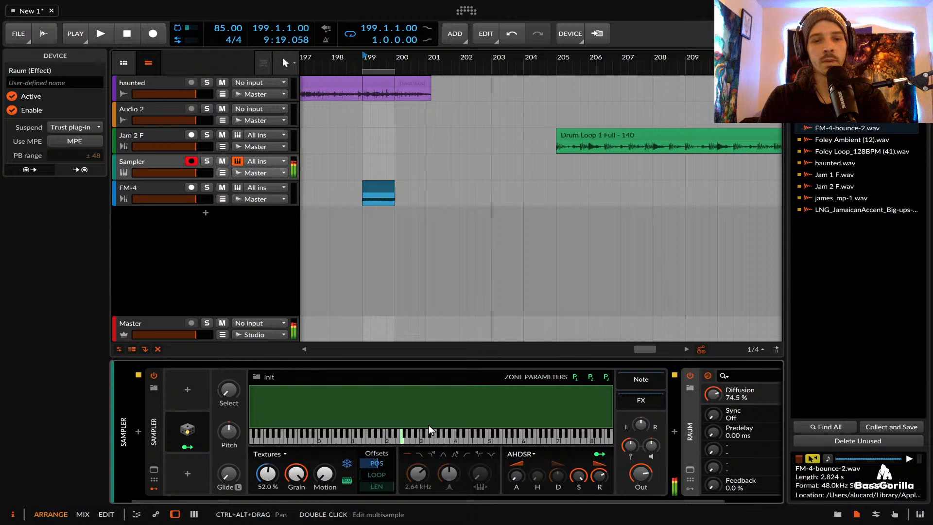
{"action": "scroll", "coordinate": [428, 424], "scroll_direction": "right", "scroll_amount": 2}
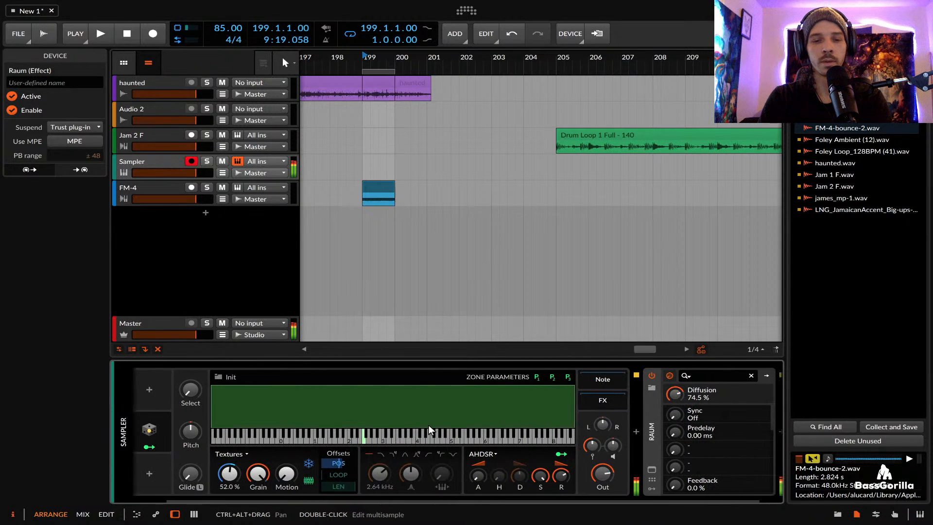
{"action": "scroll", "coordinate": [429, 425], "scroll_direction": "left", "scroll_amount": 2}
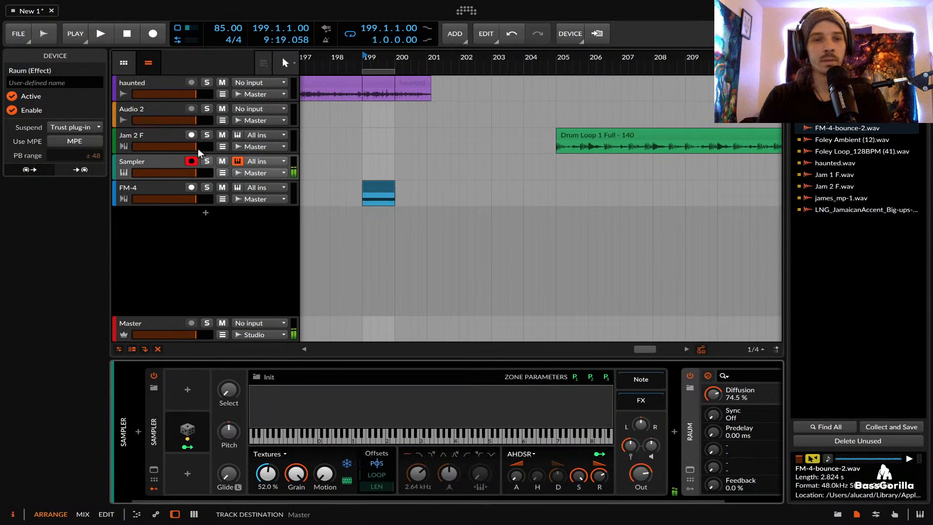
Deactivate the Sampler and FM-4 tracks
{"action": "left_click", "coordinate": [133, 165]}
{"action": "key", "text": "alt+a"}
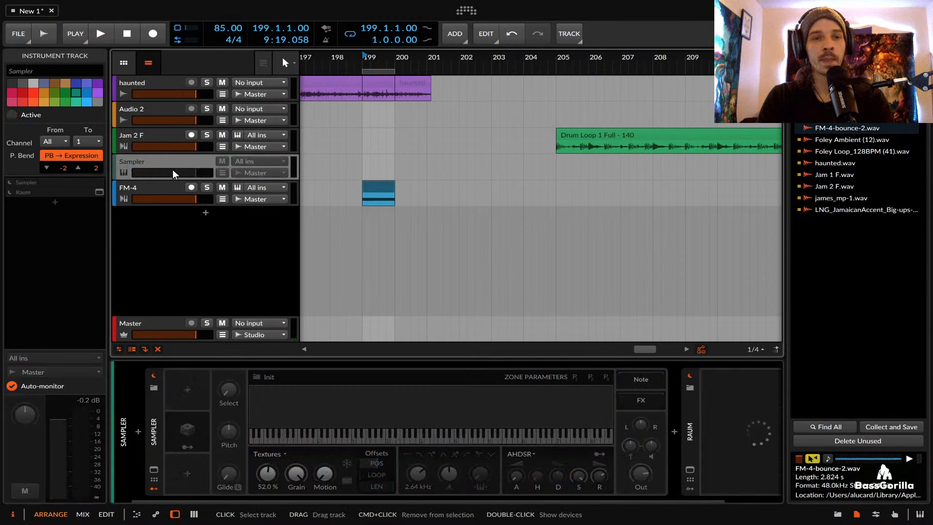
{"action": "left_click", "coordinate": [165, 186]}
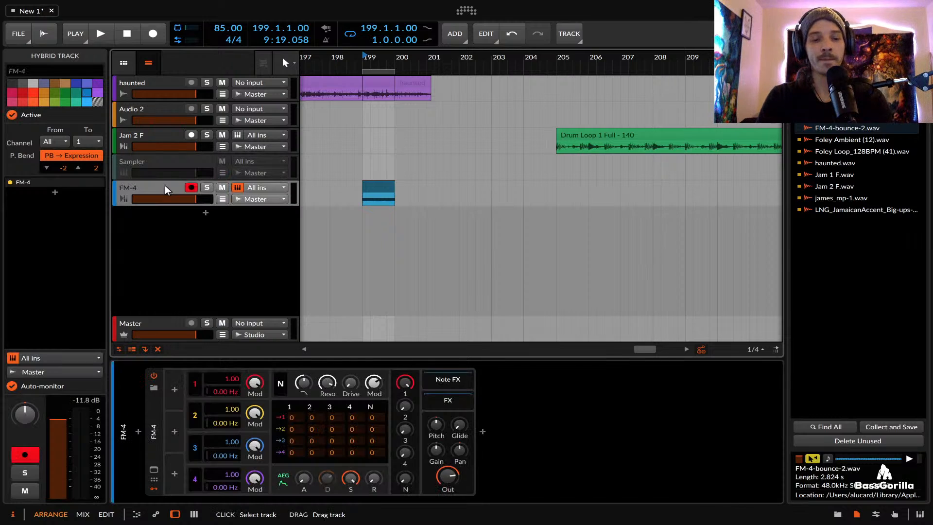
{"action": "key", "text": "alt+a"}
Add a new instrument track below FM-4 and insert a Sampler on it
{"action": "key", "text": "ctrl+t"}
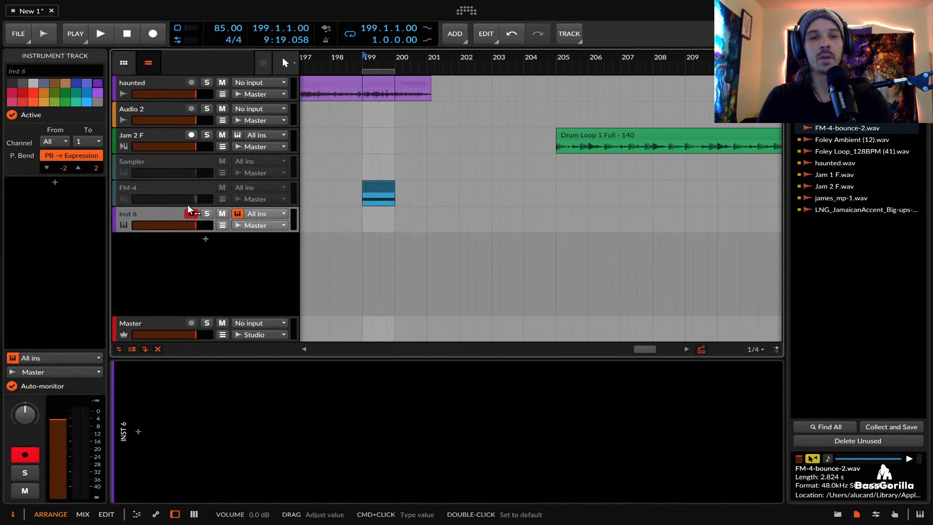
{"action": "double_click", "coordinate": [140, 423]}
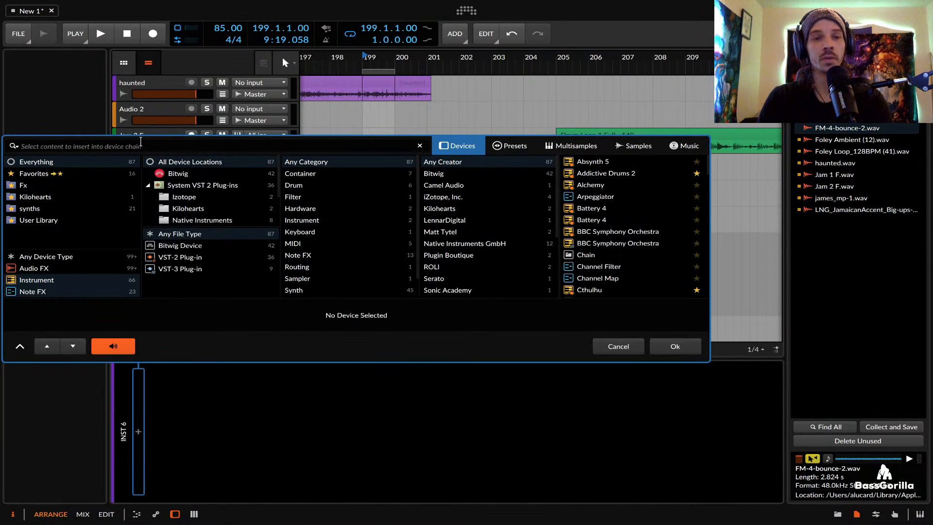
{"action": "type", "text": "SAMPLER"}
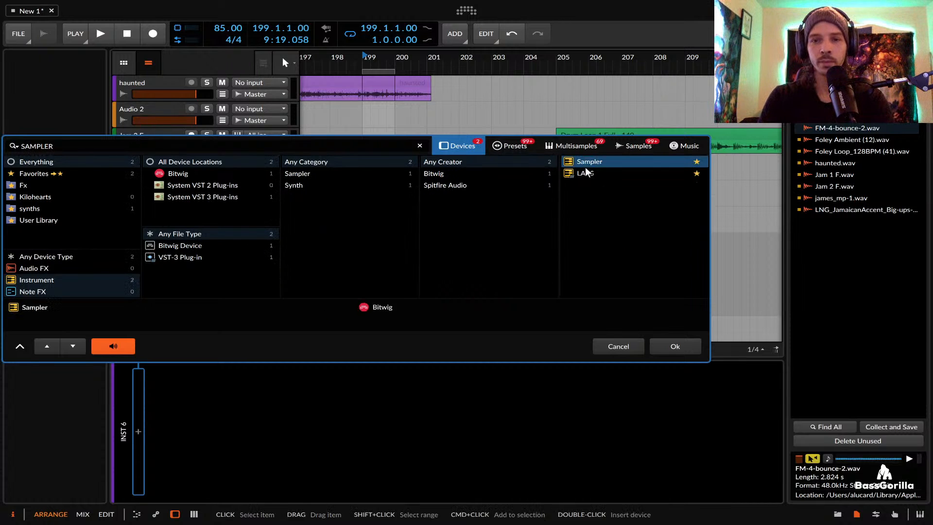
{"action": "left_click", "coordinate": [674, 343]}
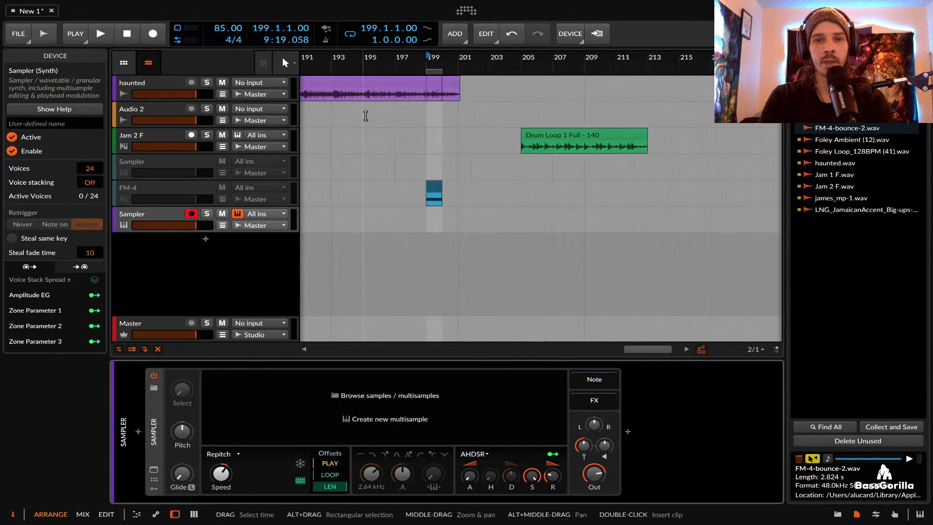
Bounce the haunted clip starting at bar 140 into the new track's Sampler
{"action": "scroll", "coordinate": [366, 116], "scroll_direction": "left", "scroll_amount": 10}
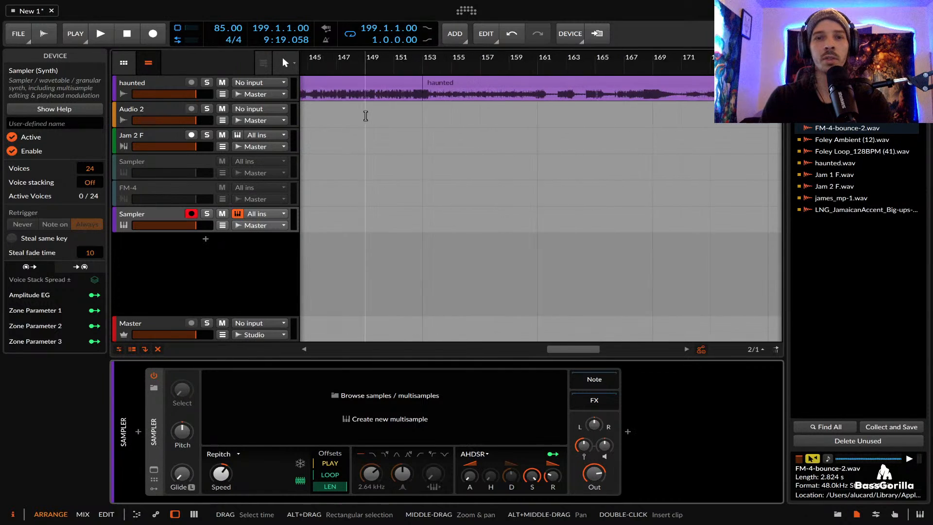
{"action": "scroll", "coordinate": [494, 93], "scroll_direction": "left", "scroll_amount": 4}
{"action": "left_click", "coordinate": [553, 83]}
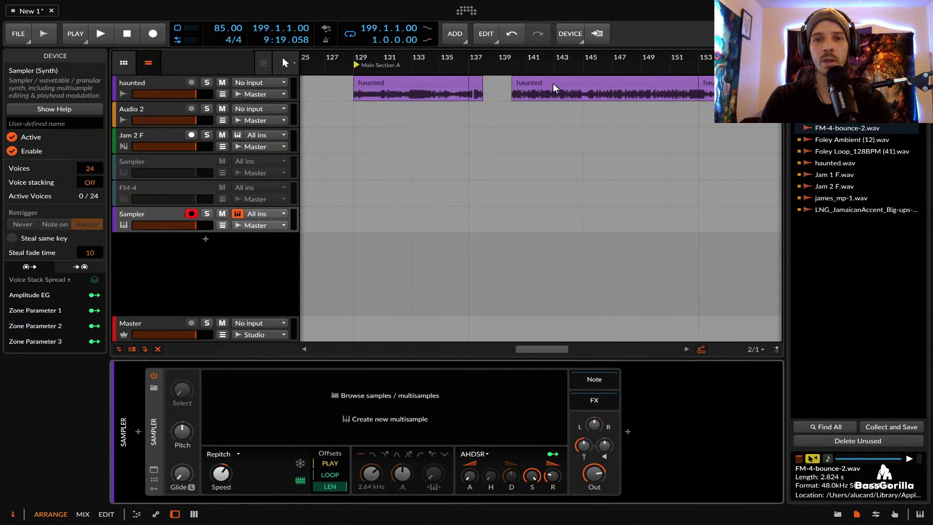
{"action": "left_click", "coordinate": [139, 215]}
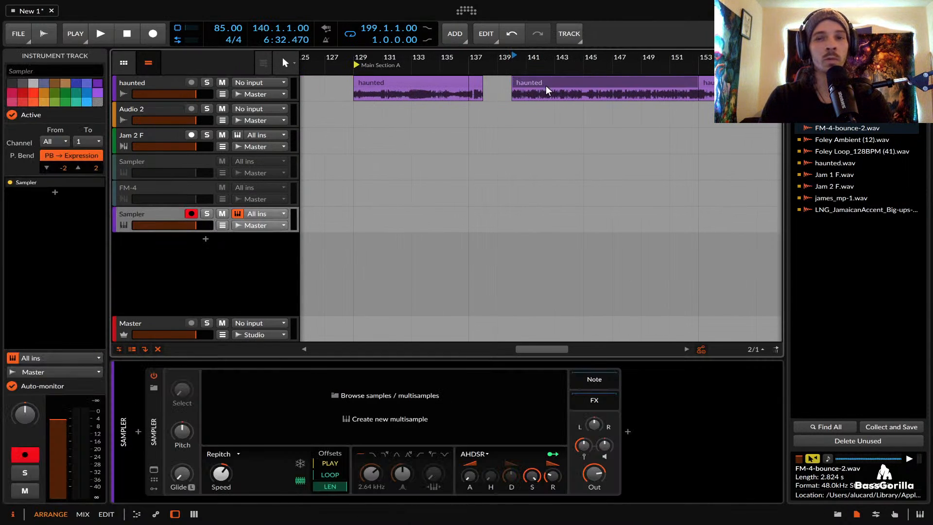
{"action": "left_click_drag", "start_coordinate": [546, 83], "coordinate": [546, 215]}
{"action": "left_click", "coordinate": [128, 218]}
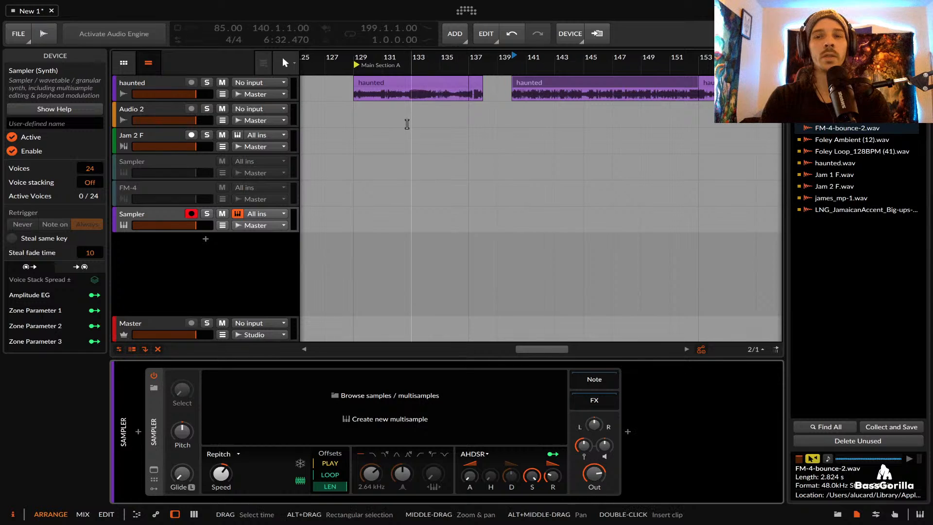
{"action": "scroll", "coordinate": [408, 124], "scroll_direction": "right", "scroll_amount": 5}
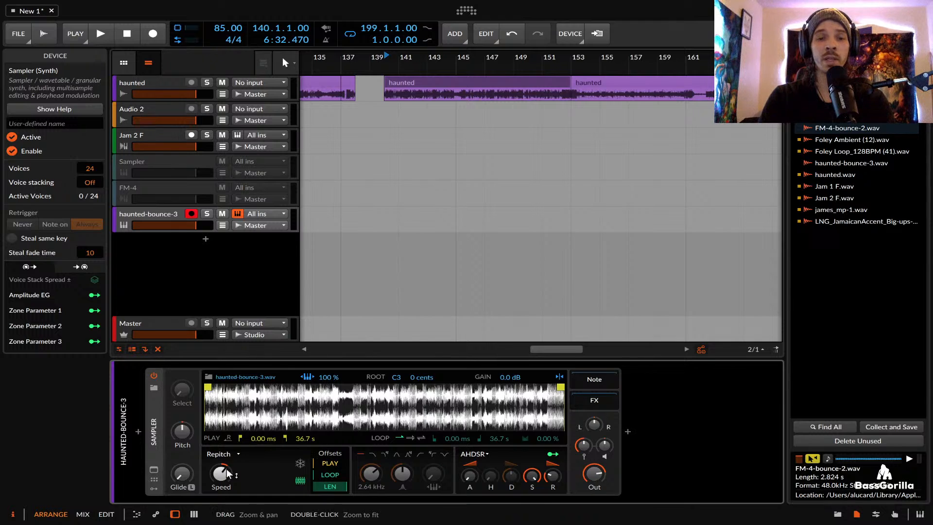
Freeze the Sampler's playhead, switch its playback mode to Textures, and set the position to 14.0 %
{"action": "left_click", "coordinate": [299, 463]}
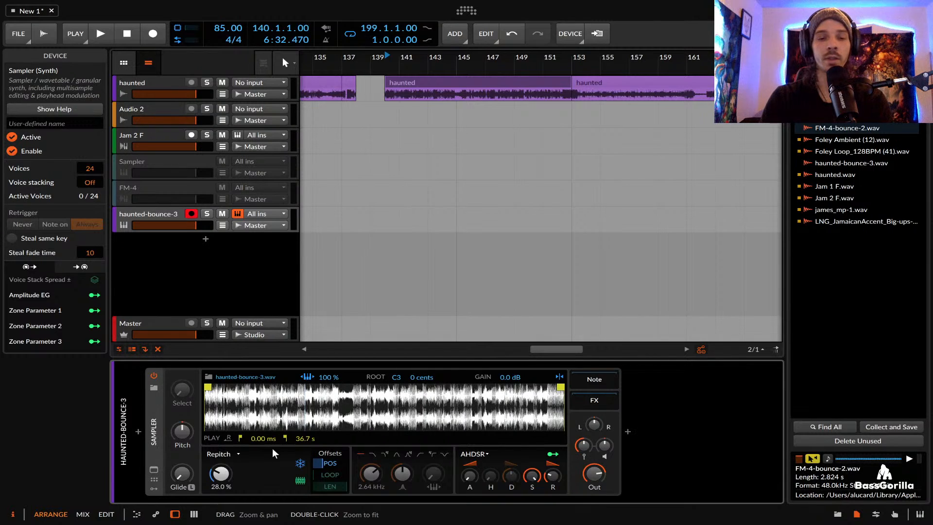
{"action": "left_click_drag", "start_coordinate": [222, 477], "coordinate": [250, 465]}
{"action": "left_click", "coordinate": [230, 453]}
{"action": "left_click", "coordinate": [226, 488]}
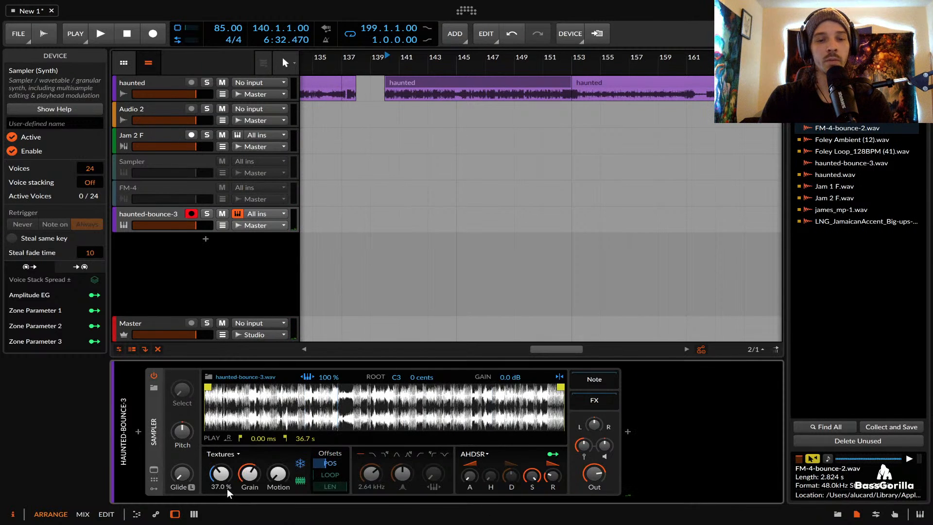
{"action": "mouse_move", "coordinate": [221, 474]}
{"action": "left_mouse_down"}
{"action": "mouse_move", "coordinate": [221, 457]}
{"action": "mouse_move", "coordinate": [220, 482]}
{"action": "left_mouse_up"}
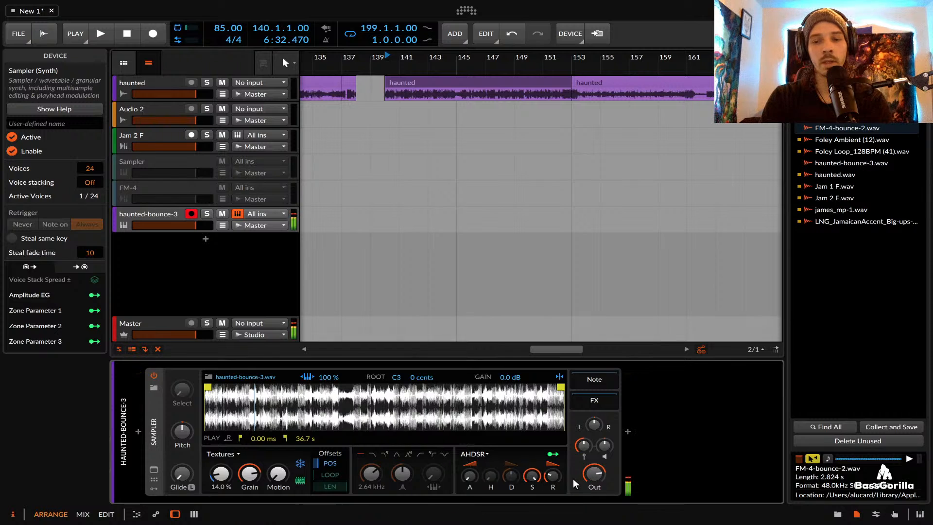
Create an 8-bar note clip at bar 257 on the haunted-bounce-3 track
{"action": "scroll", "coordinate": [349, 173], "scroll_direction": "right", "scroll_amount": 10}
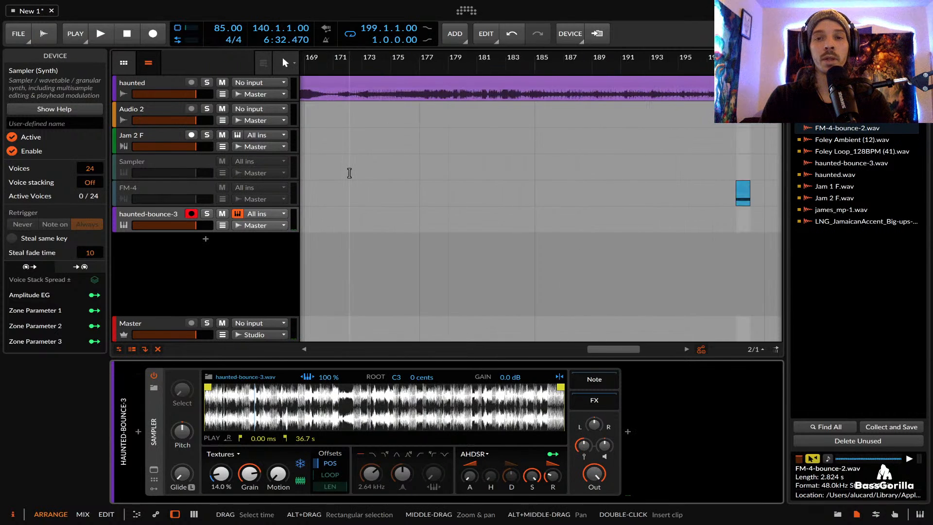
{"action": "scroll", "coordinate": [349, 174], "scroll_direction": "down", "scroll_amount": 5}
{"action": "scroll", "coordinate": [350, 173], "scroll_direction": "right", "scroll_amount": 6}
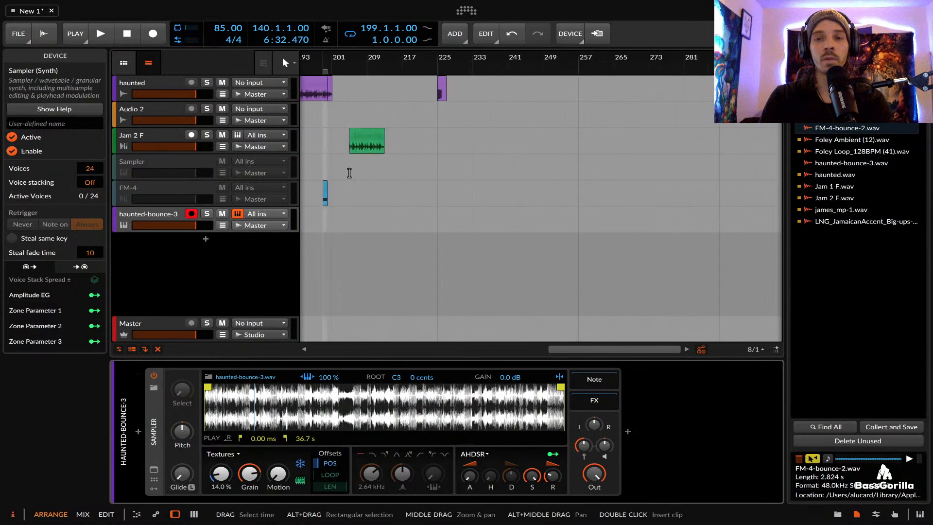
{"action": "double_click", "coordinate": [455, 225]}
{"action": "scroll", "coordinate": [455, 212], "scroll_direction": "up", "scroll_amount": 4}
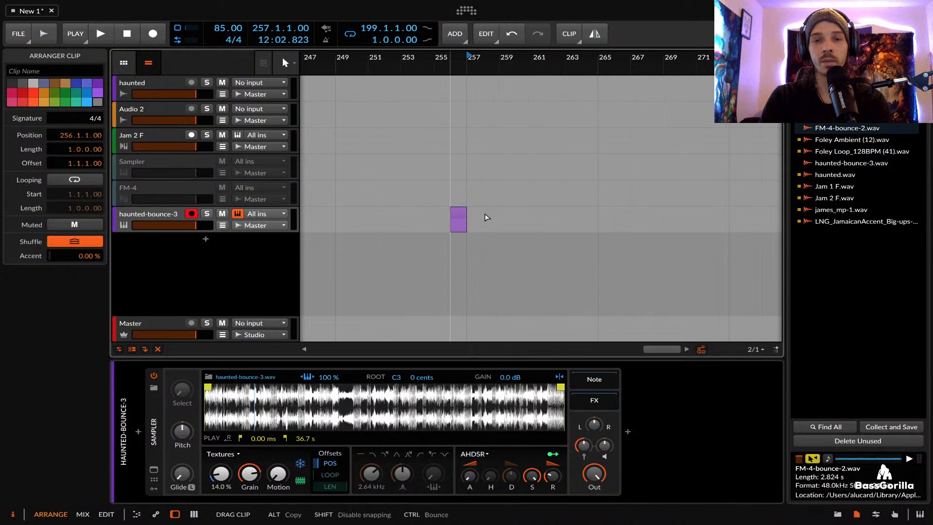
{"action": "left_click_drag", "start_coordinate": [471, 214], "coordinate": [593, 215]}
Draw an F2 note spanning all 8 bars of the new clip
{"action": "double_click", "coordinate": [547, 212]}
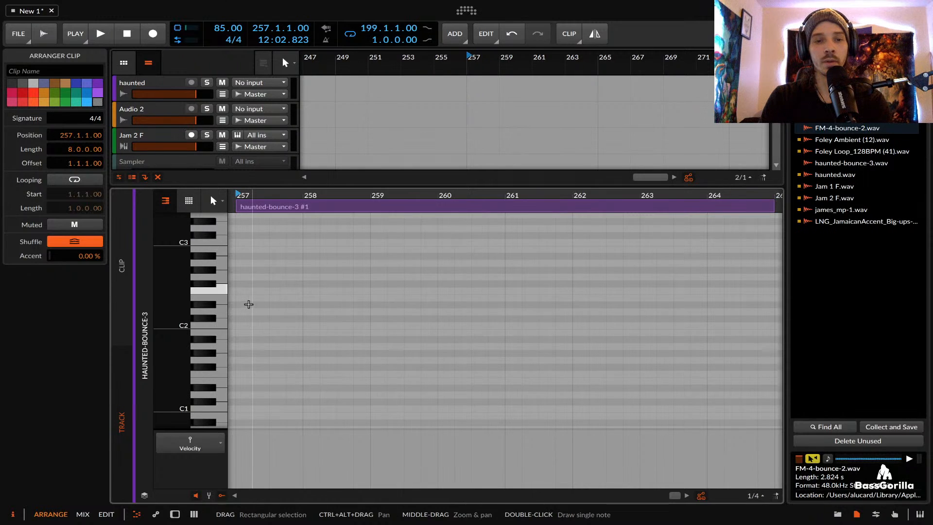
{"action": "double_click", "coordinate": [247, 293]}
{"action": "left_click_drag", "start_coordinate": [252, 290], "coordinate": [770, 290]}
Return to the haunted-bounce-3 track and set the arranger loop to its 8-bar clip at bar 257
{"action": "double_click", "coordinate": [175, 137]}
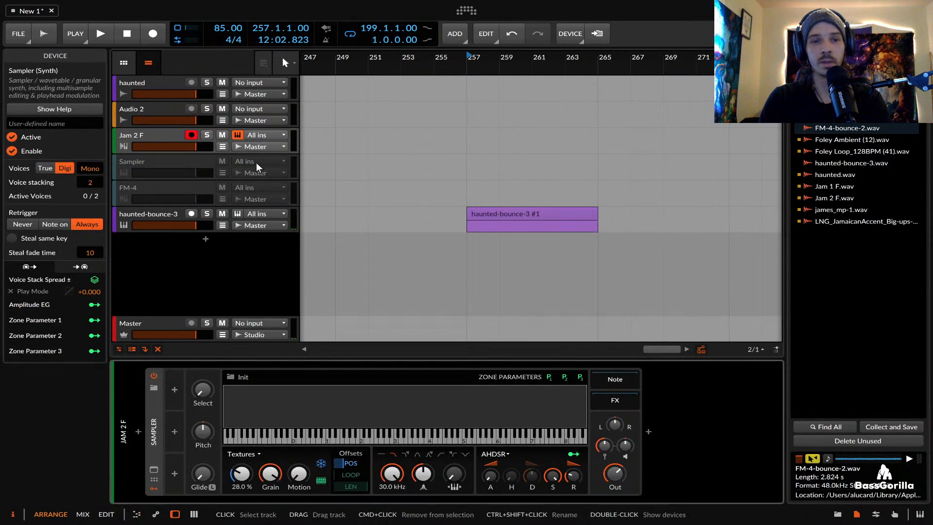
{"action": "left_click", "coordinate": [174, 219]}
{"action": "left_click", "coordinate": [495, 213]}
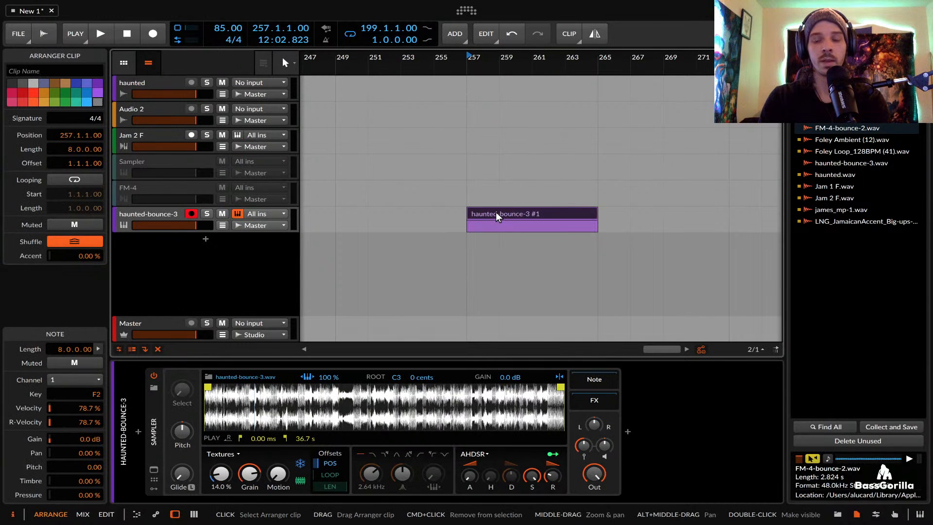
{"action": "key", "text": "super+l"}
Add an audio track below haunted-bounce-3 and set its input to the haunted track's post-fader output
{"action": "left_click", "coordinate": [145, 213]}
{"action": "key", "text": "super+t"}
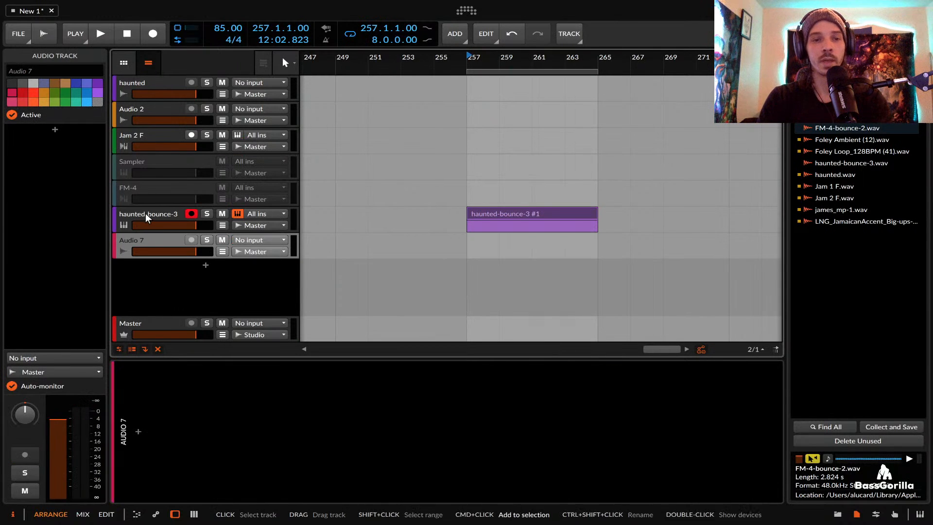
{"action": "left_click", "coordinate": [265, 239]}
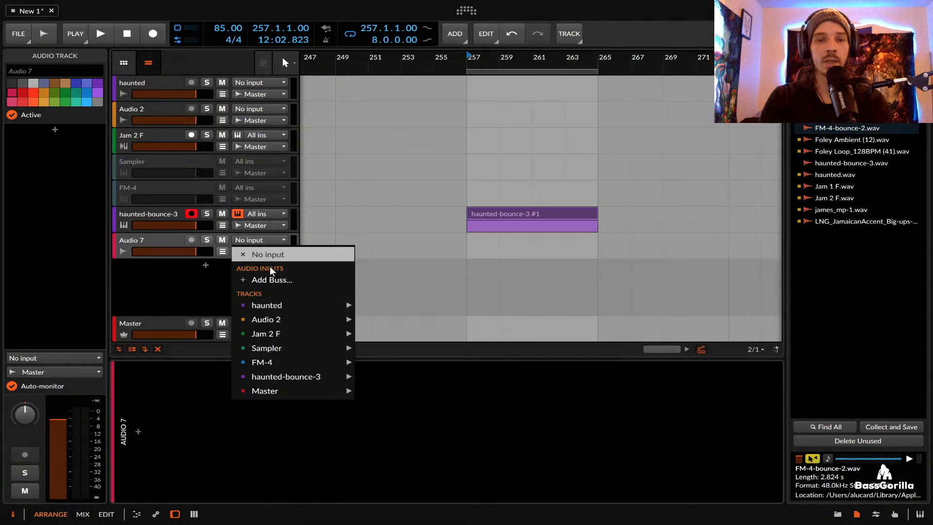
{"action": "mouse_move", "coordinate": [316, 304]}
{"action": "left_click", "coordinate": [372, 320]}
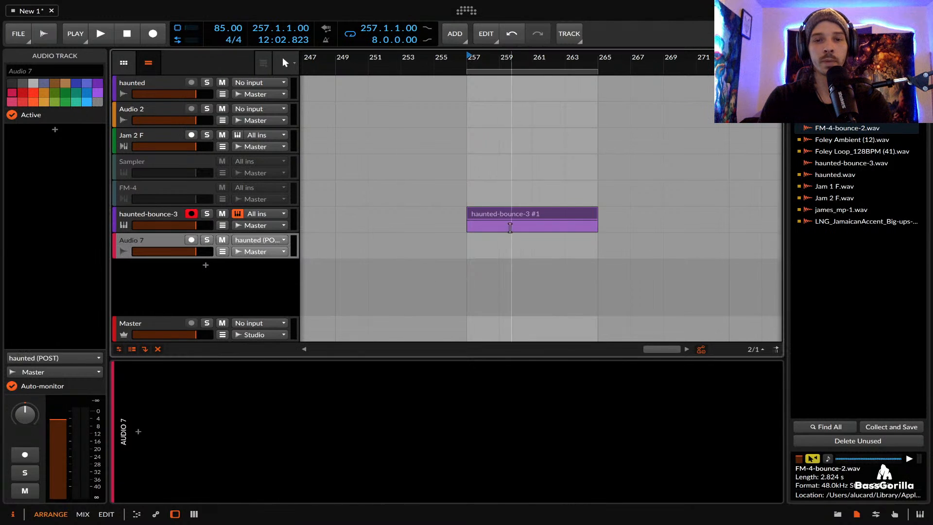
Place the playback start at bar 257 on Audio 7 and arm that track for recording
{"action": "left_click", "coordinate": [500, 216]}
{"action": "left_click", "coordinate": [135, 237]}
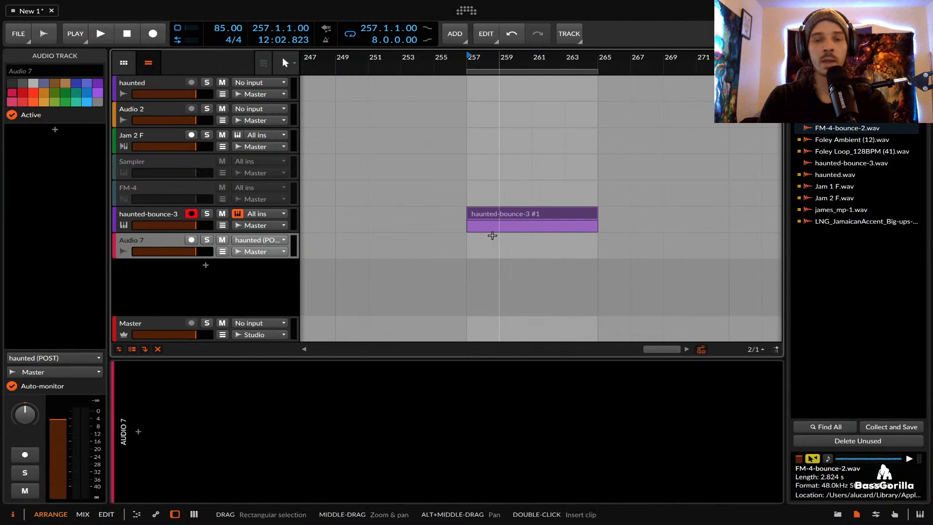
{"action": "left_click", "coordinate": [470, 247]}
{"action": "left_click", "coordinate": [192, 240]}
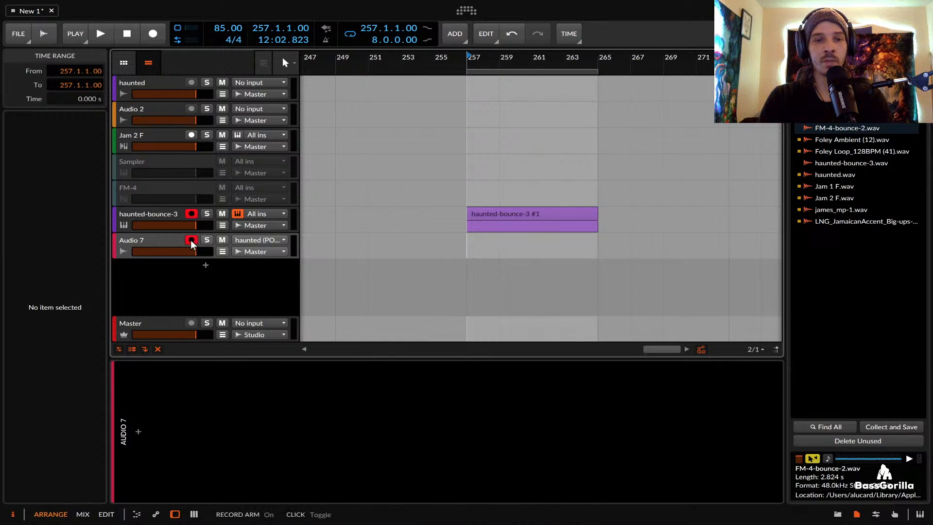
Try recording haunted-bounce-3 onto Audio 7 while adjusting the Sampler's Textures play position, stopping the take after a couple of bars
{"action": "left_click", "coordinate": [517, 220]}
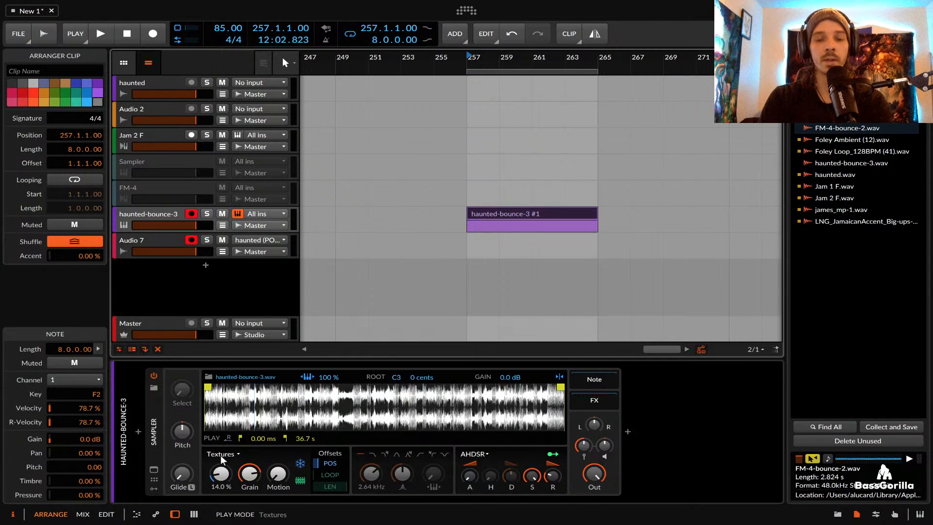
{"action": "left_click_drag", "start_coordinate": [221, 479], "coordinate": [221, 420]}
{"action": "left_click", "coordinate": [159, 39]}
{"action": "key", "text": "space"}
Switch Audio 7's recording input to the haunted-bounce-3 track
{"action": "left_click", "coordinate": [249, 239]}
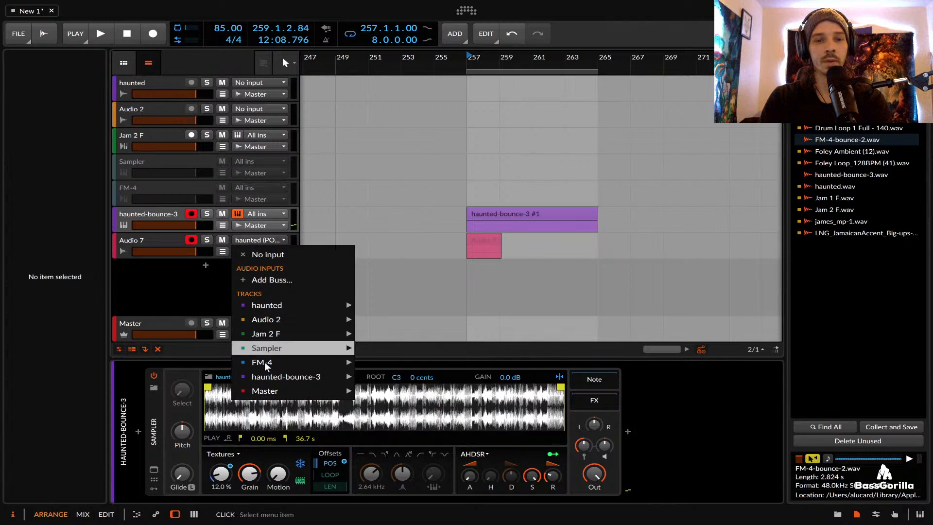
{"action": "mouse_move", "coordinate": [269, 377]}
{"action": "left_click", "coordinate": [412, 379]}
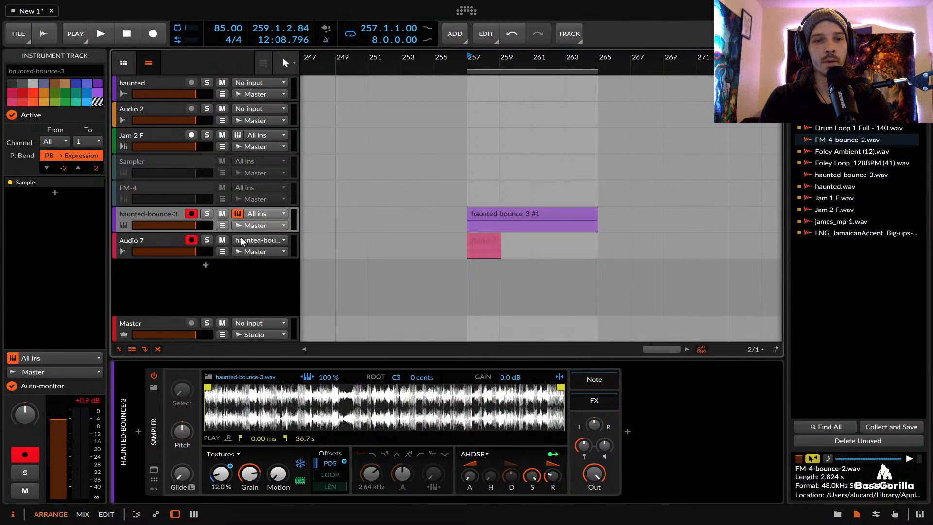
Record the 8-bar texture onto Audio 7 while sweeping the Sampler's play position and grain size, finishing at 67.0 % and 300 ms
{"action": "left_click", "coordinate": [158, 34], "text": "ctrl"}
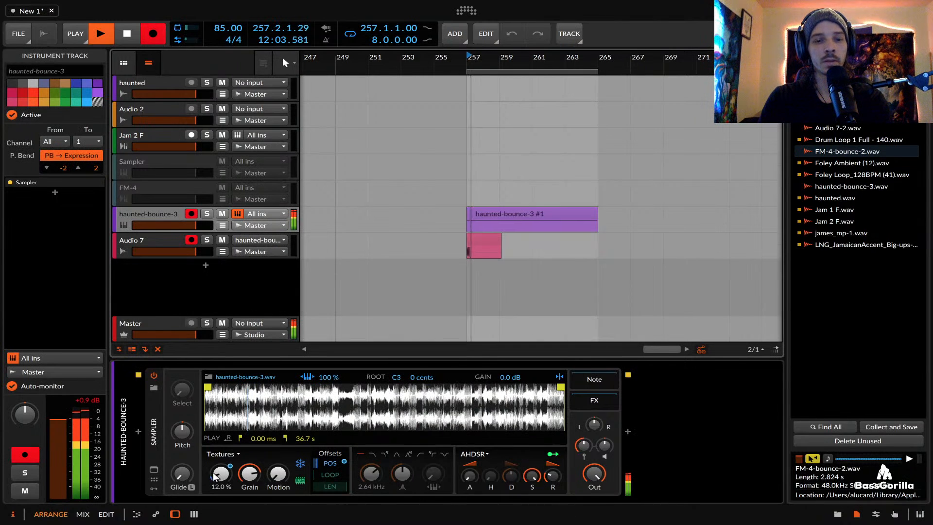
{"action": "left_click_drag", "start_coordinate": [221, 474], "coordinate": [221, 443]}
{"action": "left_click_drag", "start_coordinate": [249, 474], "coordinate": [249, 512]}
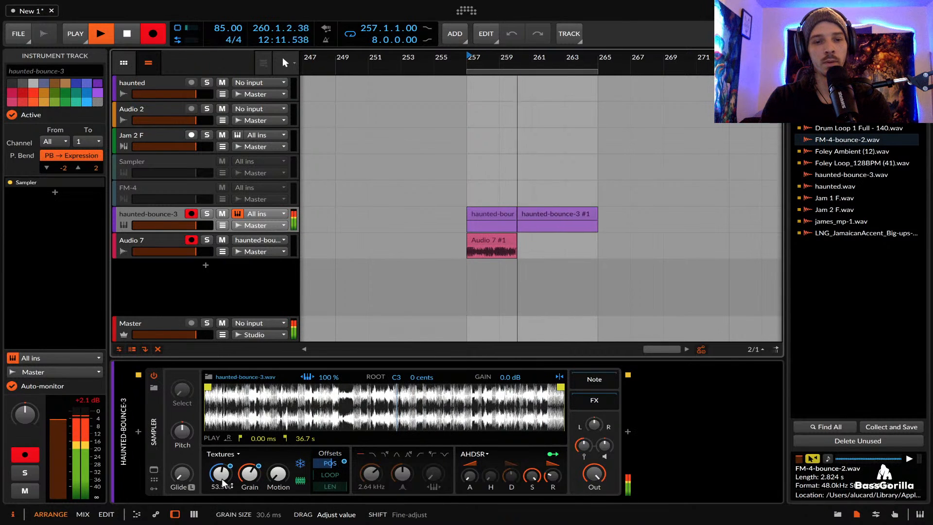
{"action": "left_click_drag", "start_coordinate": [221, 473], "coordinate": [221, 431]}
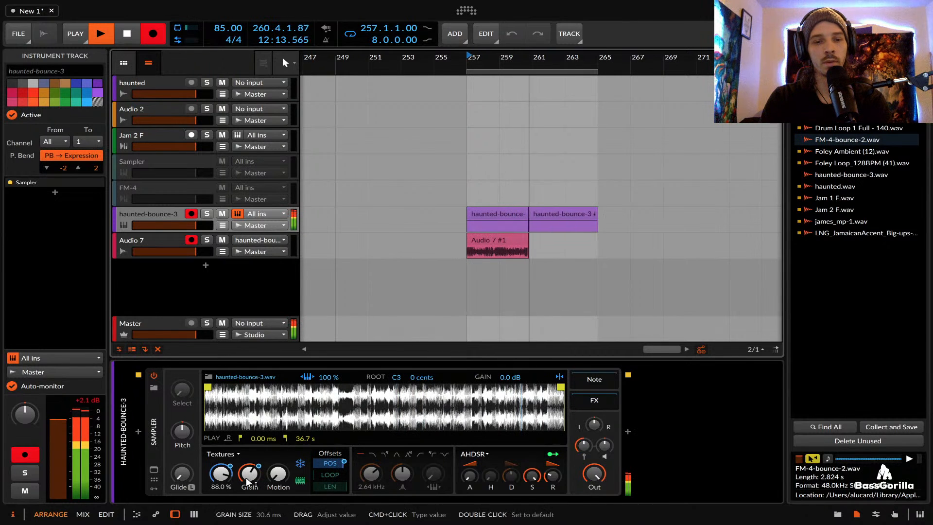
{"action": "left_click_drag", "start_coordinate": [249, 474], "coordinate": [250, 432]}
{"action": "left_click_drag", "start_coordinate": [221, 473], "coordinate": [221, 523]}
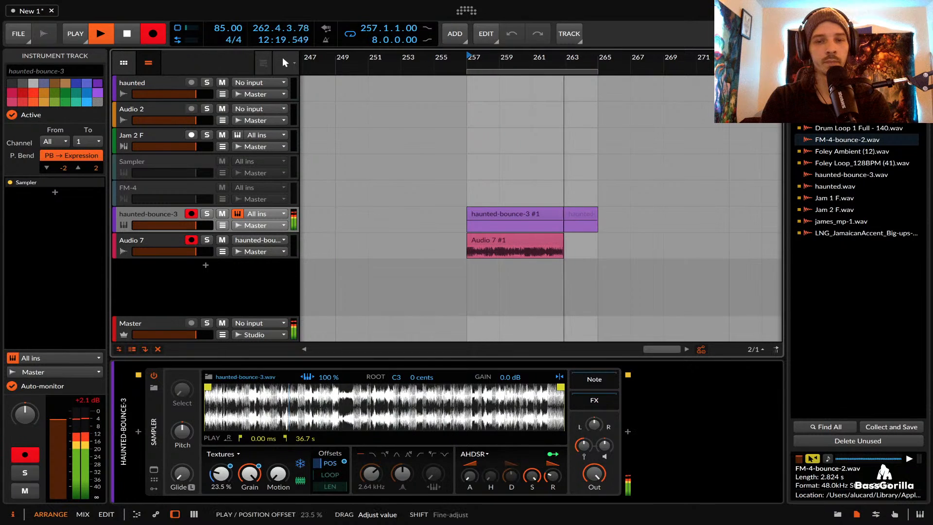
{"action": "left_click_drag", "start_coordinate": [222, 474], "coordinate": [221, 435]}
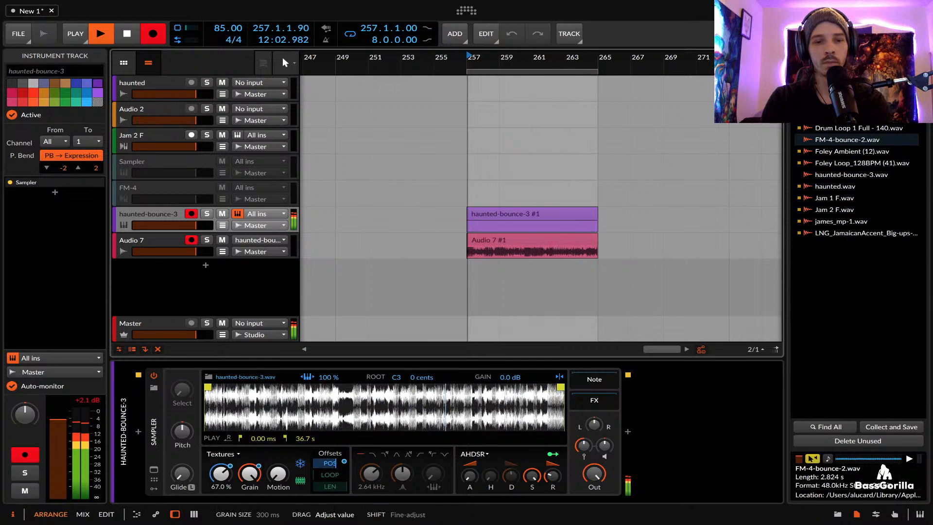
{"action": "key", "text": "space"}
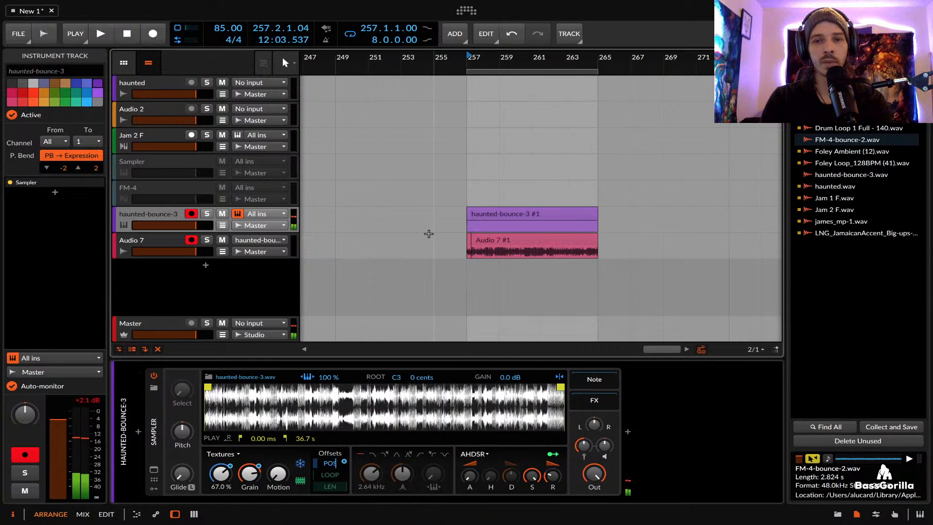
Move the recorded Audio 7 clip to bar 265, directly after the haunted-bounce-3 clip's time range
{"action": "left_click", "coordinate": [483, 240]}
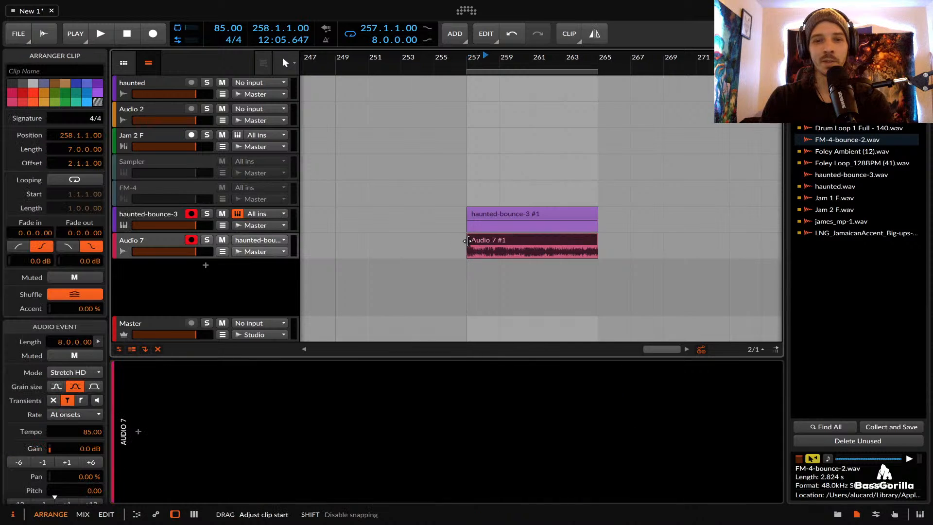
{"action": "left_click_drag", "start_coordinate": [483, 240], "coordinate": [616, 247]}
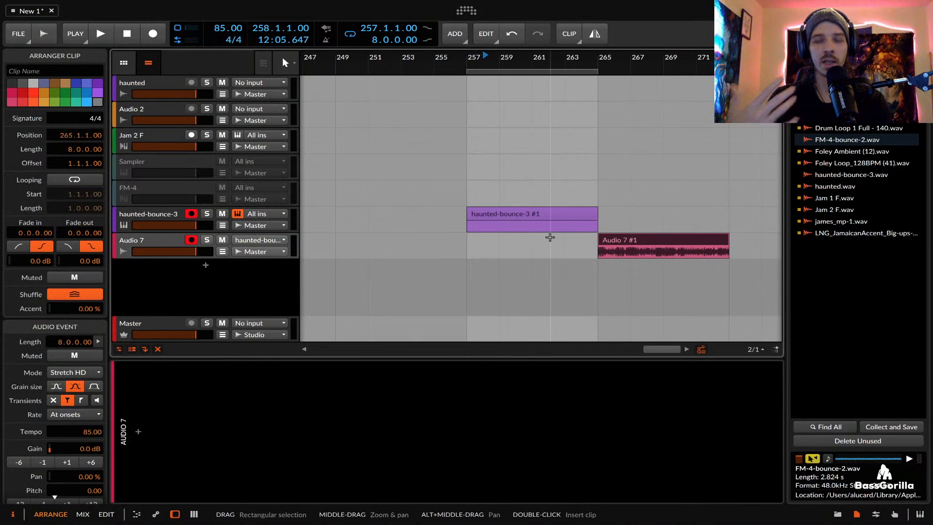
{"action": "scroll", "coordinate": [550, 238], "scroll_direction": "right", "scroll_amount": 3}
{"action": "left_click", "coordinate": [564, 238]}
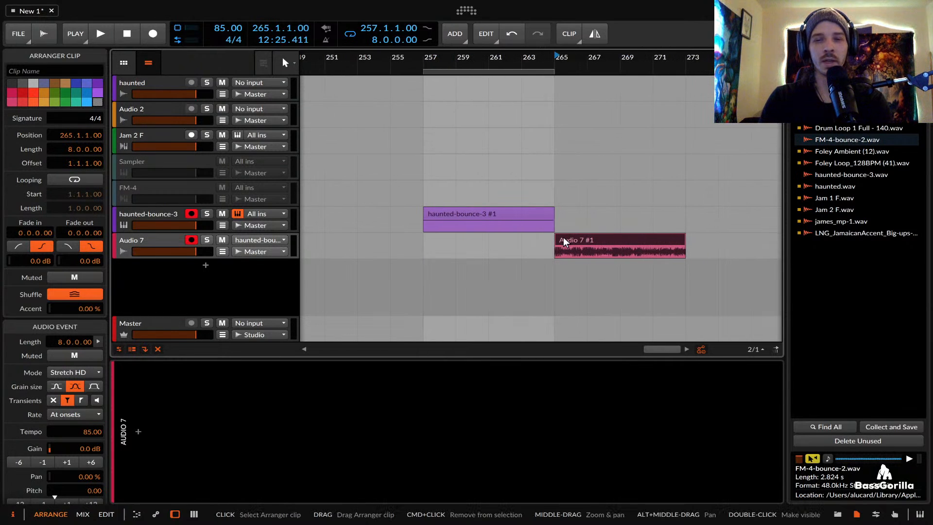
{"action": "scroll", "coordinate": [564, 238], "scroll_direction": "right", "scroll_amount": 1}
{"action": "scroll", "coordinate": [564, 238], "scroll_direction": "up", "scroll_amount": 1}
{"action": "scroll", "coordinate": [564, 239], "scroll_direction": "right", "scroll_amount": 1}
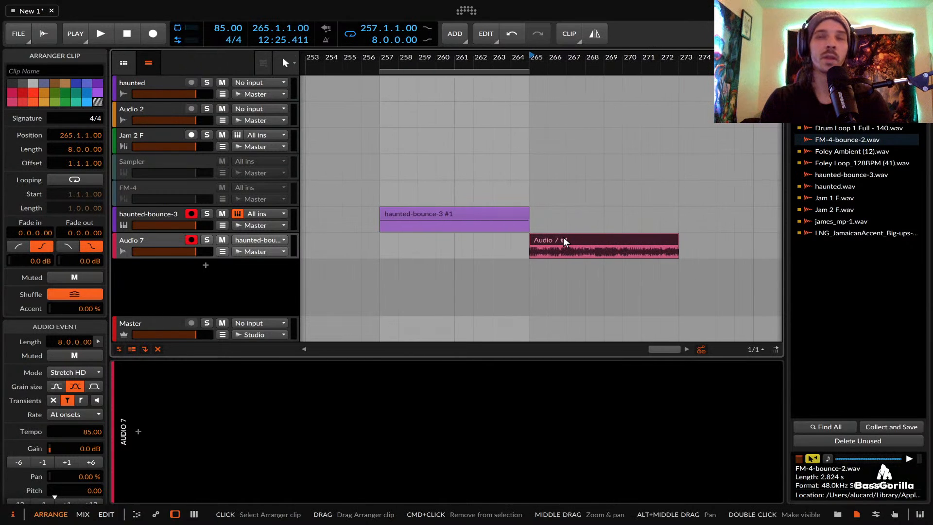
Duplicate the recorded Audio 7 clip so the copy starts at bar 273
{"action": "left_click", "coordinate": [482, 213]}
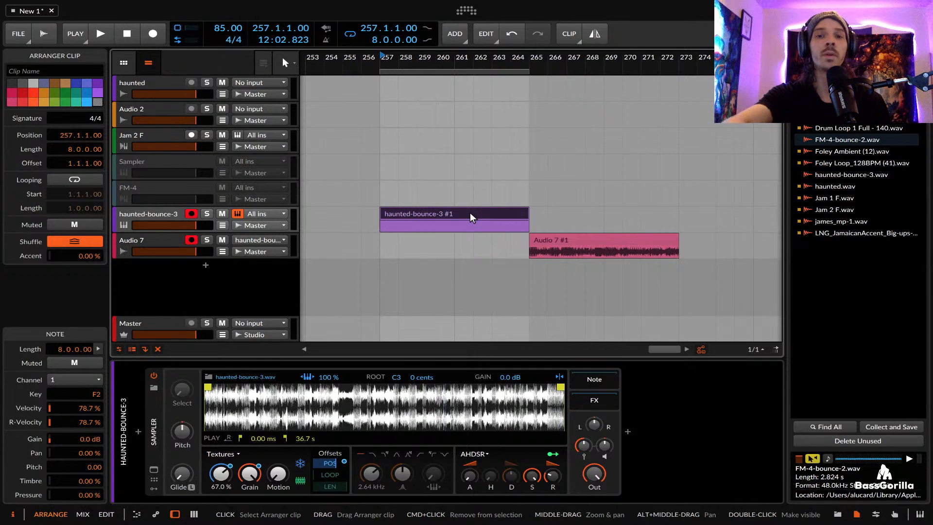
{"action": "left_click", "coordinate": [547, 238]}
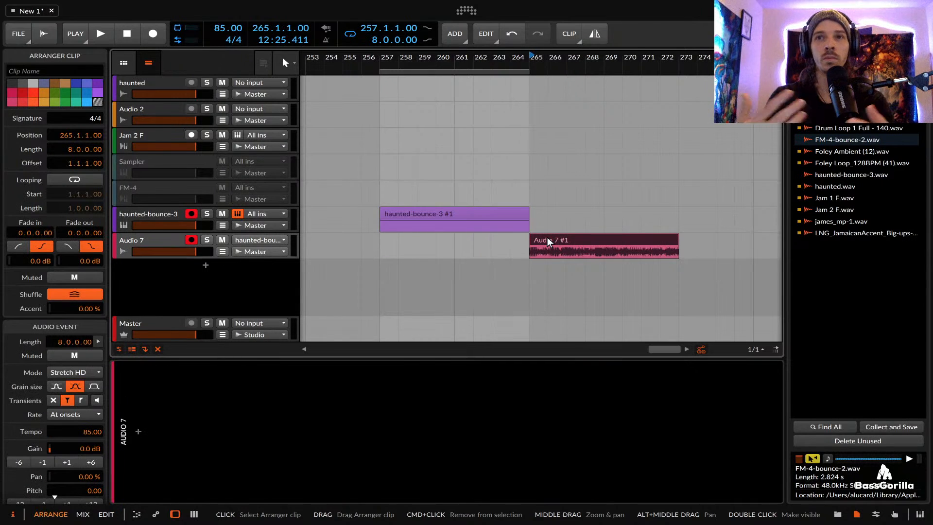
{"action": "scroll", "coordinate": [547, 240], "scroll_direction": "right", "scroll_amount": 2}
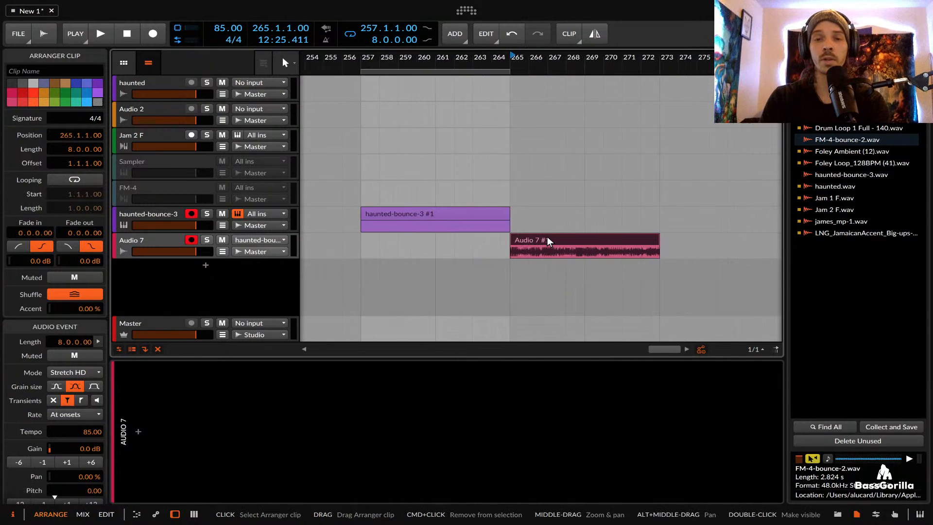
{"action": "key", "text": "super+d"}
{"action": "scroll", "coordinate": [533, 237], "scroll_direction": "right", "scroll_amount": 3}
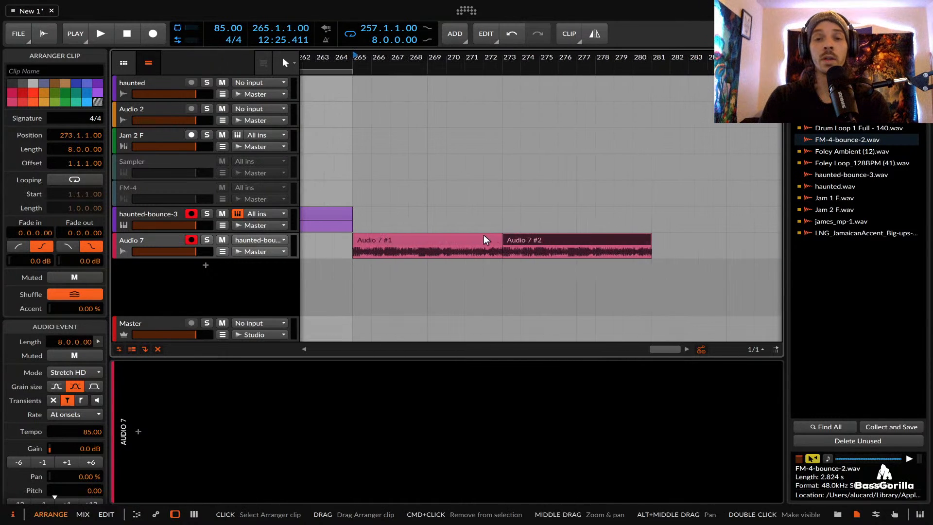
Scale the duplicated Audio 7 clip by 200% to stretch it to 16 bars
{"action": "left_click", "coordinate": [466, 236]}
{"action": "left_click", "coordinate": [521, 245]}
{"action": "scroll", "coordinate": [522, 245], "scroll_direction": "right", "scroll_amount": 2}
{"action": "scroll", "coordinate": [521, 243], "scroll_direction": "right", "scroll_amount": 1}
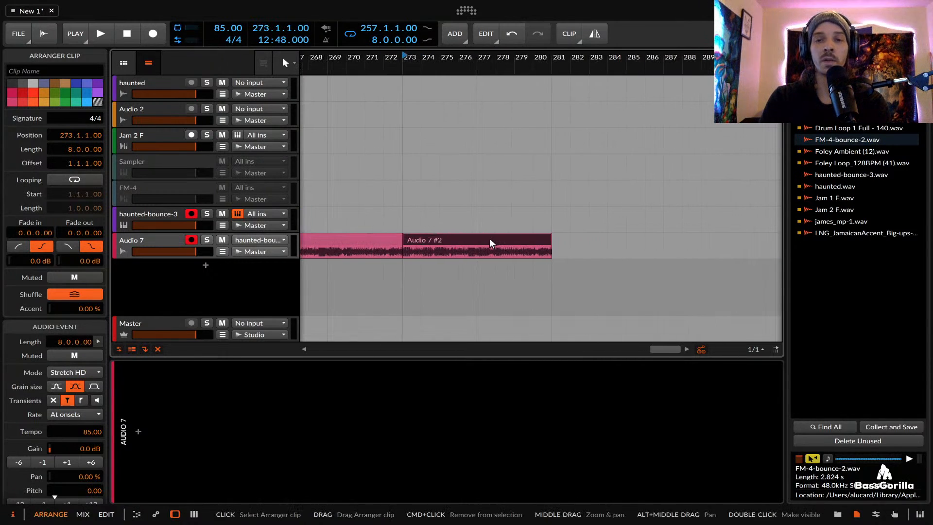
{"action": "key", "text": "alt+super+Right"}
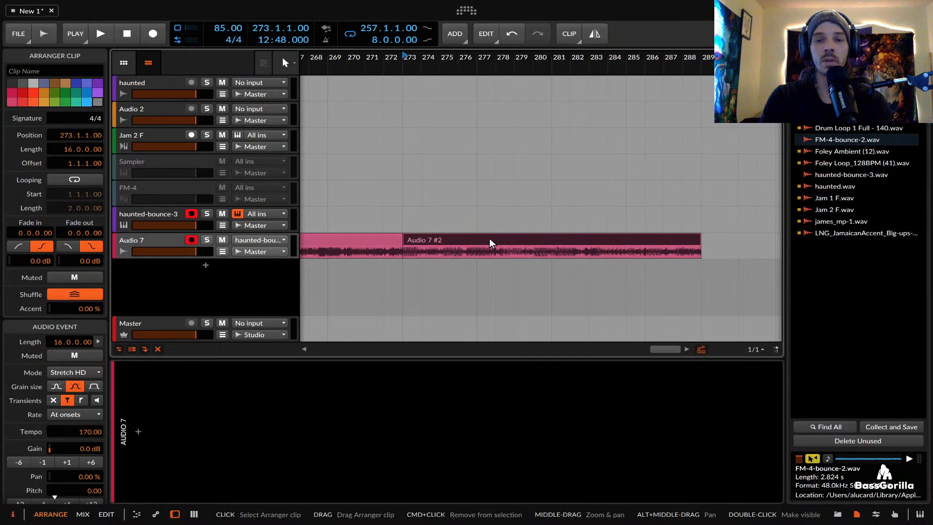
Listen to the stretched Audio 7 clip from several points between bars 273 and 283
{"action": "key", "text": "space"}
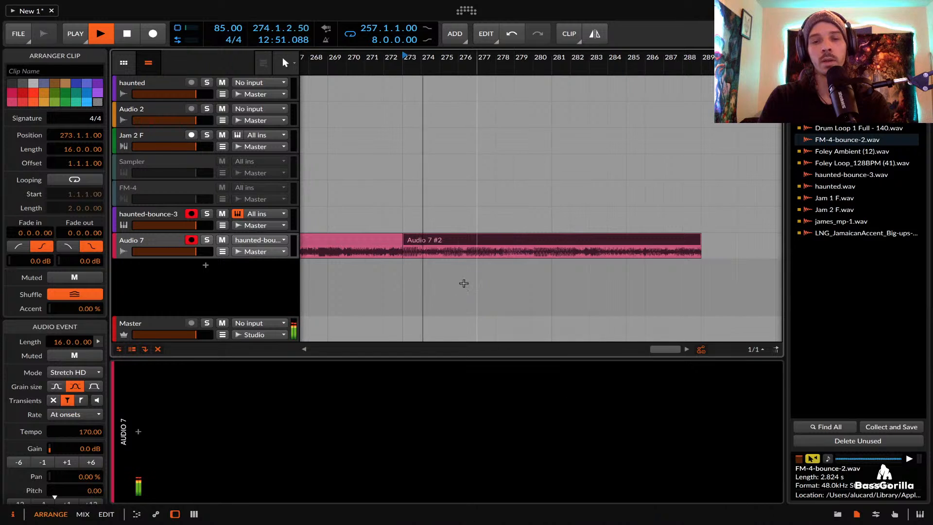
{"action": "scroll", "coordinate": [444, 246], "scroll_direction": "up", "scroll_amount": 2}
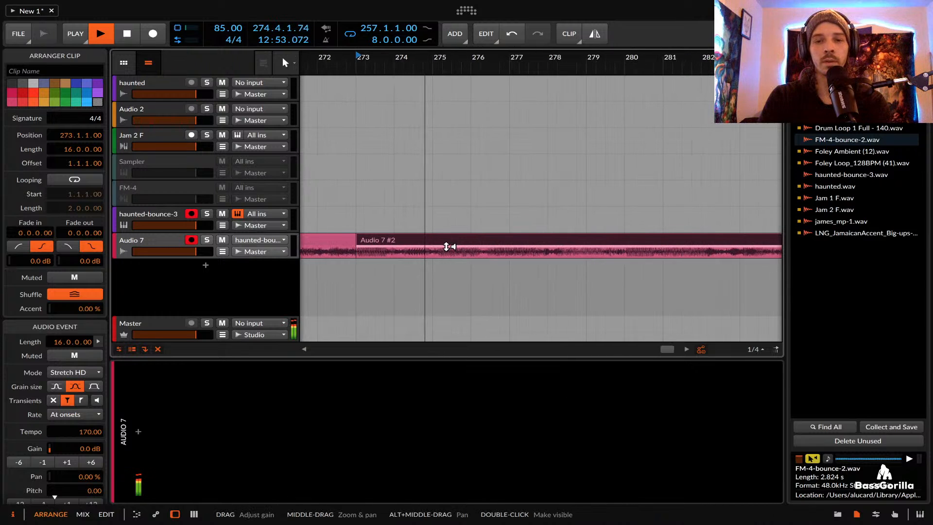
{"action": "scroll", "coordinate": [447, 246], "scroll_direction": "down", "scroll_amount": 1}
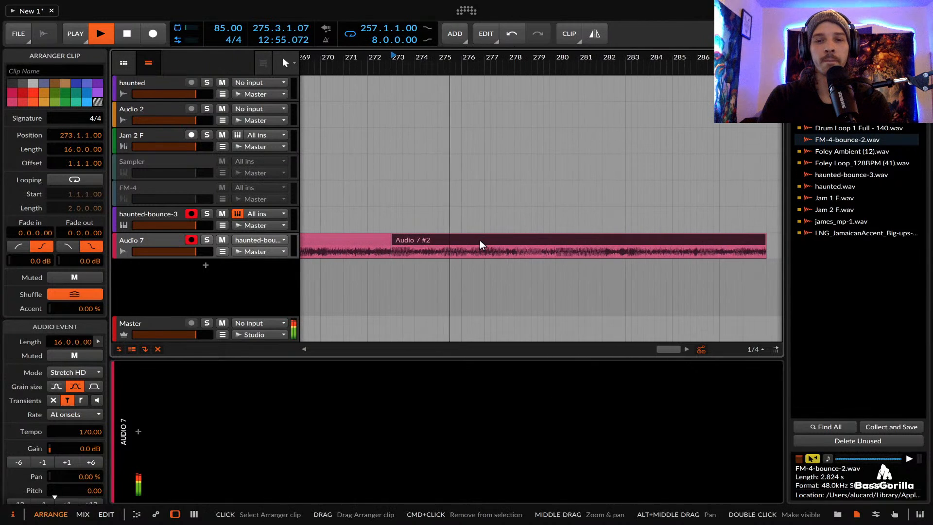
{"action": "left_click", "coordinate": [479, 252]}
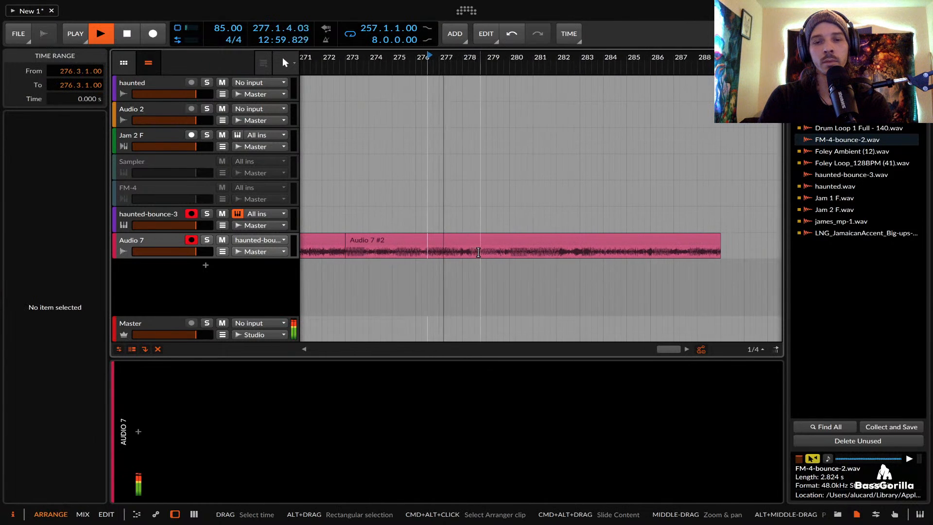
{"action": "left_click", "coordinate": [479, 251]}
{"action": "left_click", "coordinate": [500, 251]}
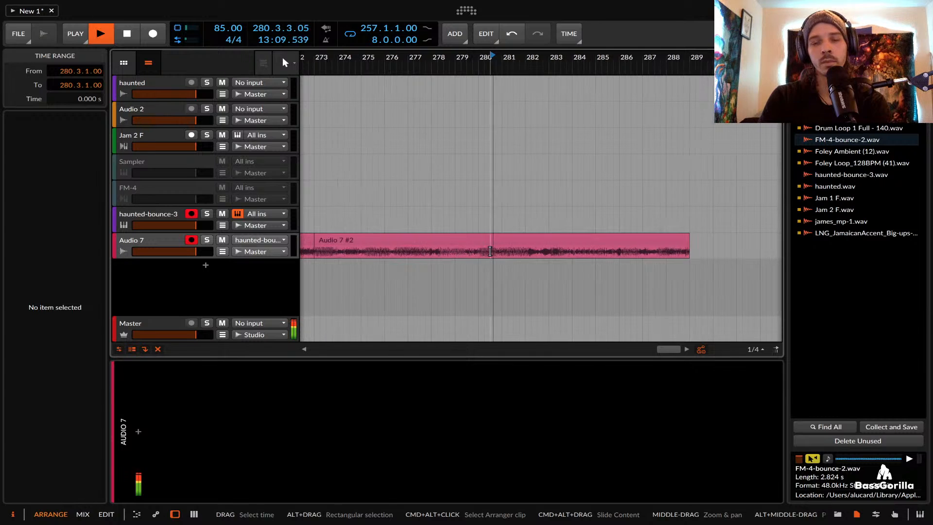
{"action": "left_click", "coordinate": [506, 248]}
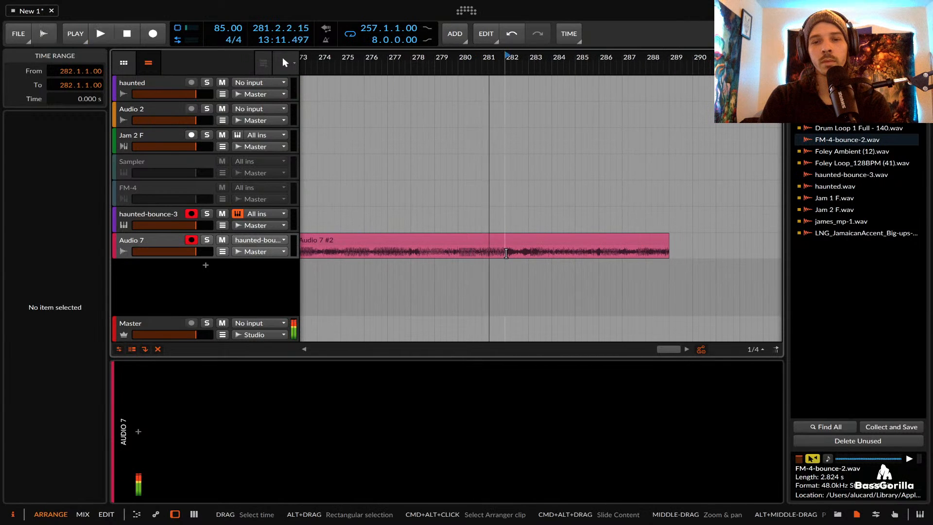
{"action": "scroll", "coordinate": [524, 243], "scroll_direction": "up", "scroll_amount": 1}
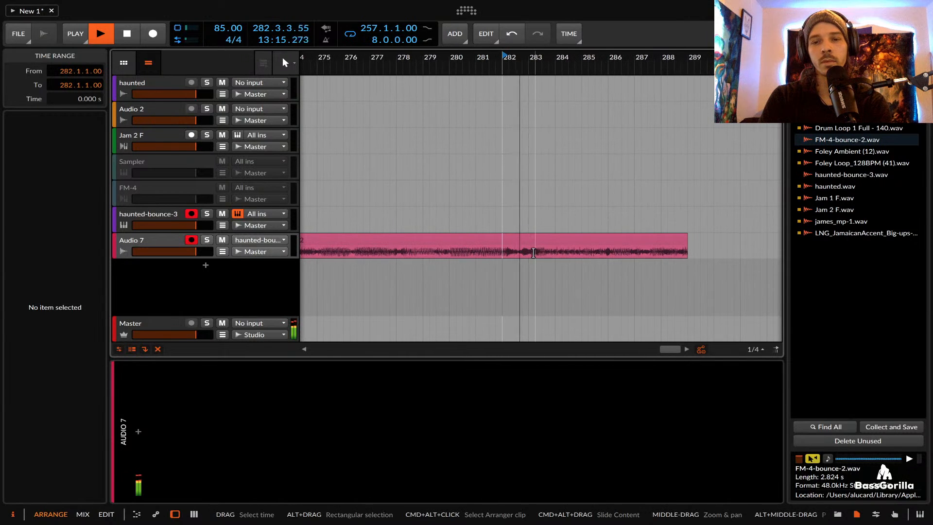
{"action": "left_click", "coordinate": [531, 252]}
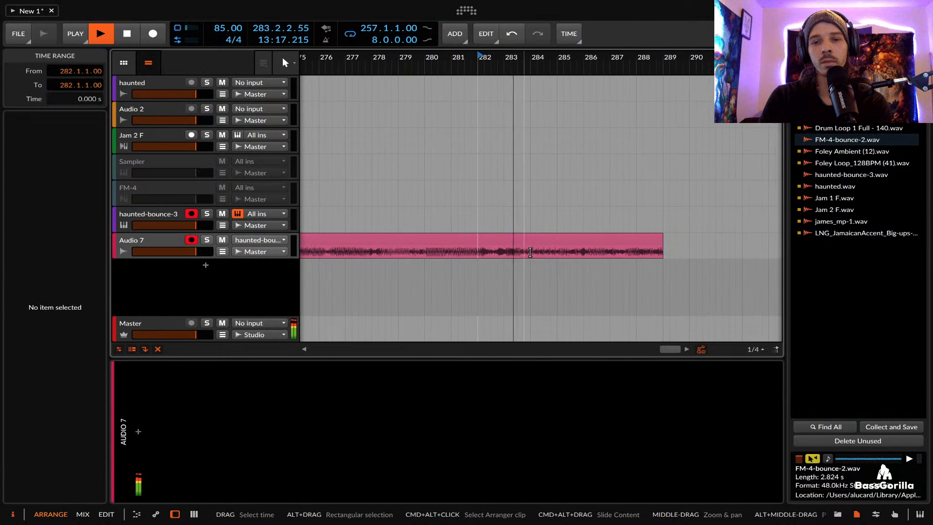
{"action": "scroll", "coordinate": [532, 252], "scroll_direction": "down", "scroll_amount": 5}
{"action": "key", "text": "space"}
Slice the stretched 16-bar clip to a multisample at 1/4 notes, bounced pre-fader with the 128-slice limit kept on
{"action": "left_click", "coordinate": [464, 242]}
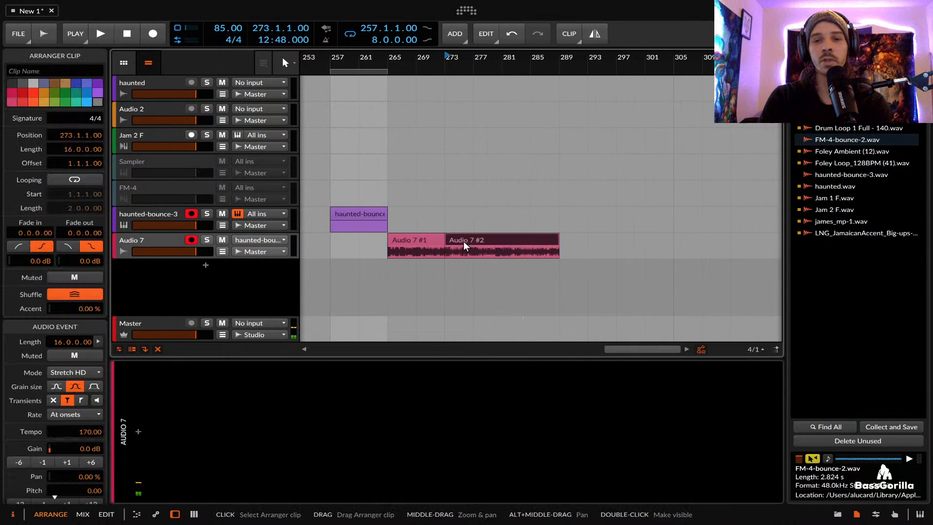
{"action": "right_click", "coordinate": [464, 242]}
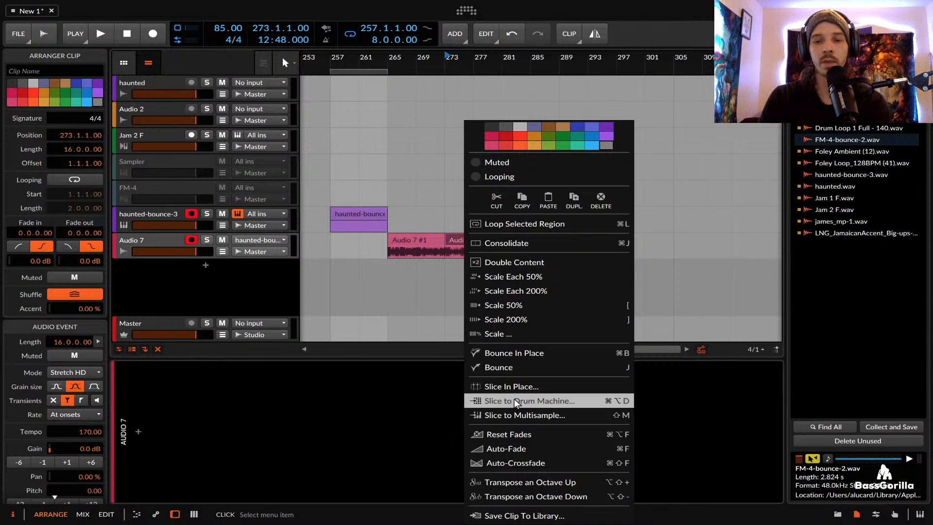
{"action": "left_click", "coordinate": [514, 414]}
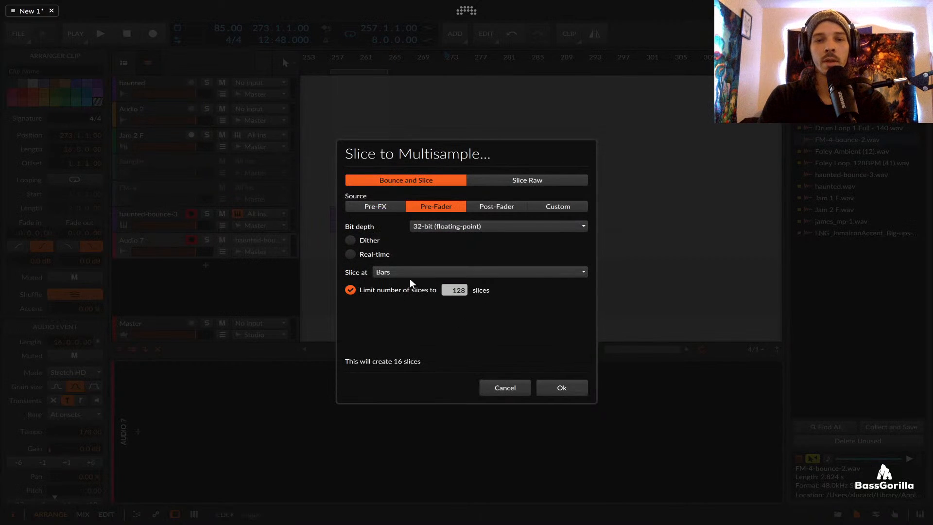
{"action": "left_click", "coordinate": [404, 268]}
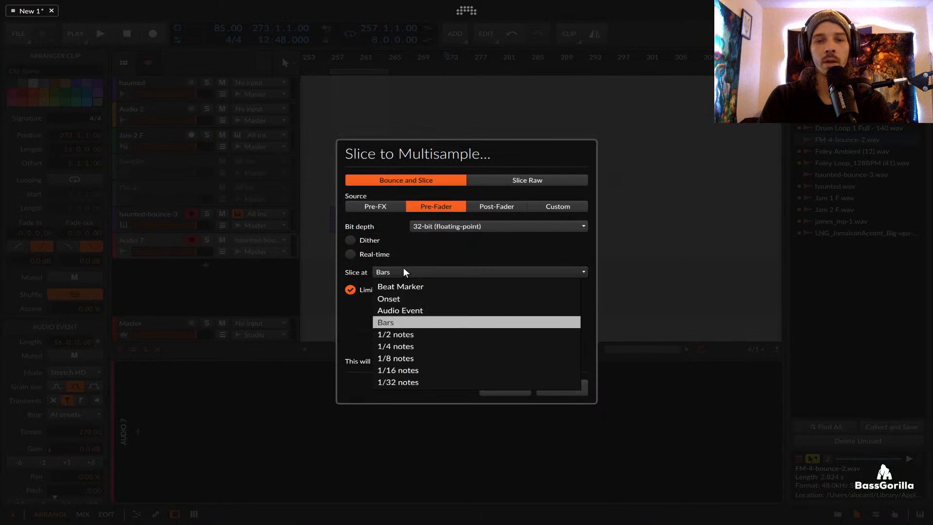
{"action": "left_click", "coordinate": [392, 346]}
{"action": "left_click", "coordinate": [554, 386]}
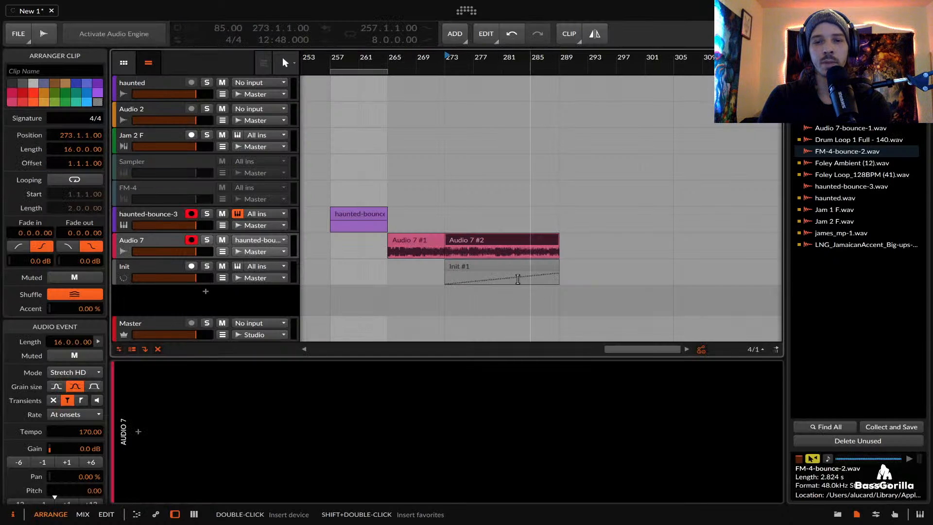
Select the new Init track, set its Sampler's output to +3.4 dB, and open the multisample zone editor
{"action": "left_click", "coordinate": [492, 267]}
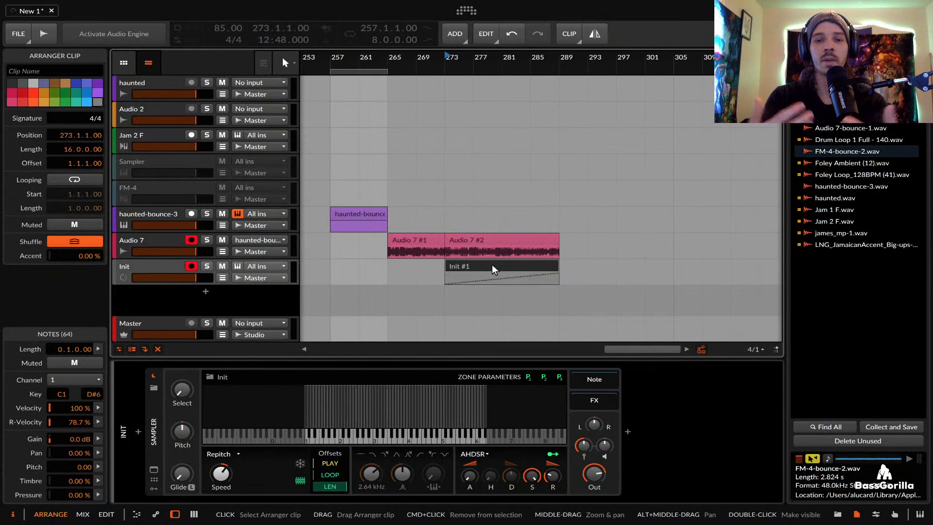
{"action": "left_click", "coordinate": [162, 267]}
{"action": "left_click_drag", "start_coordinate": [594, 474], "coordinate": [594, 464]}
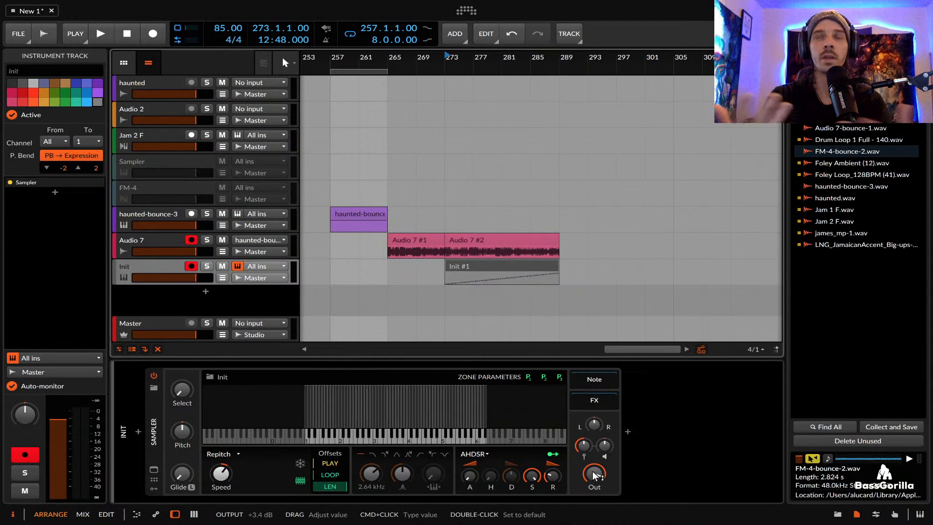
{"action": "left_click", "coordinate": [153, 469]}
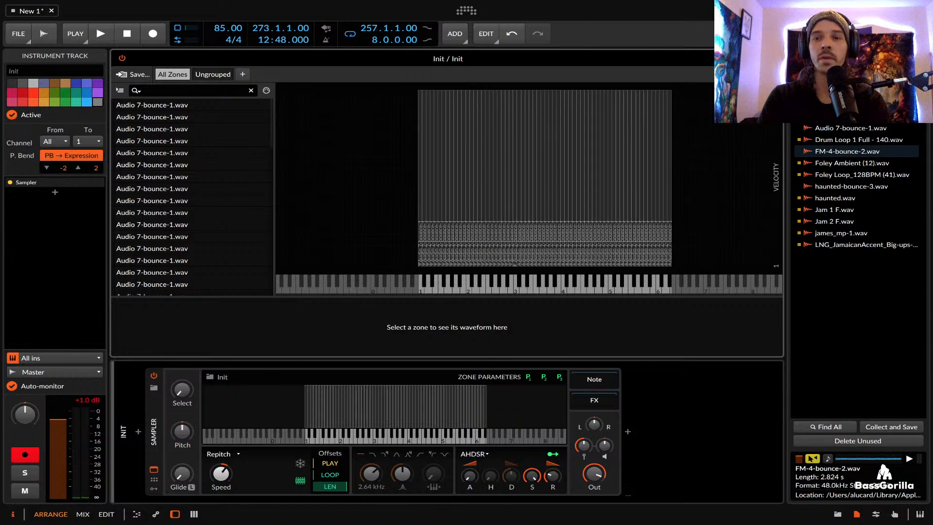
Close the multisample zone editor and select the Init clip in the arranger
{"action": "left_click", "coordinate": [154, 469]}
{"action": "left_click", "coordinate": [464, 266]}
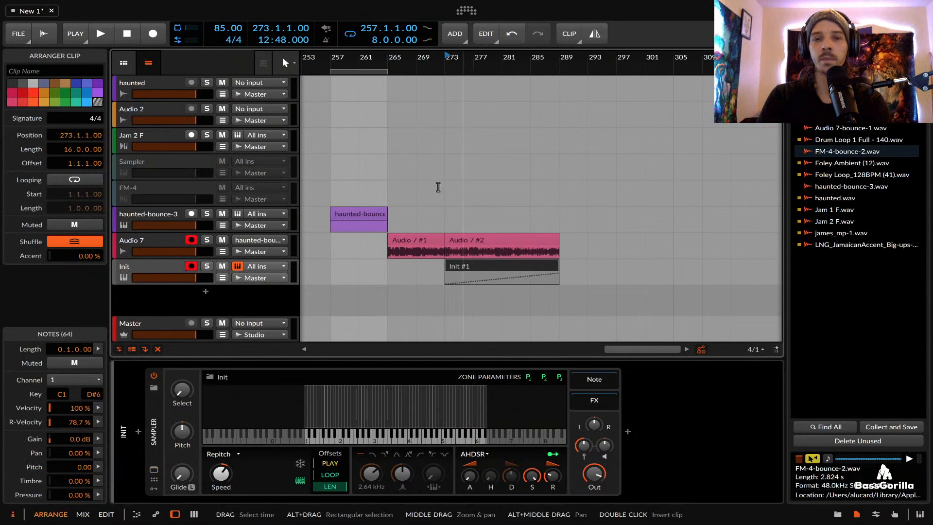
{"action": "left_click", "coordinate": [376, 212]}
{"action": "left_click", "coordinate": [468, 263]}
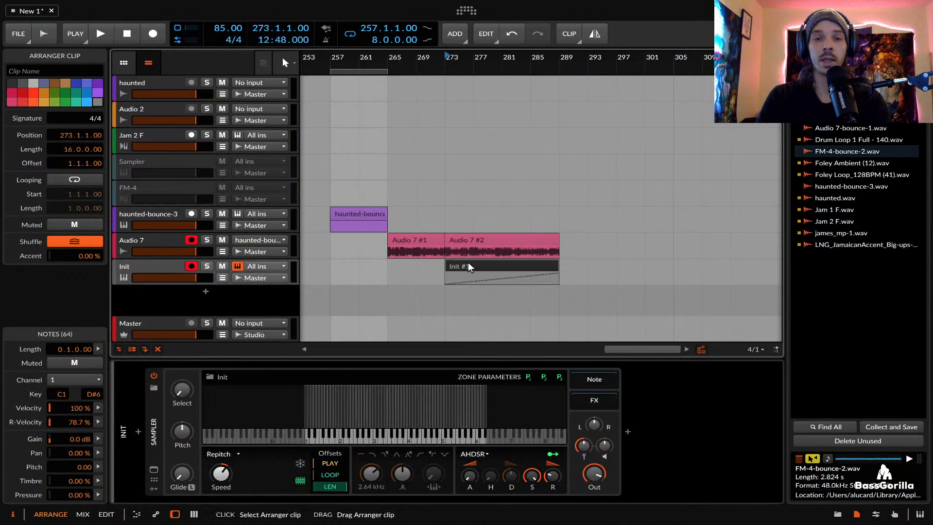
Deactivate the Audio 7 and haunted-bounce-3 tracks and move them up to sit below the Audio 2 track
{"action": "left_click", "coordinate": [133, 235]}
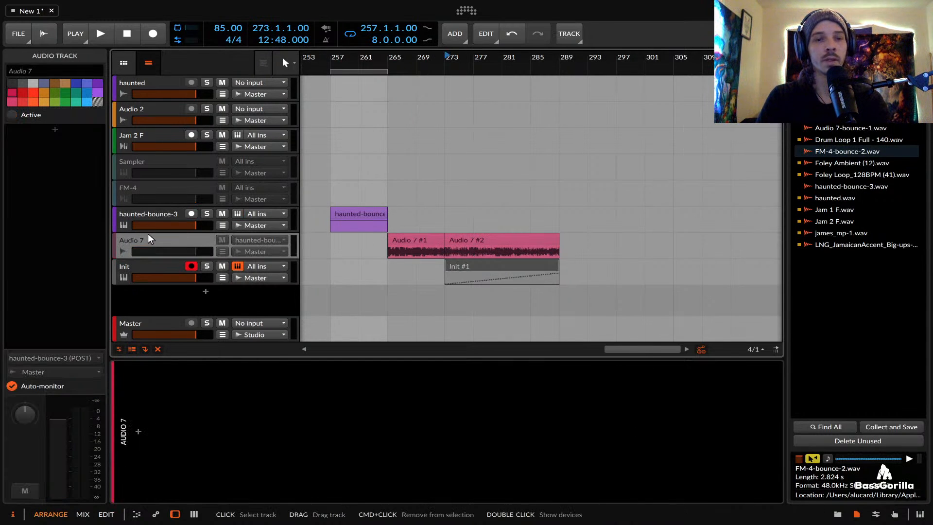
{"action": "left_click_drag", "start_coordinate": [147, 233], "coordinate": [264, 160]}
{"action": "left_click", "coordinate": [162, 243]}
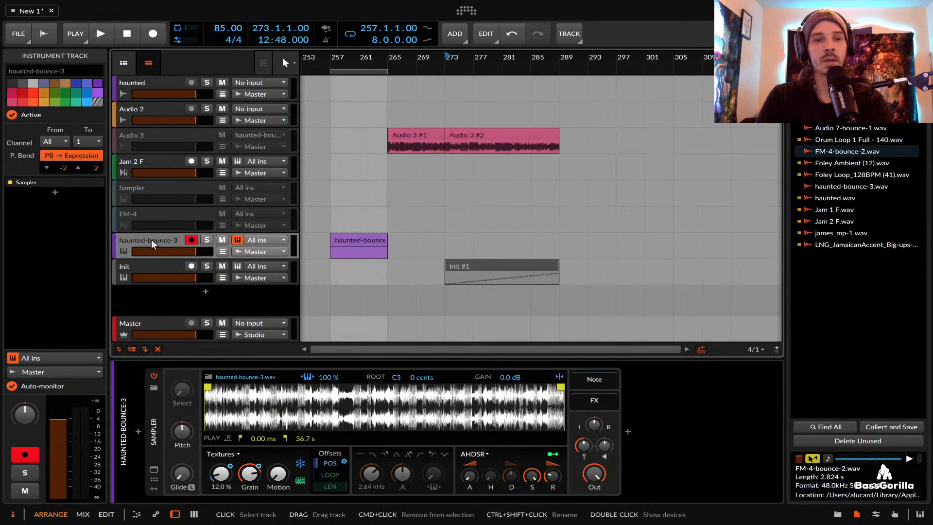
{"action": "left_click_drag", "start_coordinate": [151, 239], "coordinate": [159, 158]}
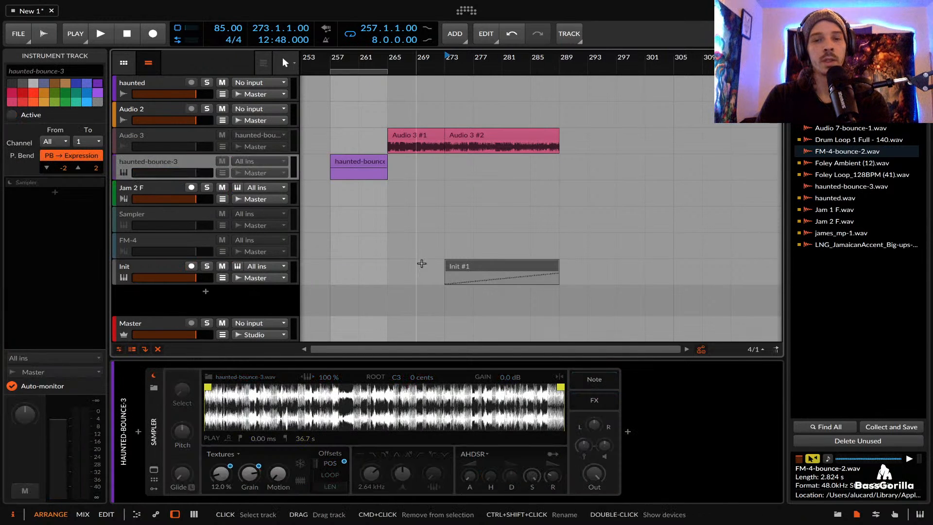
Audition Drum Loop 1 Full - 140.wav and place it at bar 289 on a new track below Init
{"action": "left_click", "coordinate": [477, 266]}
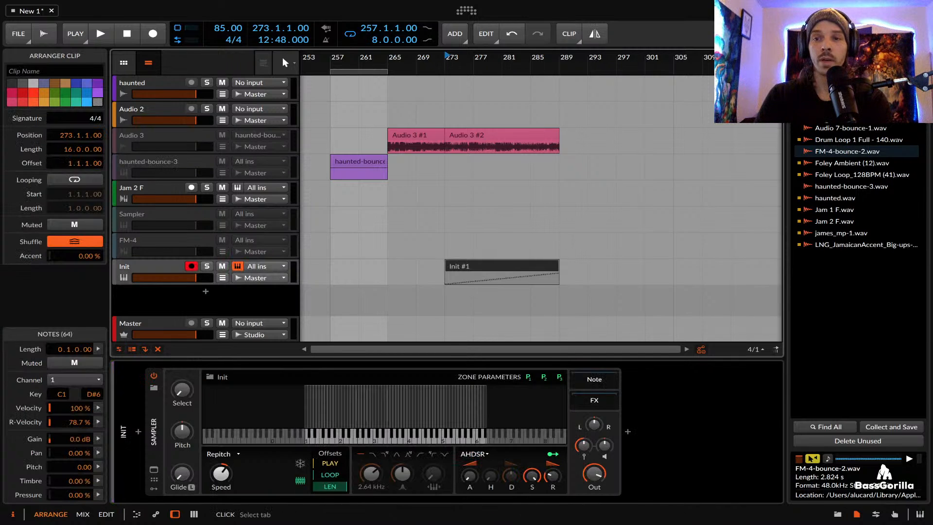
{"action": "left_click", "coordinate": [807, 59]}
{"action": "left_click", "coordinate": [840, 59]}
{"action": "left_click", "coordinate": [875, 59]}
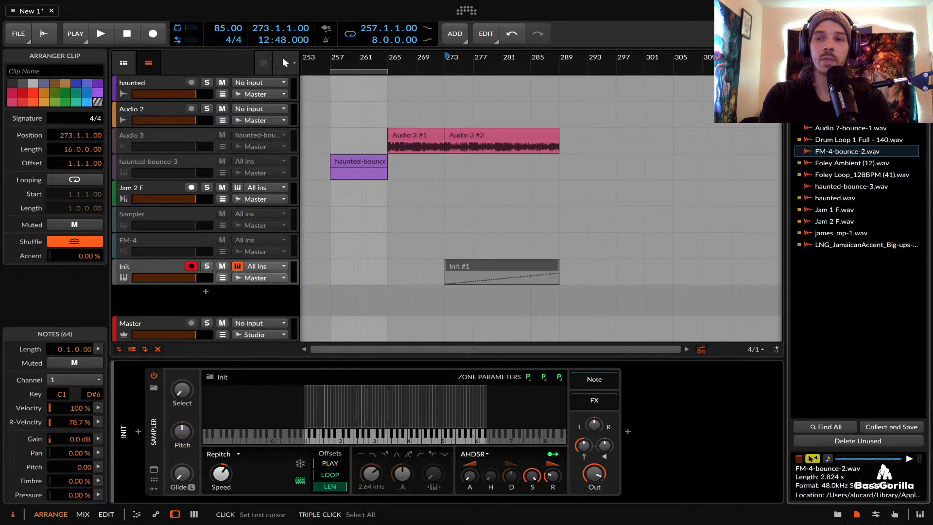
{"action": "type", "text": "i"}
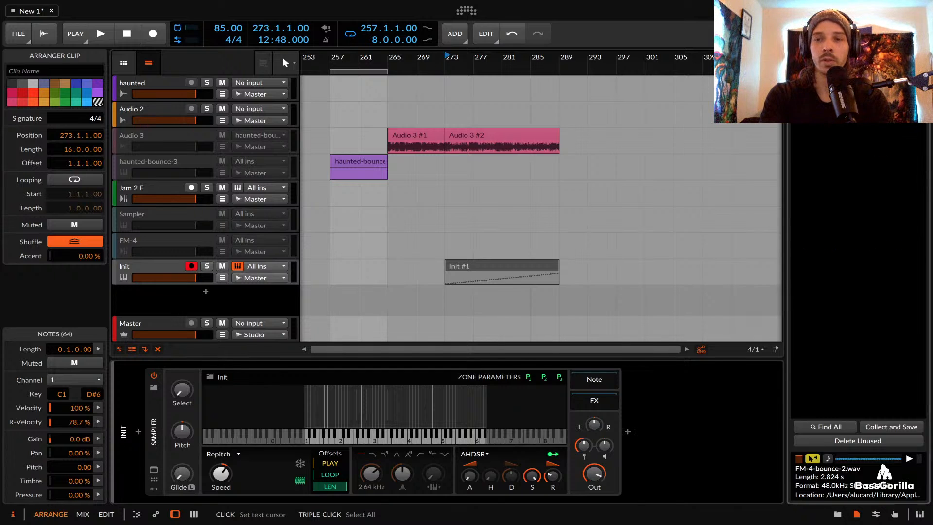
{"action": "left_click", "coordinate": [838, 116]}
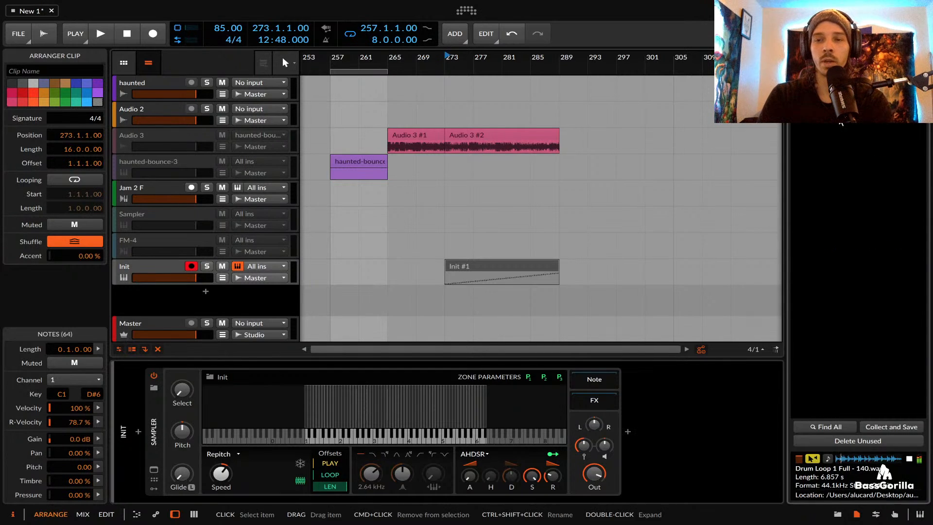
{"action": "left_click_drag", "start_coordinate": [838, 117], "coordinate": [574, 293]}
Stretch the Drum Loop 1 Full - 140 clip to 8 bars
{"action": "scroll", "coordinate": [572, 236], "scroll_direction": "up", "scroll_amount": 2}
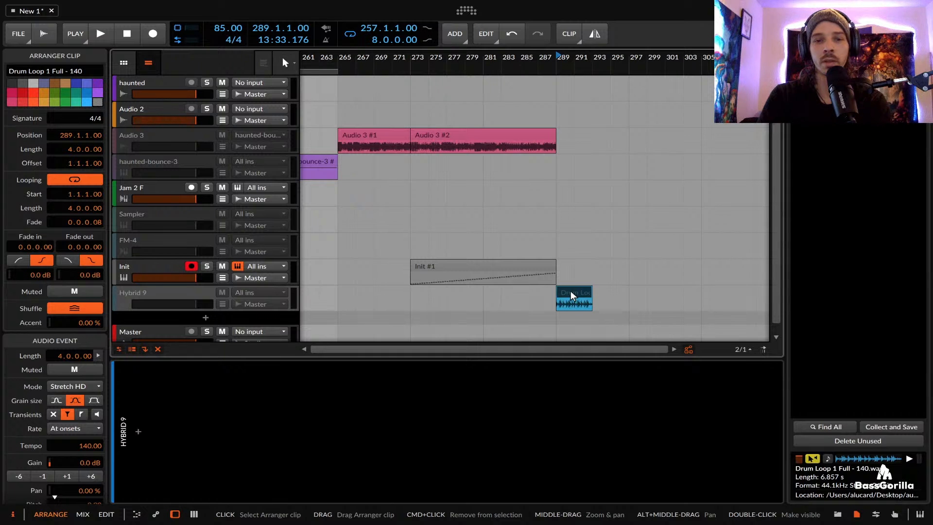
{"action": "key", "text": "super+alt+Right"}
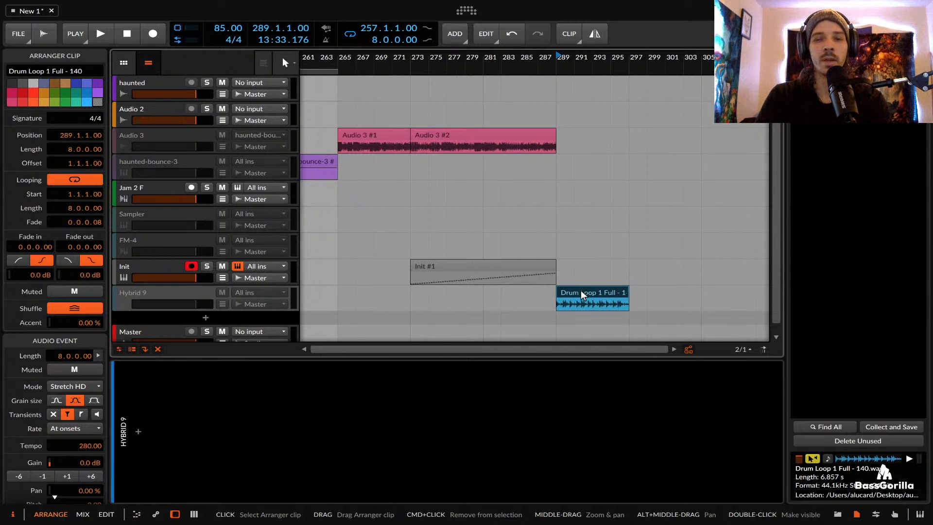
{"action": "scroll", "coordinate": [582, 290], "scroll_direction": "up", "scroll_amount": 3}
{"action": "scroll", "coordinate": [582, 291], "scroll_direction": "right", "scroll_amount": 1}
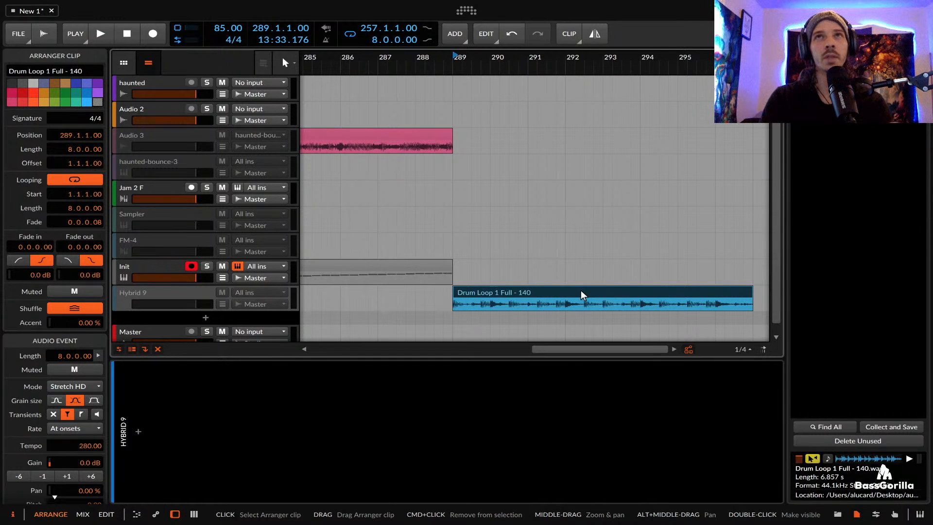
Try slicing the drum loop clip to a multisample at beat markers, bounced pre-fader at 32-bit with the 128-slice limit
{"action": "right_click", "coordinate": [581, 290]}
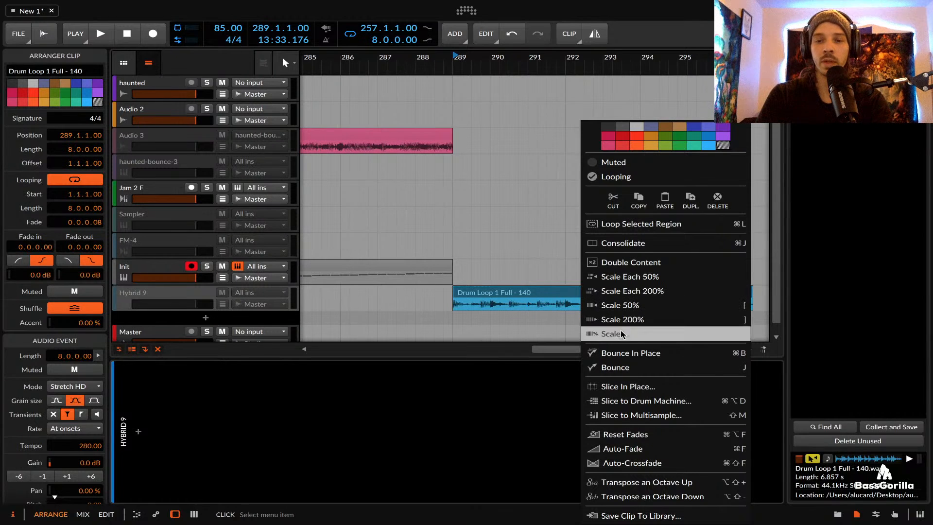
{"action": "left_click", "coordinate": [622, 413]}
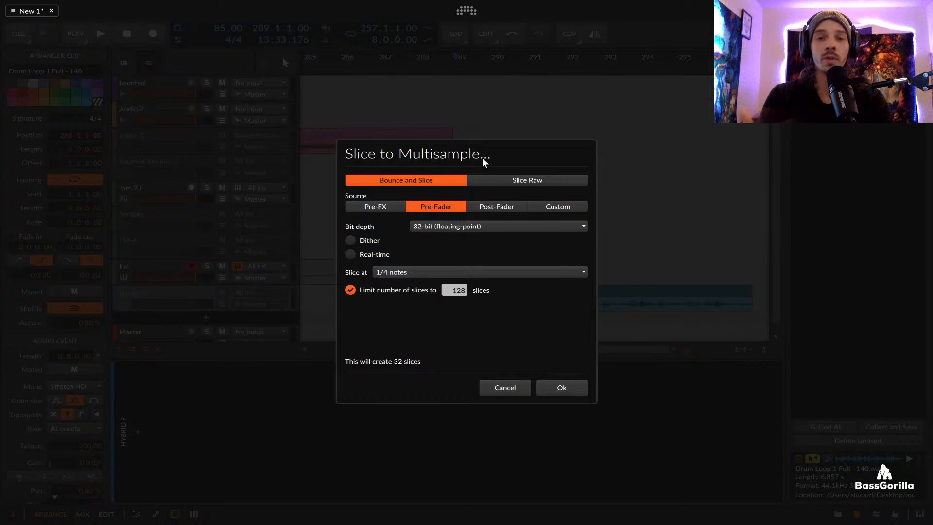
{"action": "left_click", "coordinate": [460, 228]}
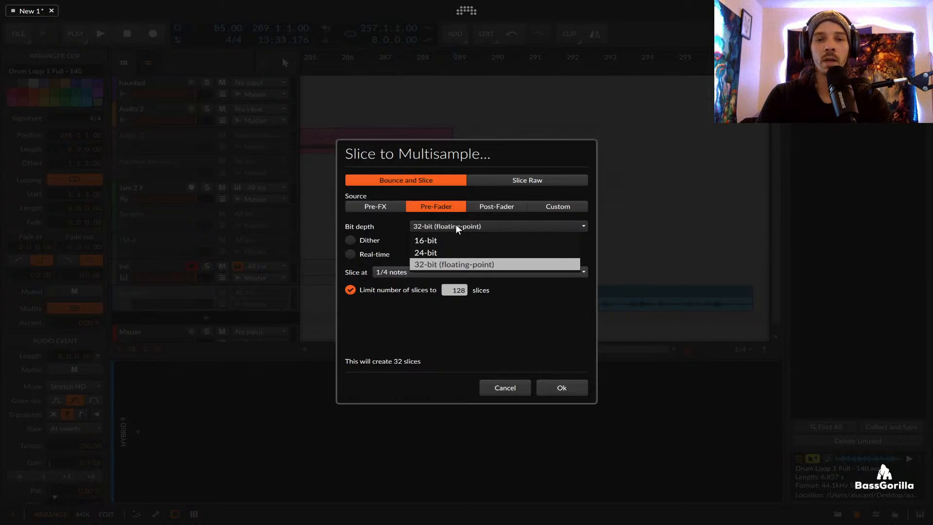
{"action": "left_click", "coordinate": [455, 225]}
{"action": "left_click", "coordinate": [407, 271]}
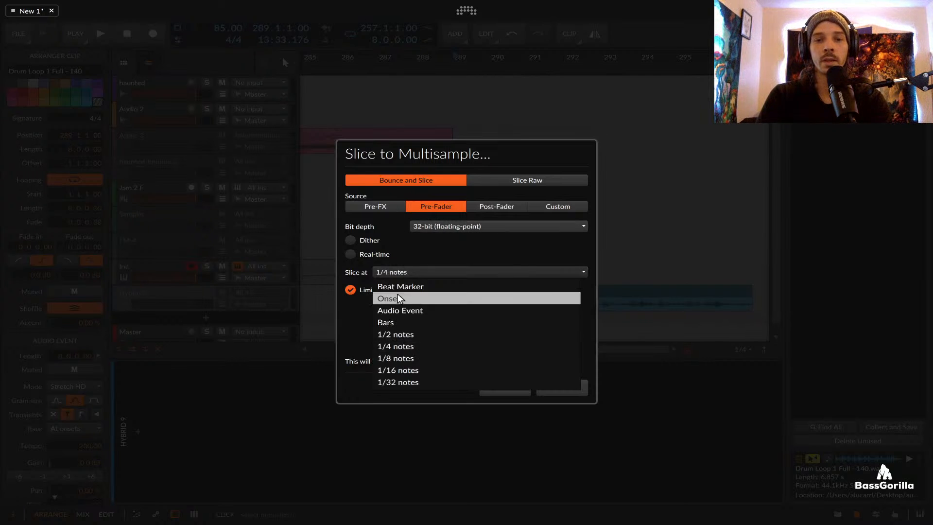
{"action": "left_click", "coordinate": [398, 295]}
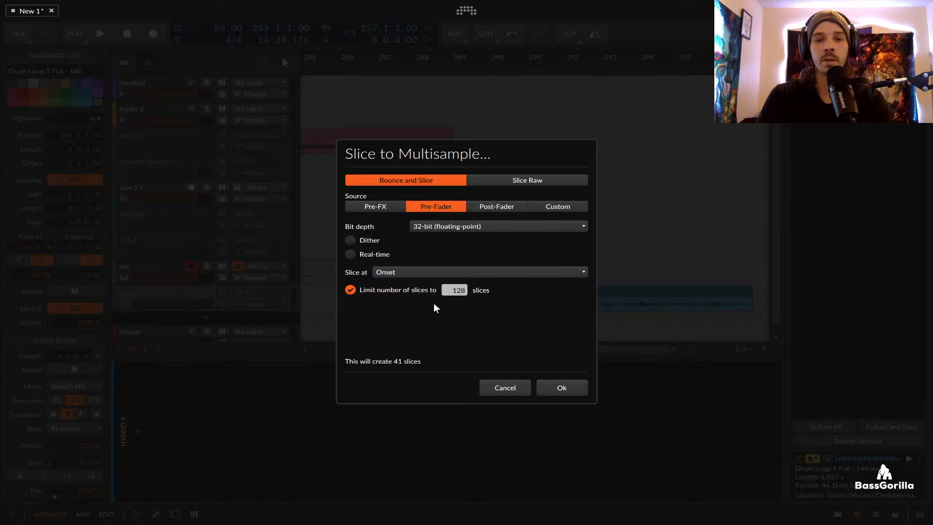
{"action": "left_click", "coordinate": [463, 272]}
{"action": "left_click", "coordinate": [396, 297]}
{"action": "left_click", "coordinate": [391, 273]}
{"action": "left_click", "coordinate": [411, 285]}
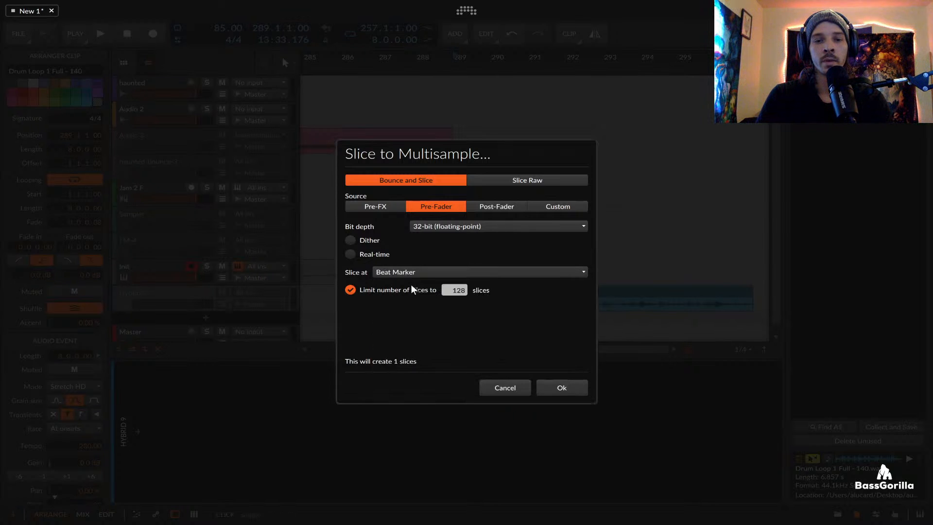
{"action": "left_click", "coordinate": [554, 388]}
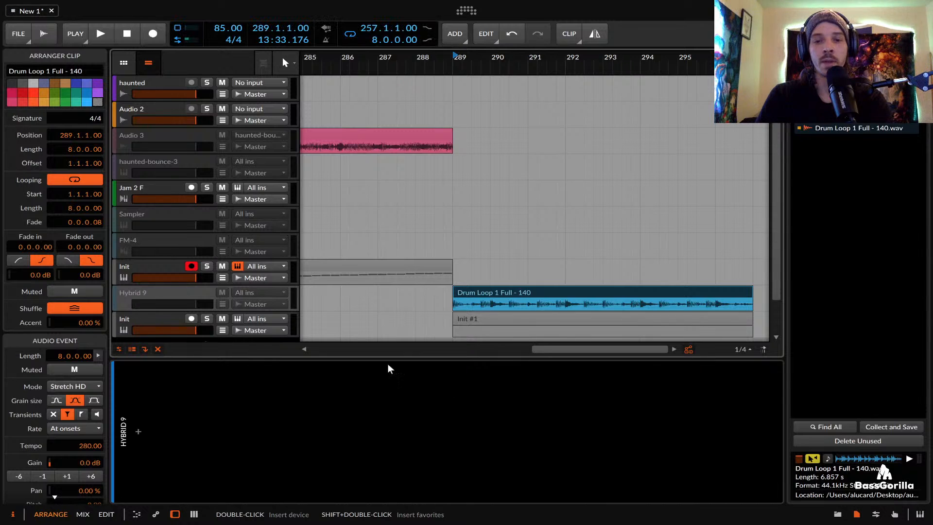
Inspect the newly sliced Init clip below the drum loop and undo the beat-marker slicing
{"action": "scroll", "coordinate": [423, 309], "scroll_direction": "down", "scroll_amount": 2}
{"action": "scroll", "coordinate": [413, 298], "scroll_direction": "right", "scroll_amount": 2}
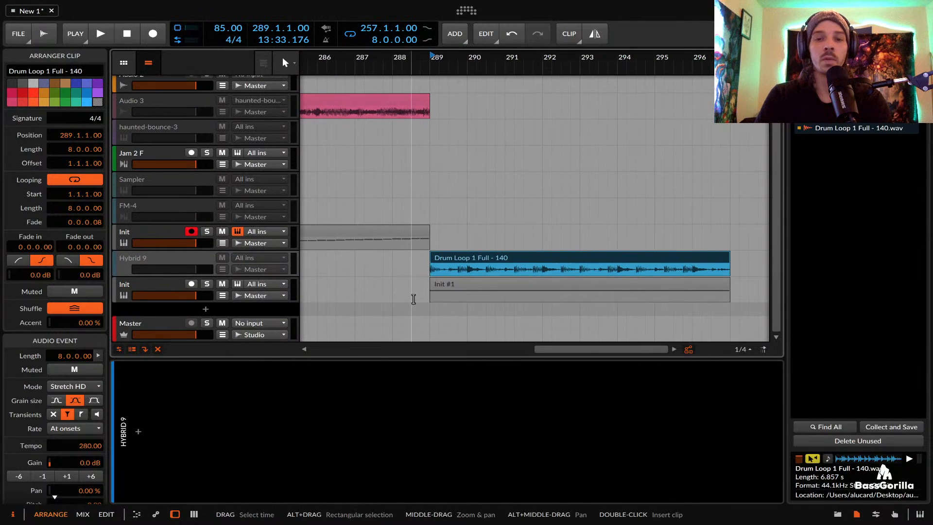
{"action": "left_click", "coordinate": [464, 285]}
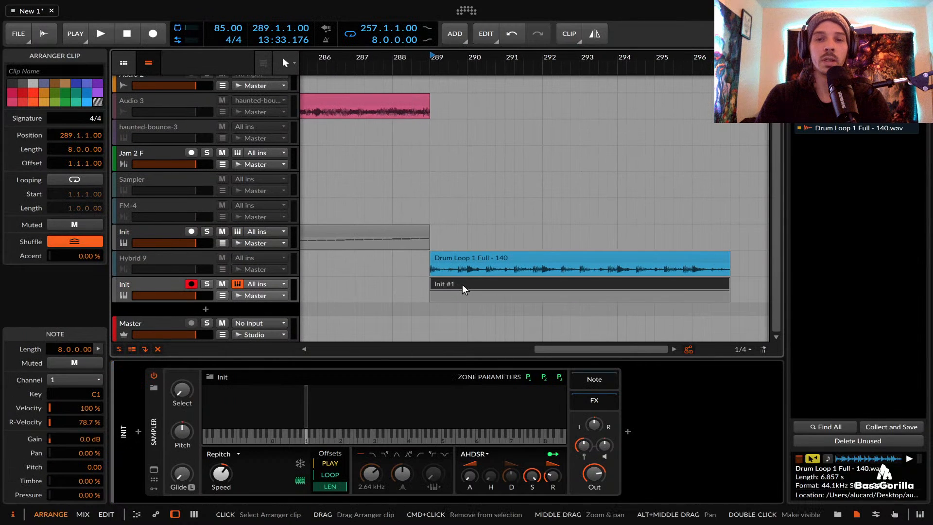
{"action": "key", "text": "super+z"}
Slice the drum loop clip to a multisample at onsets, bounced pre-fader at 32-bit
{"action": "left_click", "coordinate": [512, 284]}
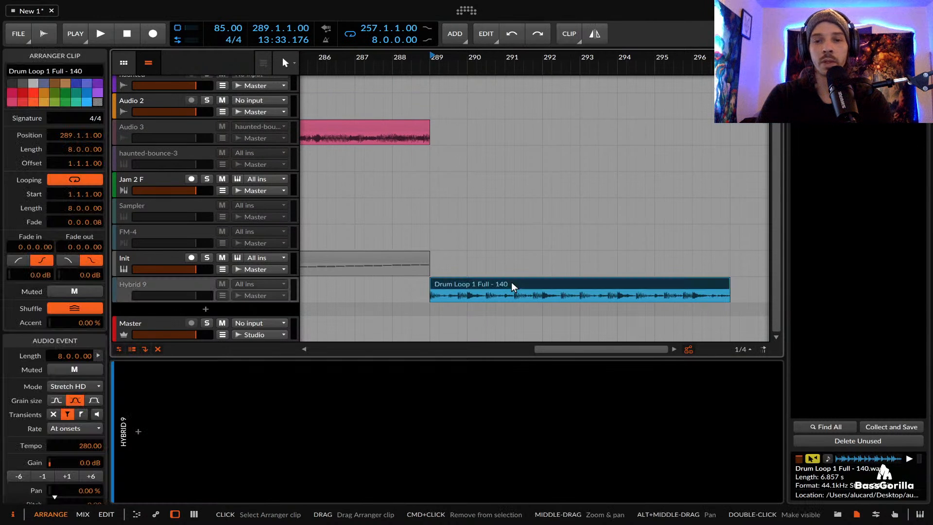
{"action": "right_click", "coordinate": [512, 283]}
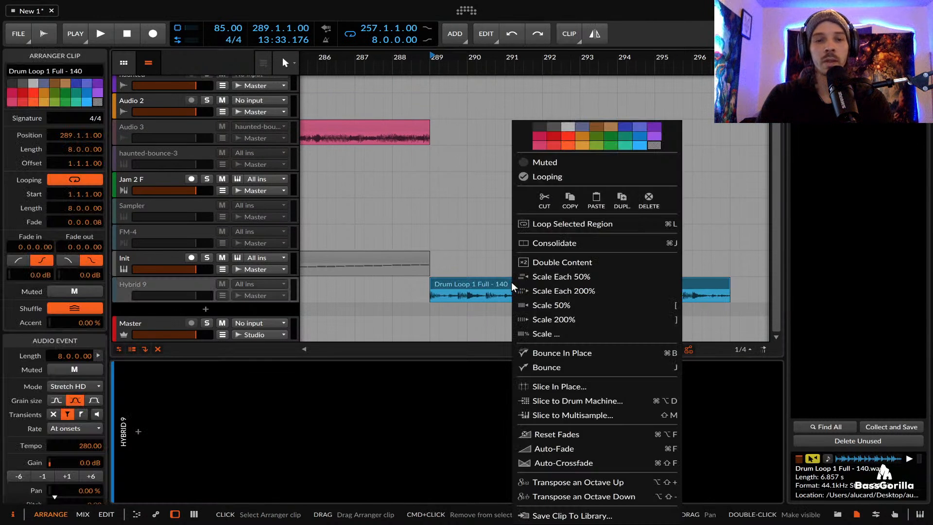
{"action": "left_click", "coordinate": [556, 415]}
{"action": "left_click", "coordinate": [419, 273]}
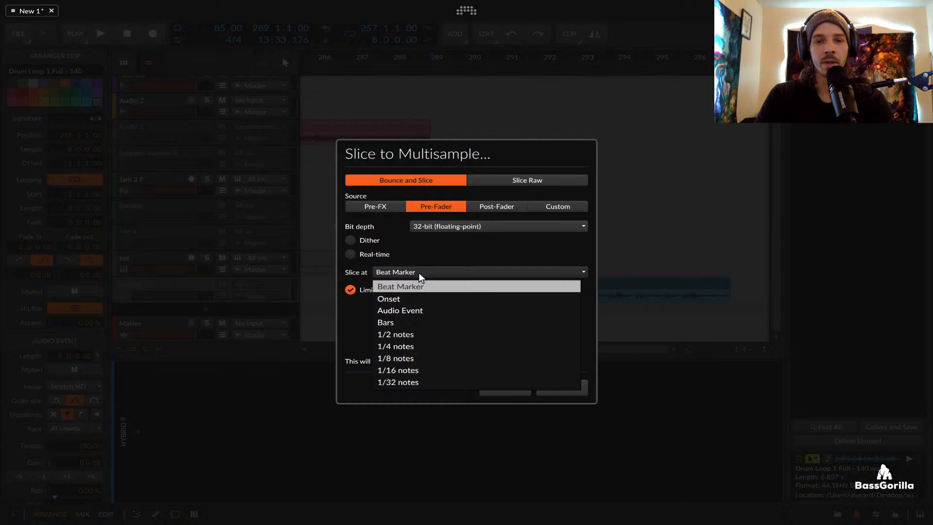
{"action": "left_click", "coordinate": [402, 297]}
{"action": "left_click", "coordinate": [561, 388]}
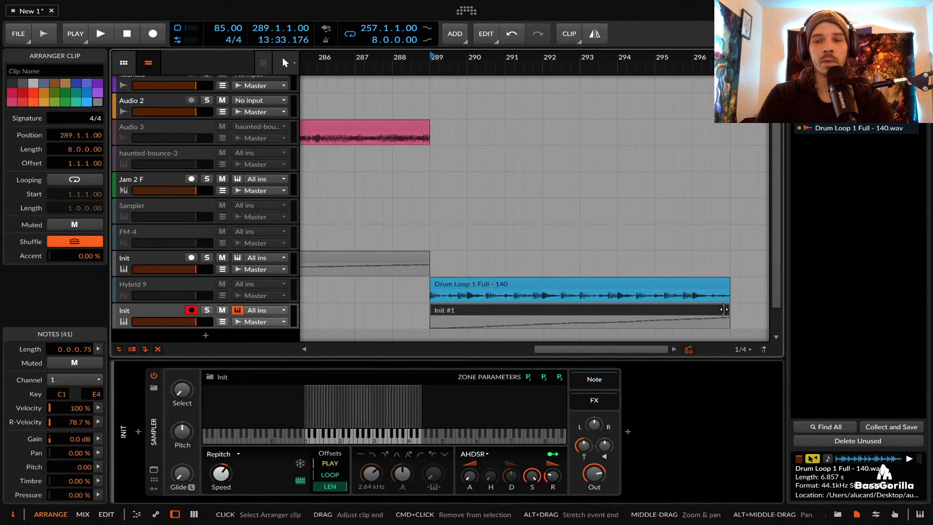
Shorten the Init clip below the drum loop to 2 bars and play it back from bar 289
{"action": "left_click_drag", "start_coordinate": [728, 310], "coordinate": [500, 307]}
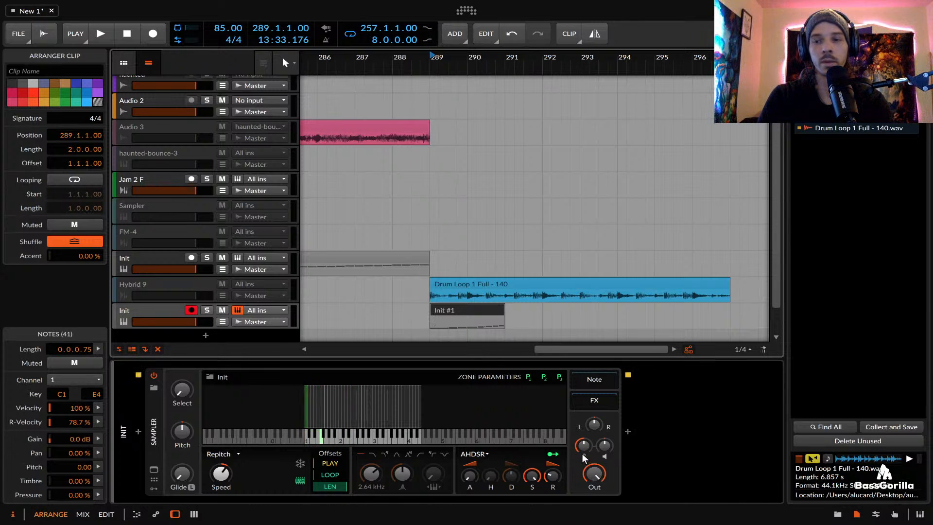
{"action": "left_click", "coordinate": [157, 311]}
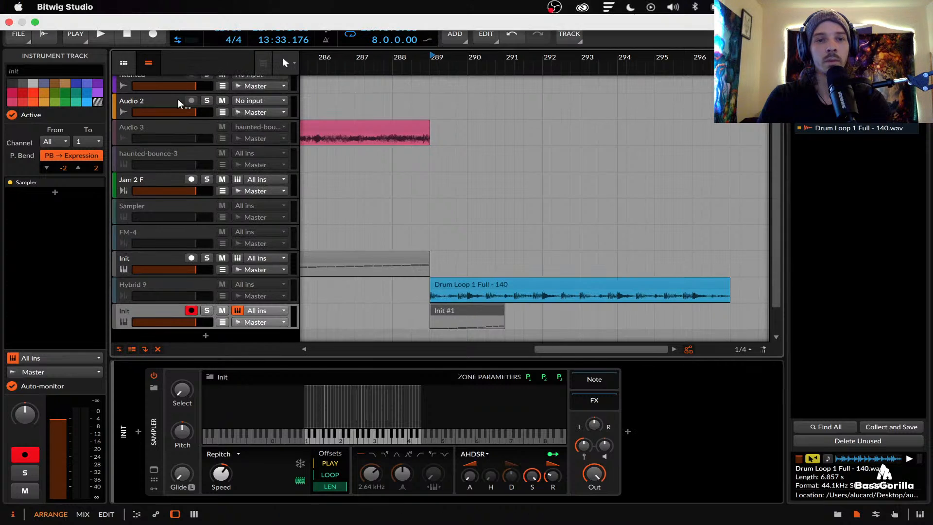
{"action": "scroll", "coordinate": [147, 225], "scroll_direction": "down", "scroll_amount": 1}
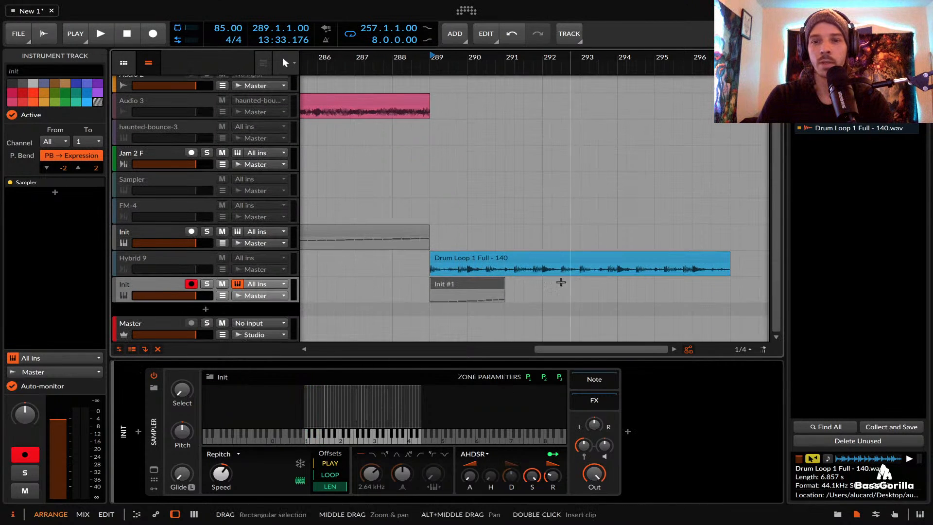
{"action": "left_click", "coordinate": [468, 281]}
{"action": "key", "text": "space"}
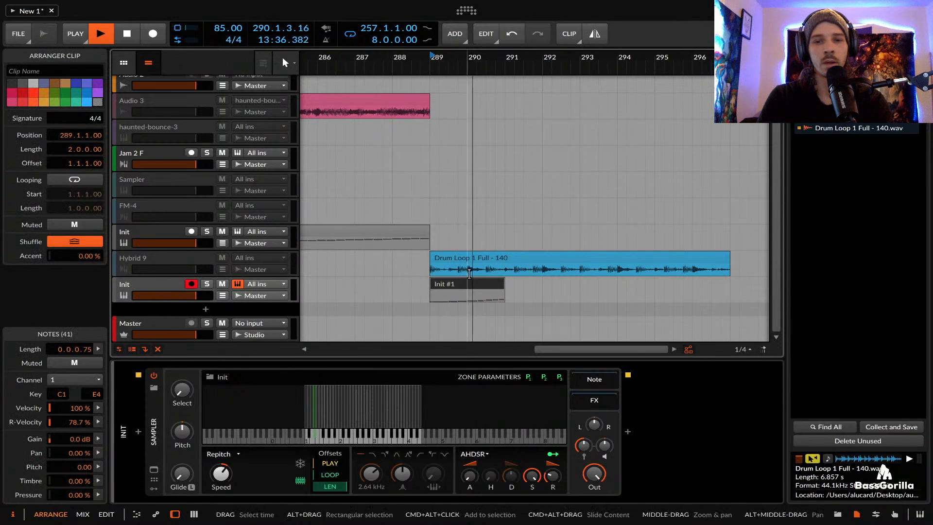
{"action": "key", "text": "space"}
Activate the Hybrid 9 track and delete the sliced Init clip and its track below it
{"action": "left_click", "coordinate": [166, 280]}
{"action": "left_click", "coordinate": [154, 261]}
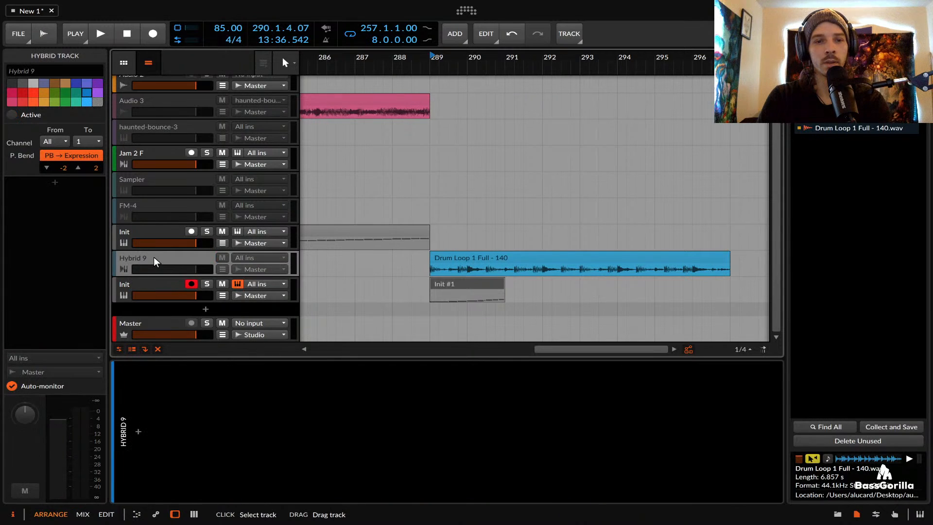
{"action": "left_click", "coordinate": [445, 283]}
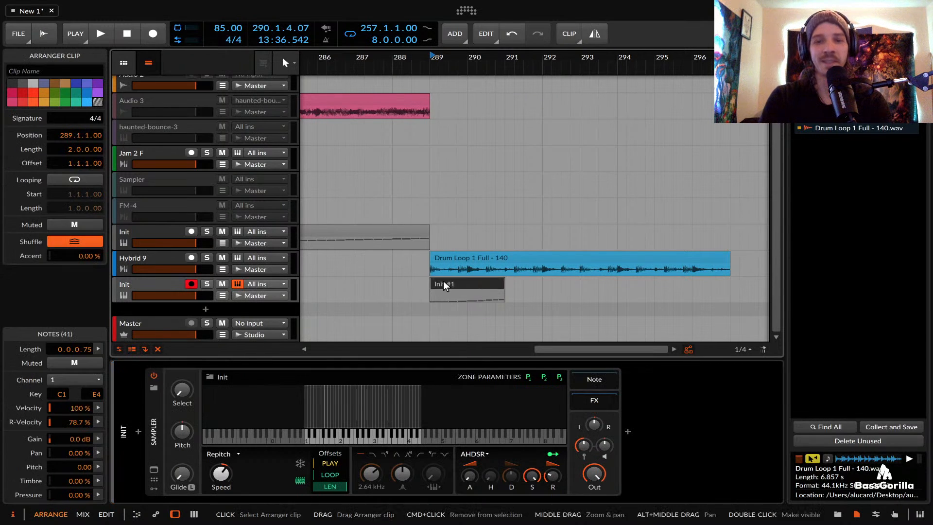
{"action": "key", "text": "Delete"}
{"action": "left_click", "coordinate": [146, 284]}
{"action": "key", "text": "Delete"}
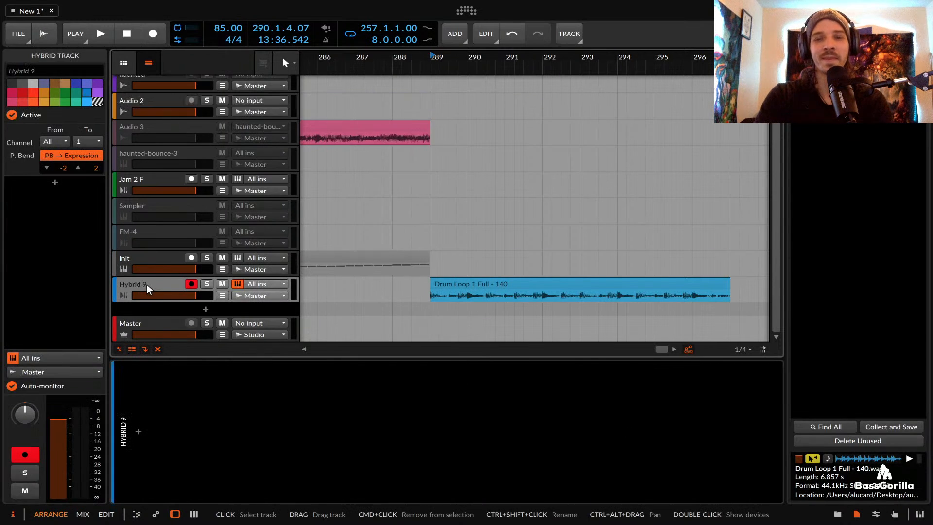
Slice the drum loop clip to a multisample again with the same onset settings and select the new Init track
{"action": "left_click", "coordinate": [441, 287]}
{"action": "right_click", "coordinate": [442, 286]}
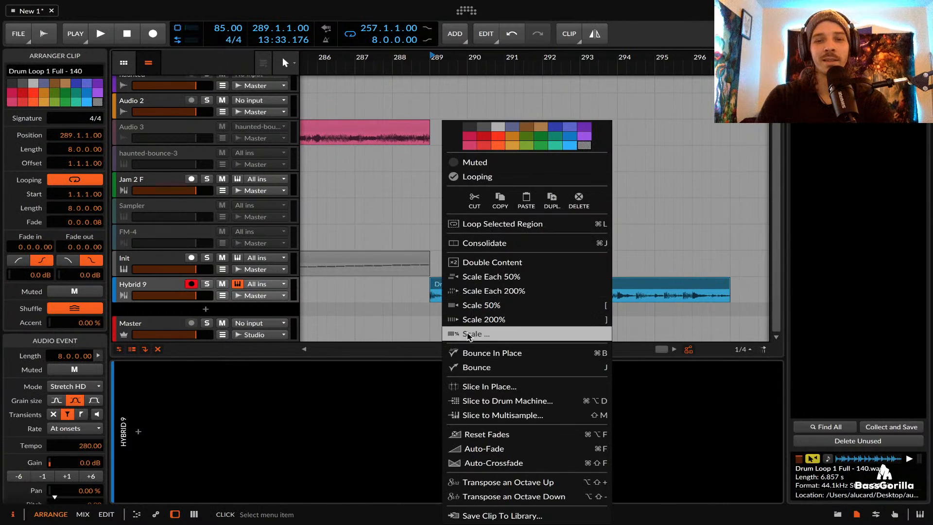
{"action": "left_click", "coordinate": [486, 415]}
{"action": "left_click", "coordinate": [553, 388]}
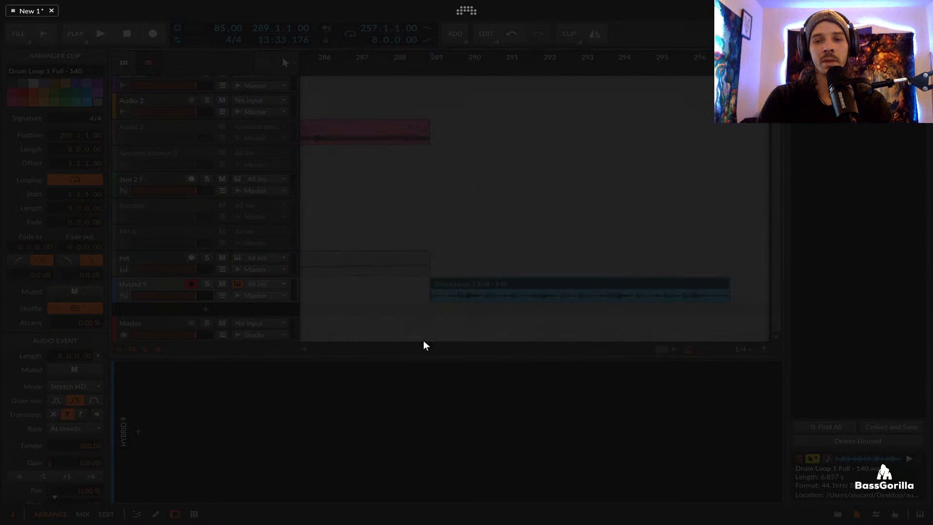
{"action": "left_click", "coordinate": [156, 308]}
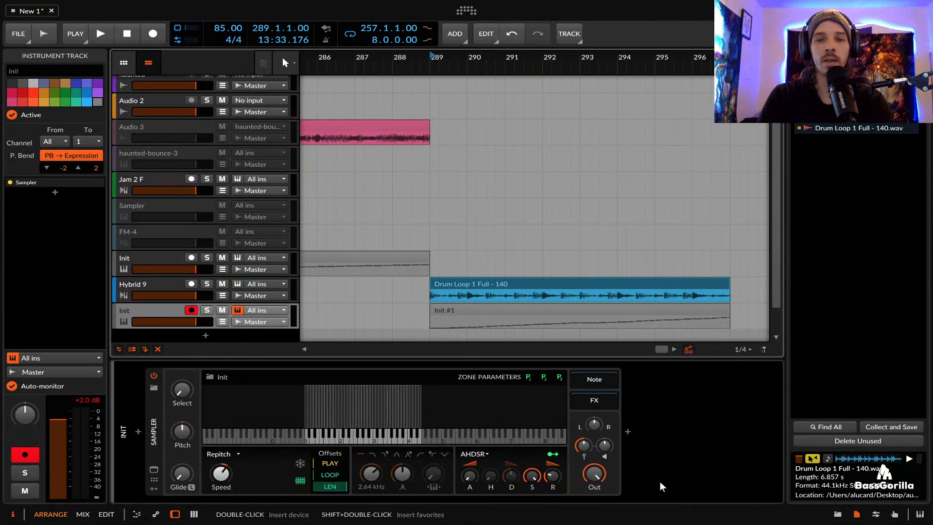
Move the new Init clip on the bottom Init track from bar 289 to start at bar 273
{"action": "scroll", "coordinate": [409, 295], "scroll_direction": "left", "scroll_amount": 8}
{"action": "scroll", "coordinate": [383, 264], "scroll_direction": "down", "scroll_amount": 5}
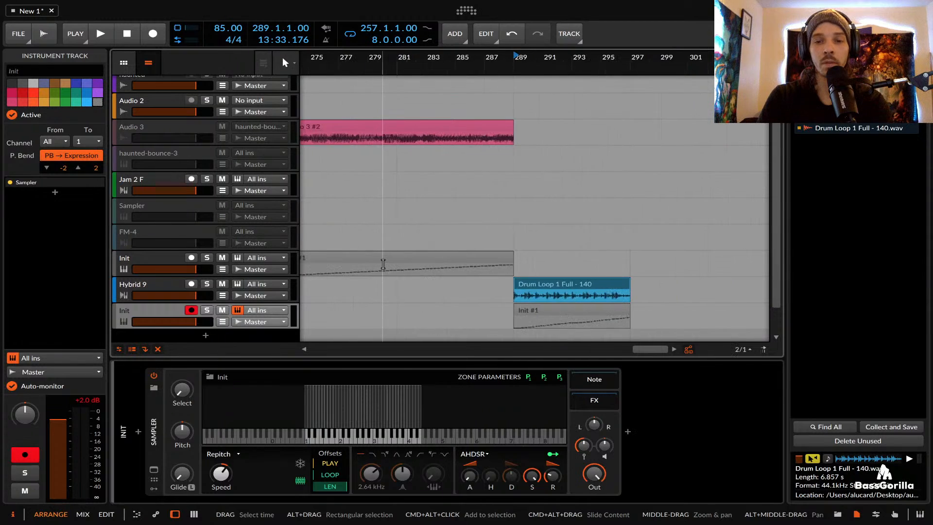
{"action": "left_click", "coordinate": [513, 312]}
{"action": "left_click_drag", "start_coordinate": [512, 311], "coordinate": [344, 311]}
{"action": "scroll", "coordinate": [356, 310], "scroll_direction": "up", "scroll_amount": 5}
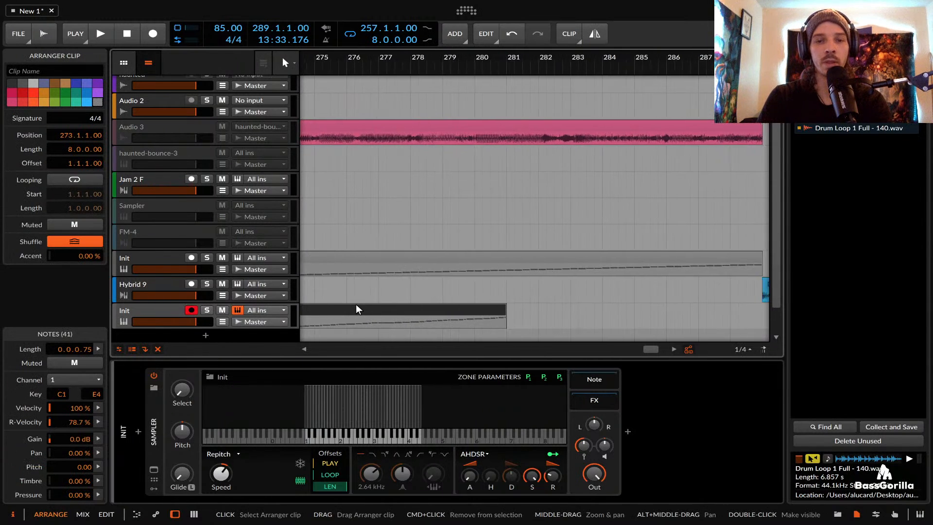
Compare the two sliced Init clips at bar 273 and the drum loop clip, checking their notes and Sampler zones
{"action": "left_click", "coordinate": [413, 258]}
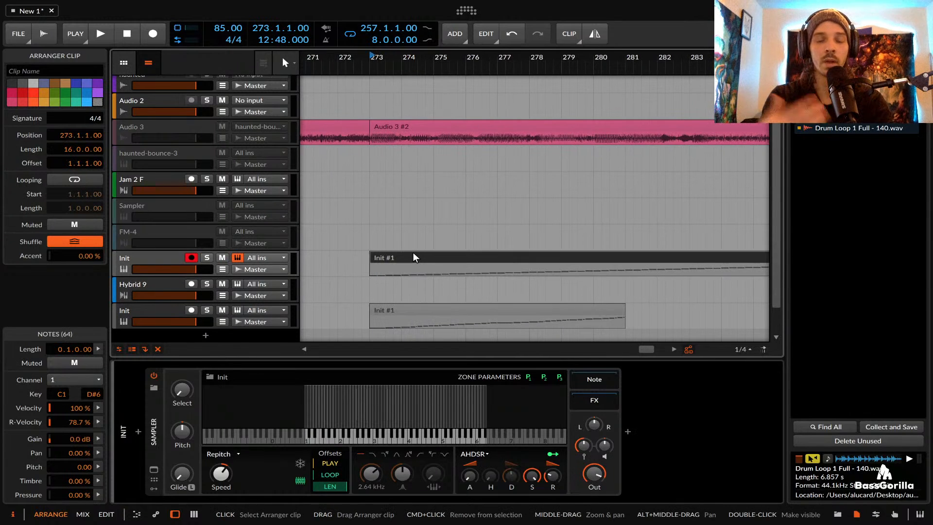
{"action": "scroll", "coordinate": [413, 258], "scroll_direction": "down", "scroll_amount": 8}
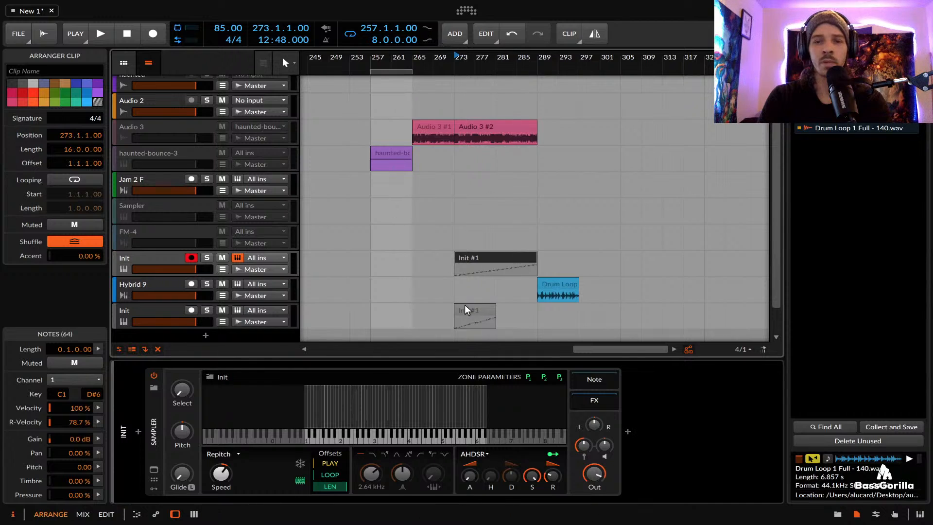
{"action": "left_click", "coordinate": [461, 306]}
{"action": "scroll", "coordinate": [461, 306], "scroll_direction": "up", "scroll_amount": 5}
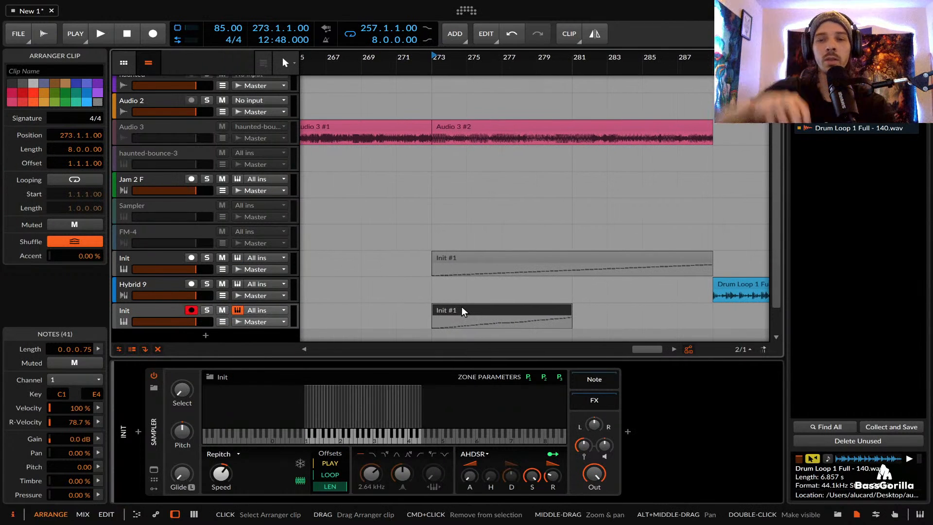
{"action": "scroll", "coordinate": [694, 288], "scroll_direction": "right", "scroll_amount": 1}
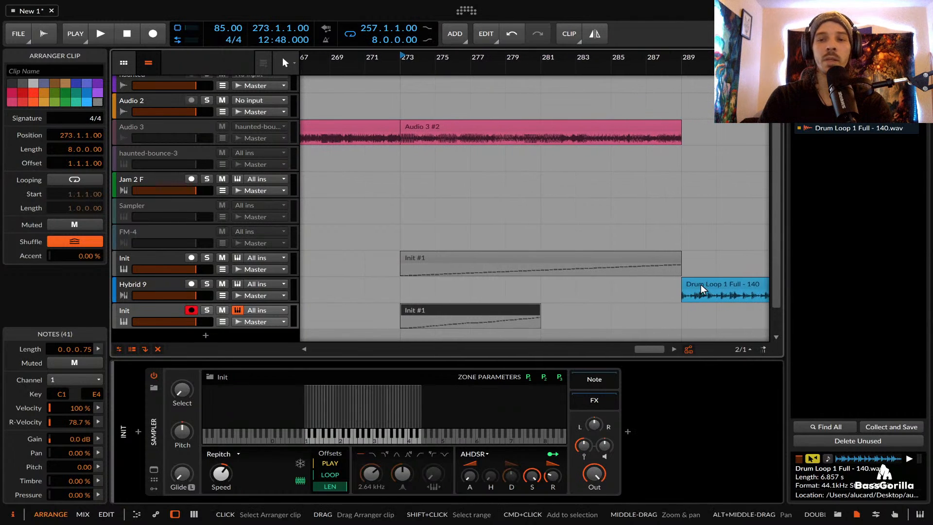
{"action": "left_click", "coordinate": [701, 284]}
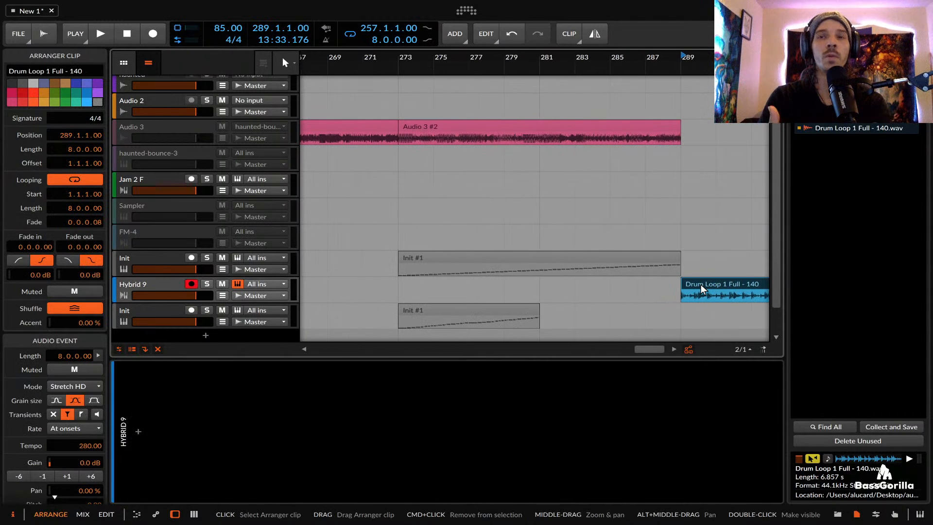
{"action": "left_click", "coordinate": [524, 258]}
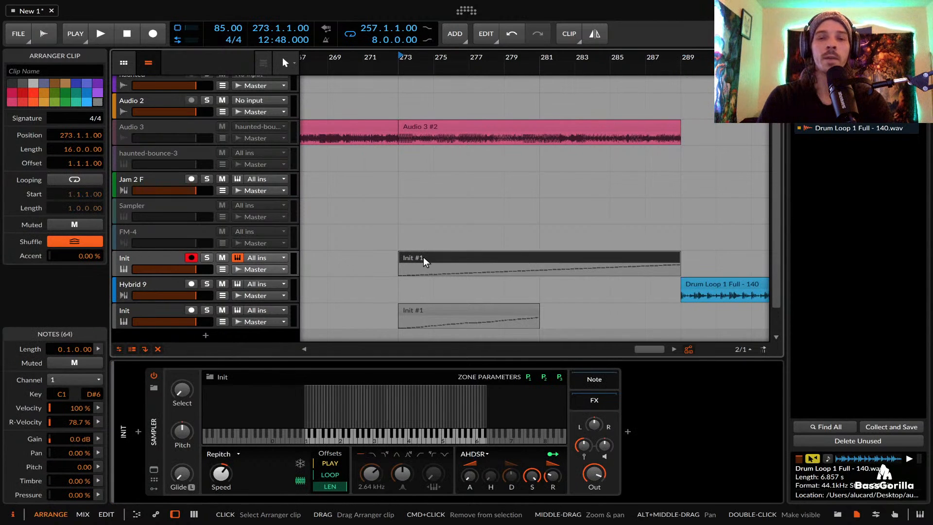
{"action": "scroll", "coordinate": [424, 257], "scroll_direction": "up", "scroll_amount": 2}
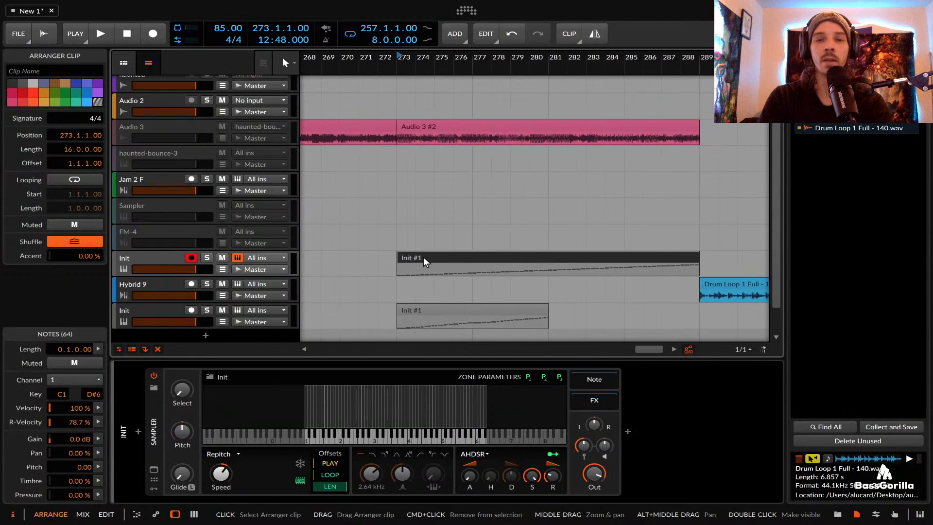
{"action": "scroll", "coordinate": [424, 256], "scroll_direction": "down", "scroll_amount": 2}
{"action": "scroll", "coordinate": [424, 257], "scroll_direction": "left", "scroll_amount": 5}
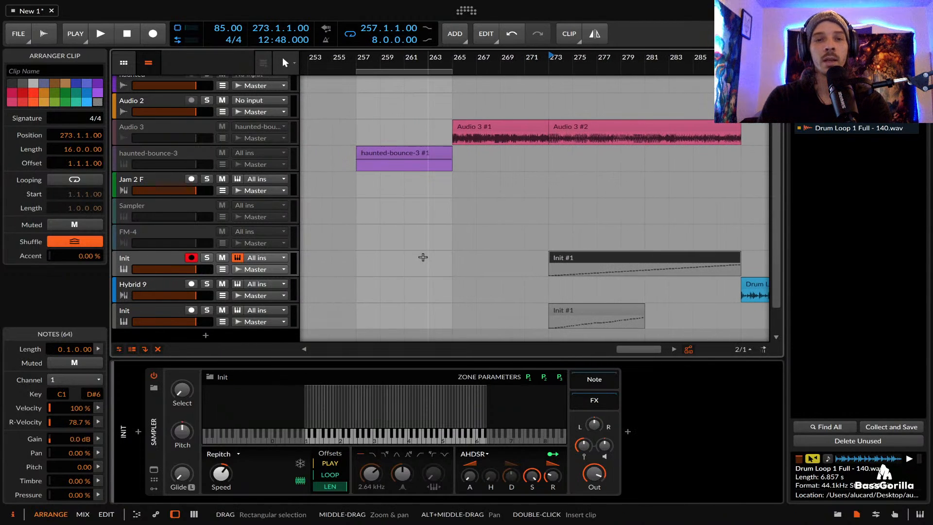
Review the haunted-bounce-3 clip's granular Sampler and the empty bars 257 to 273 on the upper Init track
{"action": "left_click", "coordinate": [383, 153]}
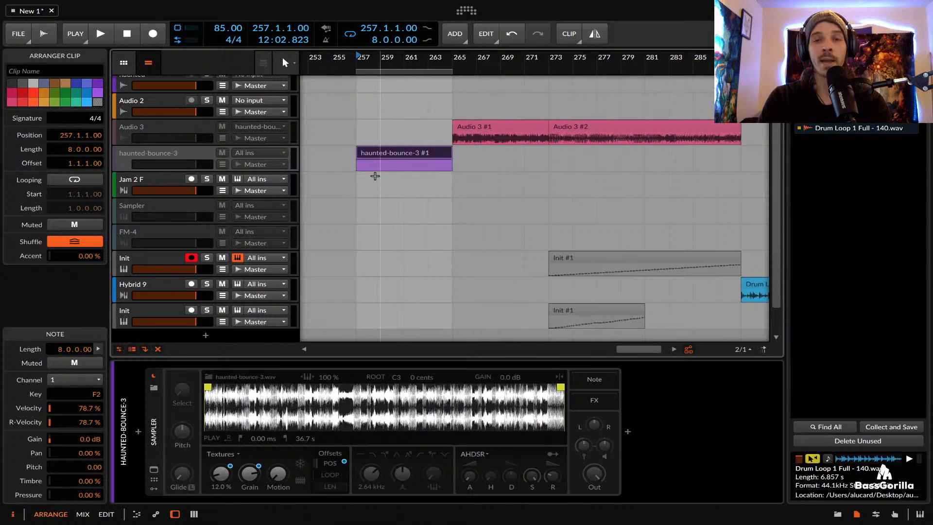
{"action": "scroll", "coordinate": [375, 176], "scroll_direction": "down", "scroll_amount": 2}
{"action": "scroll", "coordinate": [375, 176], "scroll_direction": "left", "scroll_amount": 1}
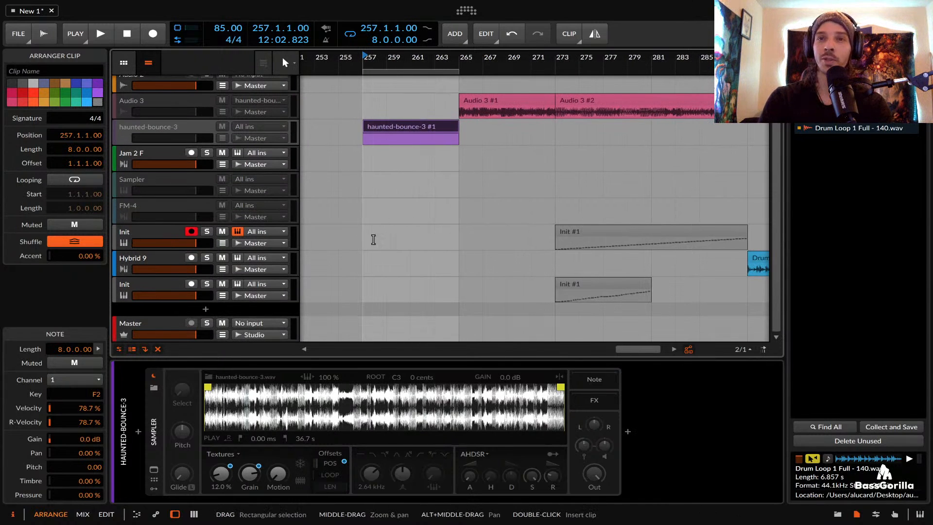
{"action": "left_click_drag", "start_coordinate": [372, 241], "coordinate": [553, 247]}
{"action": "scroll", "coordinate": [553, 247], "scroll_direction": "right", "scroll_amount": 3}
{"action": "scroll", "coordinate": [553, 247], "scroll_direction": "down", "scroll_amount": 3}
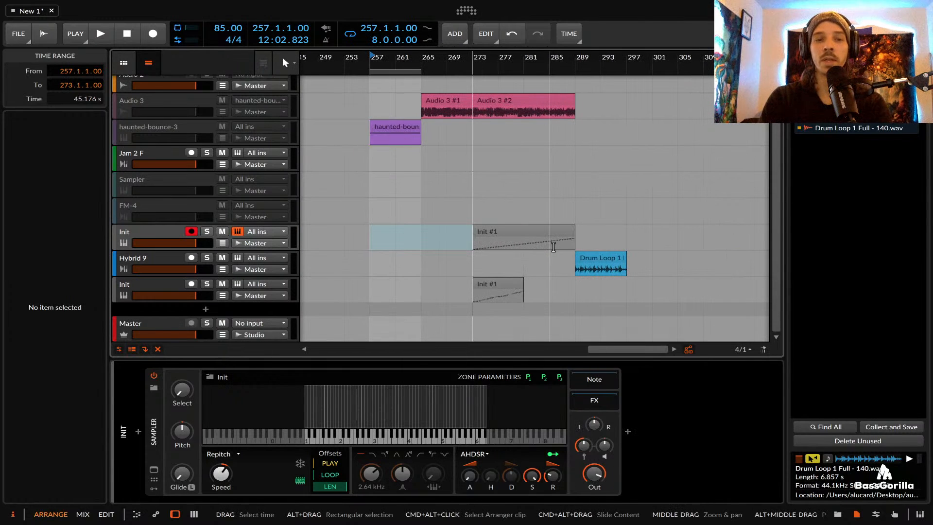
Activate the FM-4 track
{"action": "left_click", "coordinate": [176, 201]}
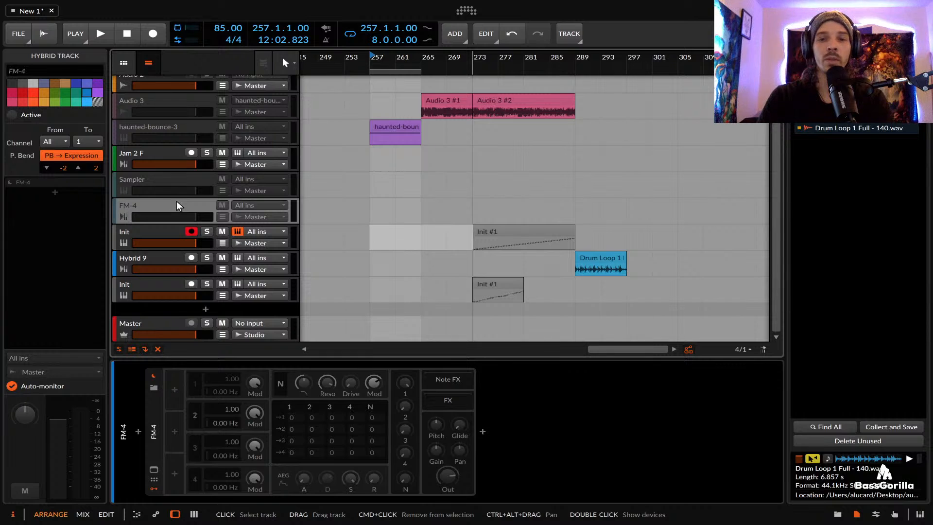
{"action": "left_click", "coordinate": [373, 212]}
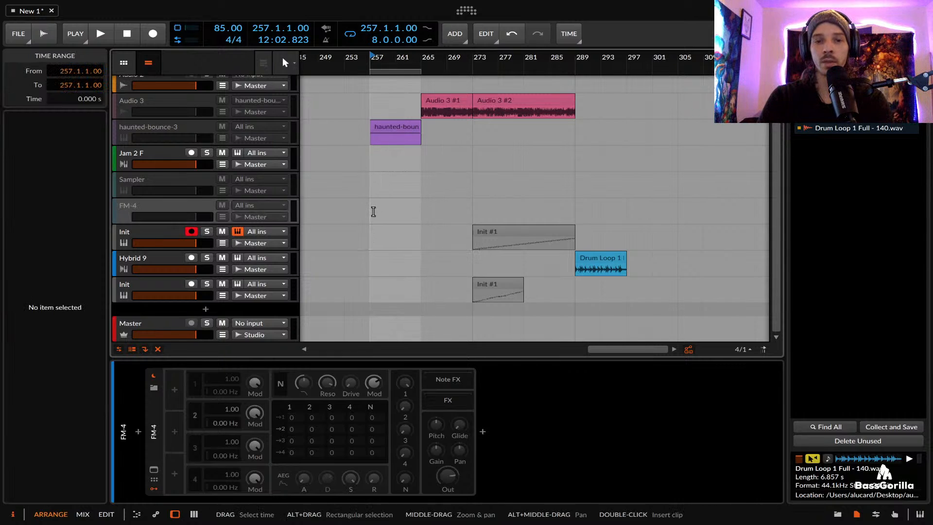
{"action": "left_click", "coordinate": [188, 207]}
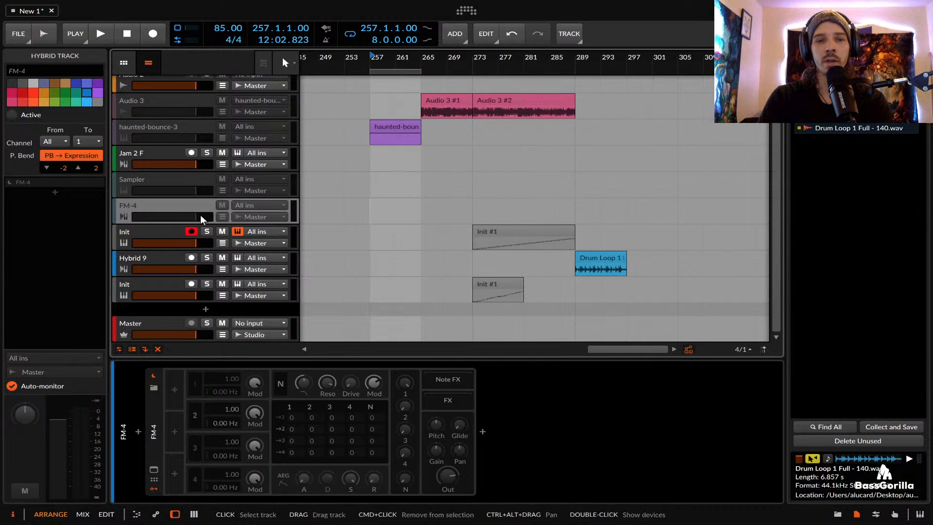
{"action": "key", "text": "alt+a"}
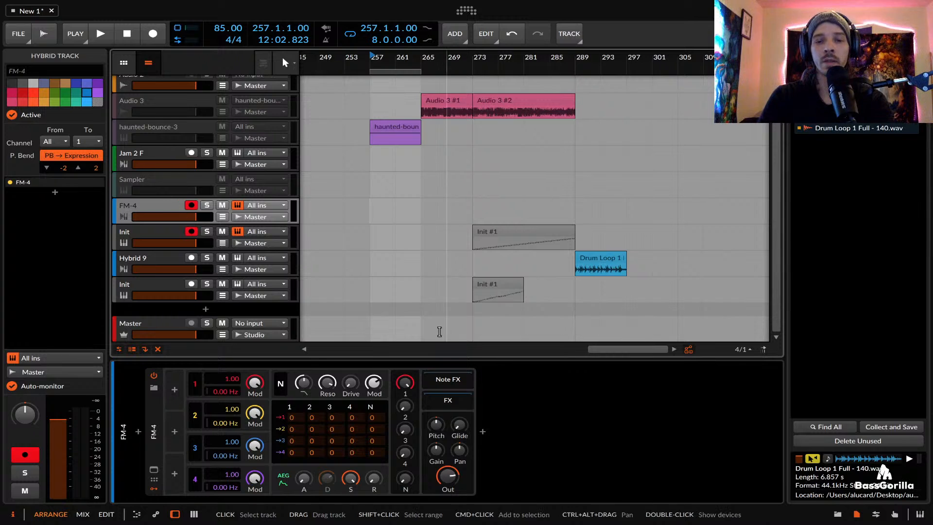
Insert a Saturator device after the FM-4 synth
{"action": "left_click", "coordinate": [482, 430]}
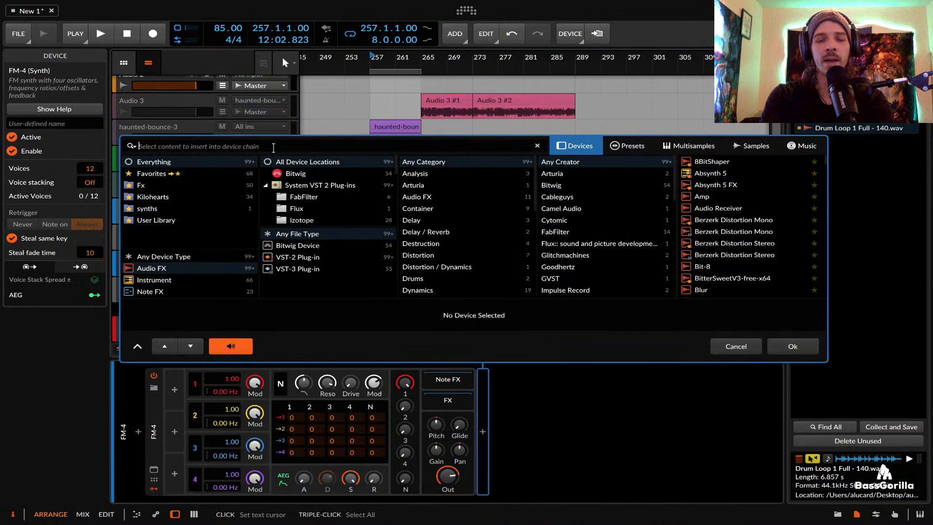
{"action": "type", "text": "SAT"}
{"action": "left_click", "coordinate": [759, 161]}
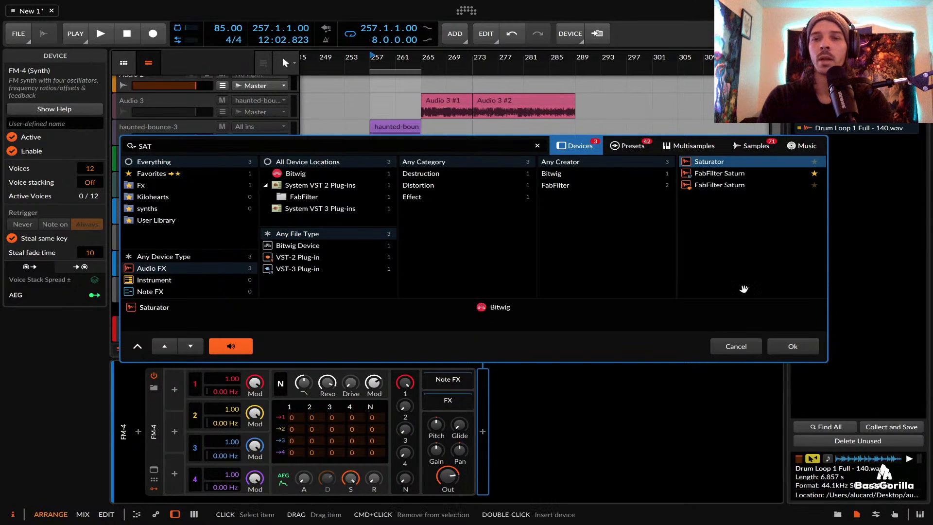
{"action": "left_click", "coordinate": [792, 345]}
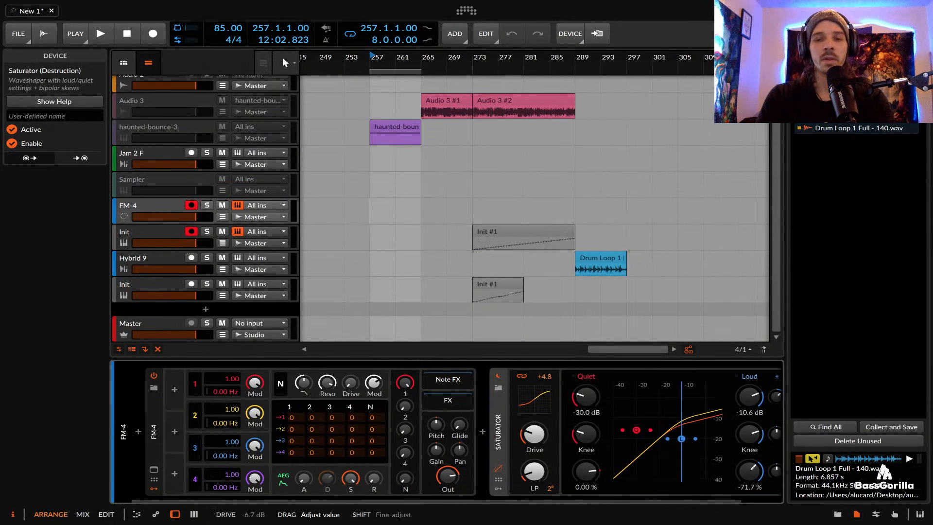
Audition the FM-4 synth through the Saturator and disarm the upper Init track
{"action": "left_click", "coordinate": [157, 404]}
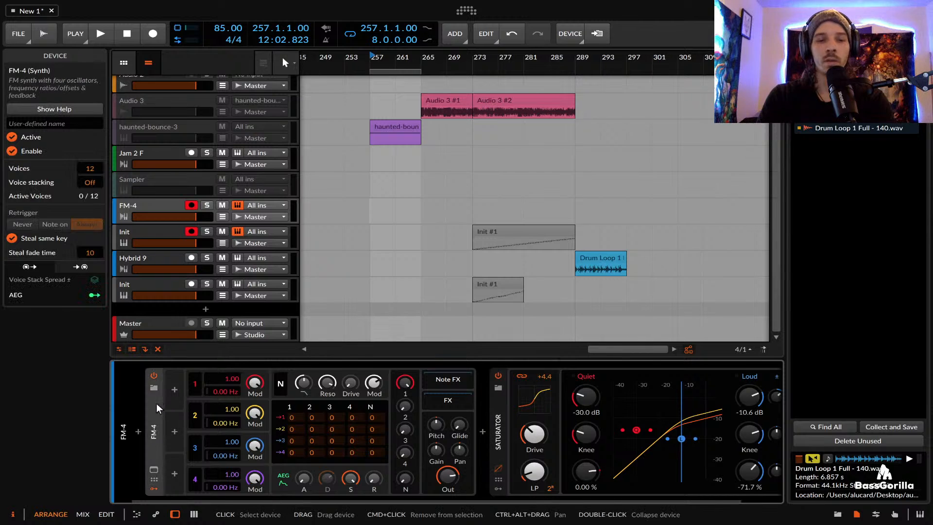
{"action": "scroll", "coordinate": [284, 404], "scroll_direction": "right", "scroll_amount": 2}
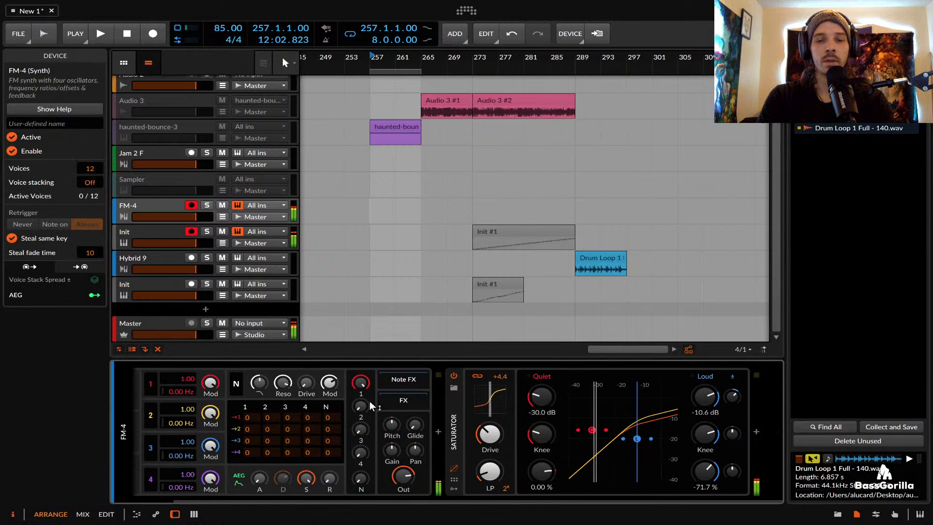
{"action": "left_click", "coordinate": [191, 231]}
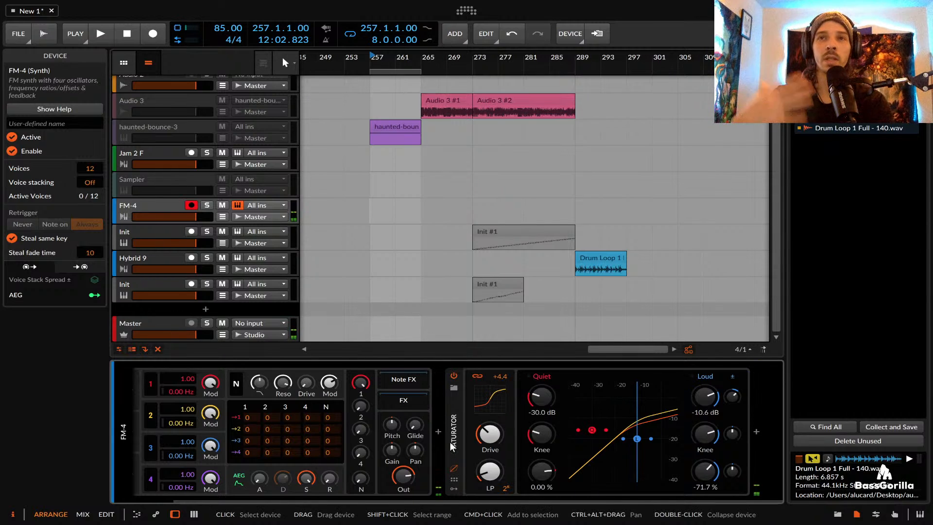
Examine the upper Init track's clip and its sliced multisample in the Sampler
{"action": "left_click", "coordinate": [493, 231]}
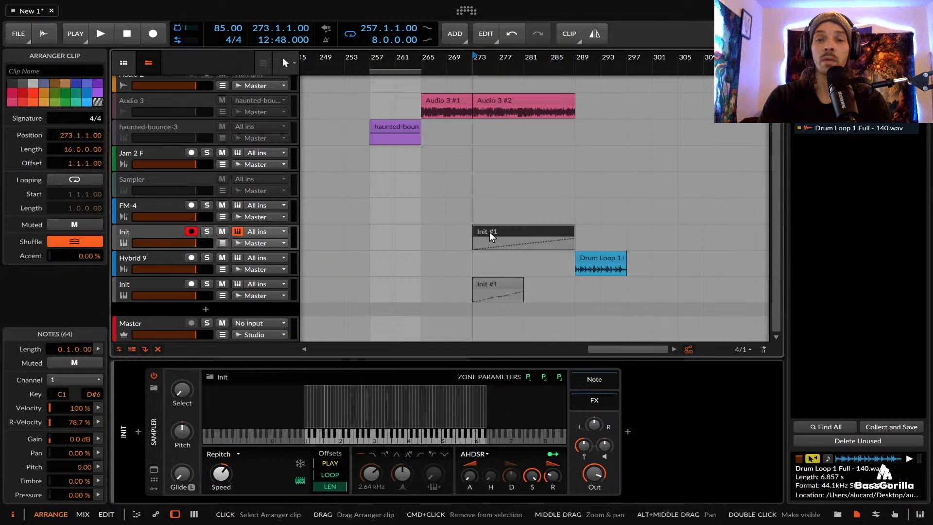
{"action": "scroll", "coordinate": [489, 232], "scroll_direction": "up", "scroll_amount": 5}
{"action": "scroll", "coordinate": [491, 236], "scroll_direction": "down", "scroll_amount": 3}
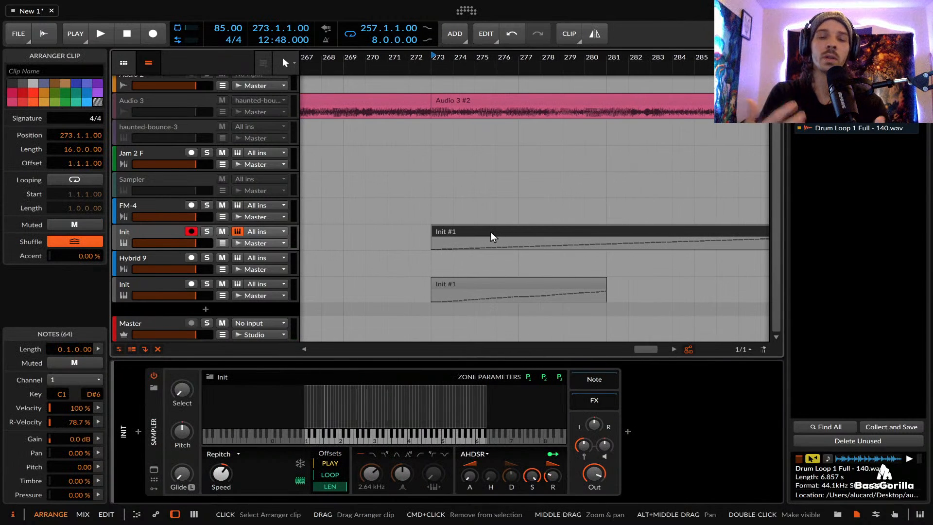
{"action": "scroll", "coordinate": [491, 232], "scroll_direction": "right", "scroll_amount": 3}
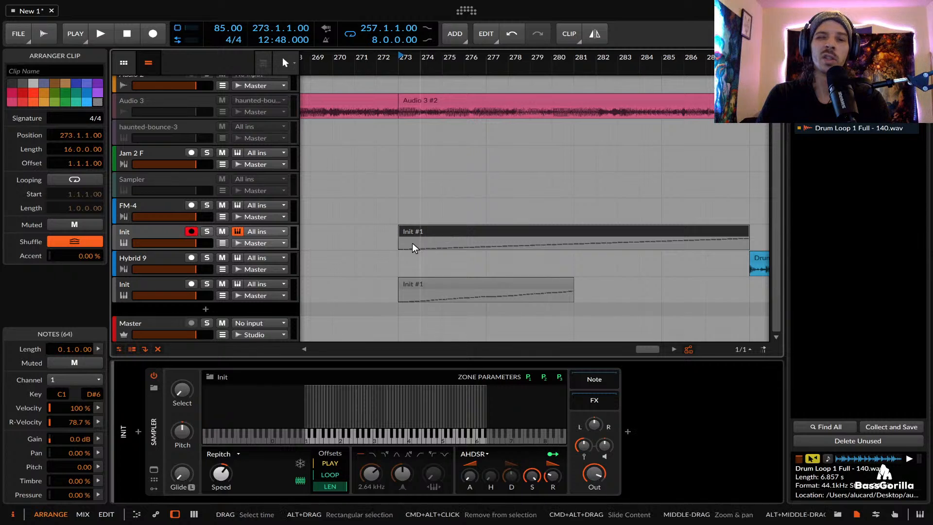
{"action": "left_click", "coordinate": [144, 235]}
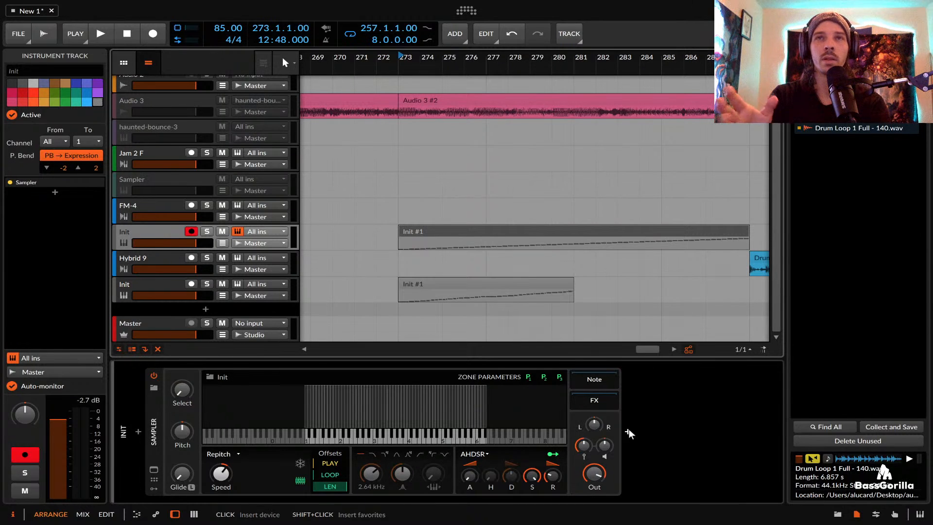
{"action": "left_click", "coordinate": [569, 230]}
{"action": "scroll", "coordinate": [570, 230], "scroll_direction": "up", "scroll_amount": 4}
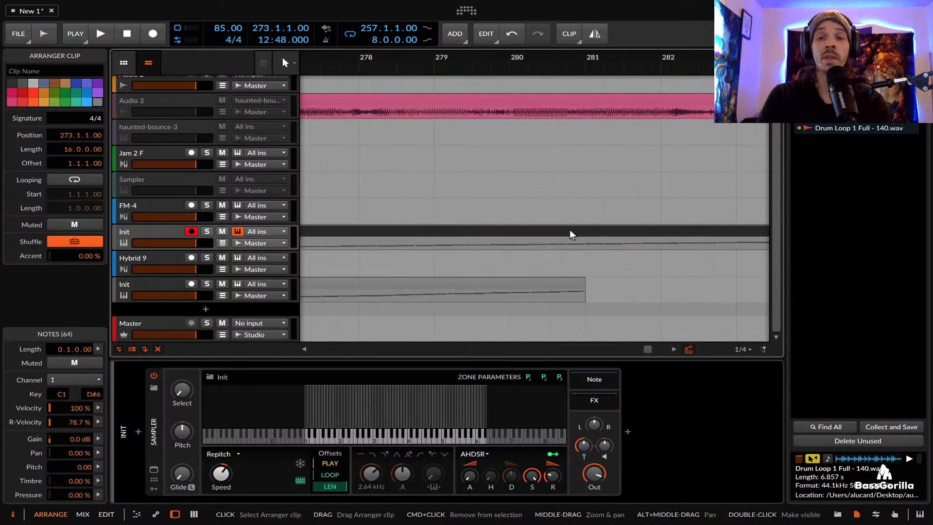
{"action": "scroll", "coordinate": [501, 255], "scroll_direction": "down", "scroll_amount": 4}
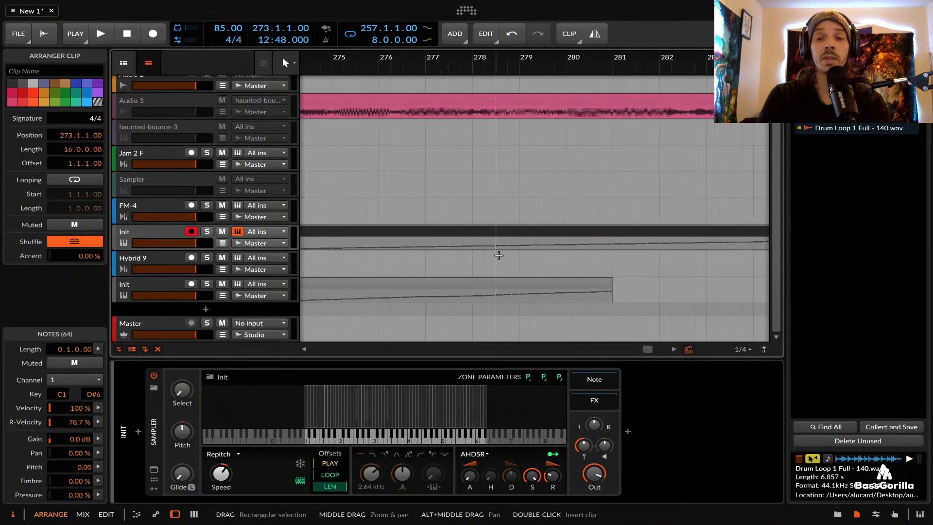
{"action": "scroll", "coordinate": [456, 232], "scroll_direction": "left", "scroll_amount": 2}
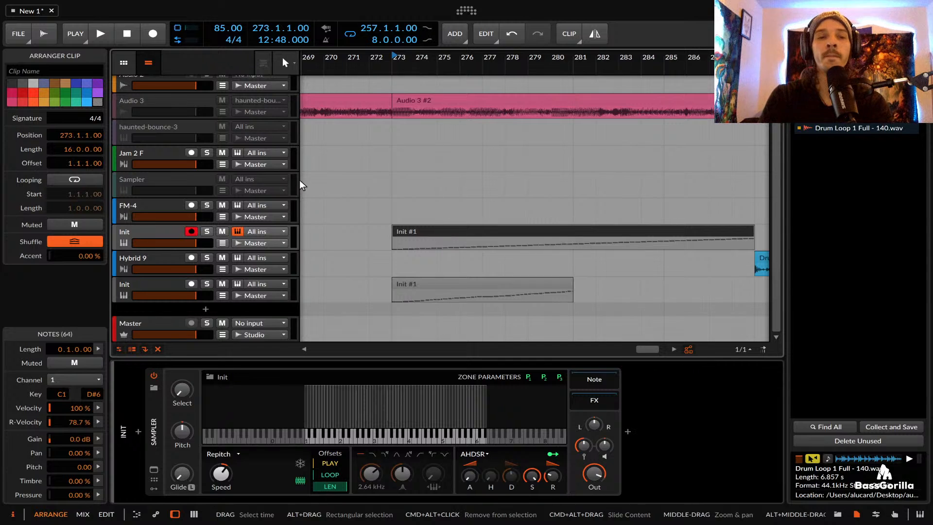
Add a new instrument track below the FM-4 track and insert a Bitwig Sampler device on it
{"action": "left_click", "coordinate": [152, 228]}
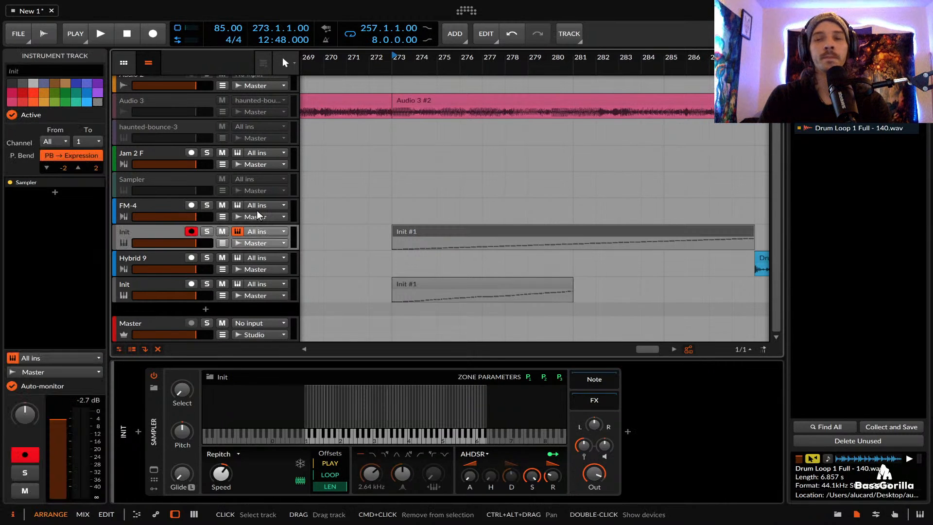
{"action": "left_click", "coordinate": [136, 209]}
{"action": "key", "text": "ctrl+t"}
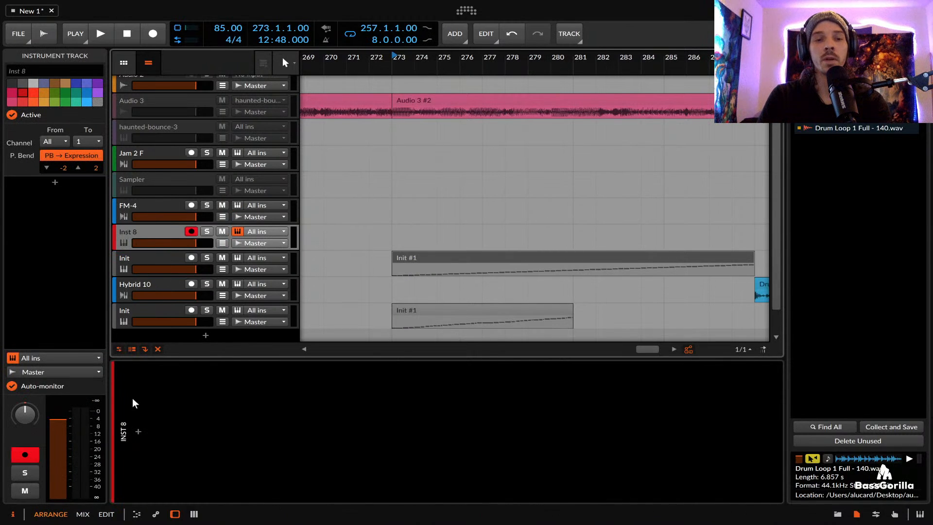
{"action": "left_click", "coordinate": [138, 431]}
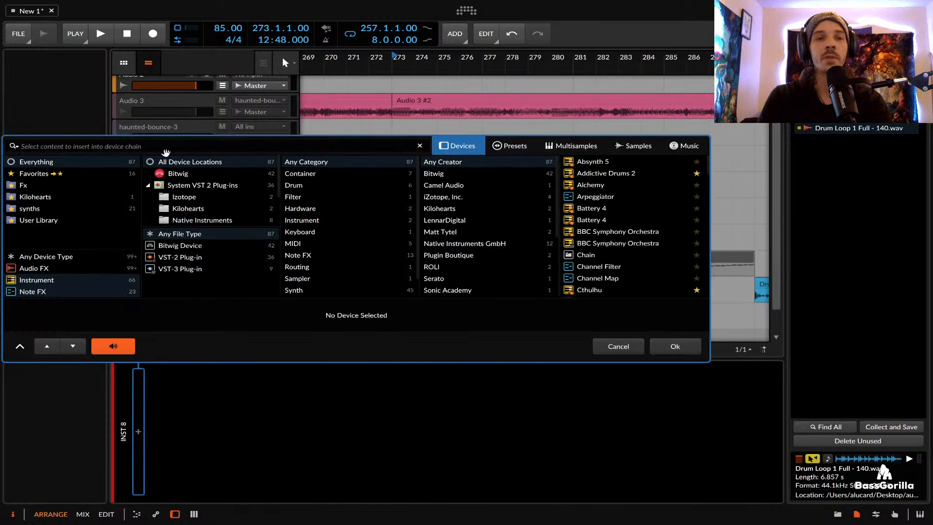
{"action": "type", "text": "SAMPLER"}
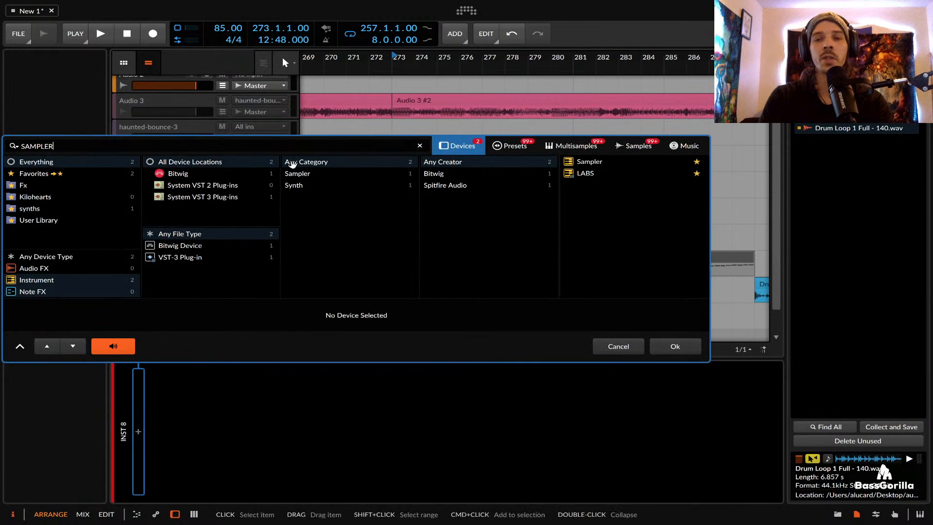
{"action": "left_click", "coordinate": [607, 161]}
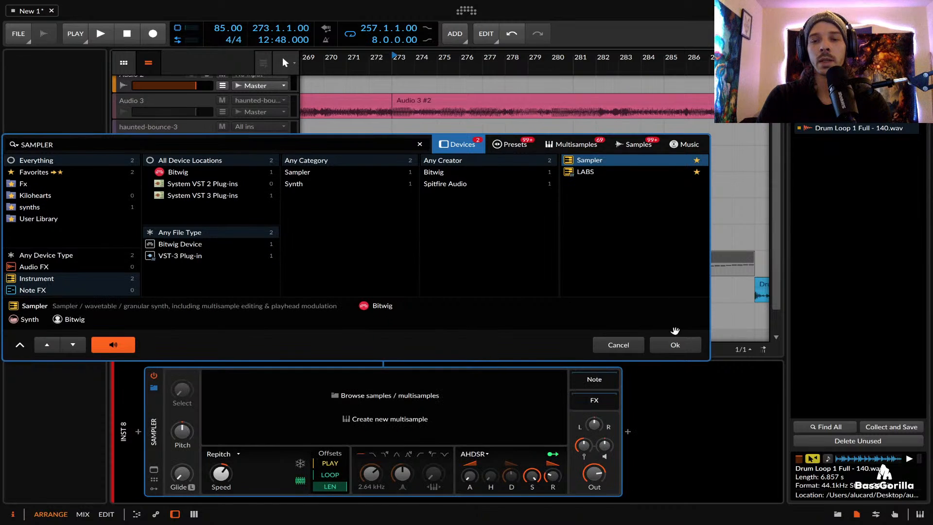
{"action": "left_click", "coordinate": [675, 346]}
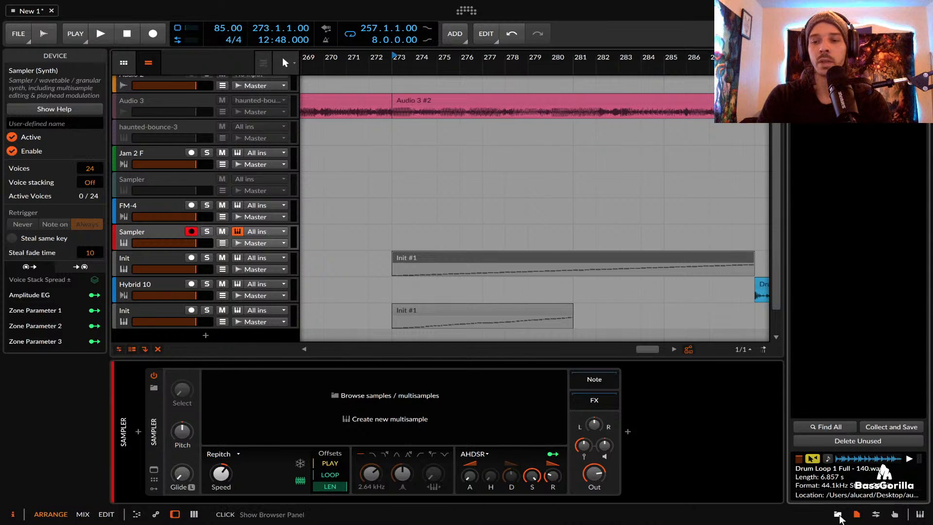
Search the sample browser for "kick" and load [KICK]_8_G_48.5Hz.wav into the empty Sampler
{"action": "left_click", "coordinate": [837, 515]}
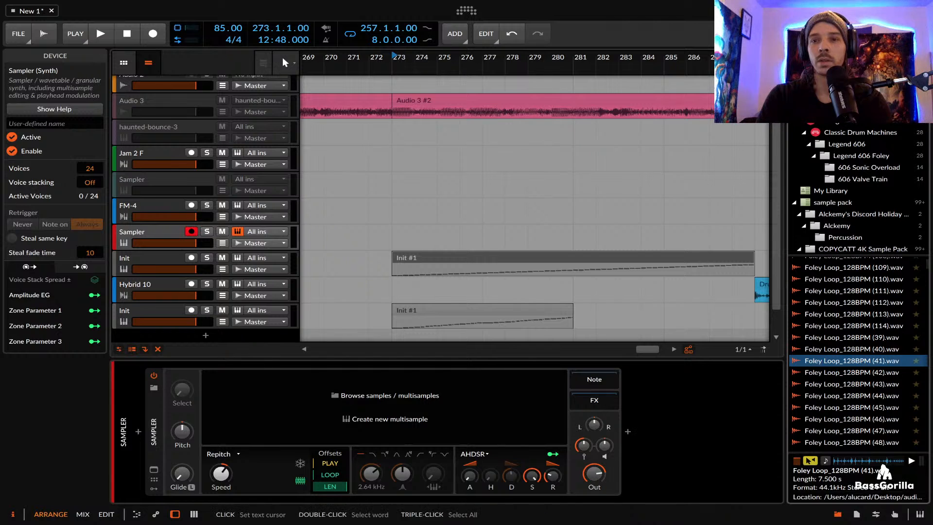
{"action": "type", "text": "kick"}
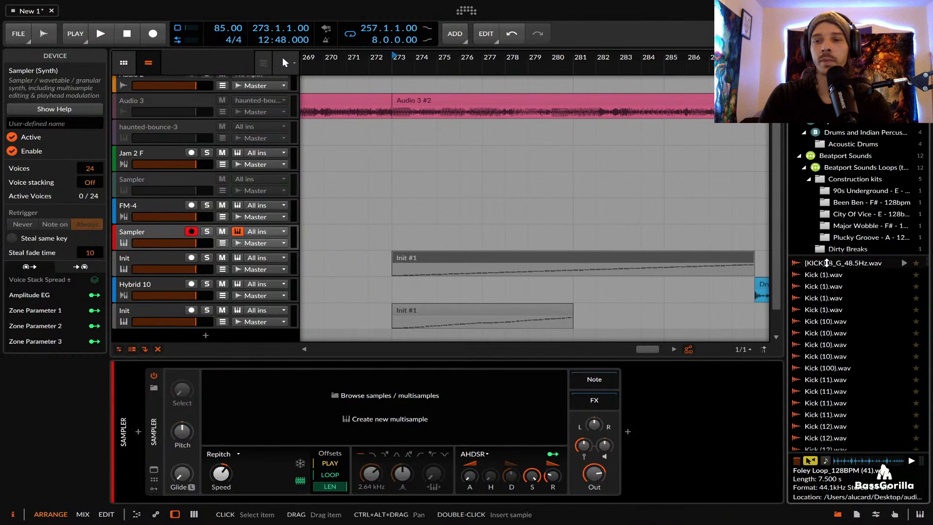
{"action": "left_click", "coordinate": [824, 264]}
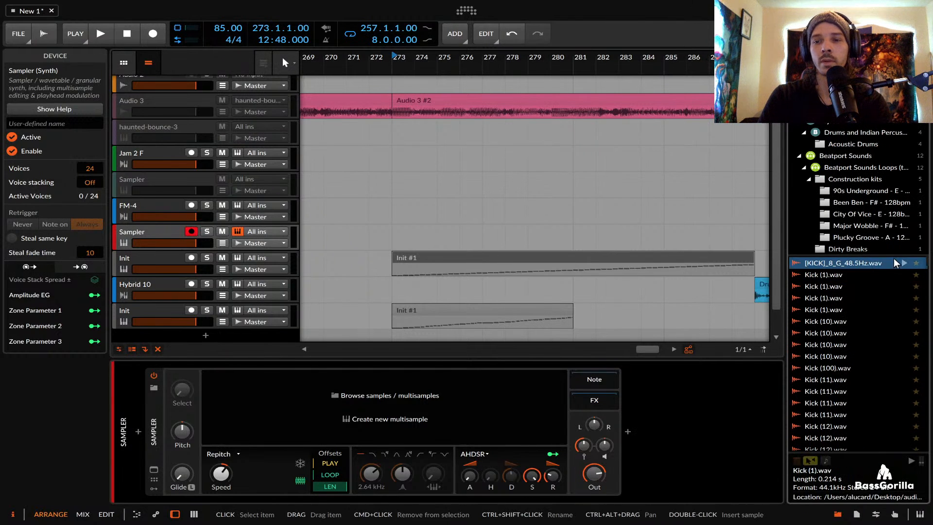
{"action": "left_click_drag", "start_coordinate": [841, 263], "coordinate": [357, 398]}
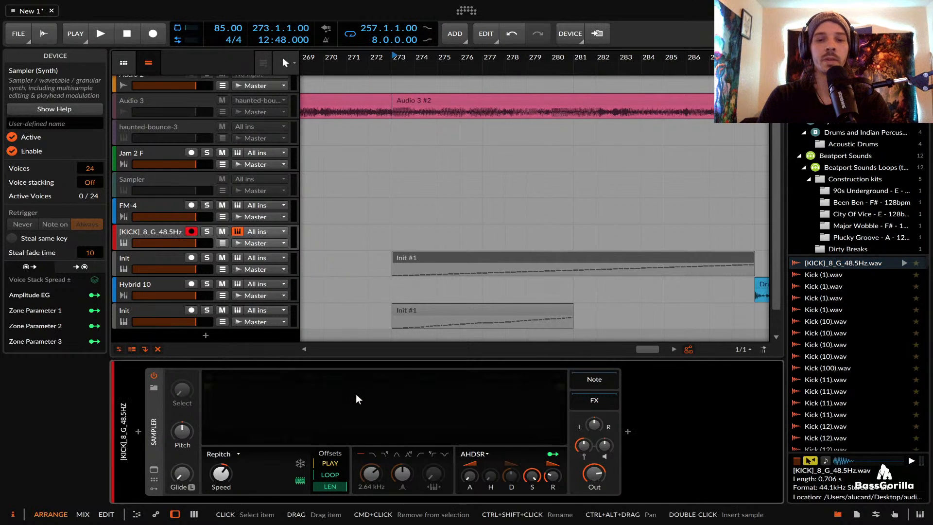
Switch the kick sample to Cycles mode and loop it in a single direction with play and loop ends at 124 ms
{"action": "left_click", "coordinate": [223, 457]}
{"action": "left_click", "coordinate": [224, 480]}
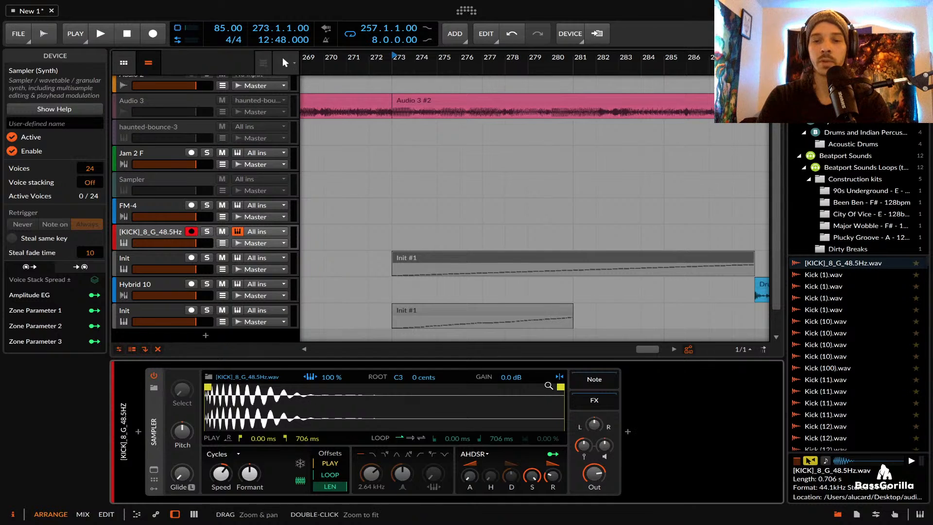
{"action": "left_click_drag", "start_coordinate": [561, 387], "coordinate": [264, 387]}
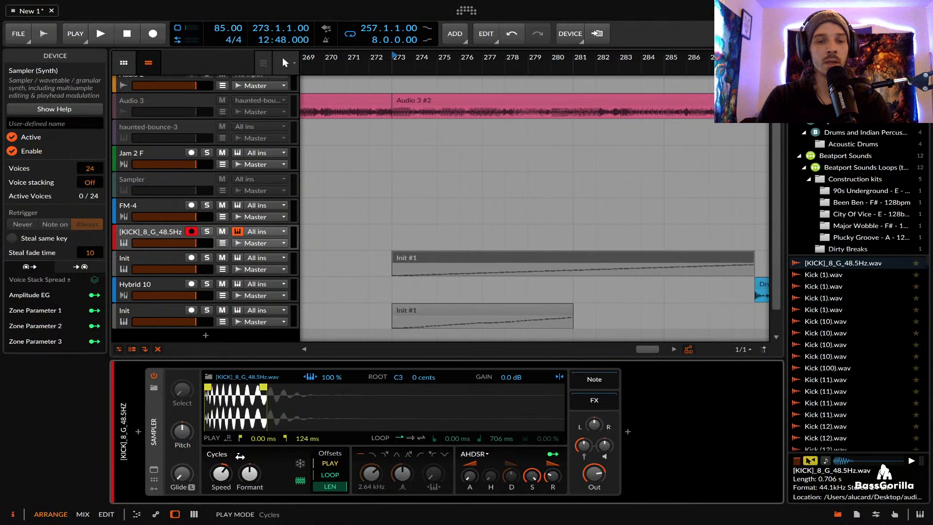
{"action": "left_click", "coordinate": [411, 438]}
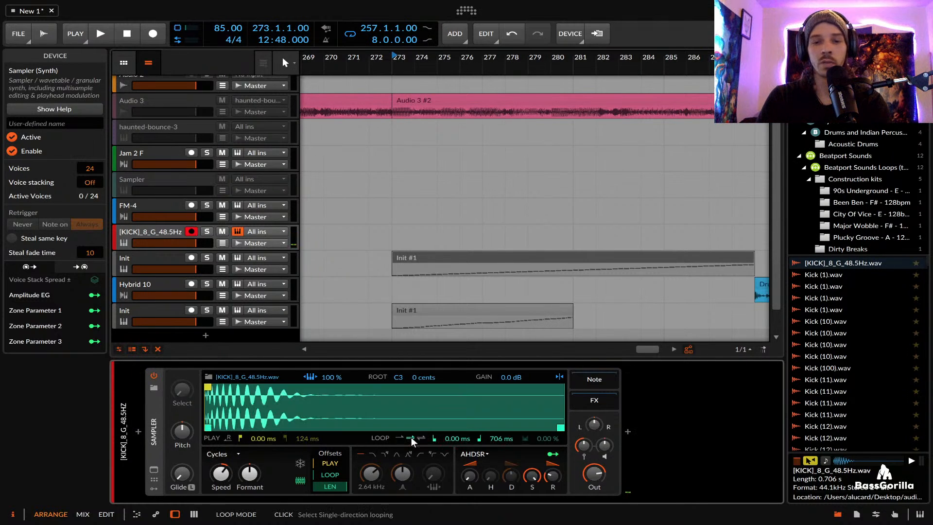
{"action": "left_click_drag", "start_coordinate": [560, 428], "coordinate": [264, 428]}
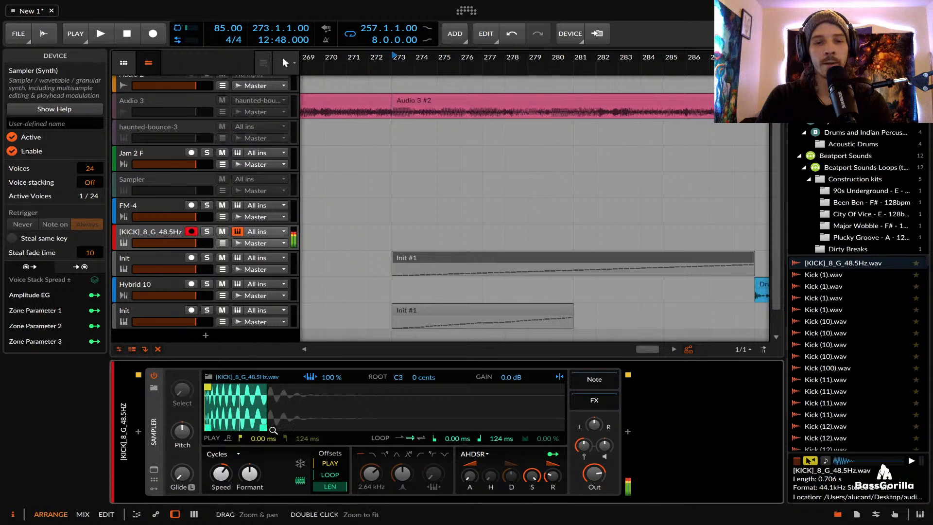
Freeze the kick Sampler's playhead at position 53.0 % and lower the filter frequency to 185 Hz
{"action": "left_click", "coordinate": [300, 464]}
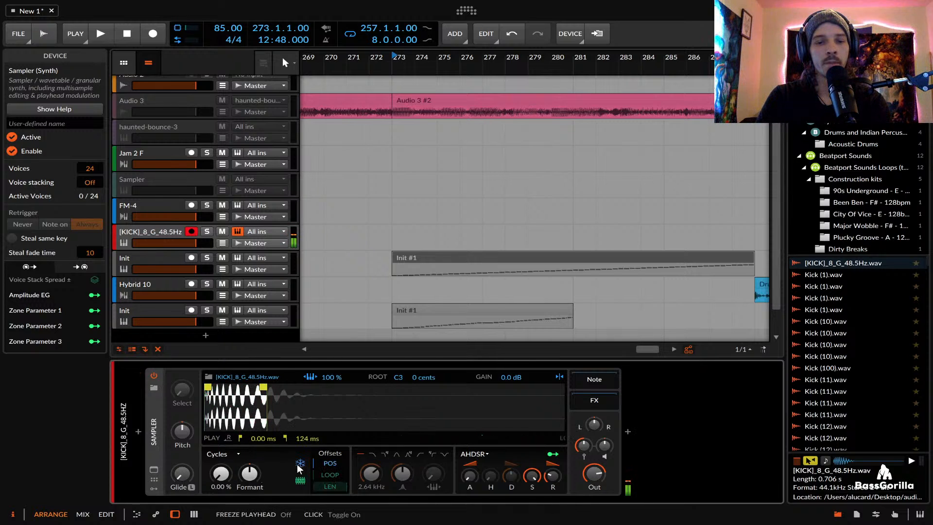
{"action": "left_click_drag", "start_coordinate": [222, 475], "coordinate": [222, 466]}
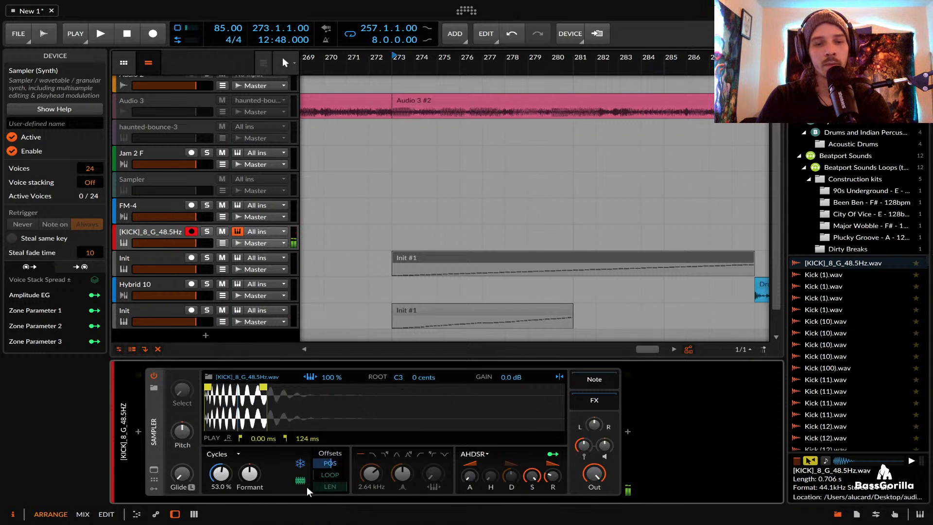
{"action": "left_click_drag", "start_coordinate": [595, 425], "coordinate": [594, 424]}
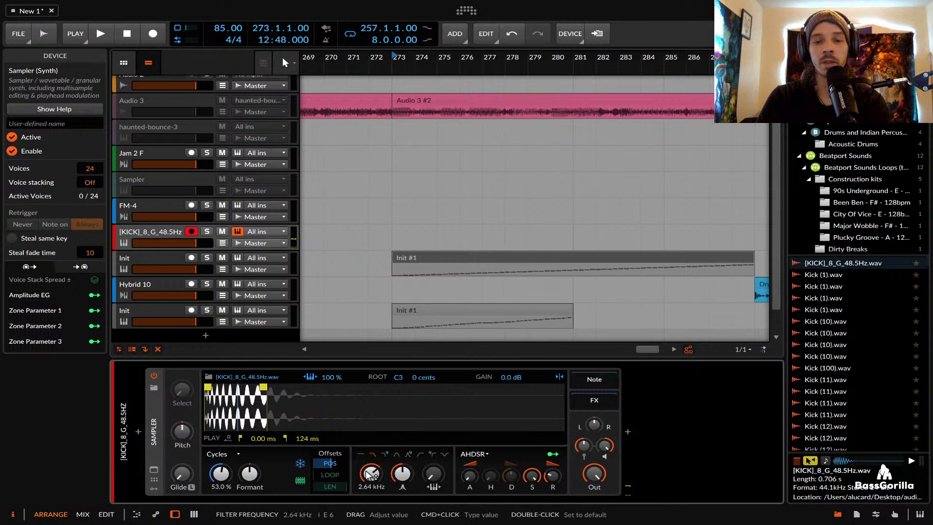
{"action": "left_click_drag", "start_coordinate": [371, 473], "coordinate": [371, 493]}
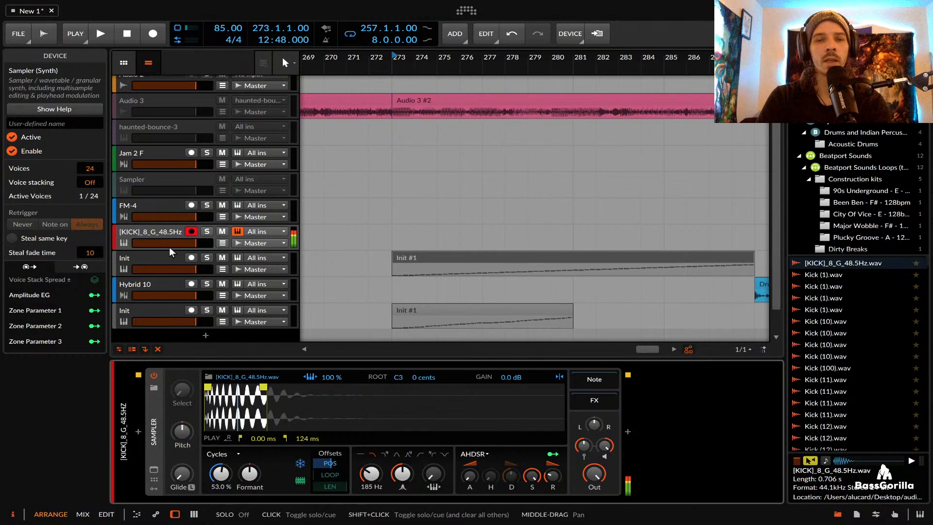
Adjust the frozen playhead position to 60.5 % and lower the Sampler's voice gain
{"action": "left_click_drag", "start_coordinate": [221, 474], "coordinate": [221, 474]}
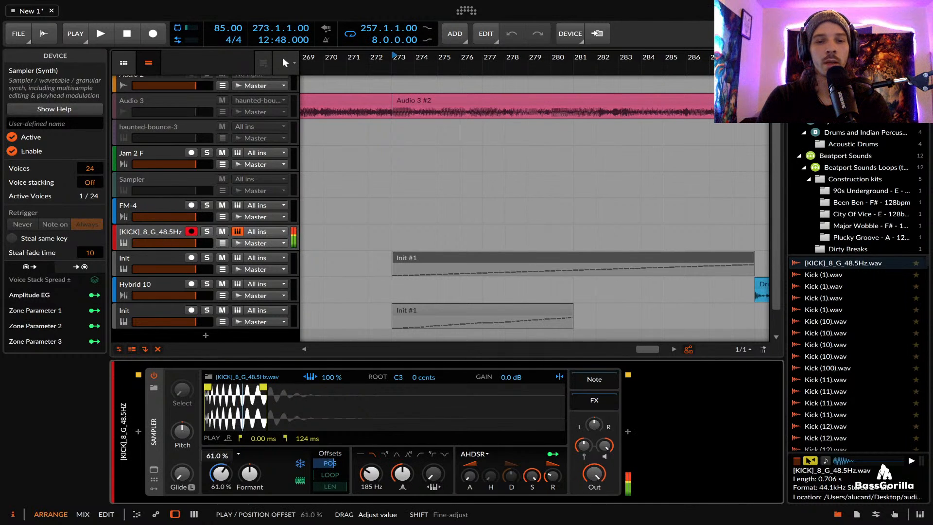
{"action": "left_click_drag", "start_coordinate": [221, 474], "coordinate": [220, 473]}
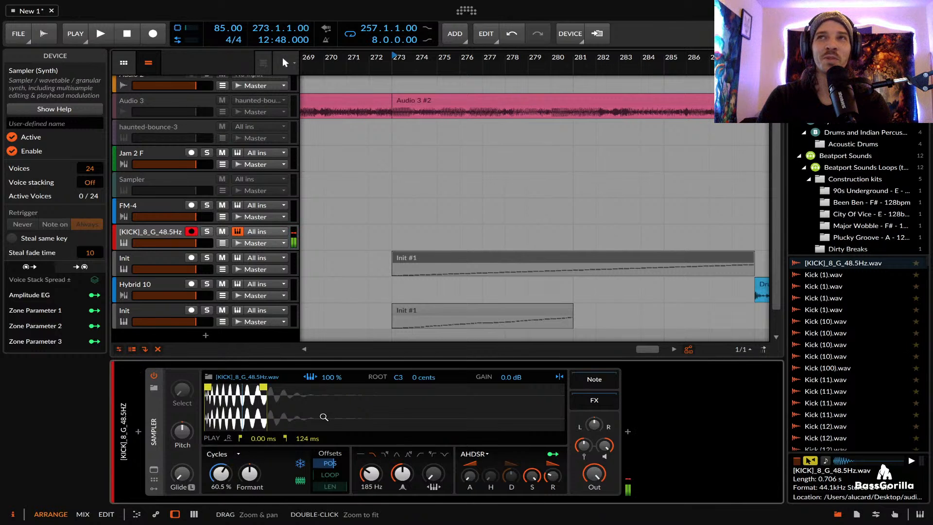
{"action": "left_click_drag", "start_coordinate": [237, 396], "coordinate": [237, 396]}
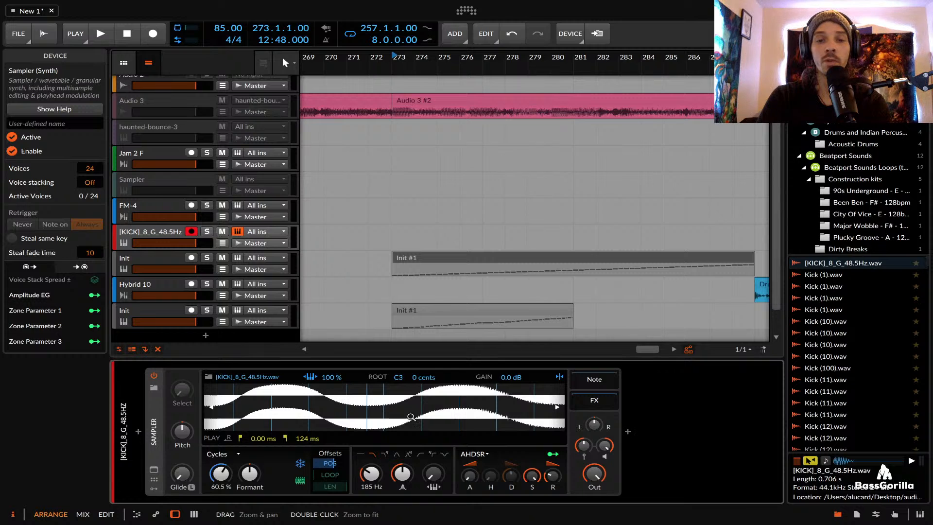
{"action": "left_click_drag", "start_coordinate": [389, 390], "coordinate": [389, 390]}
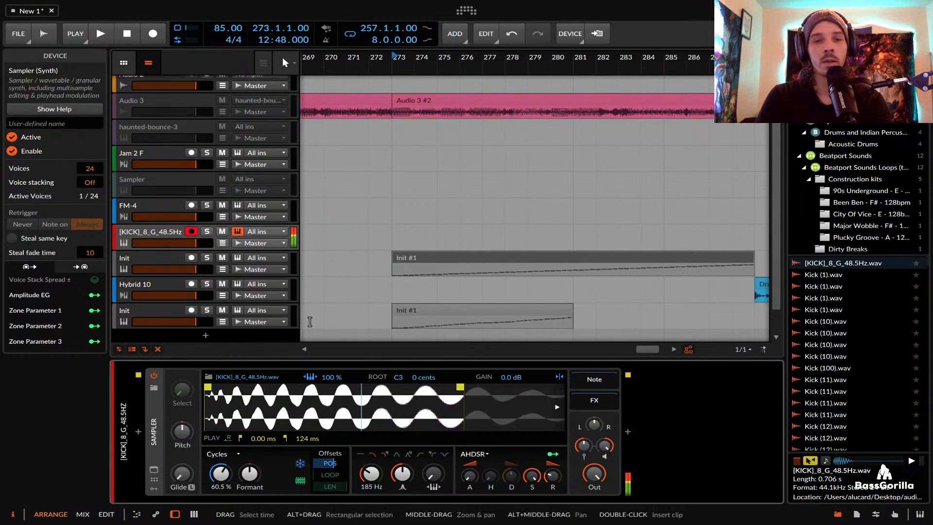
{"action": "left_click_drag", "start_coordinate": [604, 445], "coordinate": [604, 462]}
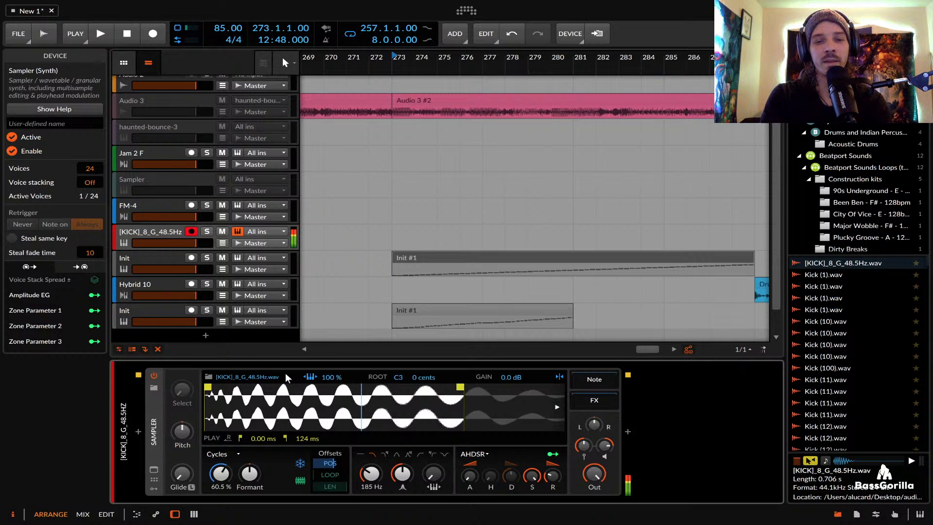
Add a new instrument track below the kick track and clear the "kick" search from the sample browser
{"action": "left_click", "coordinate": [150, 239]}
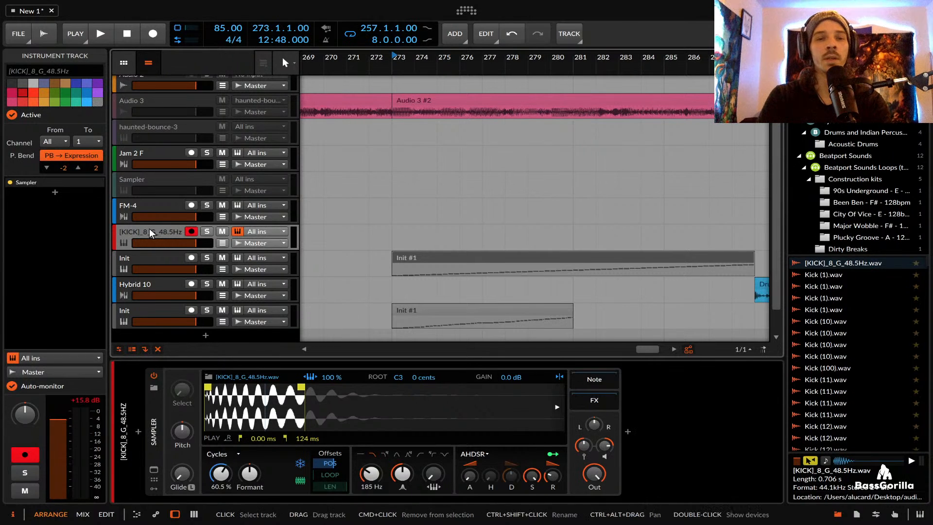
{"action": "key", "text": "super+t"}
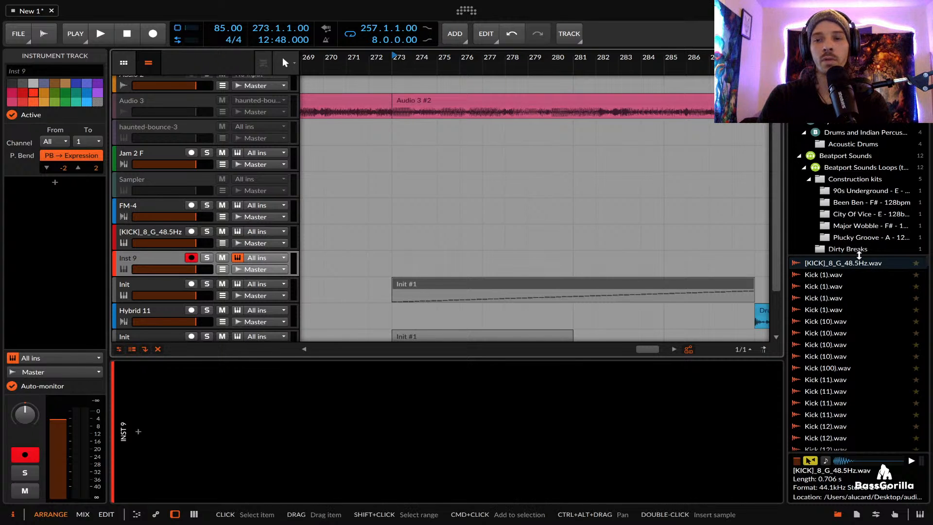
{"action": "left_click", "coordinate": [858, 264]}
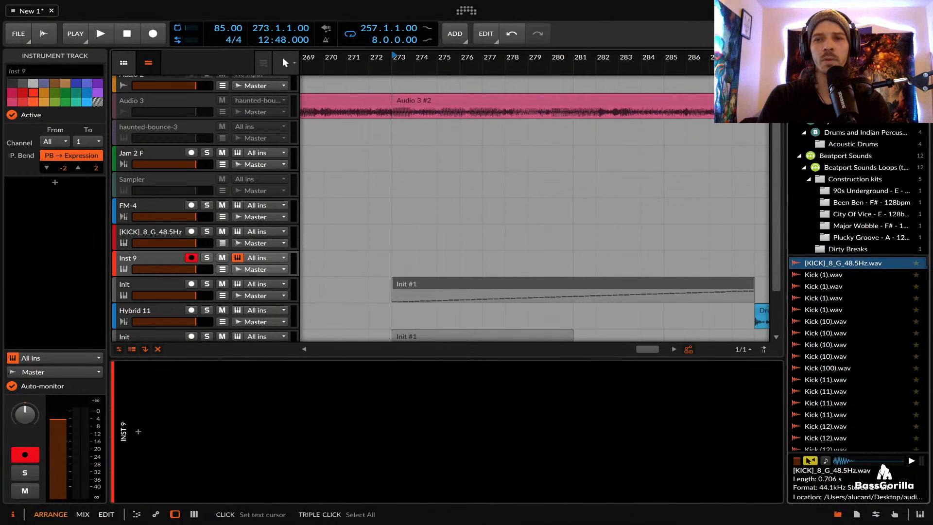
{"action": "left_click", "coordinate": [850, 57]}
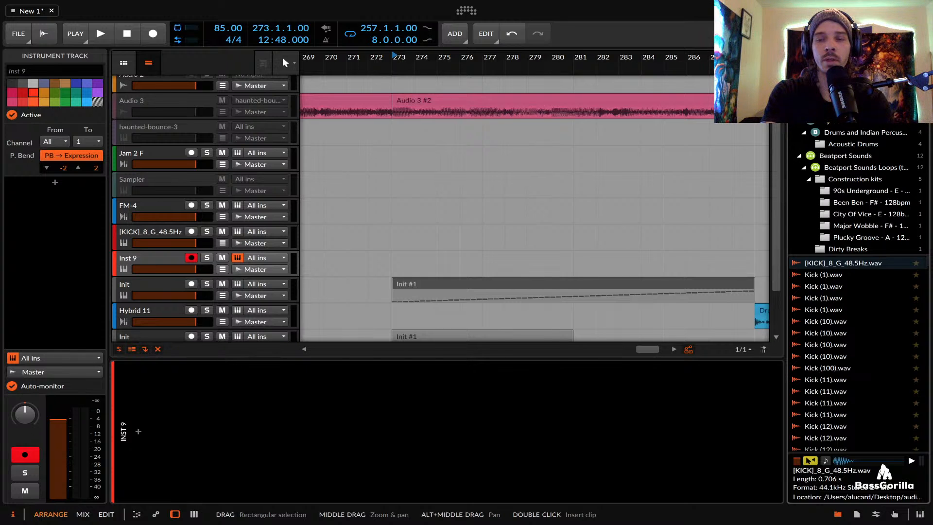
{"action": "key", "text": "BackSpace"}
{"action": "key", "text": "BackSpace"}
{"action": "key", "text": "BackSpace"}
{"action": "key", "text": "BackSpace"}
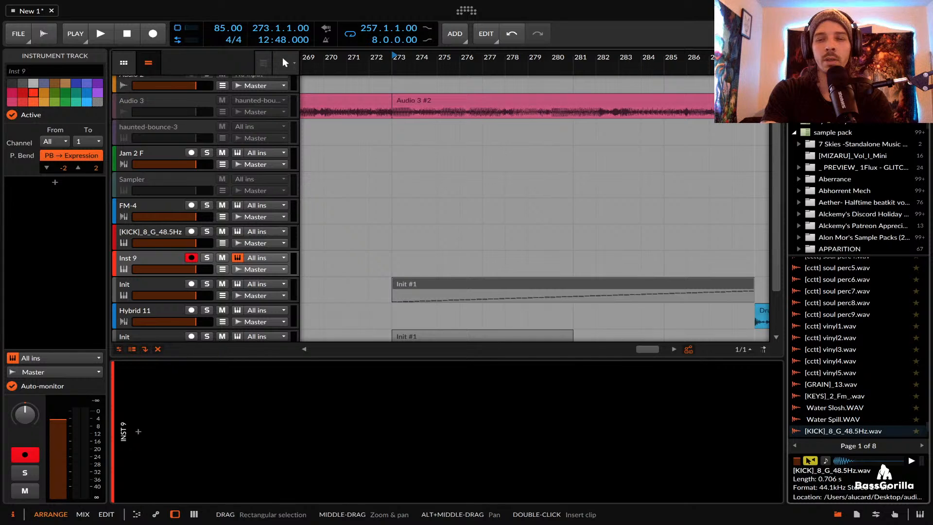
Select the haunted audio clip starting at bar 140 and solo the haunted track
{"action": "scroll", "coordinate": [315, 182], "scroll_direction": "up", "scroll_amount": 2}
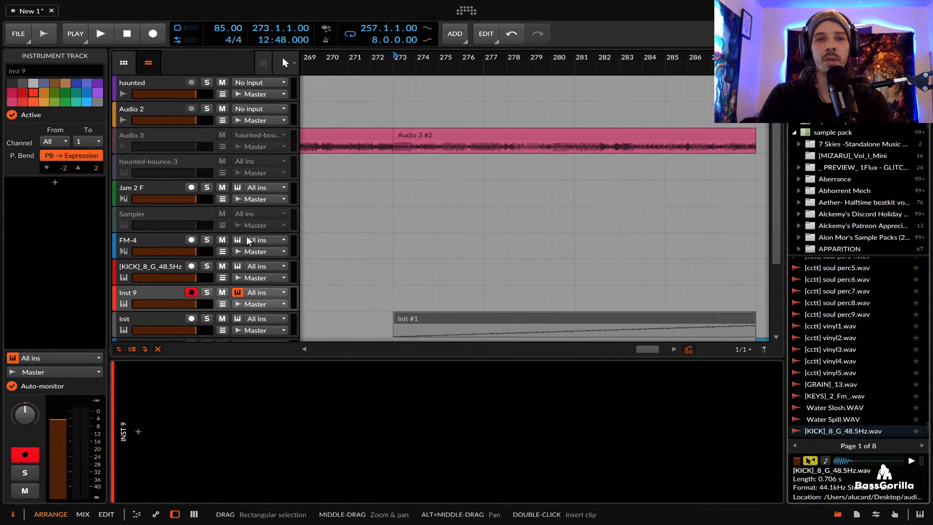
{"action": "scroll", "coordinate": [344, 183], "scroll_direction": "down", "scroll_amount": 5}
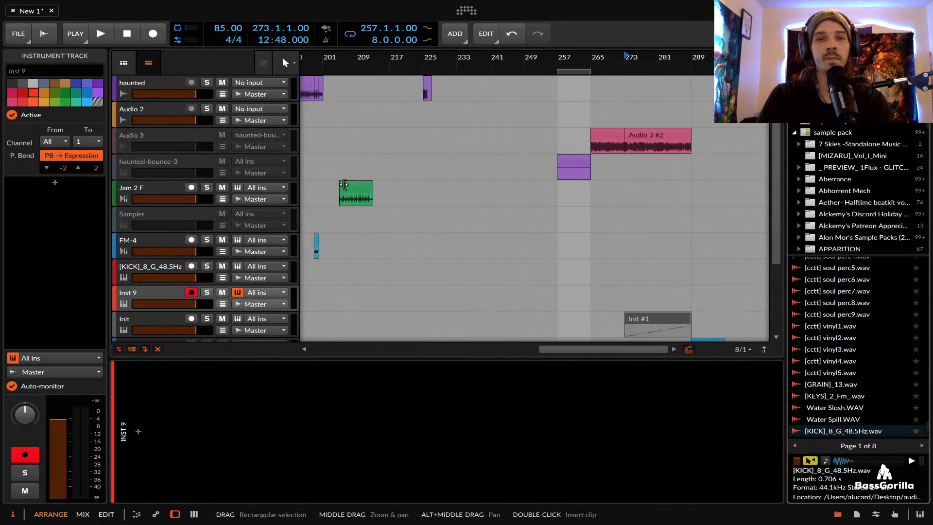
{"action": "scroll", "coordinate": [344, 184], "scroll_direction": "left", "scroll_amount": 10}
{"action": "scroll", "coordinate": [528, 82], "scroll_direction": "up", "scroll_amount": 5}
{"action": "scroll", "coordinate": [528, 83], "scroll_direction": "right", "scroll_amount": 3}
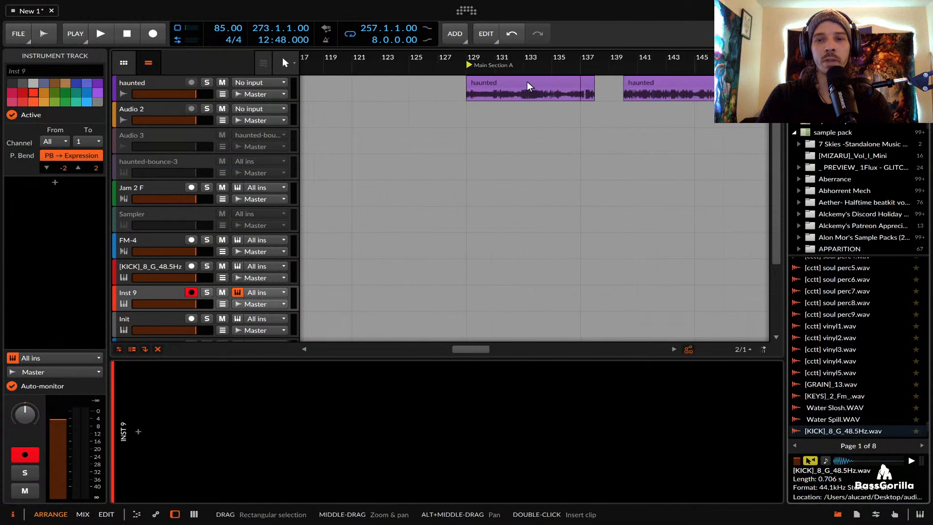
{"action": "scroll", "coordinate": [526, 81], "scroll_direction": "right", "scroll_amount": 2}
{"action": "left_click", "coordinate": [573, 81]}
{"action": "scroll", "coordinate": [573, 80], "scroll_direction": "up", "scroll_amount": 4}
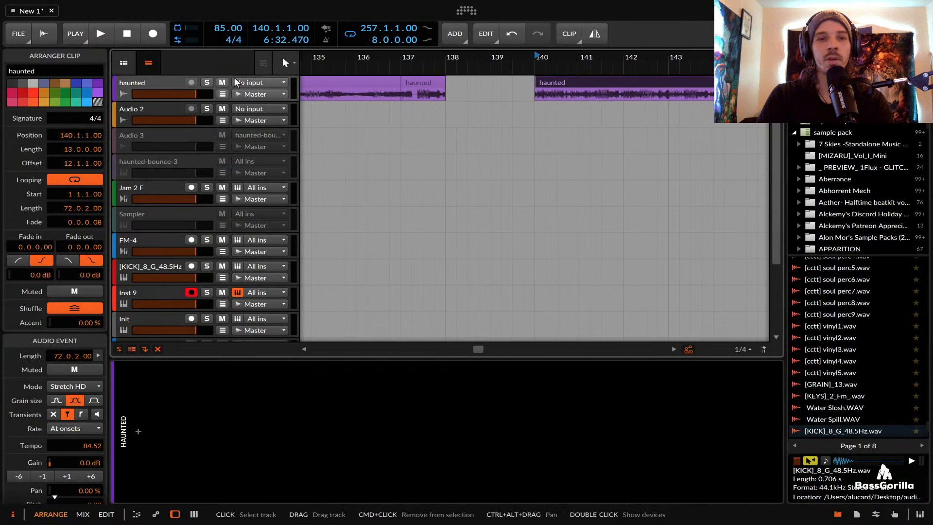
{"action": "left_click", "coordinate": [207, 83]}
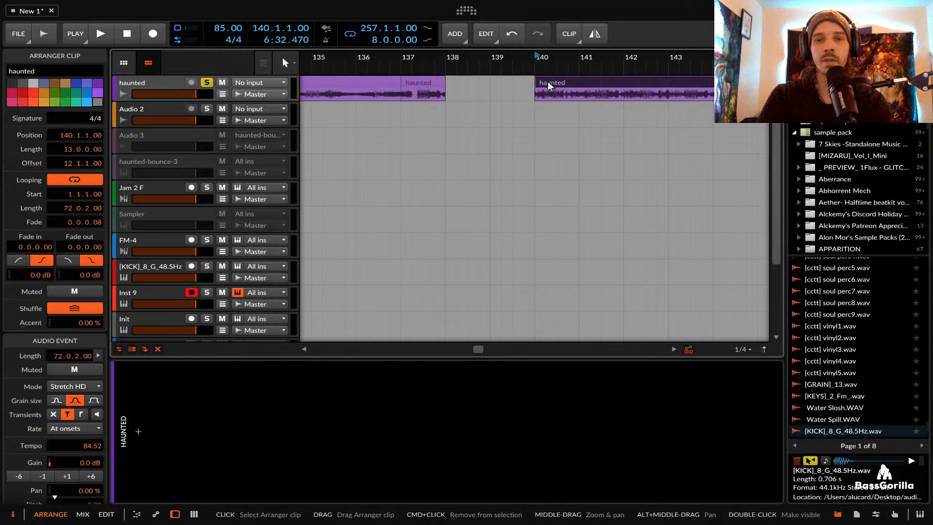
Split the haunted clip at 140.4.1.00 to separate its section from 140.1.1.00, and select the Audio 2 track
{"action": "scroll", "coordinate": [547, 81], "scroll_direction": "up", "scroll_amount": 3}
{"action": "left_click_drag", "start_coordinate": [525, 94], "coordinate": [605, 98]}
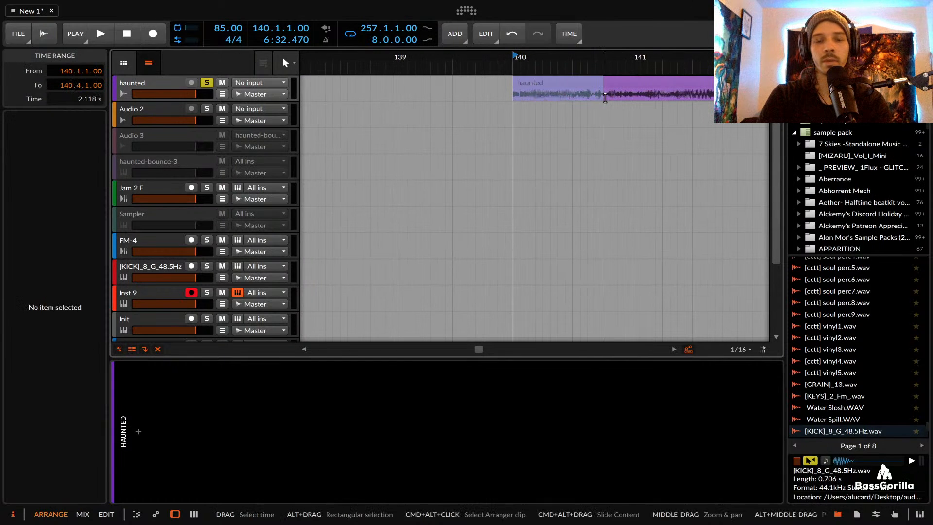
{"action": "key", "text": "super+e"}
{"action": "left_click", "coordinate": [153, 108]}
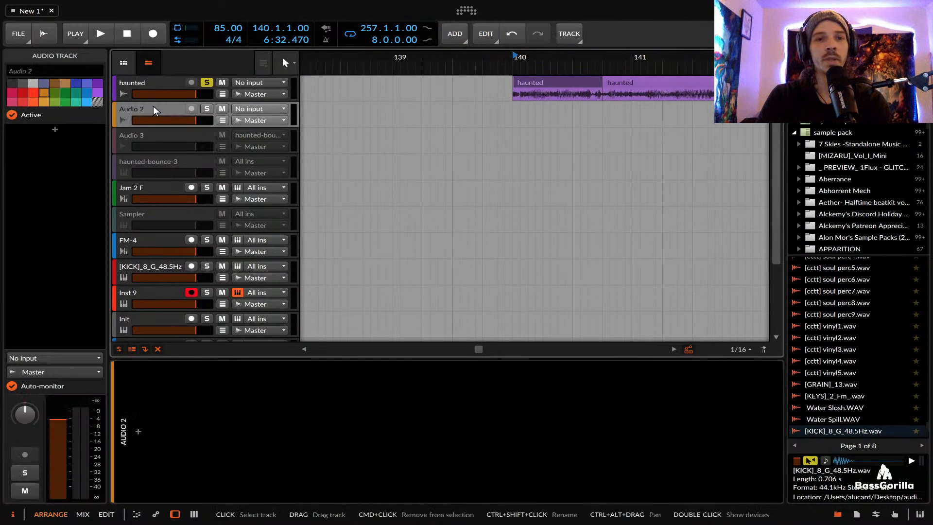
Add an instrument track below Audio 2 and load the short haunted clip at bar 140 into it as a Sampler
{"action": "key", "text": "super+t"}
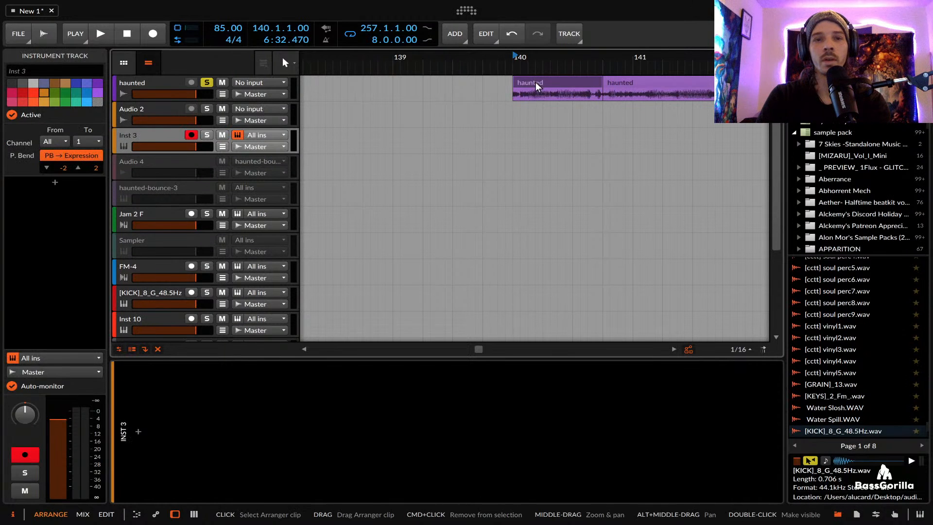
{"action": "mouse_move", "coordinate": [536, 83]}
{"action": "left_mouse_down"}
{"action": "mouse_move", "coordinate": [194, 111]}
{"action": "mouse_move", "coordinate": [148, 133]}
{"action": "mouse_move", "coordinate": [163, 412]}
{"action": "left_mouse_up"}
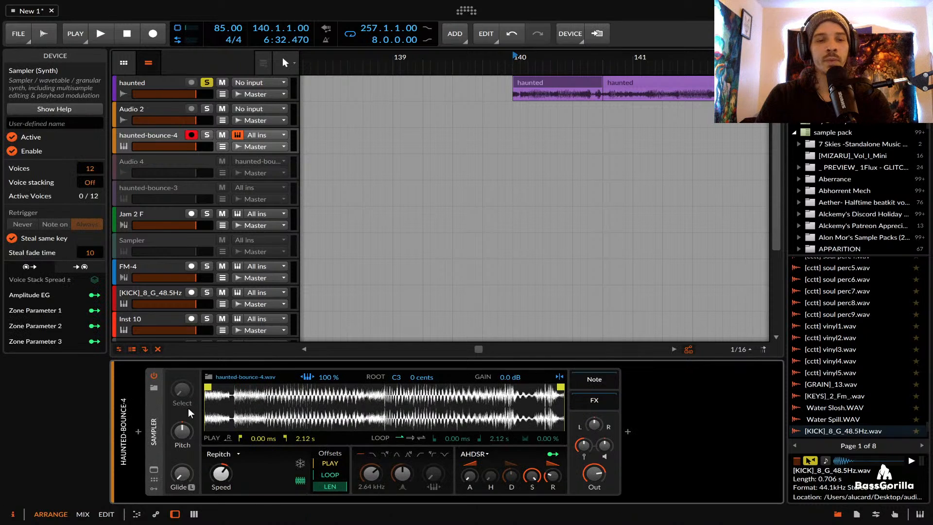
Switch the Sampler to Textures mode with its playhead frozen, and unsolo the haunted track
{"action": "left_click", "coordinate": [223, 454]}
{"action": "left_click", "coordinate": [228, 490]}
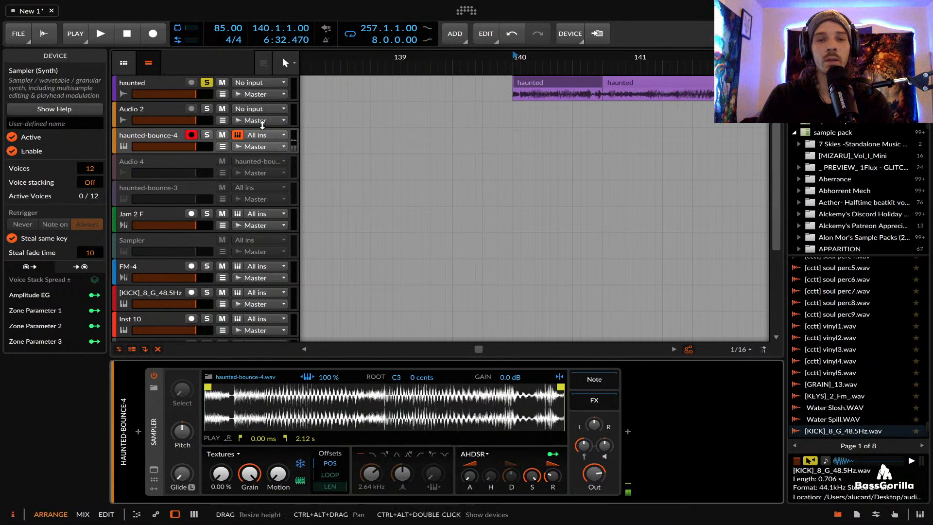
{"action": "left_click", "coordinate": [206, 82]}
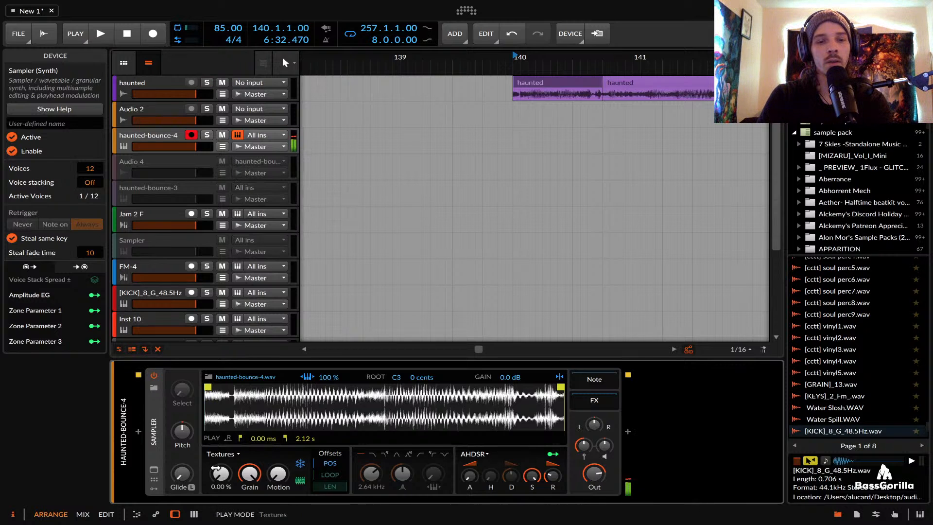
Sweep the frozen playhead position up to 86.0 % with key tracking at 0 %, and detect the sample's root key
{"action": "mouse_move", "coordinate": [221, 474]}
{"action": "left_mouse_down"}
{"action": "mouse_move", "coordinate": [221, 459]}
{"action": "mouse_move", "coordinate": [221, 474]}
{"action": "left_mouse_up"}
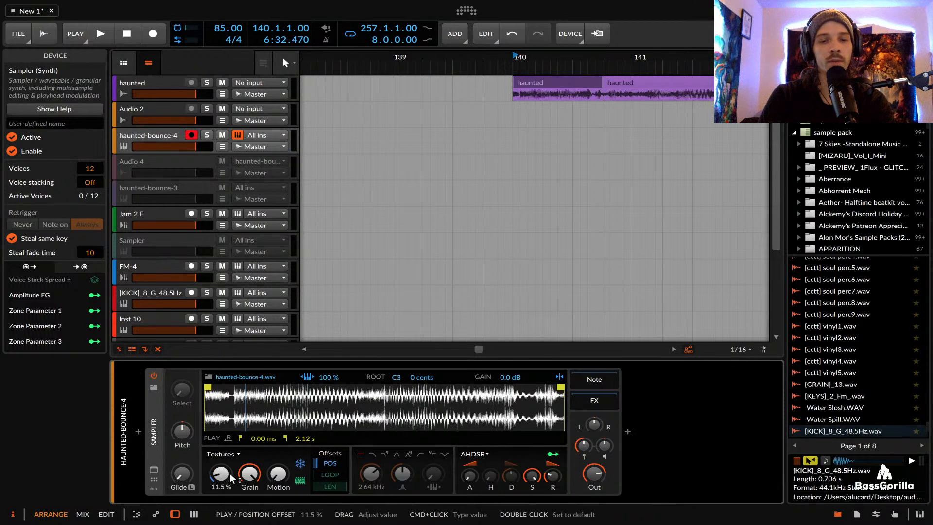
{"action": "left_click_drag", "start_coordinate": [227, 478], "coordinate": [227, 472]}
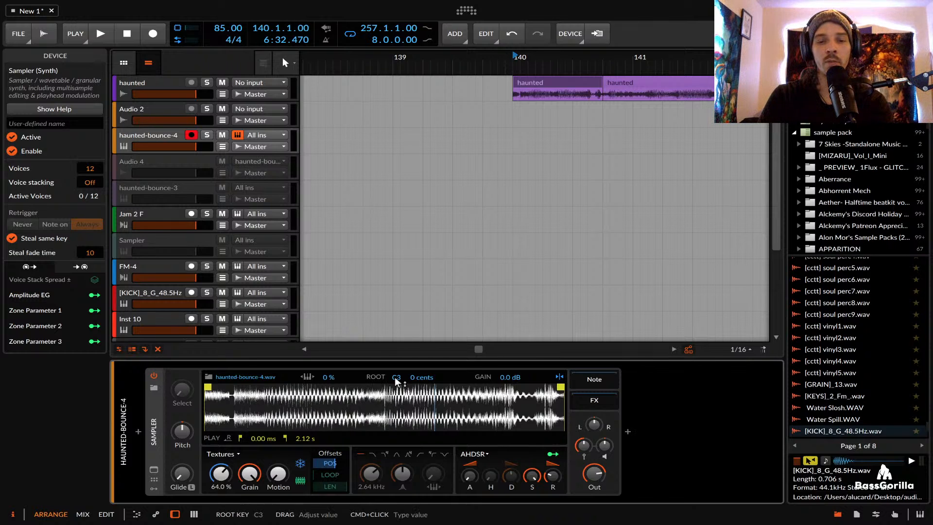
{"action": "right_click", "coordinate": [391, 407]}
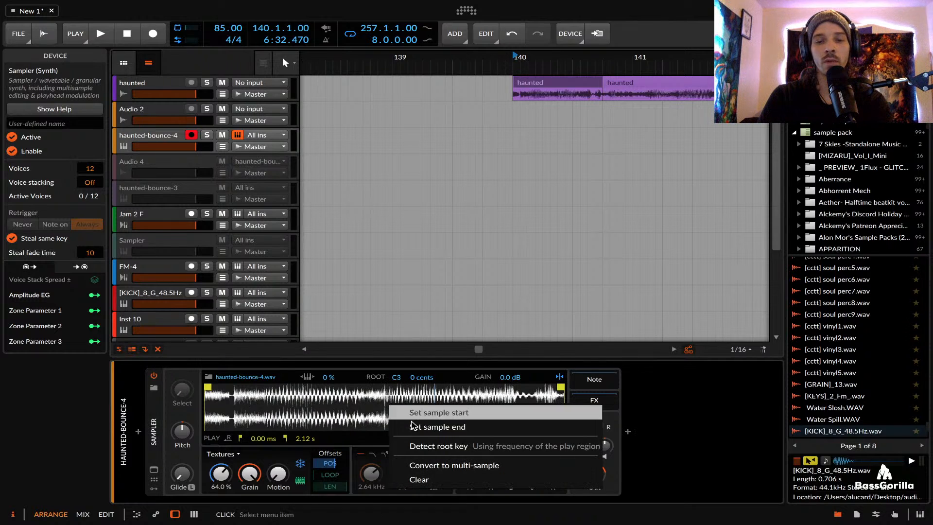
{"action": "left_click", "coordinate": [424, 451]}
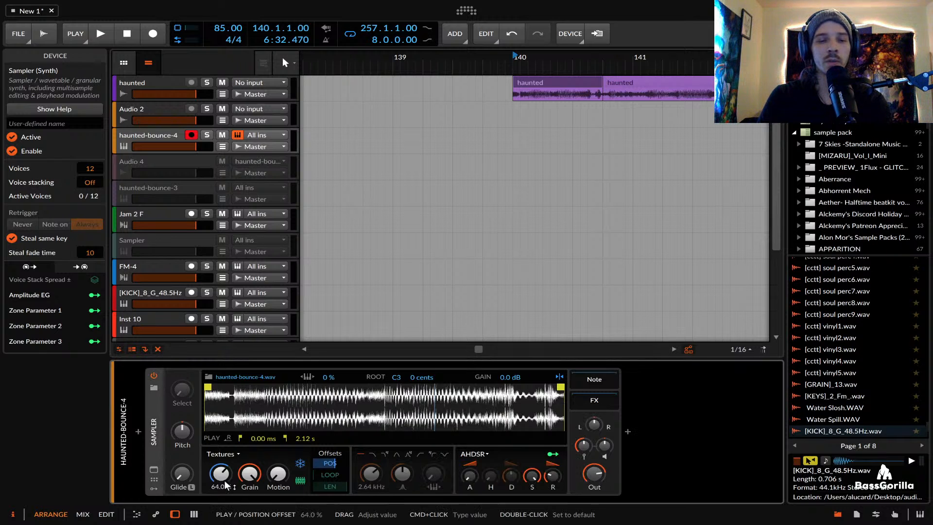
{"action": "left_click_drag", "start_coordinate": [220, 472], "coordinate": [220, 491]}
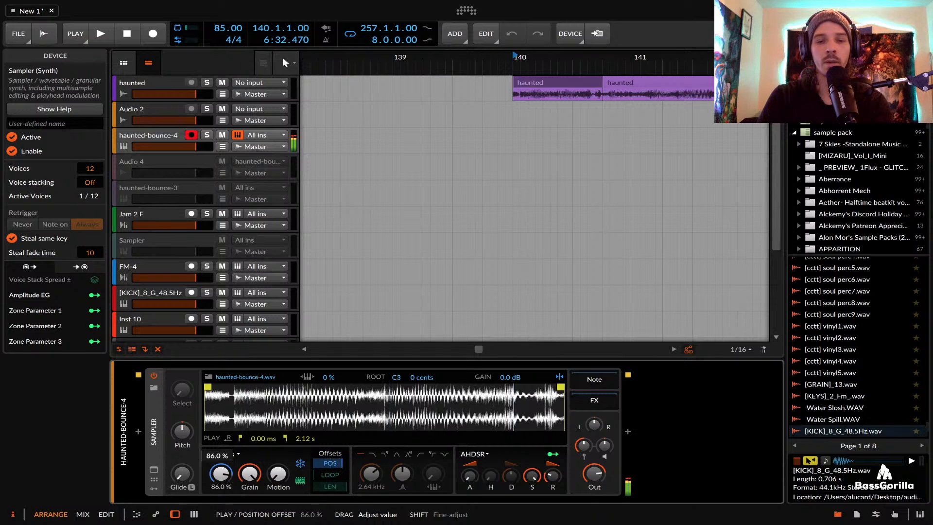
Trim the Sampler's play region to 503 ms–841 ms and sweep the frozen position down to 0.00 %
{"action": "left_click_drag", "start_coordinate": [207, 388], "coordinate": [291, 398]}
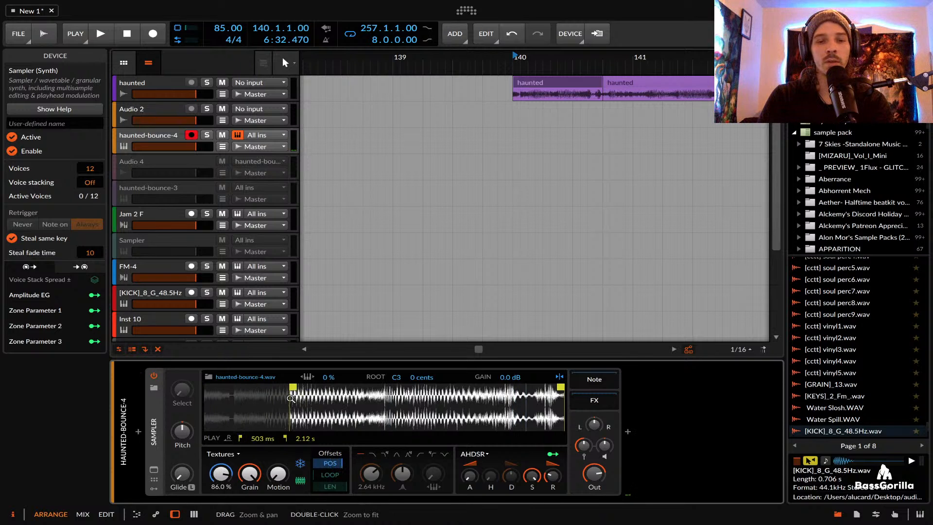
{"action": "left_click_drag", "start_coordinate": [560, 390], "coordinate": [344, 423]}
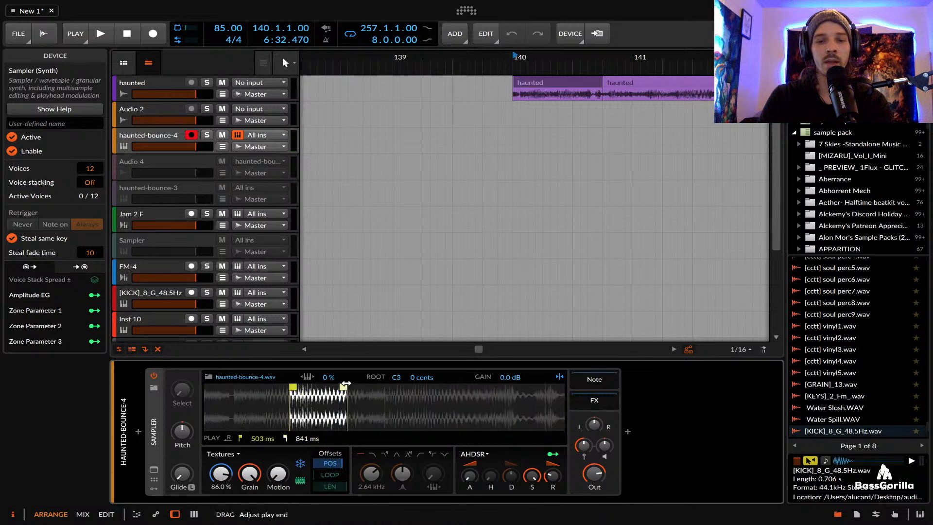
{"action": "left_click_drag", "start_coordinate": [220, 473], "coordinate": [220, 500]}
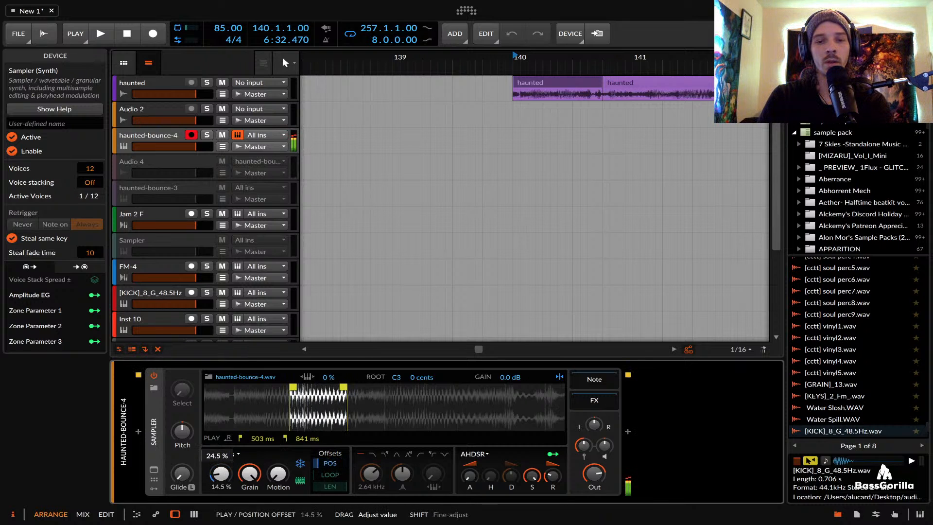
{"action": "left_click_drag", "start_coordinate": [220, 473], "coordinate": [220, 510]}
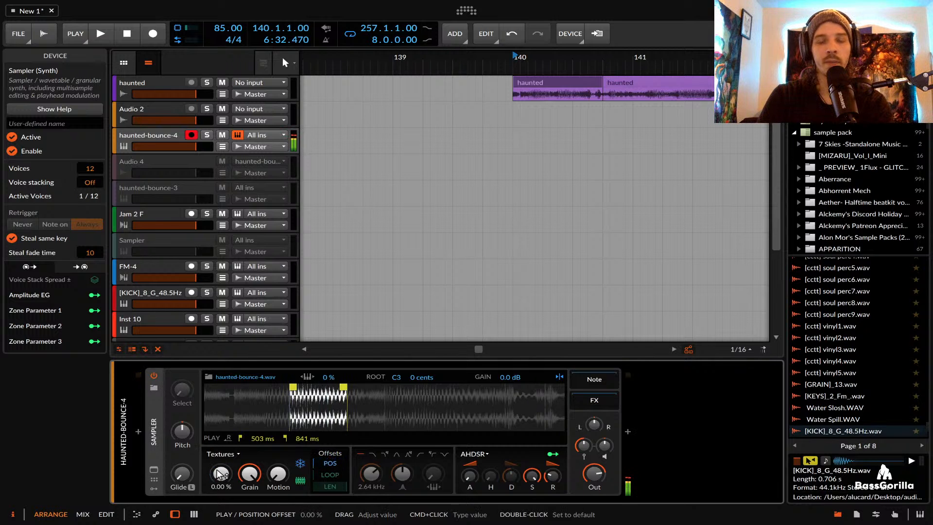
Move the short haunted clip to 138.2.4.00, stretched to a length of 1.2.0.00, and load it into the Sampler as the new sample
{"action": "left_click_drag", "start_coordinate": [541, 81], "coordinate": [360, 89]}
{"action": "key", "text": "super+alt+Up"}
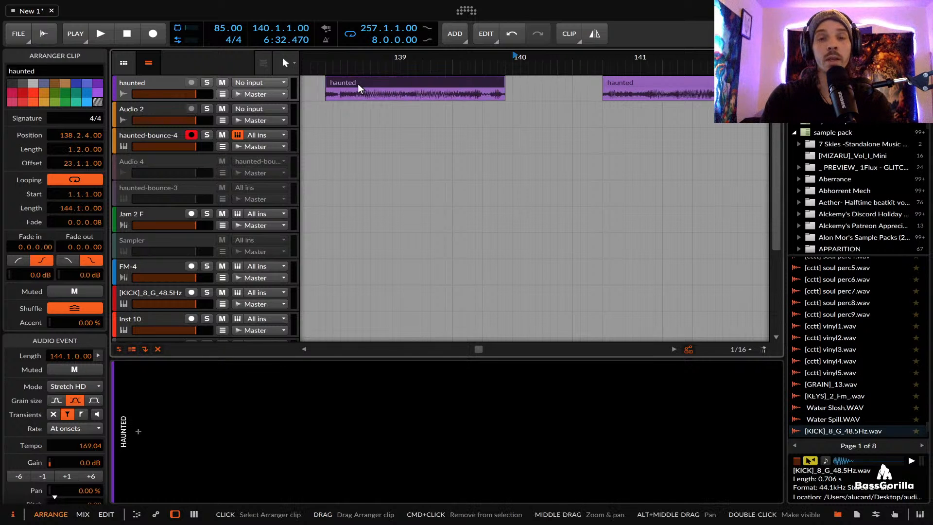
{"action": "left_click_drag", "start_coordinate": [372, 83], "coordinate": [312, 416]}
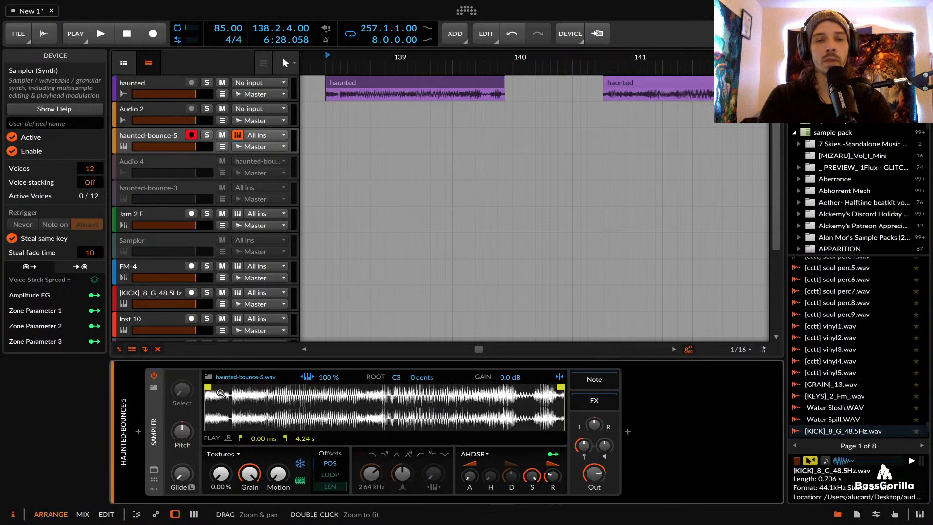
Trim the new sample's play region to 681 ms–3.41 s and set the frozen playhead position to 3.50 %
{"action": "left_click_drag", "start_coordinate": [208, 388], "coordinate": [262, 389]}
{"action": "left_click_drag", "start_coordinate": [561, 387], "coordinate": [490, 387]}
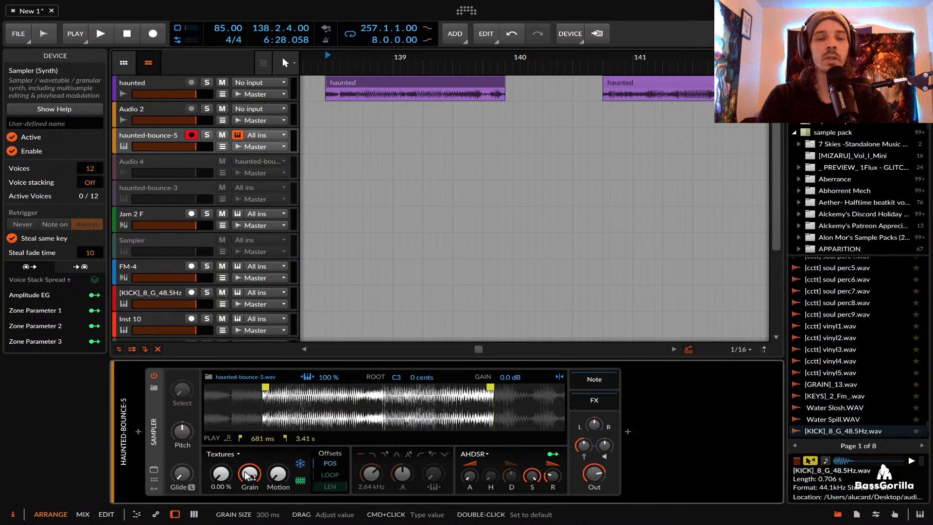
{"action": "mouse_move", "coordinate": [220, 474]}
{"action": "left_mouse_down"}
{"action": "mouse_move", "coordinate": [221, 443]}
{"action": "mouse_move", "coordinate": [220, 482]}
{"action": "left_mouse_up"}
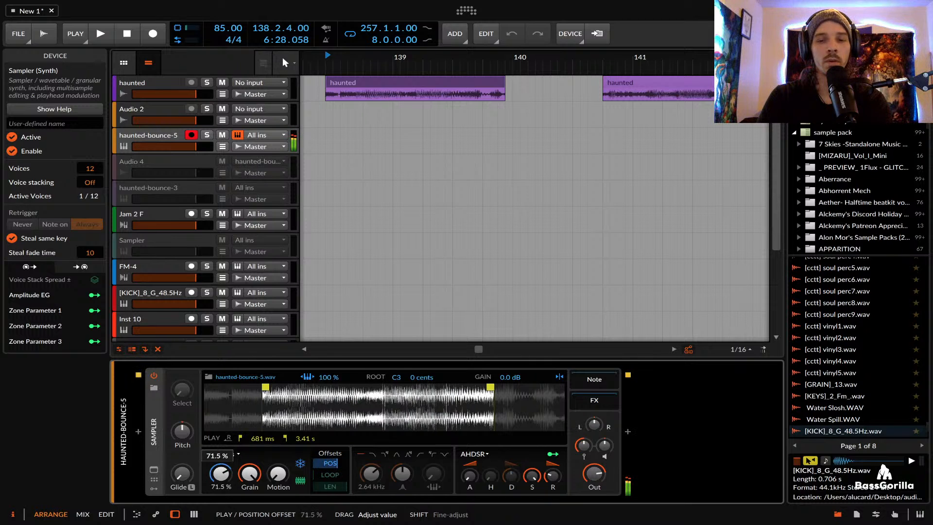
{"action": "left_click_drag", "start_coordinate": [221, 474], "coordinate": [220, 508]}
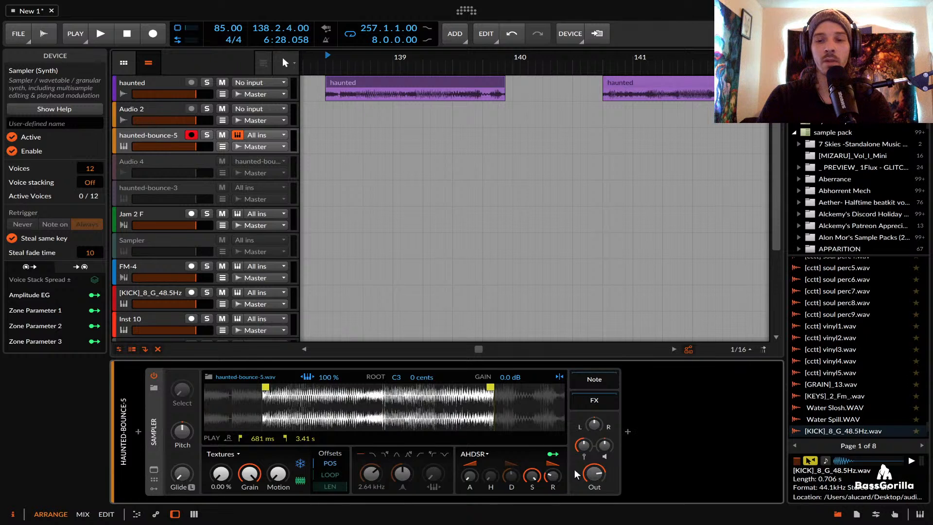
{"action": "mouse_move", "coordinate": [220, 473]}
{"action": "left_mouse_down"}
{"action": "mouse_move", "coordinate": [220, 465]}
{"action": "mouse_move", "coordinate": [217, 482]}
{"action": "left_mouse_up"}
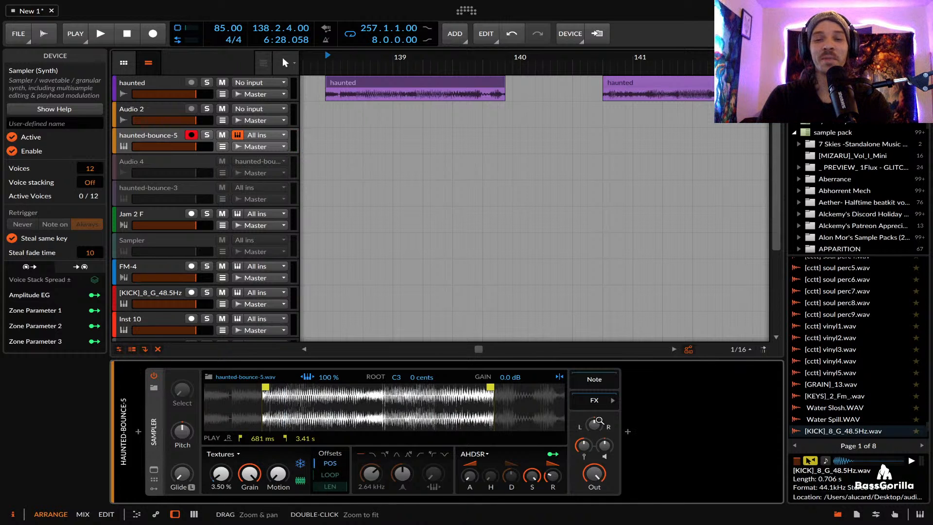
Insert a Saturator after the Sampler in the haunted instrument's device chain
{"action": "left_click", "coordinate": [627, 431]}
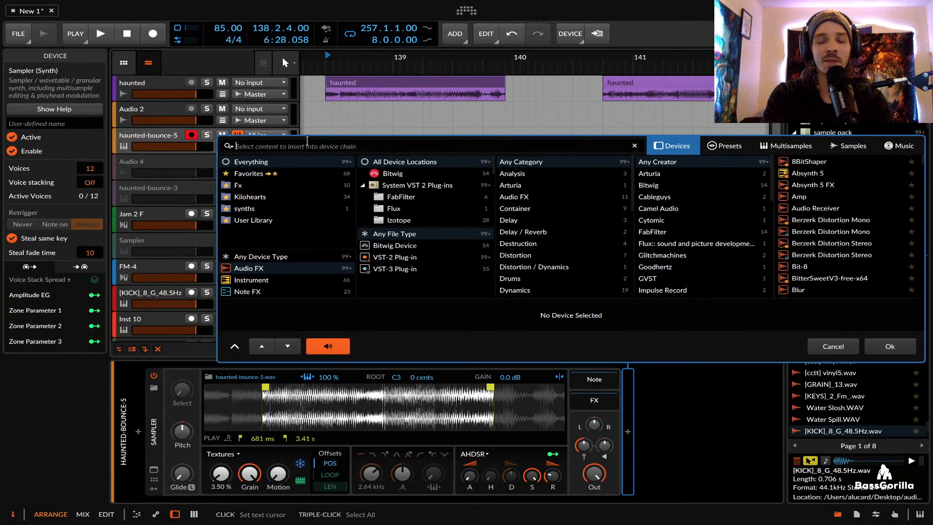
{"action": "type", "text": "SAT"}
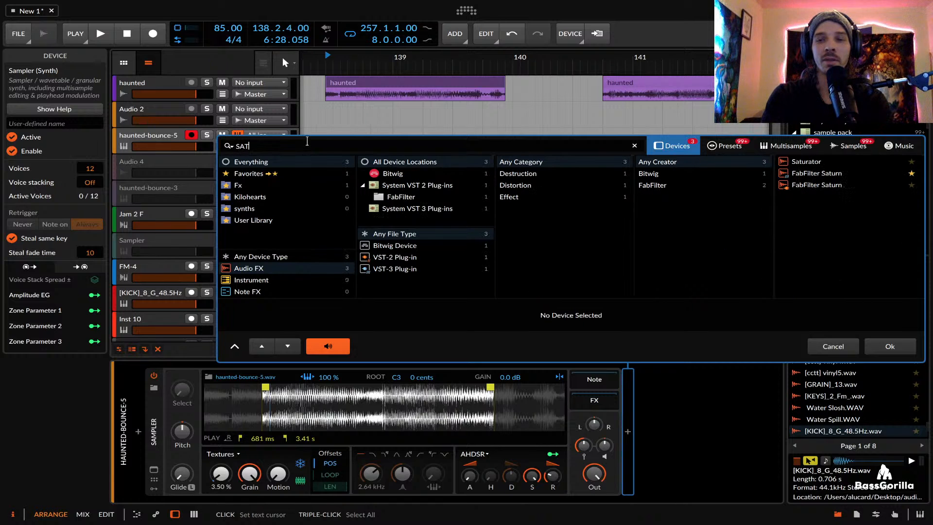
{"action": "key", "text": "Down"}
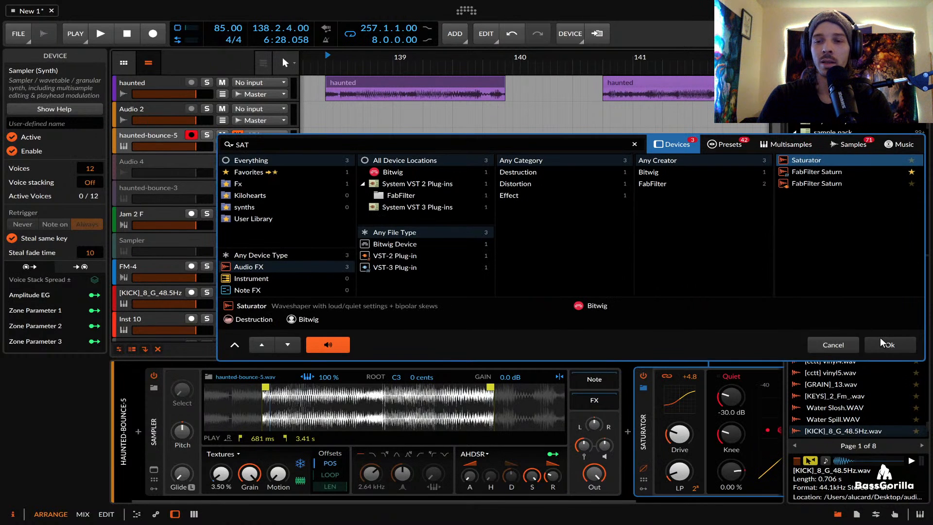
{"action": "left_click", "coordinate": [885, 345]}
{"action": "left_click", "coordinate": [457, 409]}
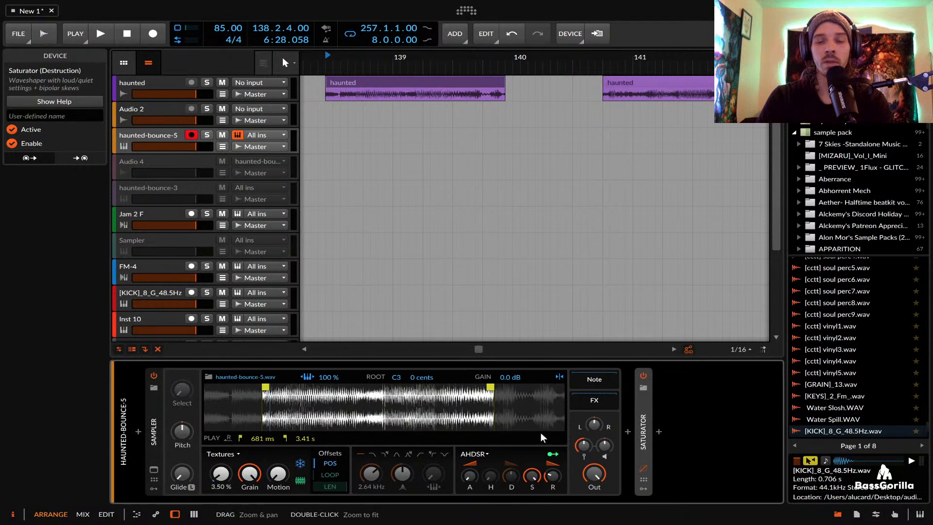
Insert a Multiband FX-3 container after the Saturator
{"action": "left_click", "coordinate": [655, 426]}
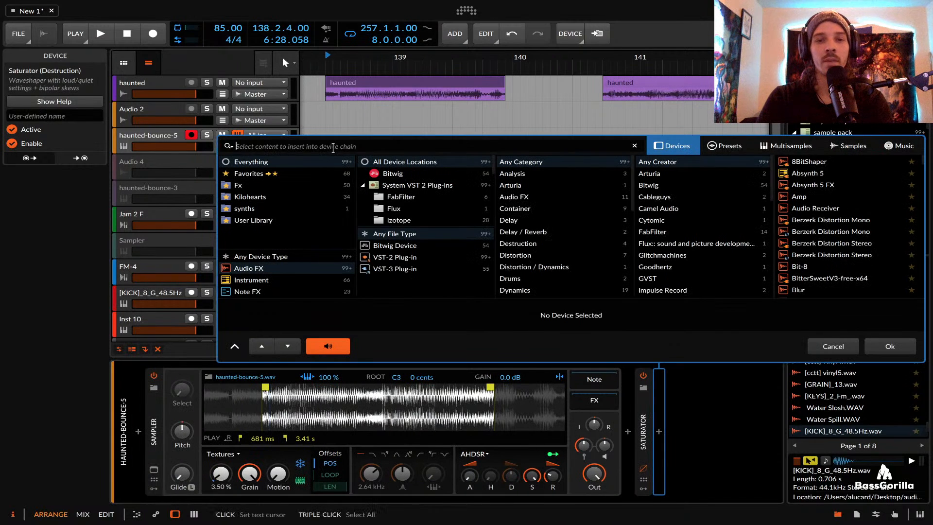
{"action": "type", "text": "FX"}
{"action": "left_click", "coordinate": [800, 220]}
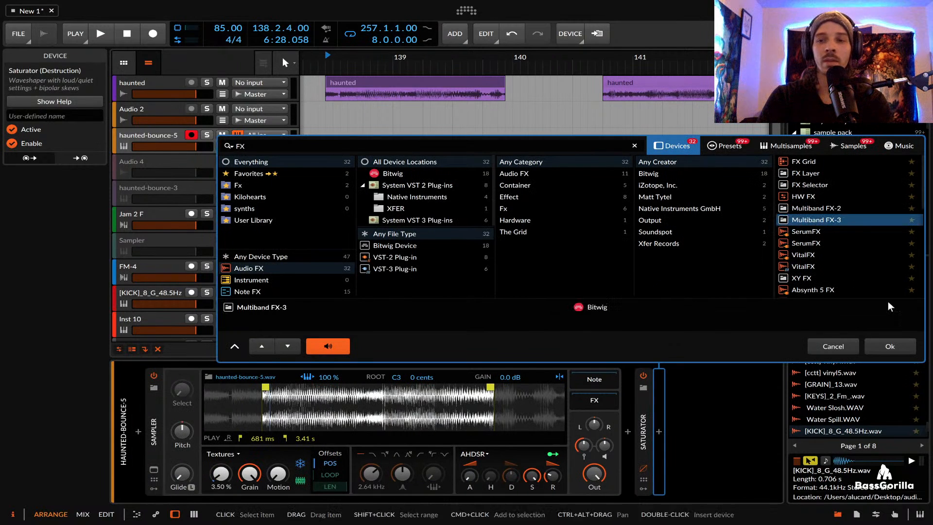
{"action": "left_click", "coordinate": [890, 346]}
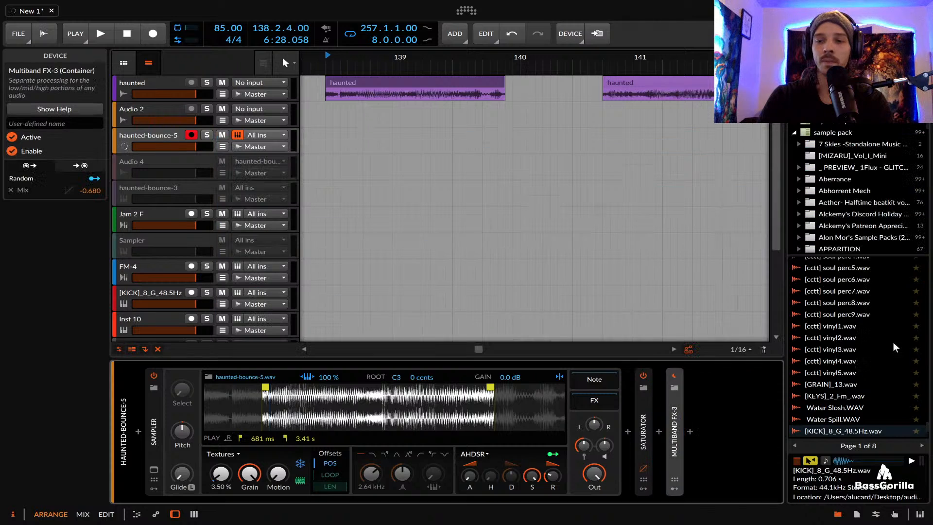
Examine the devices and filter settings inside Multiband FX-3's low, mid and high band chains
{"action": "left_click", "coordinate": [677, 401]}
{"action": "scroll", "coordinate": [646, 381], "scroll_direction": "down", "scroll_amount": 3}
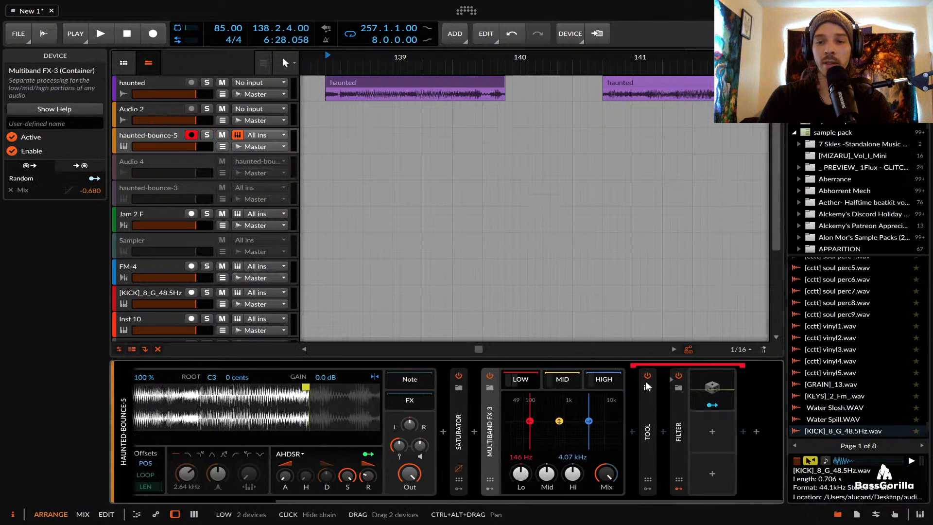
{"action": "left_click", "coordinate": [679, 412]}
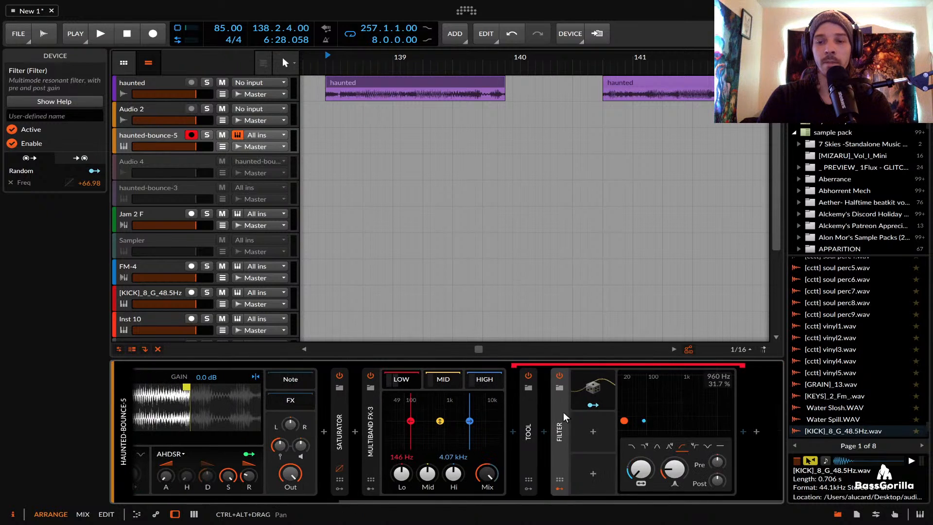
{"action": "left_click", "coordinate": [436, 380]}
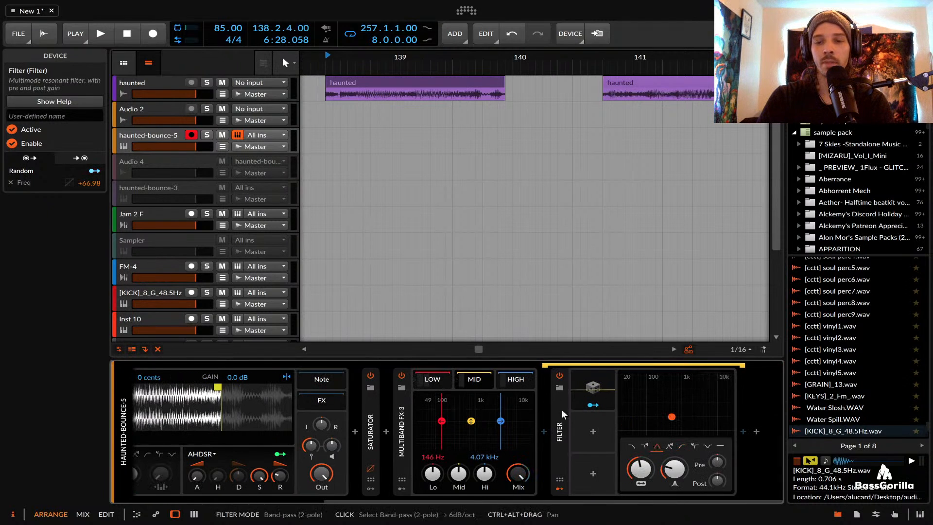
{"action": "left_click", "coordinate": [513, 379]}
{"action": "left_click", "coordinate": [681, 380]}
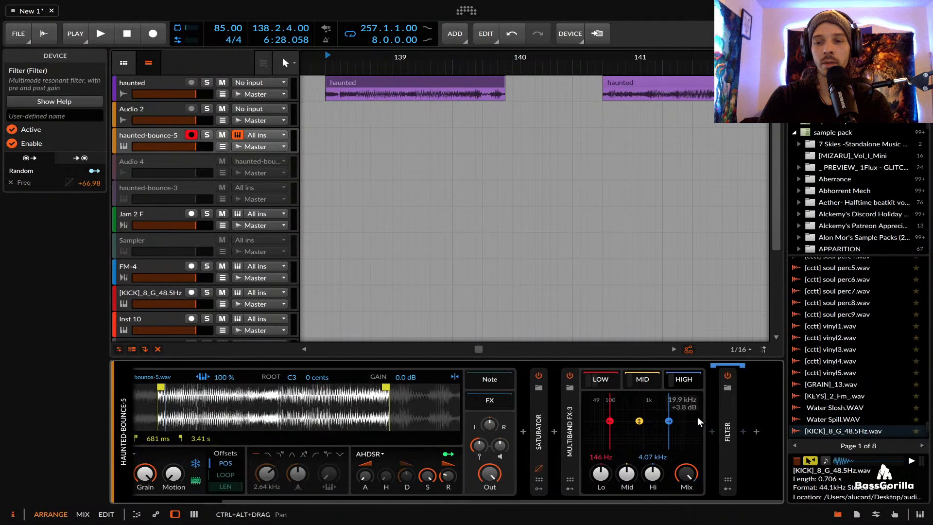
{"action": "double_click", "coordinate": [725, 413]}
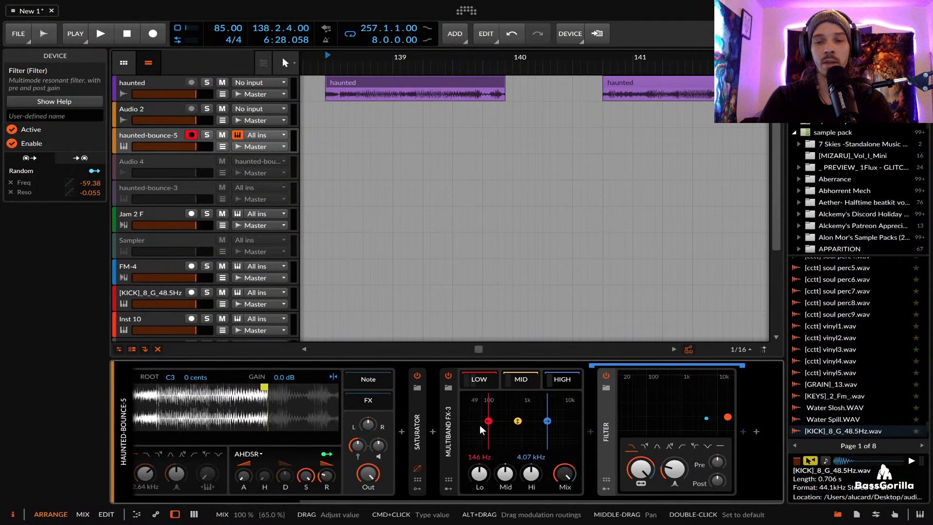
{"action": "left_click", "coordinate": [447, 427]}
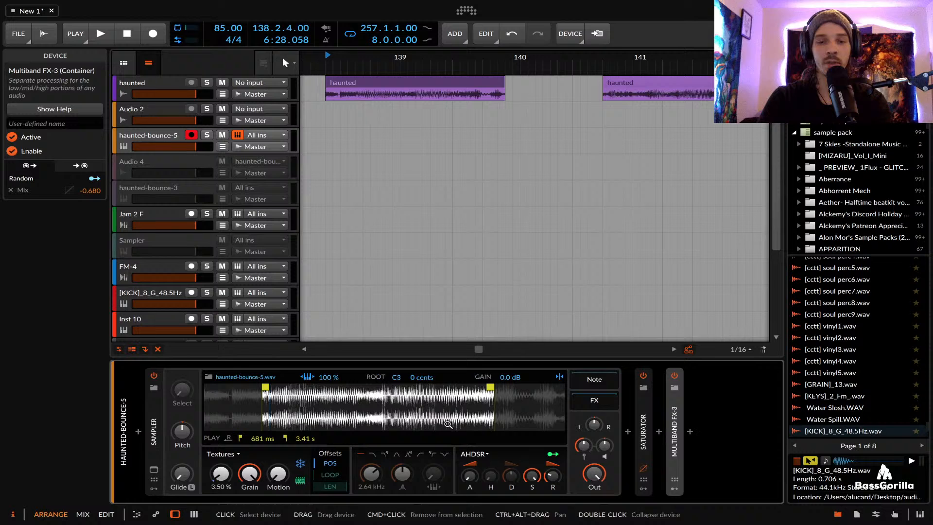
Insert the OTT multiband compressor plug-in after Multiband FX-3
{"action": "left_click", "coordinate": [693, 432]}
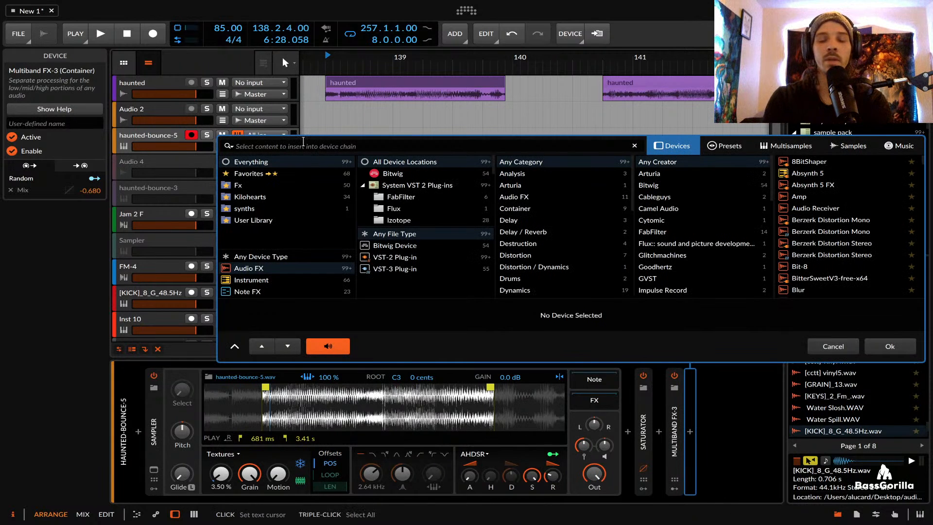
{"action": "type", "text": "OTT"}
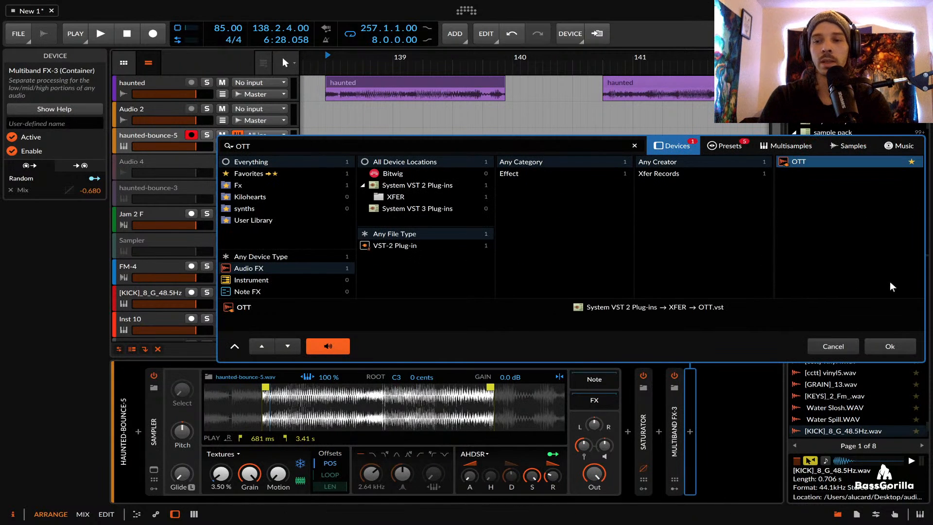
{"action": "left_click", "coordinate": [892, 345]}
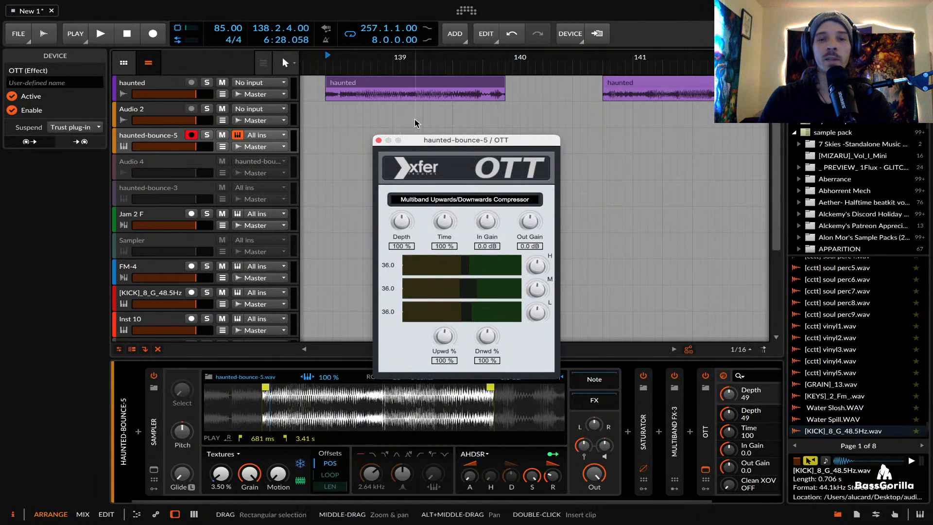
Insert the Cytomic compressor The Glue after OTT in the haunted-bounce-5 device chain
{"action": "left_click", "coordinate": [379, 140]}
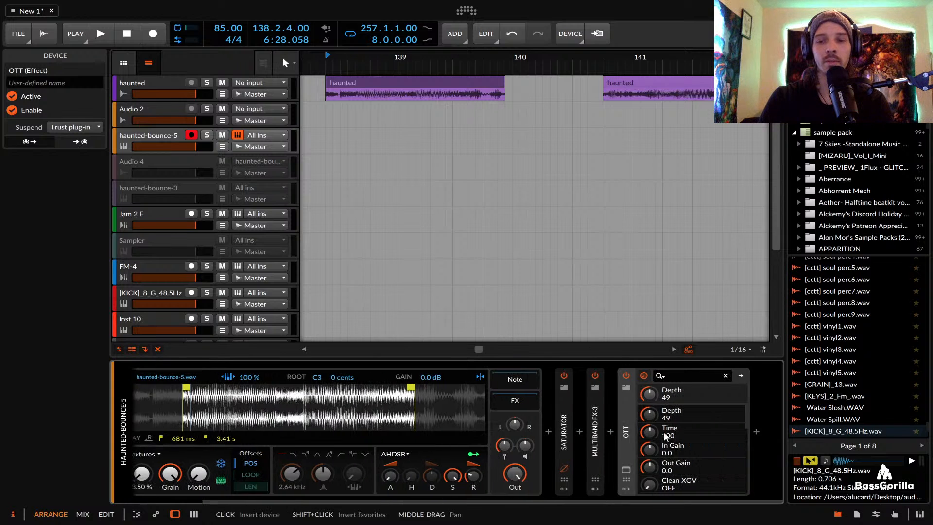
{"action": "left_click", "coordinate": [721, 431]}
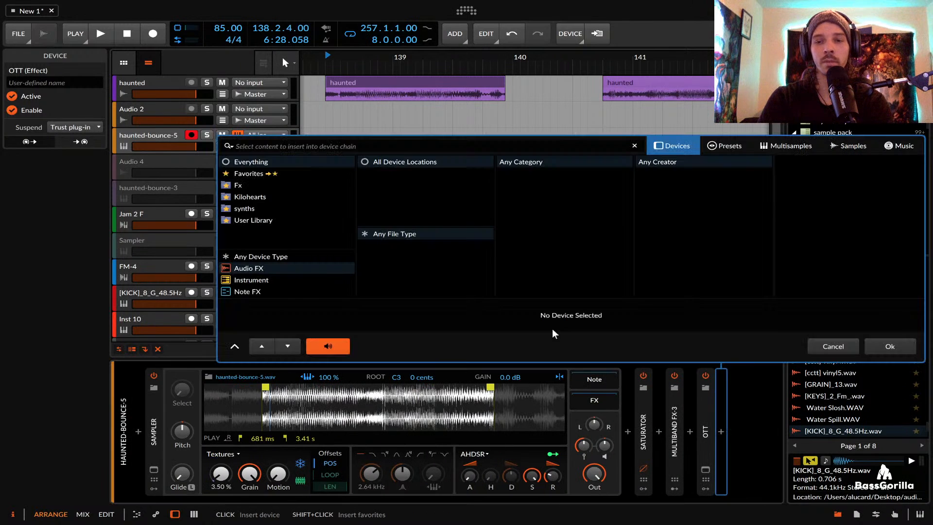
{"action": "type", "text": "THE"}
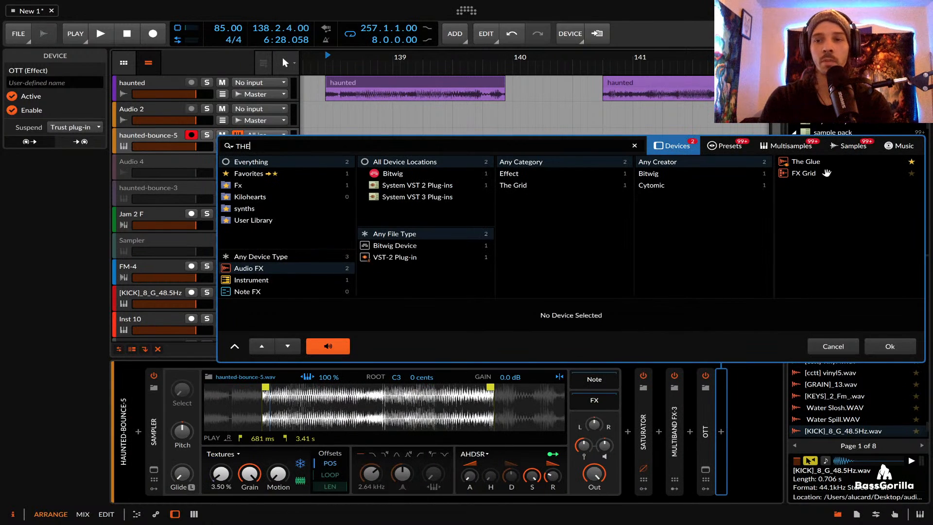
{"action": "left_click", "coordinate": [809, 161]}
{"action": "left_click", "coordinate": [891, 345]}
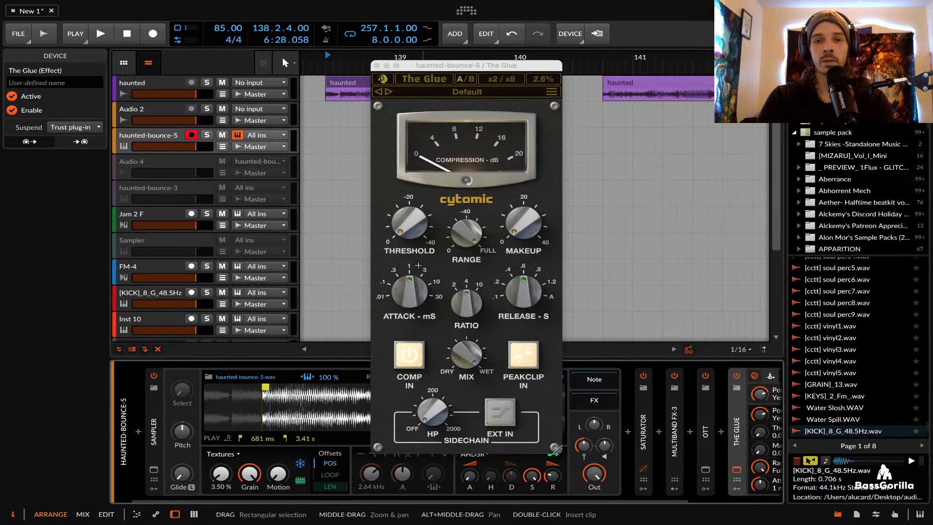
Set The Glue's threshold to -10.8 dB and its makeup gain to 8.1 dB, and close the plug-in window
{"action": "left_click_drag", "start_coordinate": [413, 237], "coordinate": [407, 194]}
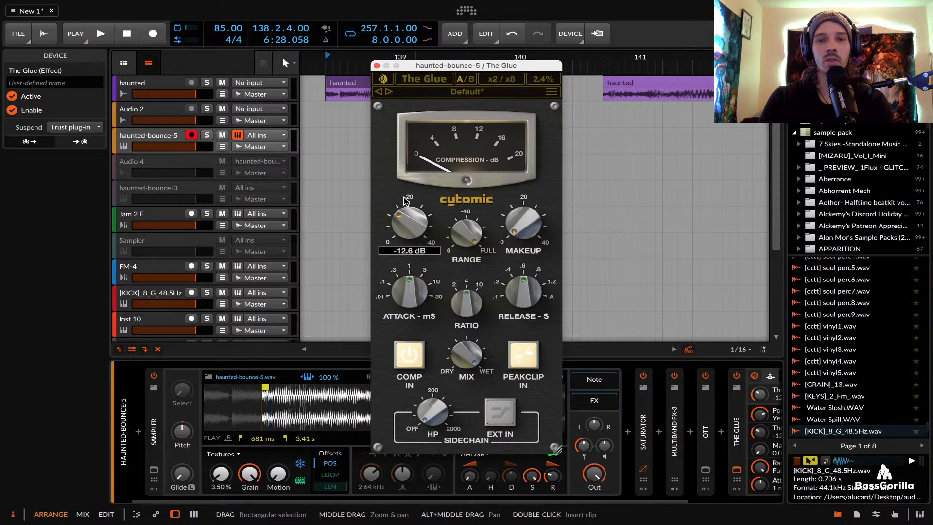
{"action": "left_click_drag", "start_coordinate": [523, 224], "coordinate": [521, 198]}
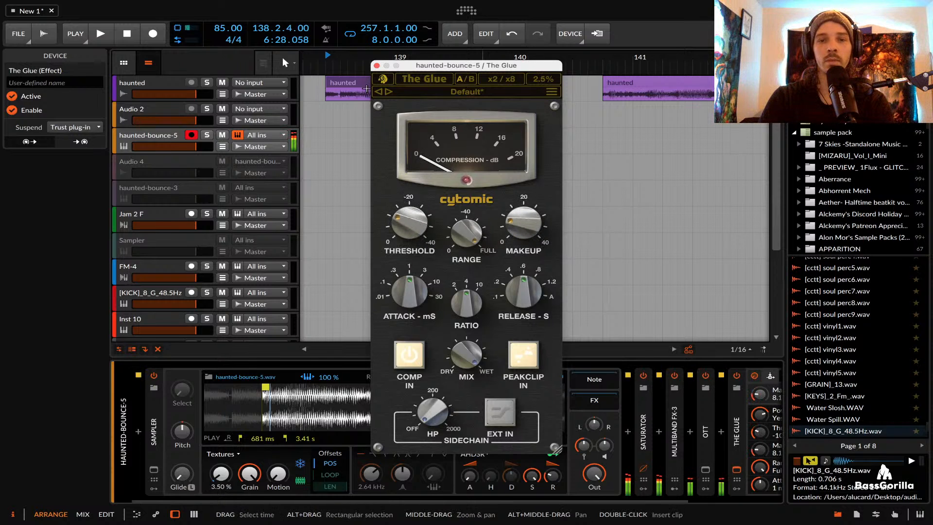
{"action": "left_click", "coordinate": [376, 65]}
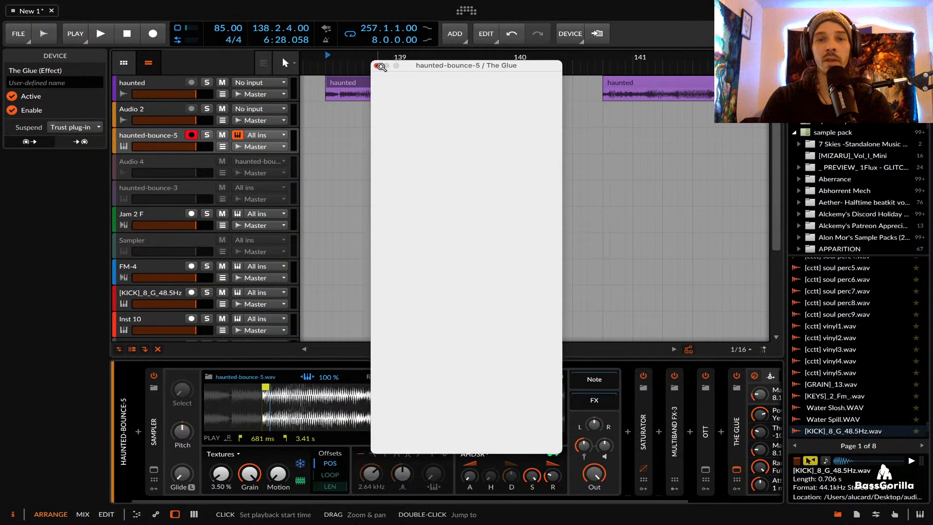
Reset the Sampler's playhead position to 0.00 %
{"action": "double_click", "coordinate": [218, 480]}
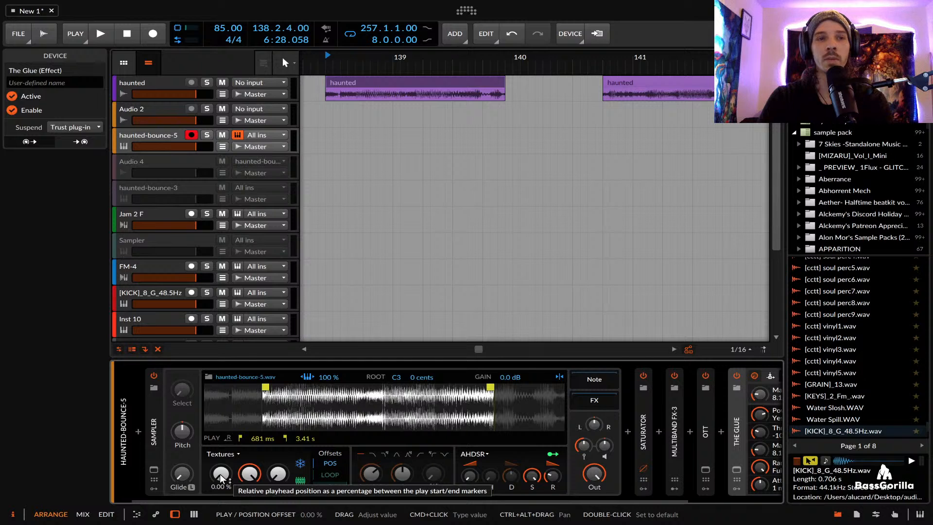
{"action": "left_click_drag", "start_coordinate": [220, 481], "coordinate": [220, 468]}
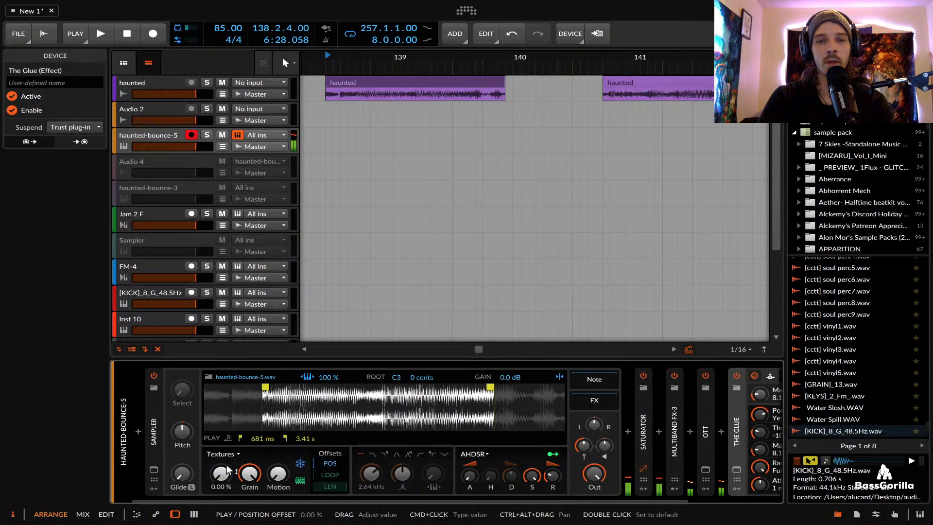
{"action": "scroll", "coordinate": [536, 150], "scroll_direction": "right", "scroll_amount": 2}
{"action": "scroll", "coordinate": [536, 150], "scroll_direction": "right", "scroll_amount": 2}
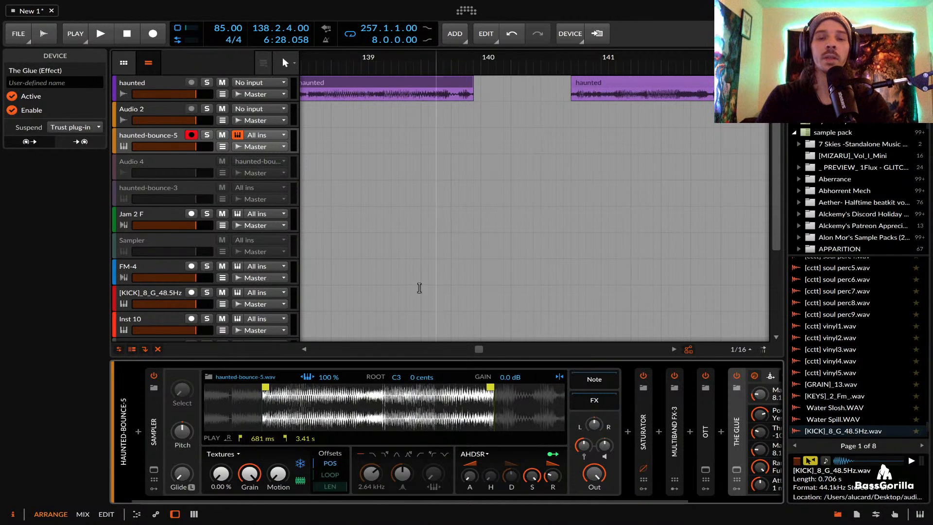
{"action": "scroll", "coordinate": [356, 417], "scroll_direction": "right", "scroll_amount": 3}
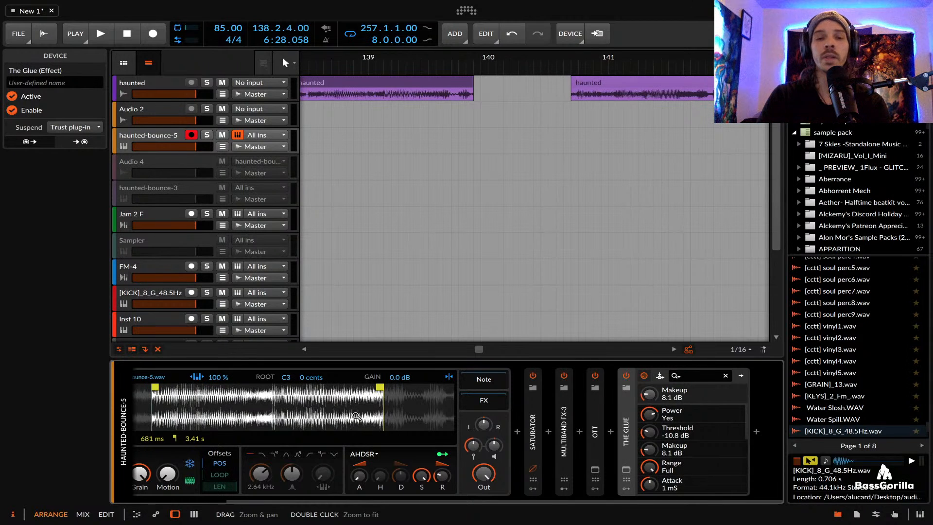
Examine the 16-bar Init #1 note clip at bar 273 and the multisample Sampler on its track
{"action": "scroll", "coordinate": [422, 235], "scroll_direction": "down", "scroll_amount": 2}
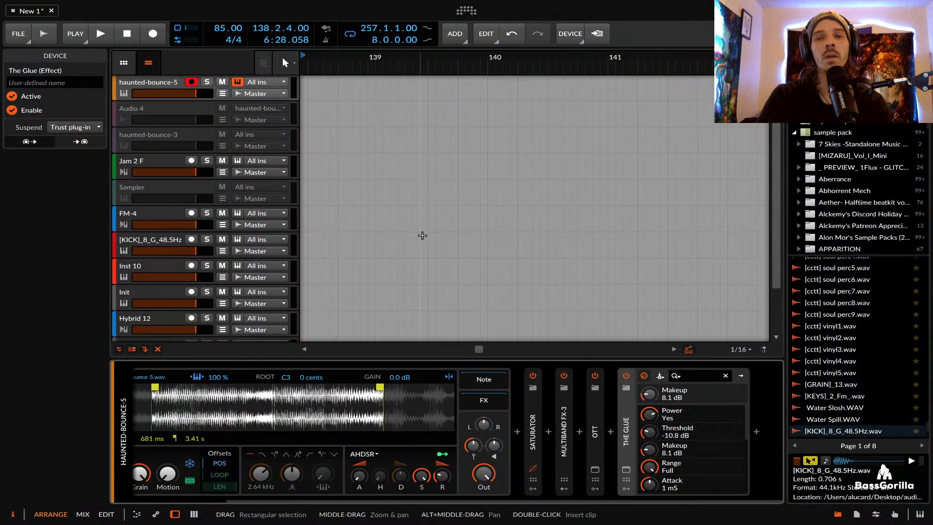
{"action": "scroll", "coordinate": [422, 236], "scroll_direction": "down", "scroll_amount": 5}
{"action": "scroll", "coordinate": [421, 235], "scroll_direction": "up", "scroll_amount": 2}
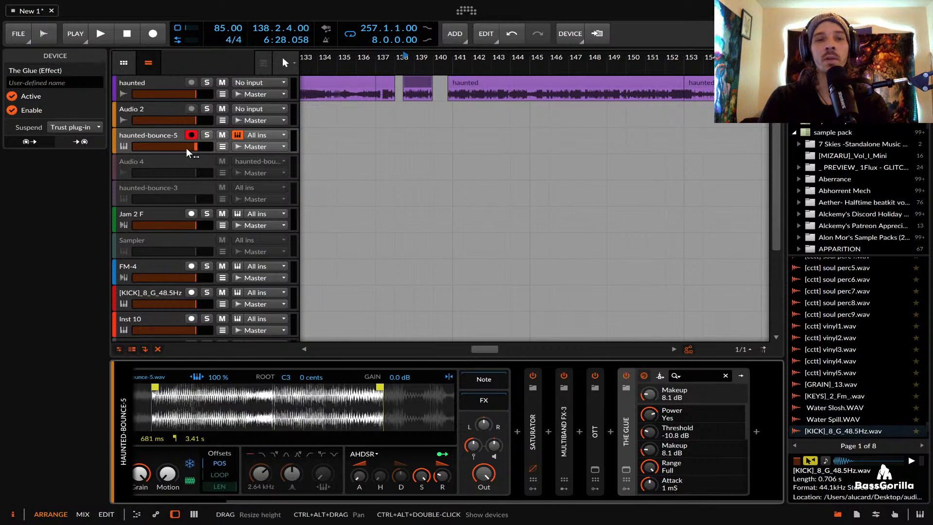
{"action": "left_click", "coordinate": [163, 135]}
{"action": "scroll", "coordinate": [395, 165], "scroll_direction": "down", "scroll_amount": 4}
{"action": "scroll", "coordinate": [396, 165], "scroll_direction": "down", "scroll_amount": 1}
{"action": "scroll", "coordinate": [395, 165], "scroll_direction": "right", "scroll_amount": 8}
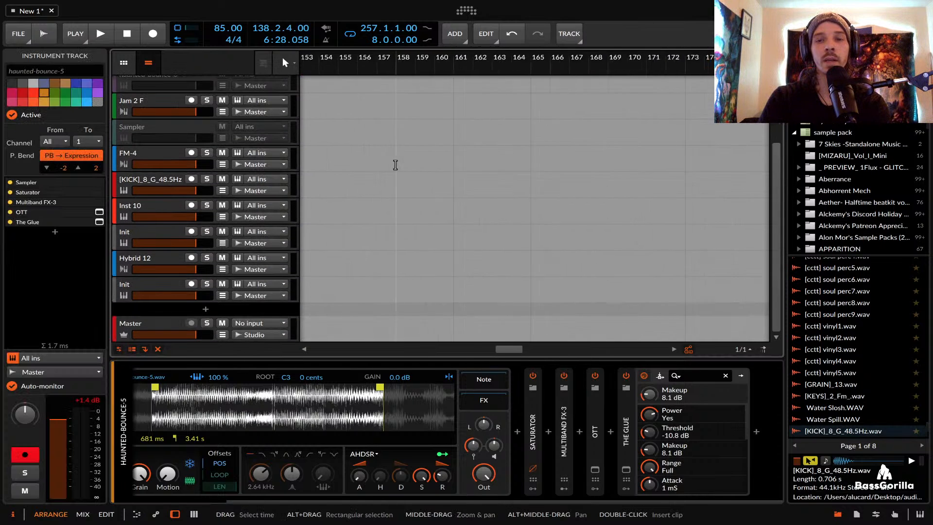
{"action": "scroll", "coordinate": [396, 165], "scroll_direction": "down", "scroll_amount": 5}
{"action": "scroll", "coordinate": [396, 166], "scroll_direction": "right", "scroll_amount": 3}
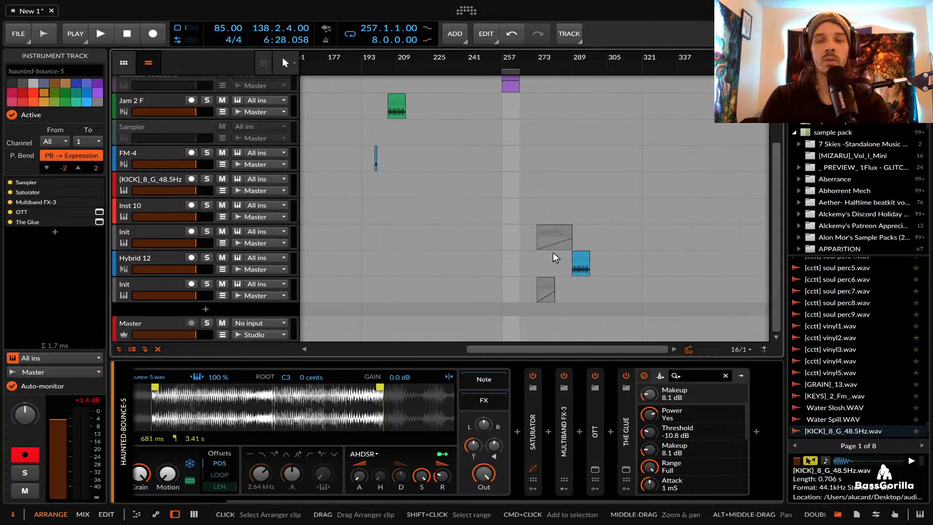
{"action": "scroll", "coordinate": [561, 266], "scroll_direction": "up", "scroll_amount": 4}
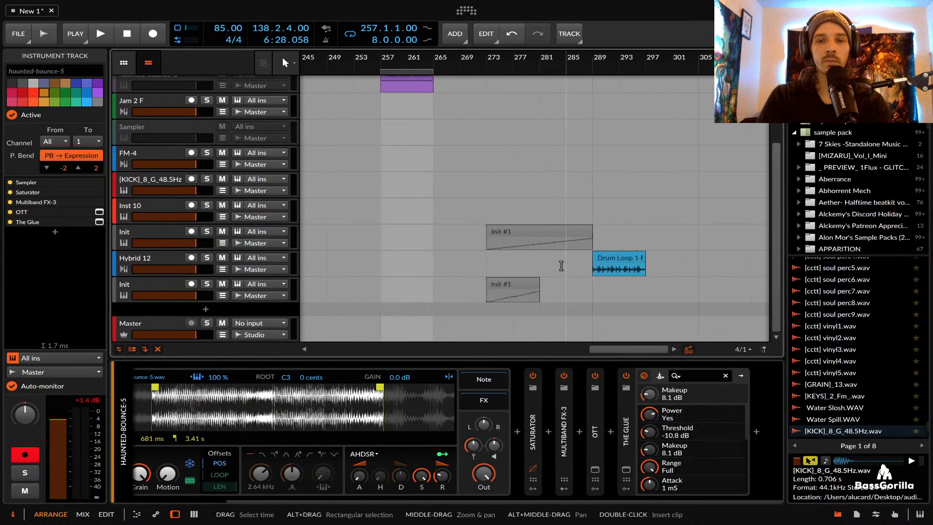
{"action": "scroll", "coordinate": [406, 256], "scroll_direction": "left", "scroll_amount": 4}
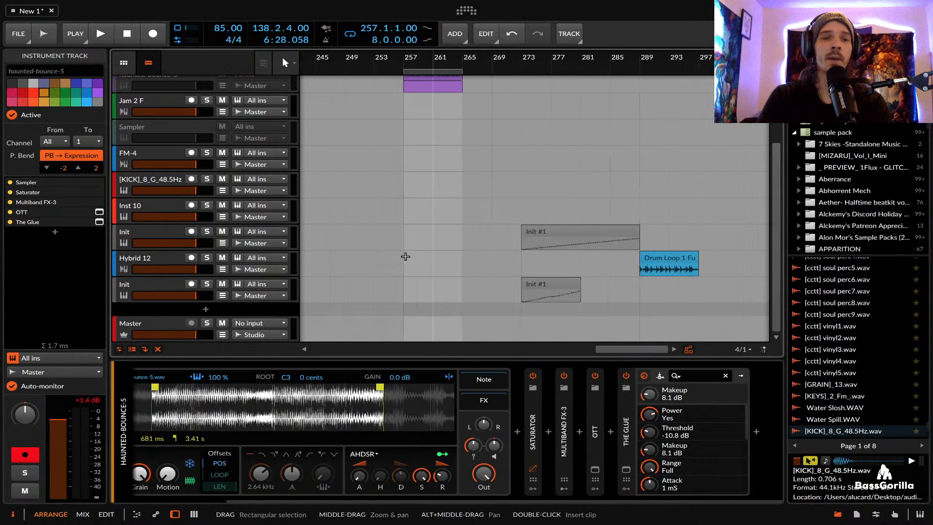
{"action": "scroll", "coordinate": [514, 243], "scroll_direction": "down", "scroll_amount": 2}
{"action": "left_click", "coordinate": [572, 234]}
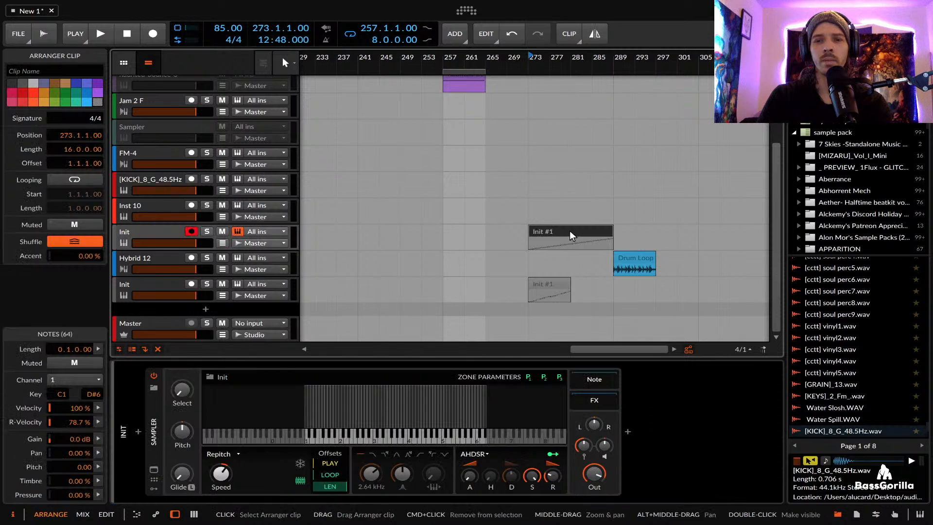
{"action": "key", "text": "z"}
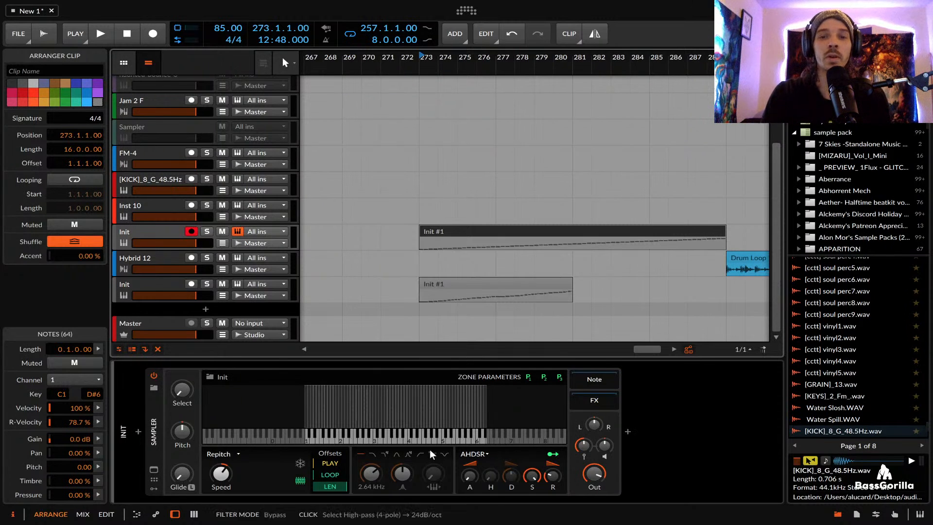
Examine the device chains of the FM-4 and Jam 2 F tracks and their clips in the arrangement
{"action": "scroll", "coordinate": [356, 323], "scroll_direction": "left", "scroll_amount": 6}
{"action": "left_click", "coordinate": [133, 154]}
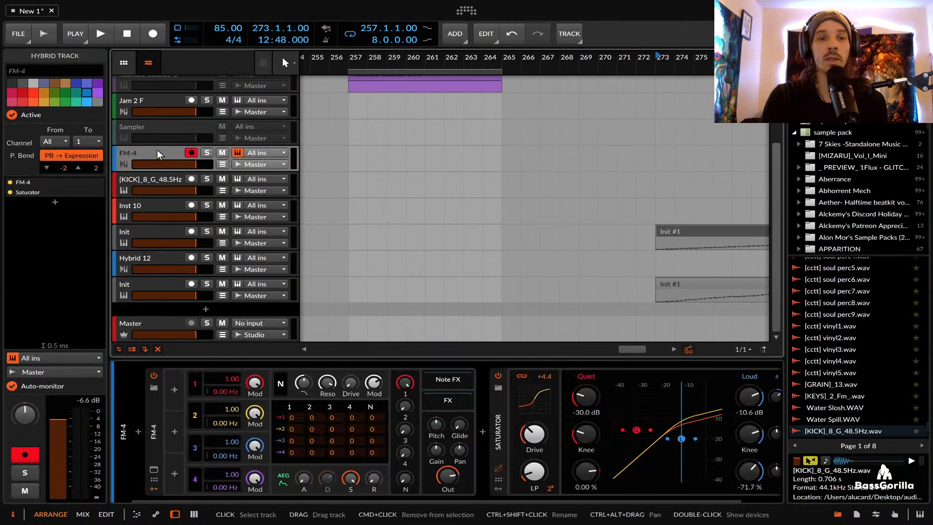
{"action": "left_click", "coordinate": [147, 100]}
{"action": "scroll", "coordinate": [399, 189], "scroll_direction": "left", "scroll_amount": 1}
{"action": "scroll", "coordinate": [399, 189], "scroll_direction": "down", "scroll_amount": 4}
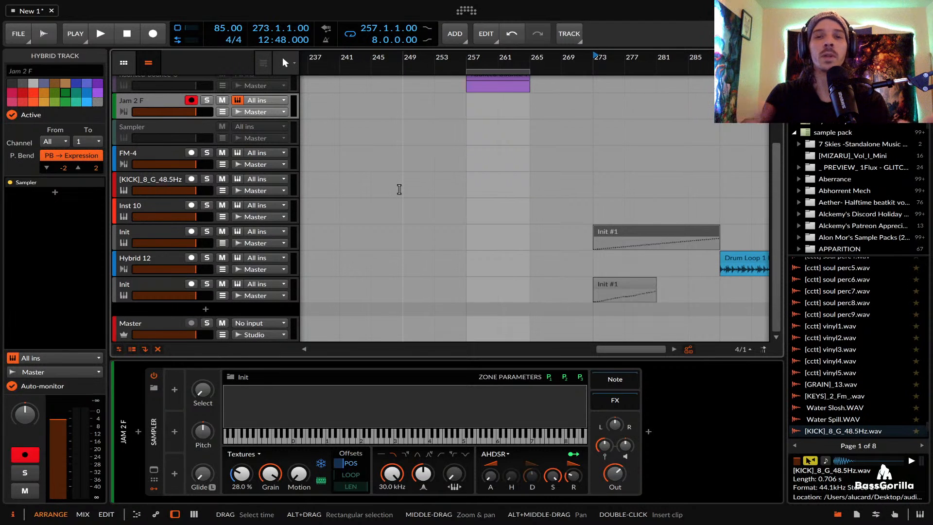
{"action": "scroll", "coordinate": [399, 190], "scroll_direction": "down", "scroll_amount": 5}
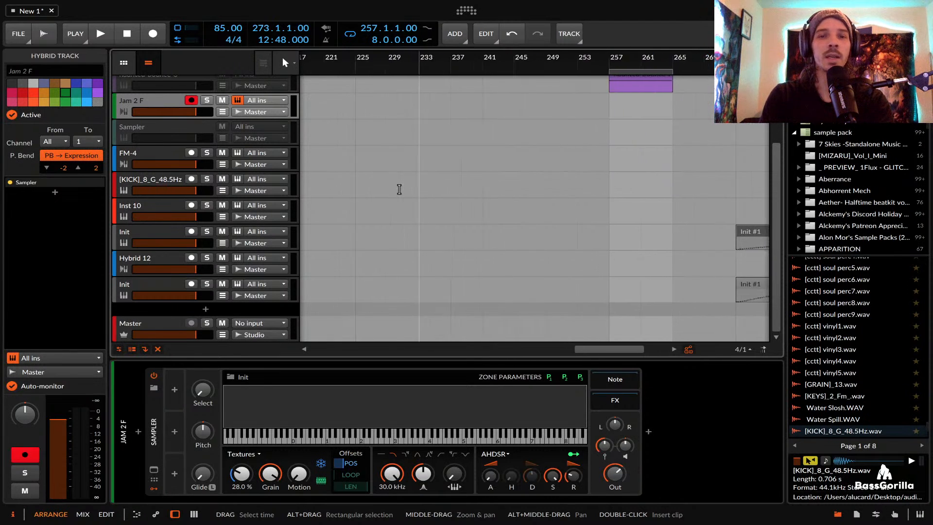
{"action": "scroll", "coordinate": [354, 140], "scroll_direction": "up", "scroll_amount": 5}
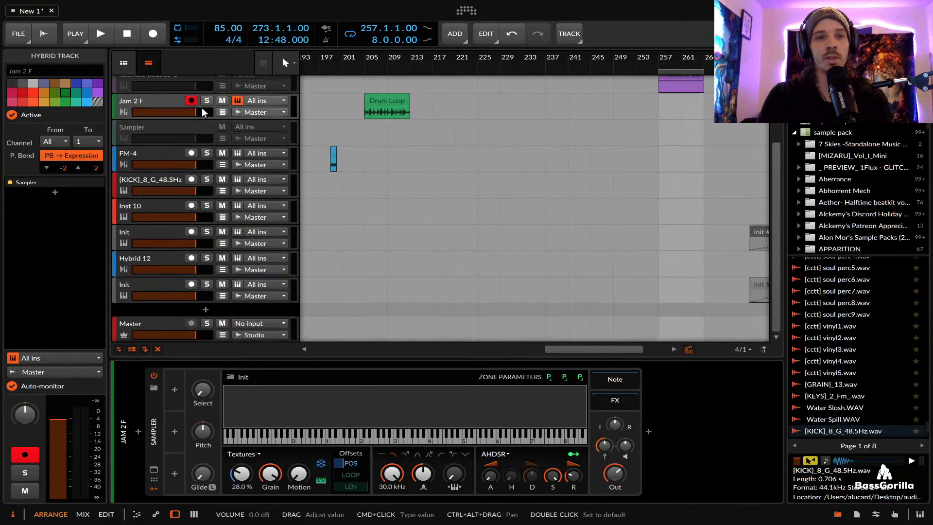
{"action": "scroll", "coordinate": [202, 107], "scroll_direction": "up", "scroll_amount": 5}
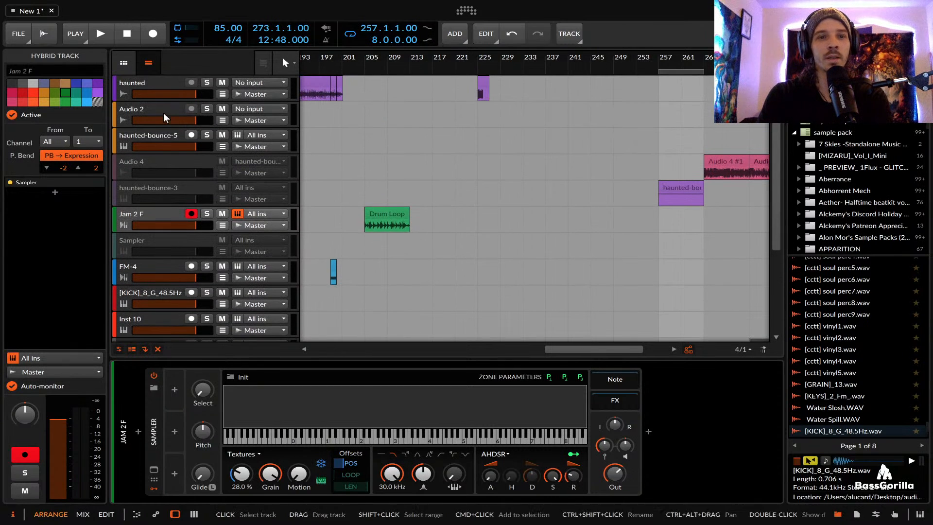
Sweep the playhead position of haunted-bounce-5's Sampler through the frozen sample and leave it at 67.0 %
{"action": "left_click", "coordinate": [151, 136]}
{"action": "left_click_drag", "start_coordinate": [222, 482], "coordinate": [222, 451]}
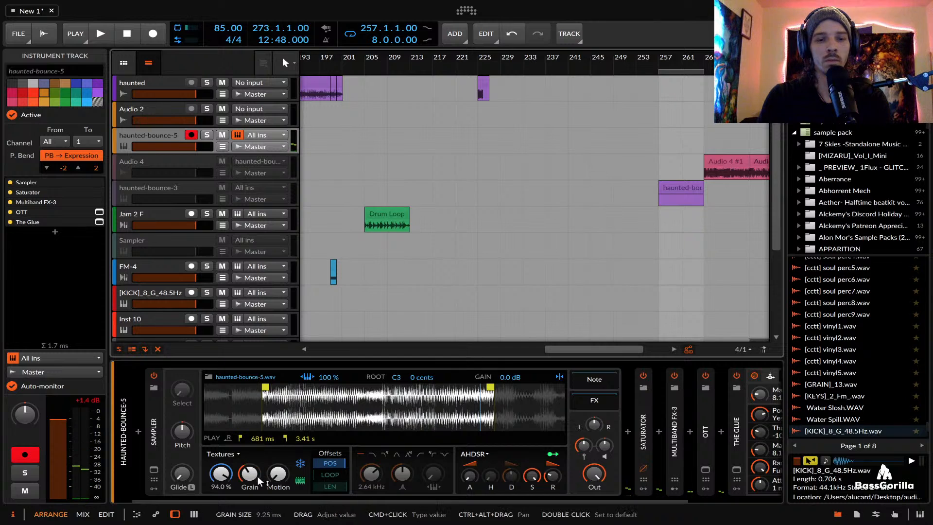
{"action": "mouse_move", "coordinate": [222, 475]}
{"action": "left_mouse_down"}
{"action": "mouse_move", "coordinate": [222, 508]}
{"action": "mouse_move", "coordinate": [222, 473]}
{"action": "left_mouse_up"}
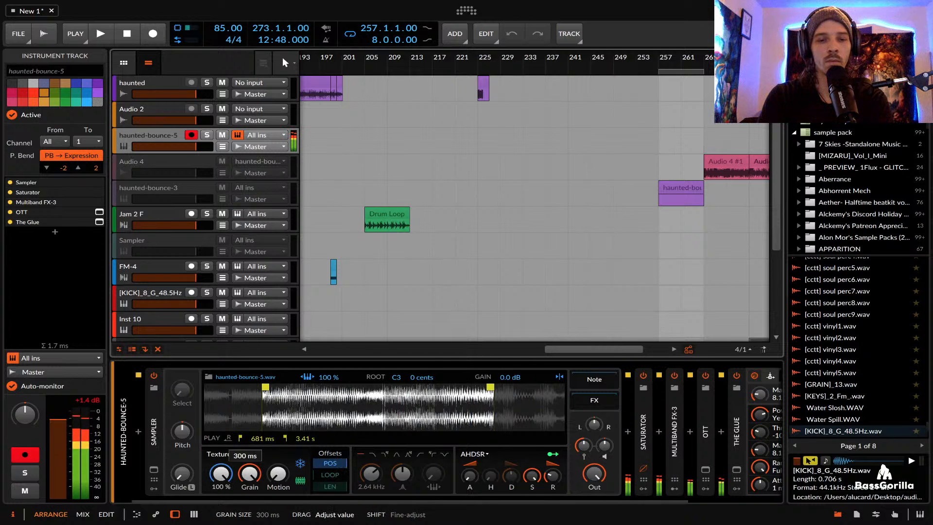
{"action": "left_click_drag", "start_coordinate": [221, 475], "coordinate": [221, 456]}
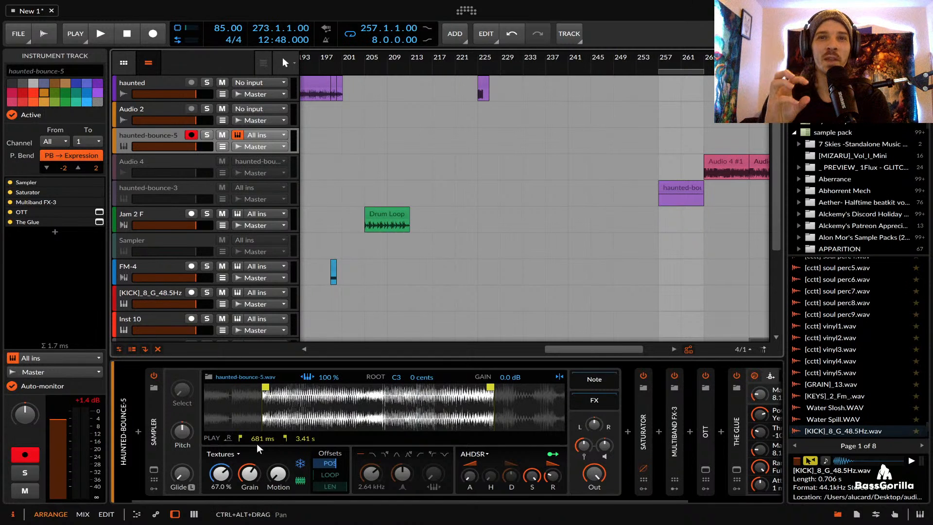
{"action": "mouse_move", "coordinate": [2, 200]}
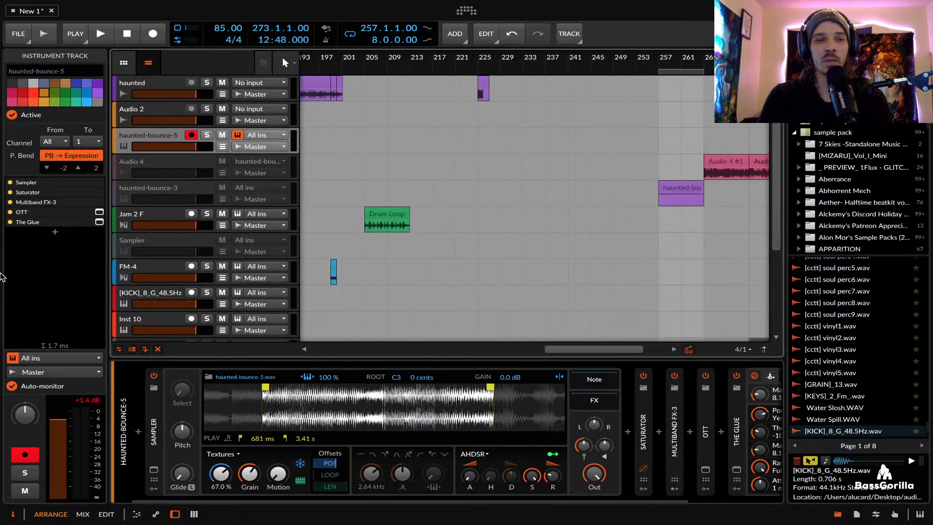
{"action": "mouse_move", "coordinate": [2, 279]}
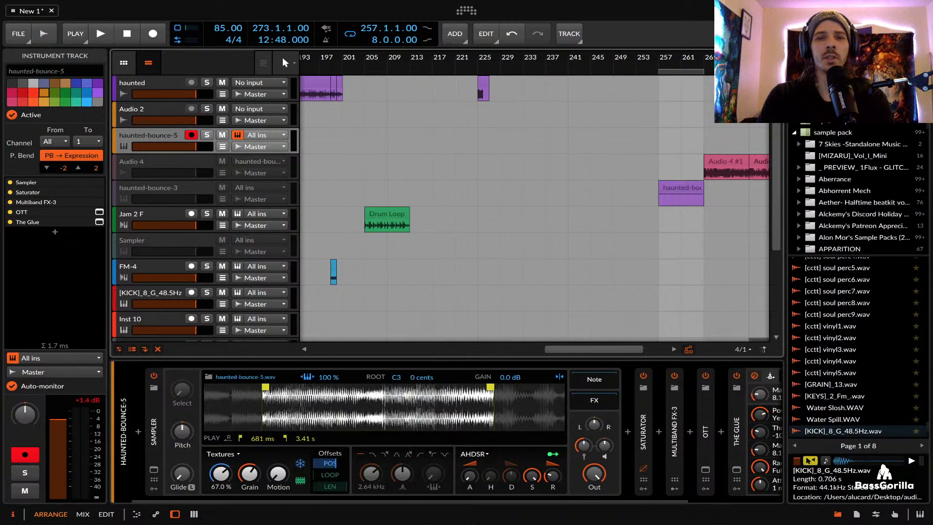
{"action": "scroll", "coordinate": [512, 222], "scroll_direction": "down", "scroll_amount": 5}
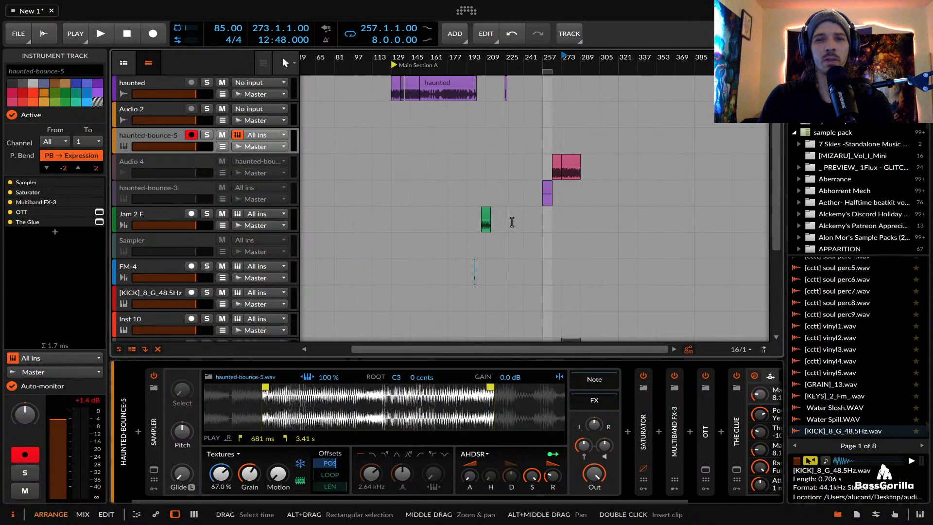
{"action": "scroll", "coordinate": [334, 190], "scroll_direction": "up", "scroll_amount": 10}
{"action": "scroll", "coordinate": [333, 190], "scroll_direction": "down", "scroll_amount": 7}
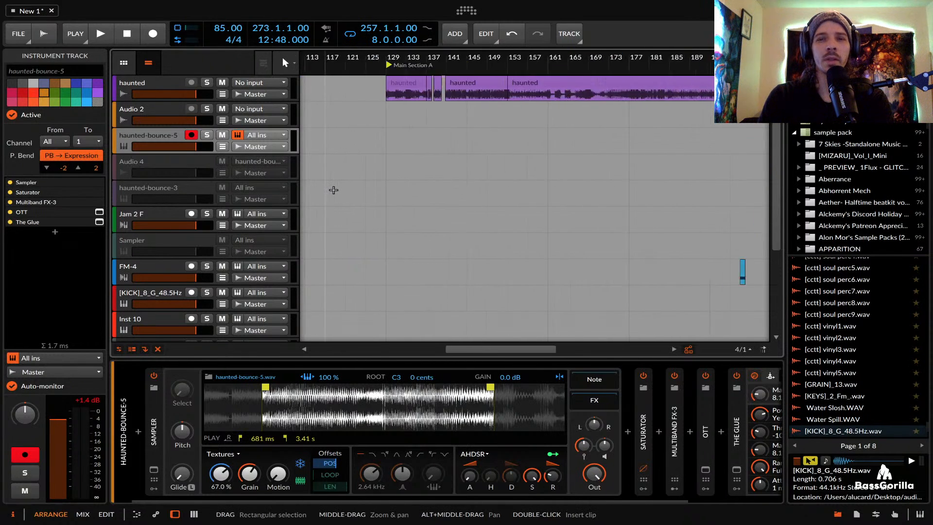